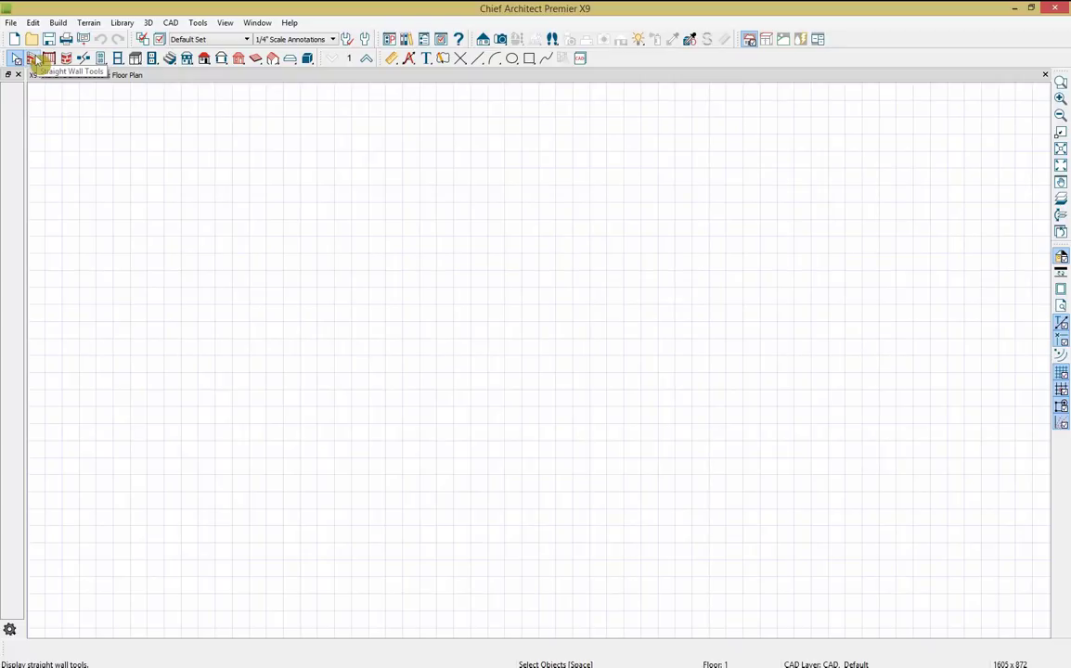
- Look through the Build menu, dismiss it, and open the Wall Tools toolbar on the left
left_click(57, 24)
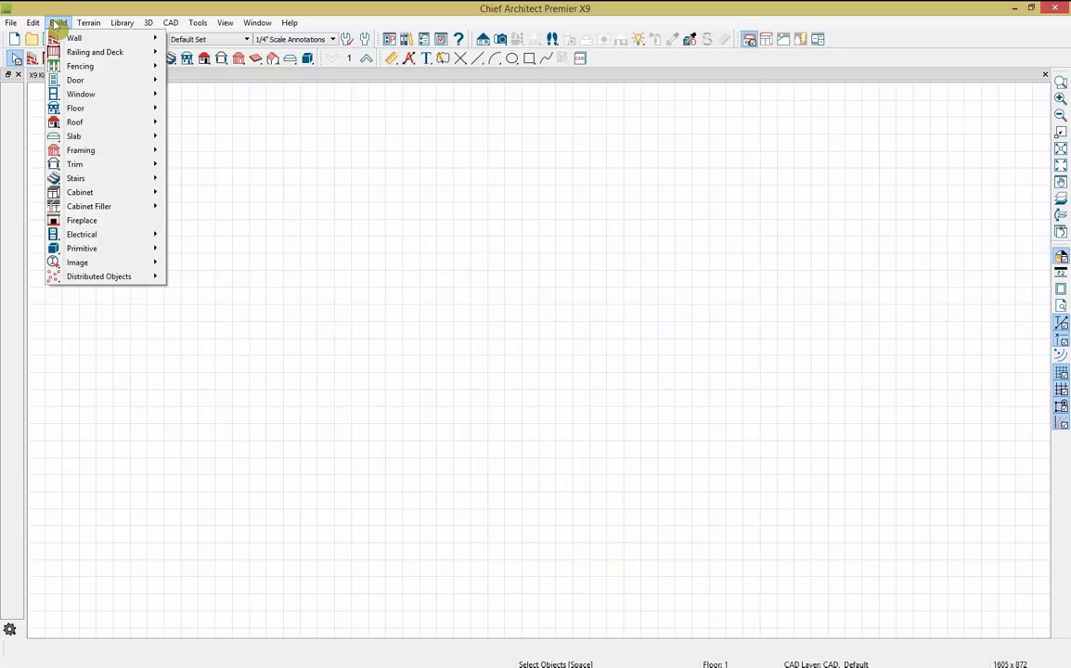
mouse_move(82, 40)
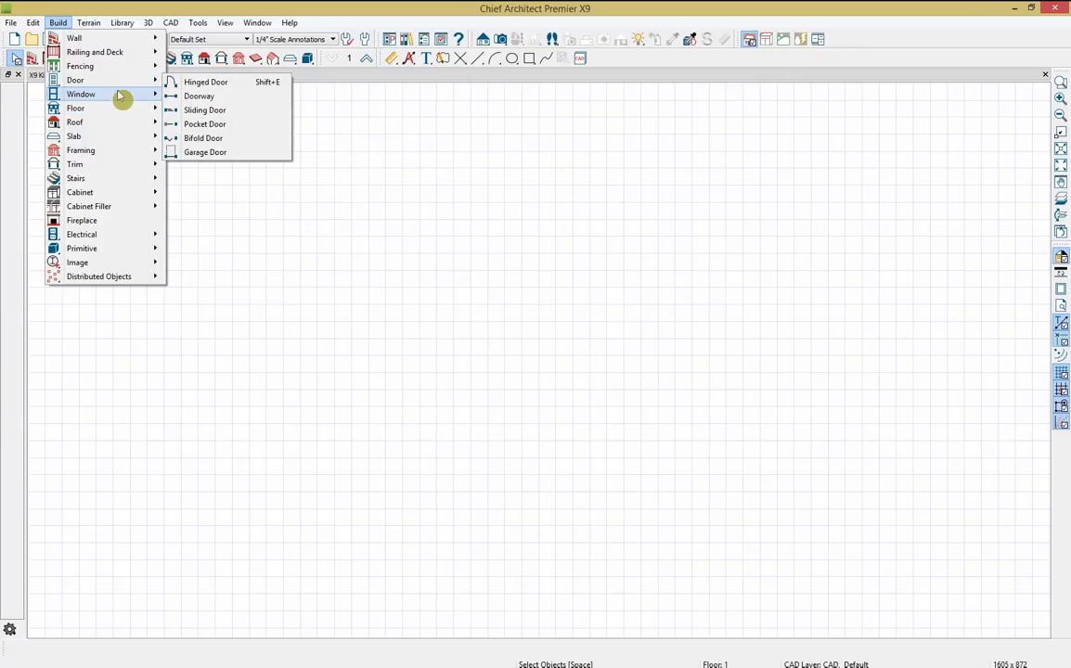
left_click(574, 175)
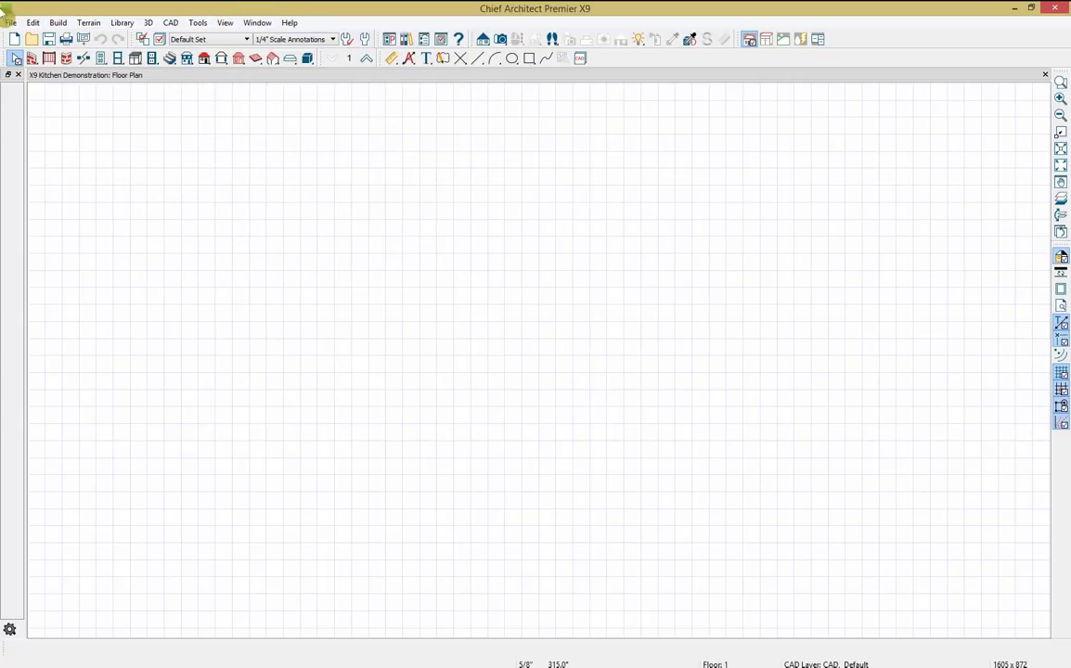
left_click(32, 60)
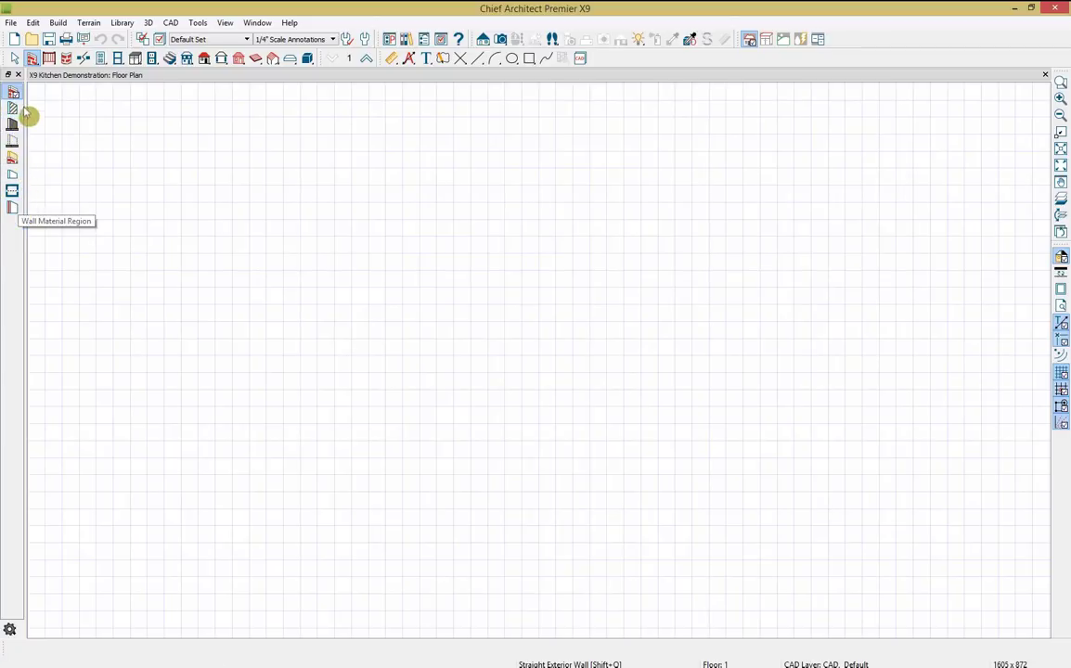
- Draw a closed rectangle of straight exterior walls, forming the 352 sq ft Living Area
left_click(13, 93)
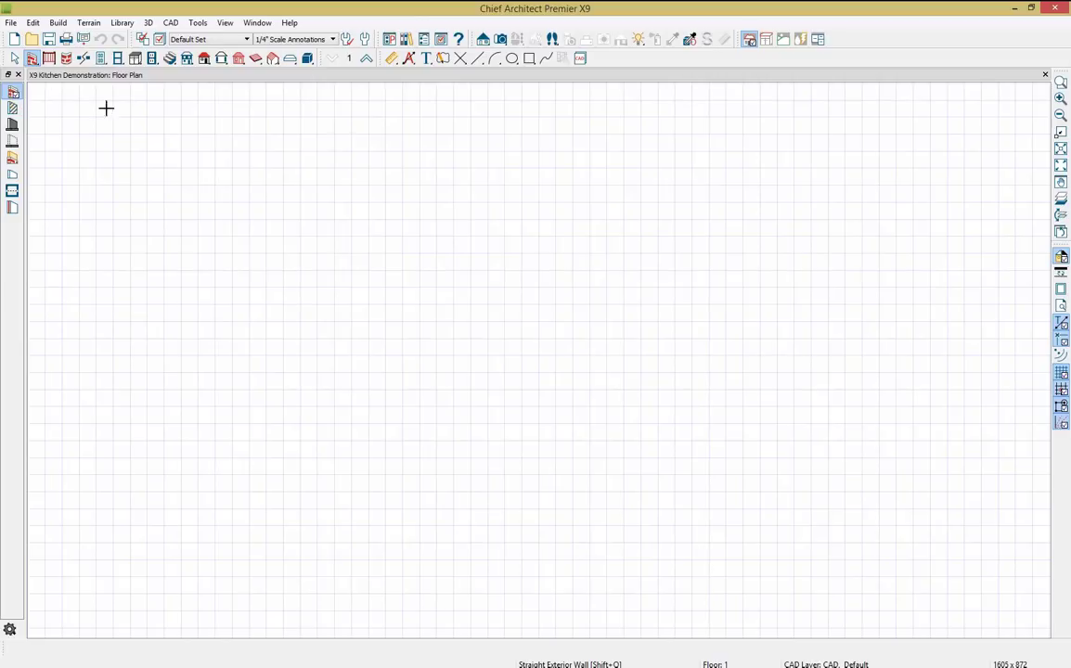
mouse_move(206, 205)
left_mouse_down()
mouse_move(612, 224)
mouse_move(590, 224)
mouse_move(590, 210)
mouse_move(577, 469)
mouse_move(590, 468)
mouse_move(210, 457)
mouse_move(219, 219)
left_mouse_up()
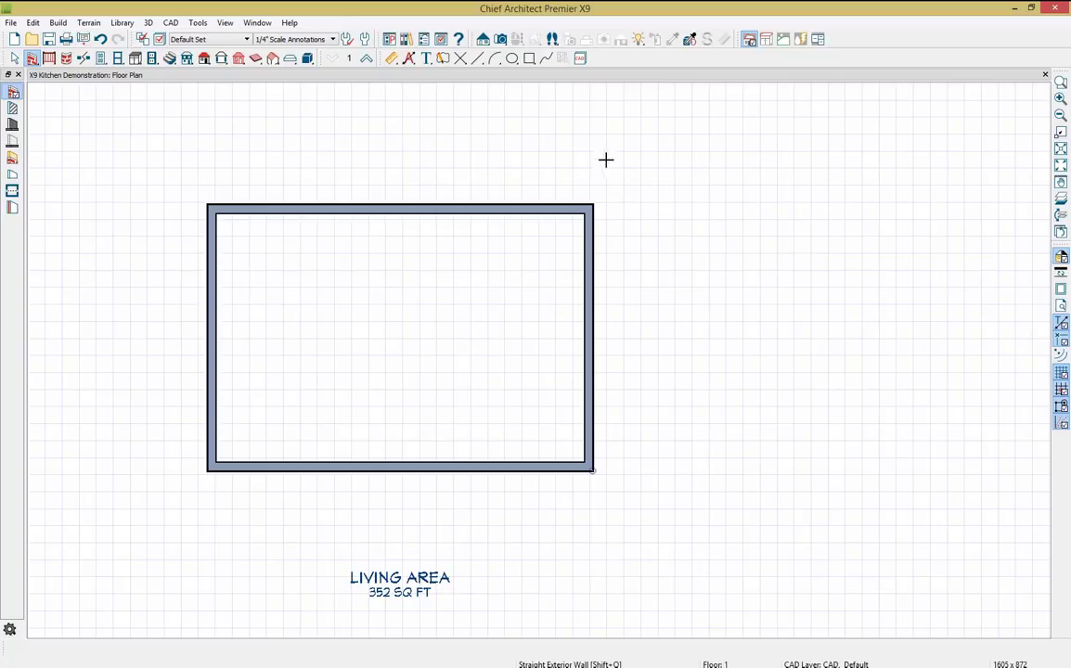
- Place Camera 1, a full camera at the right wall looking left into the room
left_click(502, 40)
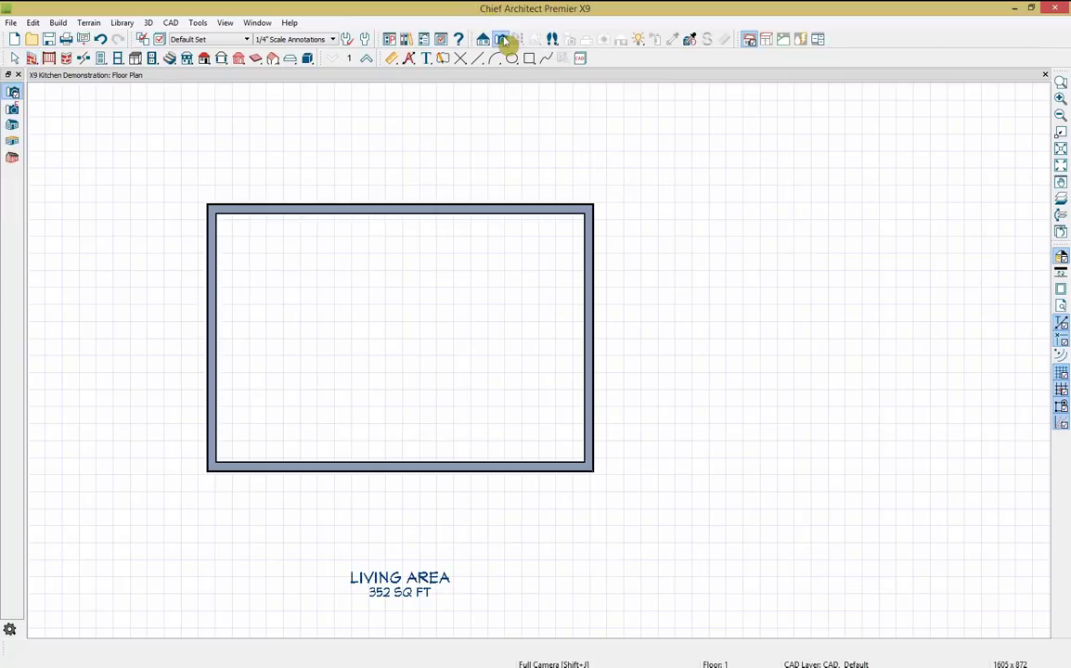
left_click(13, 93)
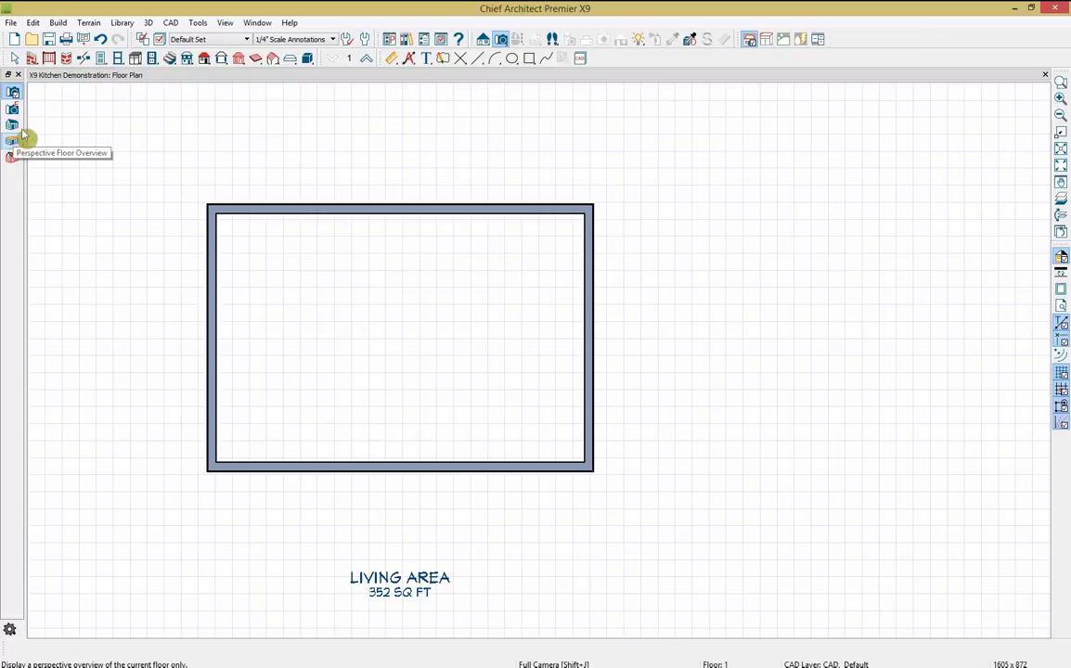
left_click(14, 93)
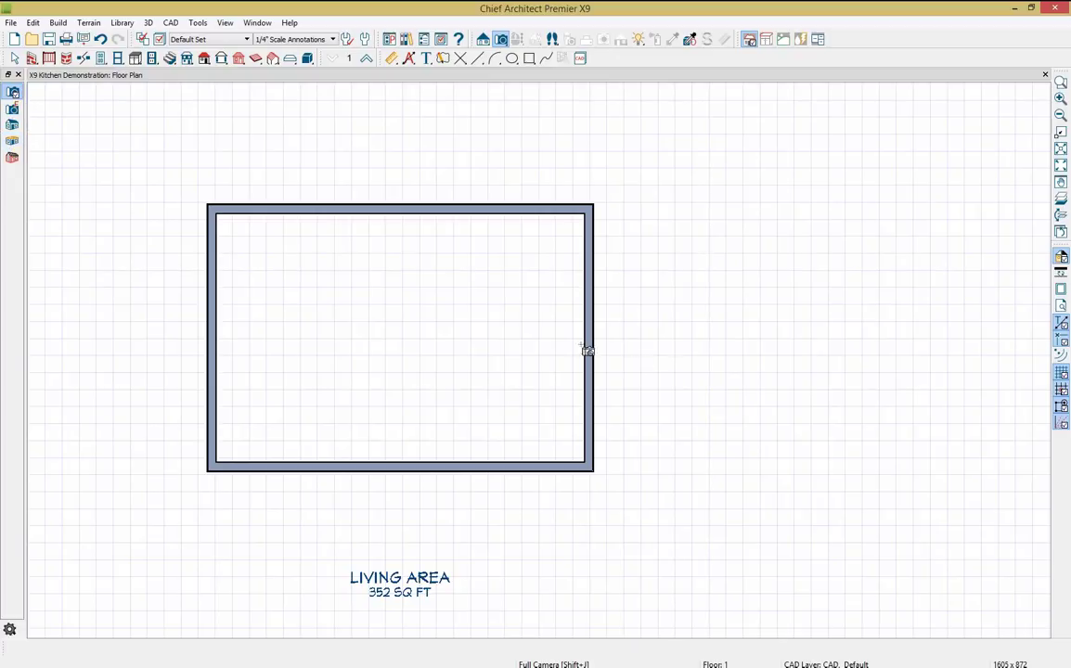
left_click_drag(571, 332, 548, 334)
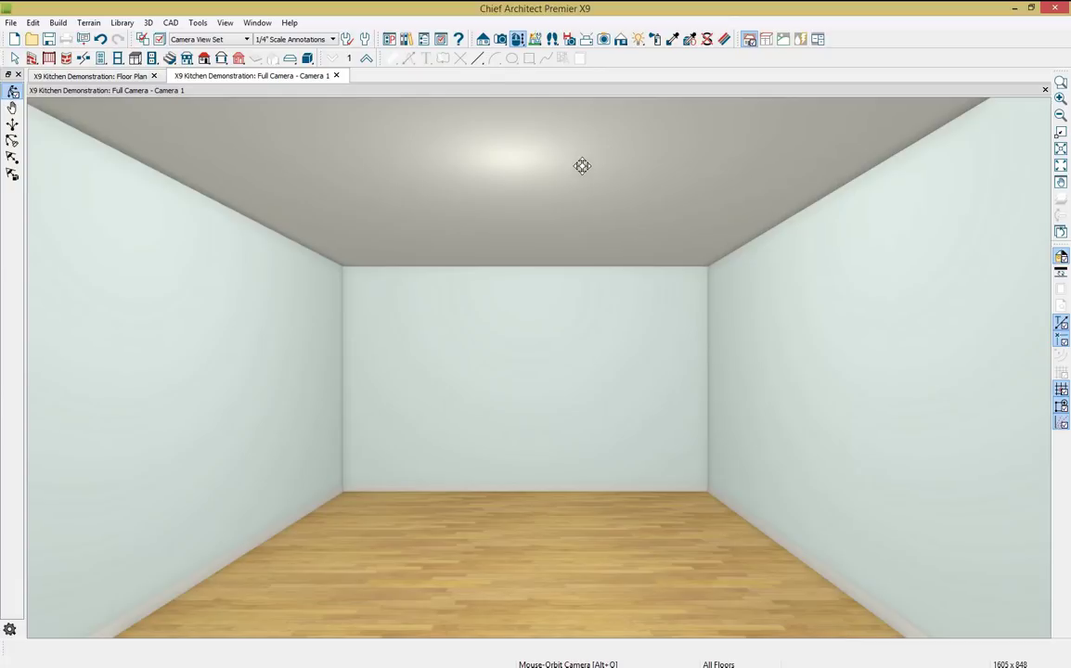
left_click(367, 40)
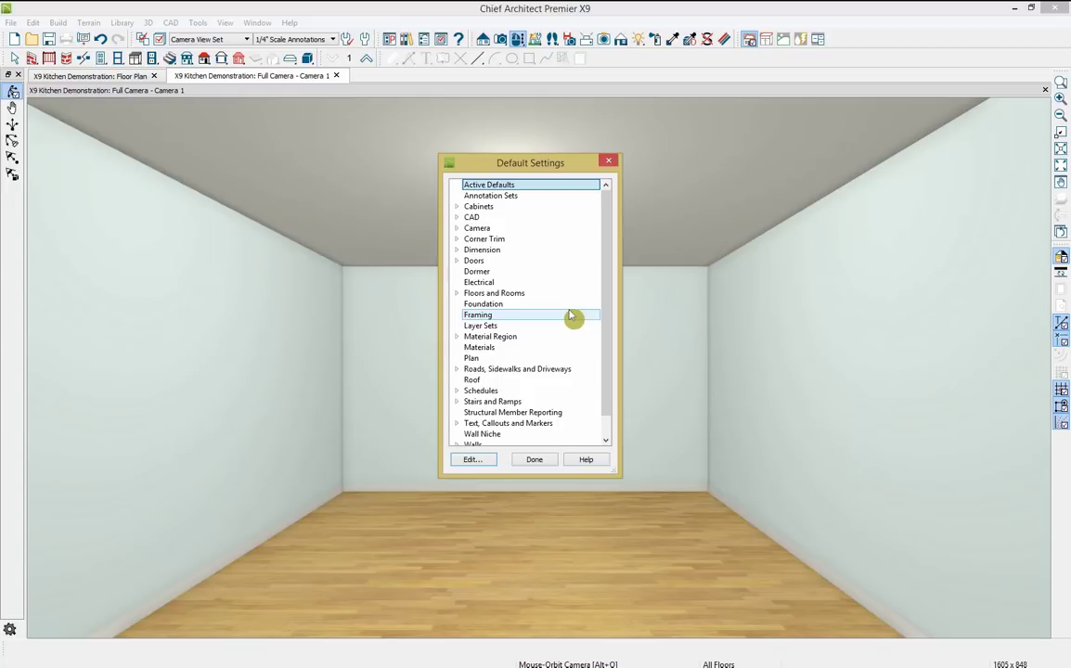
left_click(459, 208)
double_click(526, 232)
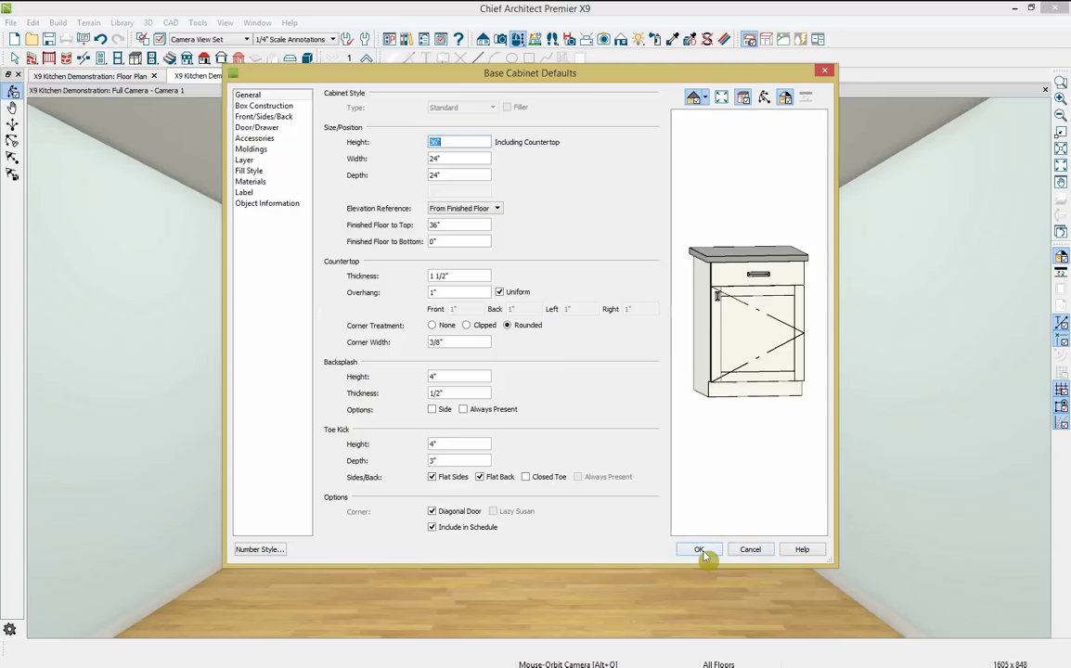
left_click(752, 549)
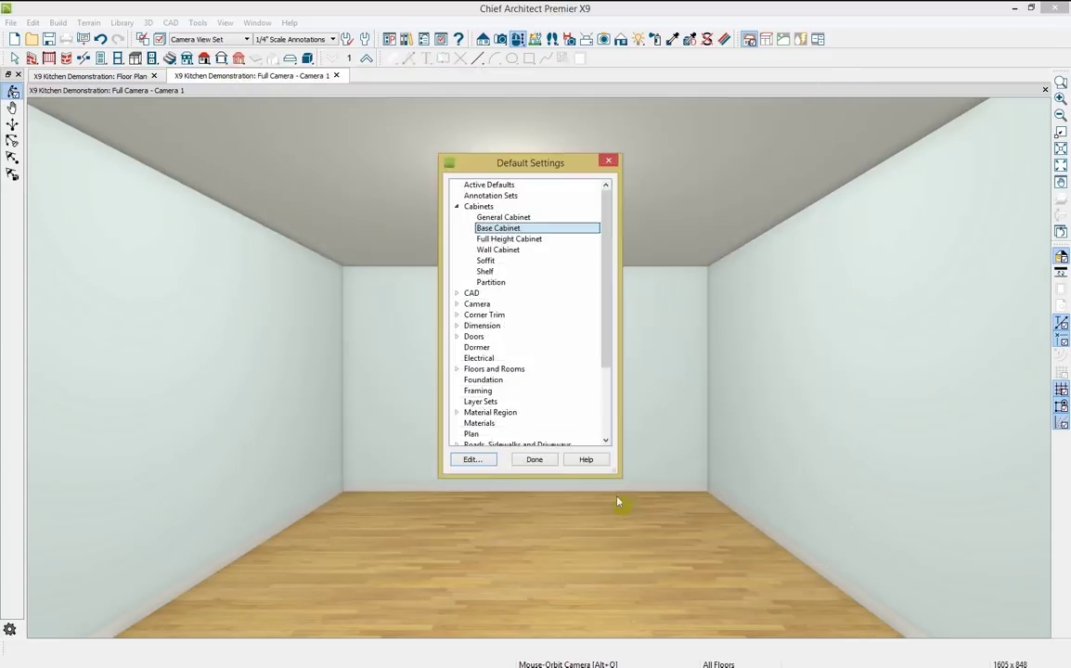
left_click(535, 593)
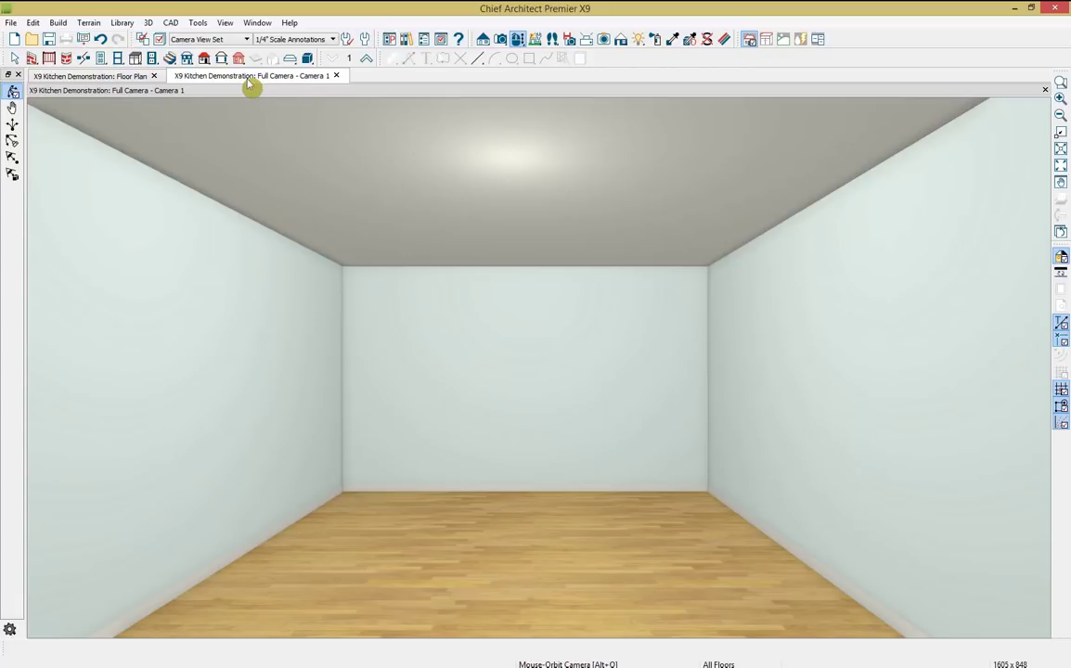
- Dock the 3D camera view on the right beside the floor plan and recenter the plan
left_click_drag(251, 85, 729, 113)
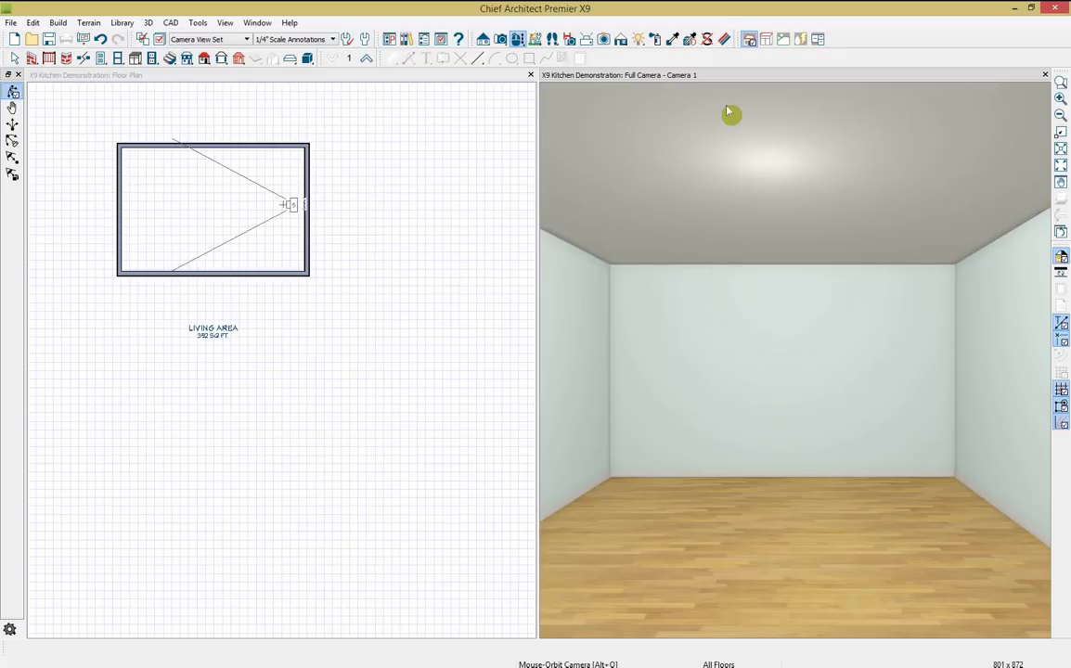
left_click_drag(729, 76, 769, 82)
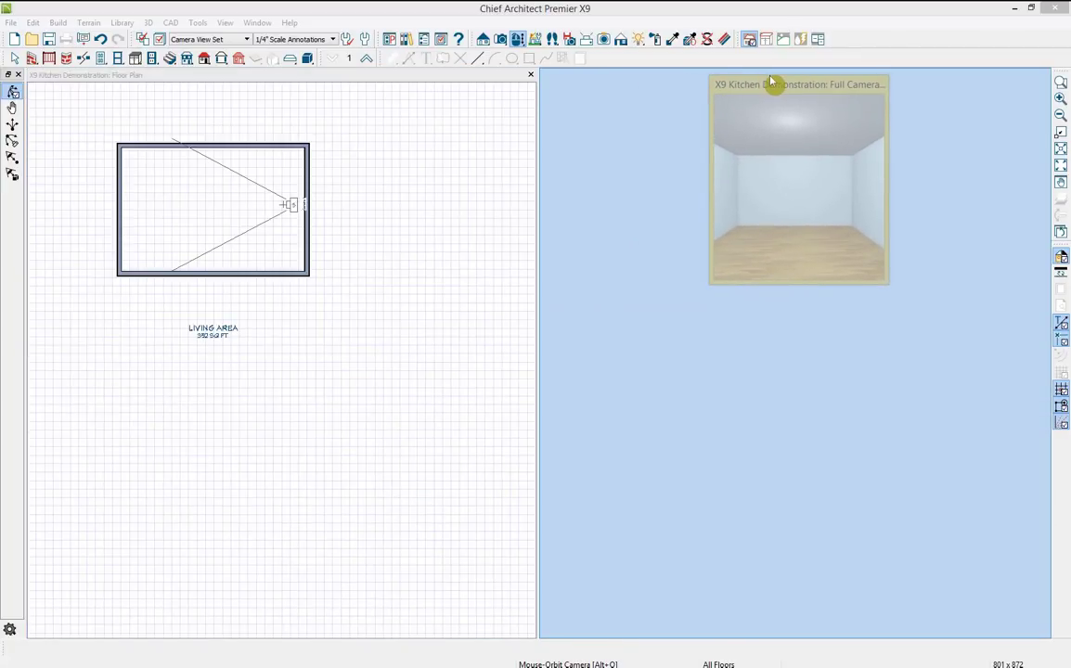
left_click_drag(770, 82, 775, 84)
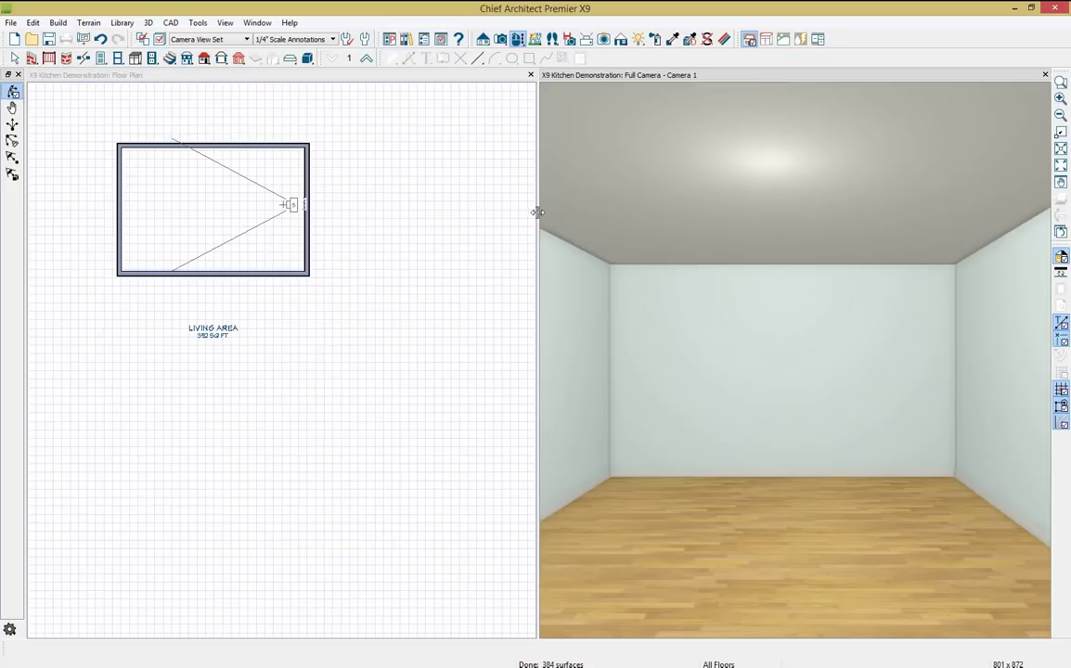
left_click_drag(540, 220, 502, 228)
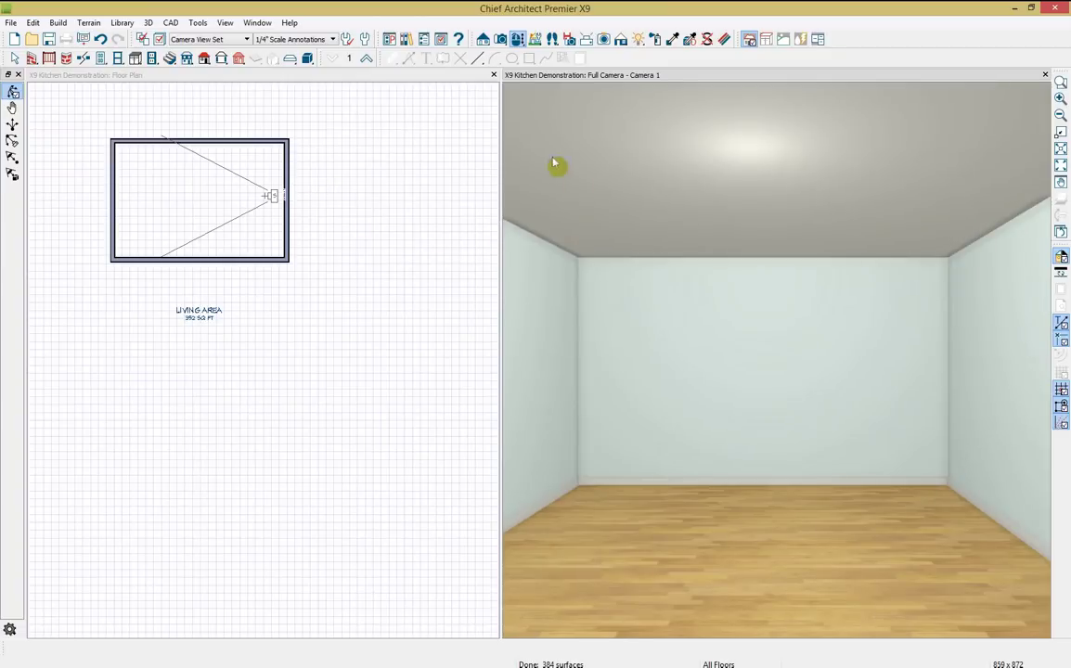
middle_click_drag(354, 222, 400, 315)
scroll(206, 250, "up", 5)
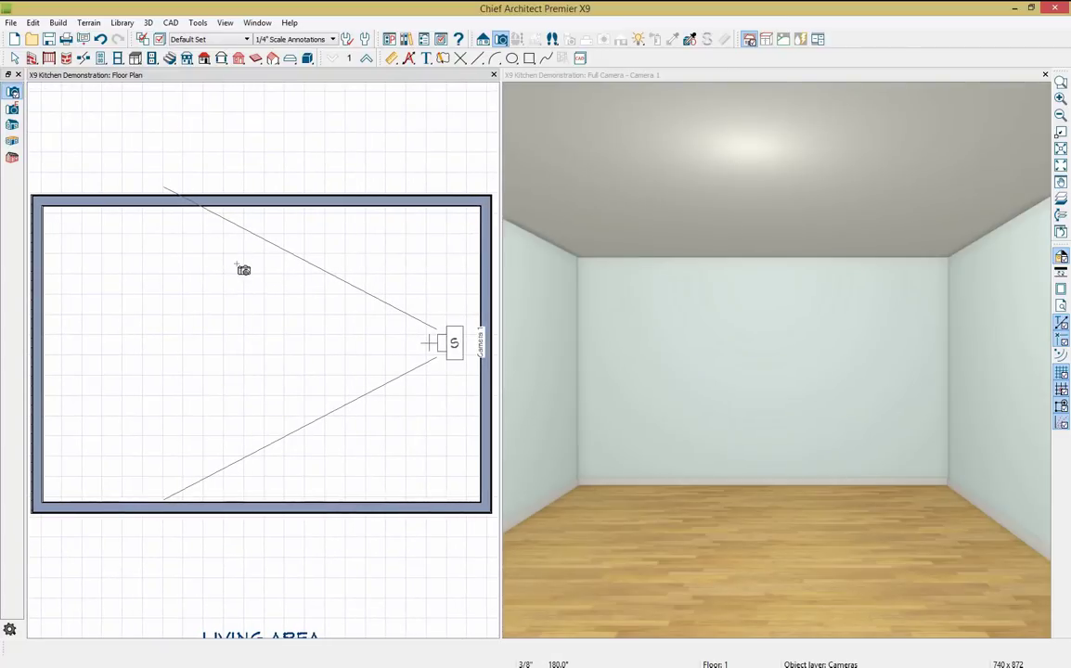
- Recenter the plan and nudge the camera forward, then back toward the right wall
scroll(241, 267, "down", 3)
scroll(243, 269, "up", 2)
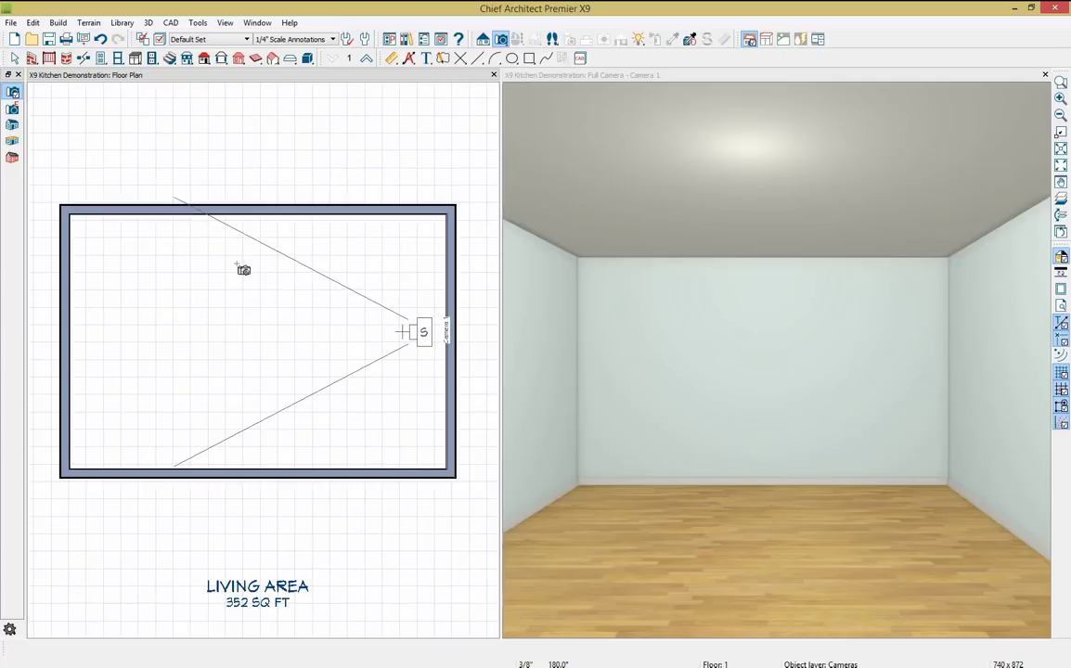
scroll(243, 269, "down", 1)
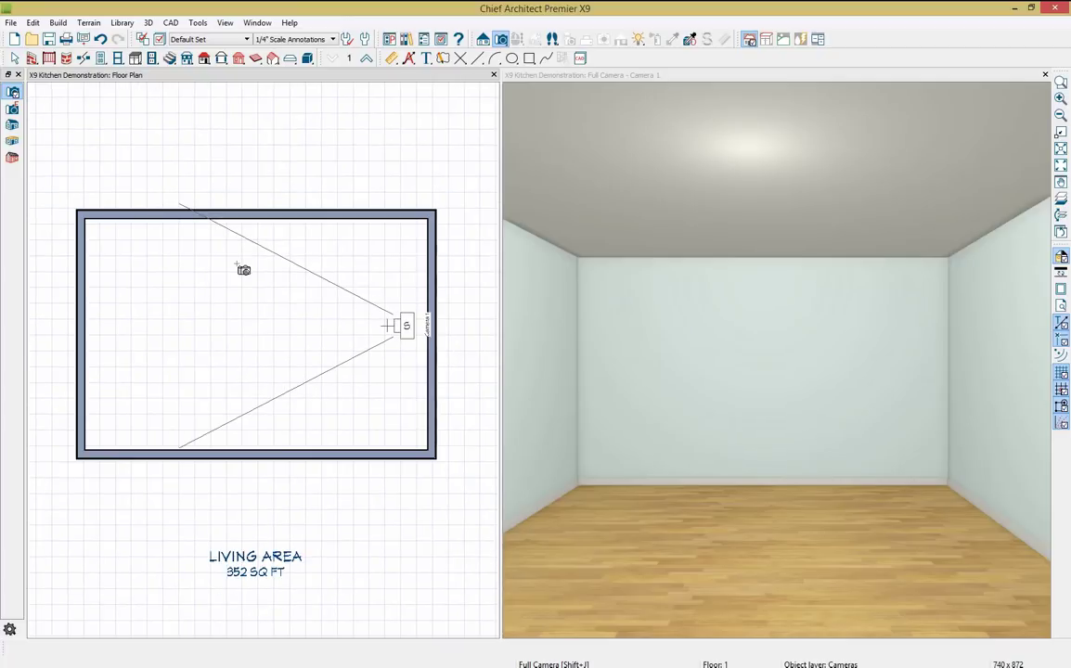
middle_click_drag(231, 260, 234, 232)
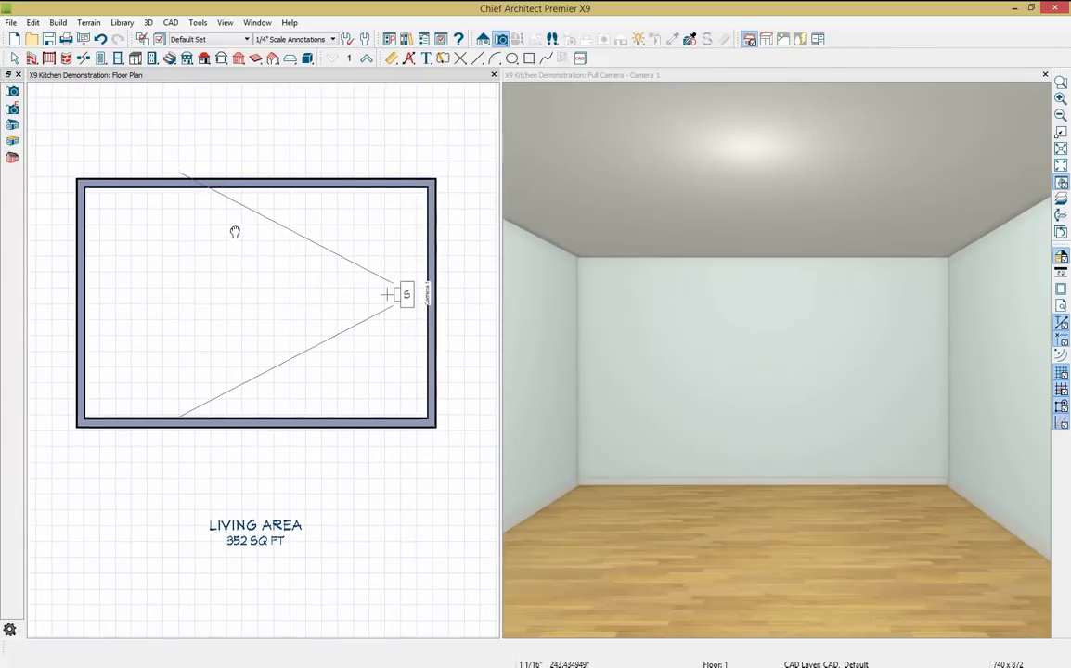
left_click(783, 310)
left_click_drag(783, 310, 783, 358)
left_click(399, 302)
left_click_drag(901, 368, 887, 388)
left_click(381, 303)
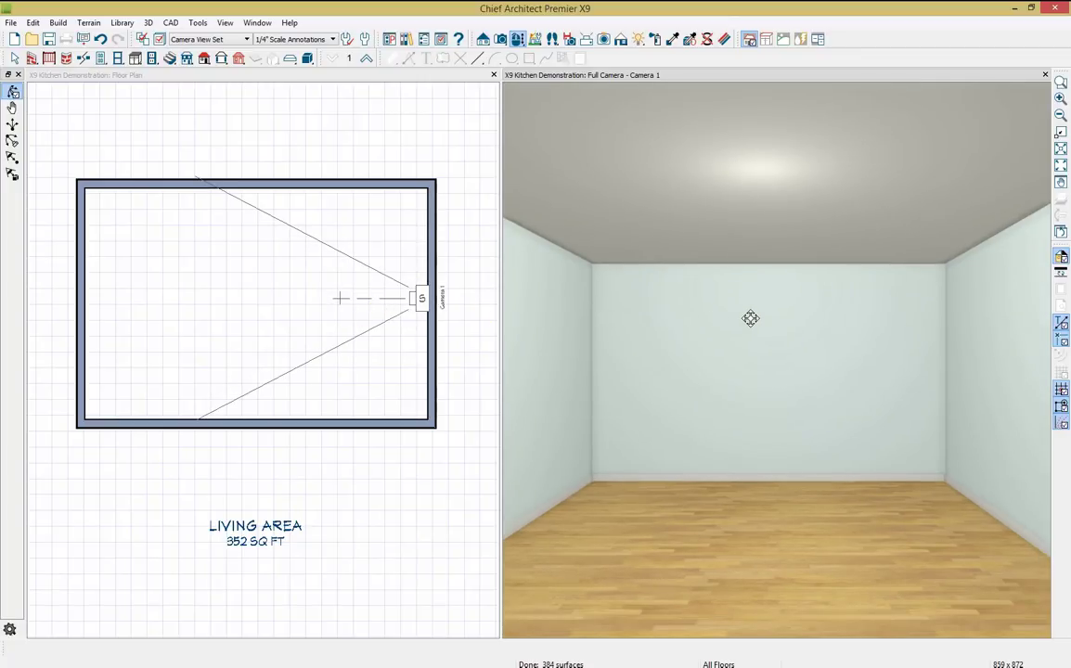
left_click_drag(751, 319, 723, 332)
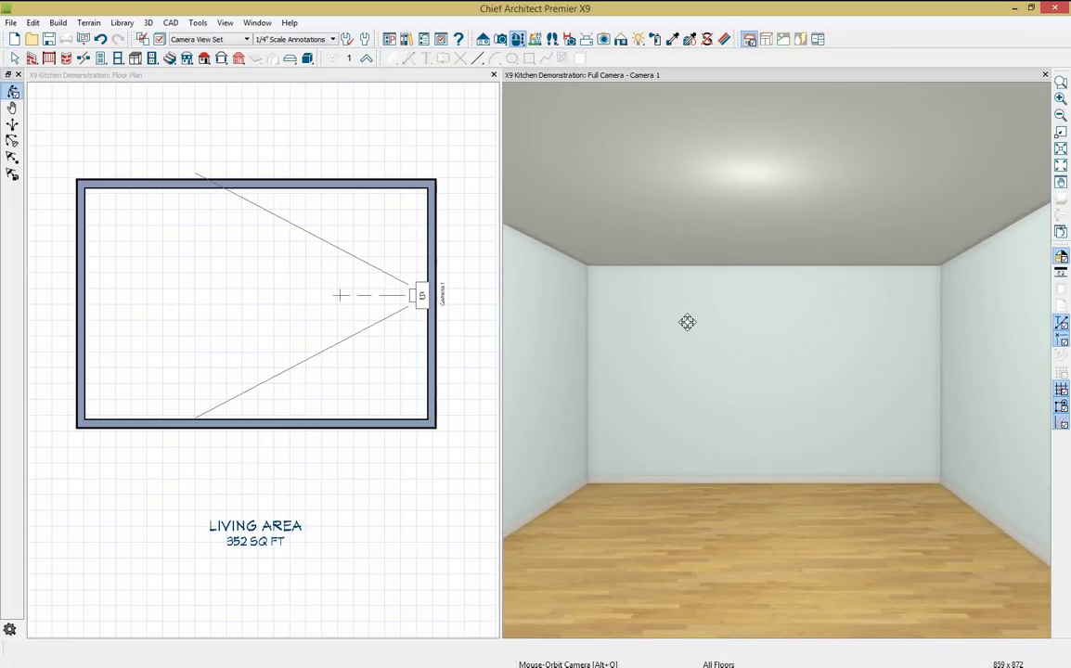
- In the floor plan, select the top wall to display its 22'7" length
left_click(159, 85)
left_click(240, 183)
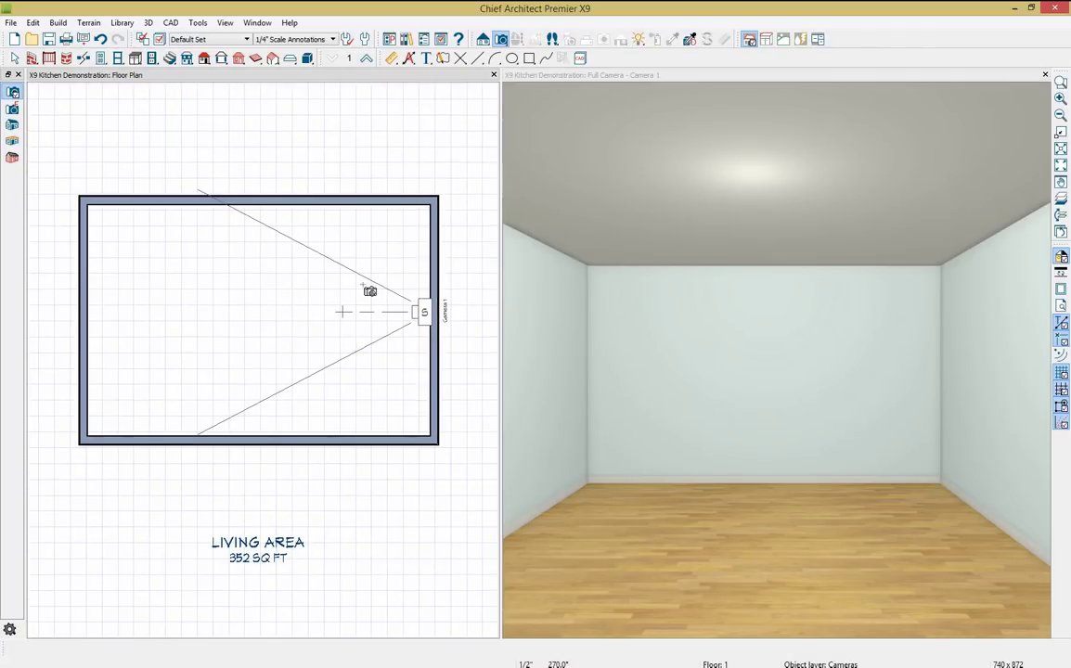
key("space")
left_click(316, 204)
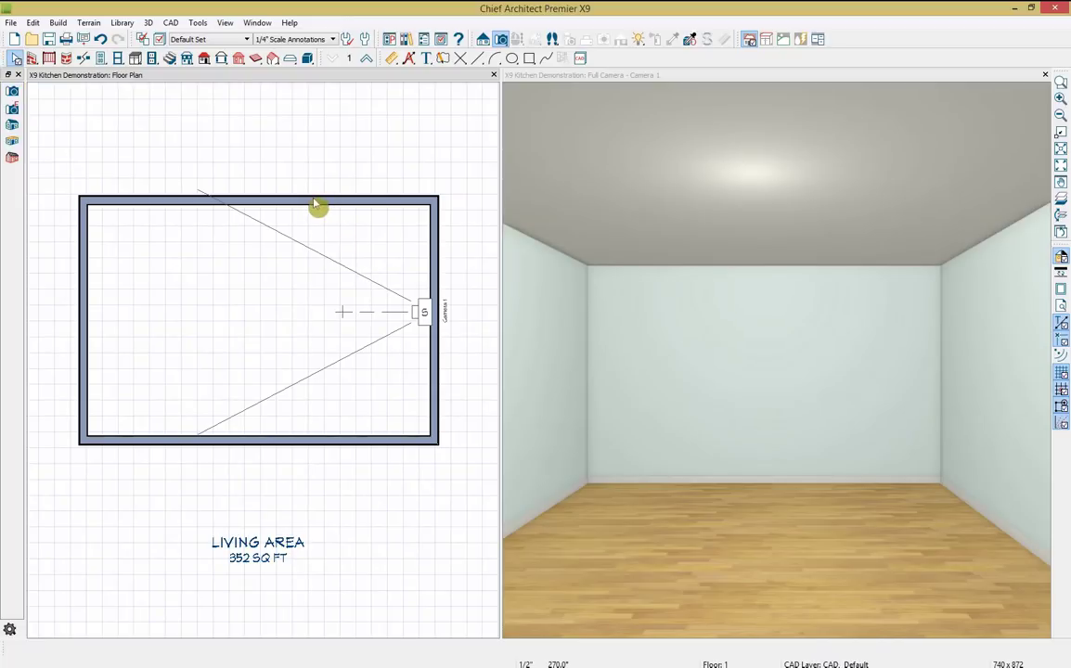
left_click(316, 204)
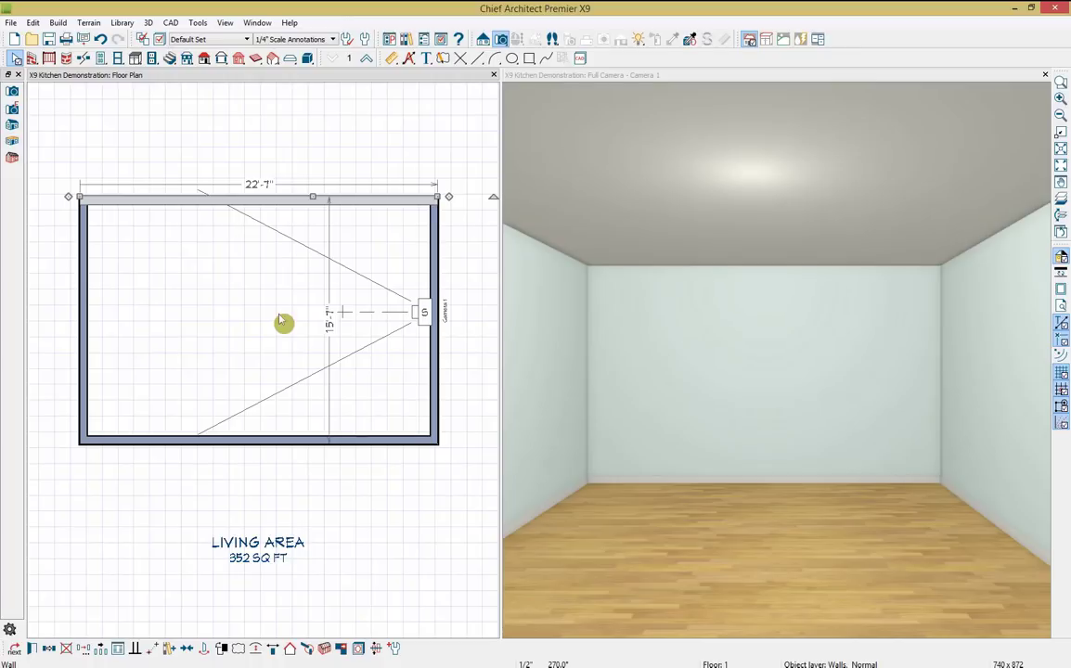
- Open the top wall's 22'7" length, close it unchanged, and bring up the Dimension tools
left_click(251, 189)
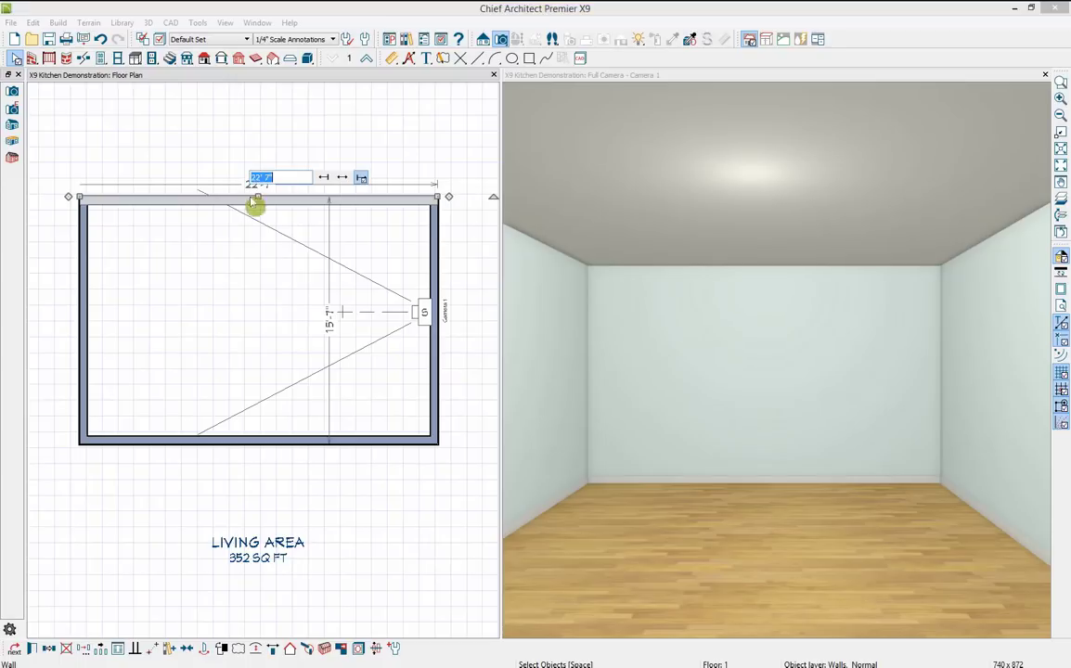
left_click(259, 289)
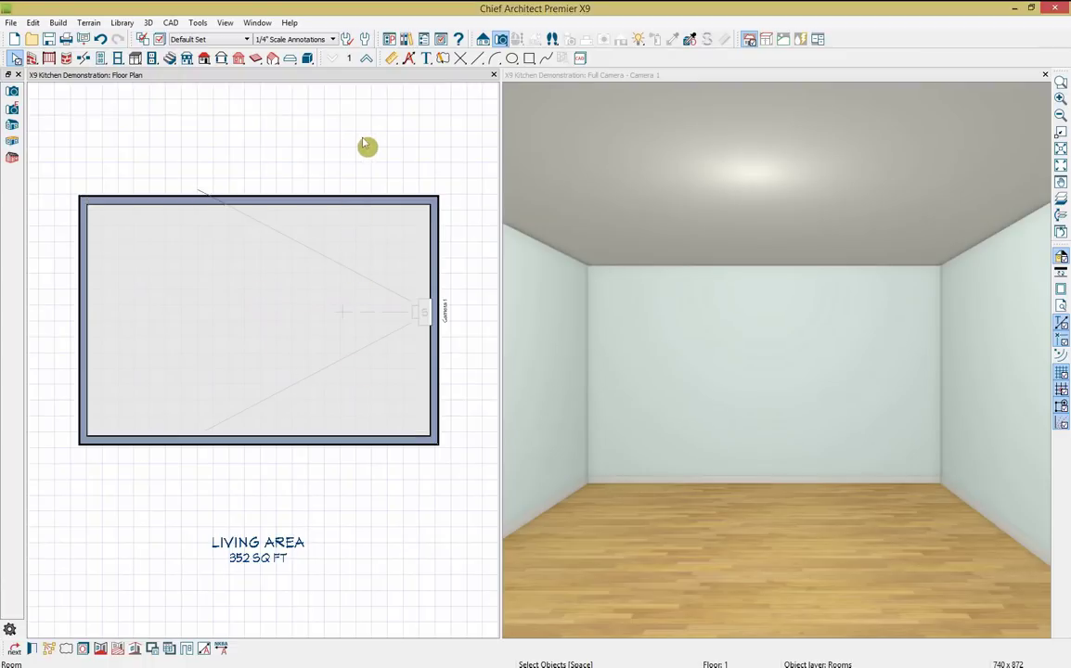
left_click(393, 60)
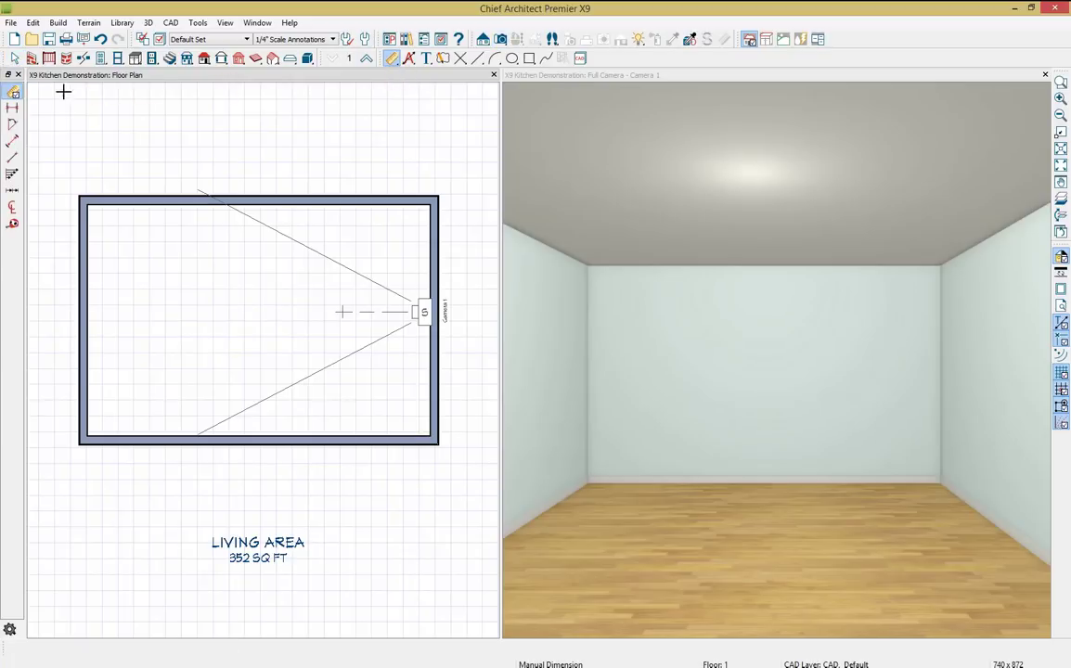
- Draw a 21'-8" point-to-point dimension across the room, then delete it
left_click(13, 142)
left_click_drag(381, 303, 461, 303)
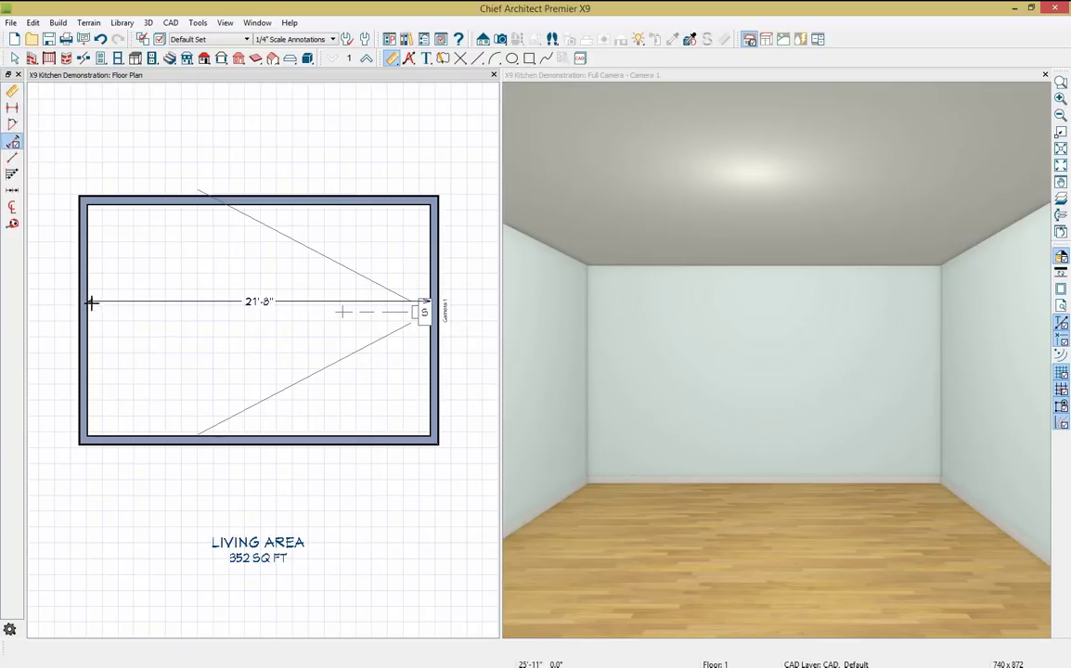
left_click(256, 308)
key("Delete")
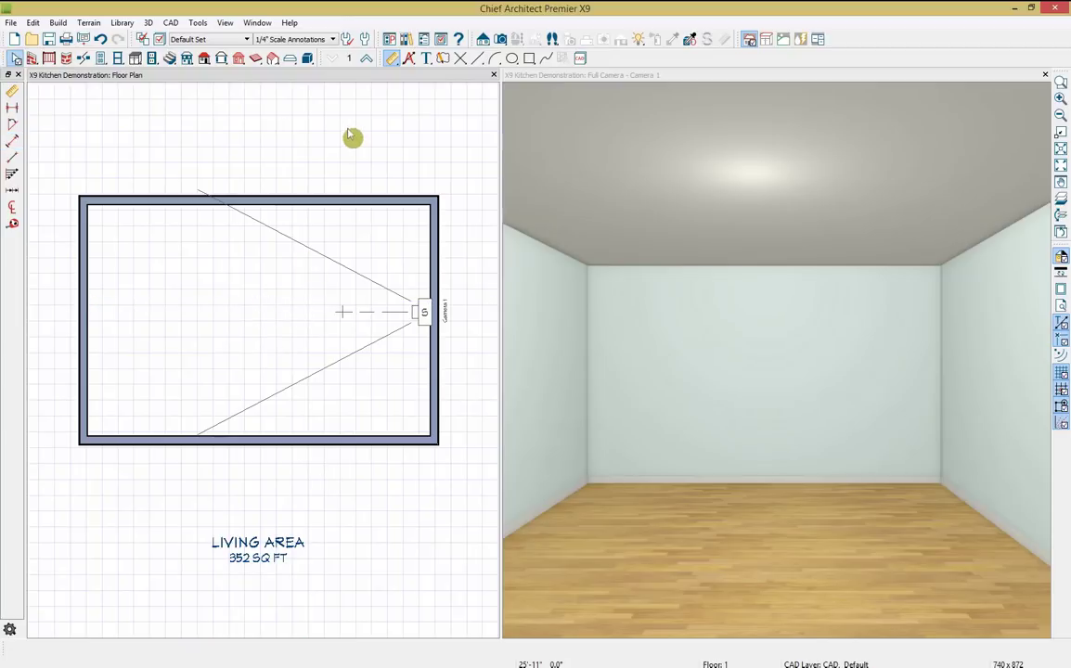
- Add automatic 22'-7" by 15'-7" exterior dimensions around the room, then undo them
left_click(411, 61)
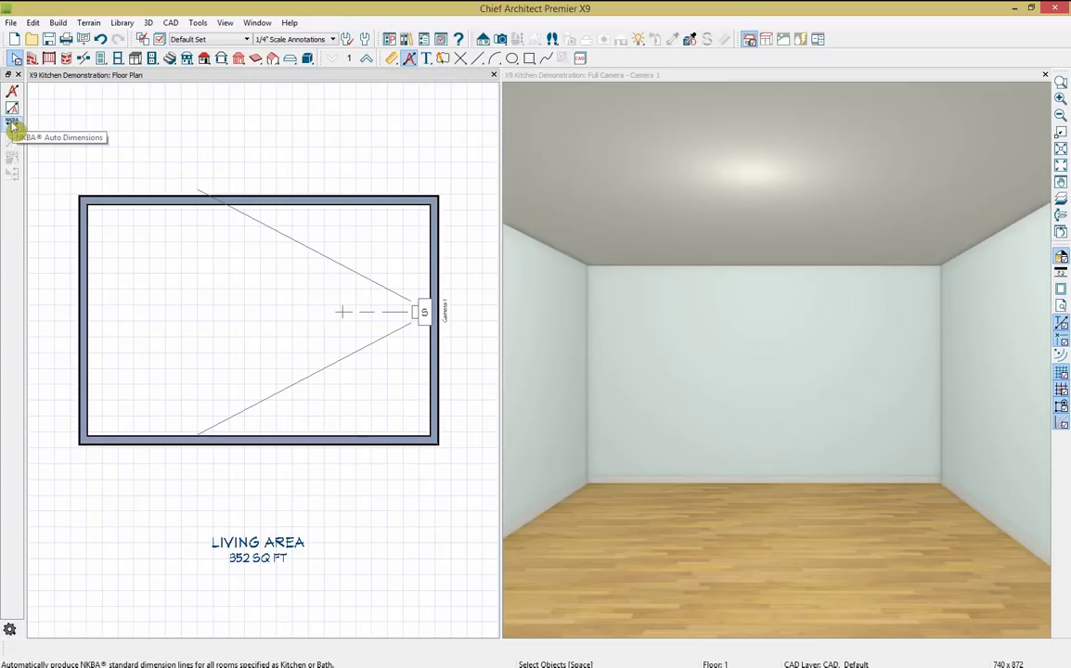
left_click(10, 90)
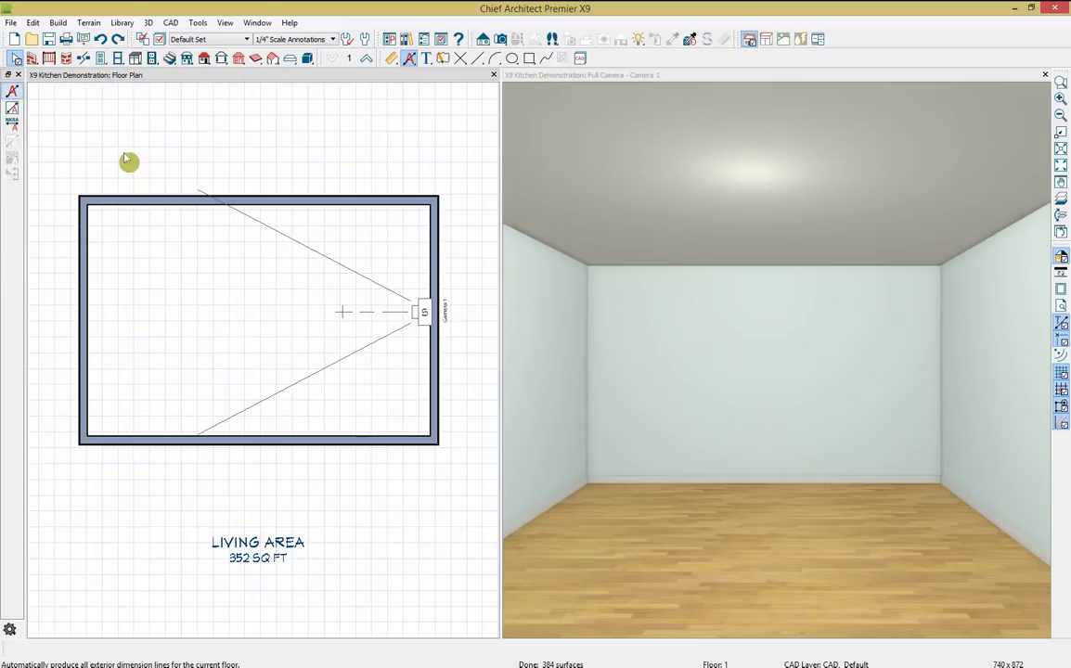
left_click(12, 90)
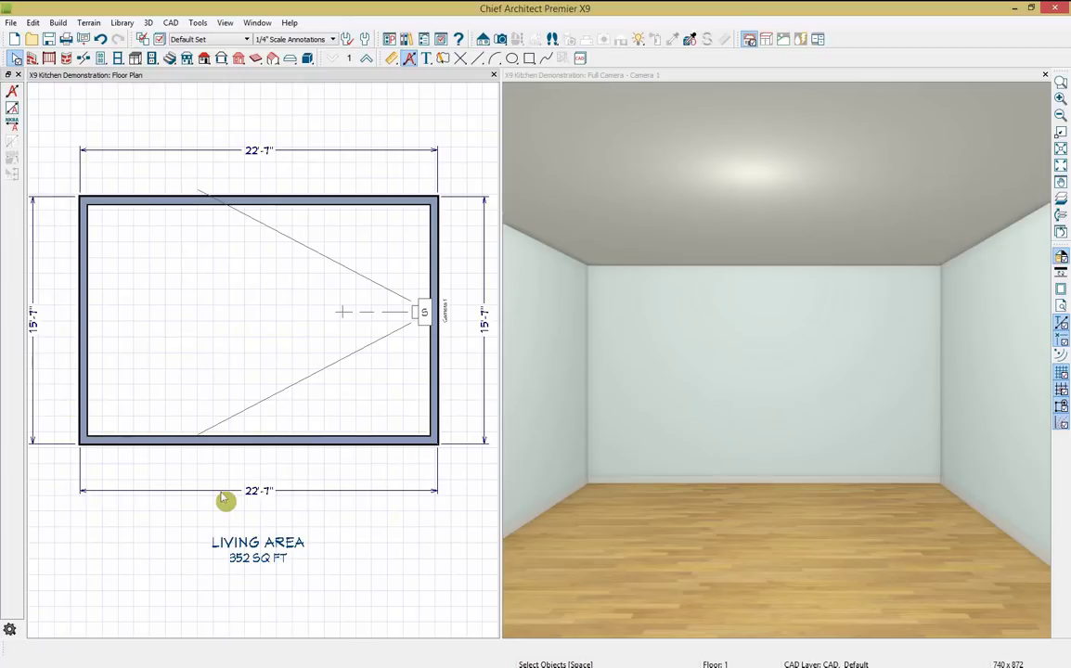
left_click(436, 383)
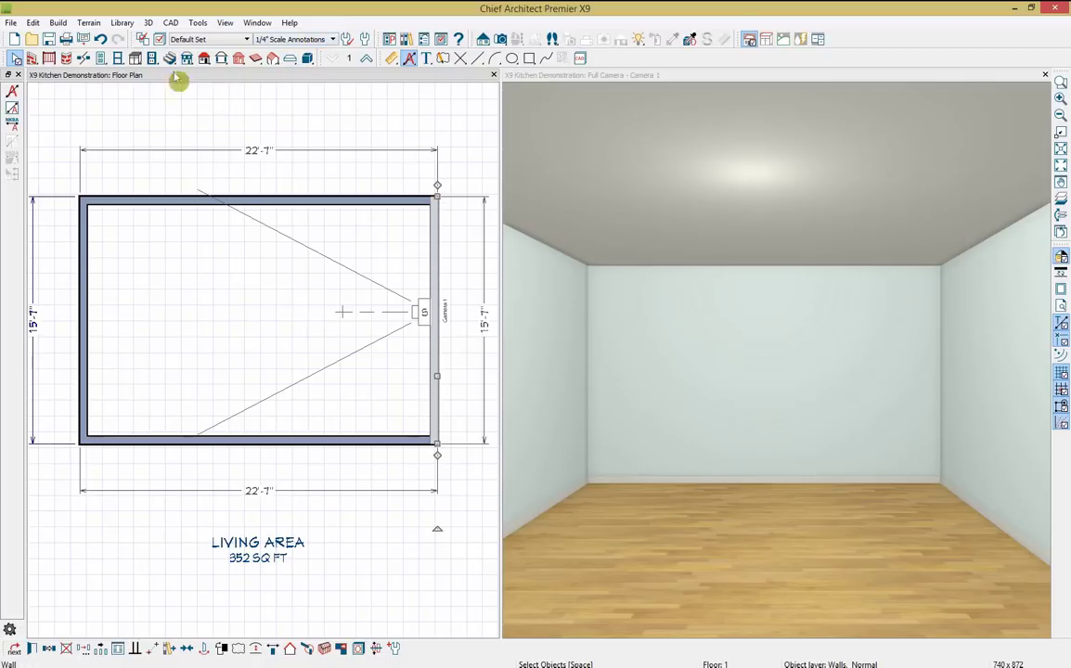
left_click(102, 39)
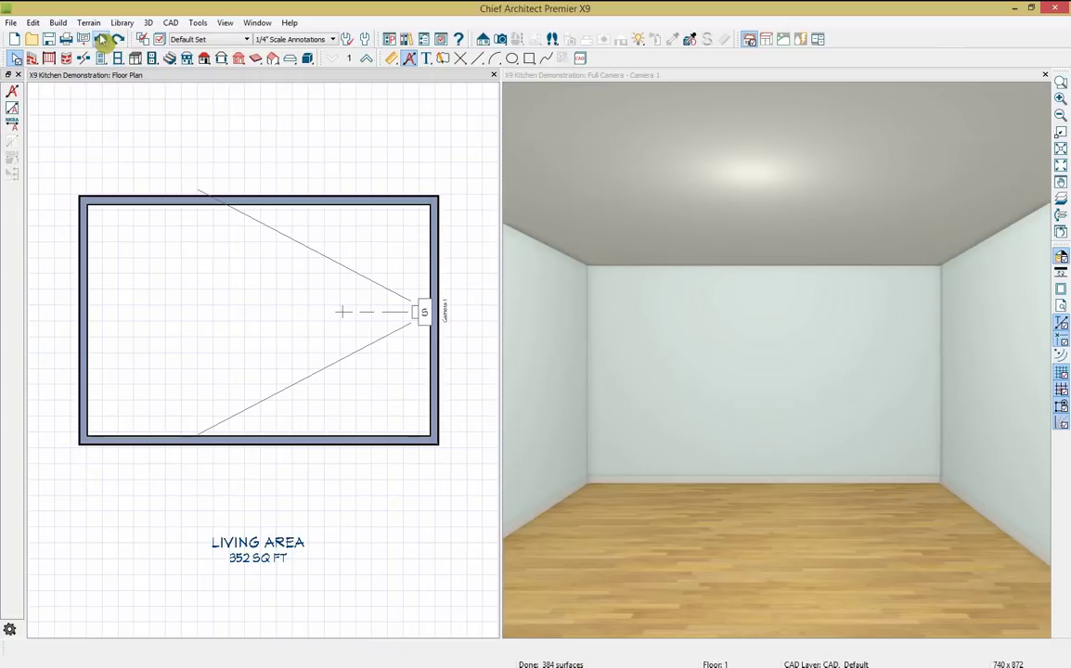
- Switch to NKBA Annotations, test the inch-based exterior dimensions, undo them, and select the room
left_click(332, 39)
left_click(287, 115)
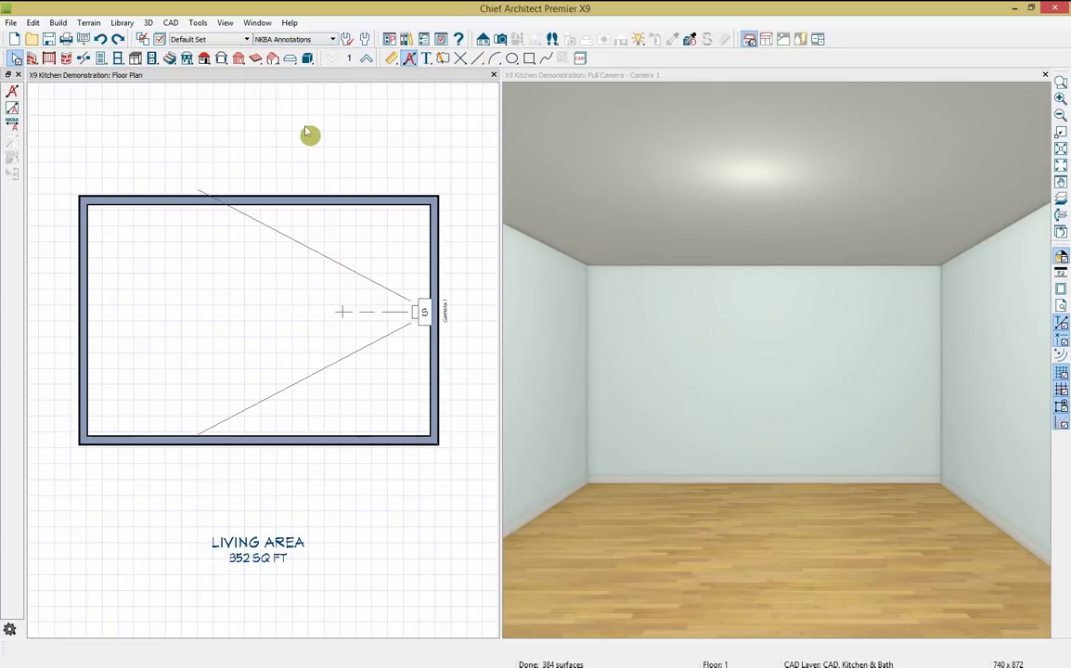
left_click(13, 92)
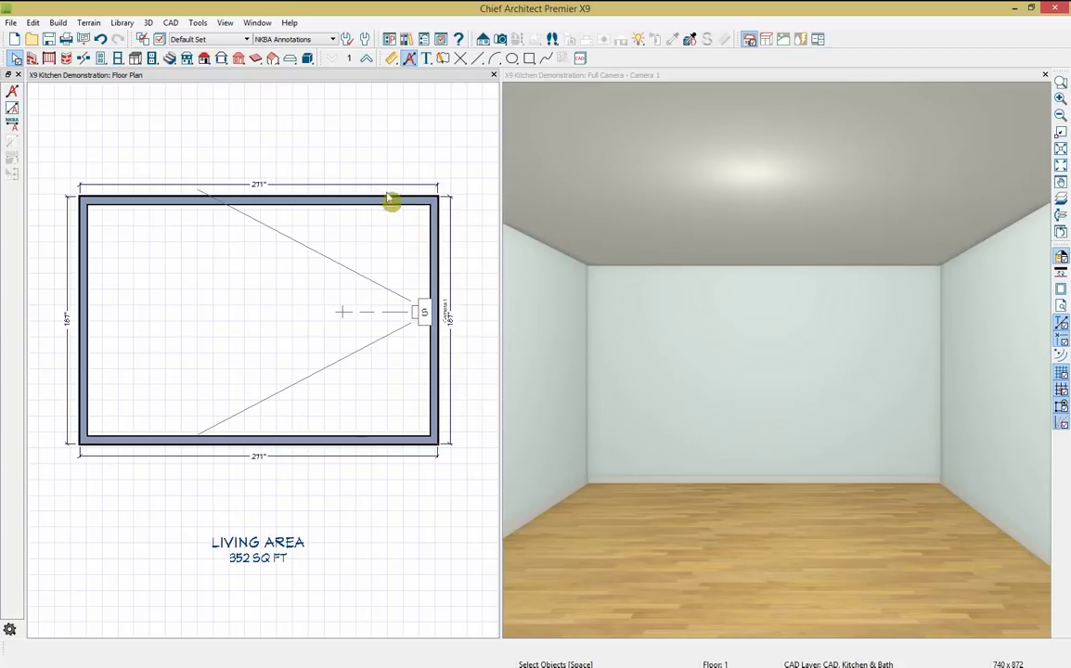
left_click(100, 39)
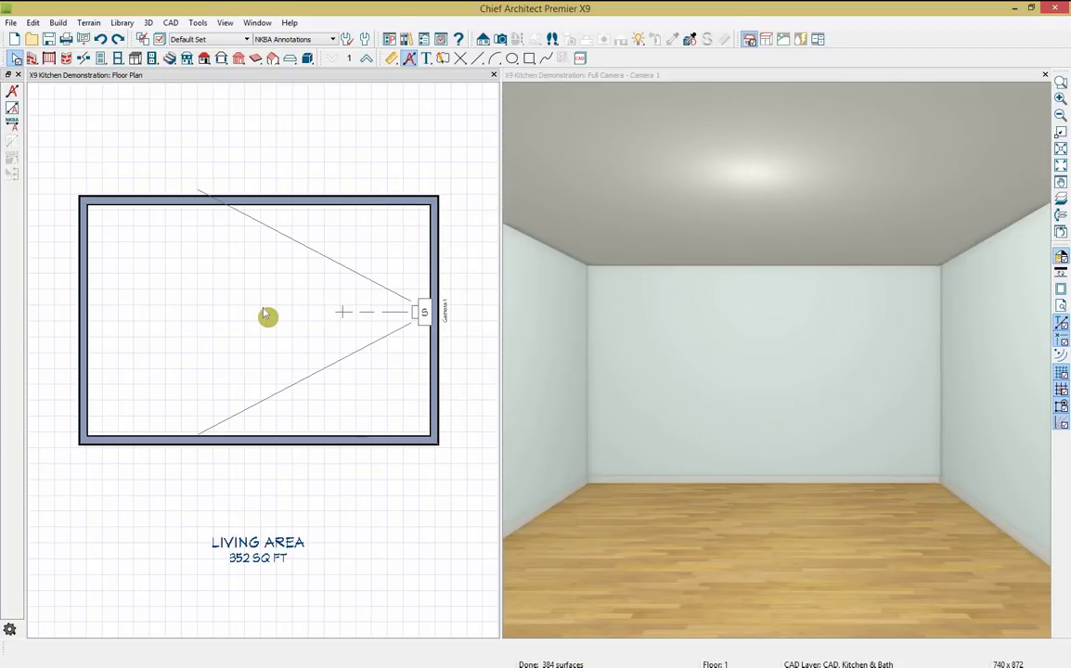
left_click(259, 295)
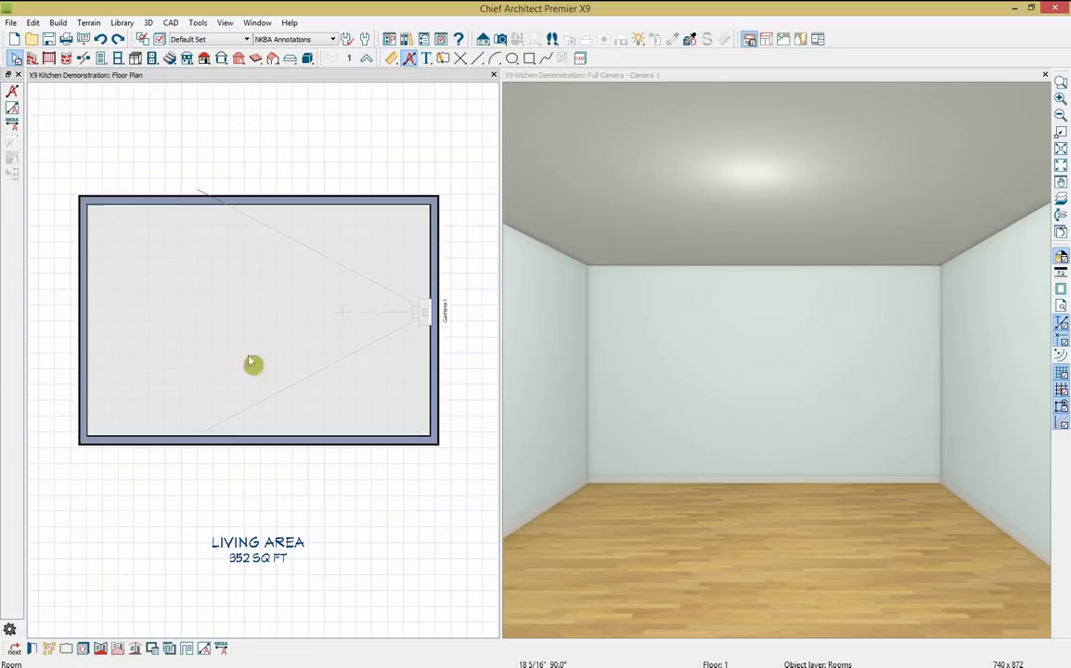
- Apply NKBA Auto Dimension to the selected room and inspect the new top dimension line
left_click(222, 647)
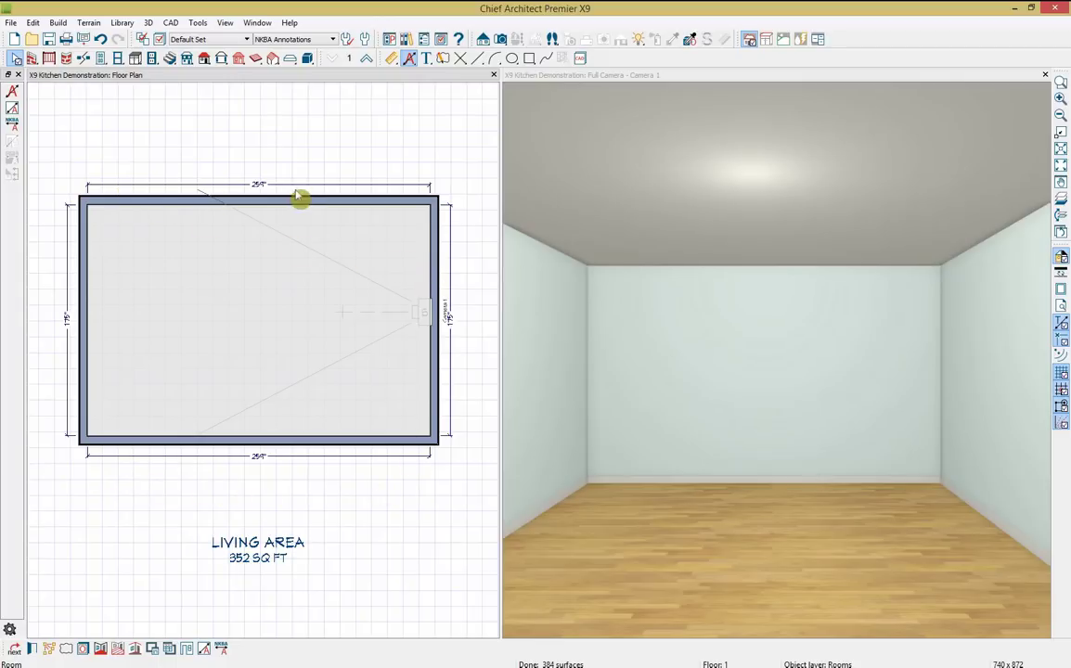
scroll(431, 198, "up", 3)
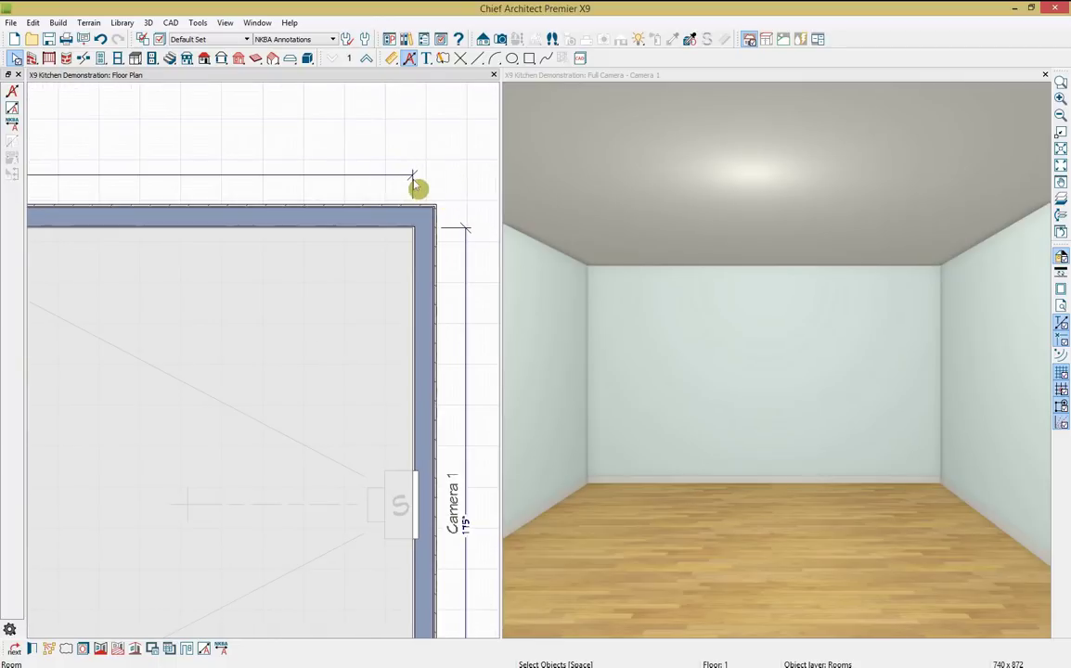
left_click(416, 185)
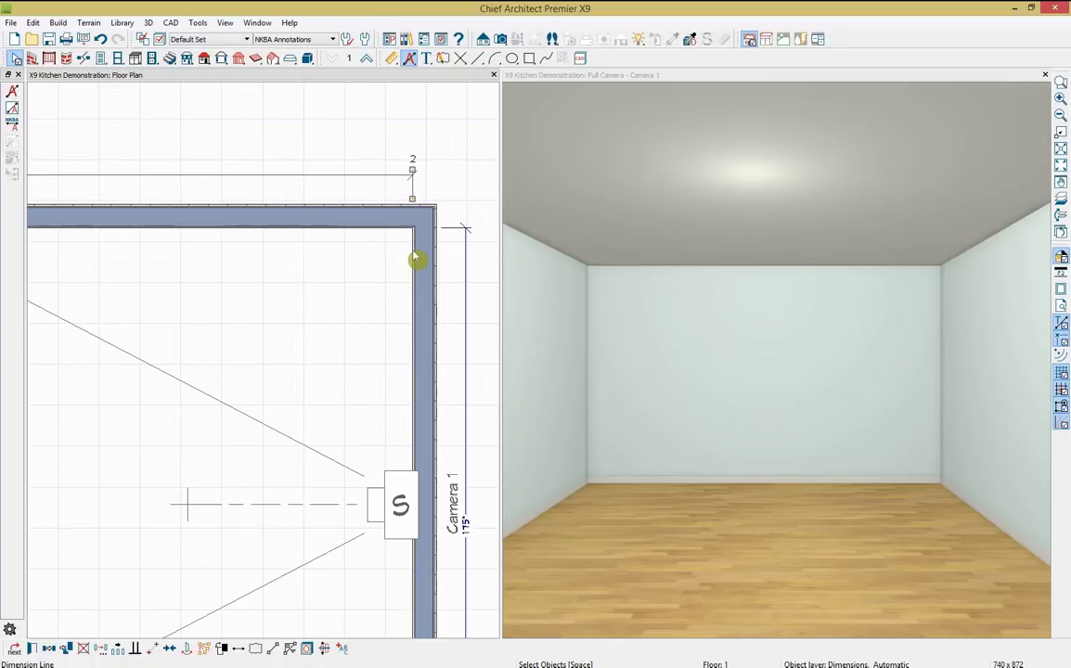
scroll(368, 325, "down", 3)
scroll(368, 324, "down", 2)
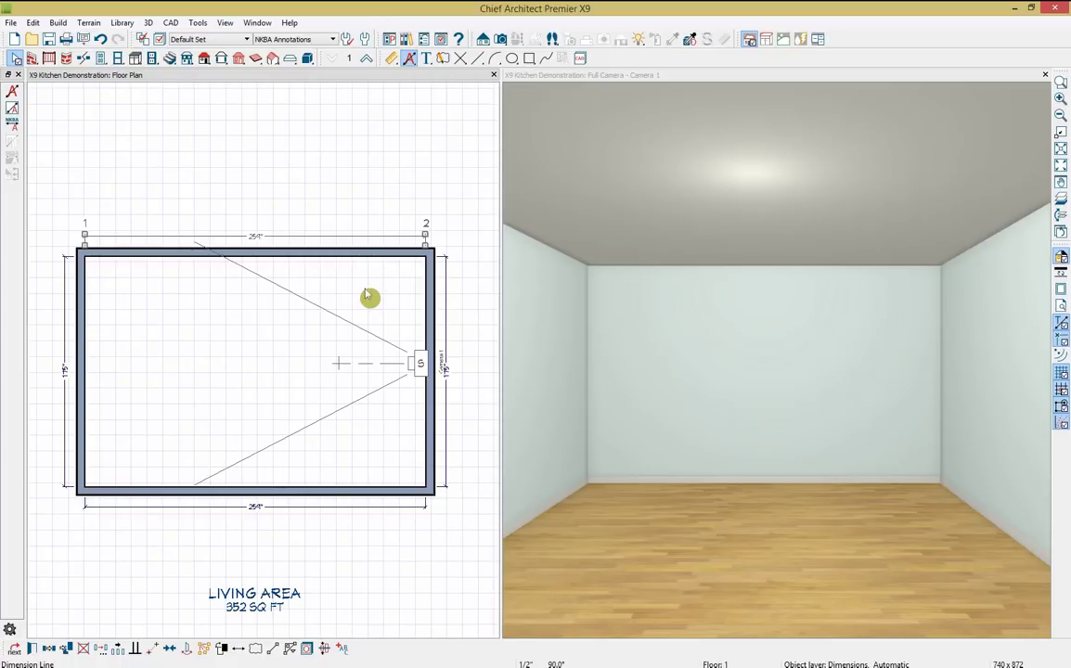
left_click(431, 306)
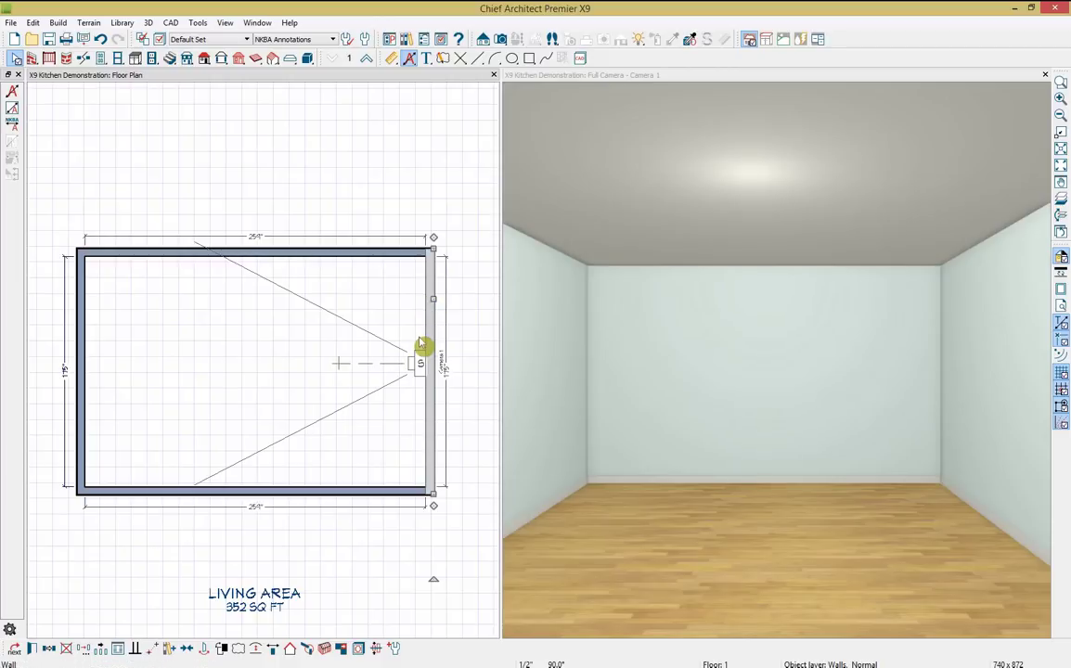
- Set the room width to 277" and the depth to 180"
left_click(260, 239)
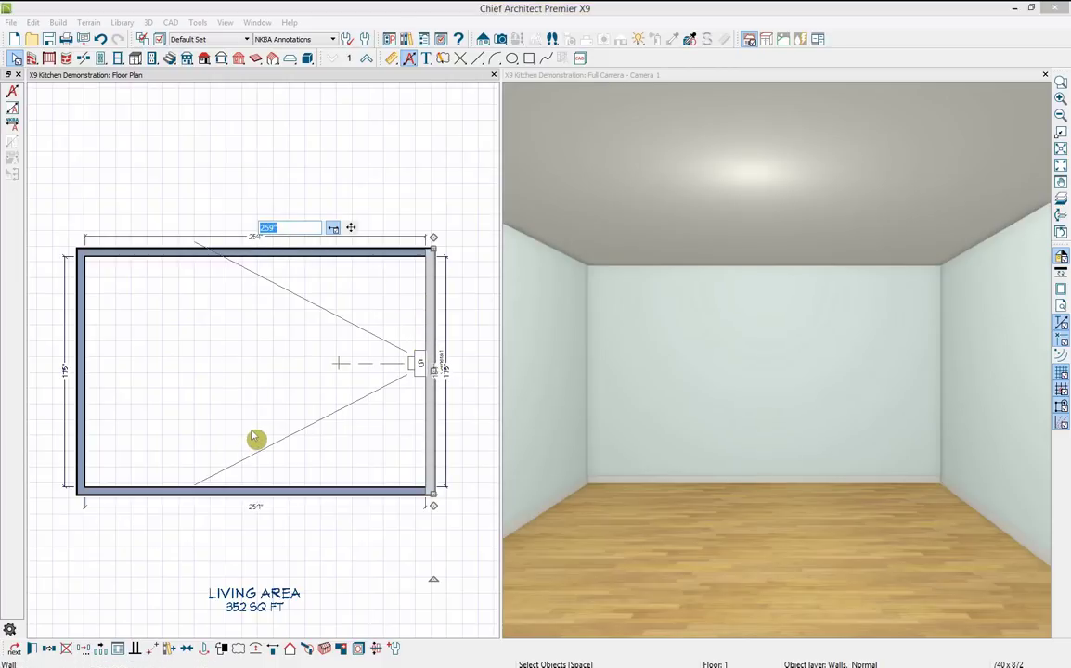
type("277")
key("Return")
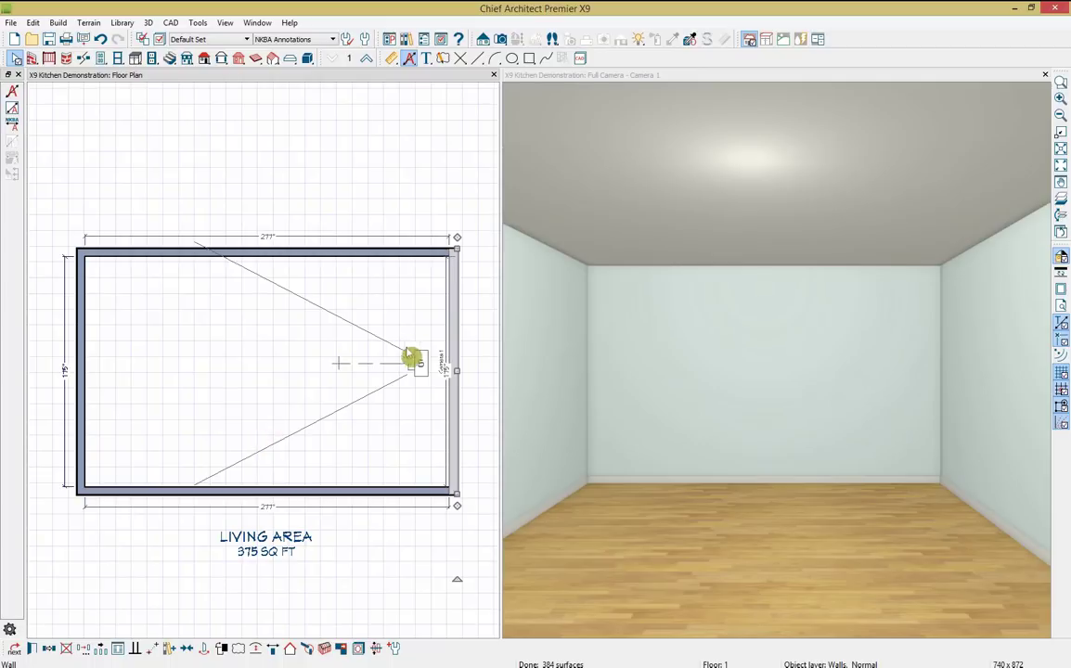
scroll(406, 347, "right", 3)
left_click(399, 422)
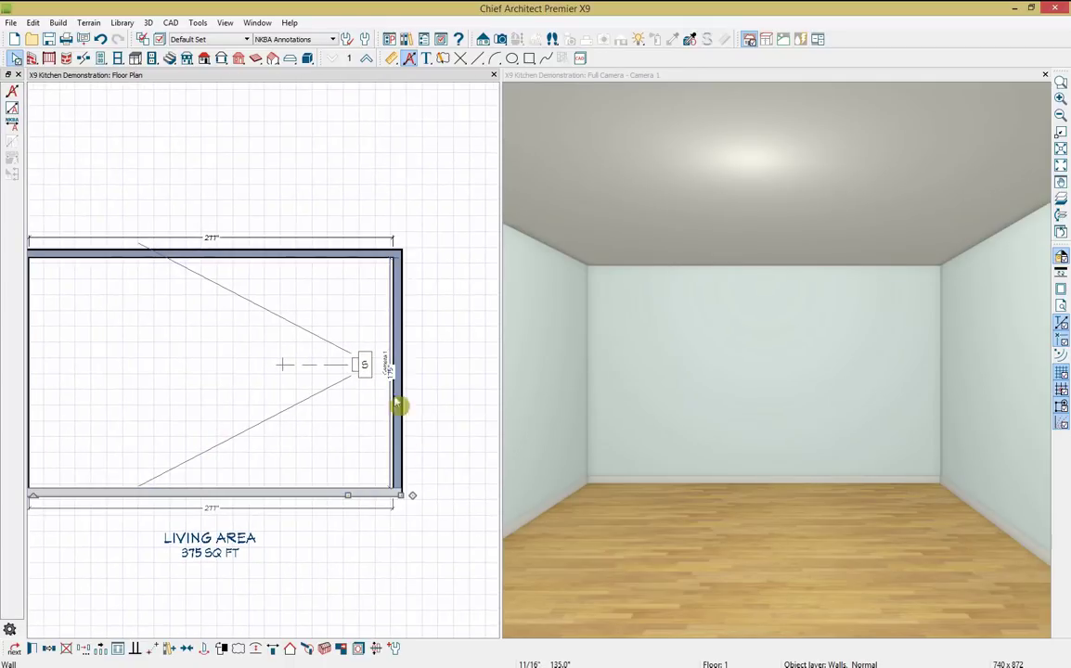
key("Tab")
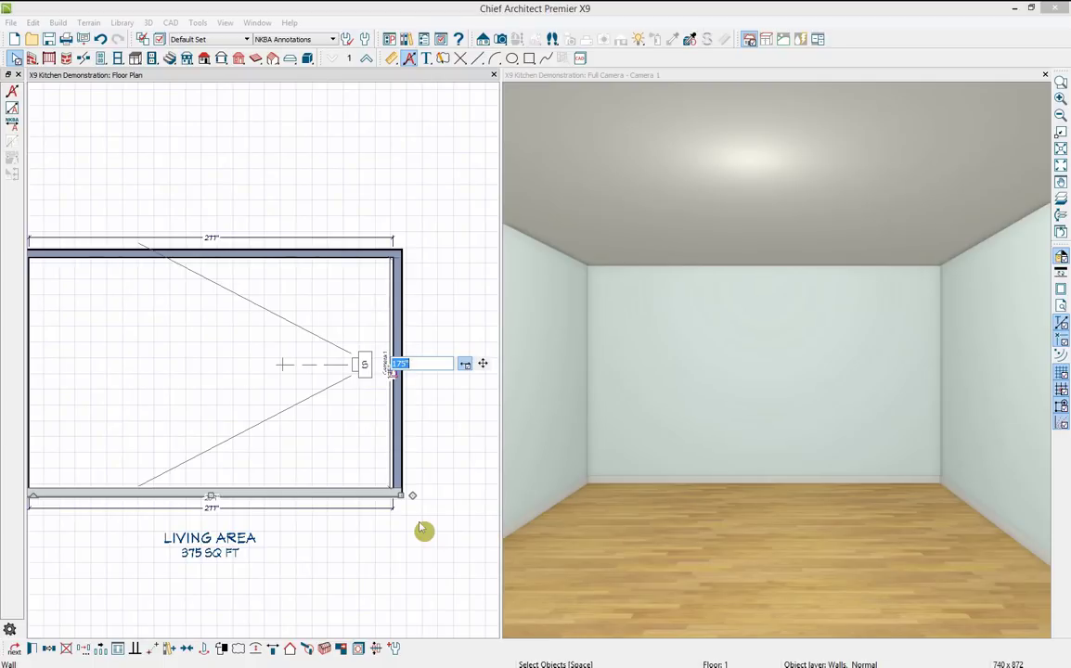
type("180")
key("Return")
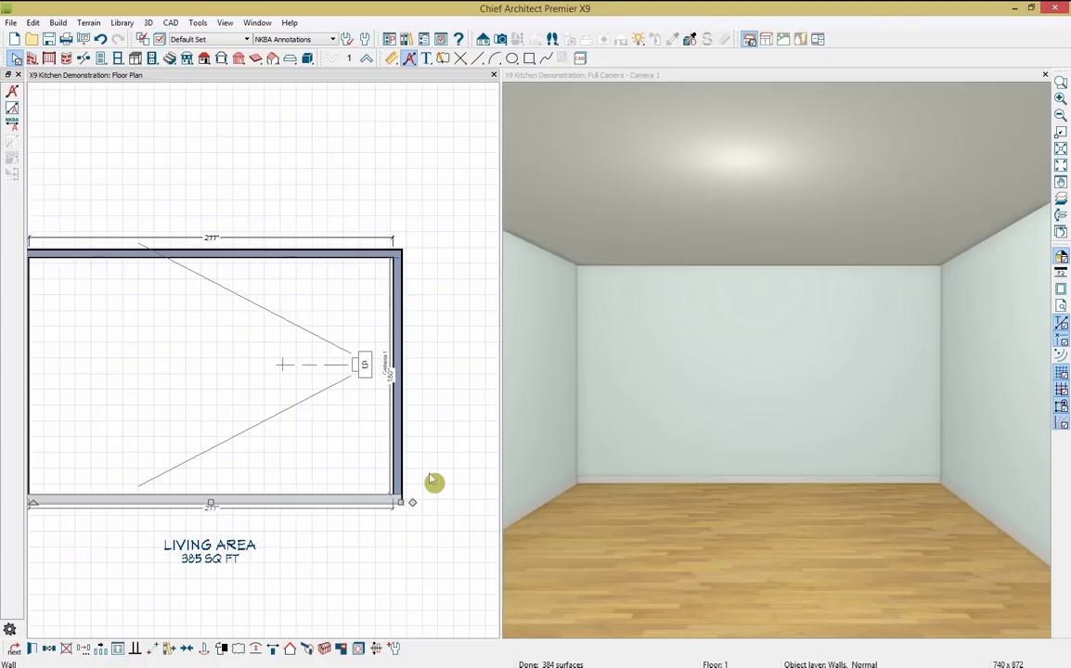
- Move the right-side and bottom dimension lines farther out from the walls
left_click(394, 447)
left_click(458, 531)
left_click(389, 422)
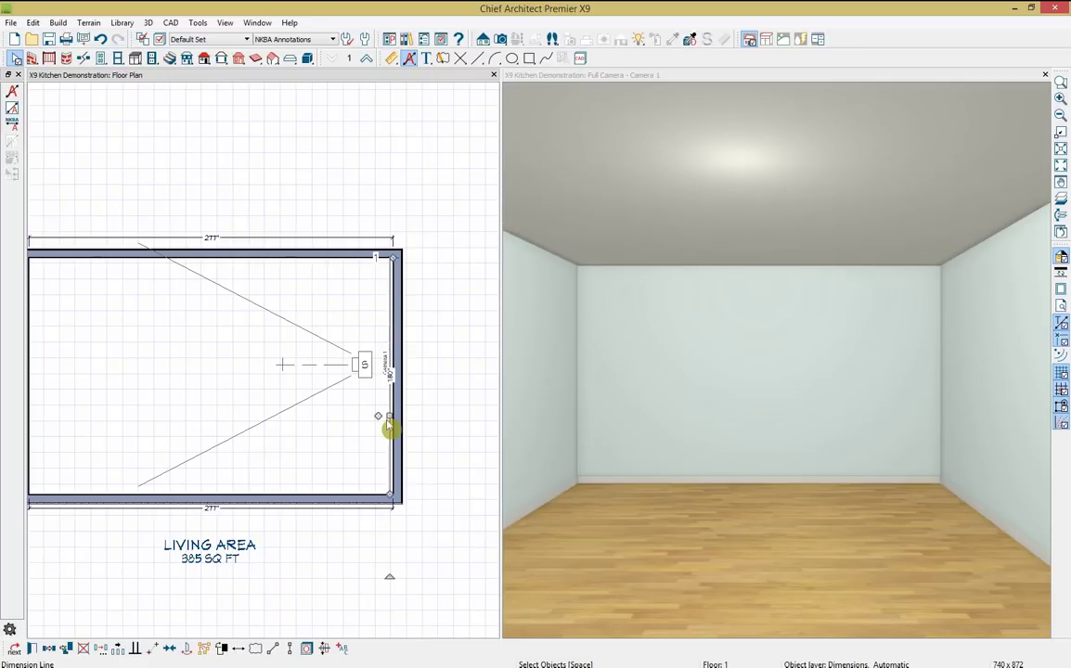
left_click_drag(389, 422, 418, 421)
left_click(227, 511)
left_click_drag(227, 517, 227, 518)
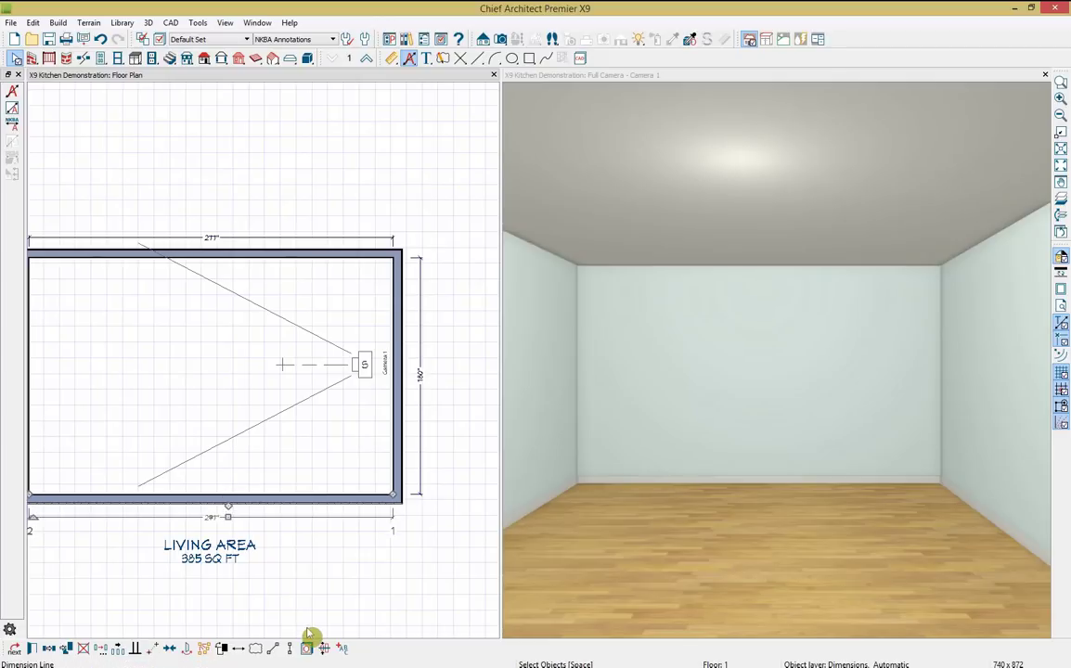
- Move the camera to the right for a wider 3D view
middle_click_drag(299, 385, 366, 386)
left_click(422, 370)
left_click_drag(426, 369, 449, 369)
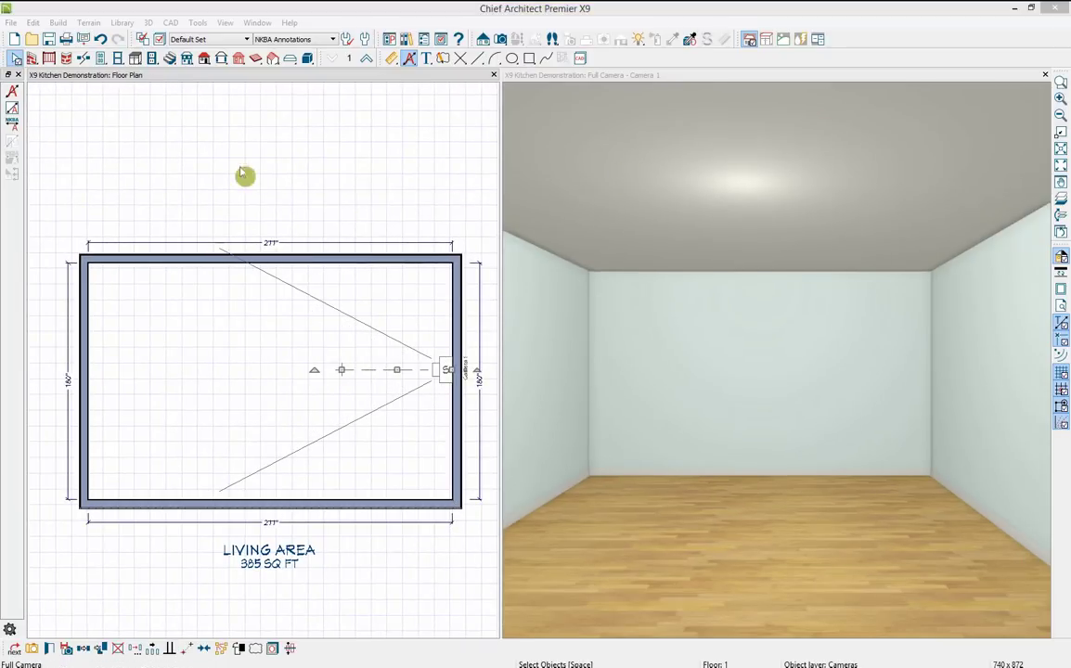
- Choose Base Cabinet from Cabinet Tools and arm it inside the 3D camera window for placement
left_click(135, 58)
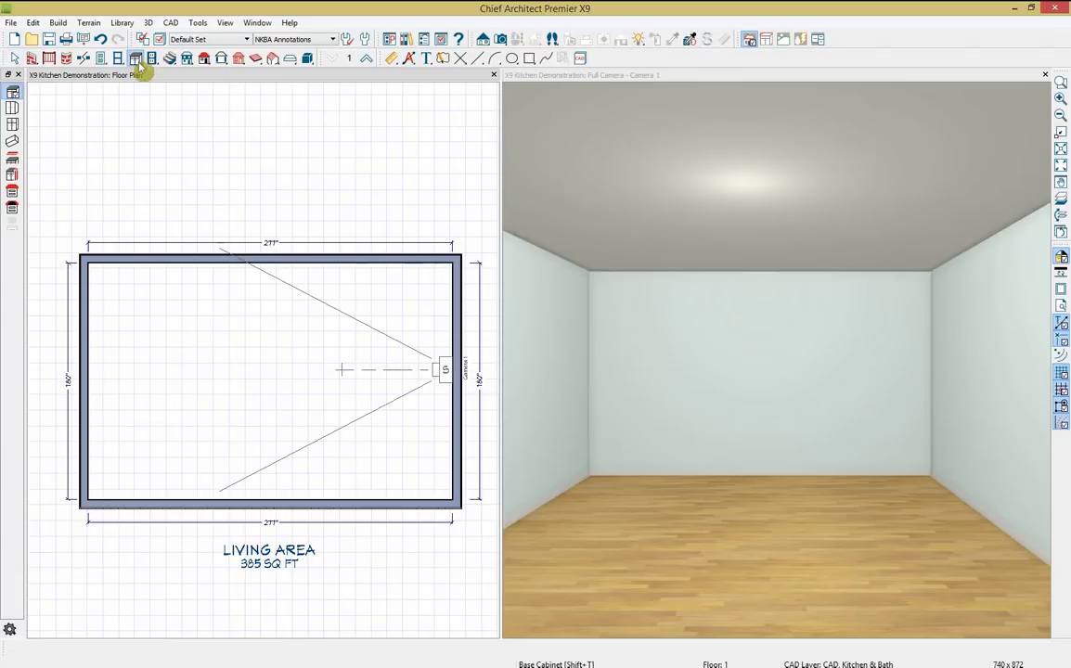
left_click(13, 93)
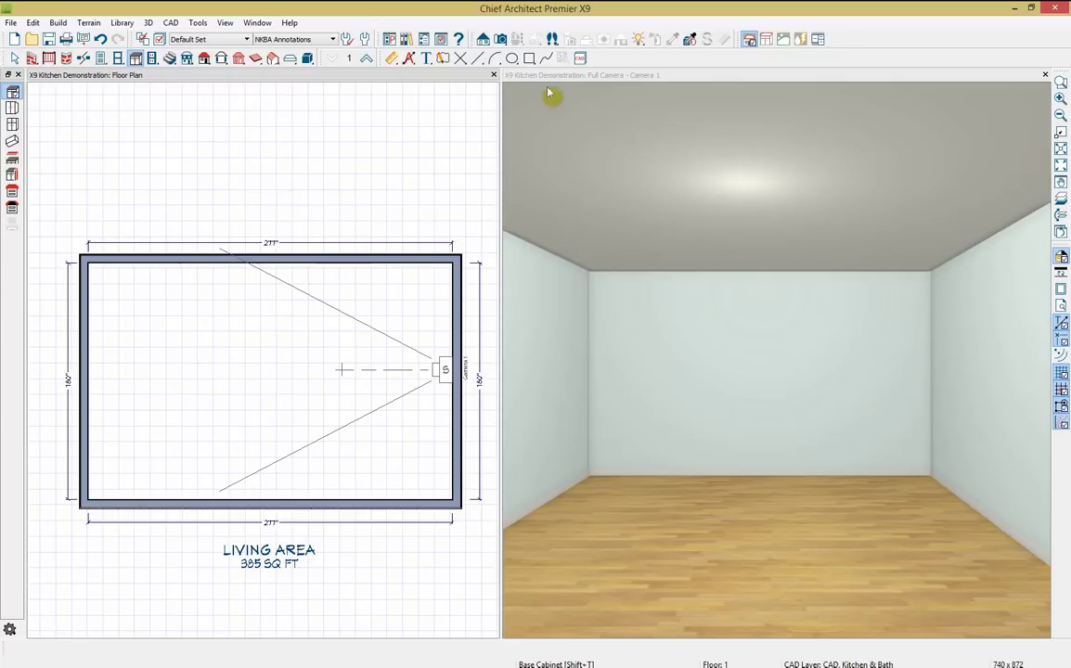
left_click(517, 76)
left_click(135, 57)
left_click(13, 94)
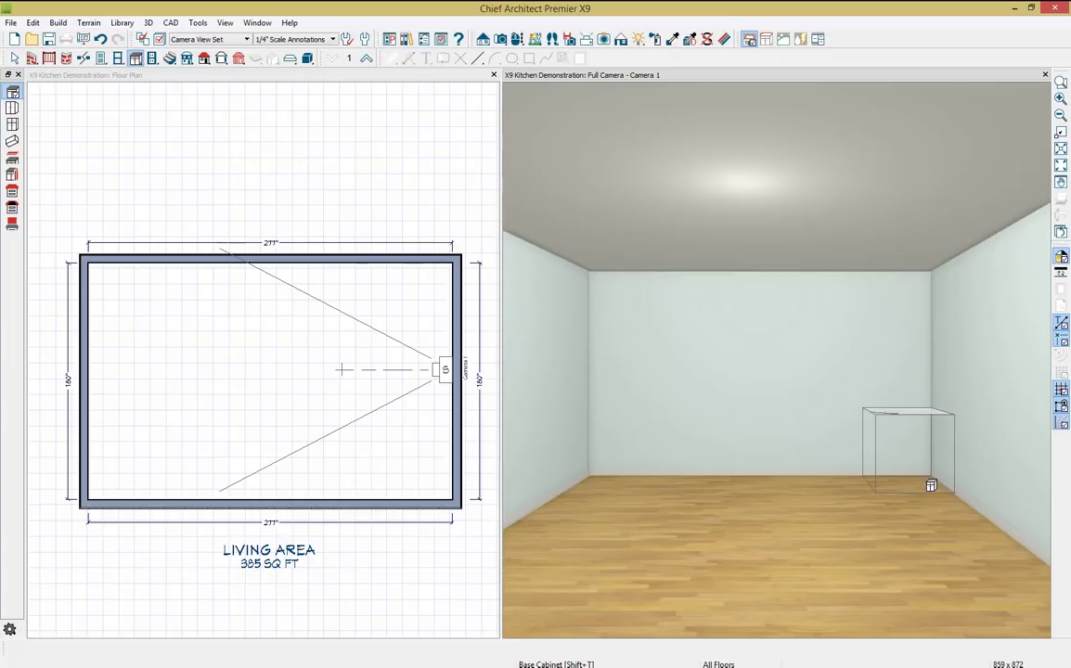
- Place a corner base cabinet, delete it, and put a B24R base cabinet in the back corner instead
left_click(931, 486)
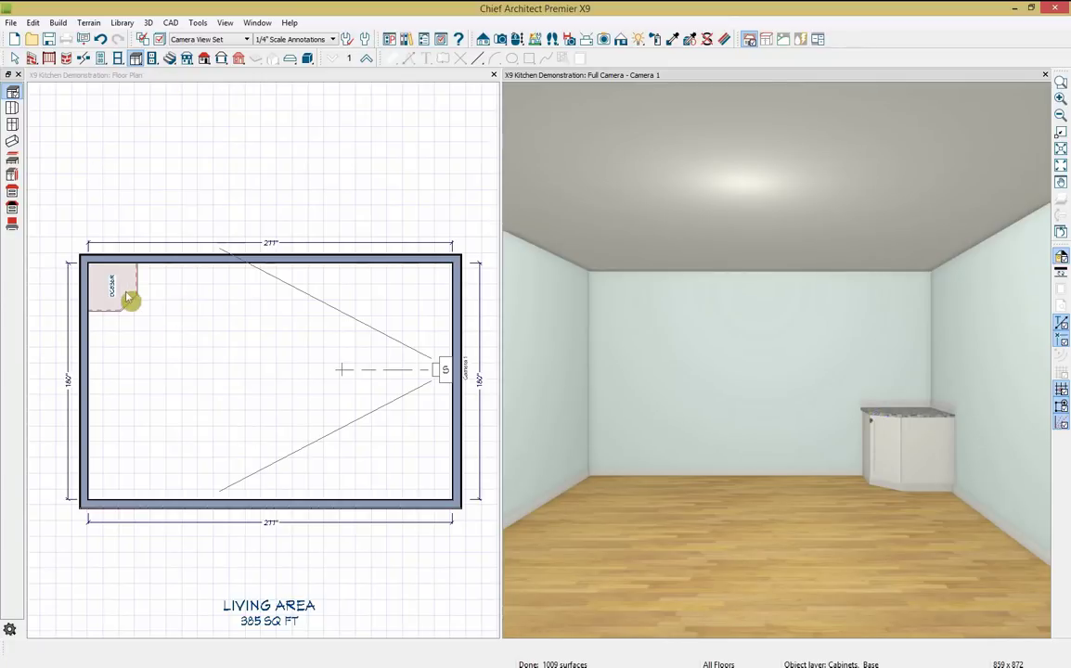
scroll(130, 298, "up", 3)
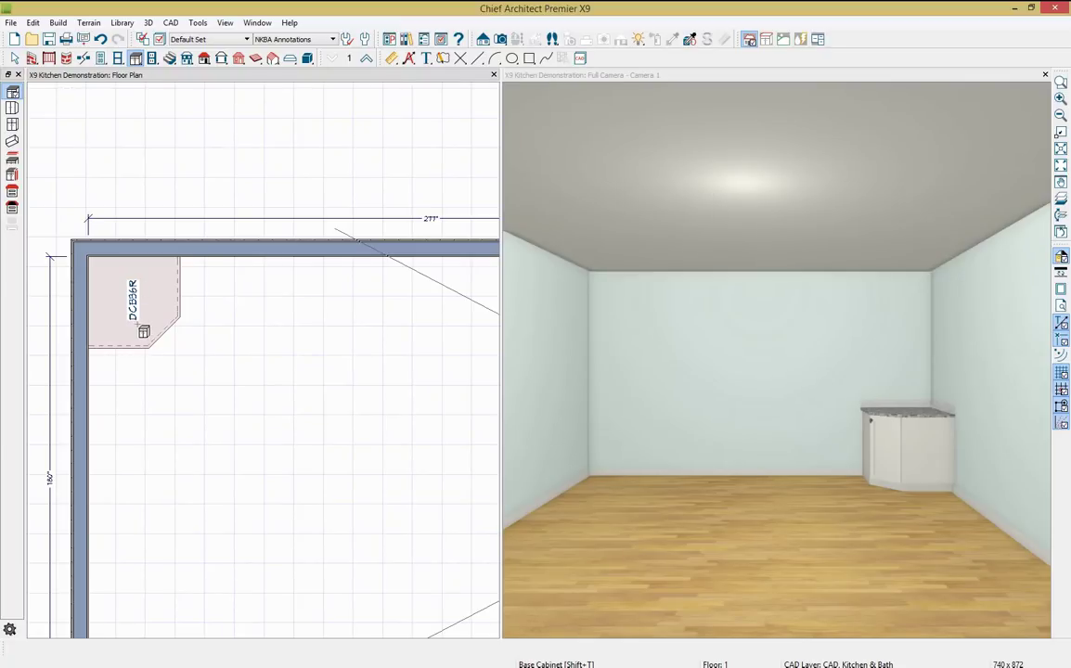
left_click(782, 115)
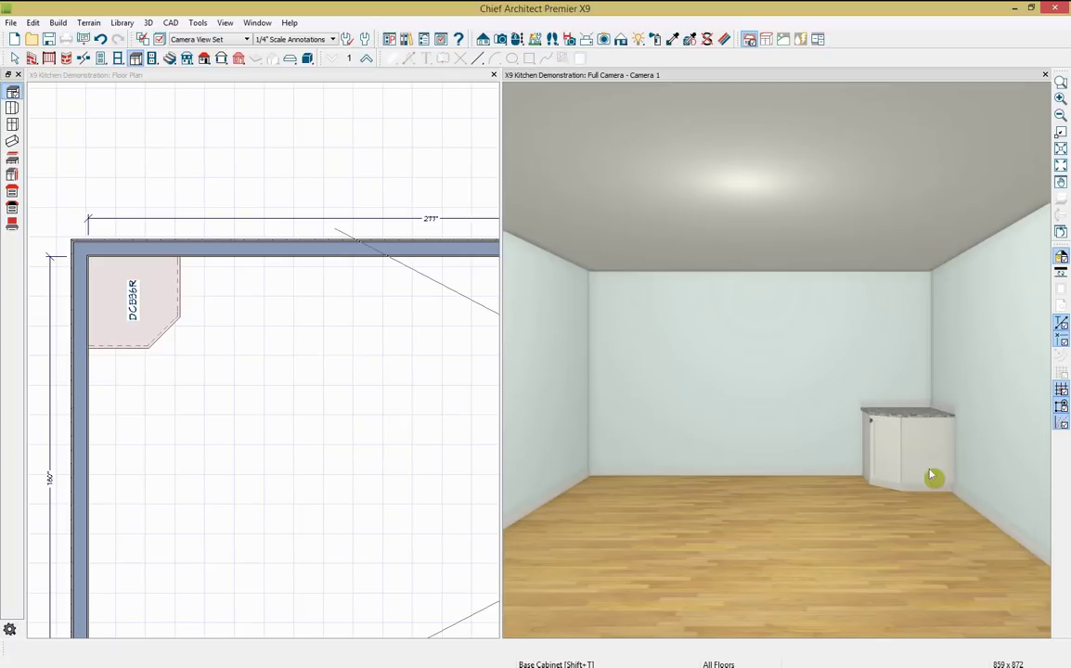
left_click(918, 453)
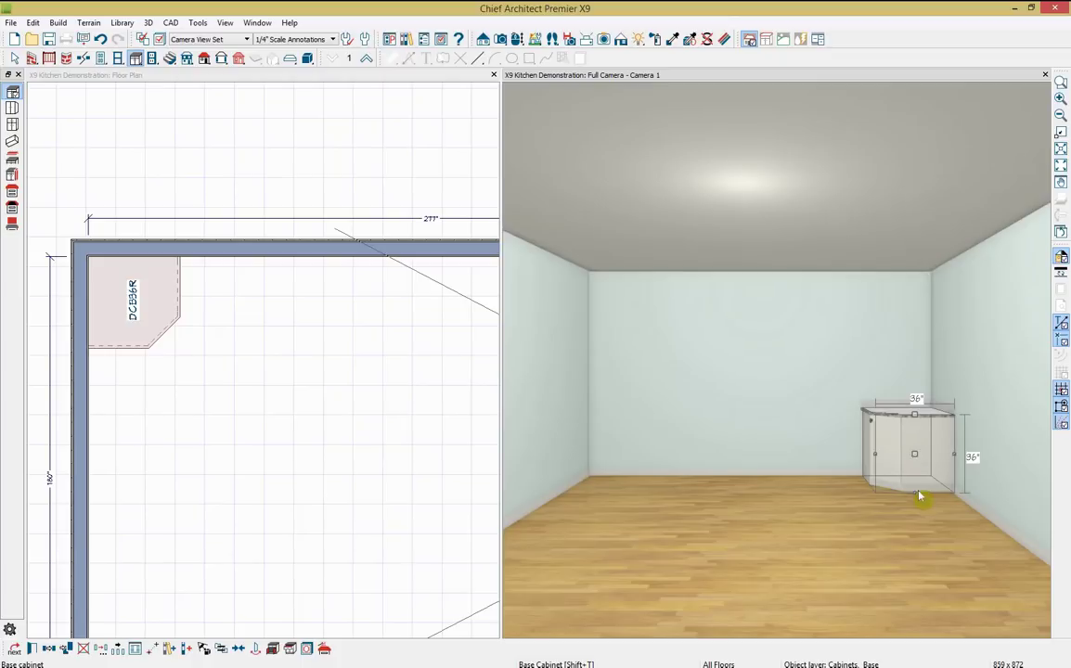
key("Delete")
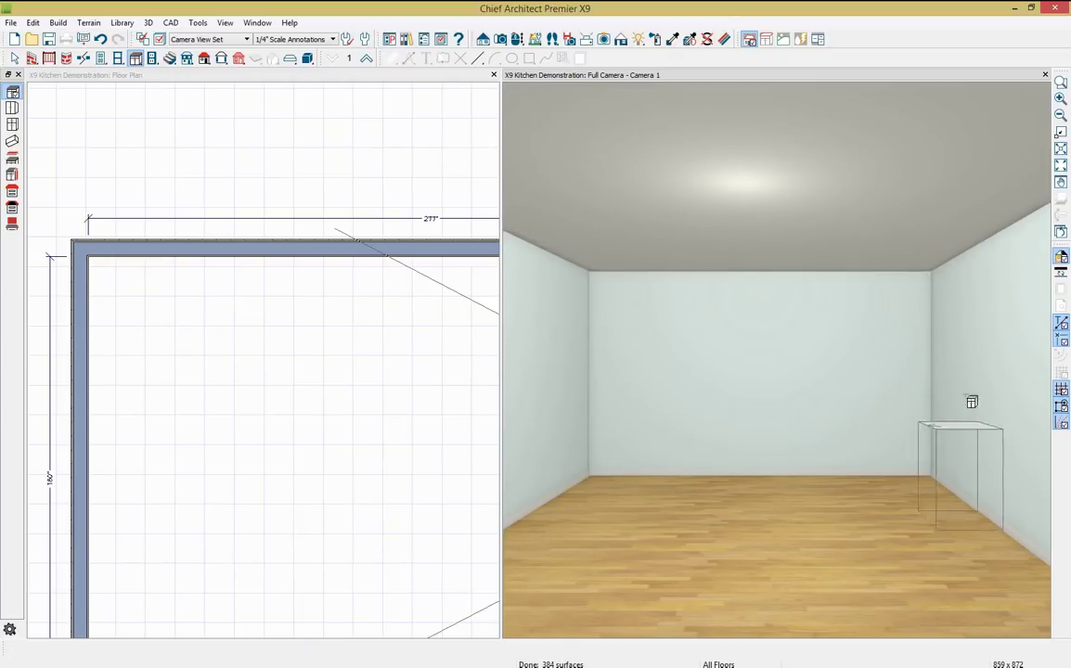
left_click(920, 399)
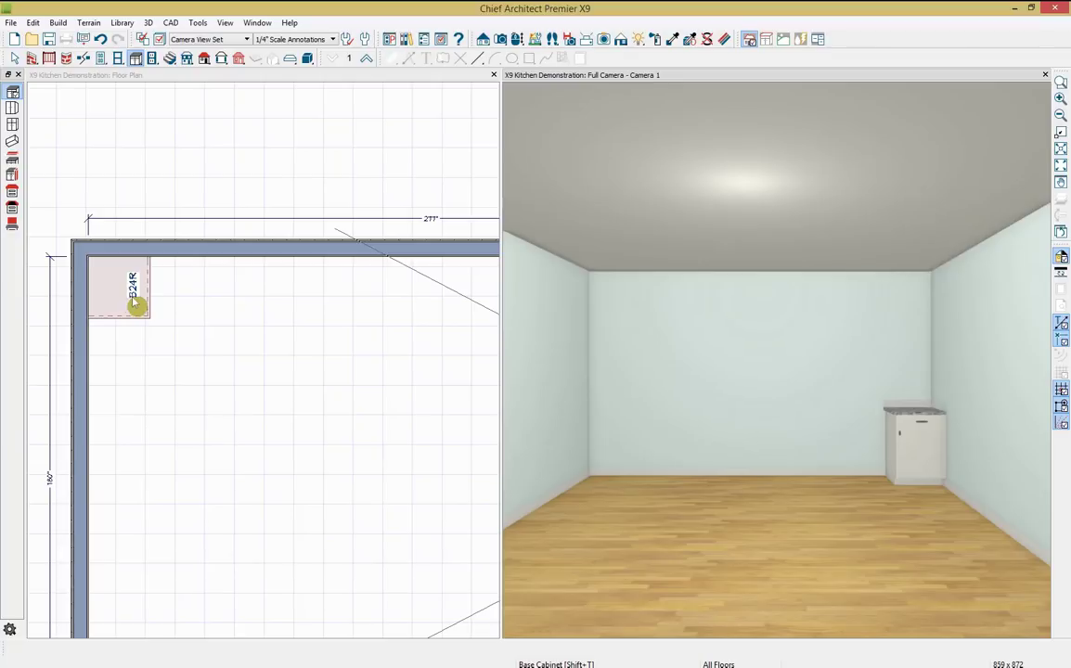
middle_click_drag(191, 306, 219, 322)
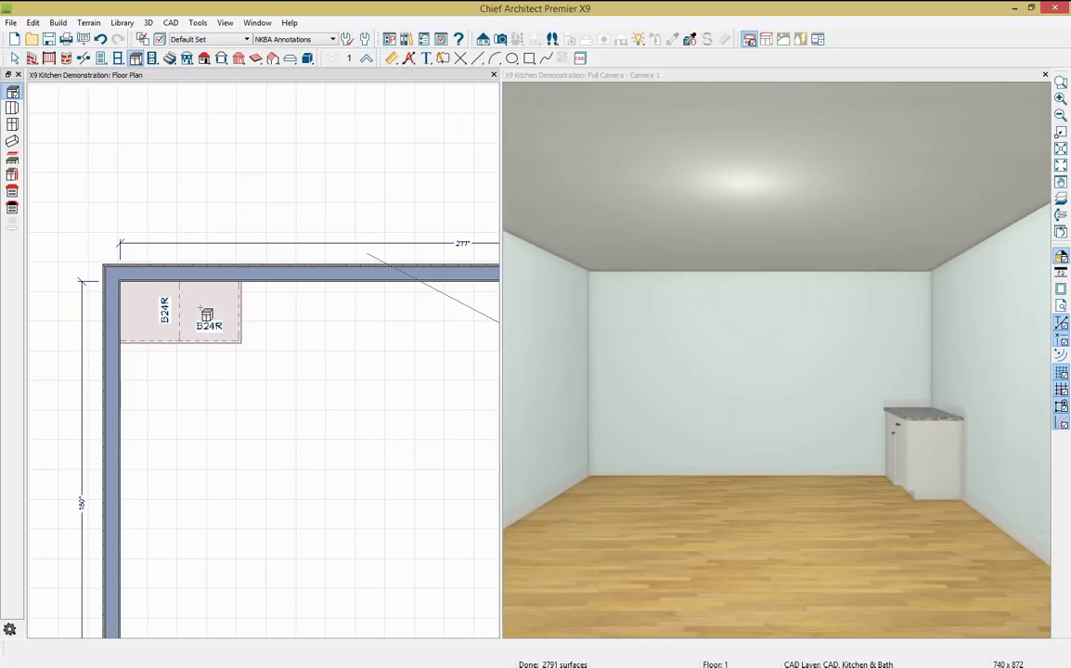
- Add a second B24R beside the first and one below it, forming an L of BCB24R corner cabinets
left_click(206, 315)
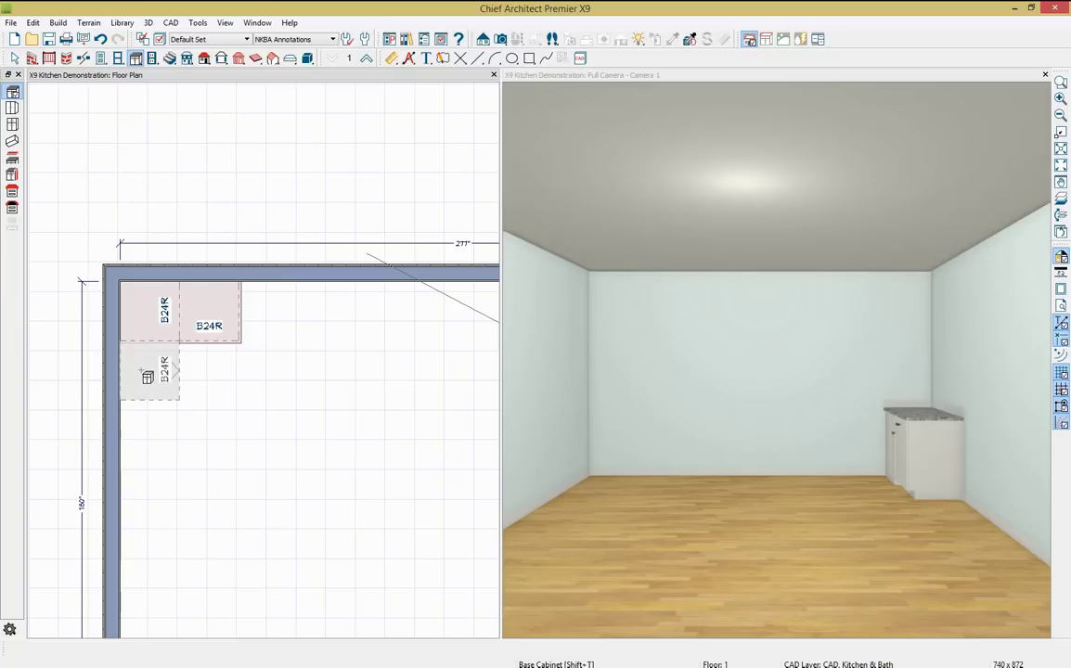
left_click(147, 377)
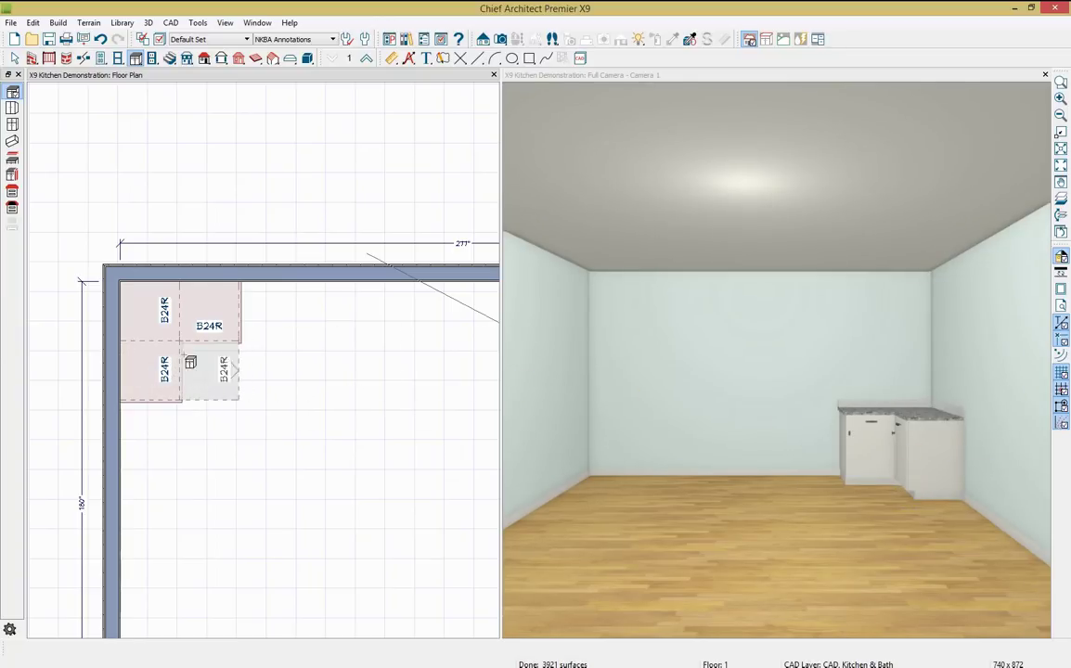
left_click(159, 312)
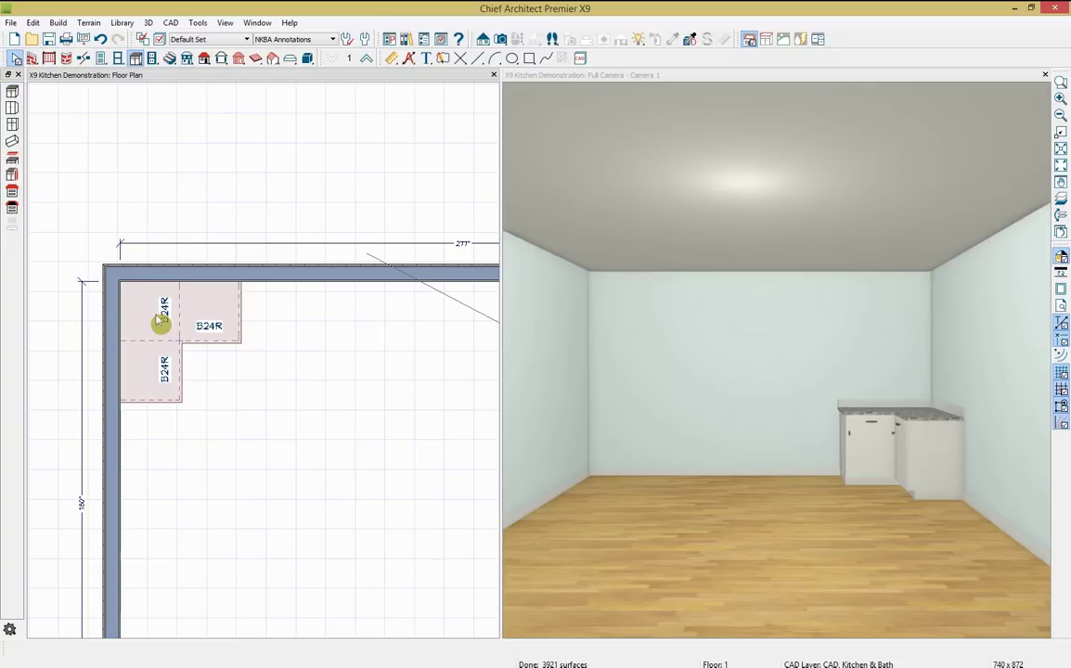
left_click(298, 449)
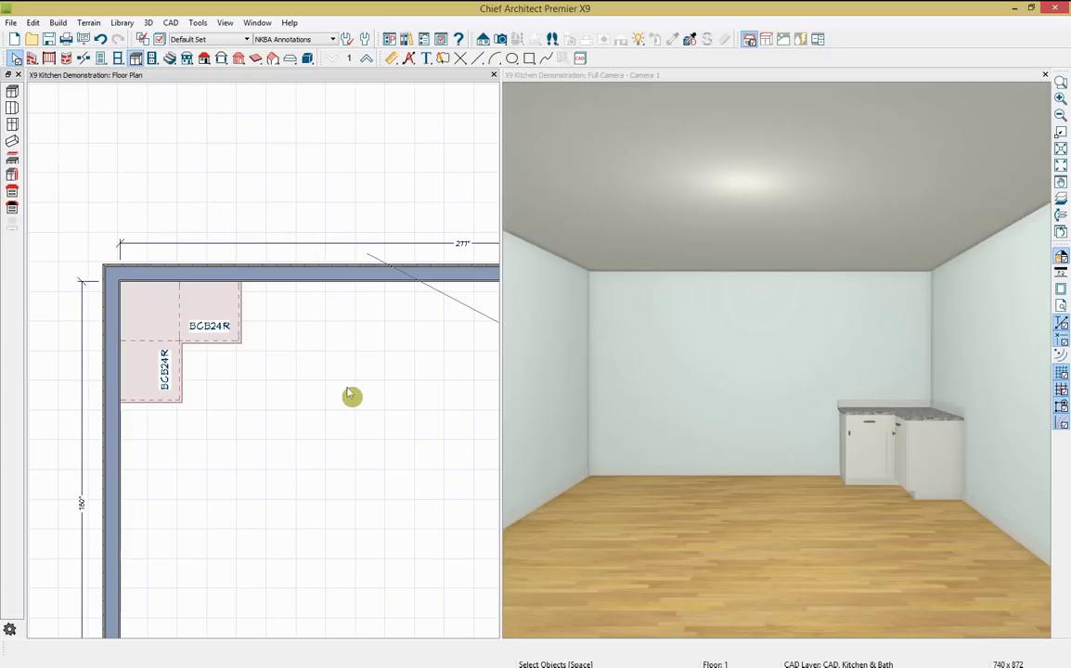
- Add a B24R beside the BCB24R, then another back-wall cabinet widened from 24" to 36"
left_click(12, 92)
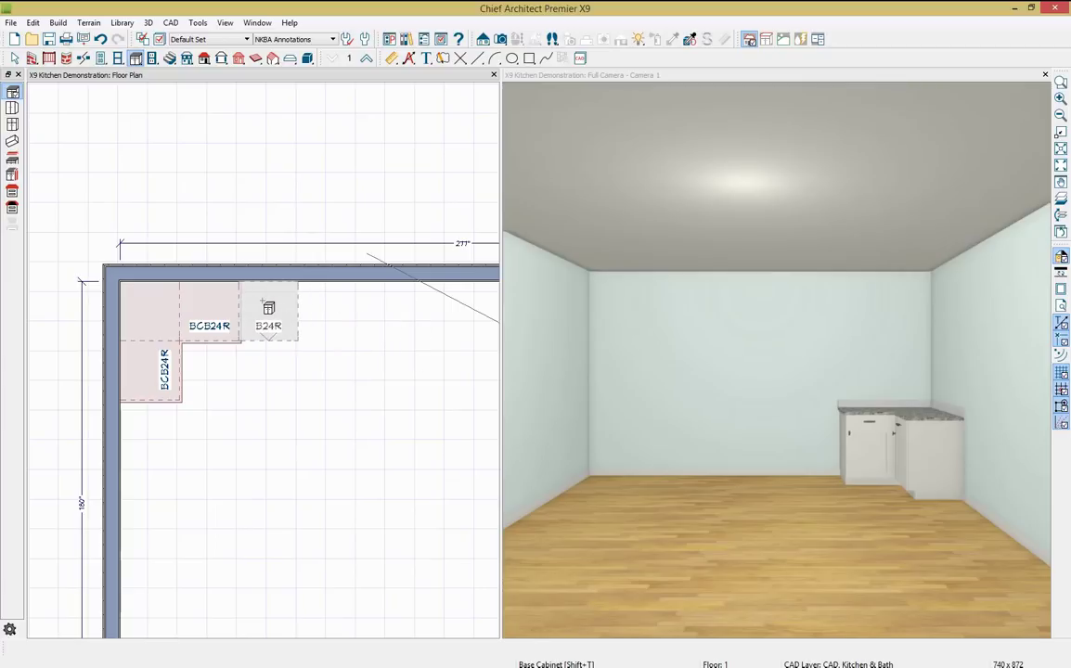
left_click(268, 307)
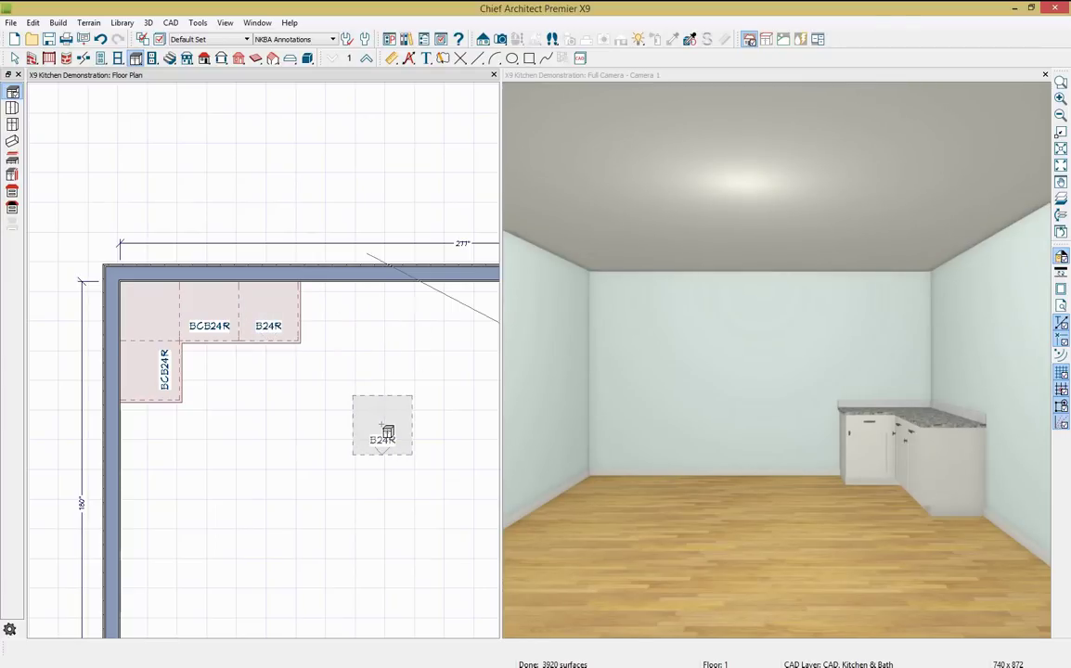
middle_click_drag(390, 432, 359, 466)
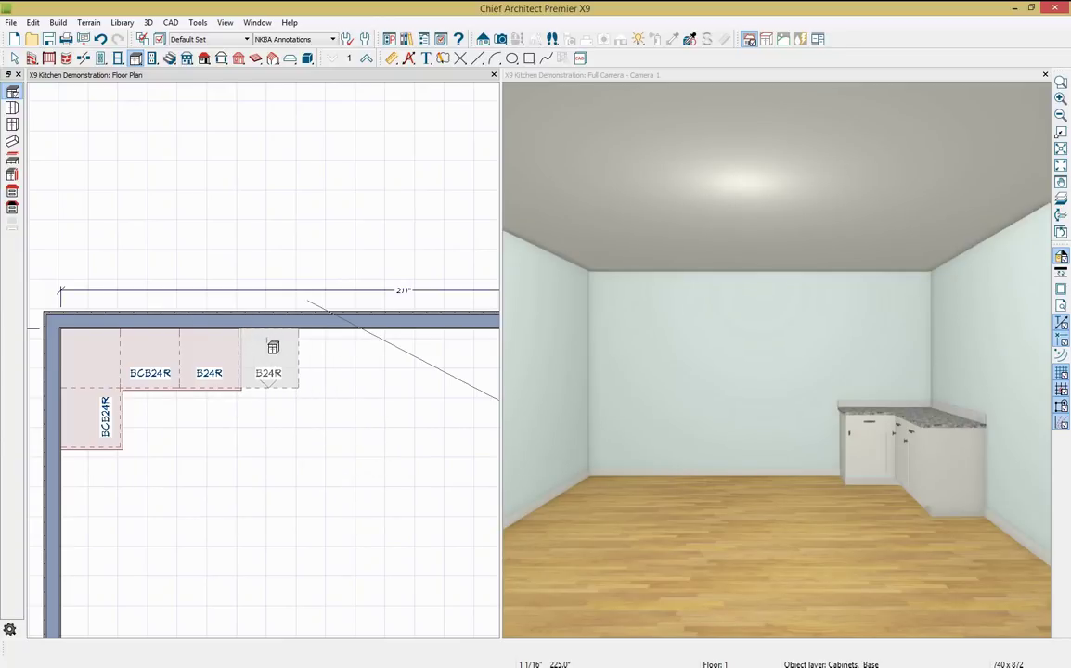
left_click(268, 345)
left_click(299, 365)
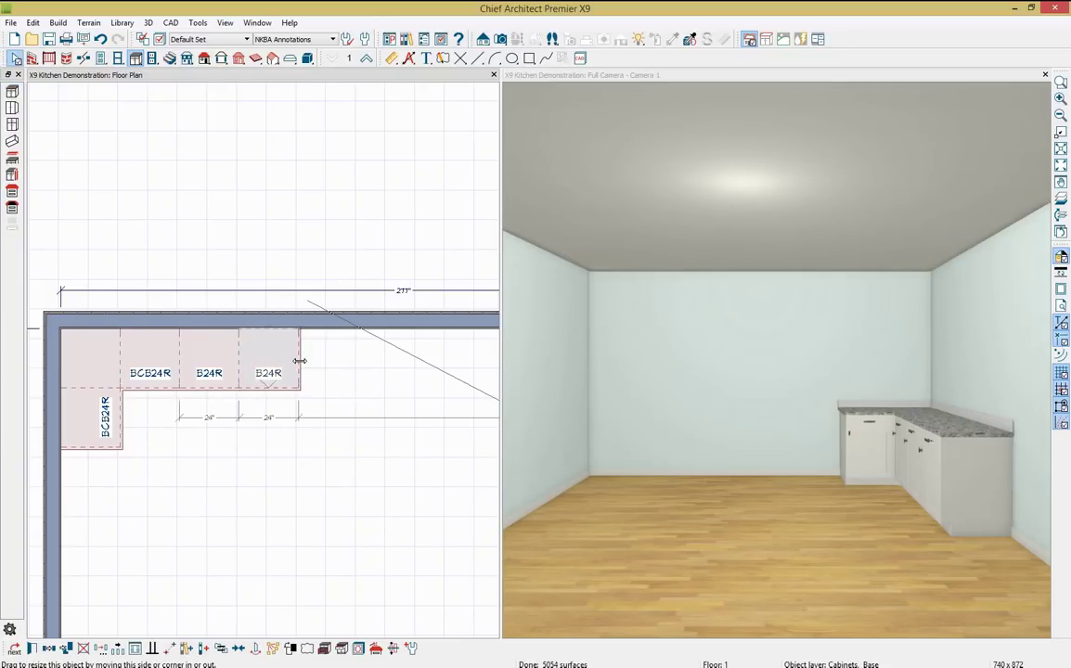
left_click_drag(302, 359, 331, 366)
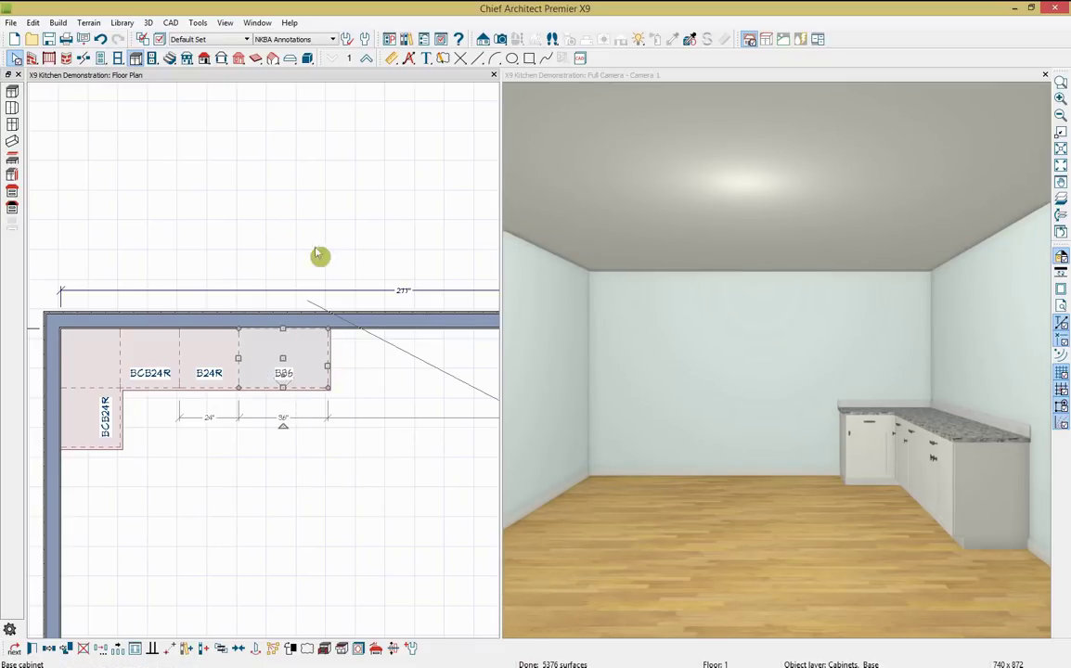
- Add a cabinet narrowed from 24" to 18", then another B24R at the back wall's end
left_click(13, 93)
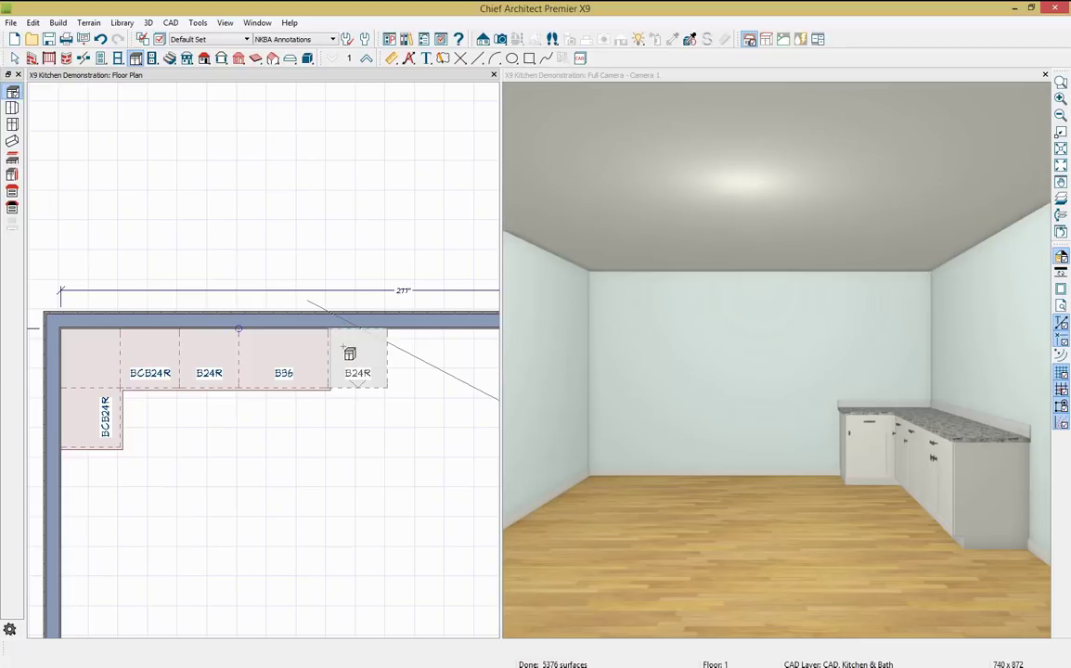
left_click(384, 379)
key("space")
left_click(386, 376)
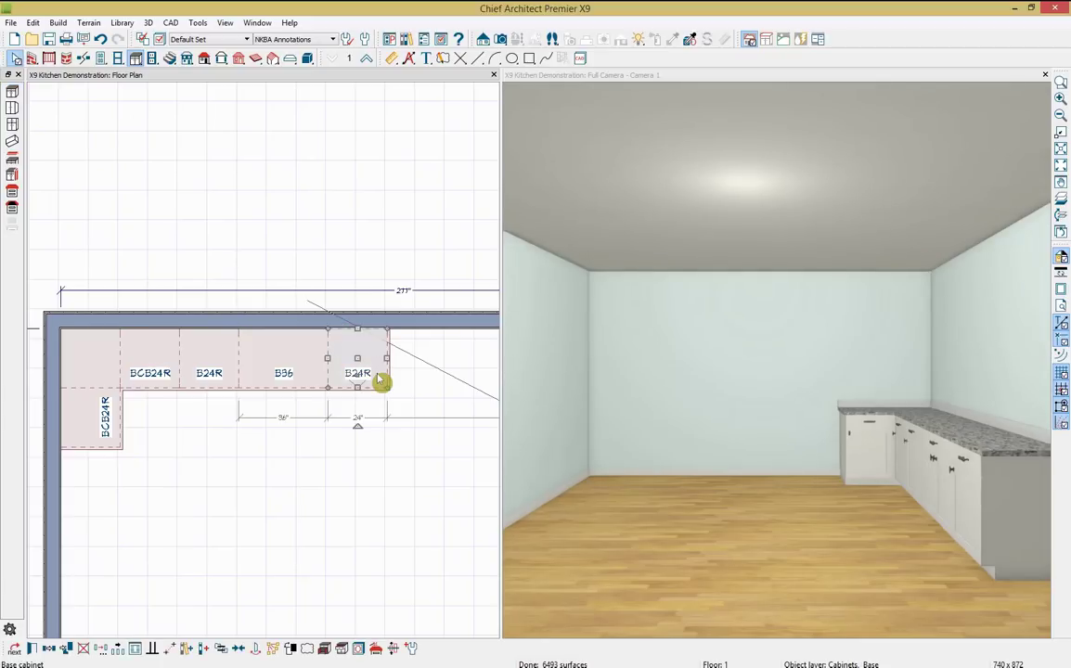
left_click_drag(387, 359, 371, 360)
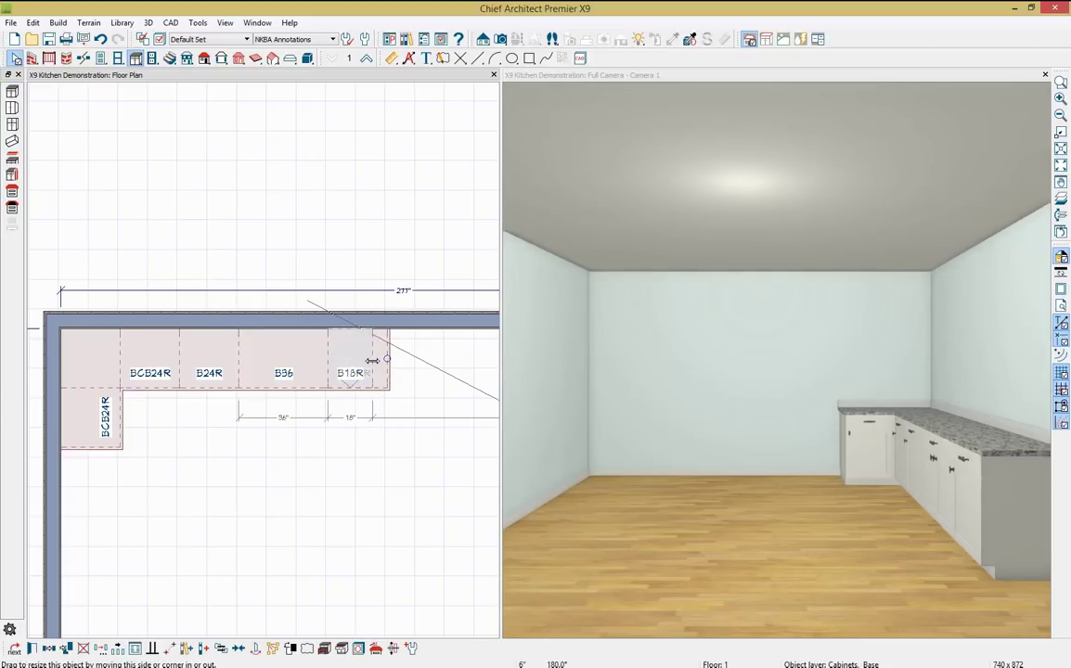
left_click(12, 92)
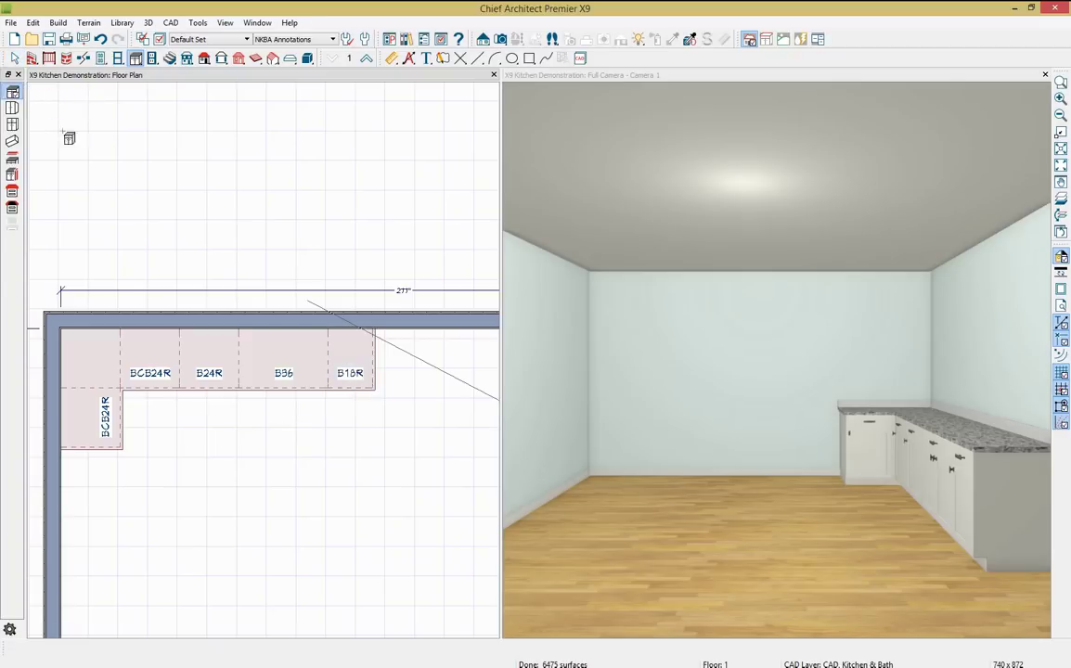
middle_click_drag(428, 470, 351, 494)
left_click(394, 376)
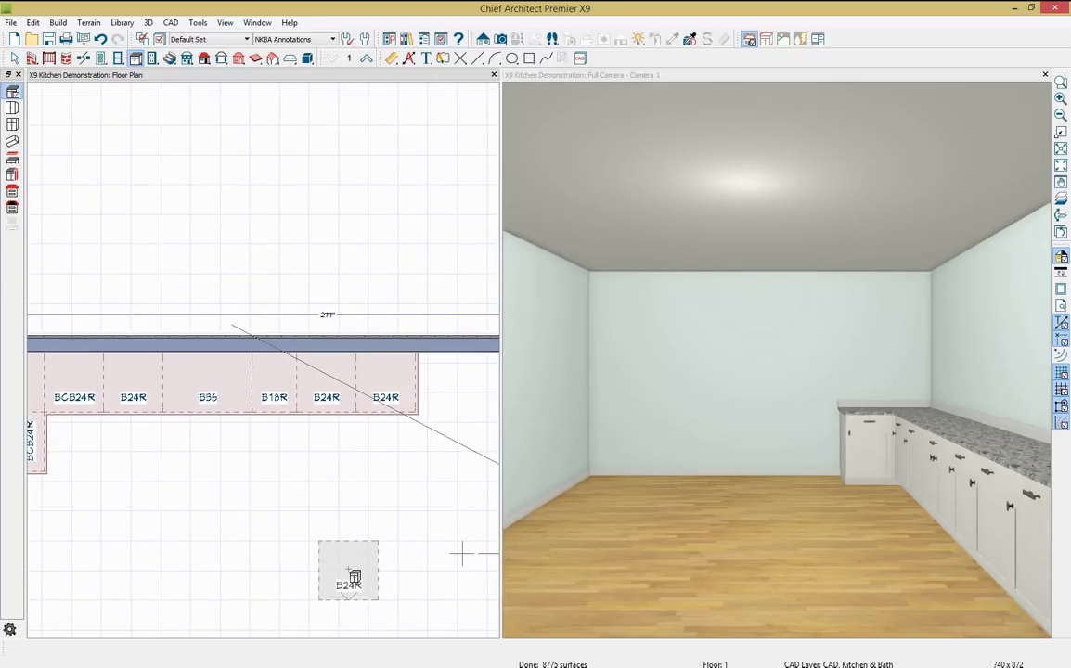
- Place a B24R below the BCB24R on the left wall and briefly open its specification
middle_click_drag(321, 356, 400, 225)
left_click(99, 366)
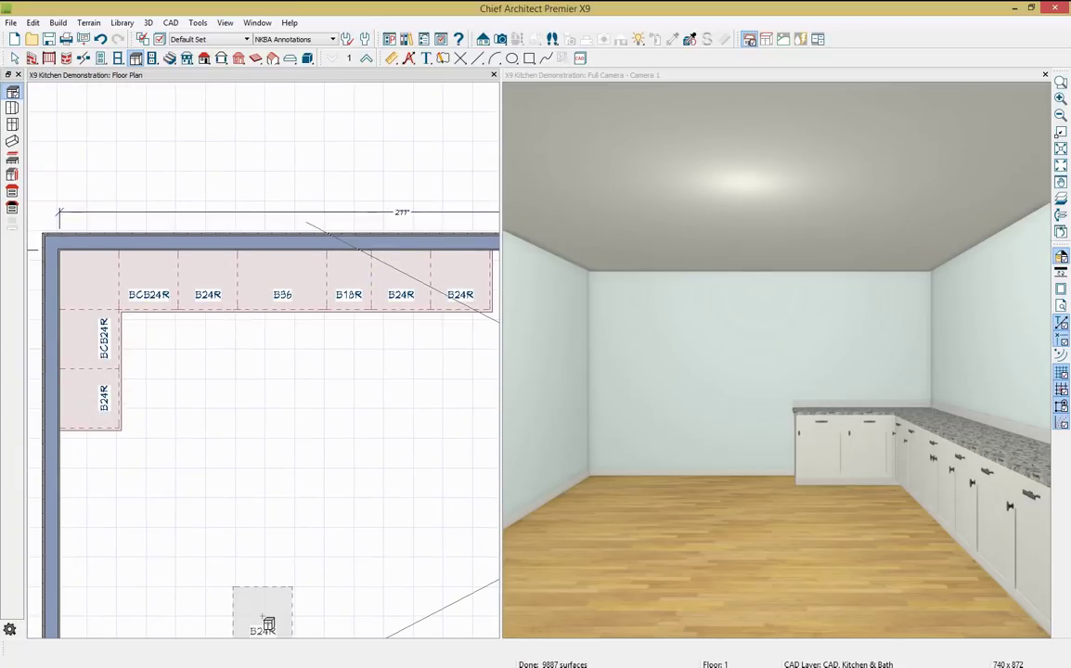
key("space")
left_click(96, 411)
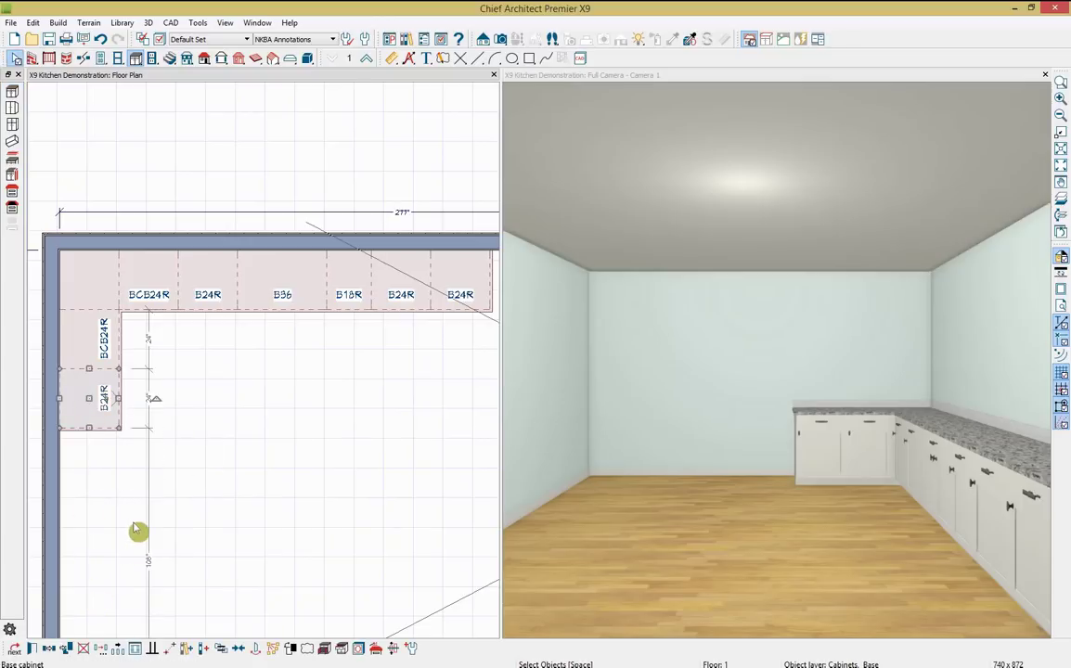
double_click(88, 399)
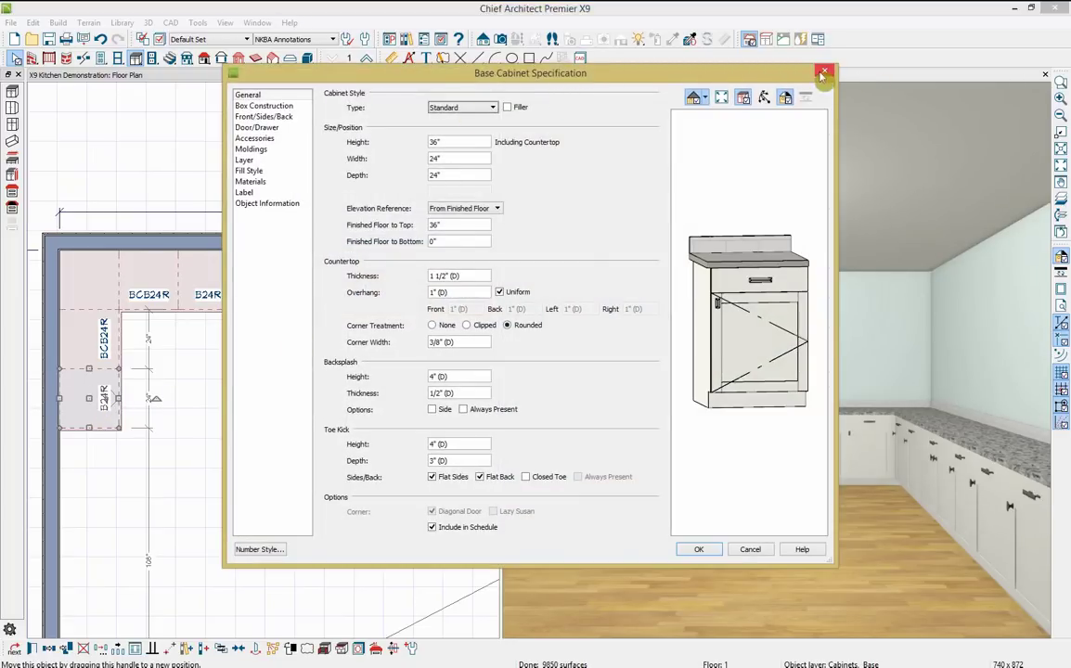
key("Return")
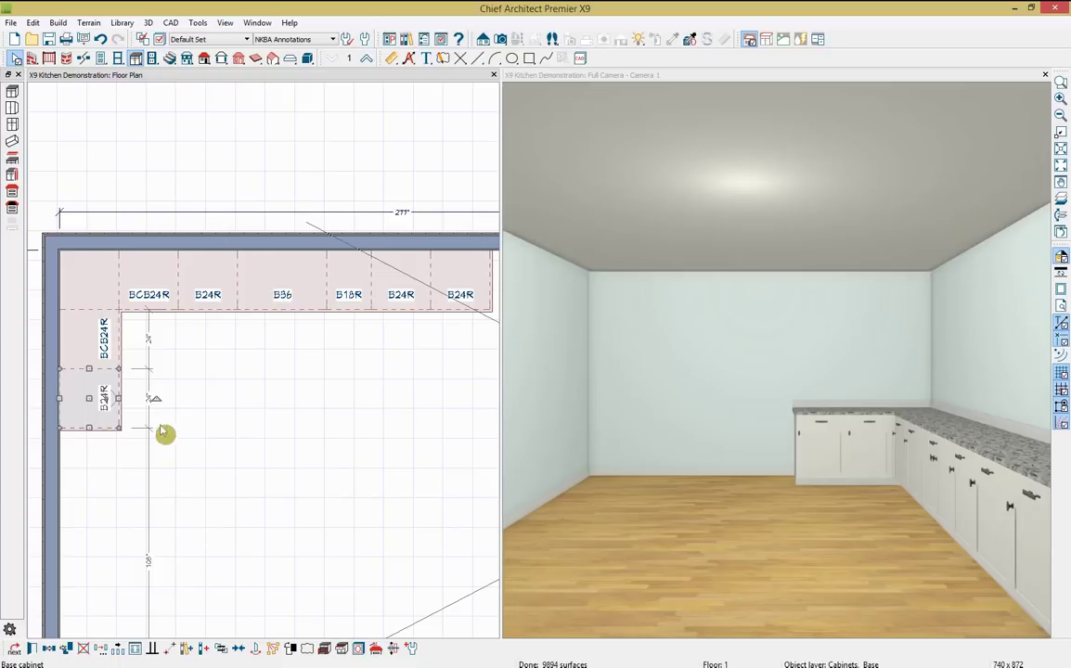
left_click(282, 441)
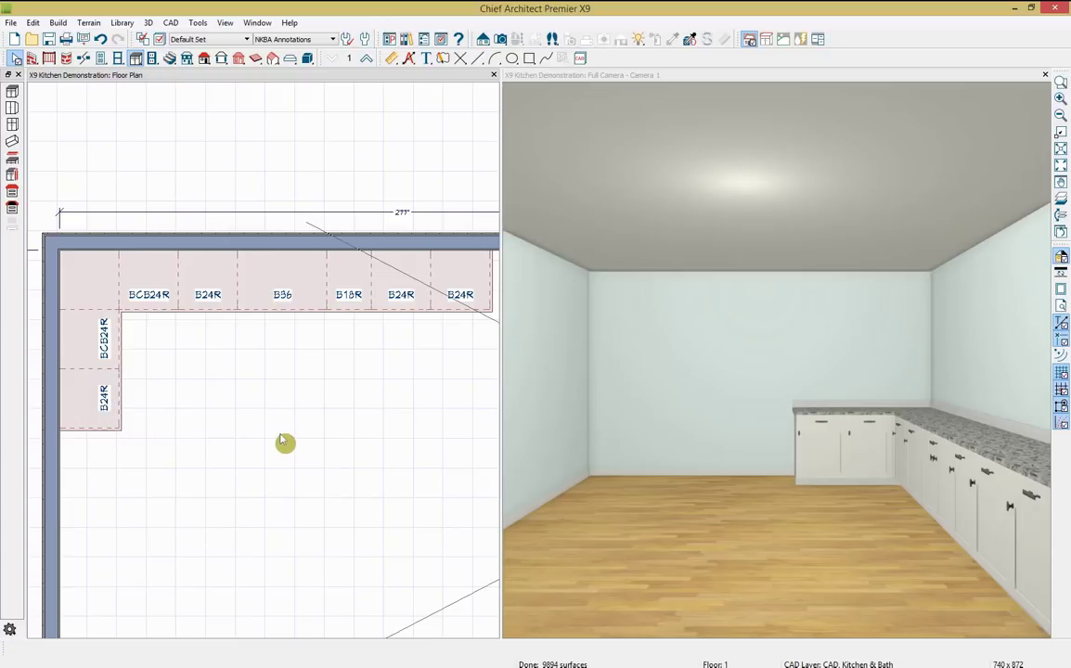
left_click(110, 415)
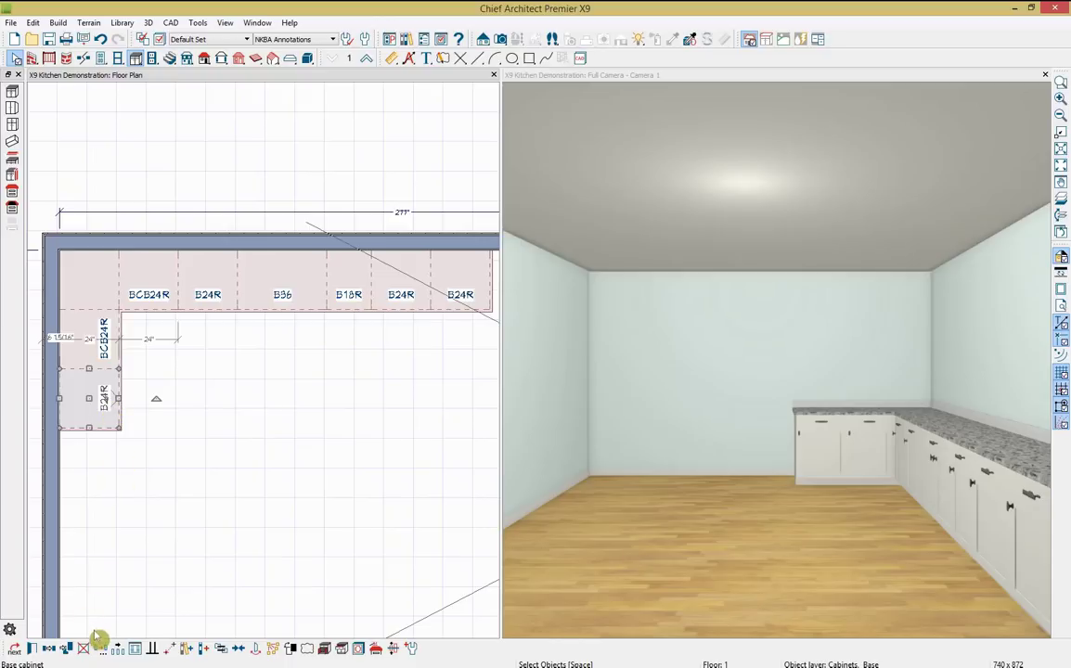
- Open the left-wall B24R's specification and view its Box Construction and Front/Sides/Back panels
left_click(31, 650)
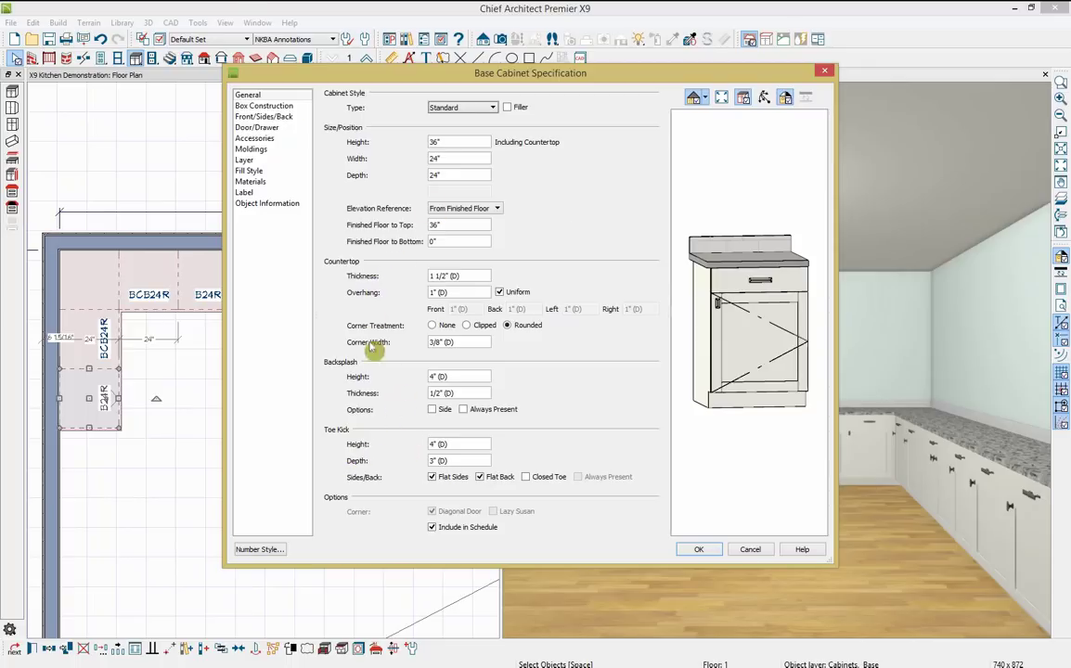
left_click(271, 106)
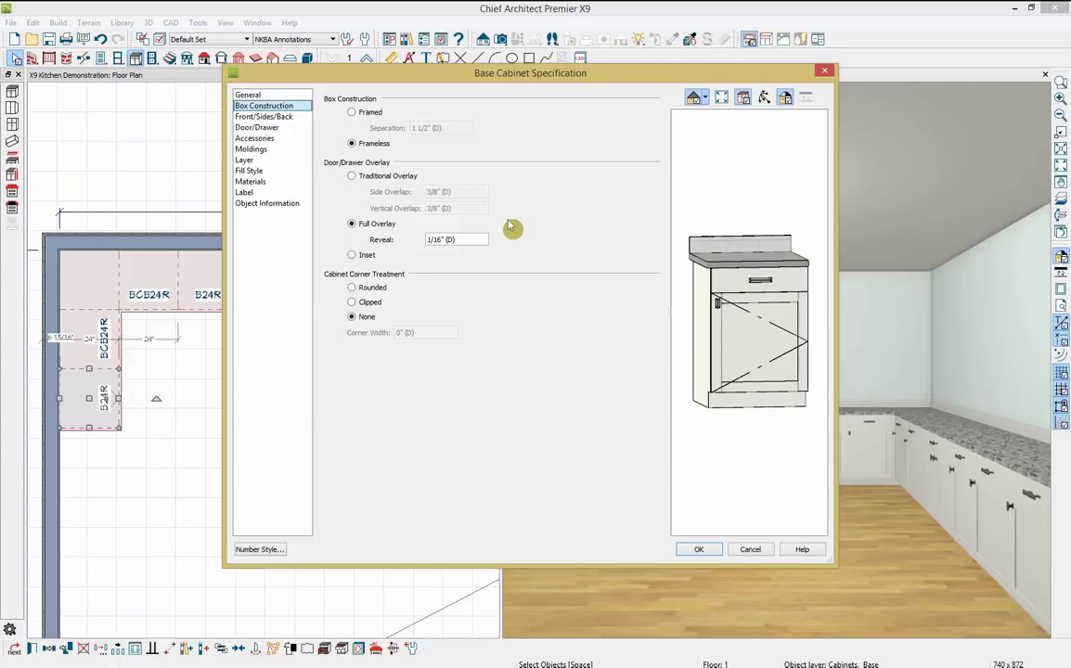
left_click(271, 117)
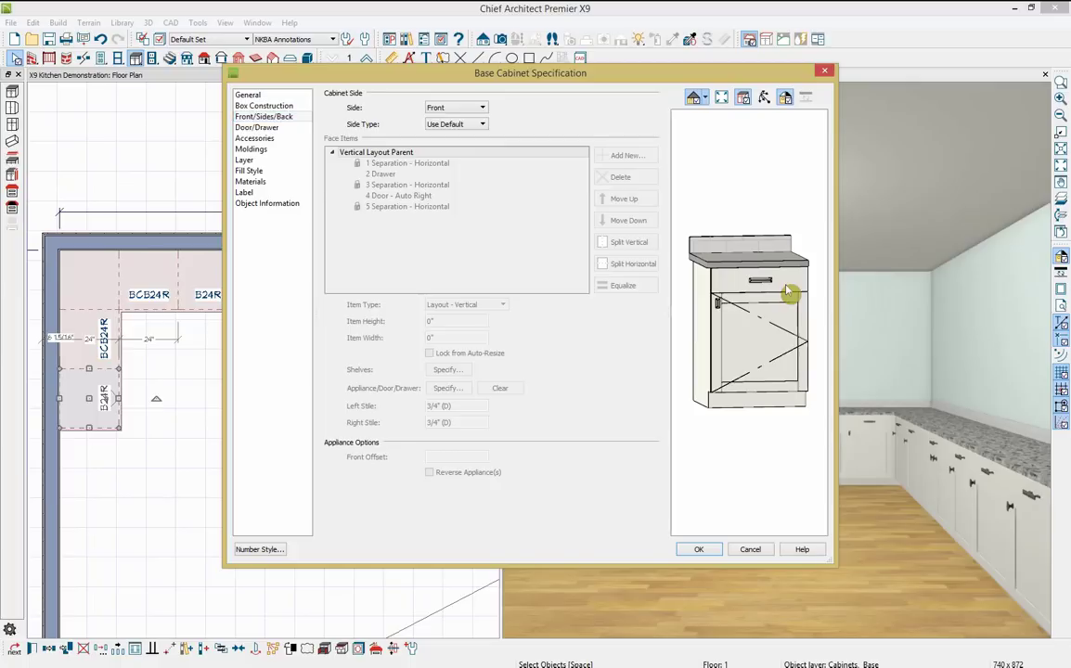
- Turn the lower door into a drawer and split it, giving a 5" top and two 11 1/4" drawers
left_click(787, 290)
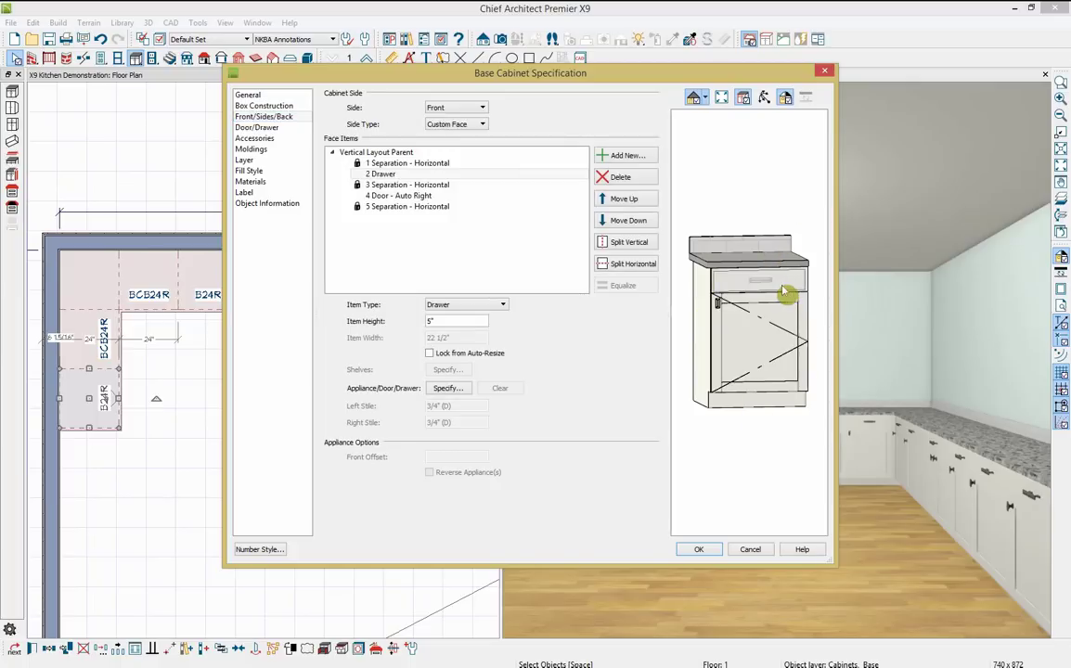
left_click(414, 173)
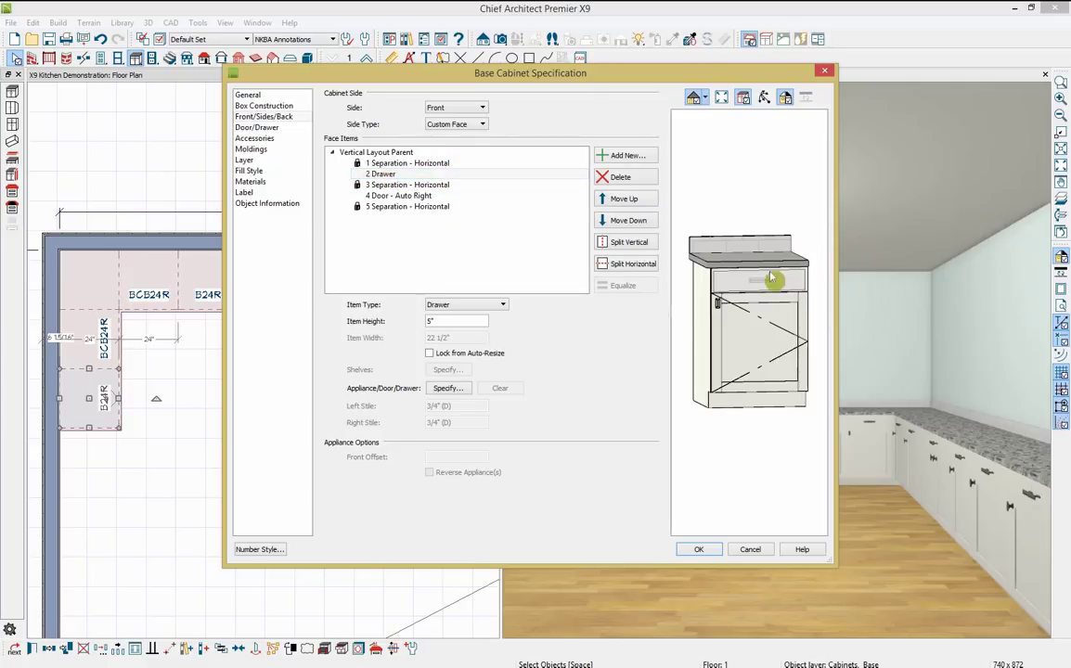
left_click(399, 195)
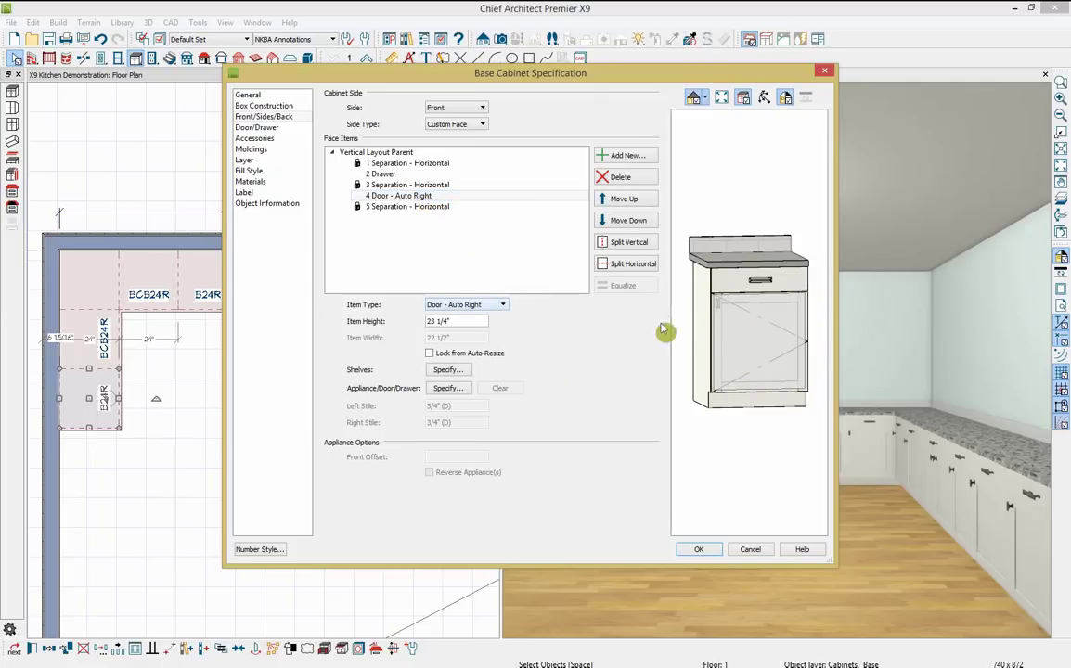
left_click(474, 304)
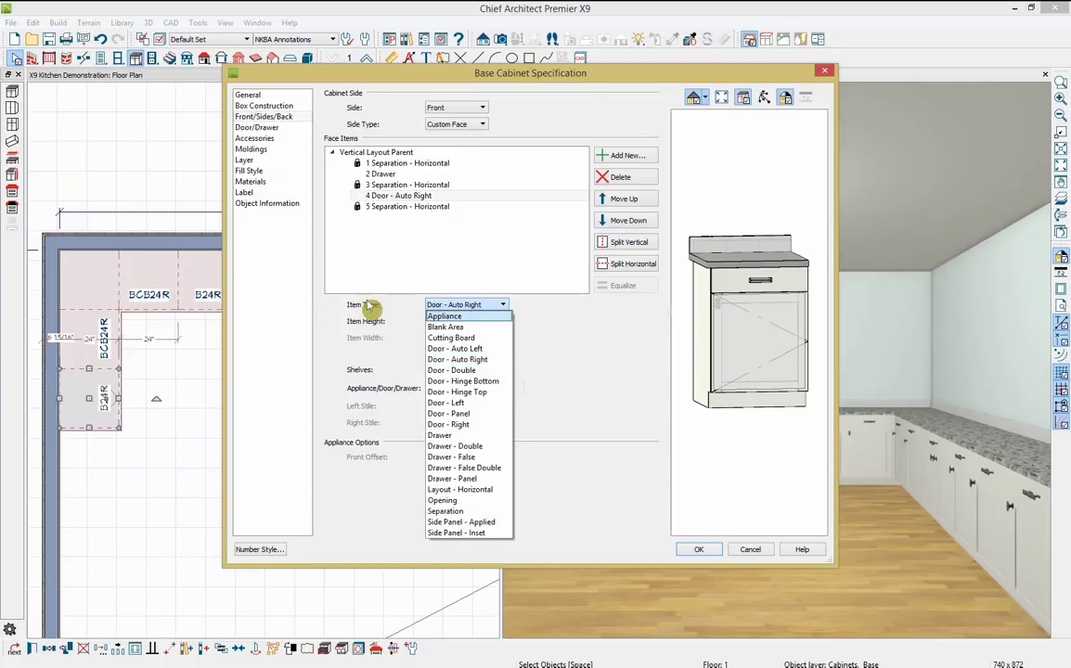
left_click(466, 435)
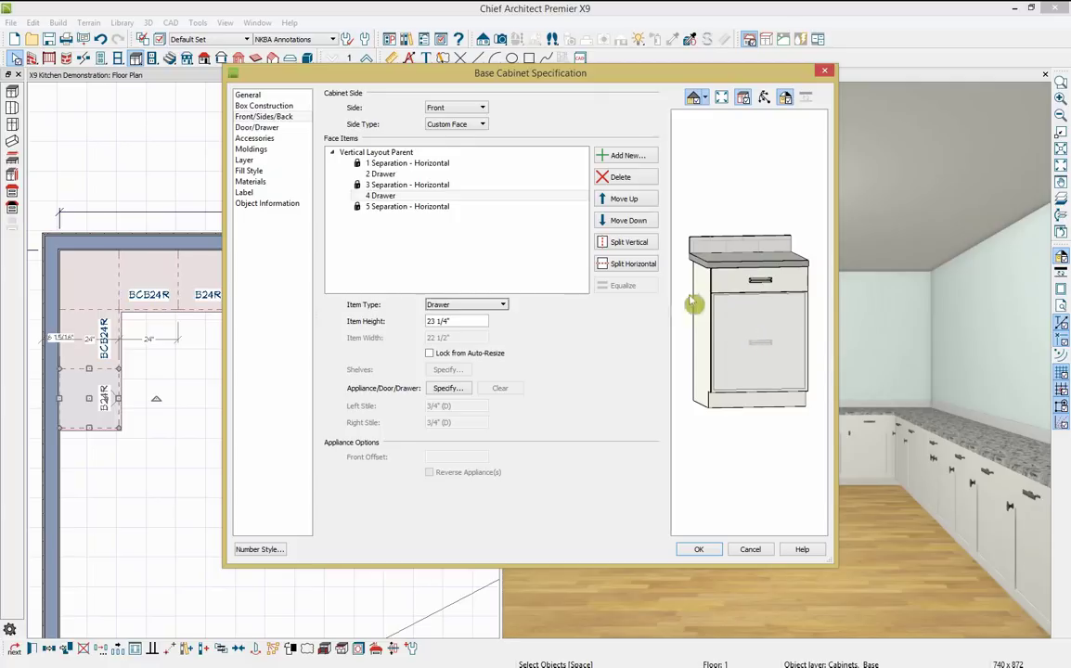
left_click(633, 267)
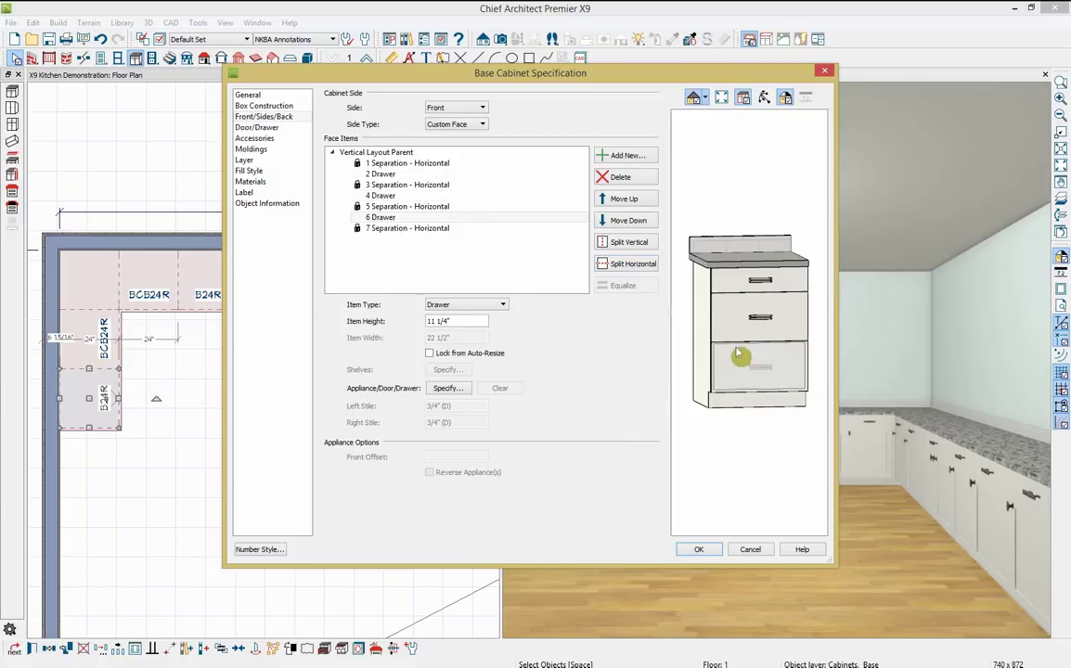
left_click(732, 292)
- Set the top drawer's item height to 6"
double_click(438, 321)
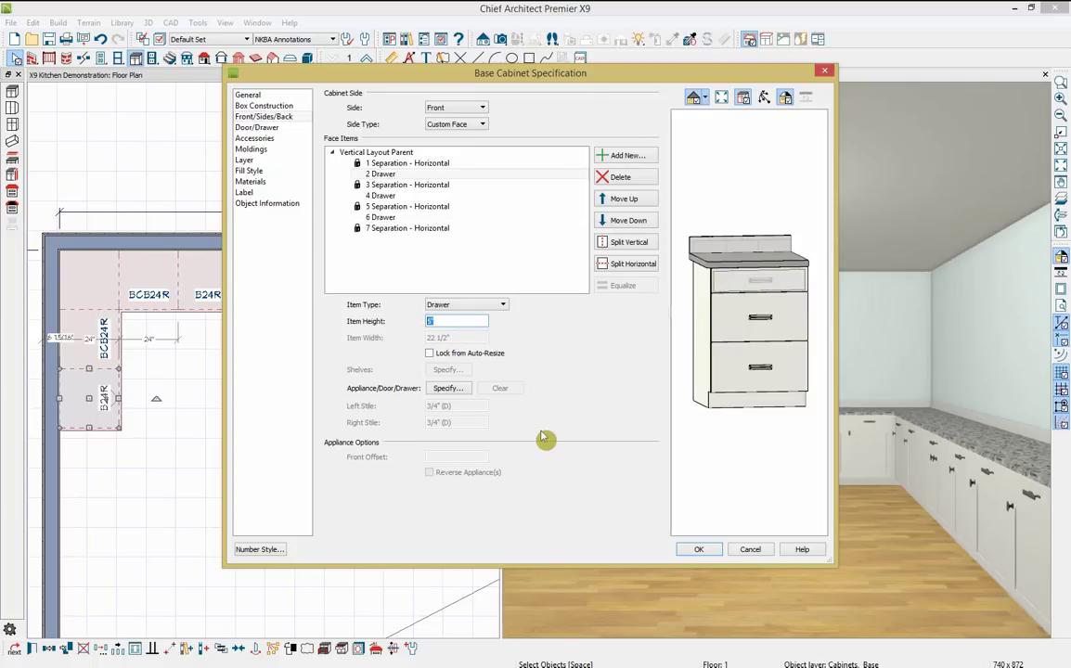
type("6")
key("Tab")
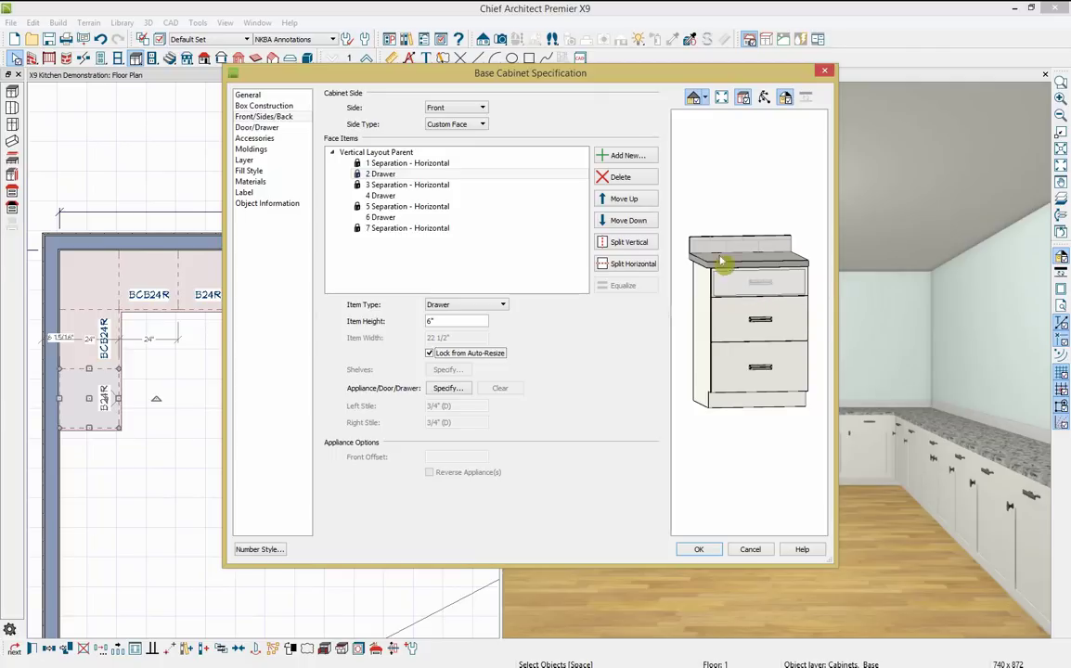
left_click(408, 173)
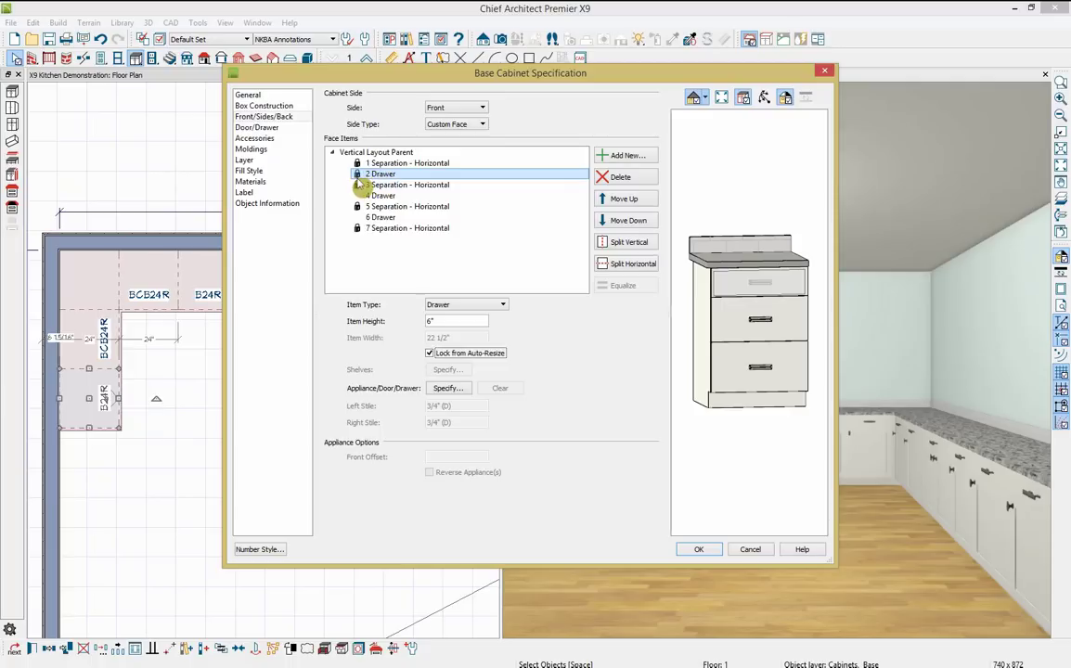
- Set the middle drawer to 10", locked from auto-resize, and check the top drawer and toe kick heights
left_click(782, 316)
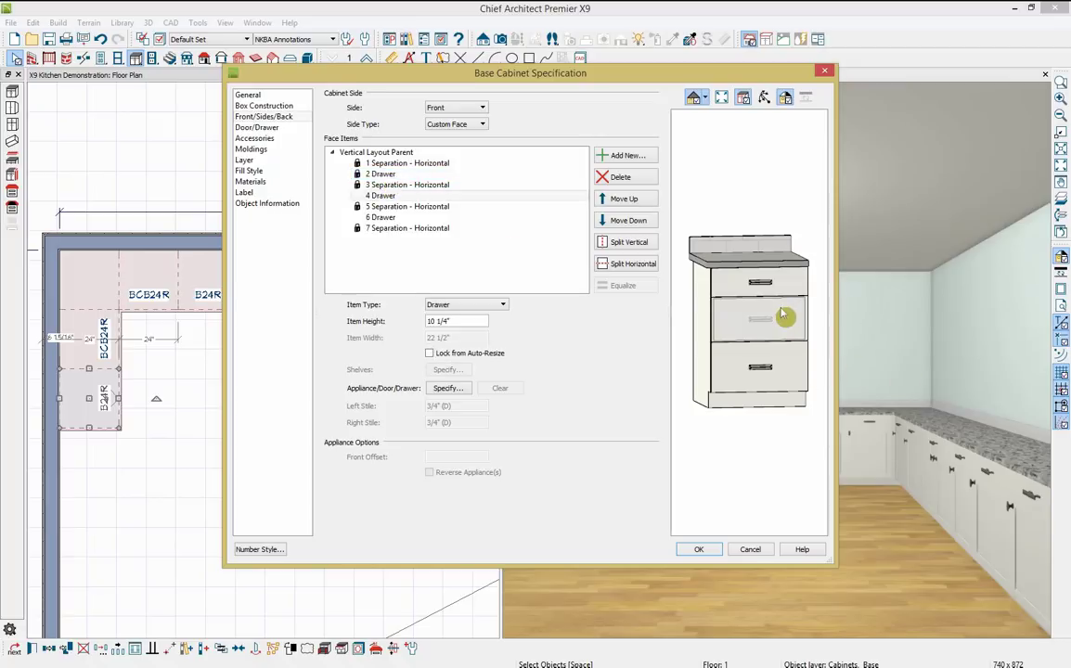
left_click(455, 321)
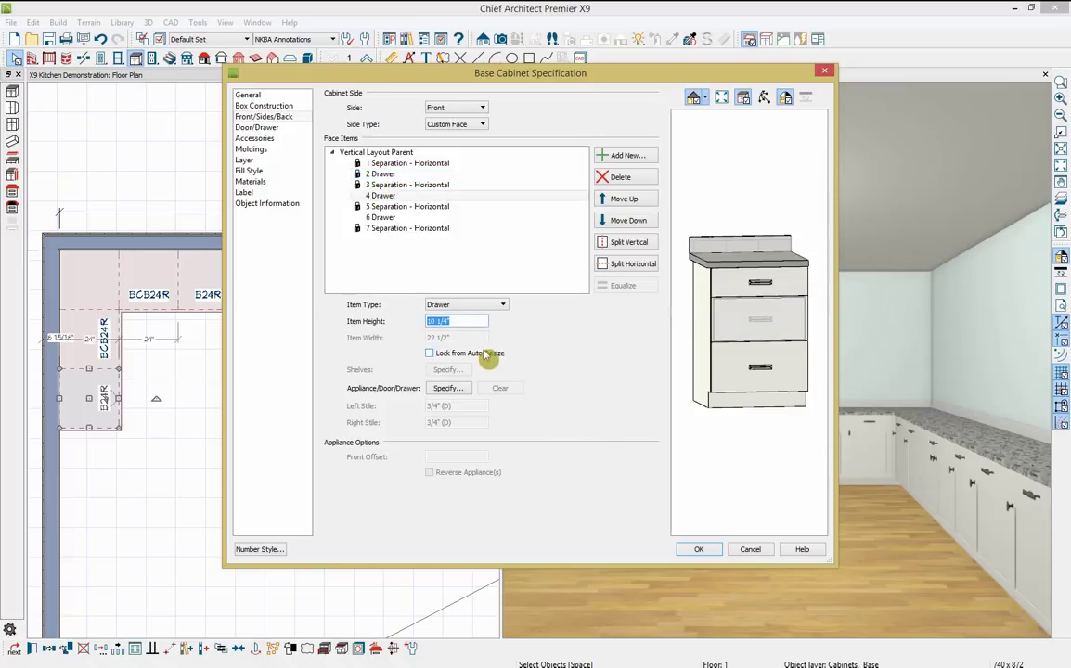
type("10")
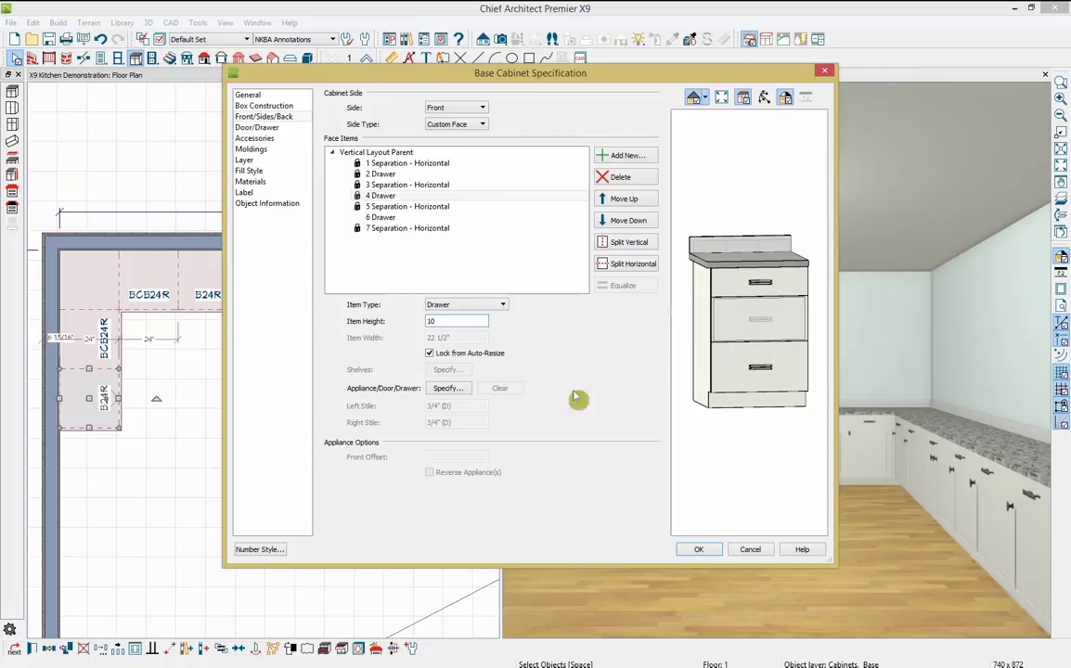
key("Tab")
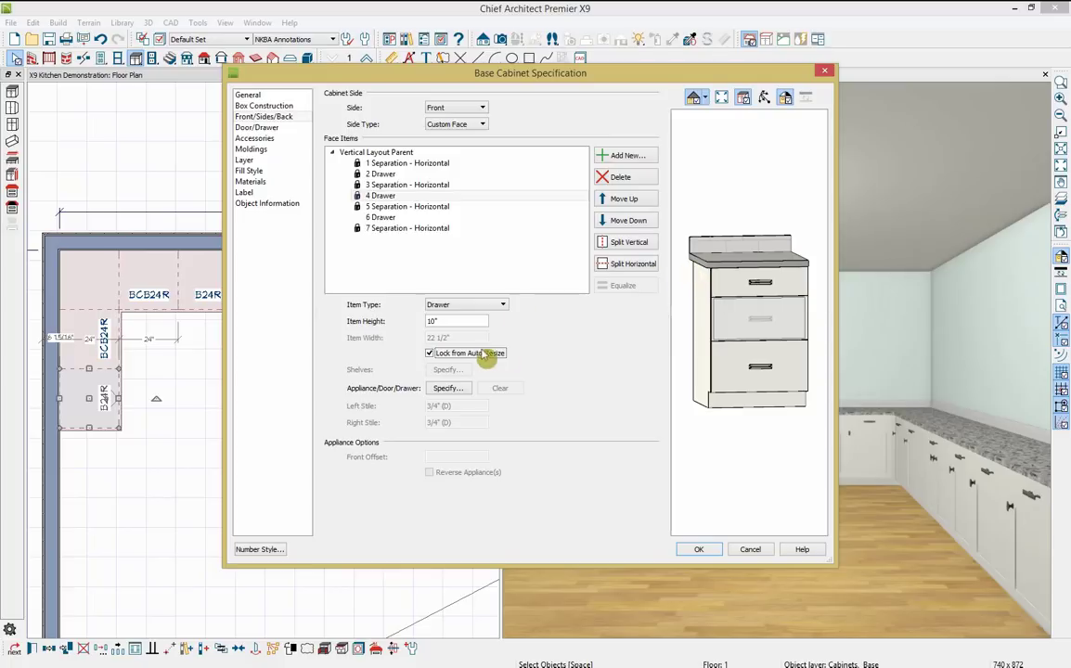
left_click(430, 353)
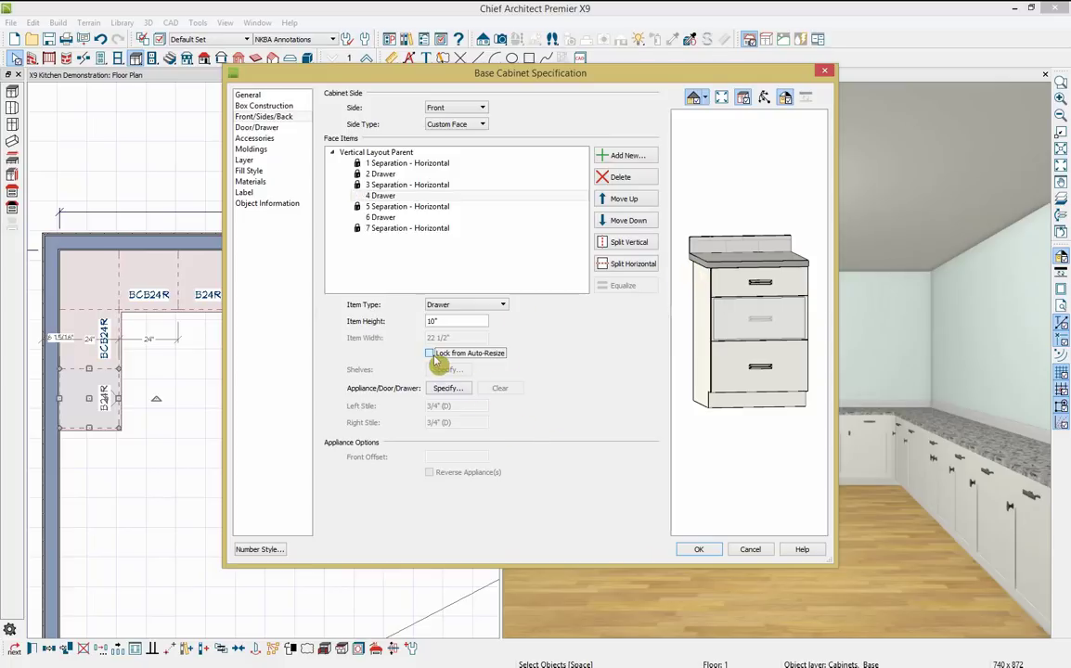
left_click(430, 354)
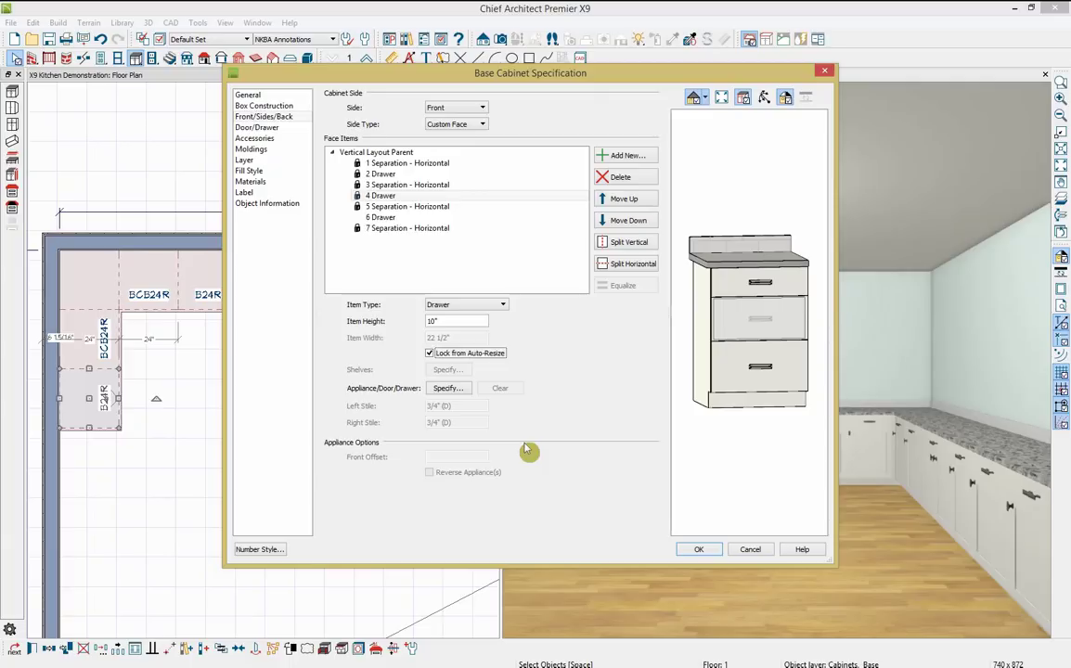
left_click(733, 282)
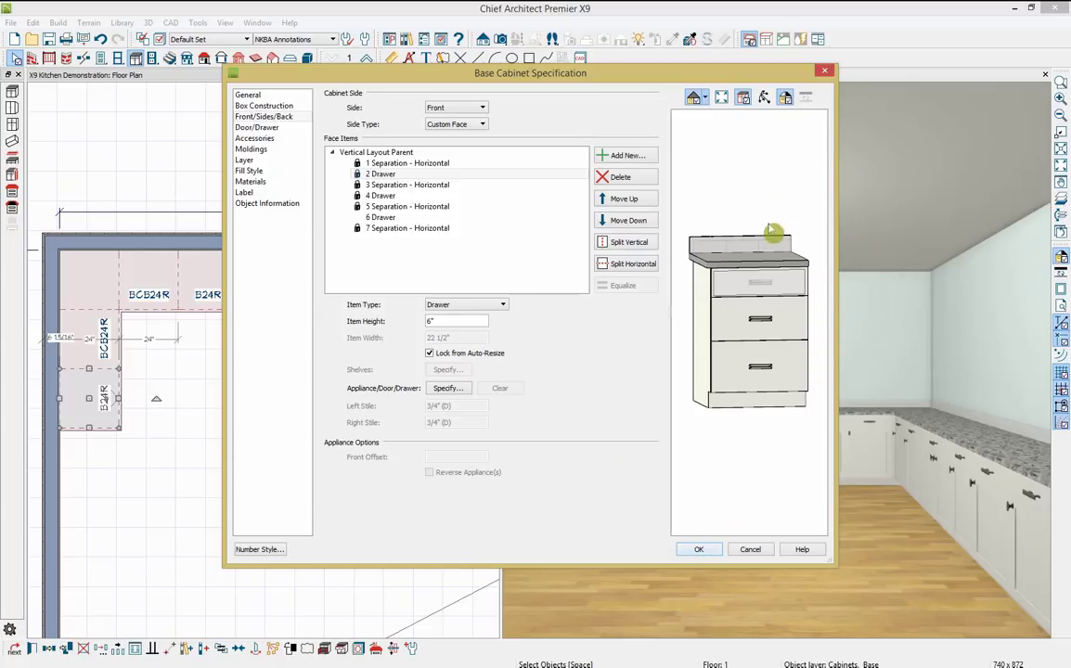
left_click(755, 403)
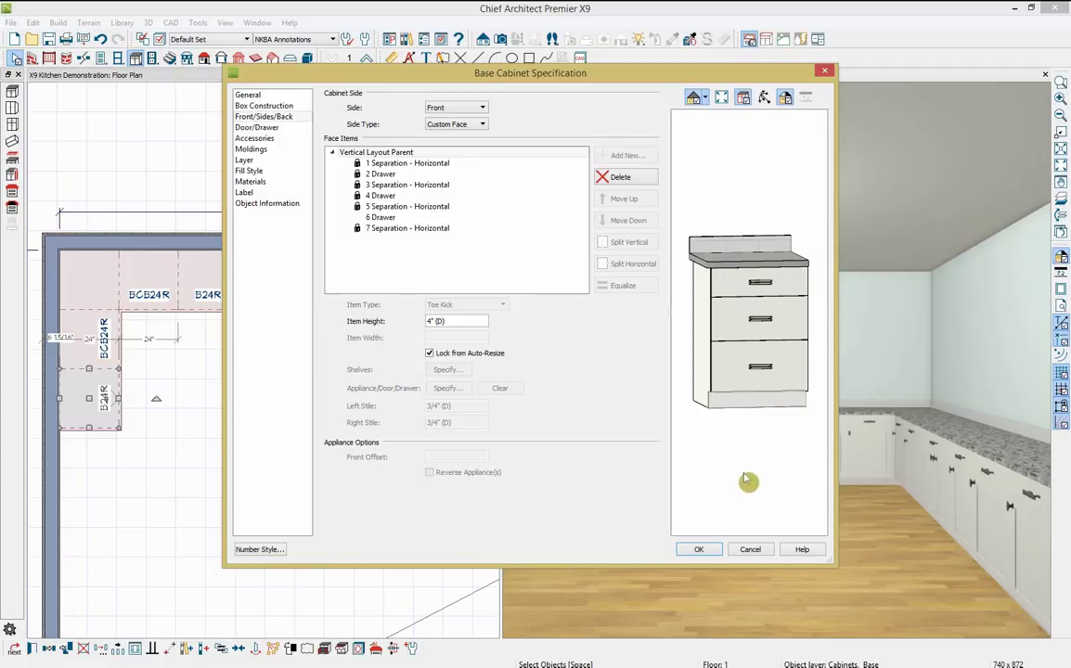
- Apply the drawer changes to the left-wall B24R and clear the selection
left_click(701, 549)
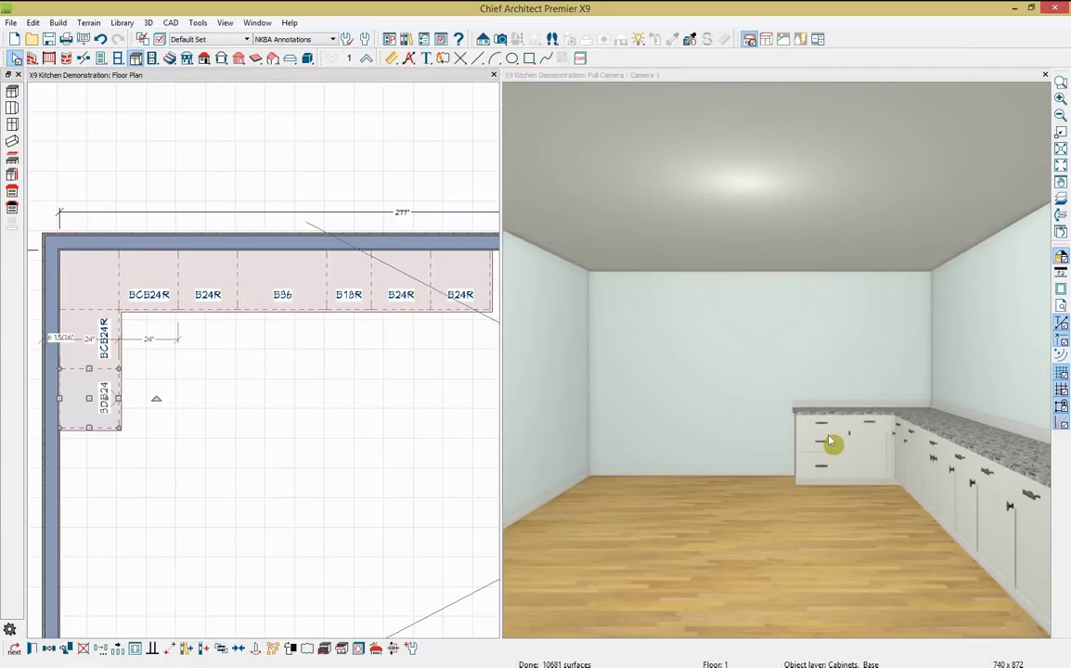
left_click(168, 449)
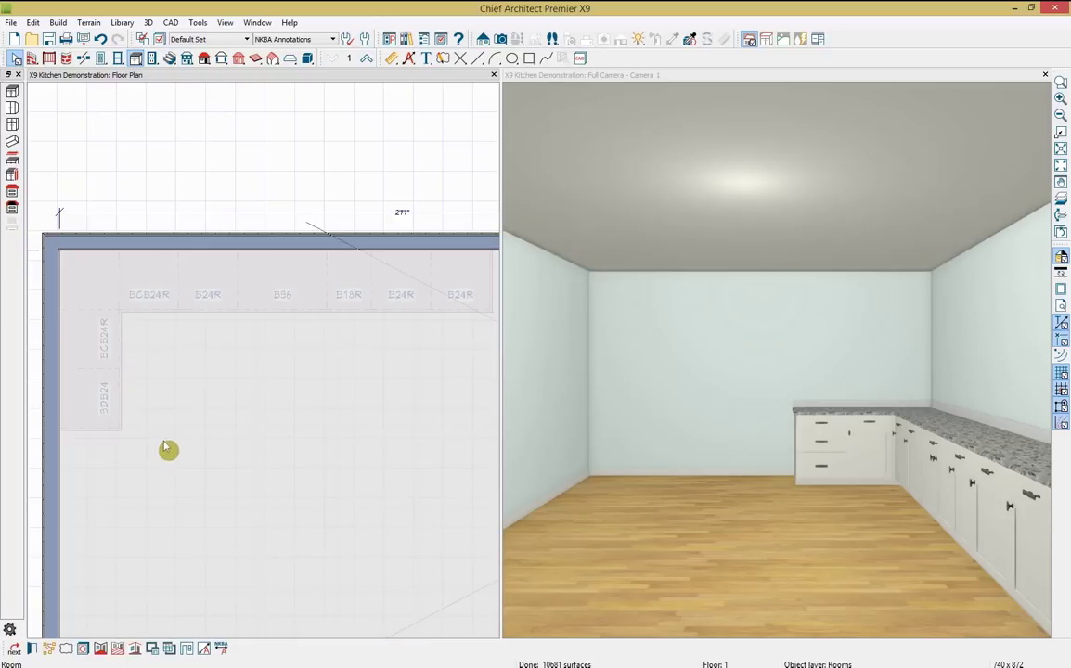
key("Escape")
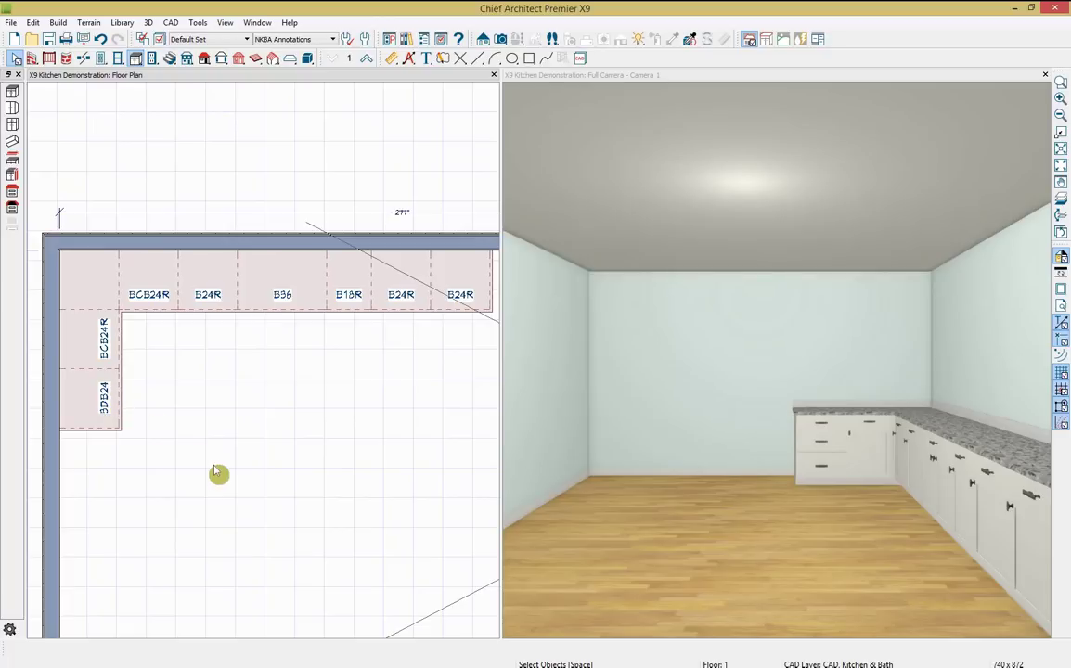
- Change the B18R's door to a drawer and split it, making it the three-drawer 3DB18
left_click(354, 287)
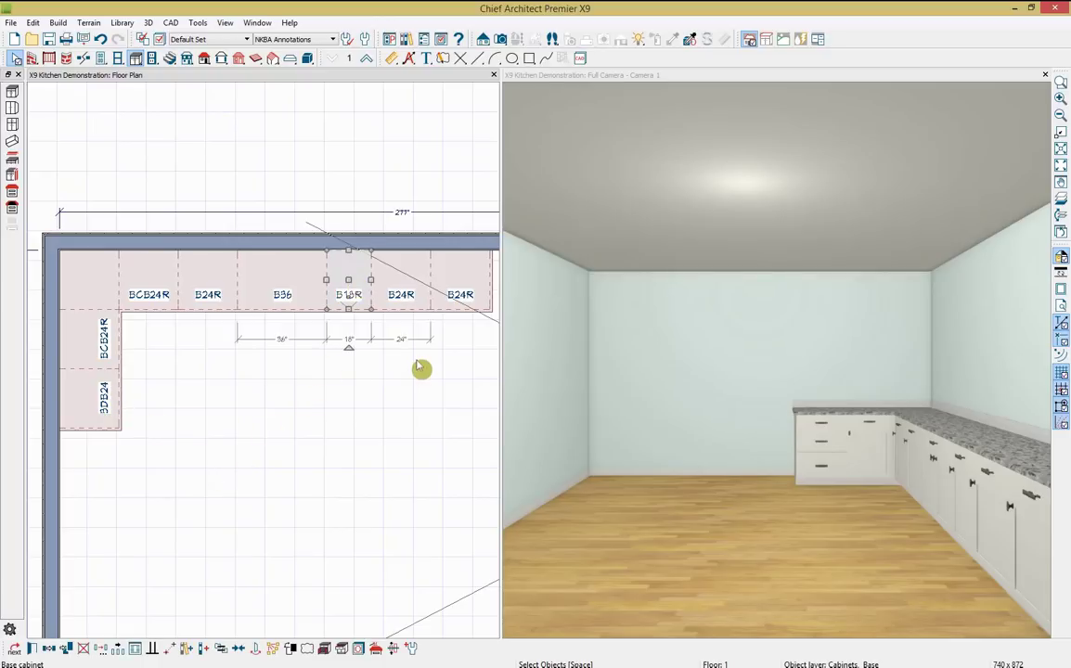
left_click(34, 650)
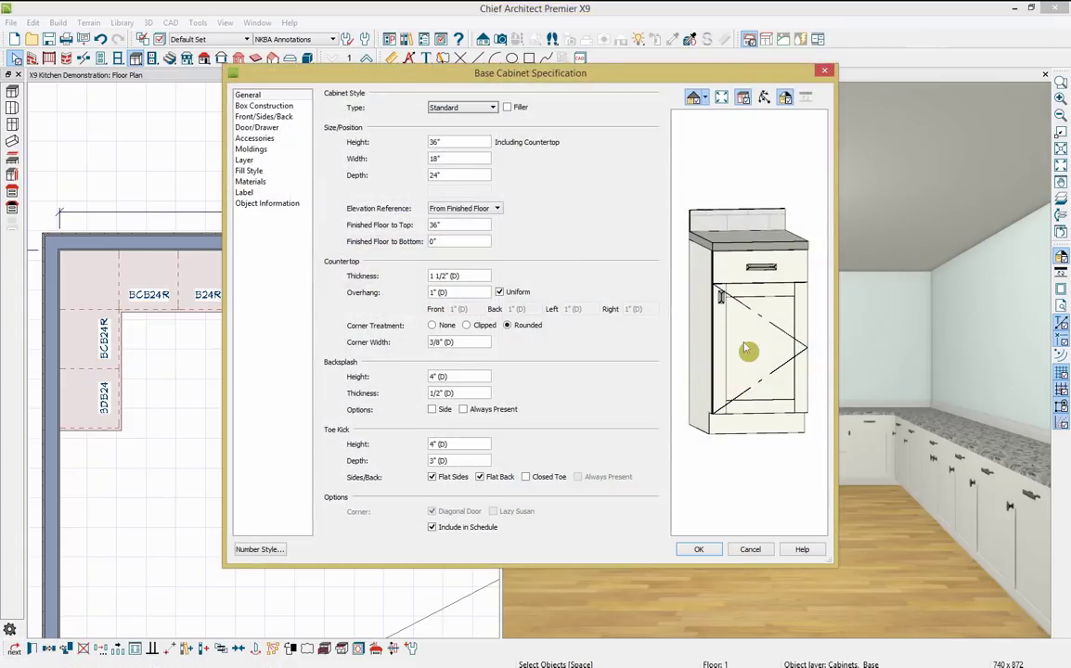
left_click(747, 350)
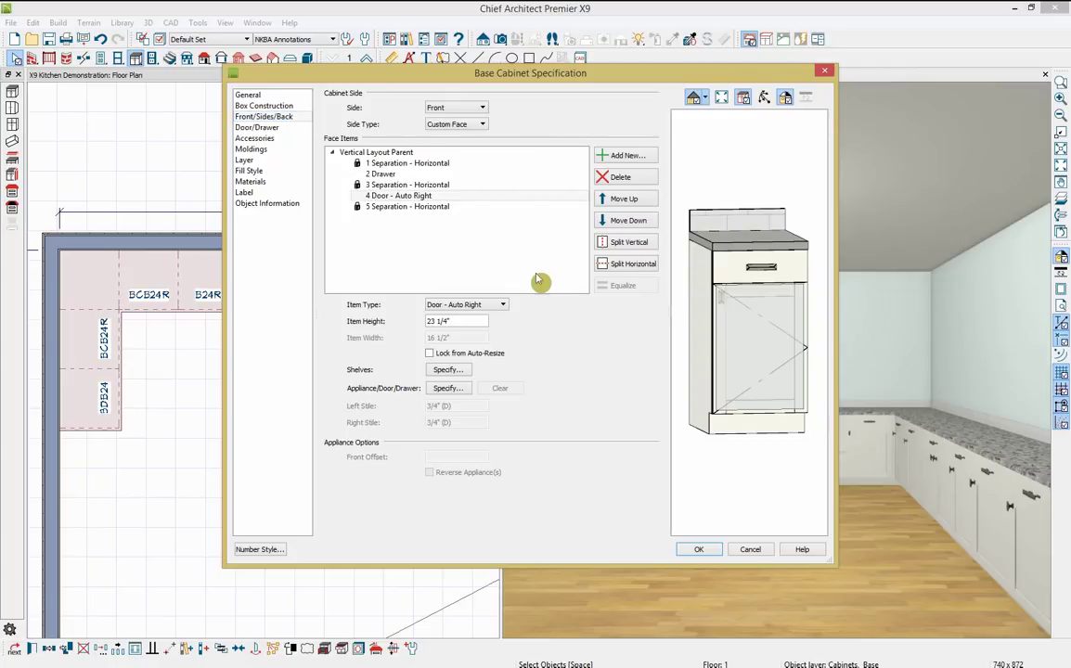
left_click(423, 197)
left_click(475, 304)
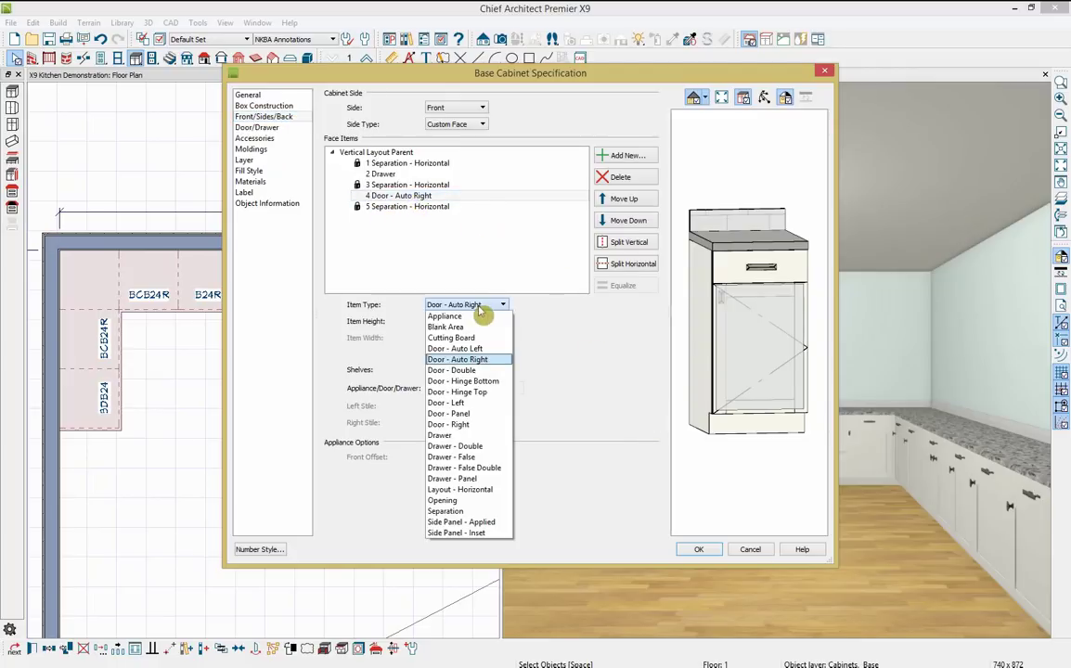
left_click(455, 435)
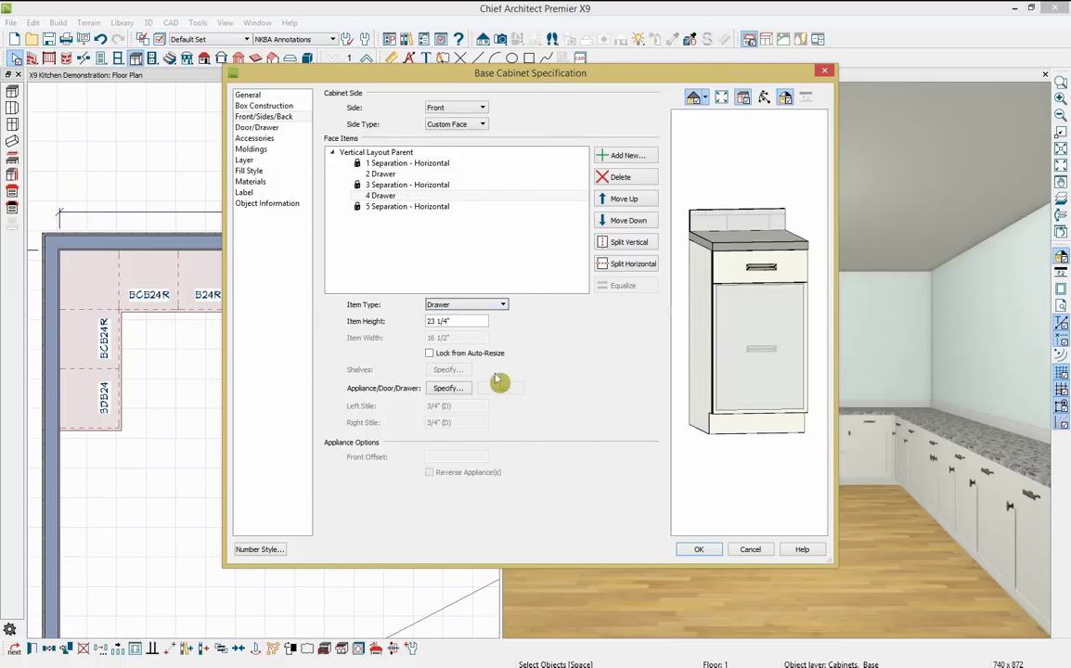
left_click(653, 266)
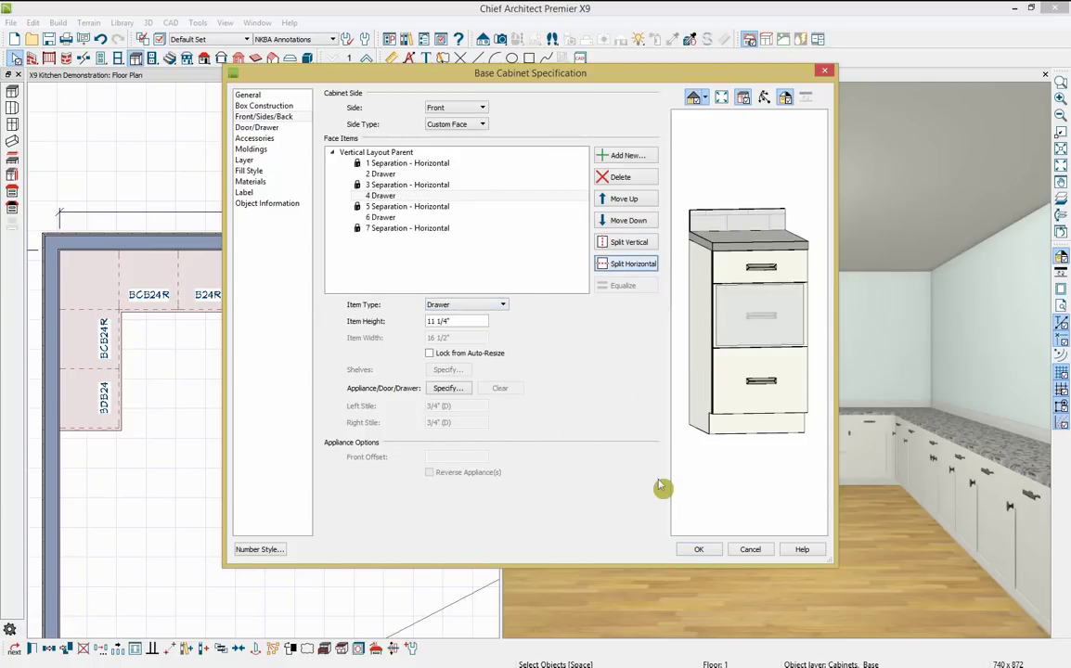
left_click(696, 551)
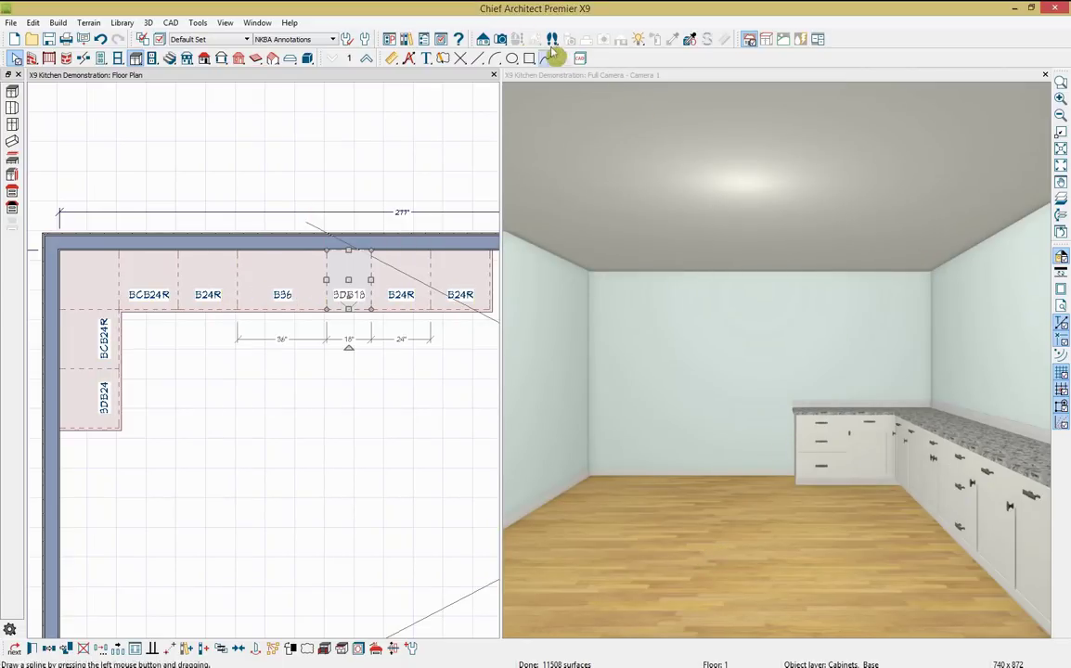
- Orbit to the cabinet run, select the back wall's end 24" base cabinet, and open its specification
left_click_drag(738, 87, 655, 425)
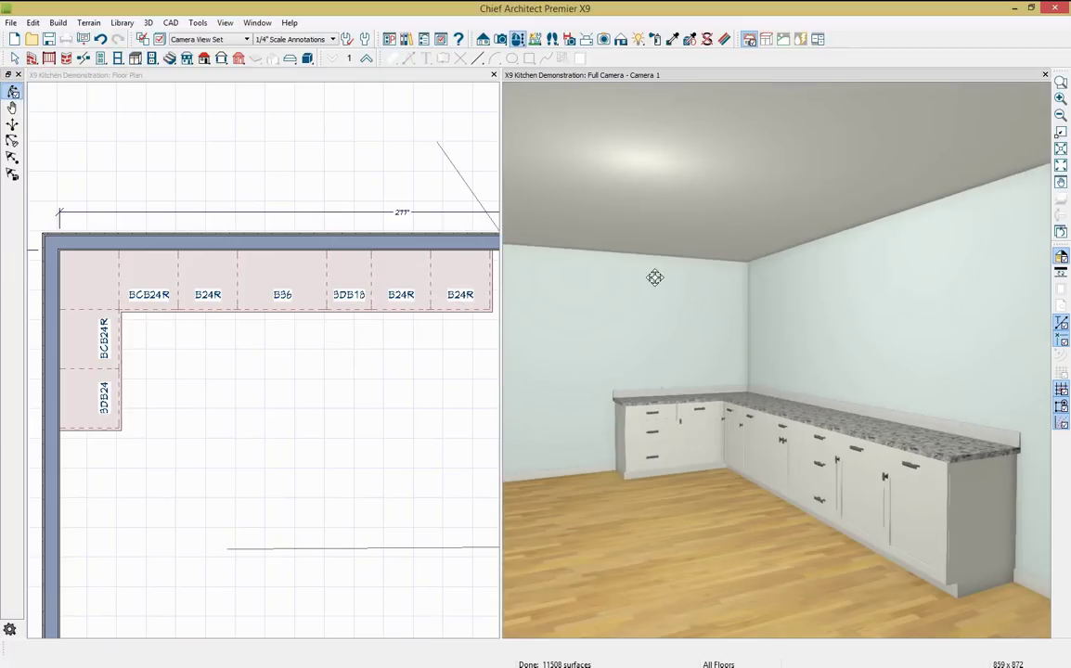
key("space")
left_click(917, 506)
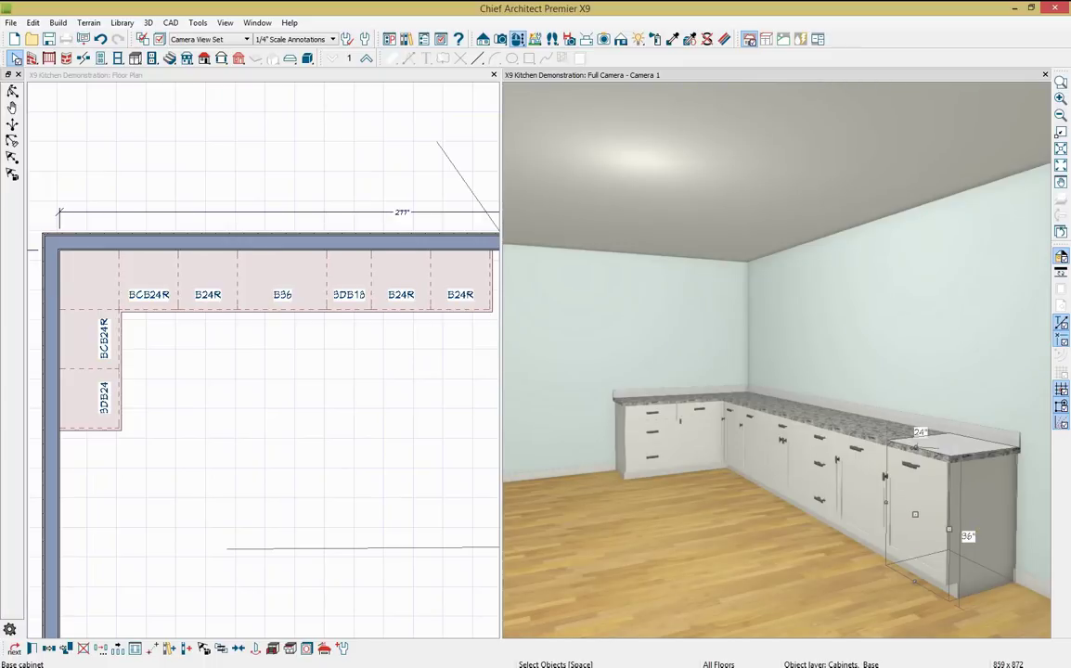
left_click(32, 649)
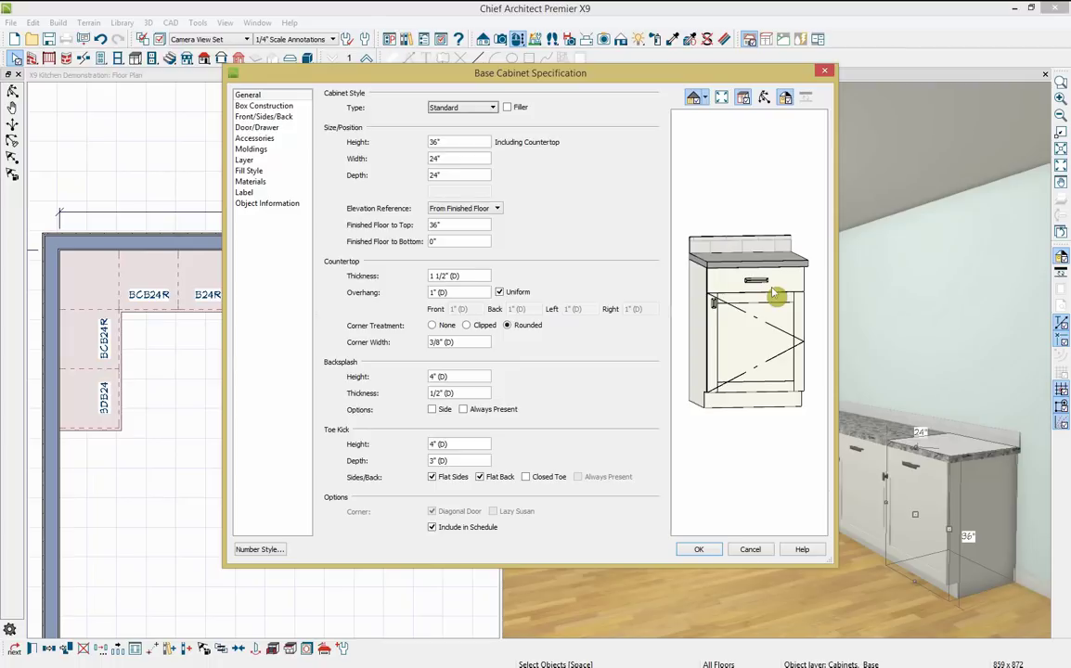
- Remove the door and its opening, leaving one full-height 29" drawer, then show Door/Drawer settings
left_click(782, 339)
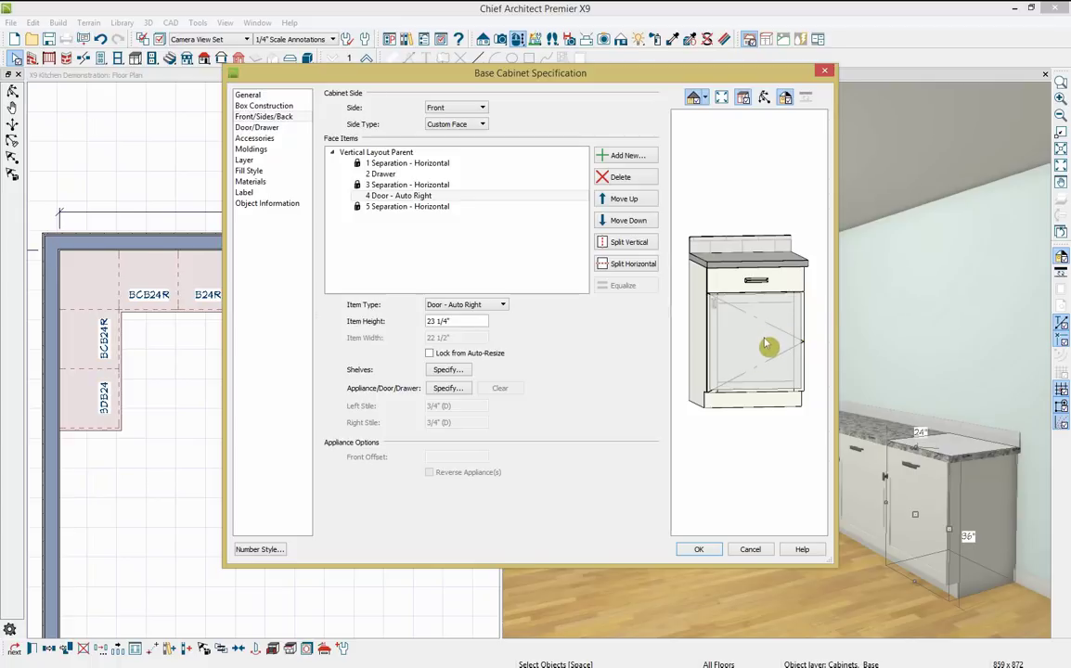
left_click(620, 177)
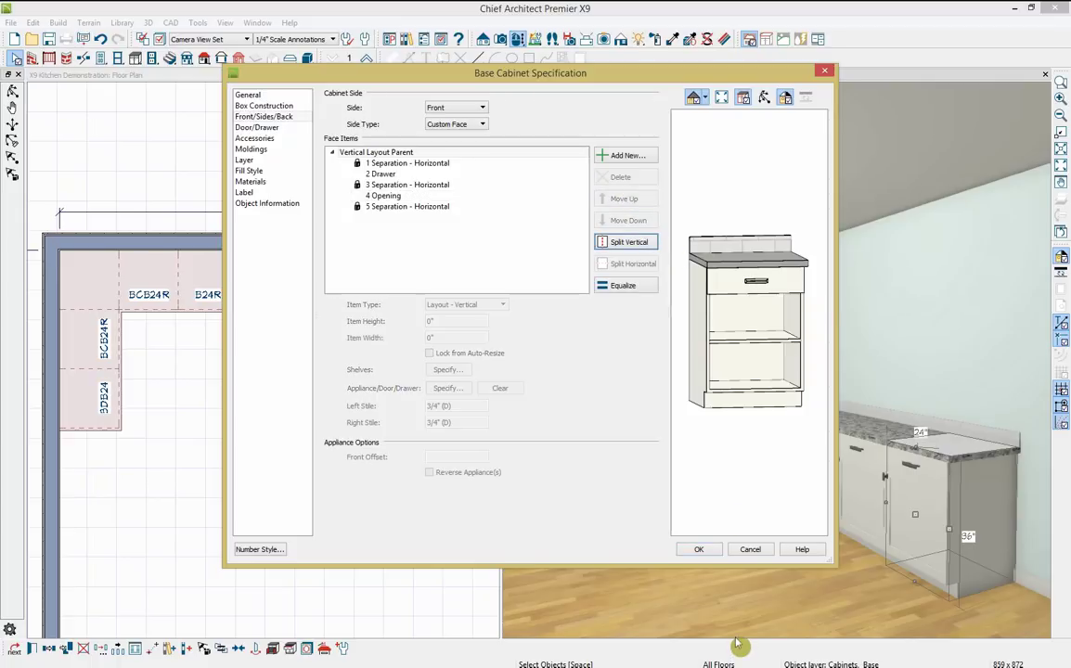
left_click(779, 349)
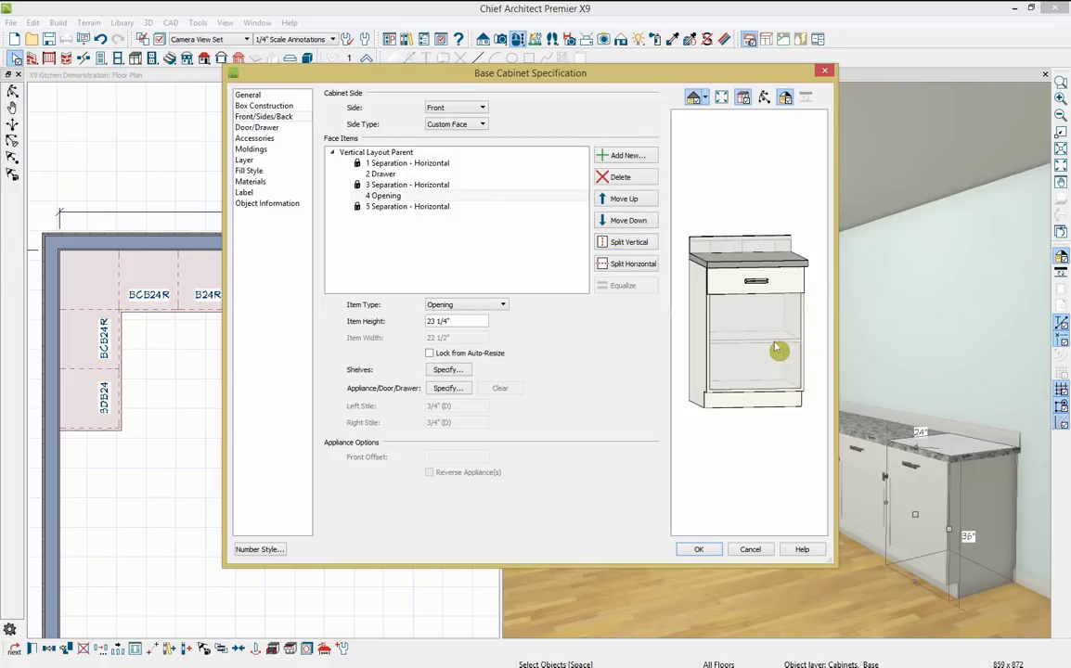
left_click(619, 177)
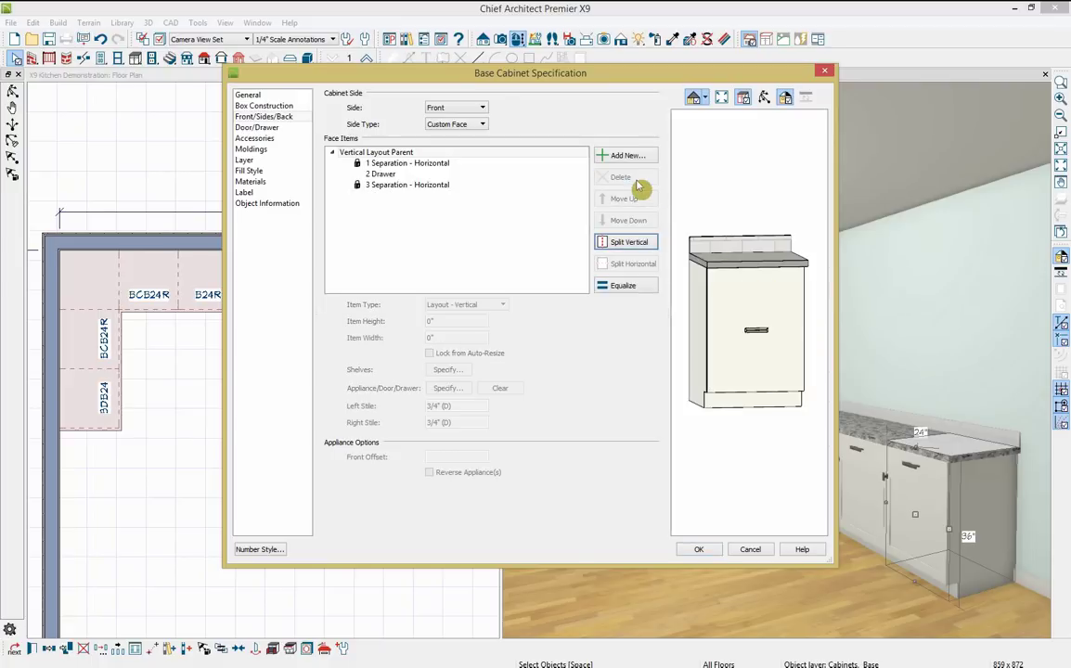
left_click(748, 297)
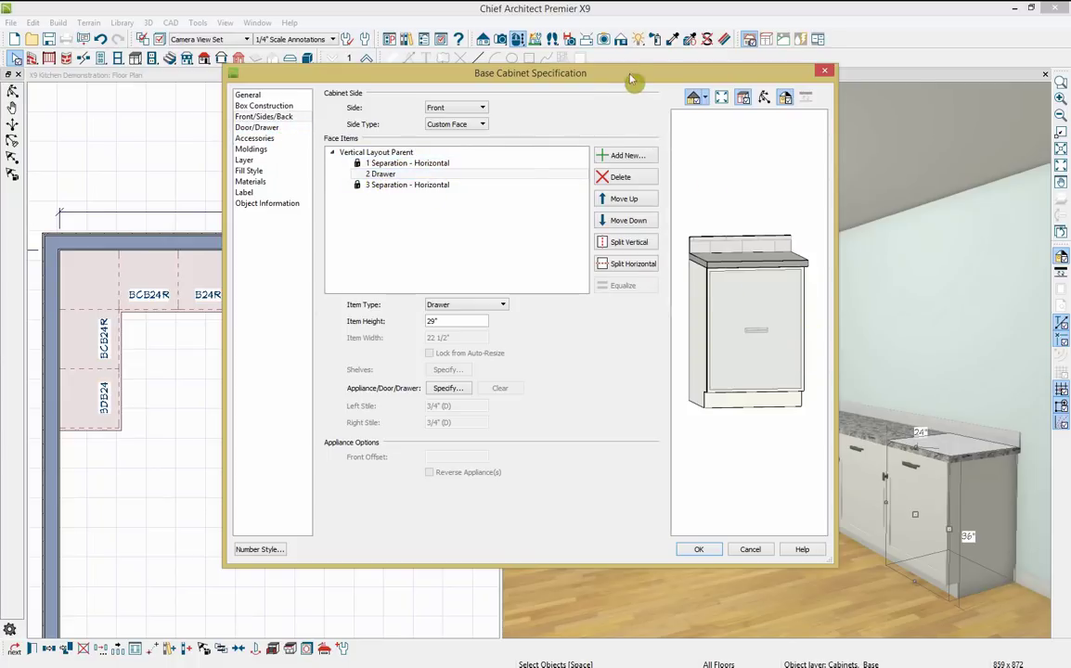
left_click_drag(637, 83, 597, 86)
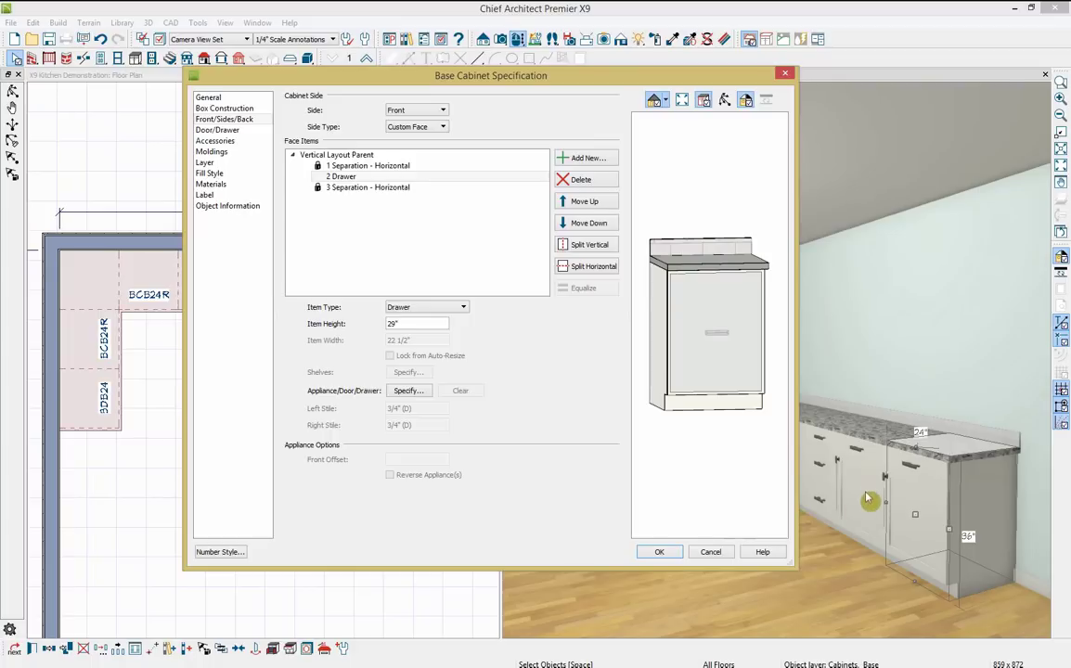
left_click(227, 132)
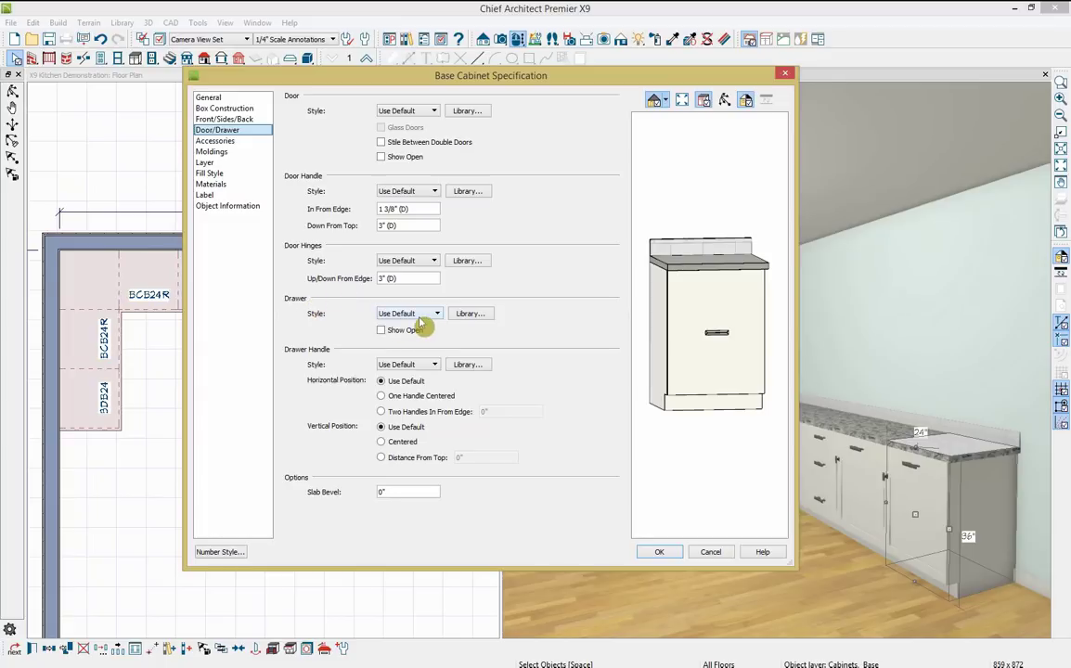
- Open the drawer style library and browse the manufacturer catalogs, including Crestwood
left_click(483, 318)
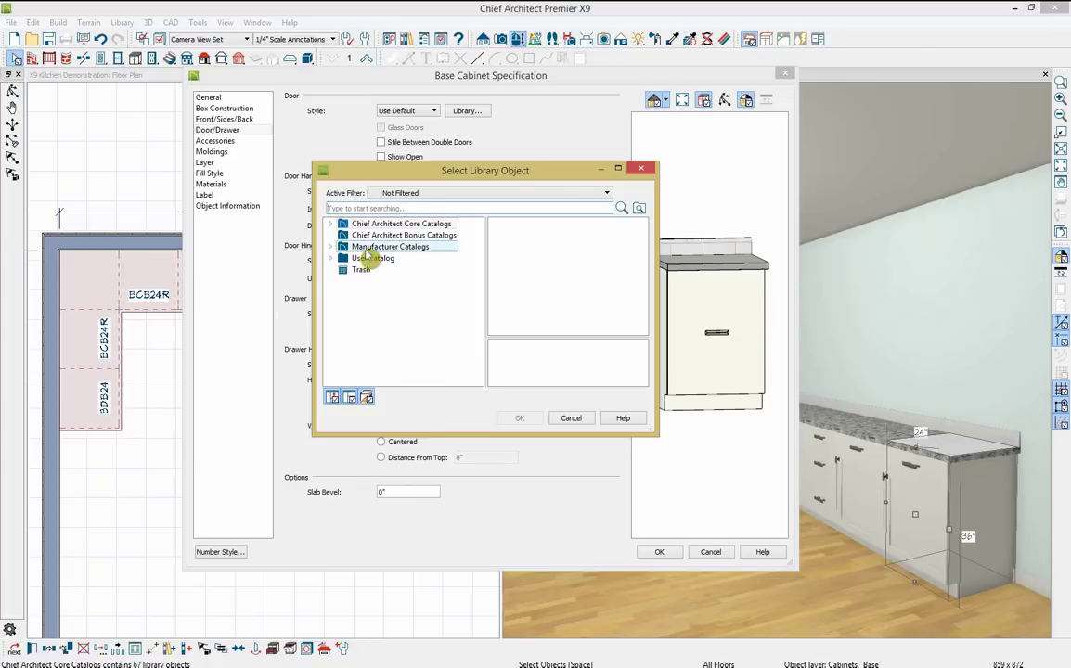
left_click(331, 224)
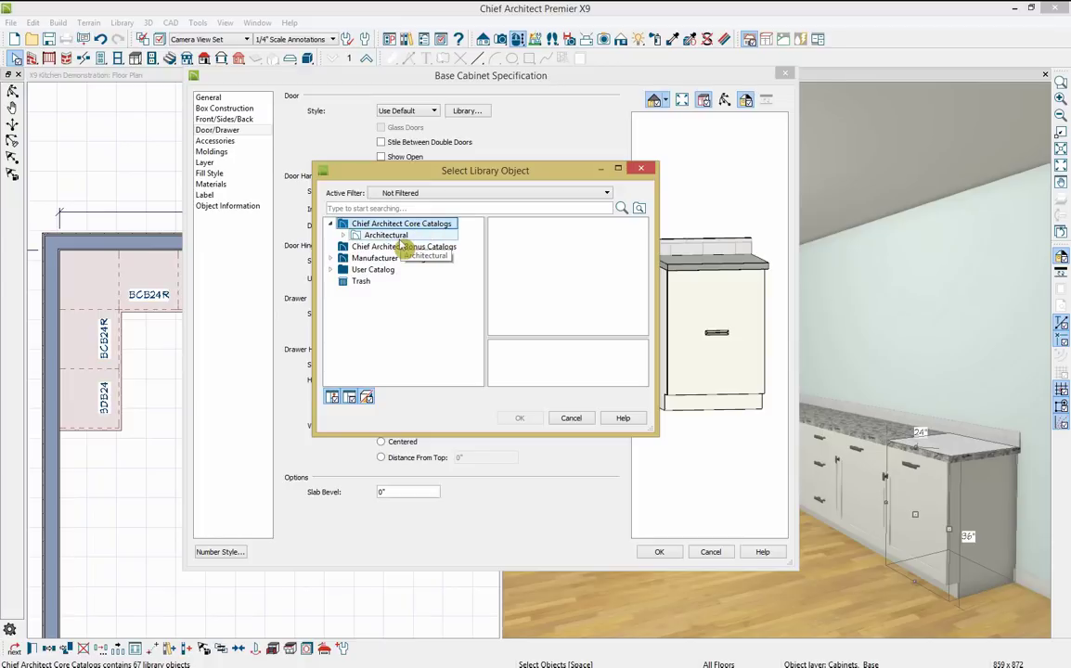
left_click(331, 257)
scroll(470, 281, "down", 5)
left_click(385, 294)
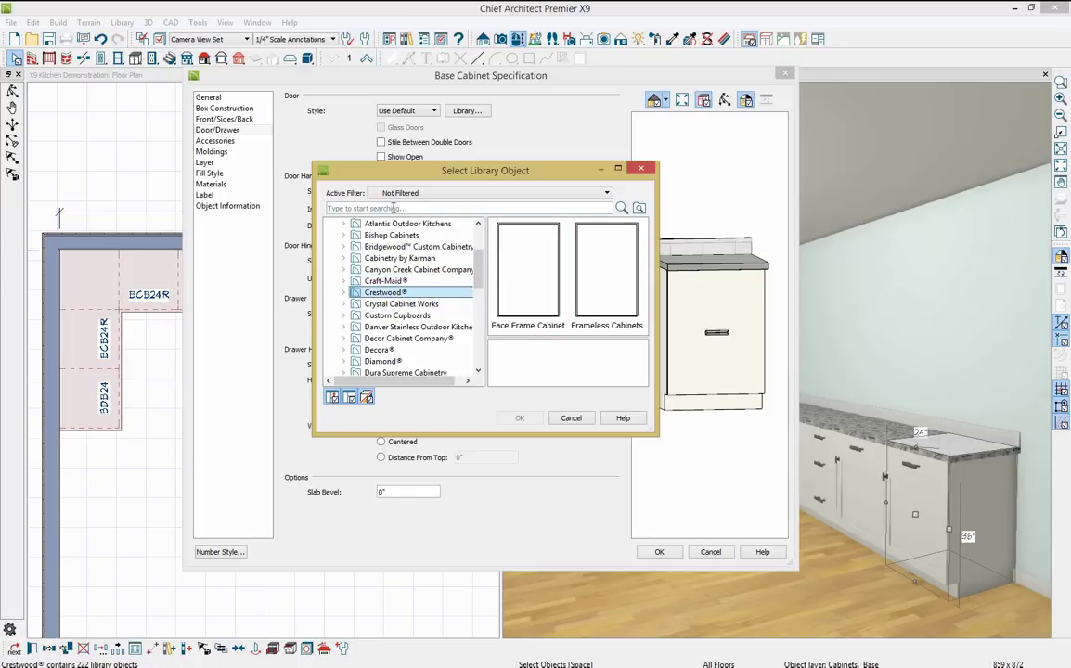
left_click(392, 208)
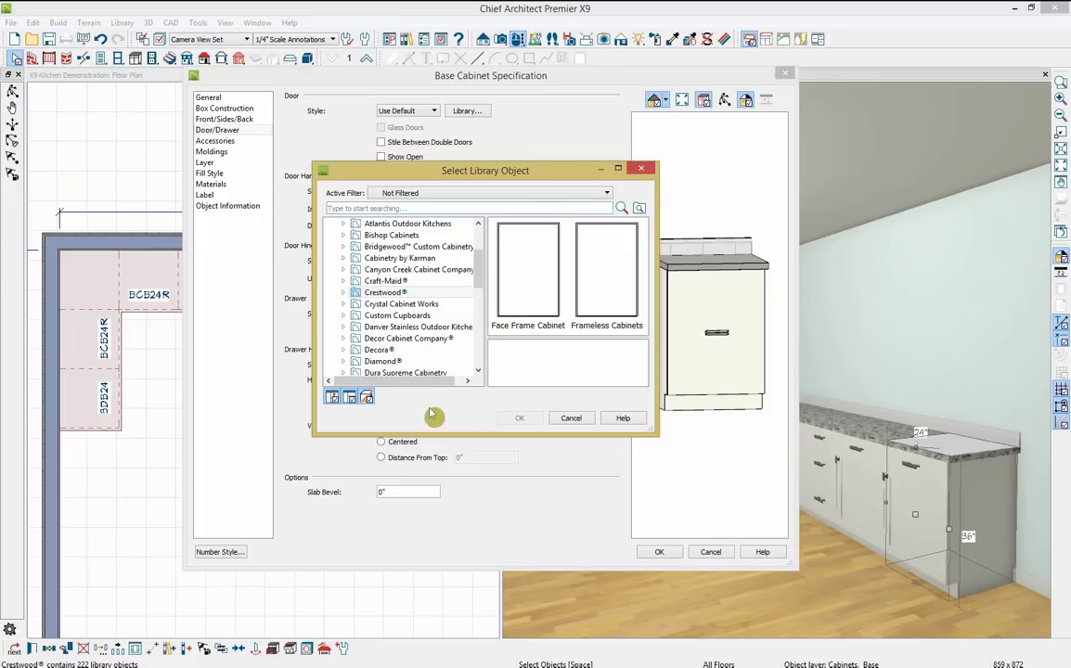
scroll(429, 351, "up", 1)
scroll(337, 268, "up", 1)
left_click(331, 241)
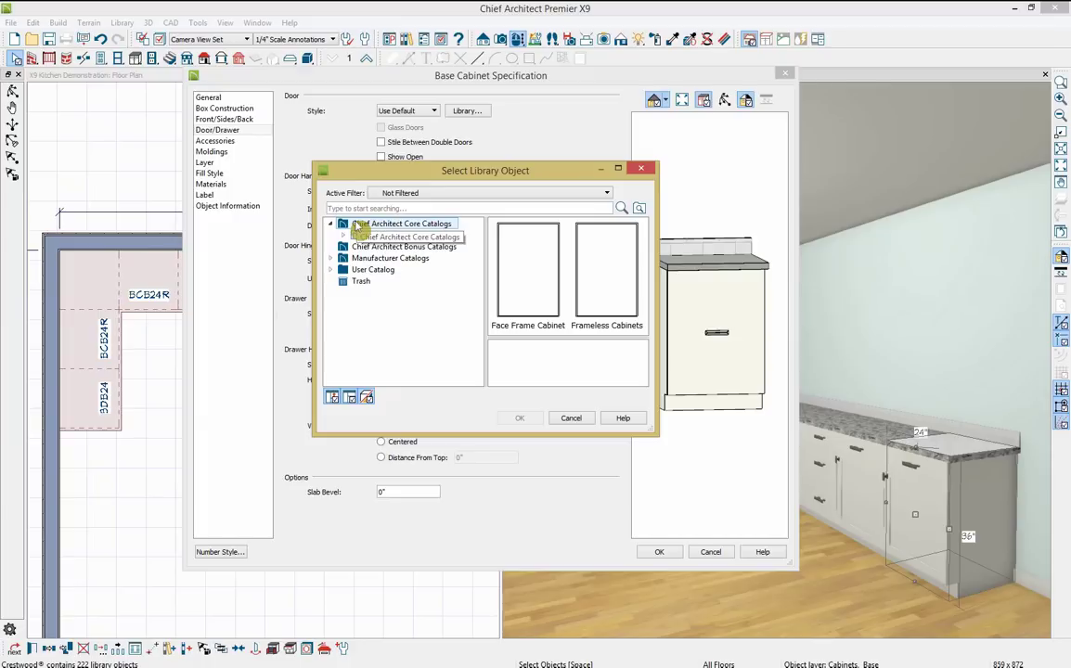
- Apply Framed Panel Door from Core Catalogs > Architectural > Doors > Rectangular > Beaded to the drawer
double_click(356, 225)
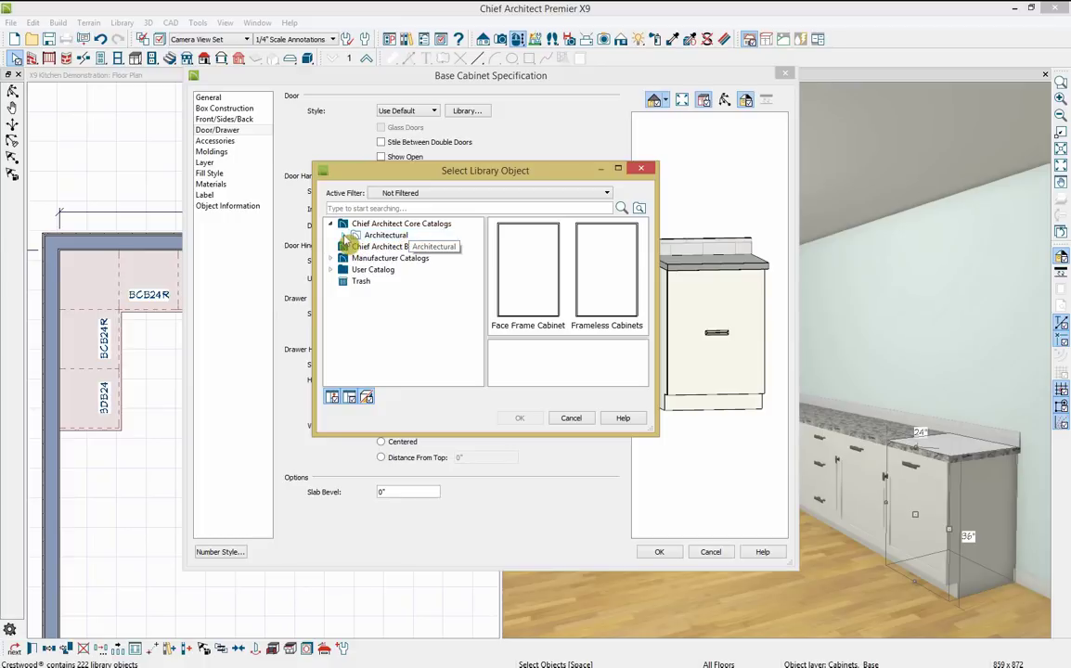
left_click(343, 236)
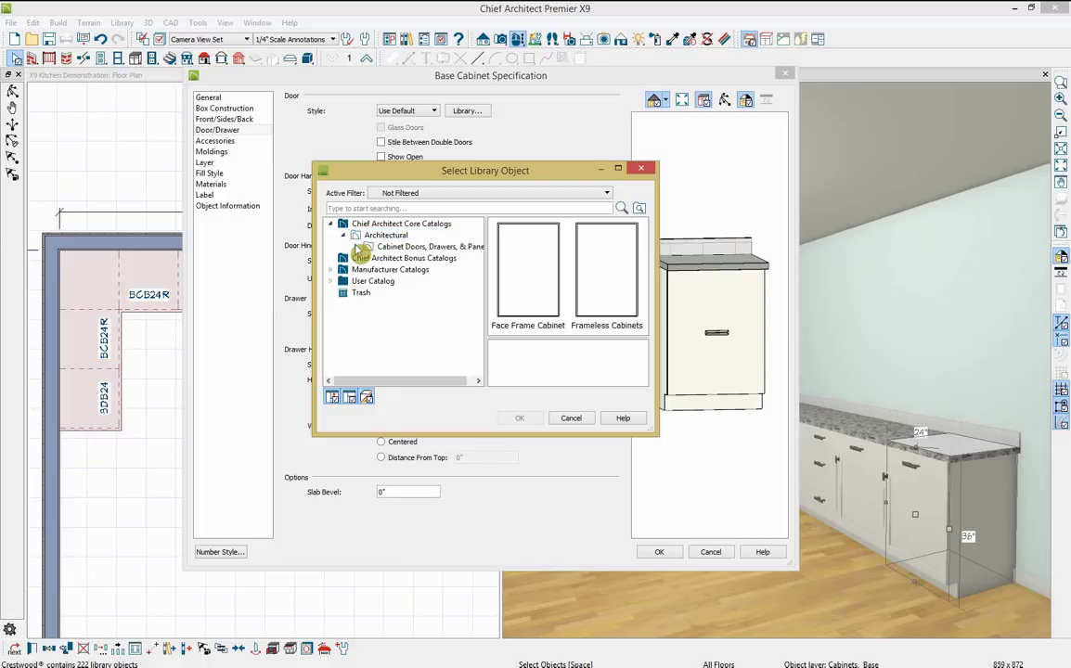
left_click(357, 247)
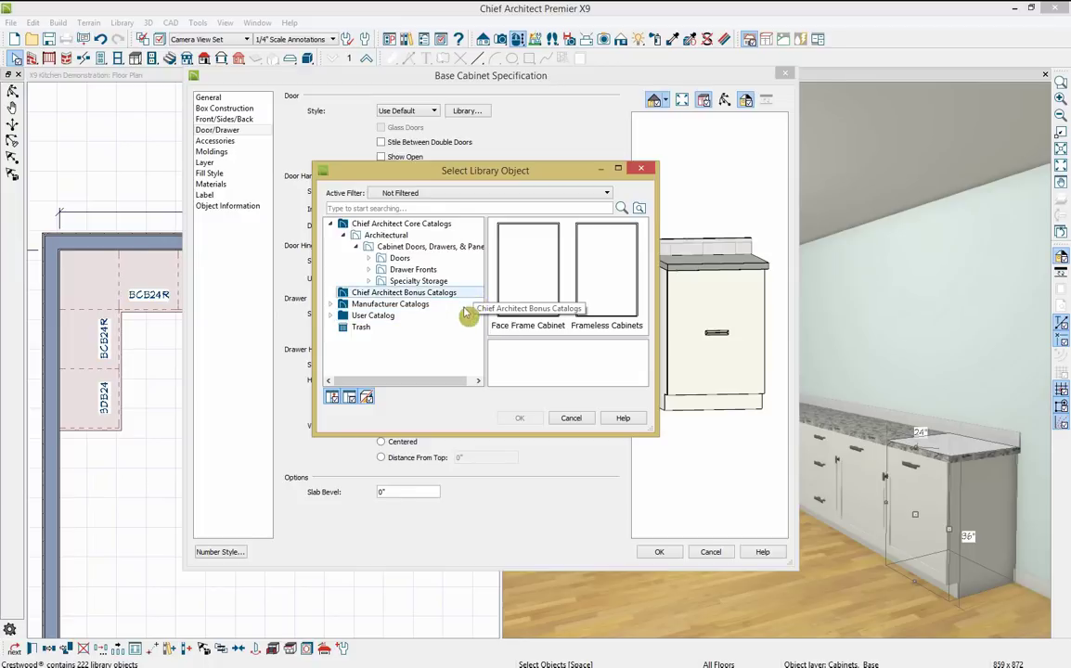
left_click(399, 258)
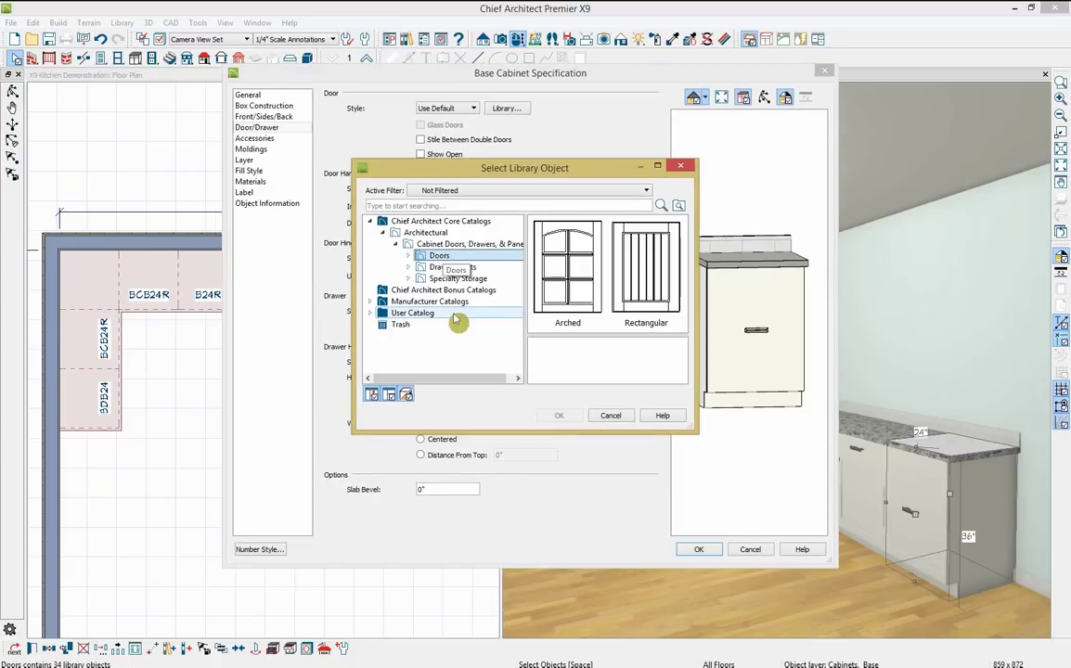
left_click(408, 255)
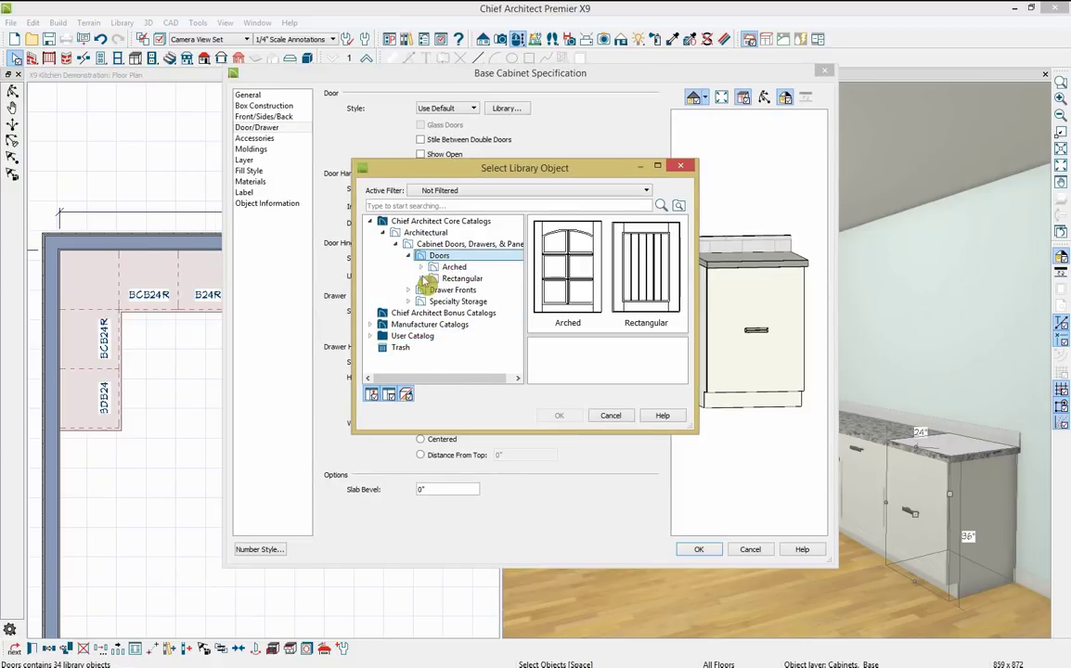
left_click(422, 278)
left_click(464, 279)
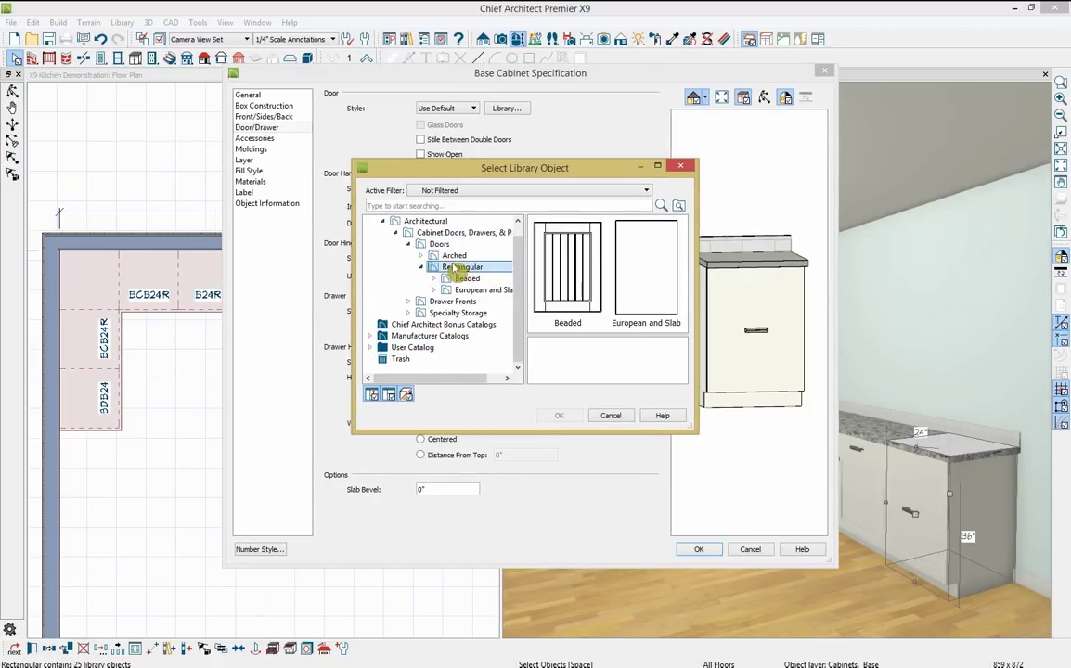
left_click(465, 279)
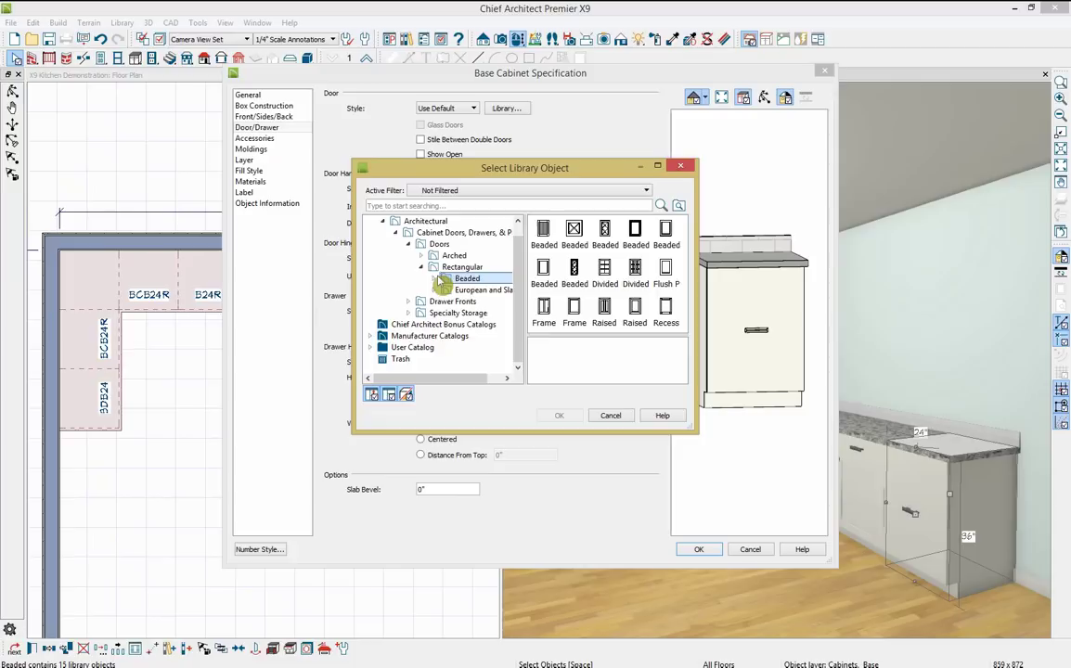
left_click(573, 311)
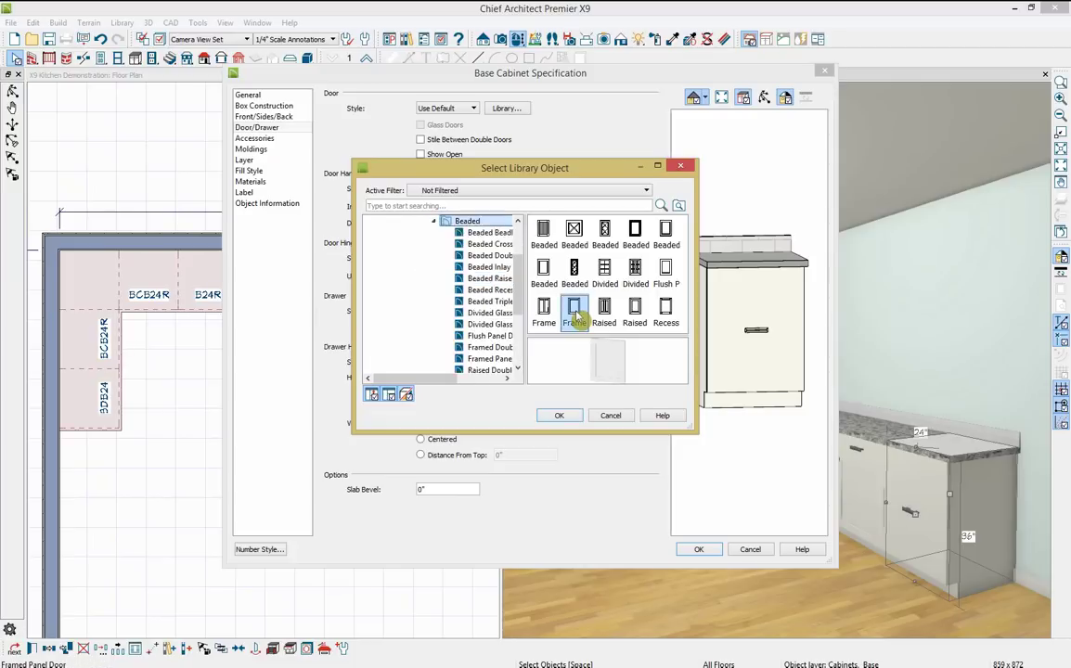
left_click(559, 416)
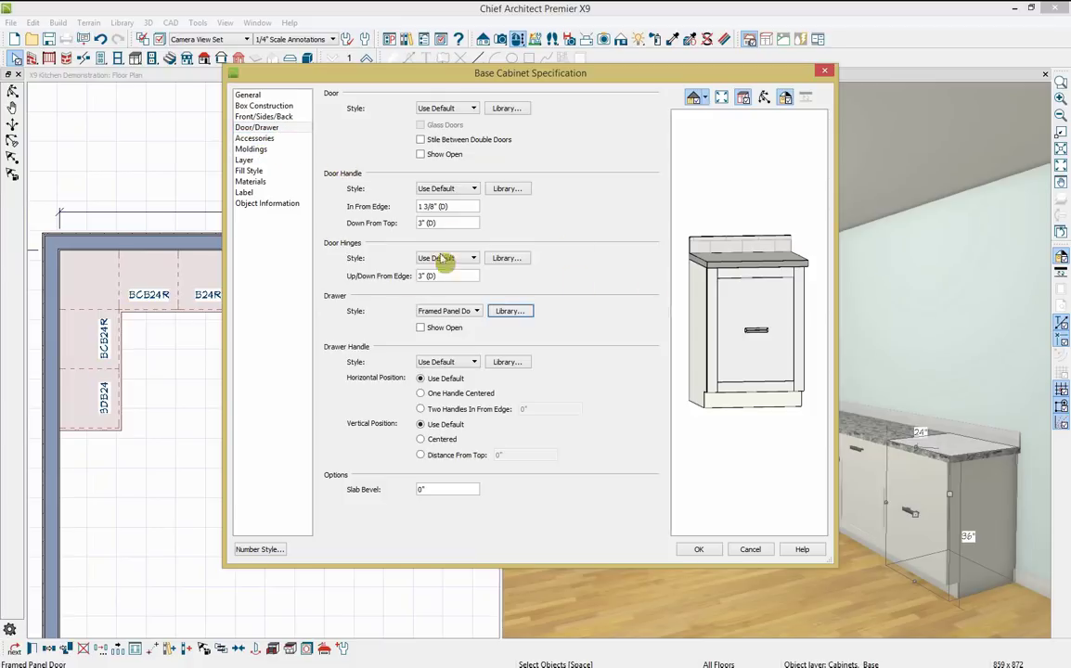
- Set the drawer handle to Distance From Top at 3"
left_click(421, 455)
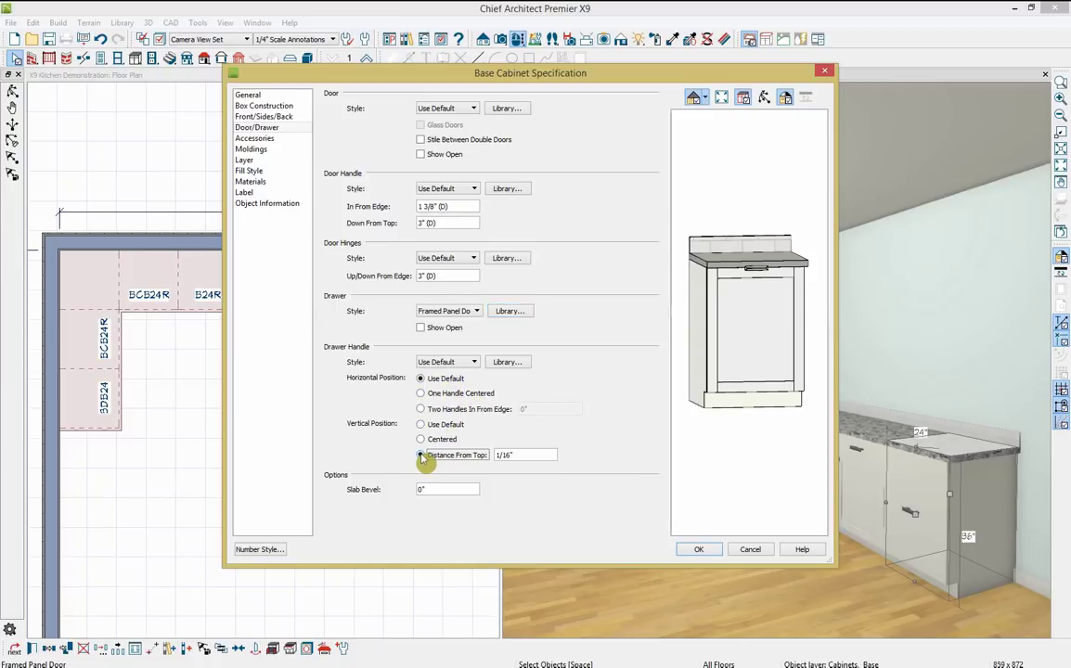
left_click_drag(516, 454, 495, 455)
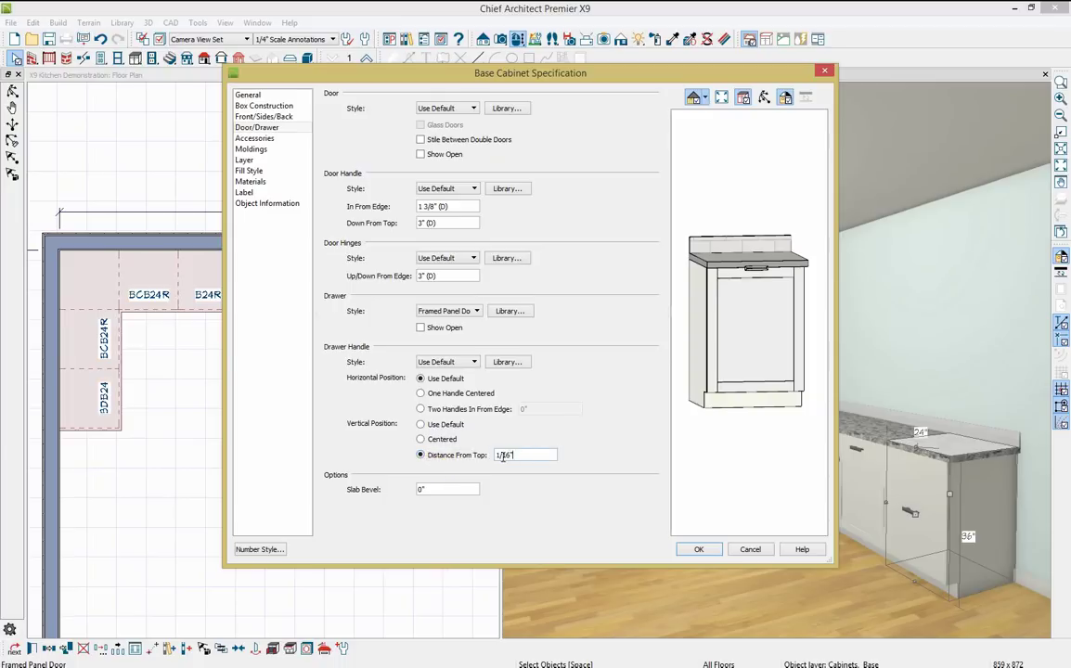
type("3")
key("Tab")
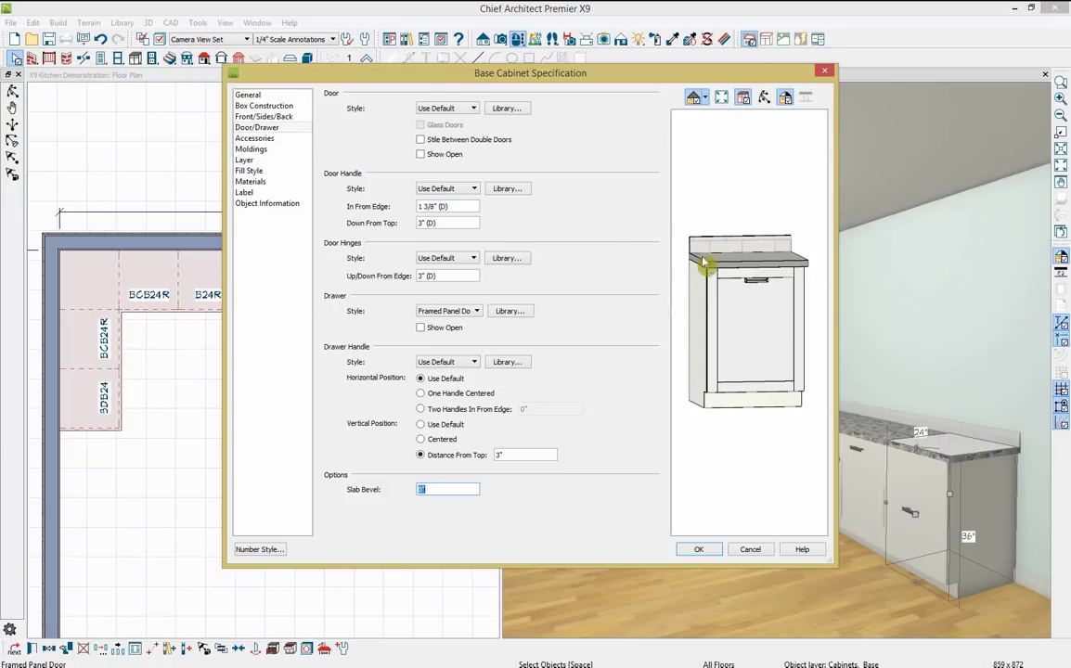
- Review the cabinet's Accessories, Materials and Object Information panels
left_click(265, 140)
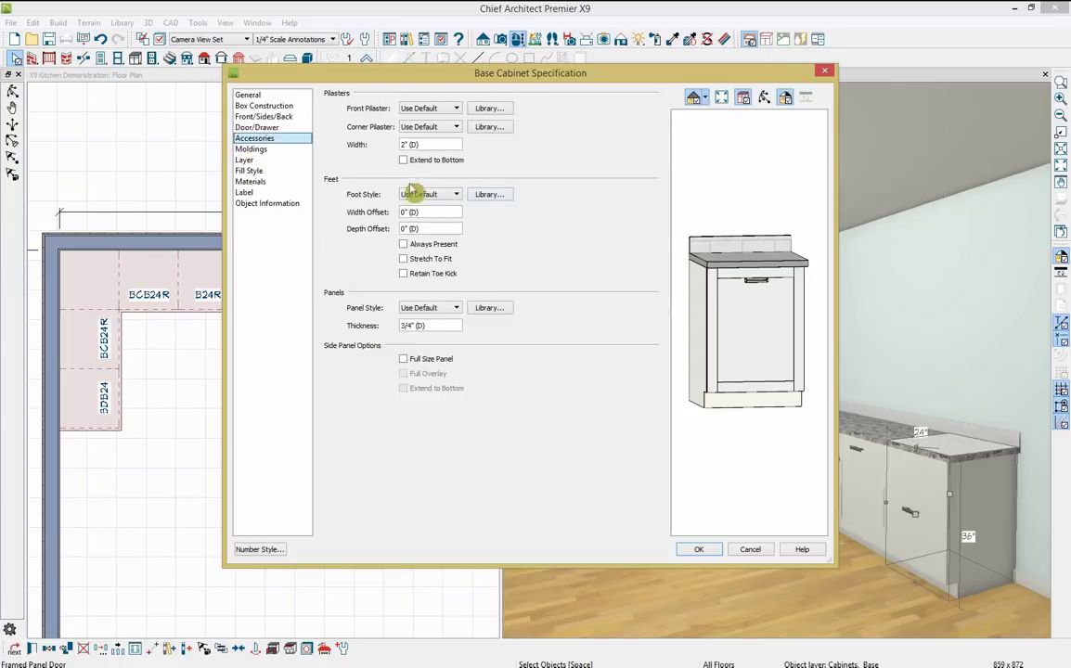
left_click(253, 182)
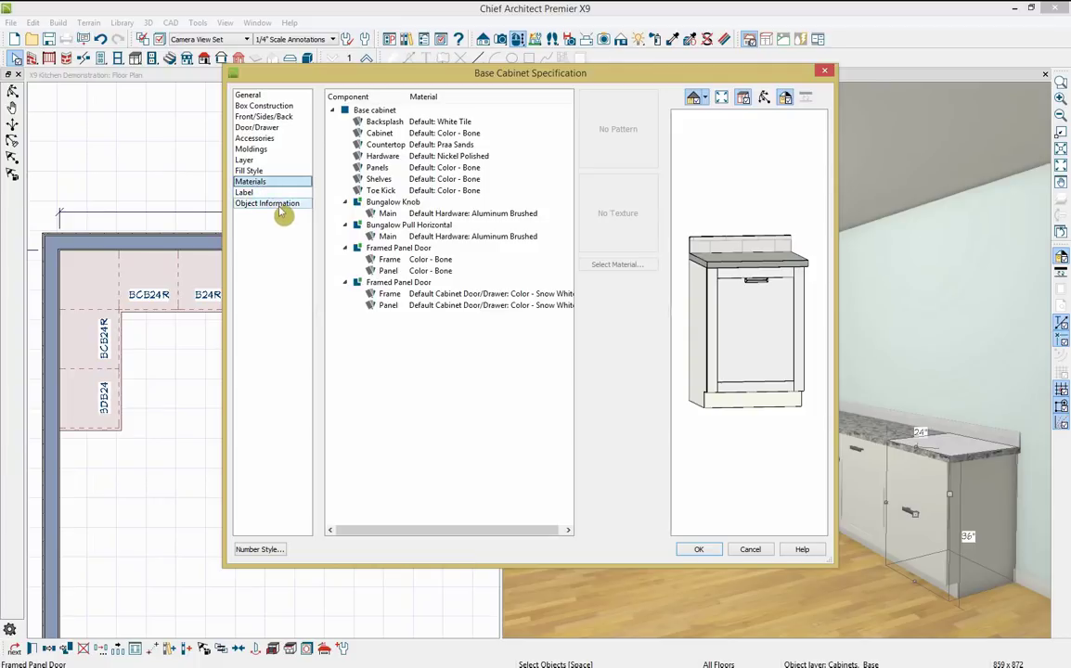
left_click(276, 204)
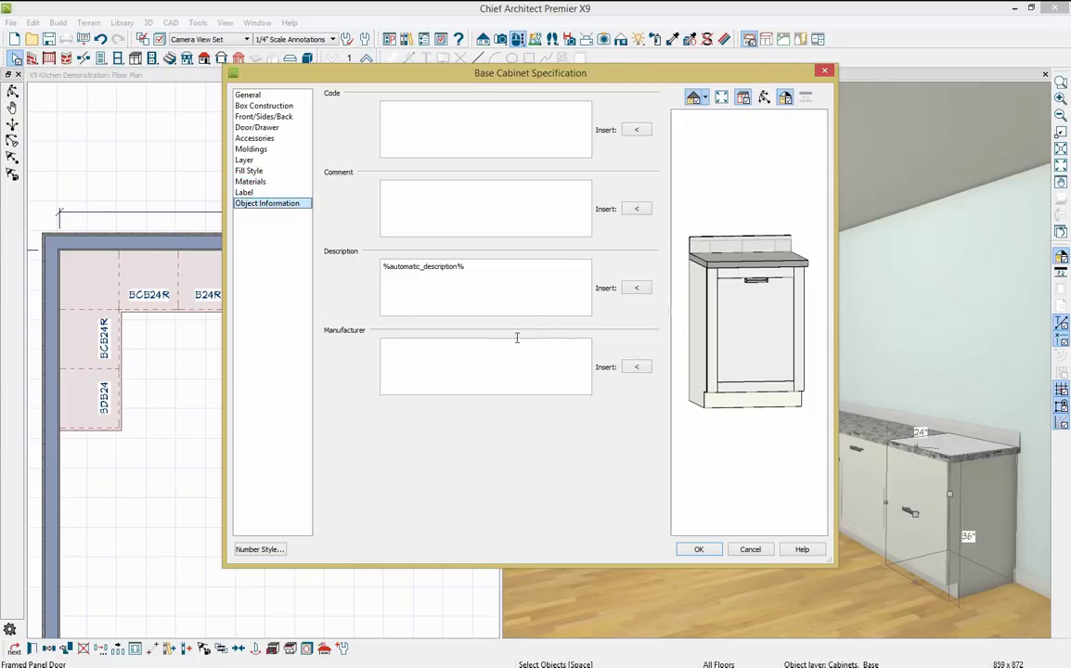
left_click(437, 386)
- Sample the cabinet's Bone material with the eyedropper and paint the drawer front with it
left_click(701, 550)
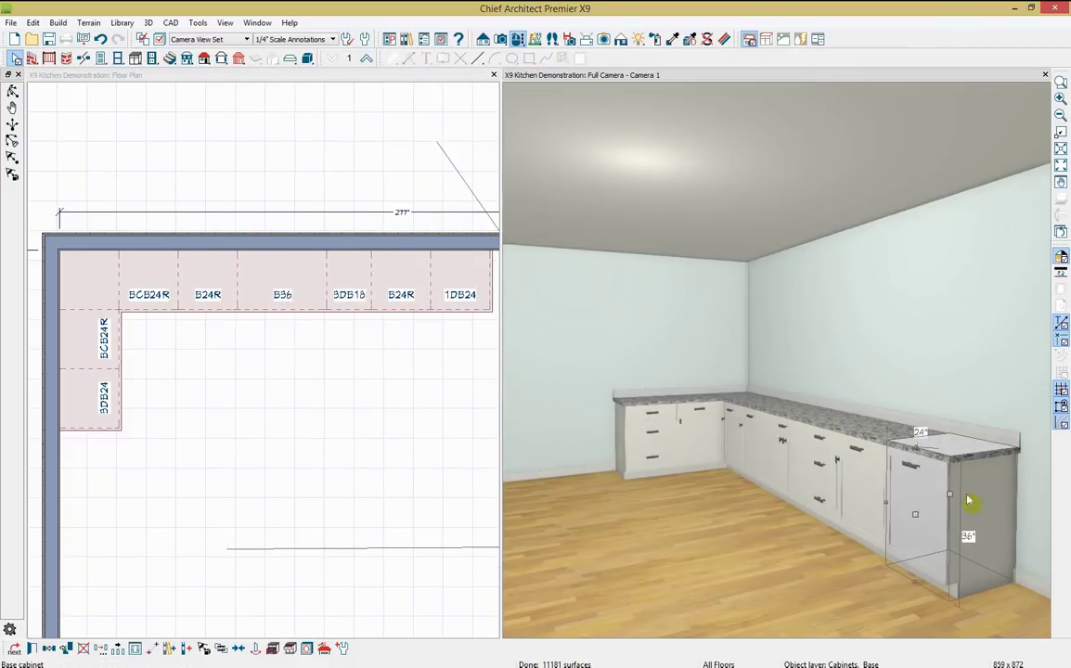
left_click(674, 42)
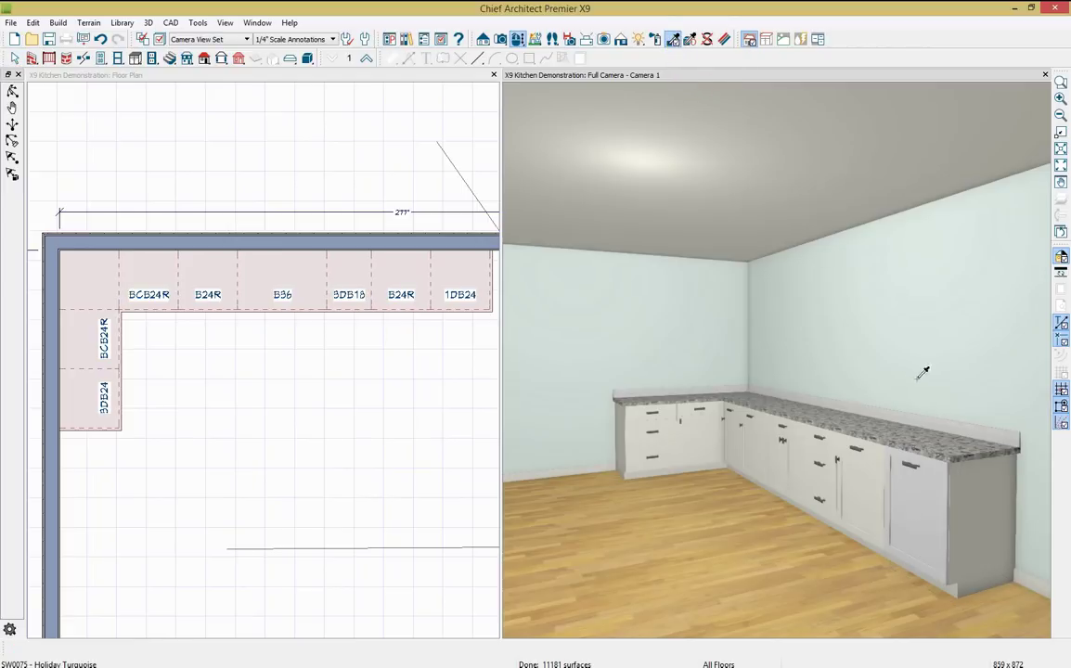
left_click(991, 482)
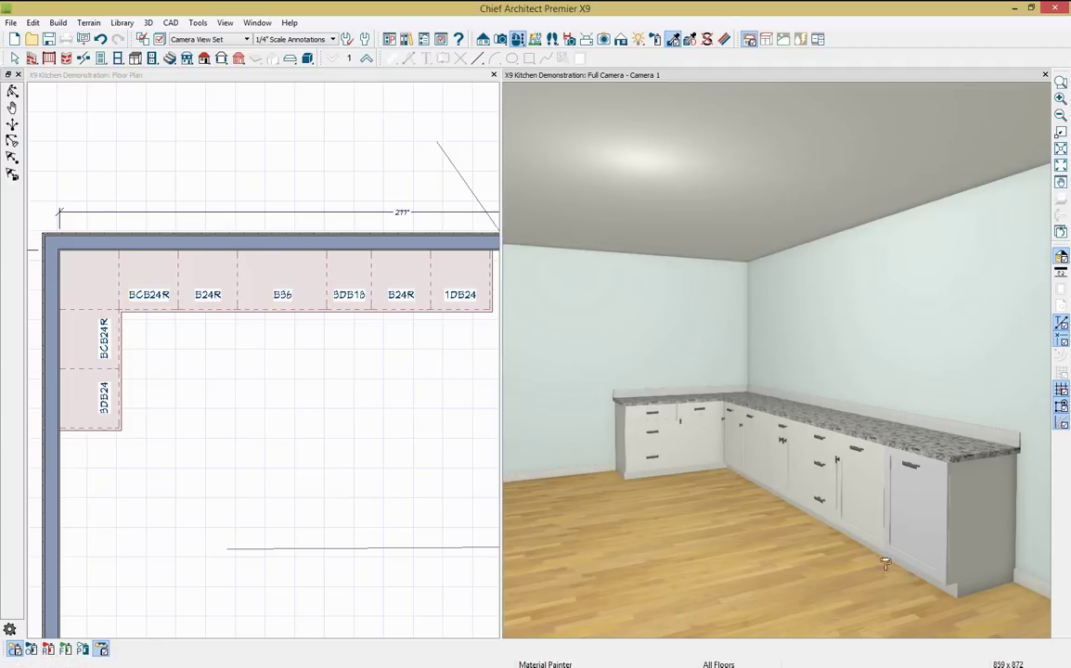
left_click(951, 506)
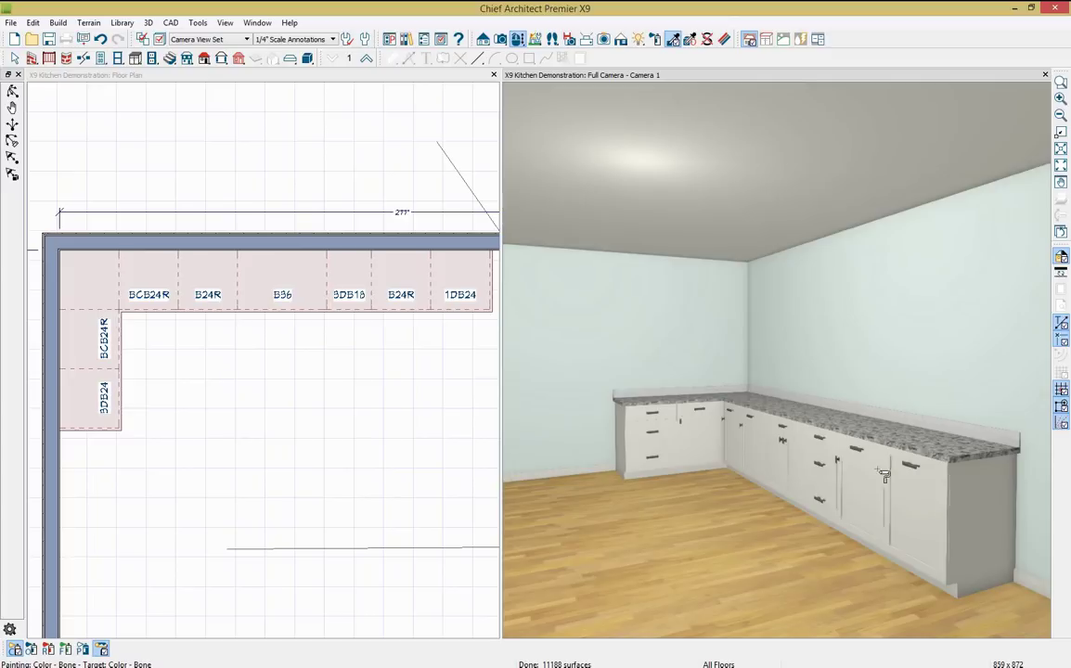
left_click(464, 295)
left_click(464, 295)
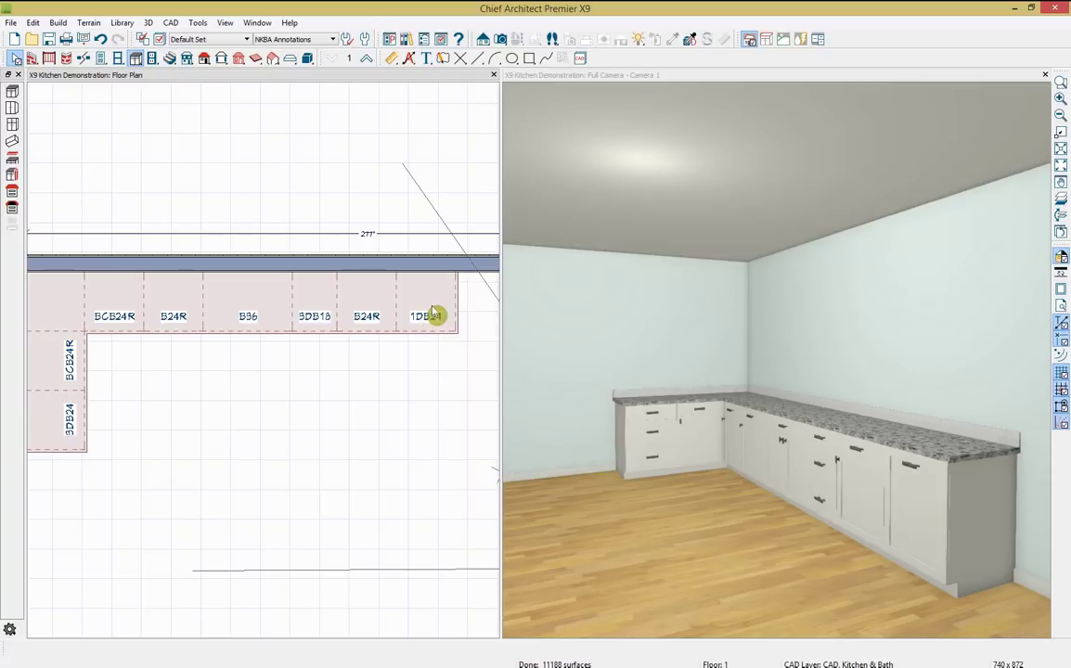
- Change cabinet 1DB24's label to the custom label PO24
left_click(428, 300)
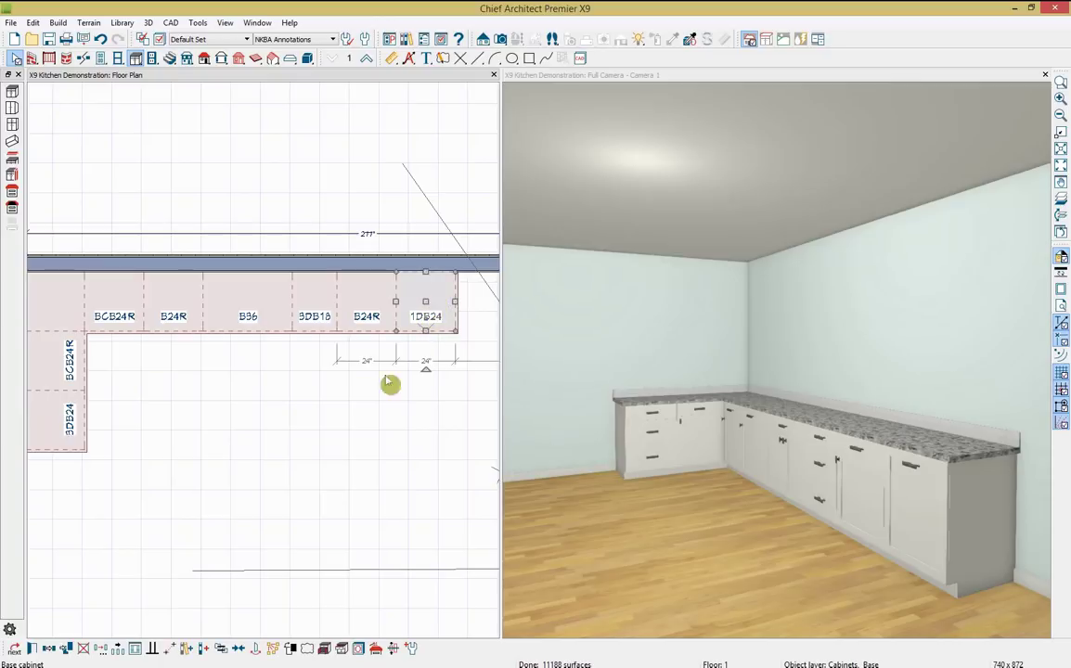
left_click(32, 648)
left_click(249, 192)
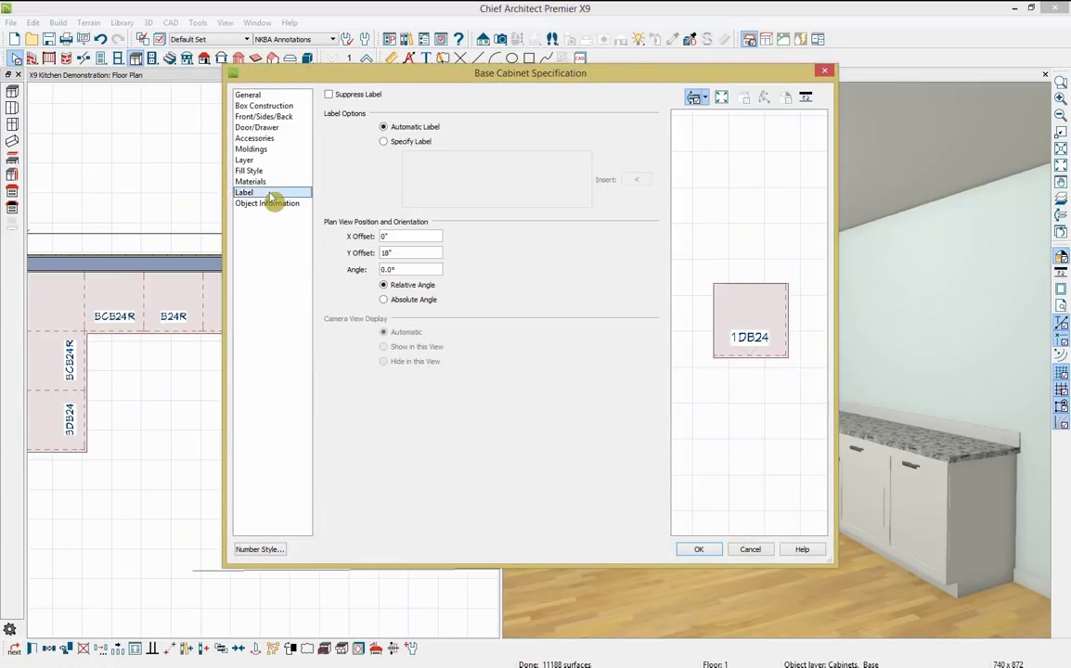
left_click(422, 143)
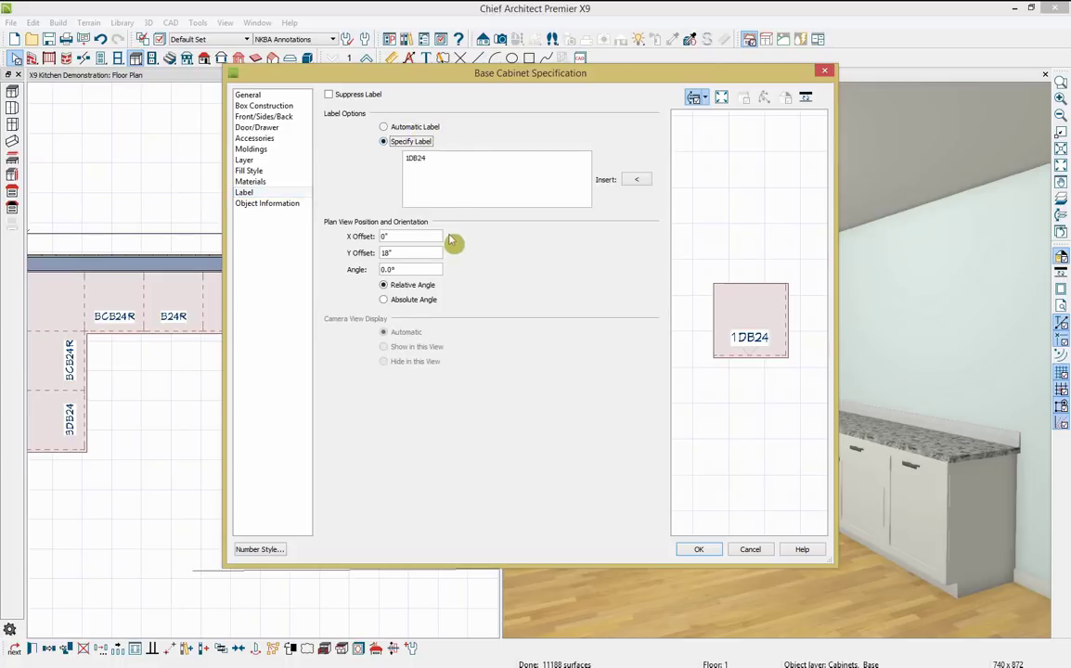
left_click(408, 158)
left_click_drag(414, 158, 394, 164)
type("PO")
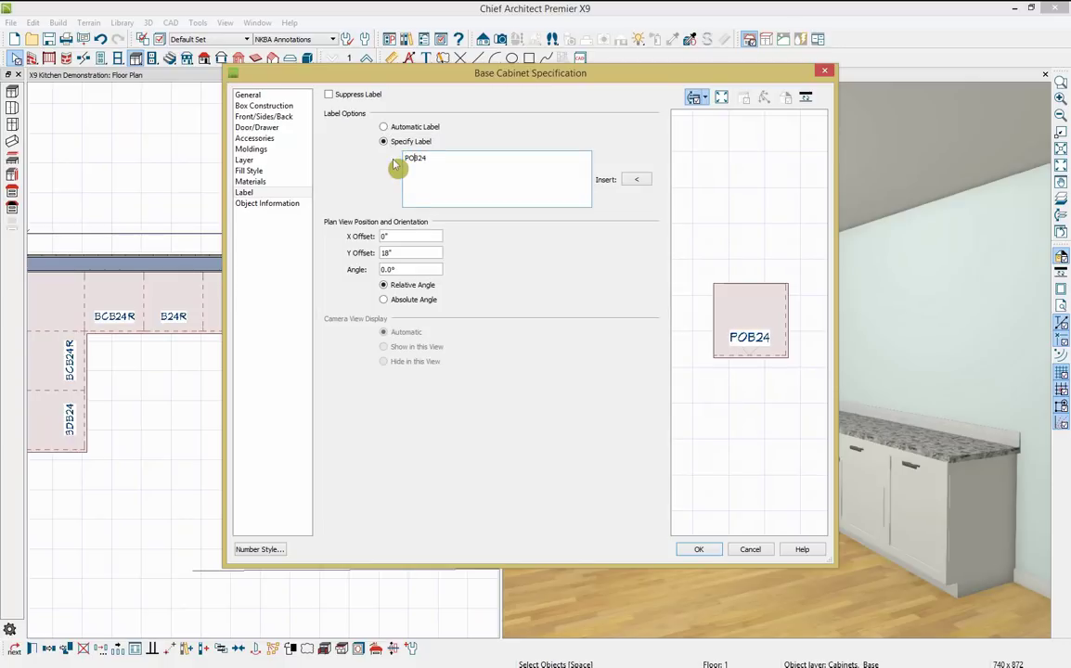
key("Delete")
left_click(698, 549)
left_click(454, 417)
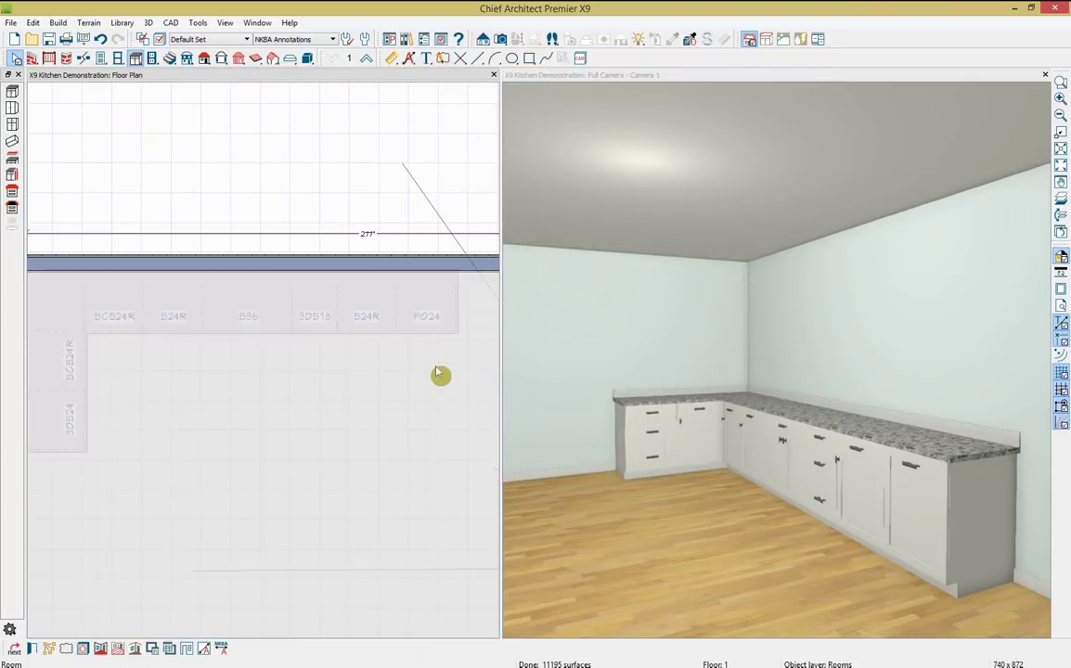
left_click(424, 292)
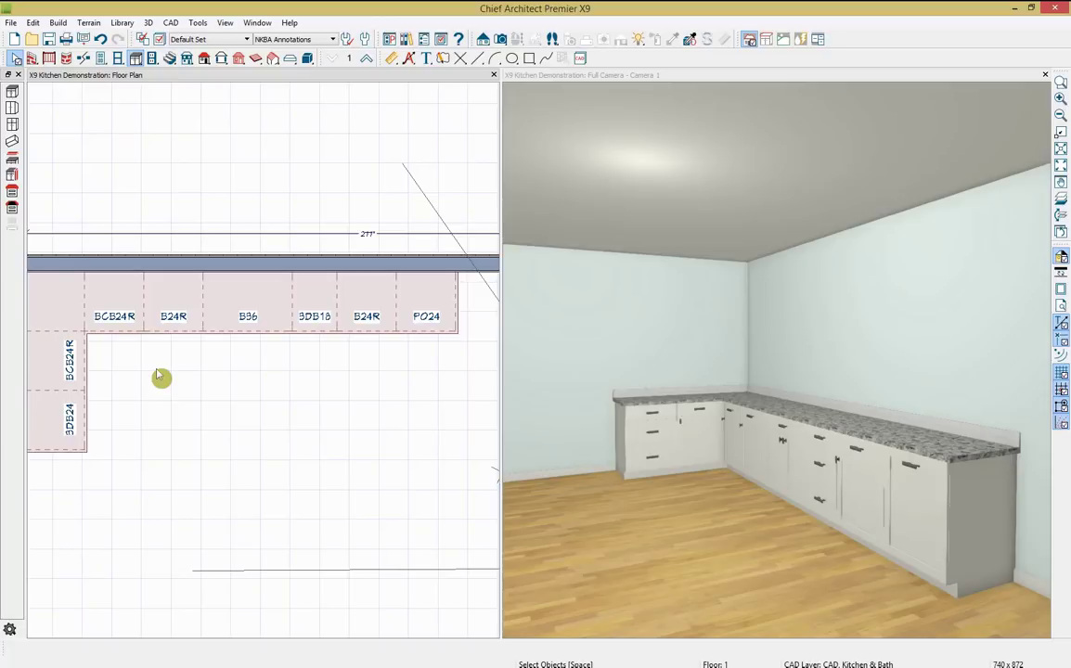
- Place a DCW2445R diagonal corner wall cabinet in the upper-left corner and select it
left_click(13, 110)
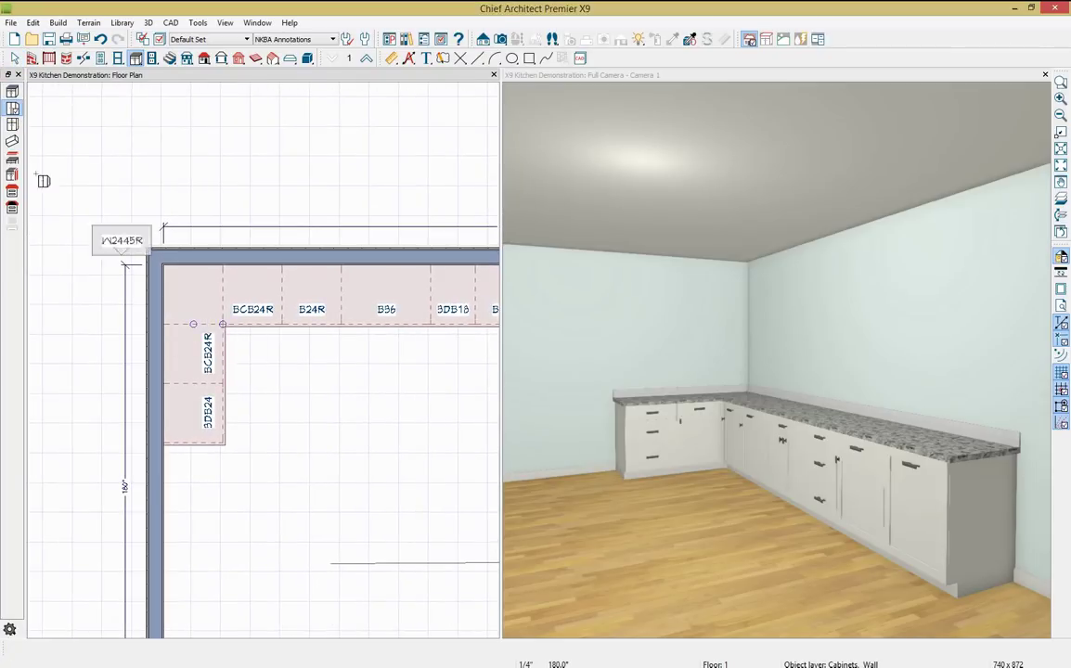
left_click(13, 110)
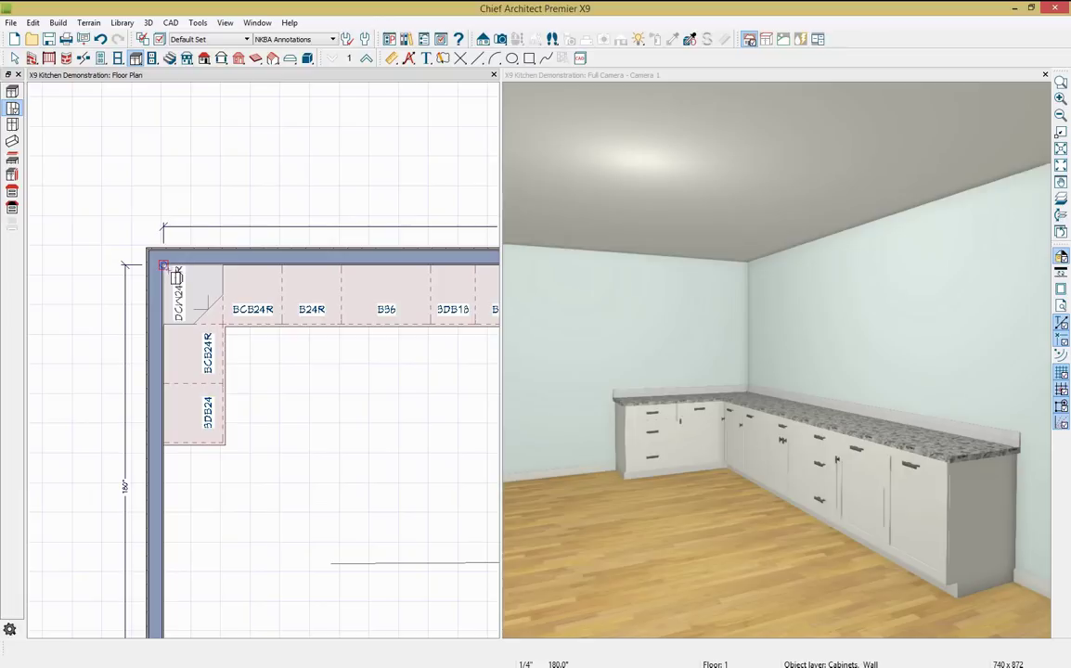
left_click(173, 276)
key("space")
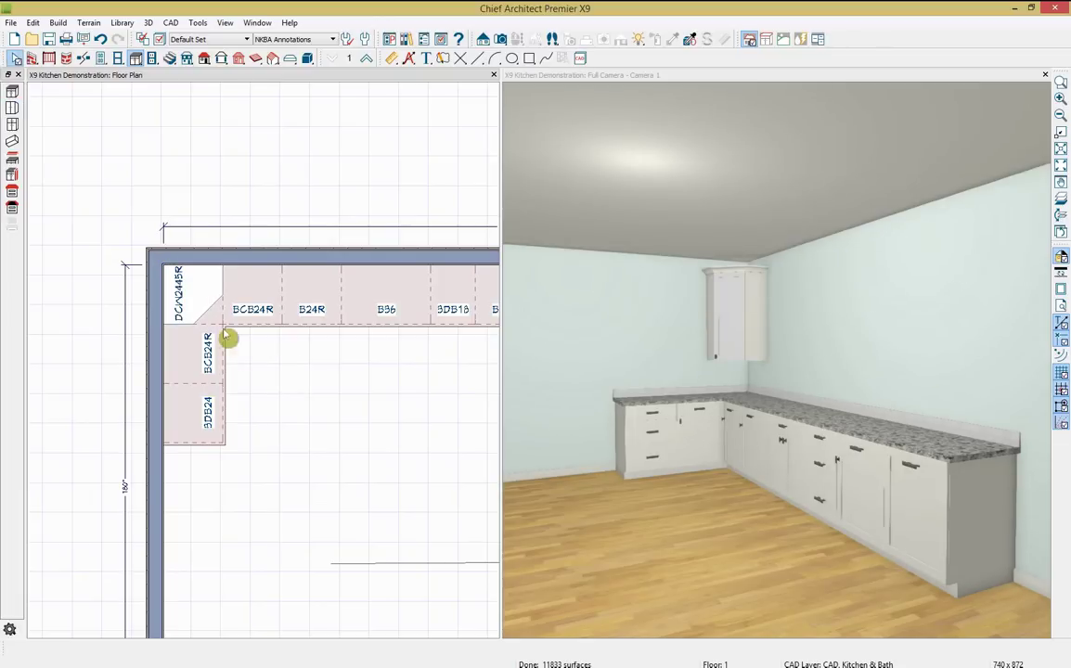
left_click(183, 274)
- Uncheck Diagonal so the corner unit becomes a square 24" x 24" CW2445R cabinet
left_click(31, 647)
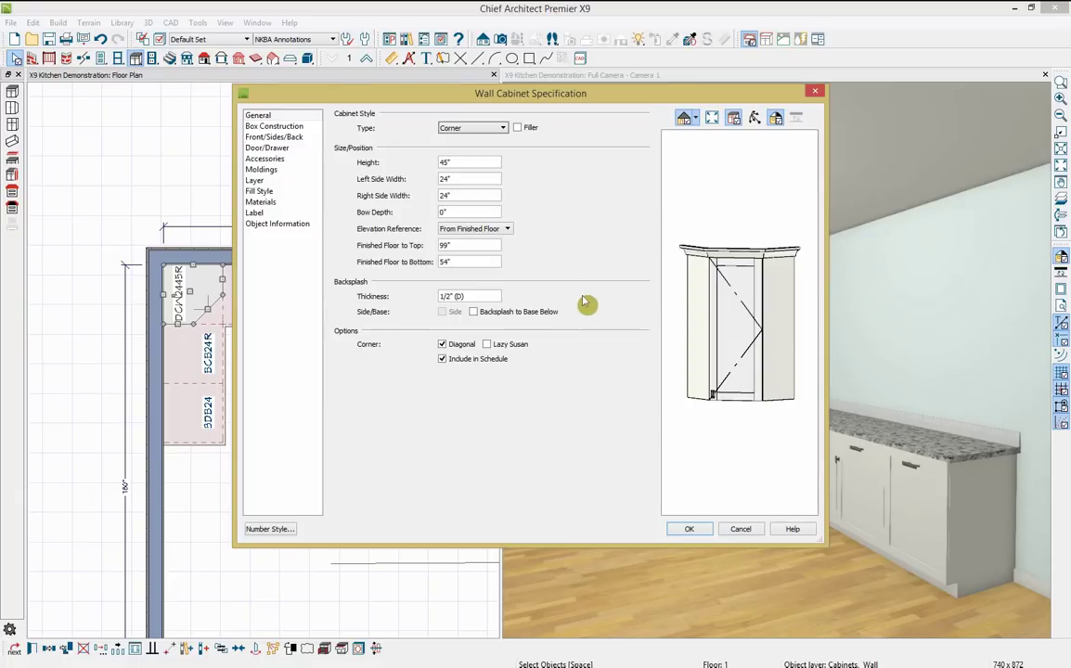
left_click(443, 345)
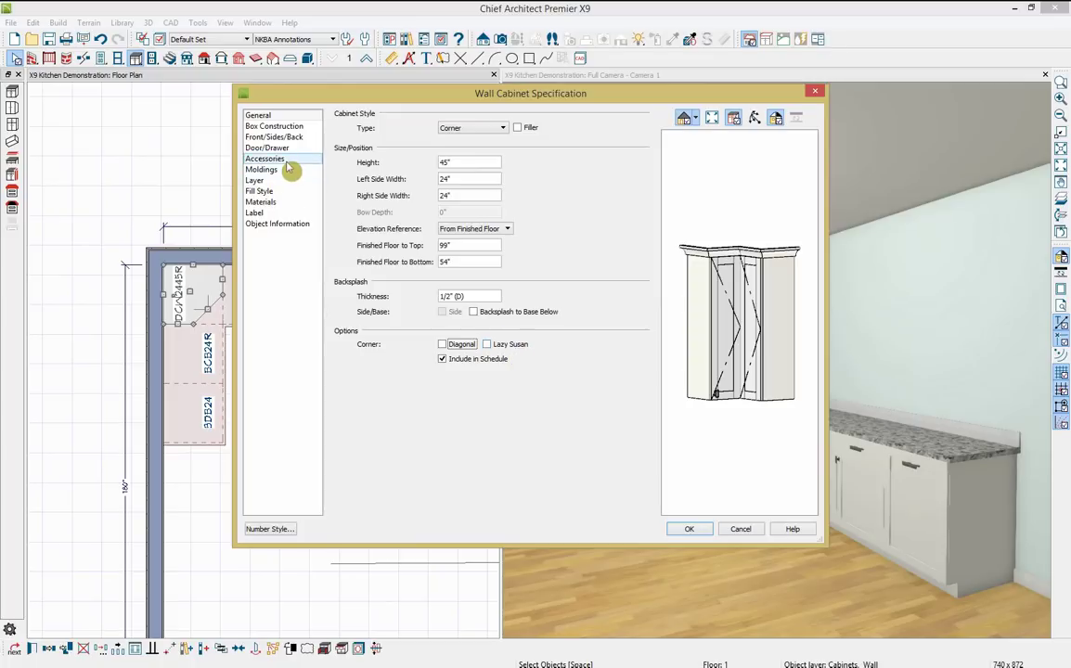
left_click(264, 147)
left_click(701, 532)
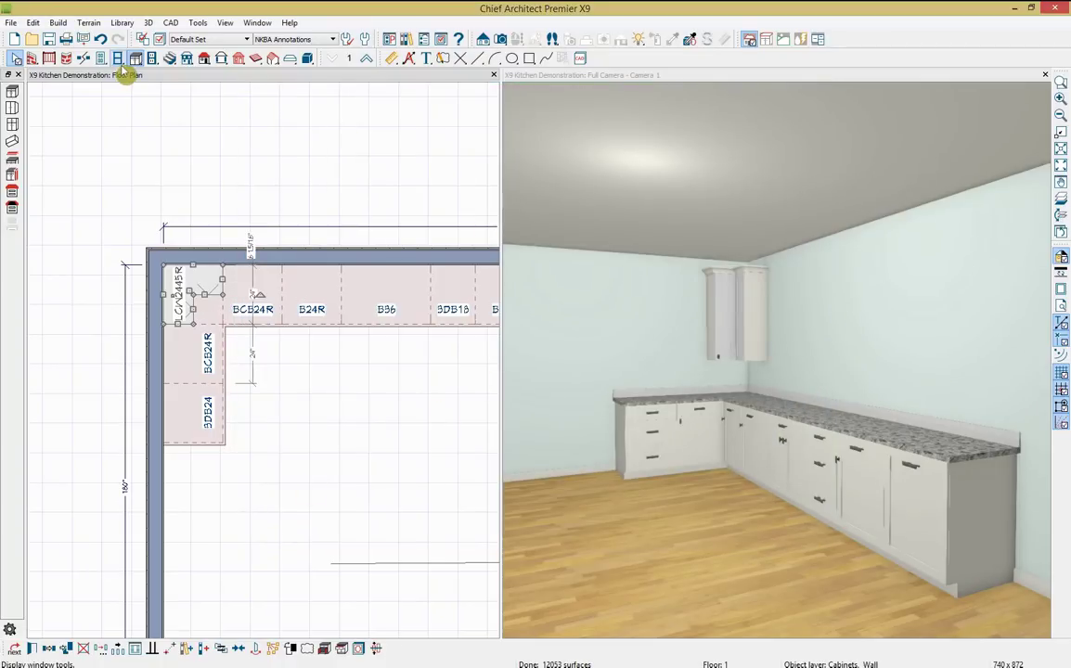
left_click(12, 108)
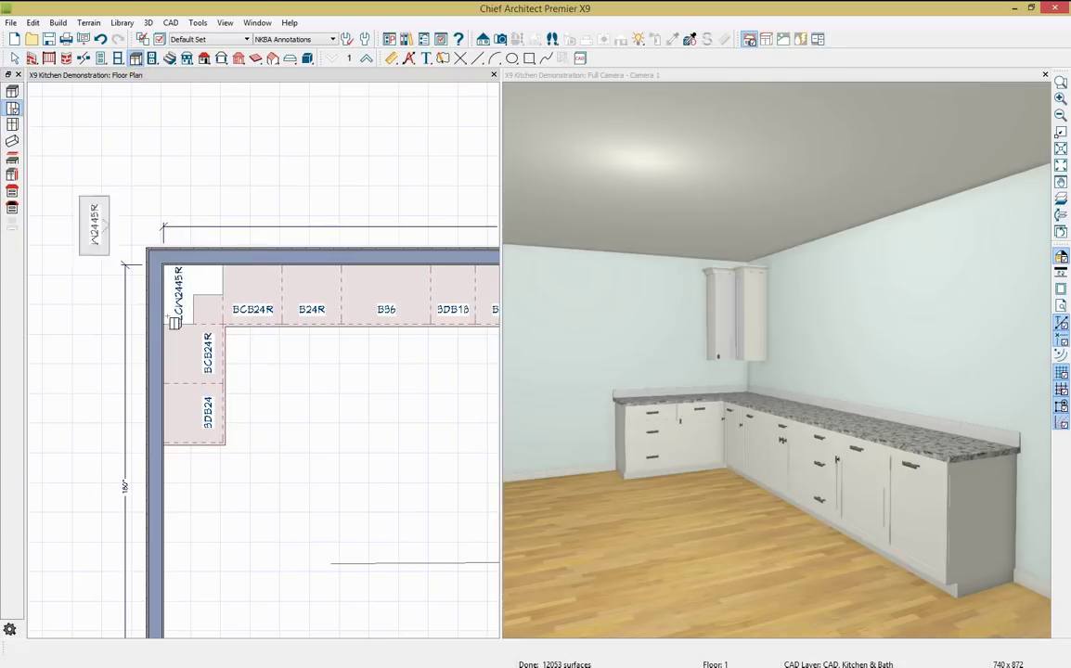
- Place three W2445R wall cabinets along the left and top walls
left_click(185, 352)
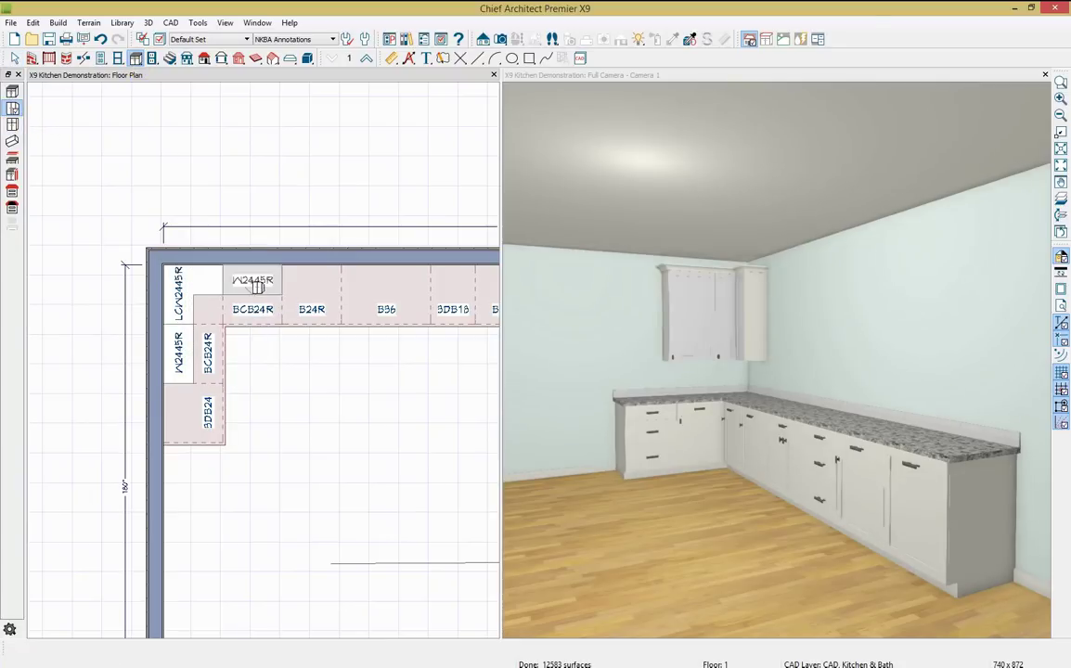
left_click(244, 278)
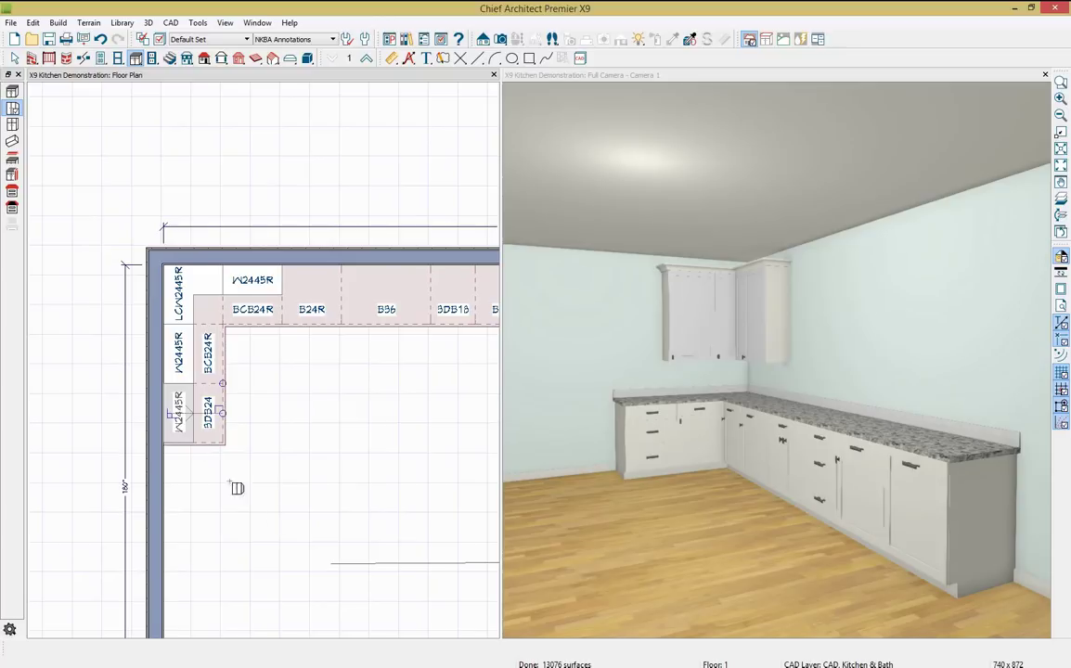
left_click(190, 415)
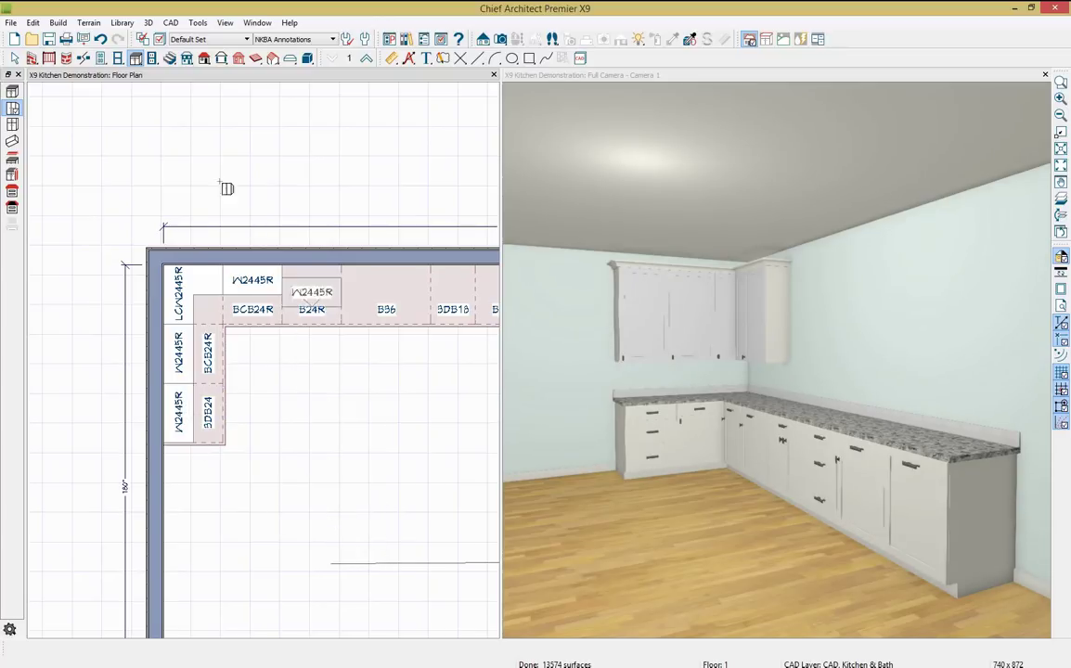
- Add a full-height cabinet on the left wall and stretch it to 36" wide
left_click(12, 126)
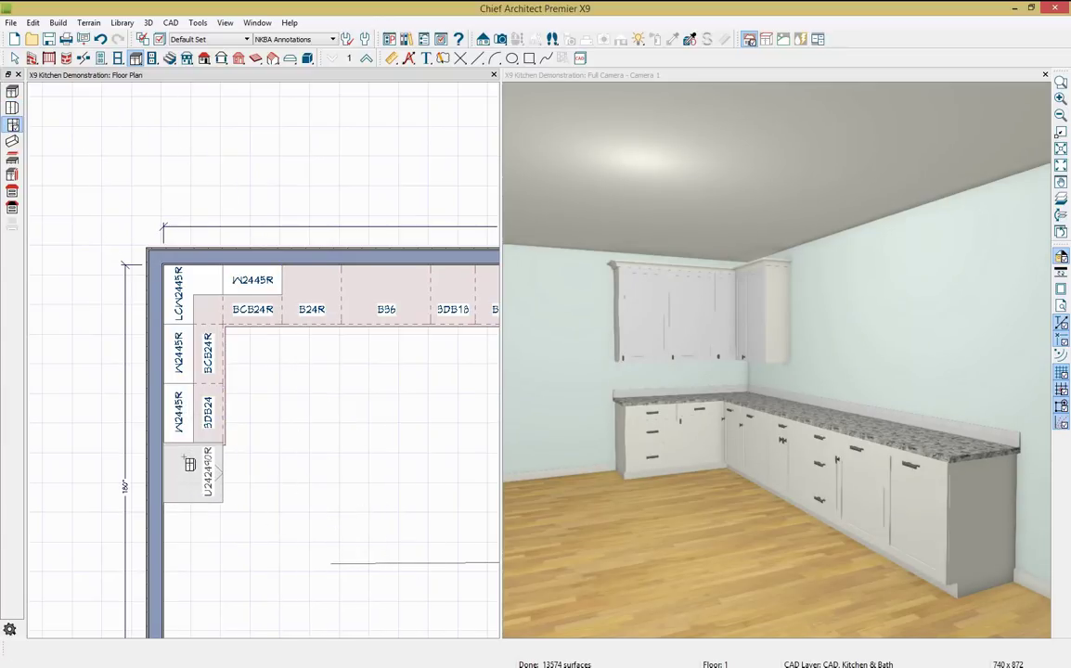
left_click(194, 478)
key("space")
left_click(194, 482)
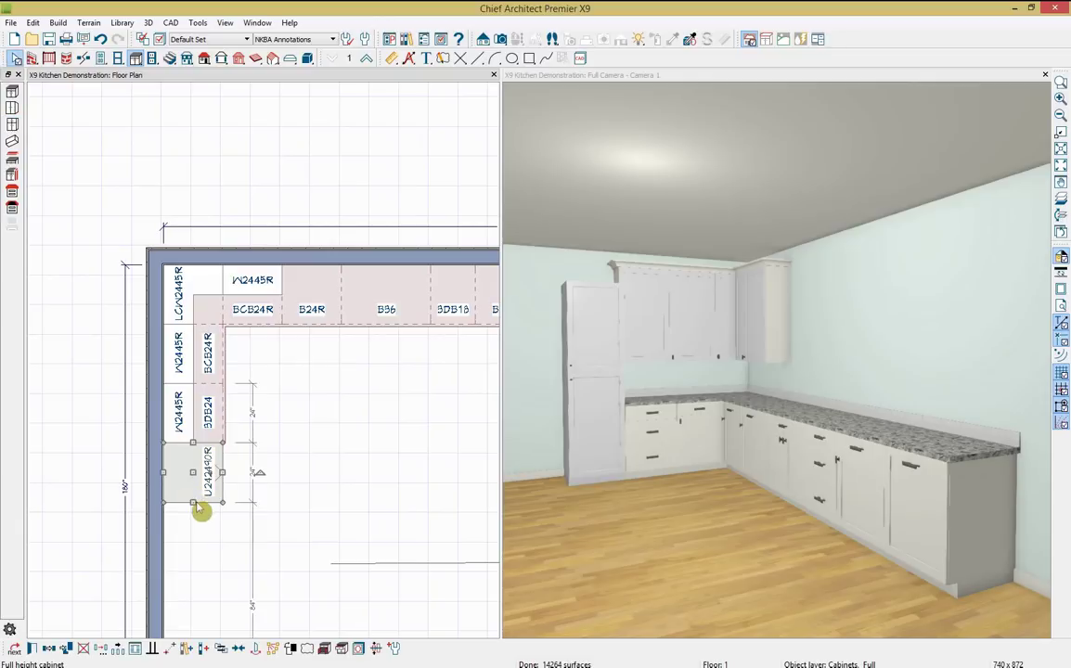
left_click_drag(192, 501, 190, 531)
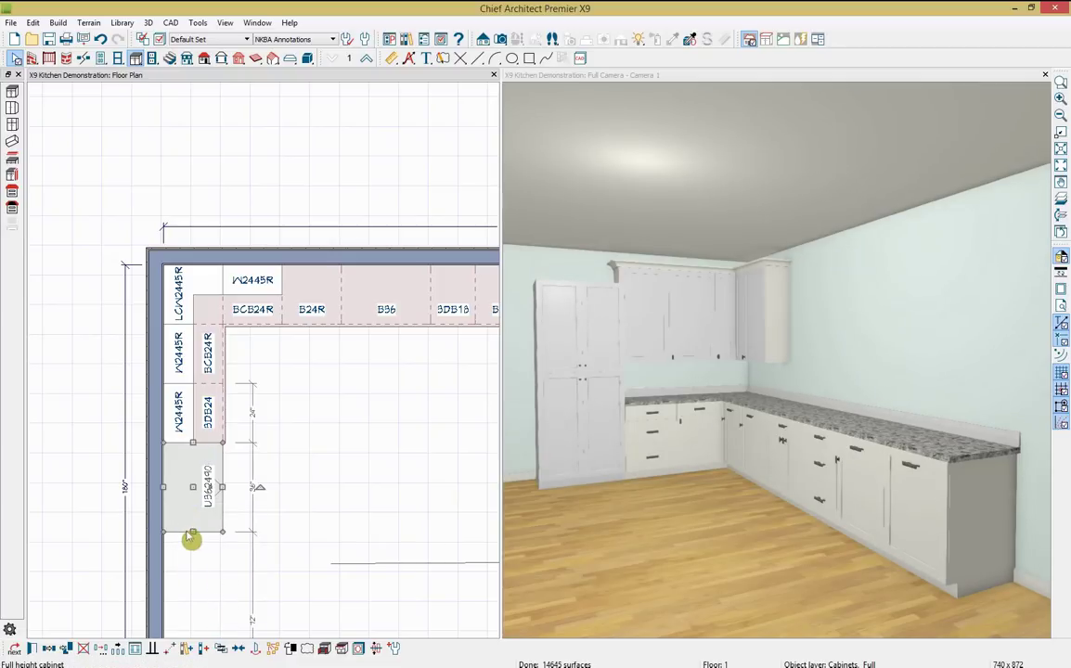
mouse_move(190, 532)
left_mouse_down()
mouse_move(192, 512)
mouse_move(193, 537)
left_mouse_up()
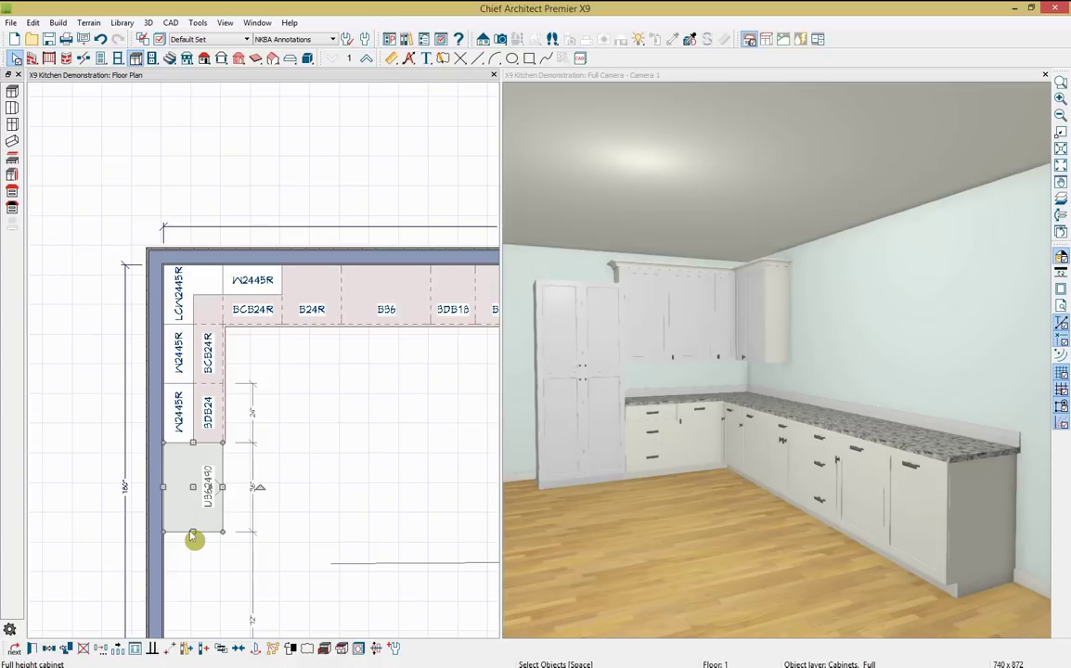
- Set the tall cabinet's height to 99" and start adding a new molding profile
double_click(192, 536)
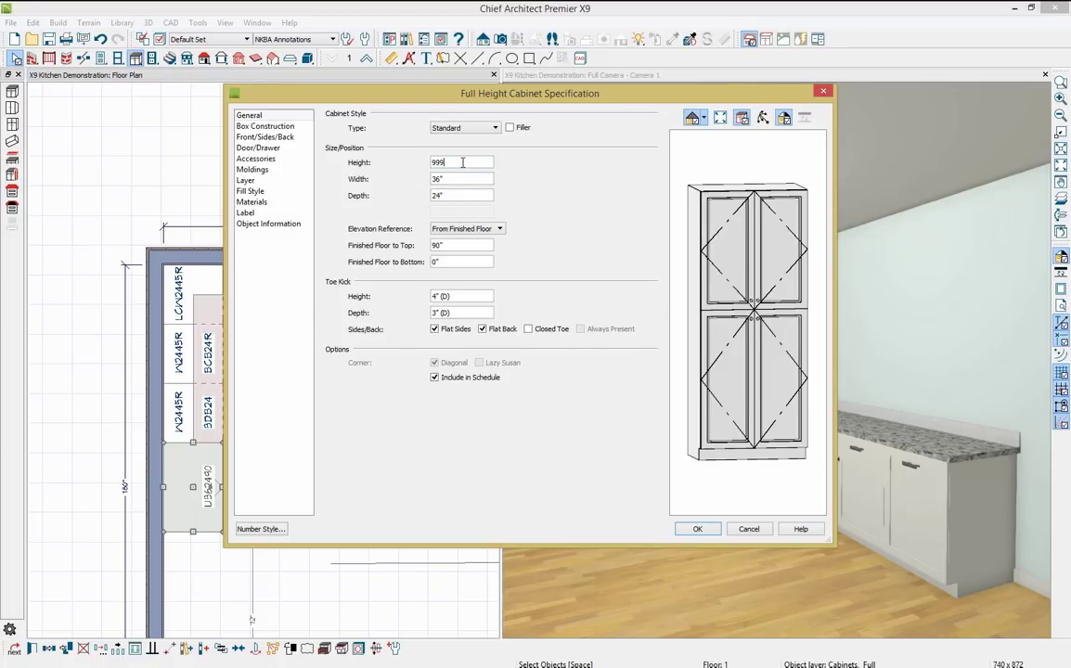
key("Tab")
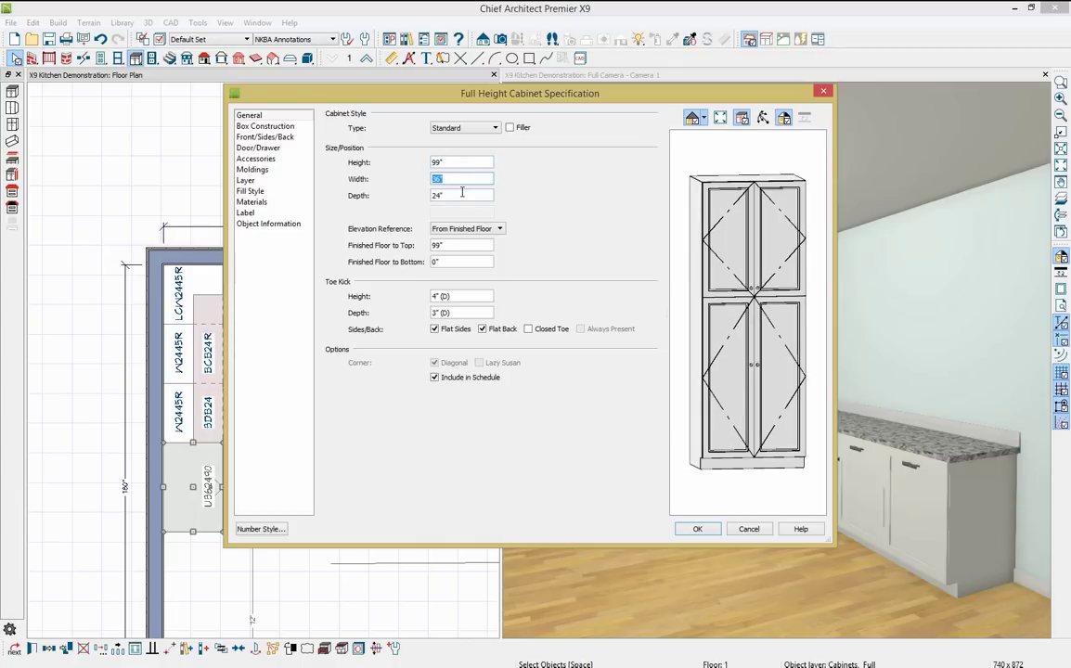
left_click(281, 137)
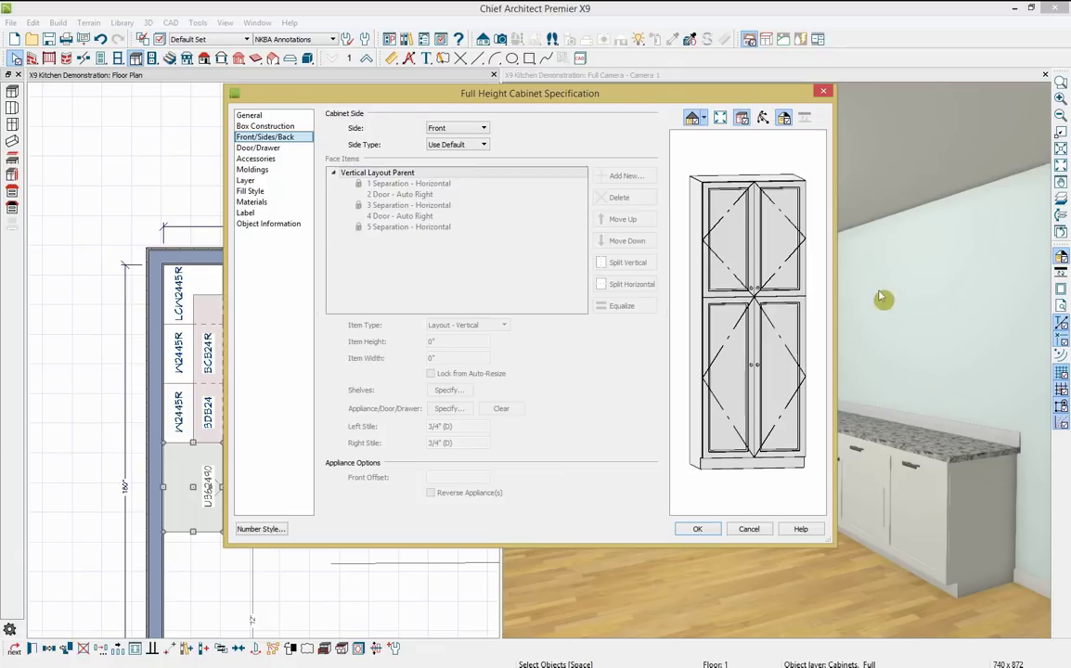
left_click(263, 149)
left_click(277, 170)
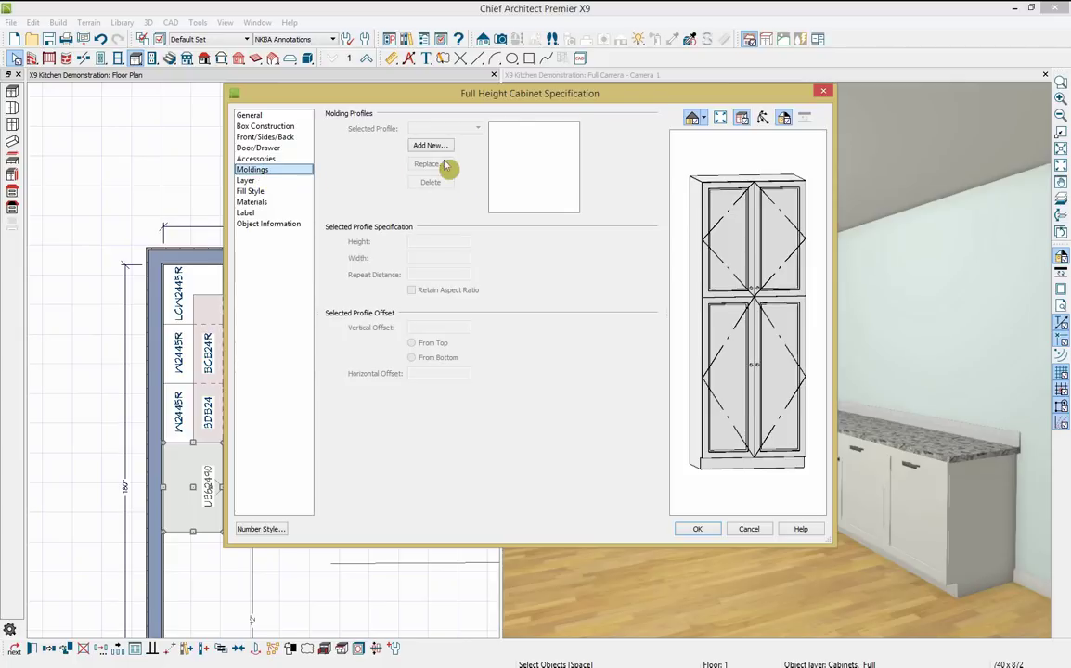
left_click(408, 146)
- Choose the CA-16 profile from Core Catalogs > Architectural > Molding > Crown Molding
left_click(384, 221)
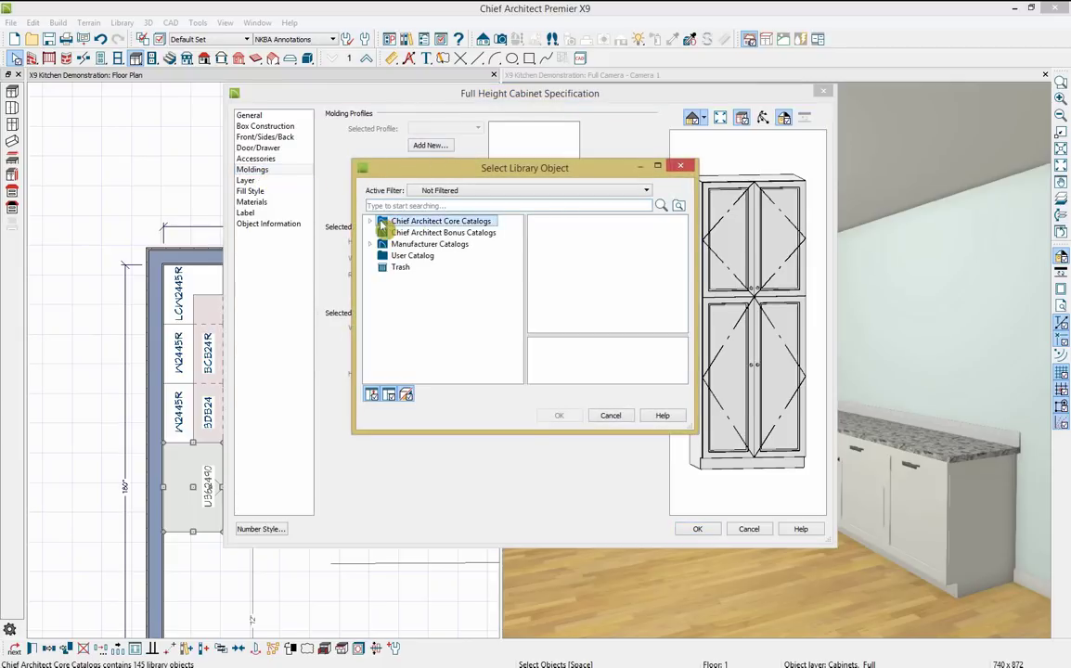
double_click(382, 222)
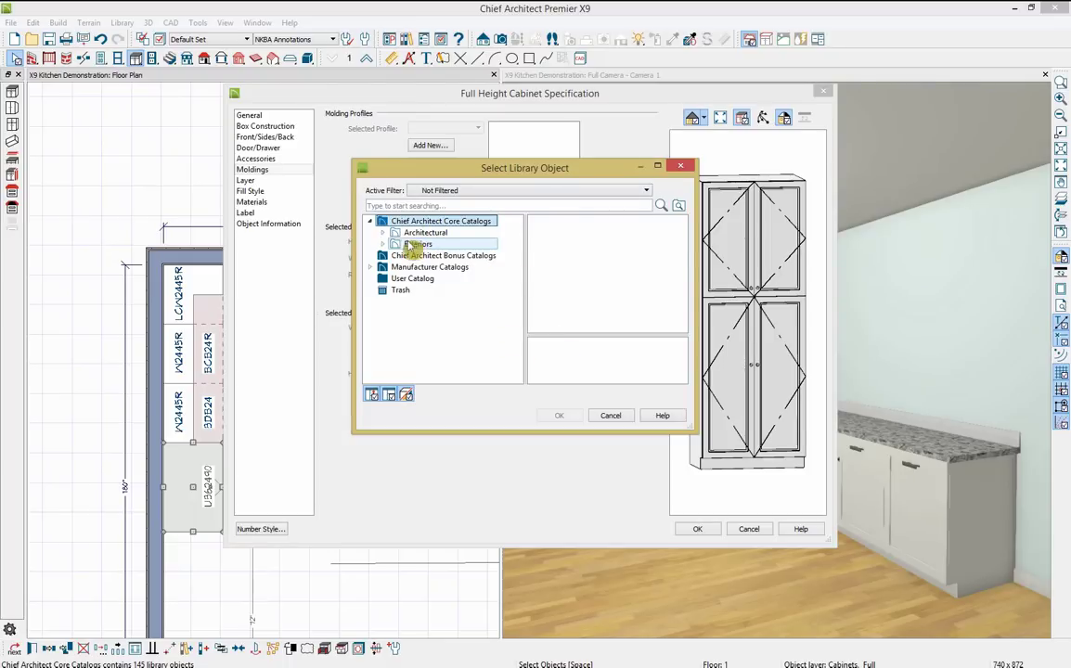
left_click(383, 233)
left_click(396, 245)
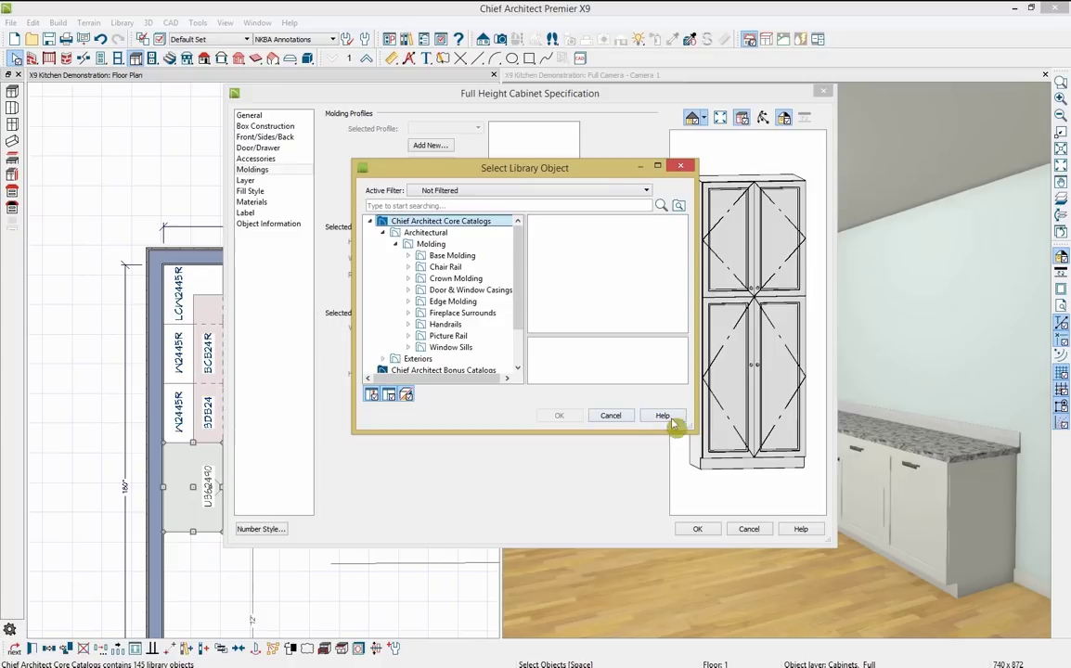
left_click_drag(693, 430, 768, 485)
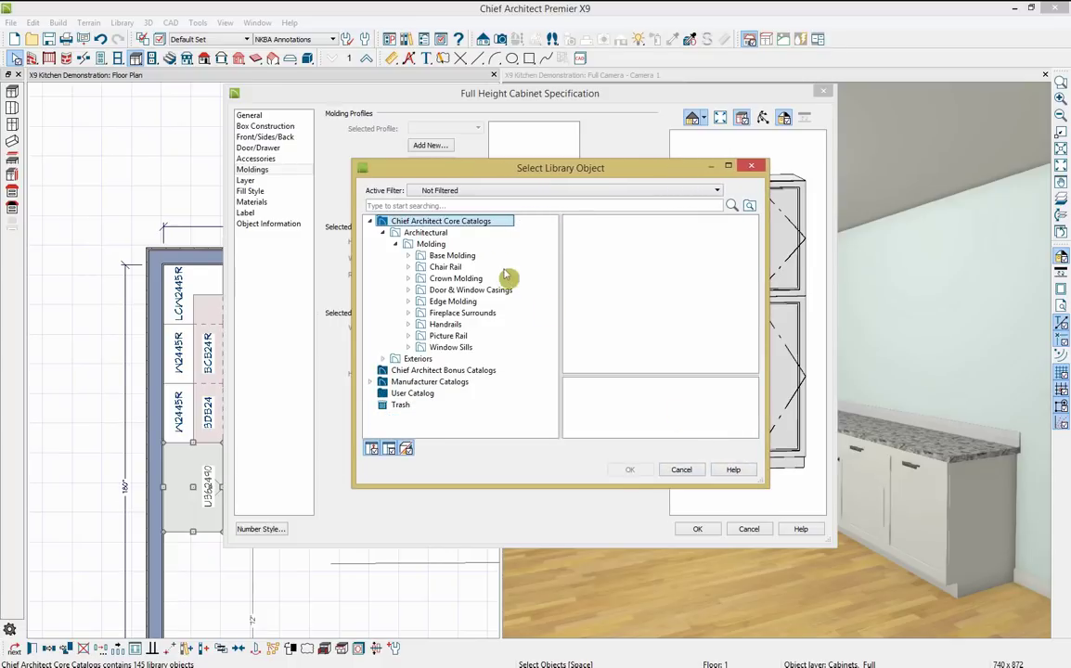
left_click(466, 278)
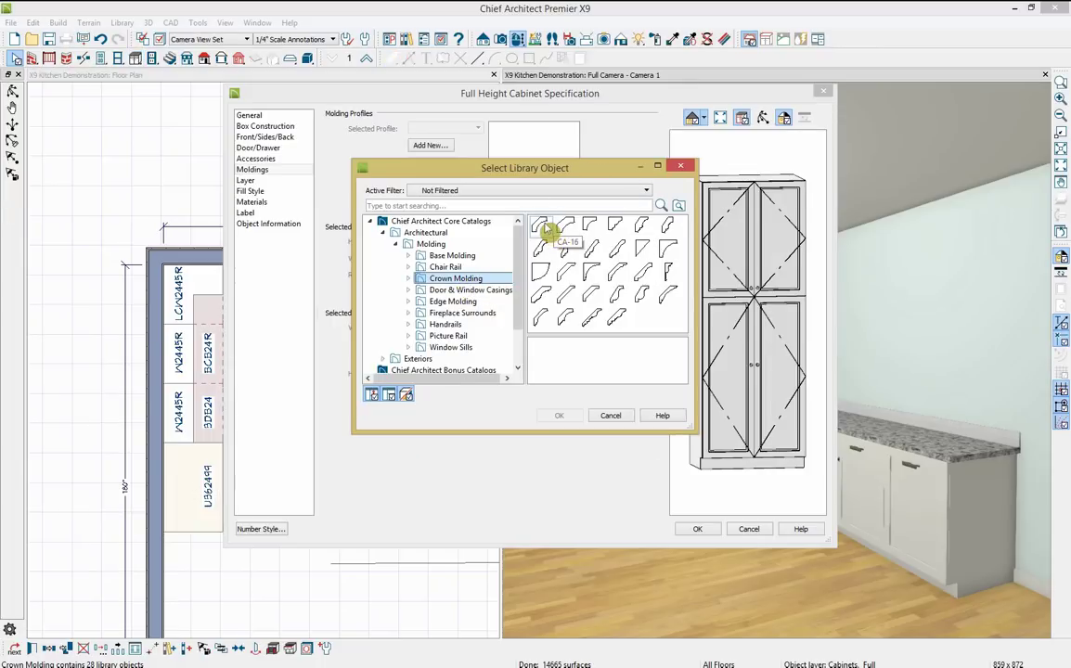
left_click(544, 228)
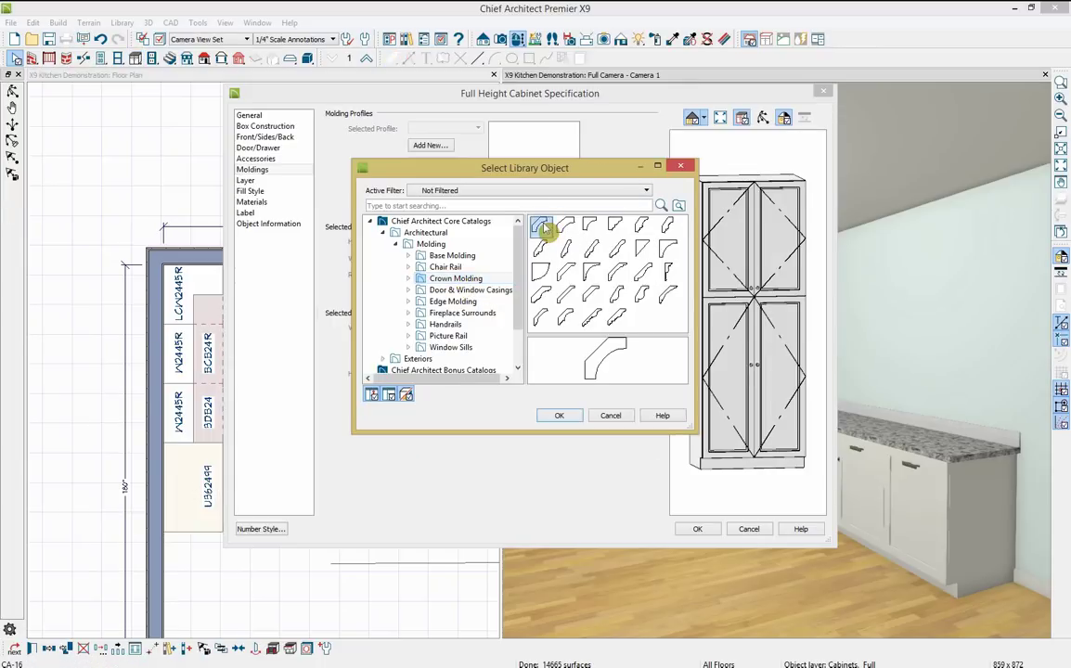
left_click(558, 417)
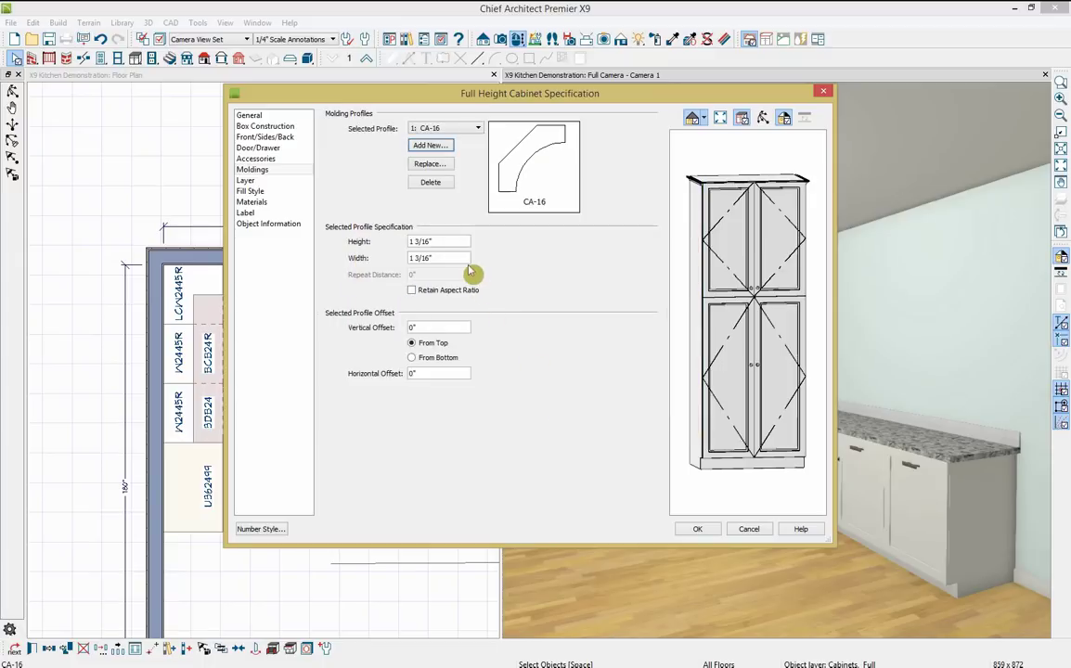
- Size the CA-16 crown molding 3" x 3" with a -3" vertical offset from top
left_click_drag(408, 242, 468, 242)
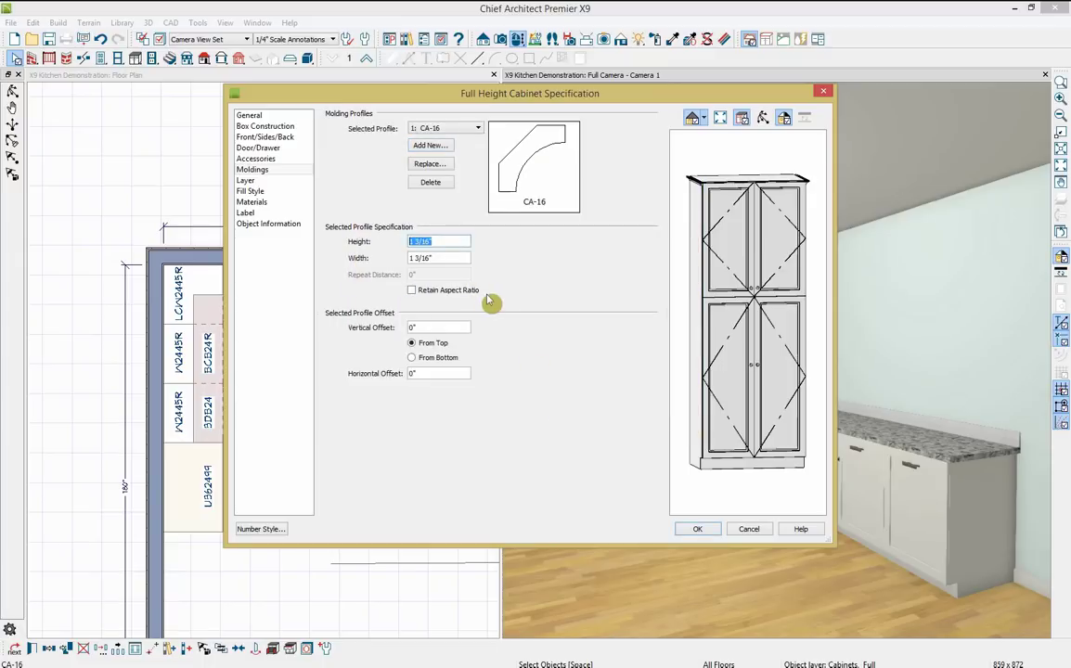
type("3")
key("Tab")
type("3")
key("Tab")
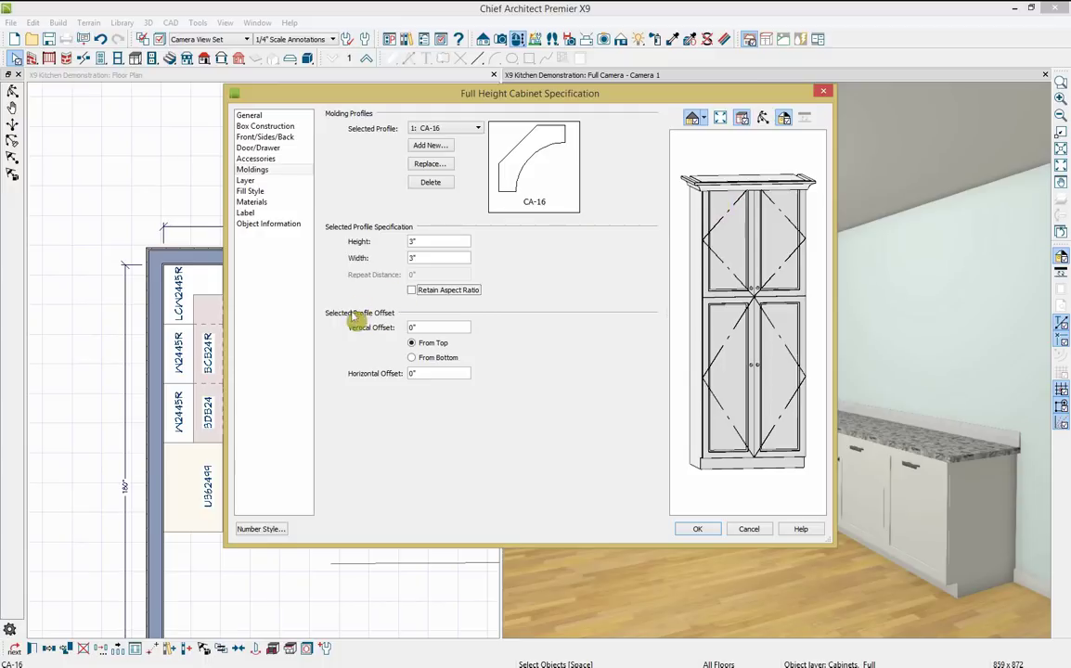
left_click(458, 326)
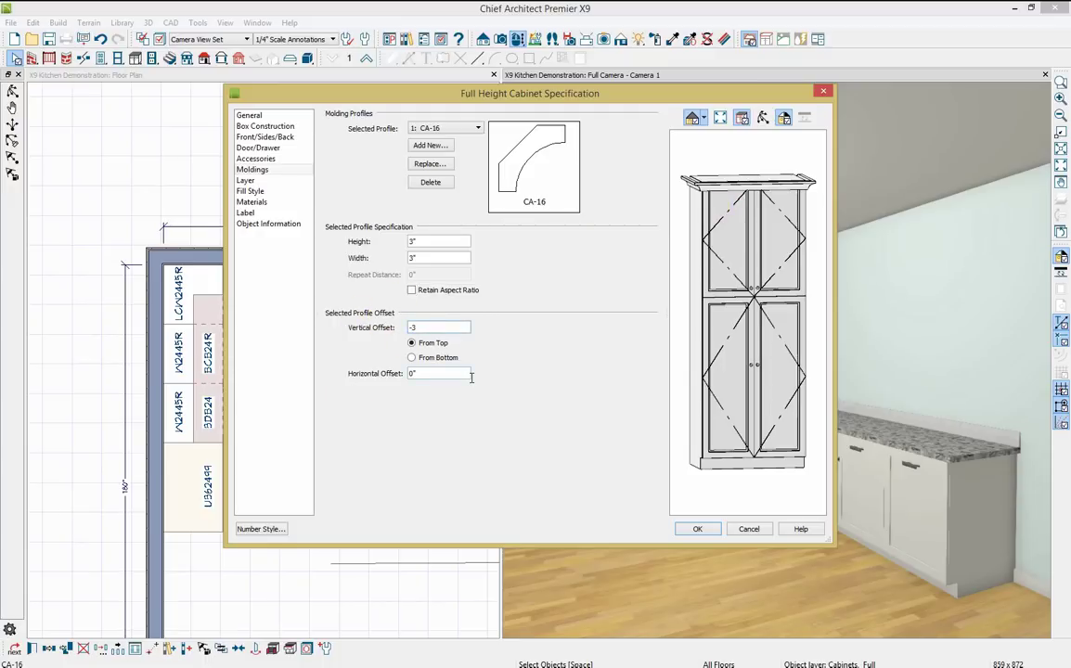
key("Tab")
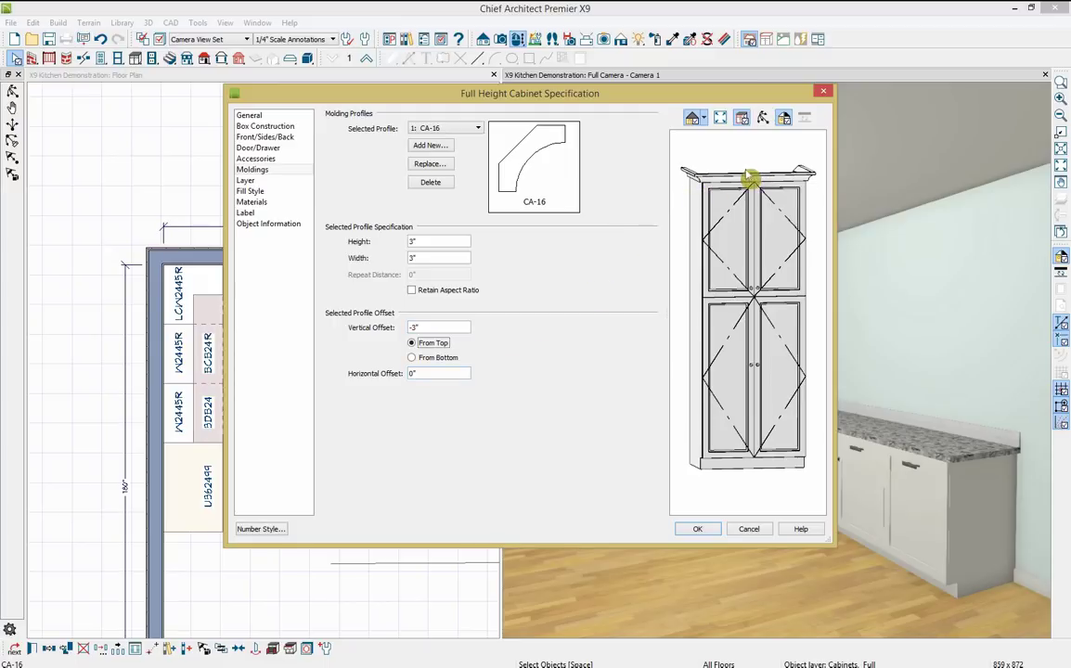
left_click(696, 530)
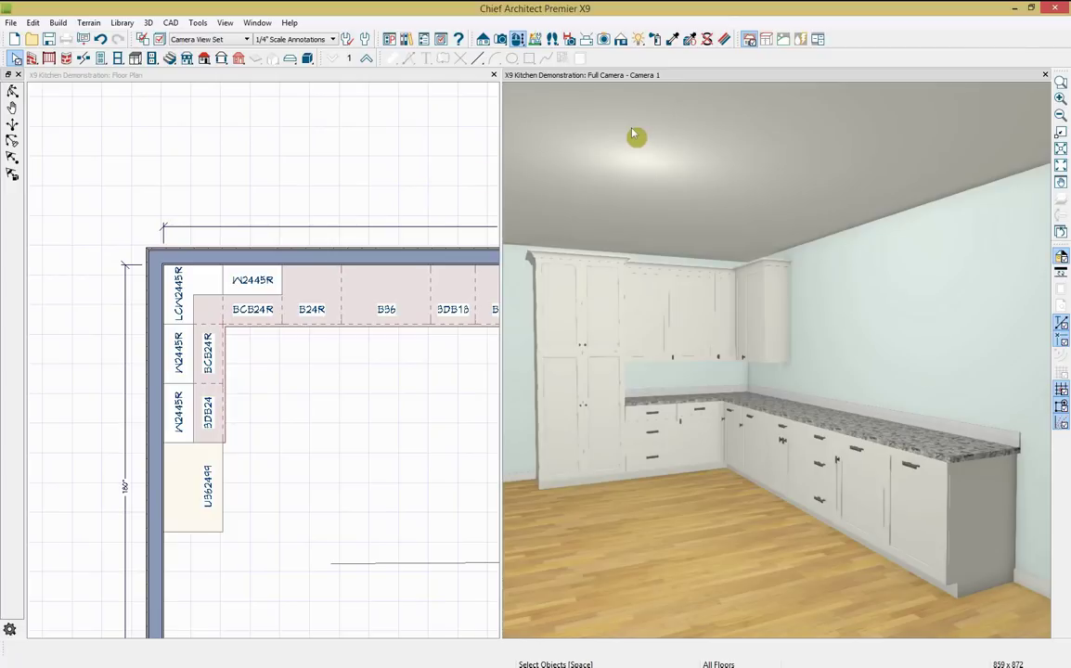
- Open a new blank plan beside the kitchen demonstration plan
left_click(16, 42)
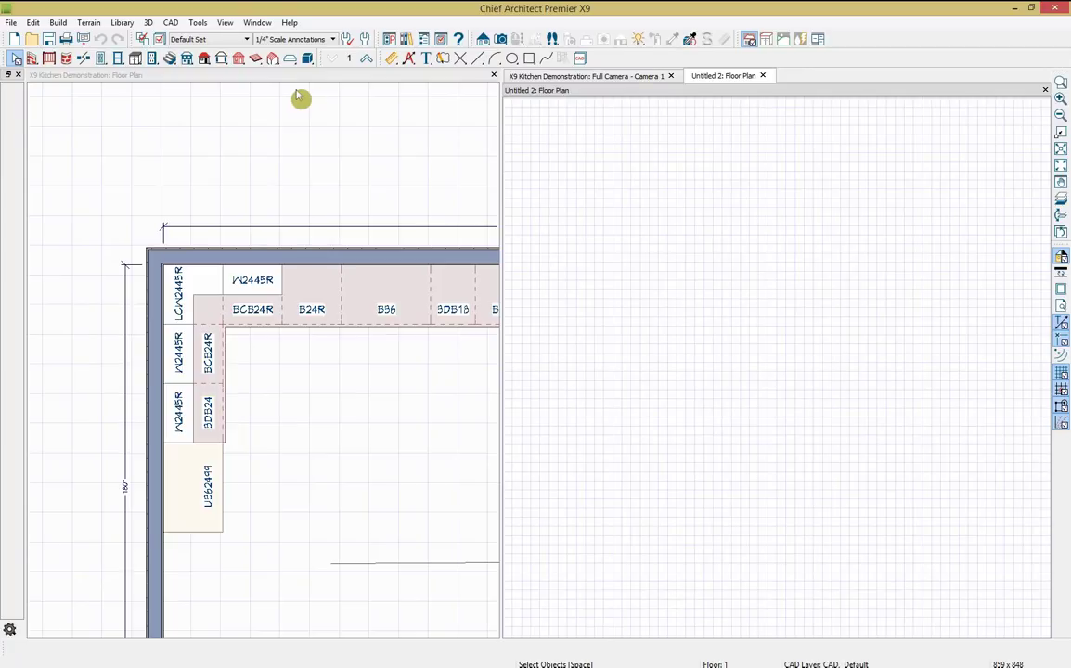
- Dock the kitchen plan as a tab, then drag an elevation line in the Untitled 2 floor plan
left_click_drag(130, 84, 418, 174)
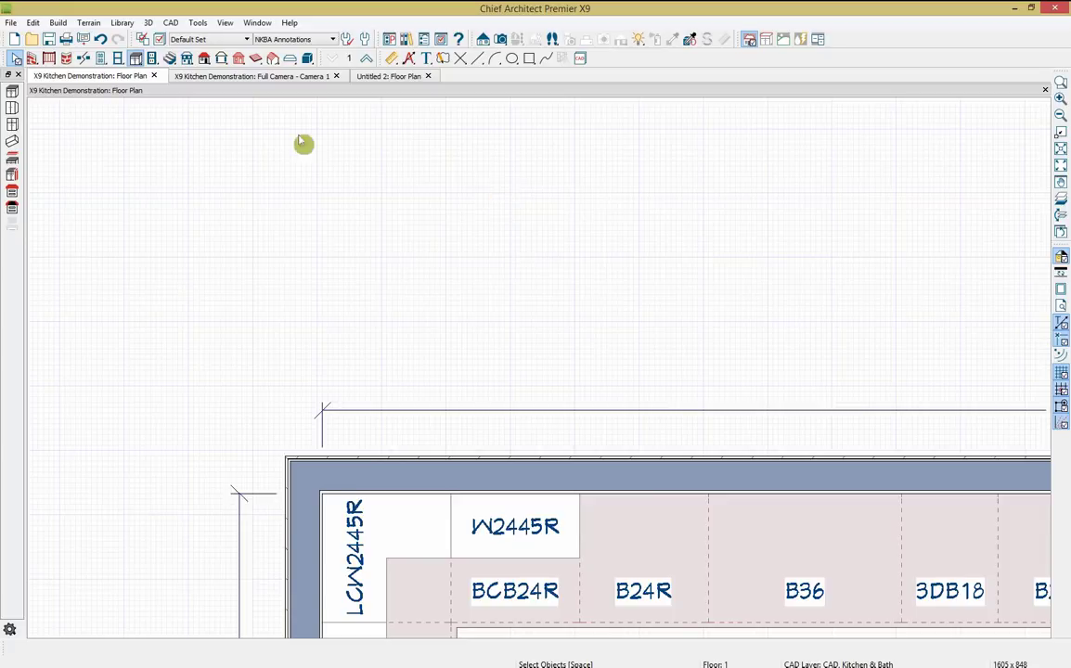
left_click(381, 76)
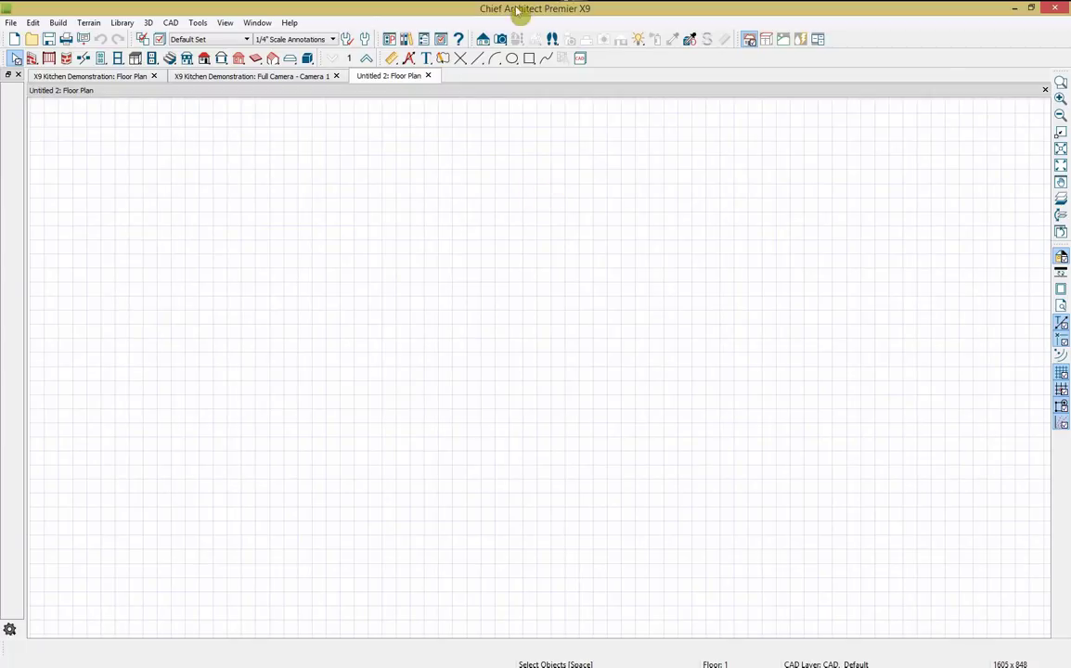
left_click(482, 39)
left_click_drag(458, 382, 459, 357)
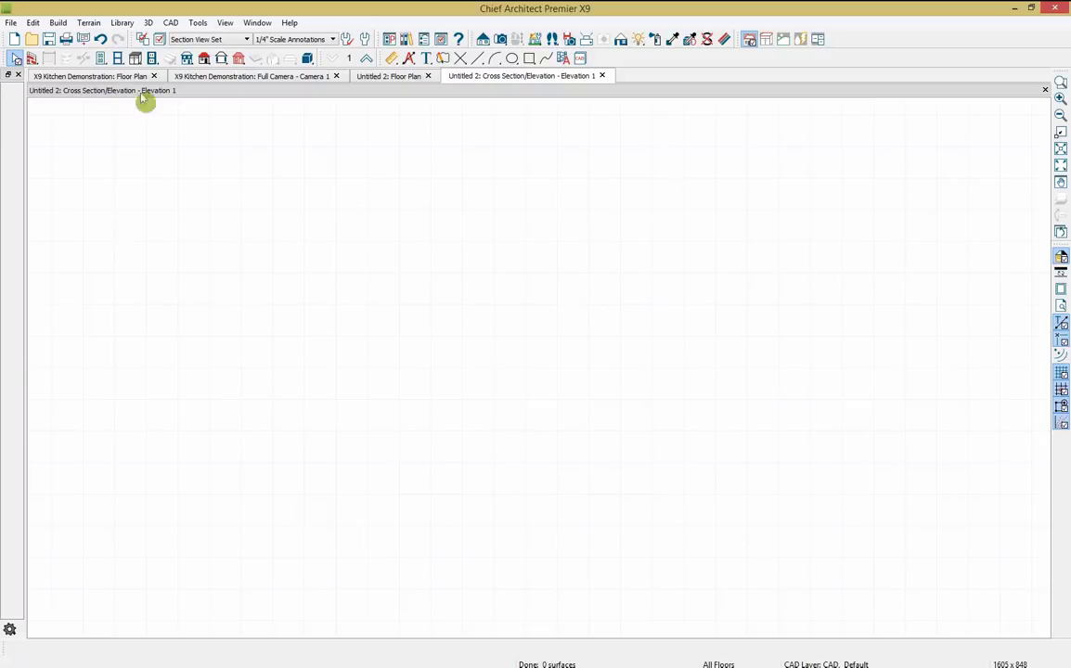
- Draw a rectangular polyline solid in the elevation and review its Concrete material
left_click(308, 59)
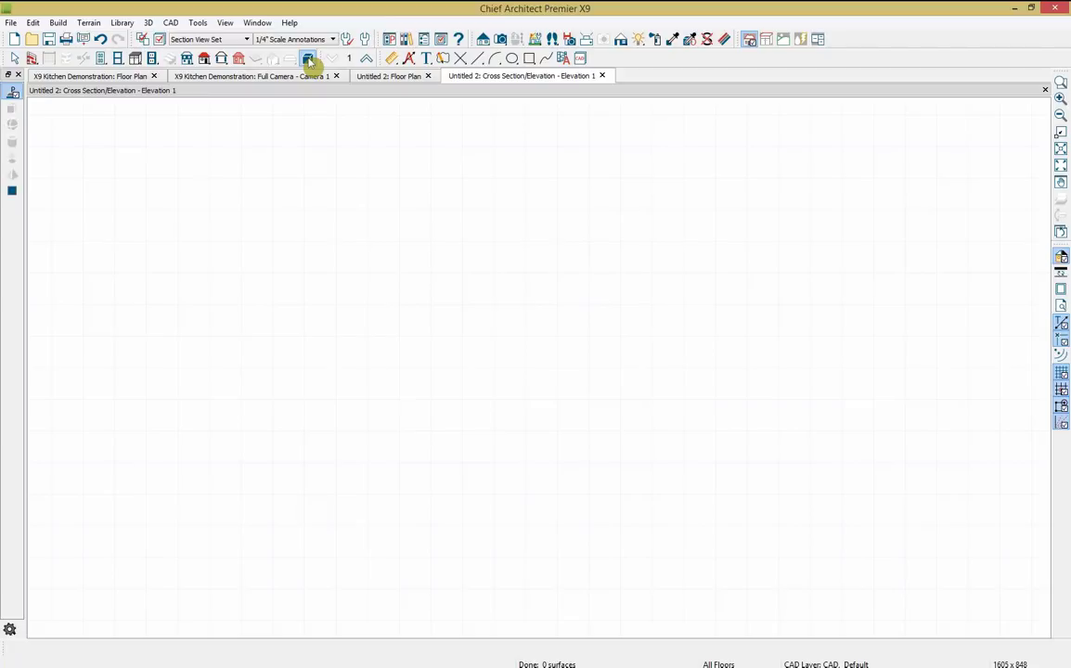
left_click(13, 93)
left_click_drag(300, 178, 599, 566)
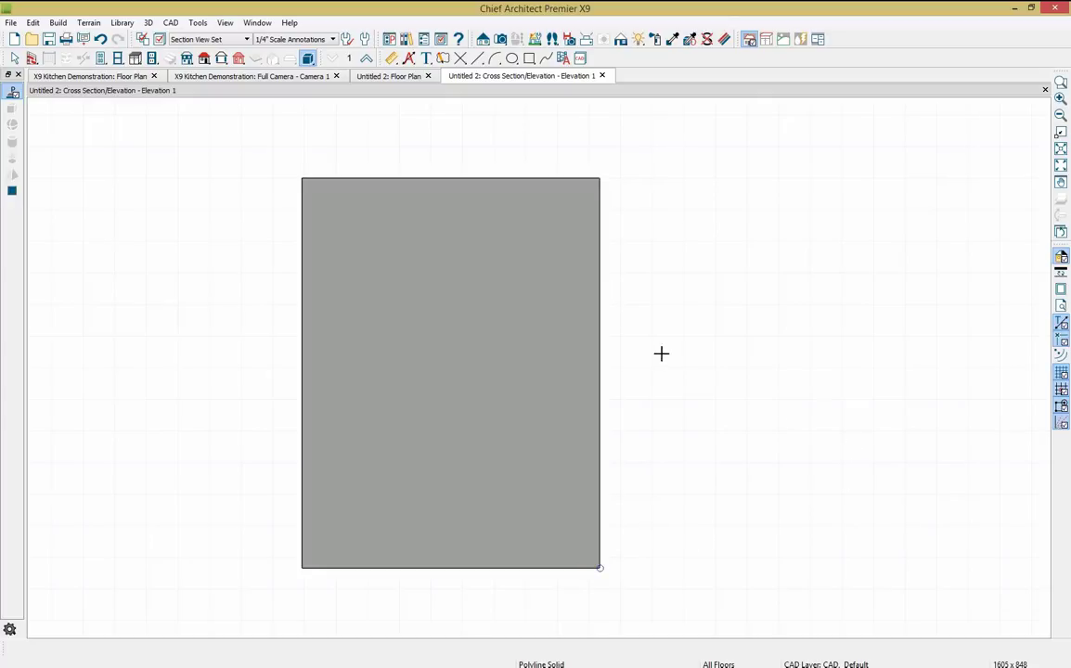
key("space")
double_click(578, 349)
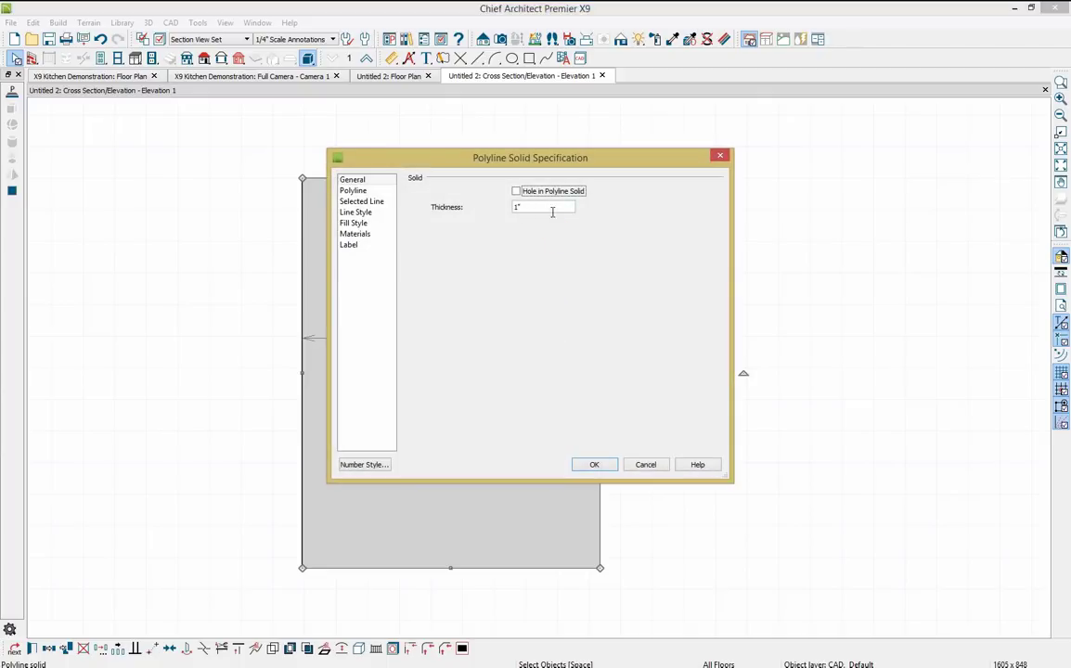
left_click(355, 234)
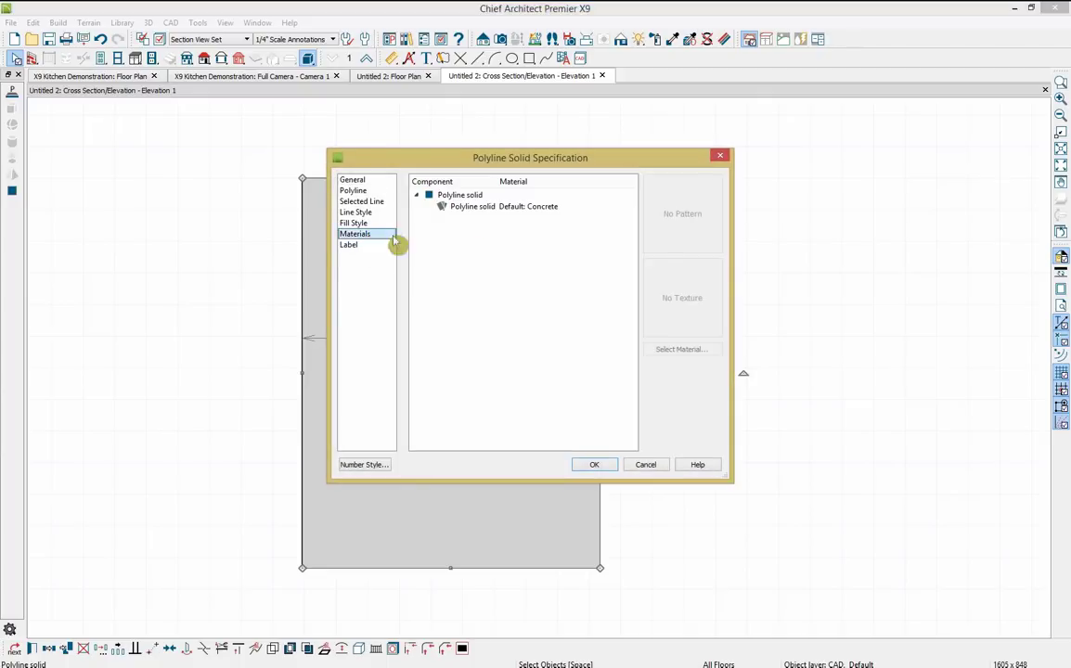
left_click(512, 207)
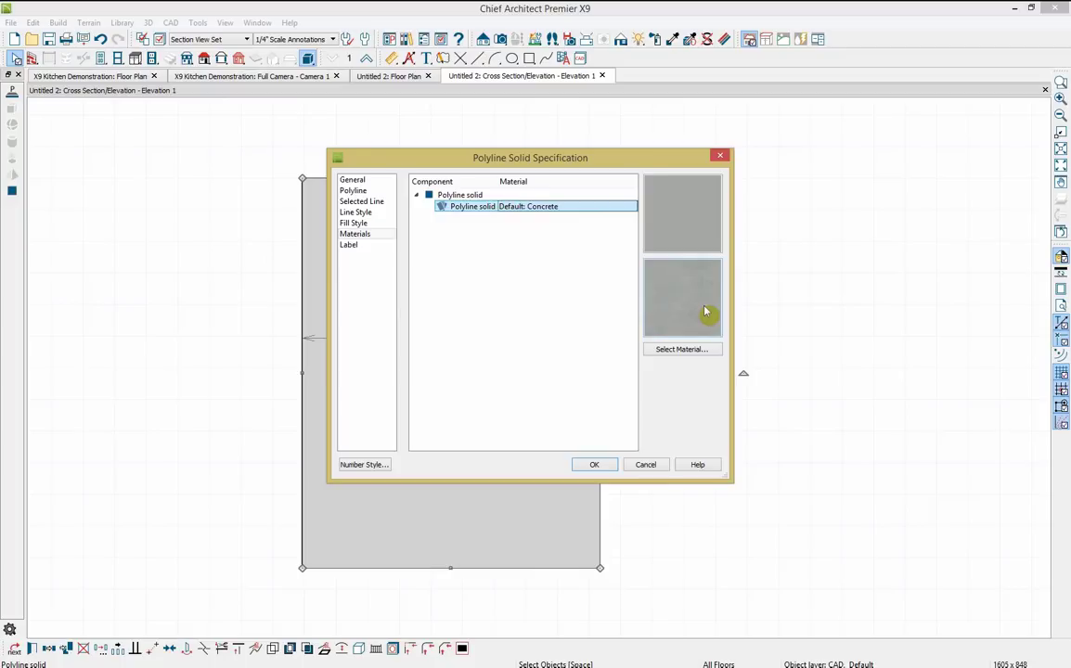
left_click(645, 465)
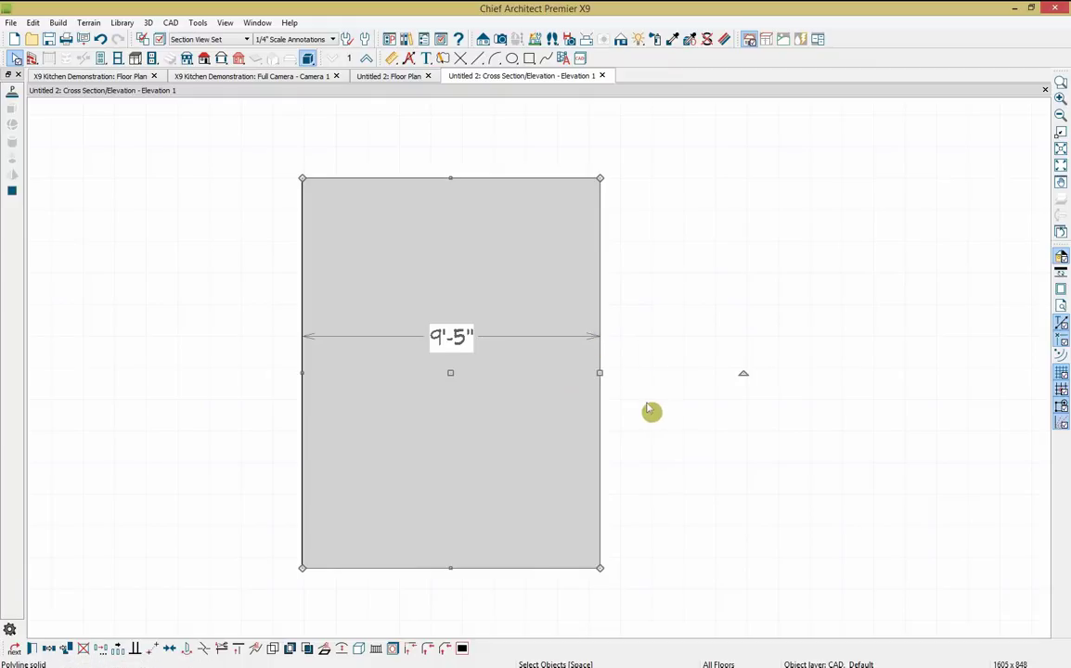
- Resize the solid to 24" wide (from 9'-5") and 36" tall (from 12'-4")
left_click(610, 430)
left_click(452, 342)
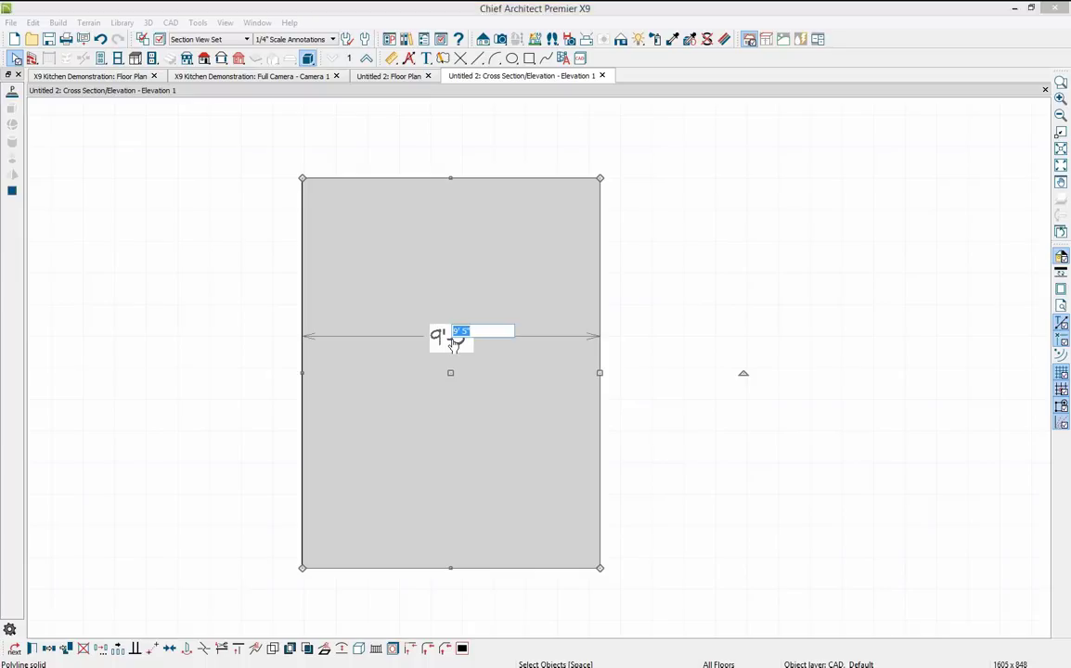
type("24")
left_click(454, 347)
left_click(361, 182)
left_click(350, 356)
left_click(269, 376)
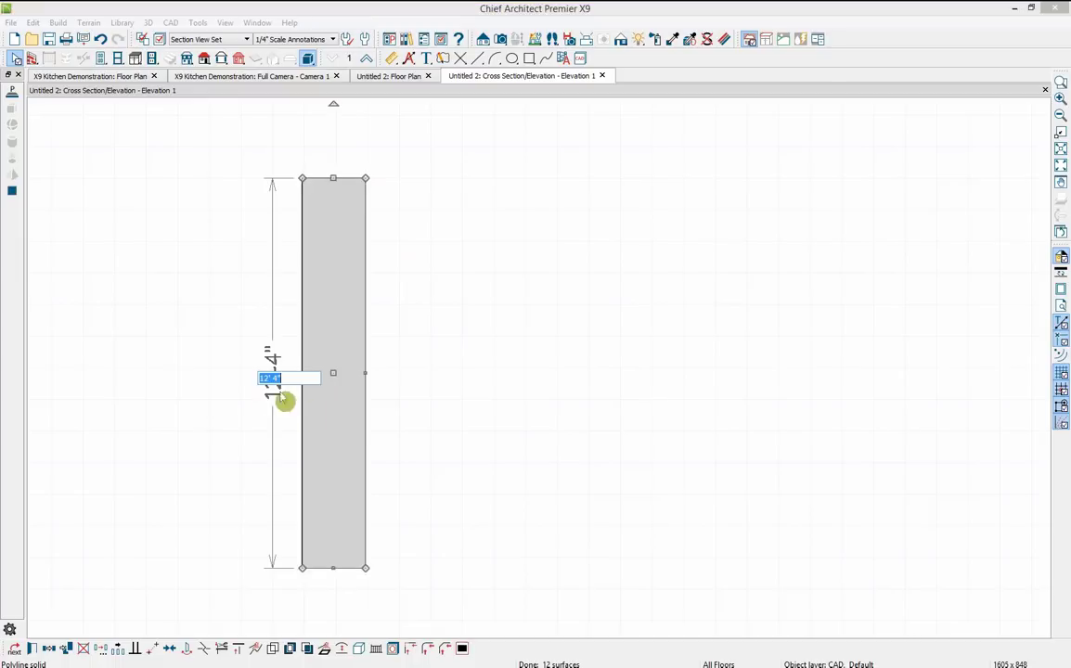
type("36")
left_click(355, 438)
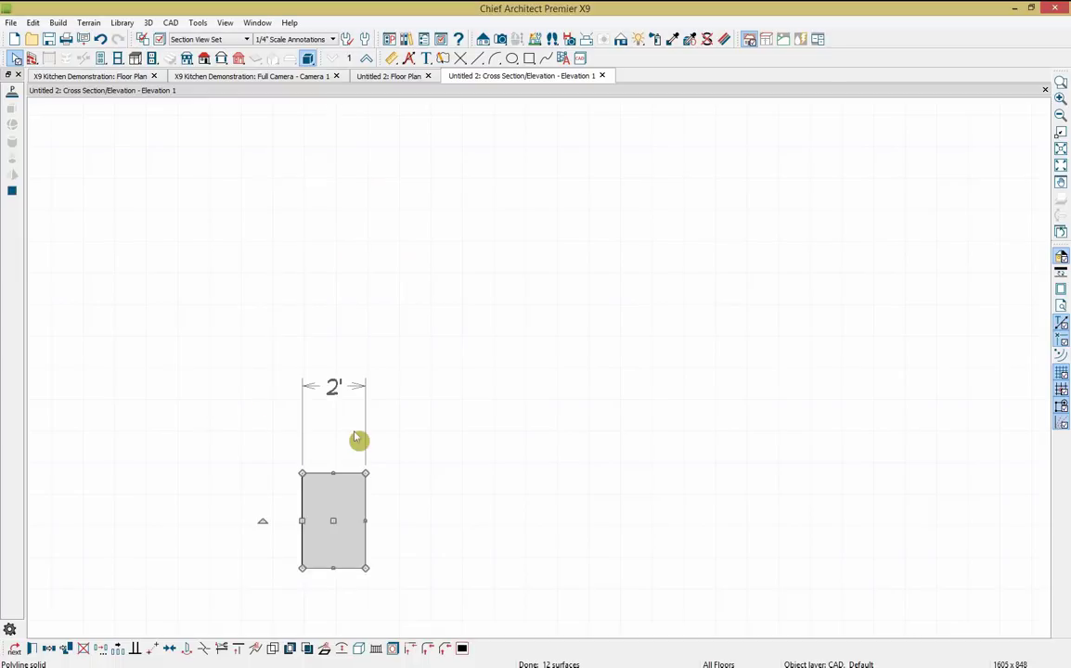
- Zoom in and draw a smaller polyline solid rectangle in the slab's upper part
middle_click_drag(397, 469, 441, 406)
scroll(440, 433, "up", 3)
scroll(438, 432, "up", 2)
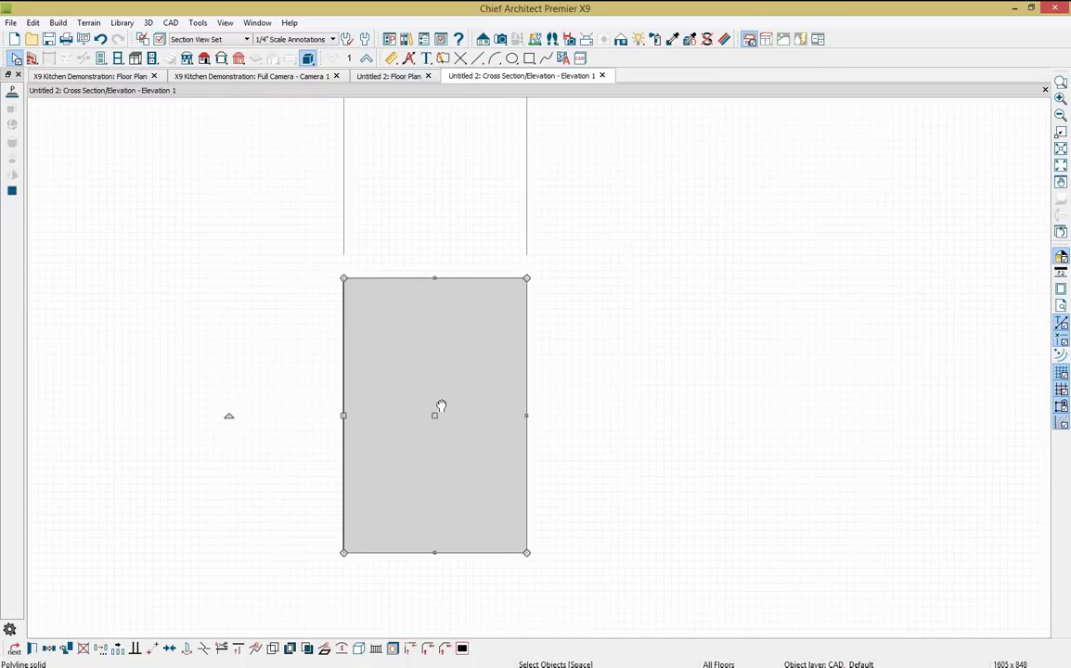
left_click(625, 351)
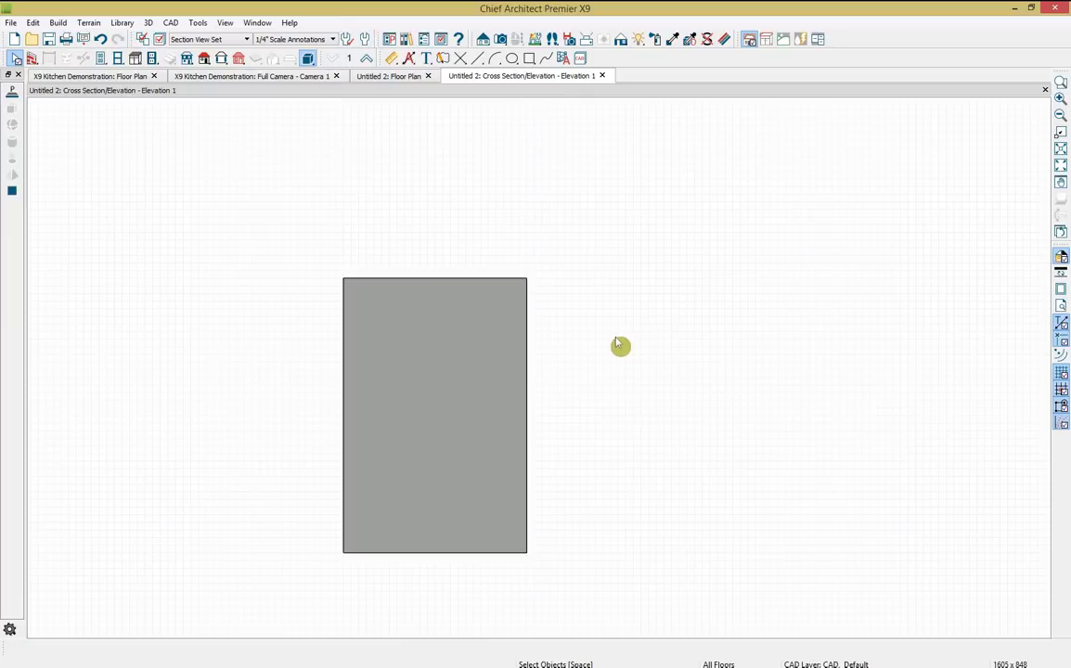
left_click(13, 95)
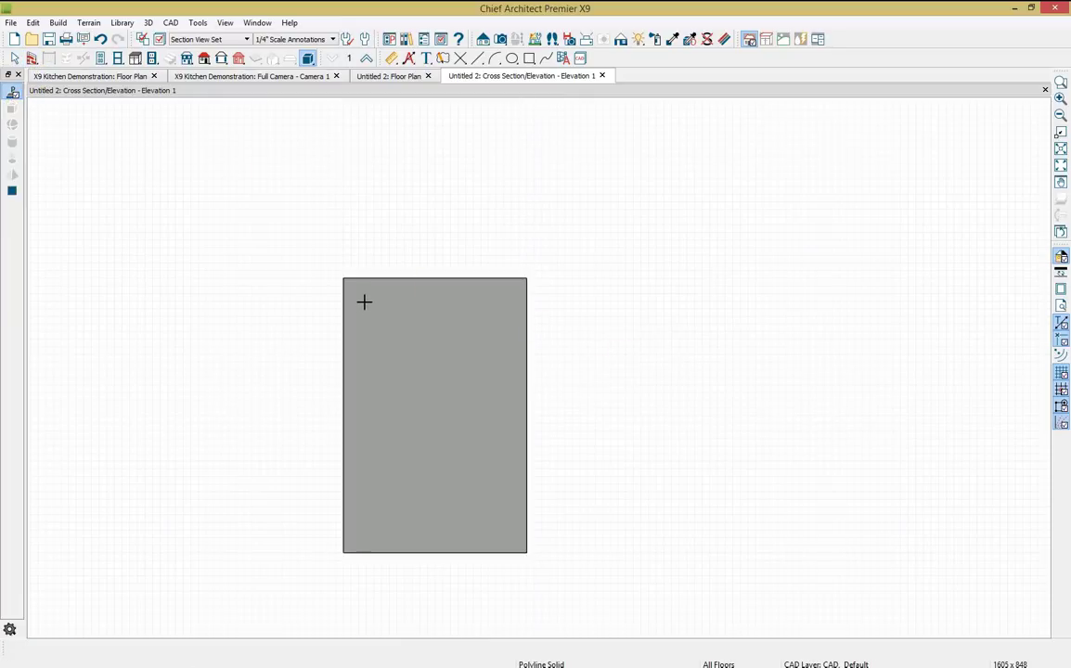
left_click_drag(362, 301, 503, 385)
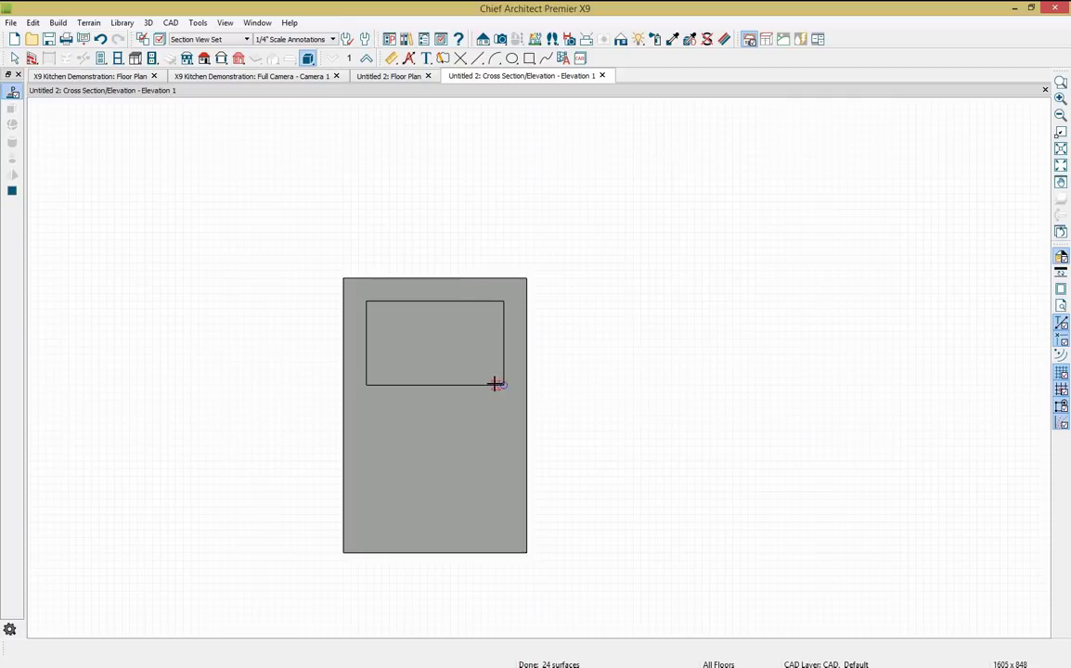
key("space")
- Check the rectangle's 3" side and top insets and its 1'-6" width
left_click(485, 386)
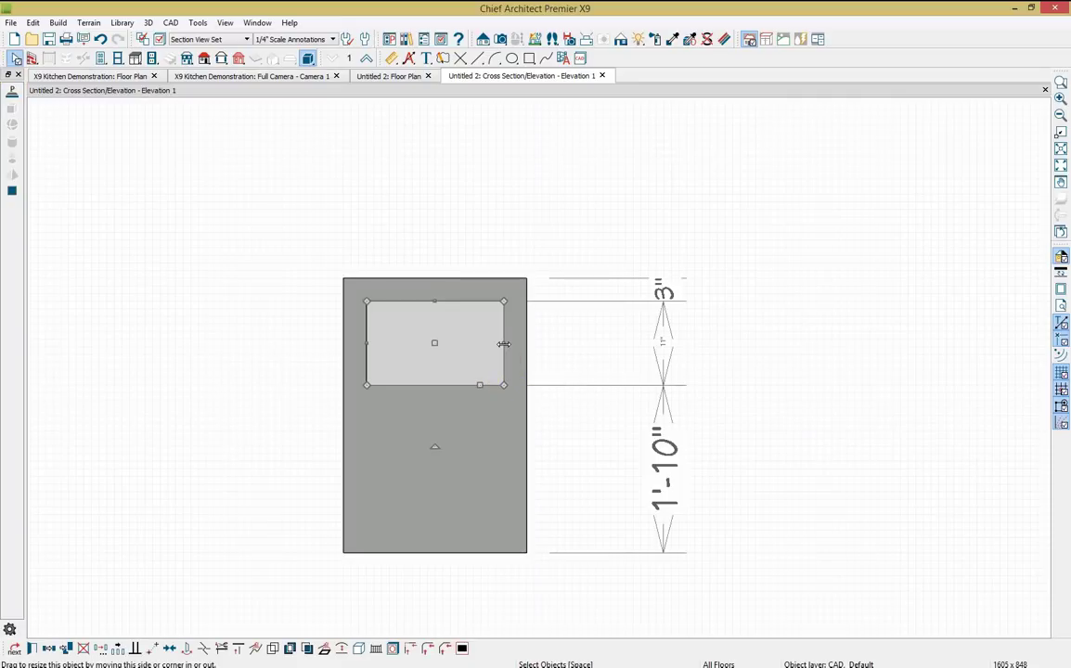
left_click(502, 343)
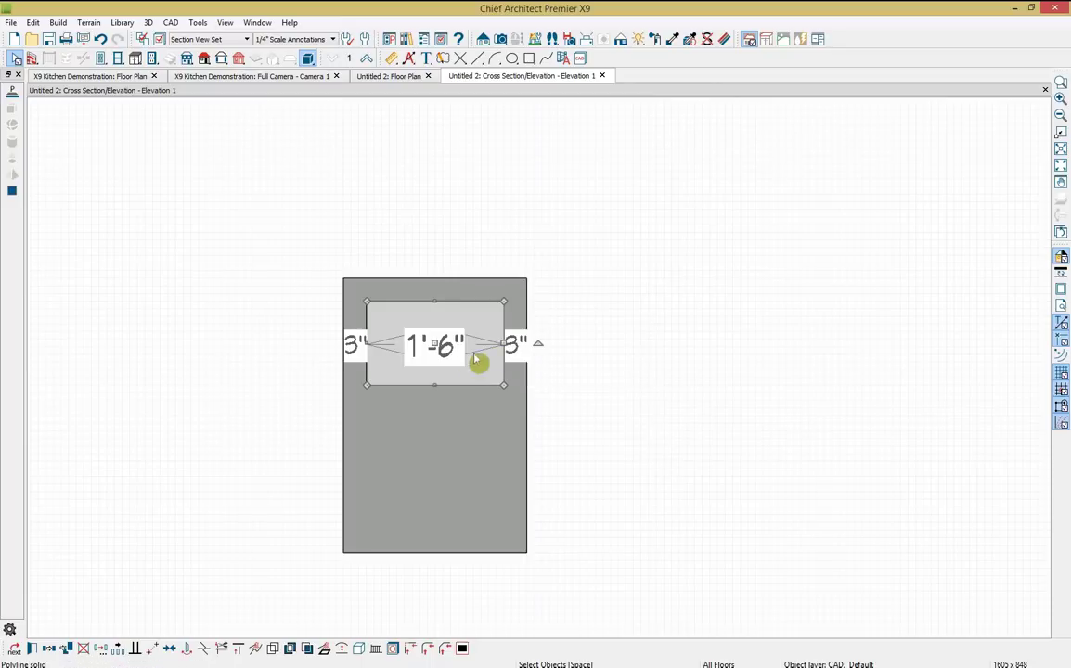
left_click(441, 309)
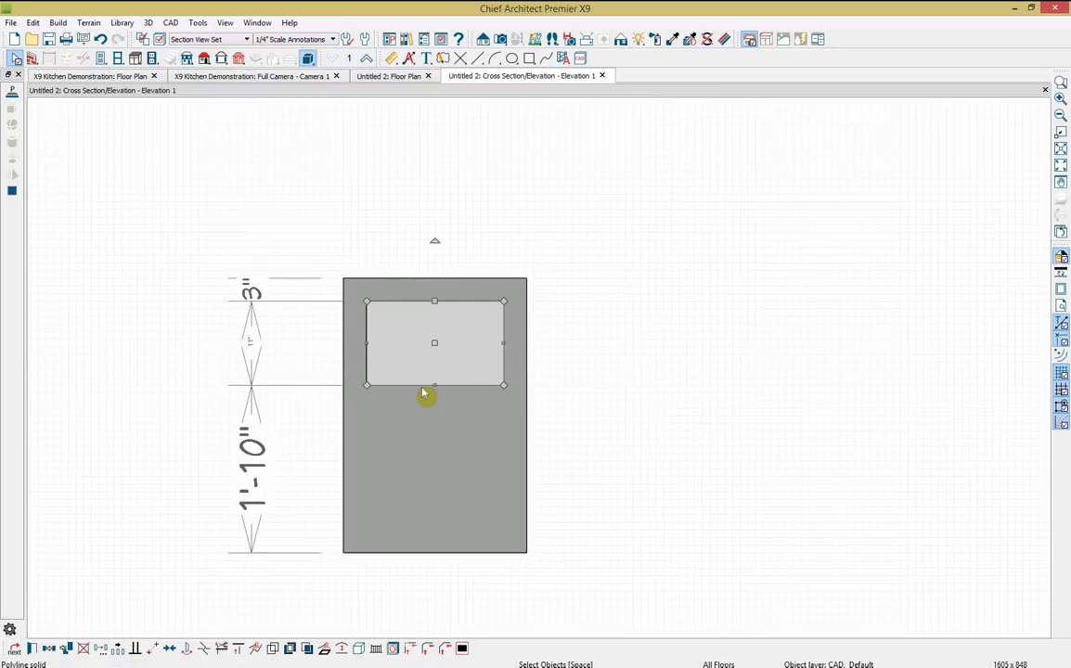
left_click(366, 345)
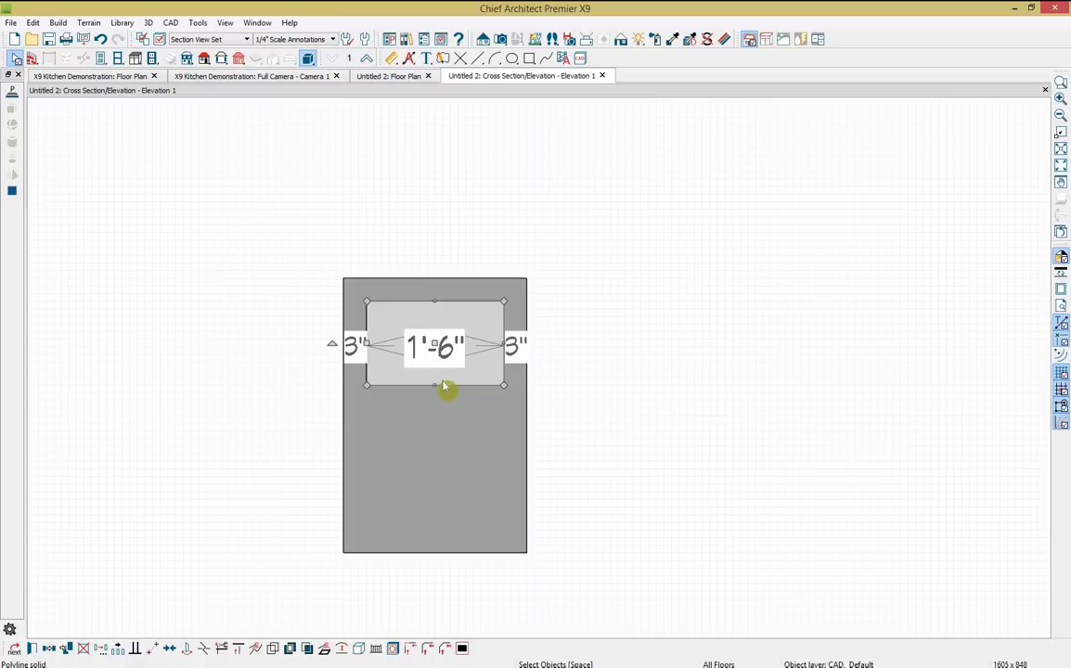
- Turn the inner rectangle into a Hole in Polyline Solid
left_click(31, 649)
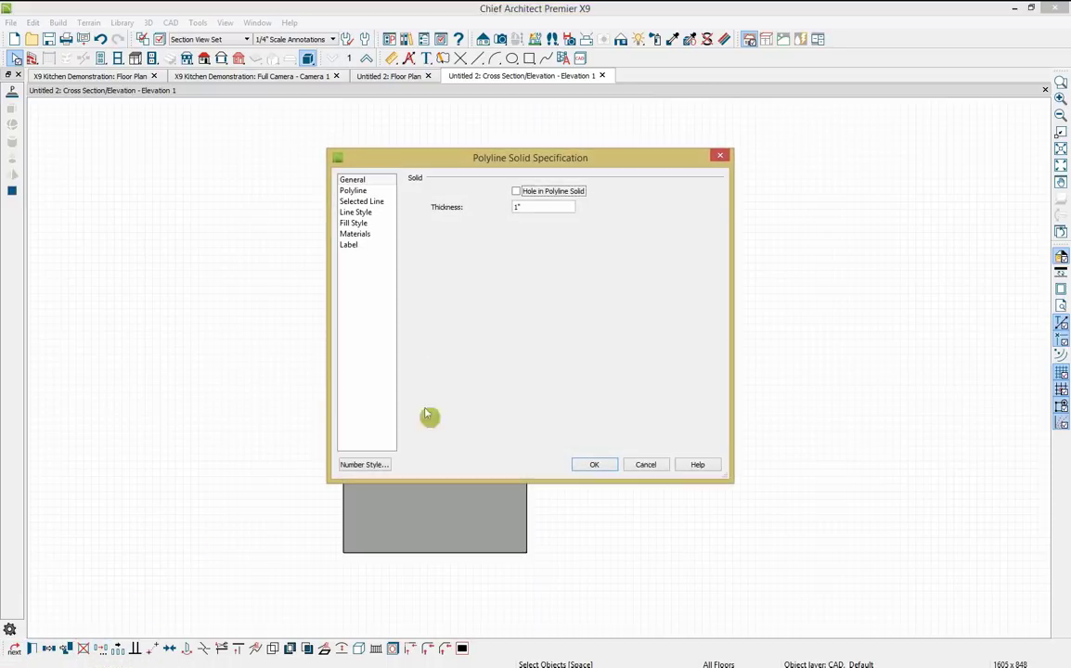
left_click(507, 228)
left_click(520, 197)
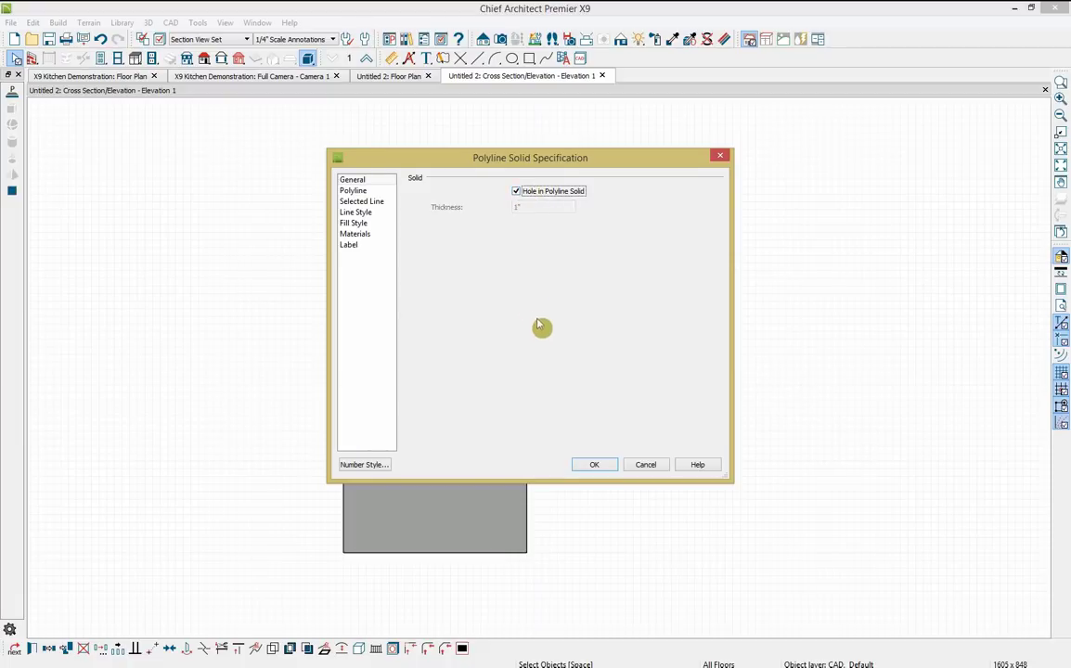
left_click(610, 470)
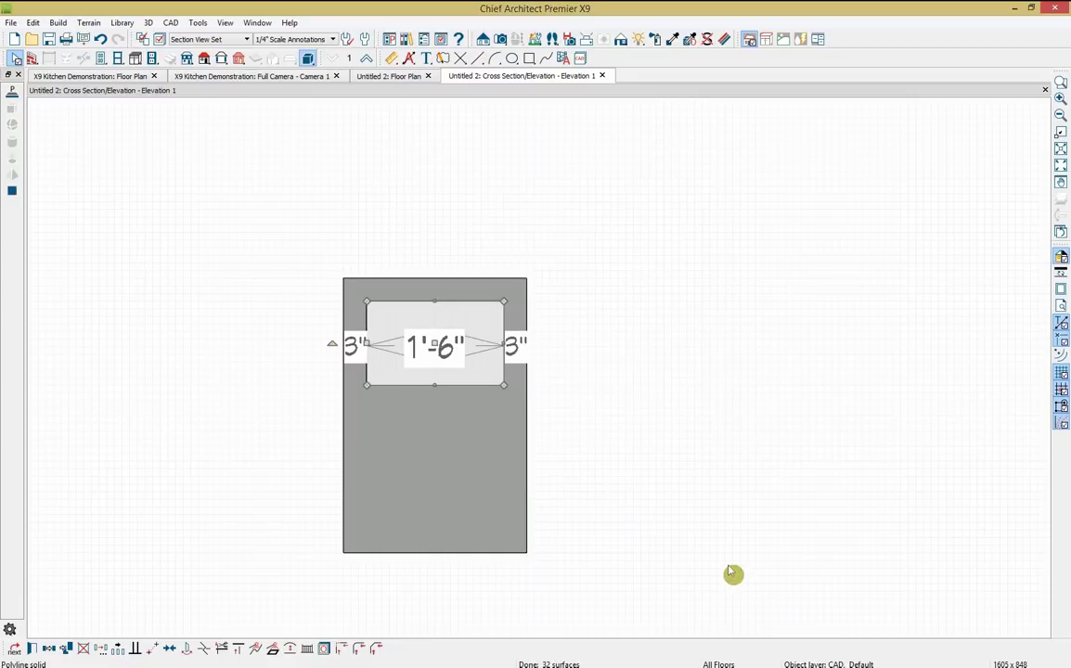
- Copy the hole and place the copy in the slab's lower half
left_click(501, 461)
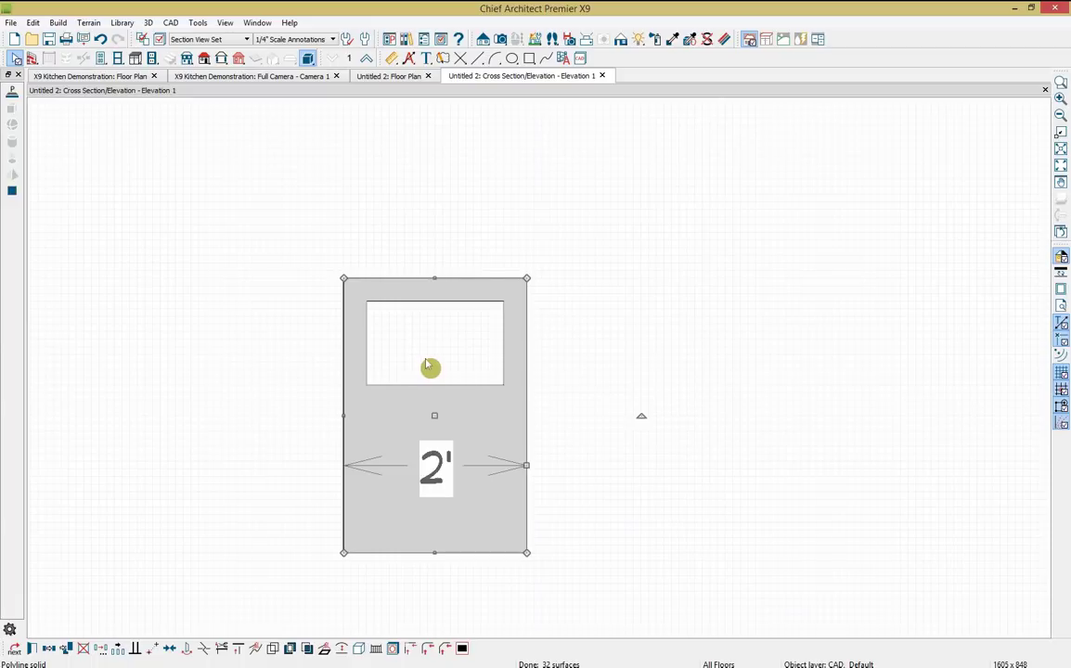
left_click(507, 358)
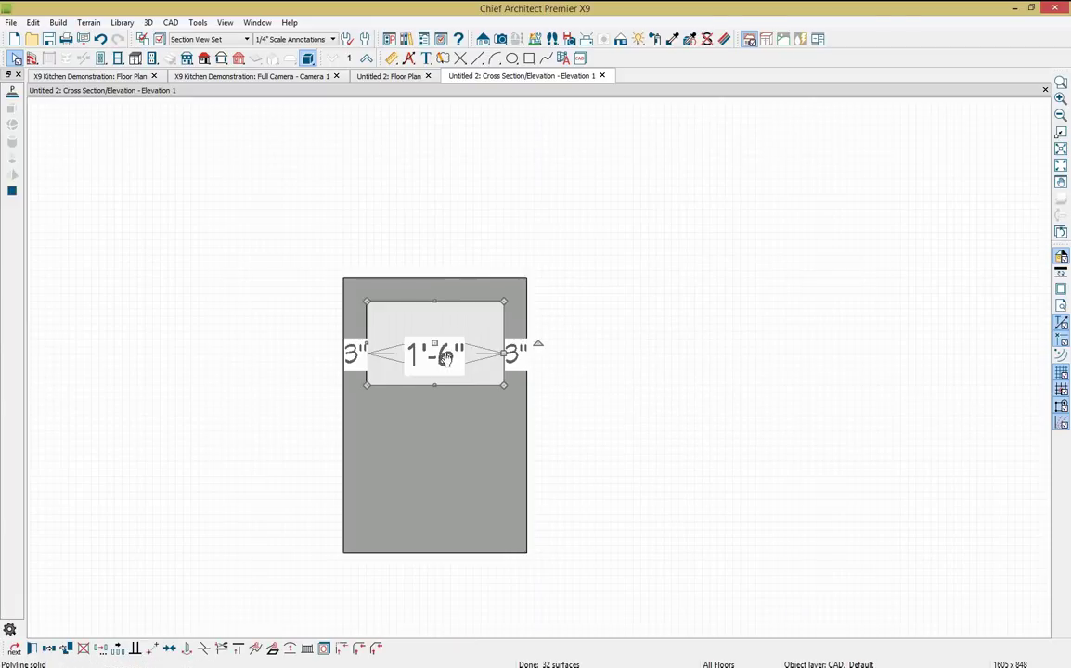
left_click(66, 648)
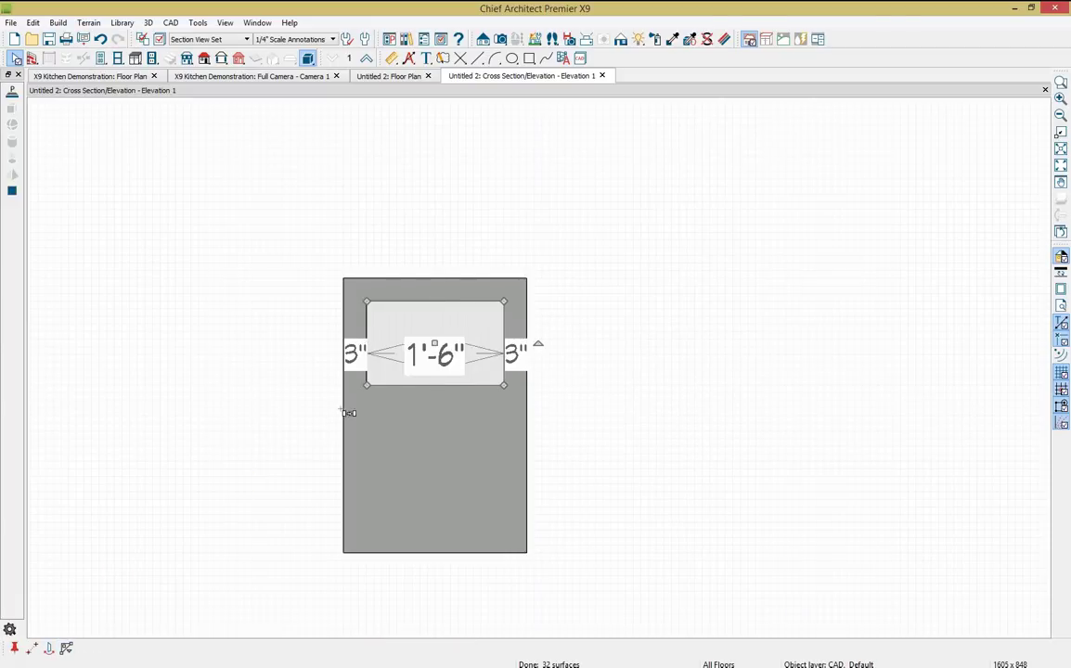
left_click_drag(431, 344, 438, 477)
left_click(614, 336)
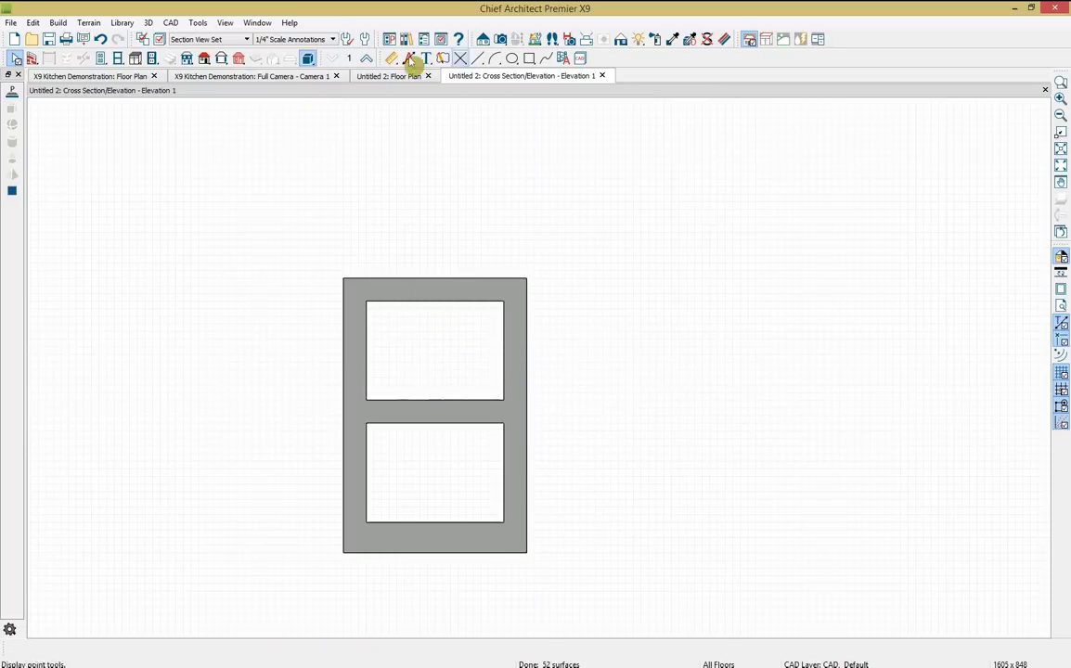
- Preview the frame in a 3D perspective view, then return to Elevation 1 ready to draw a solid
left_click(499, 39)
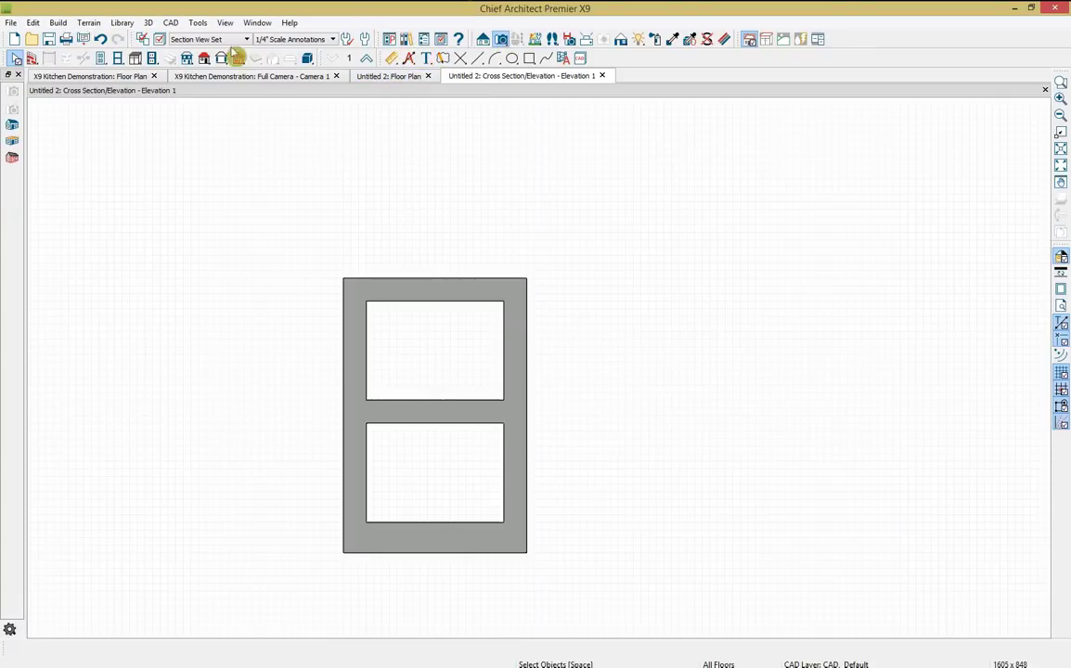
left_click(14, 126)
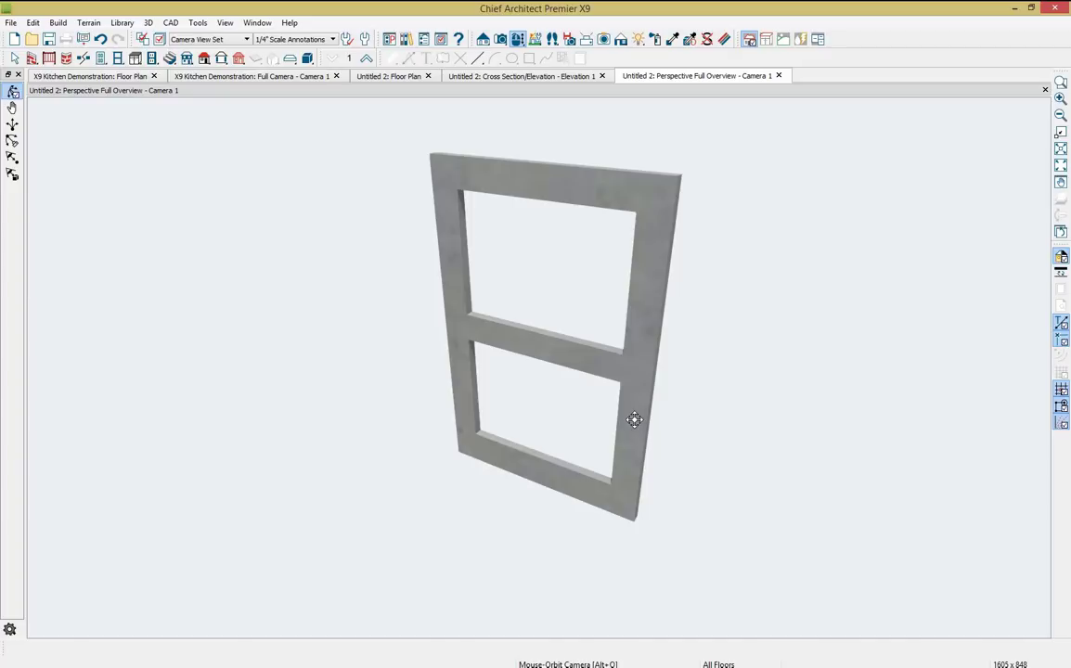
left_click(513, 78)
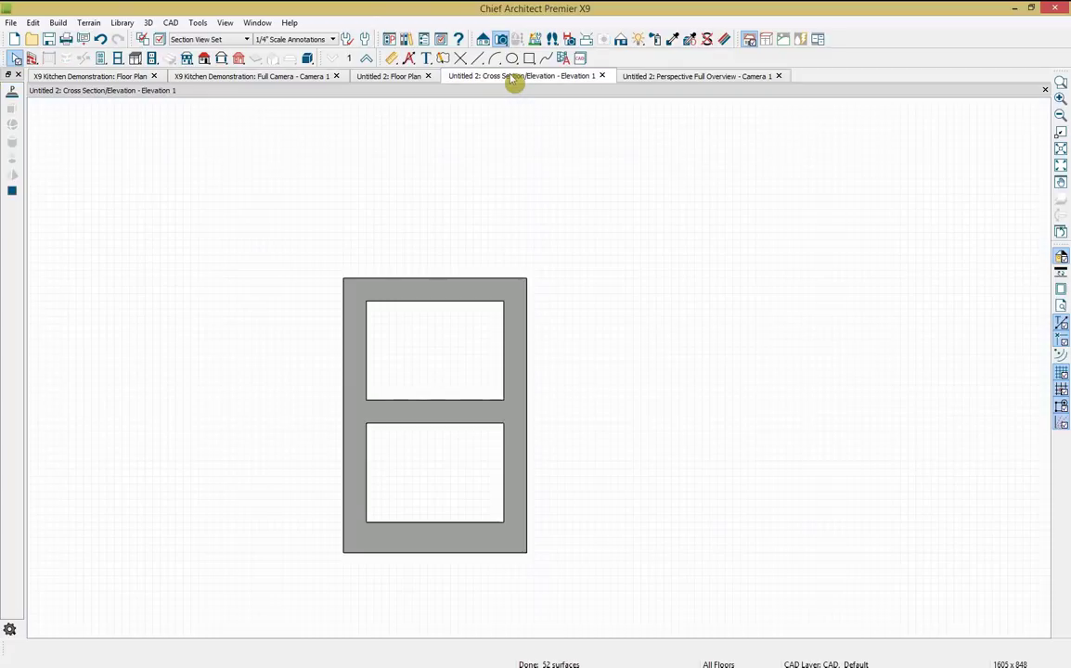
left_click(12, 93)
- Draw a solid panel covering the whole frame in elevation, then go to the floor plan
left_click_drag(345, 279, 523, 552)
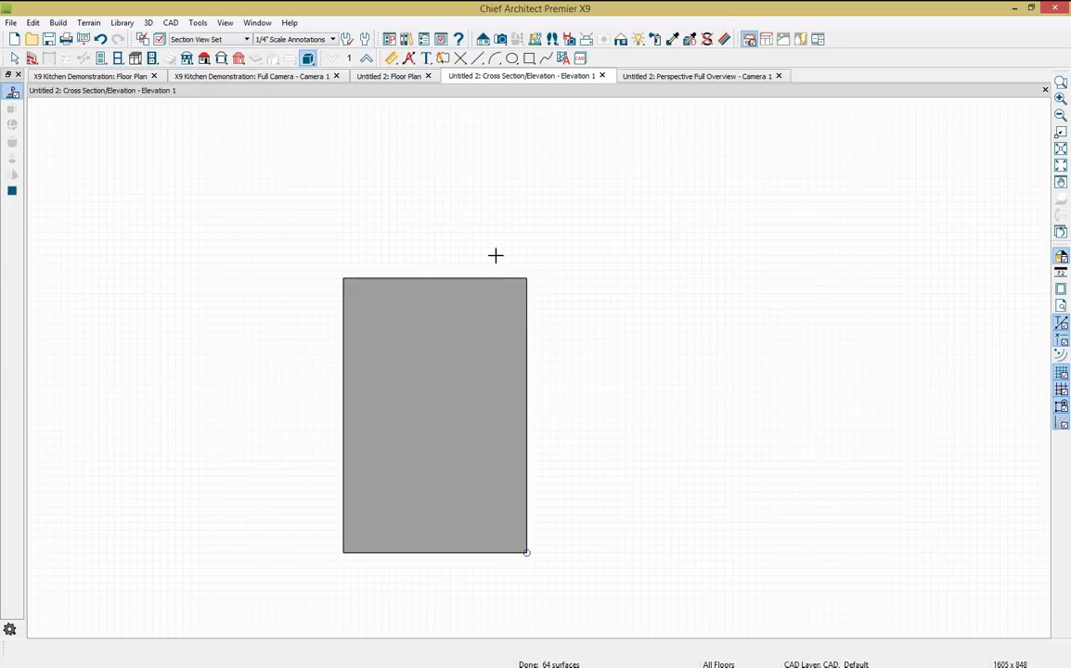
left_click(388, 78)
scroll(480, 369, "up", 5)
scroll(479, 369, "up", 2)
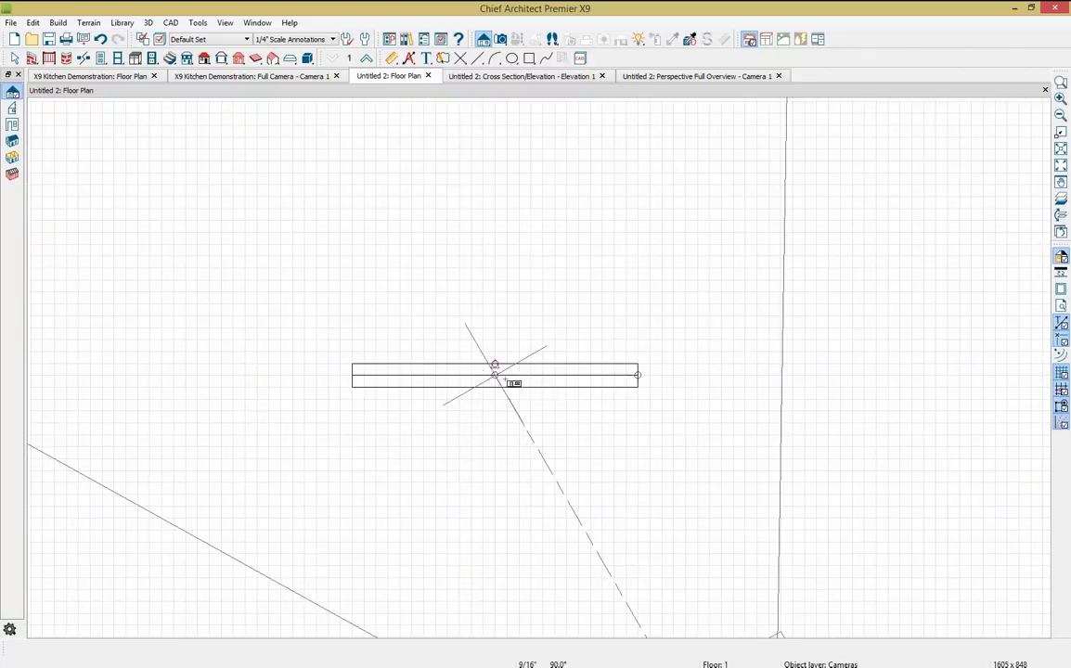
middle_click_drag(576, 411, 524, 435)
scroll(501, 398, "up", 3)
- Select the new back panel in plan and set its thickness to 3/4"
key("space")
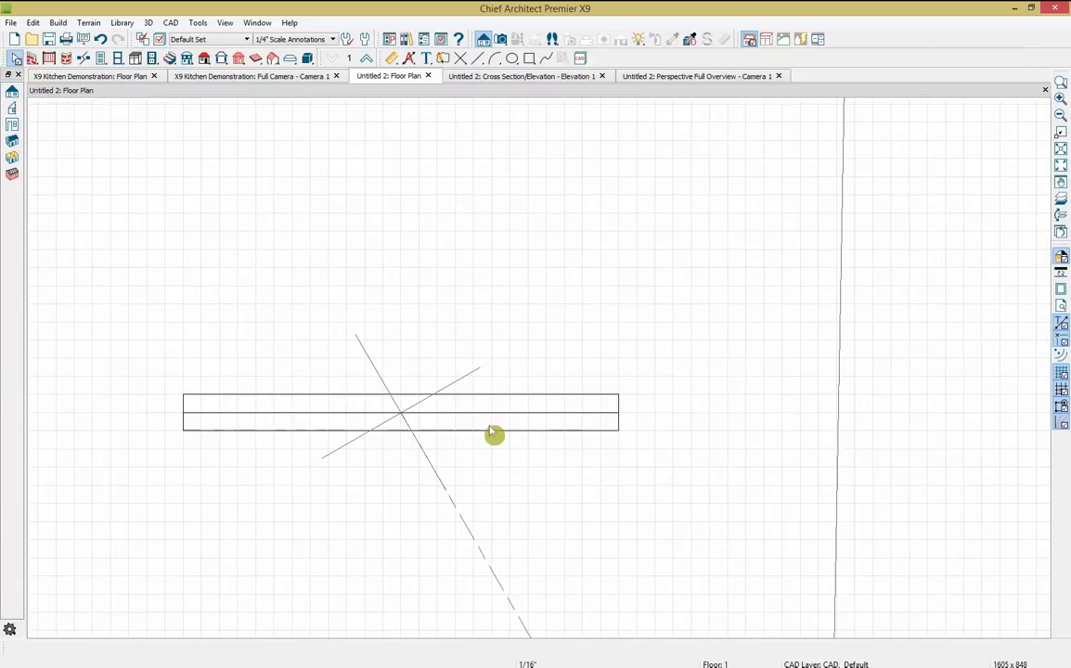
left_click(531, 411)
left_click_drag(610, 440, 616, 427)
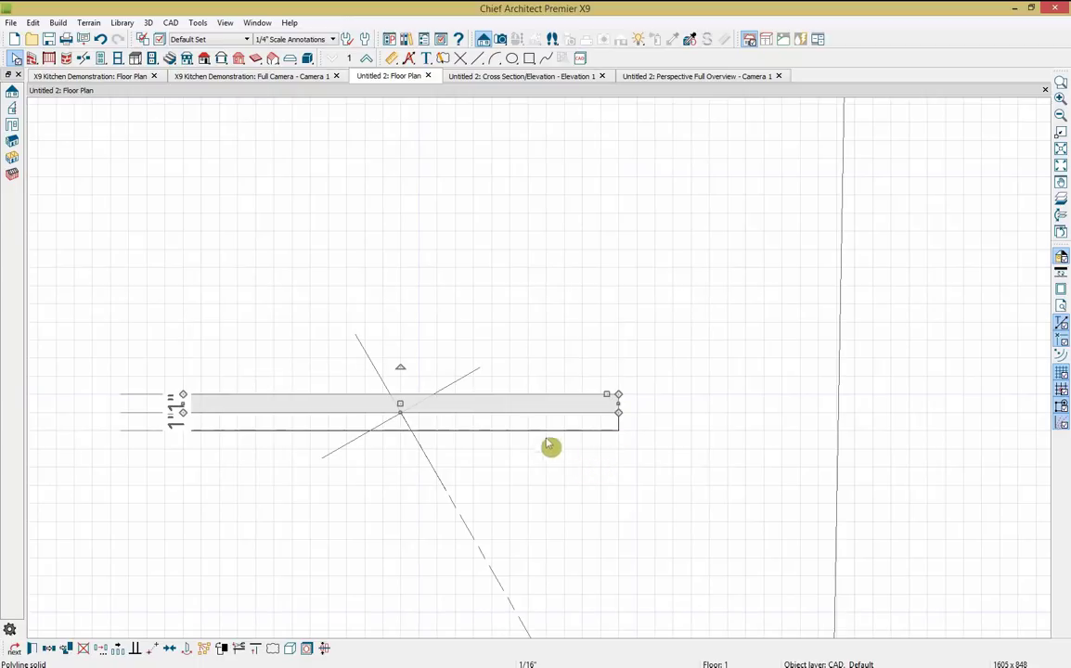
left_click(500, 437)
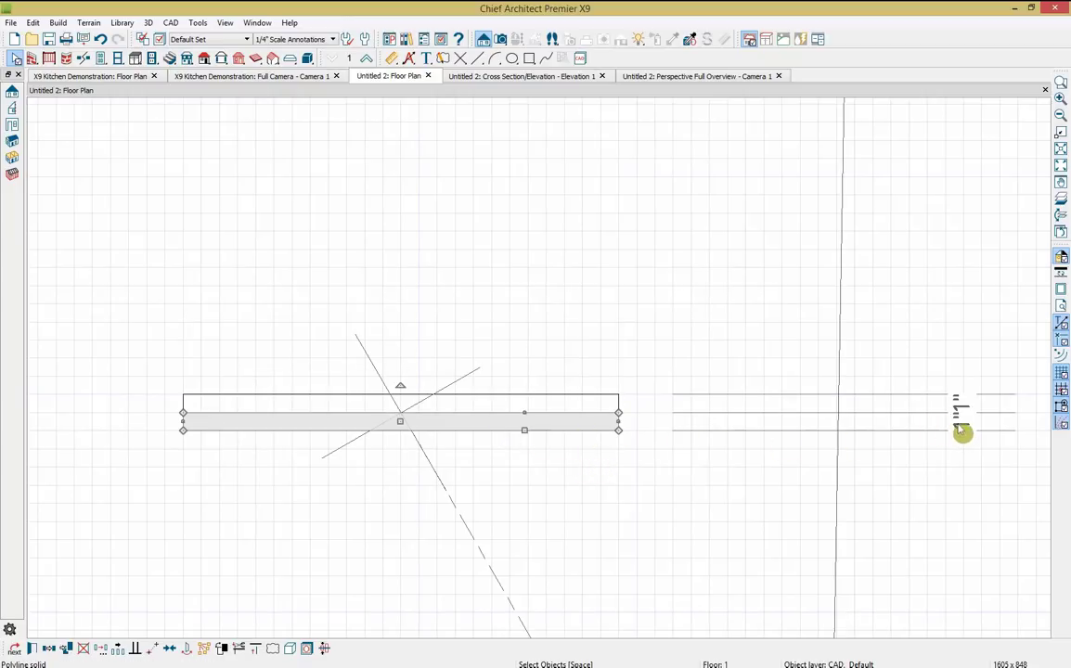
scroll(958, 432, "up", 3)
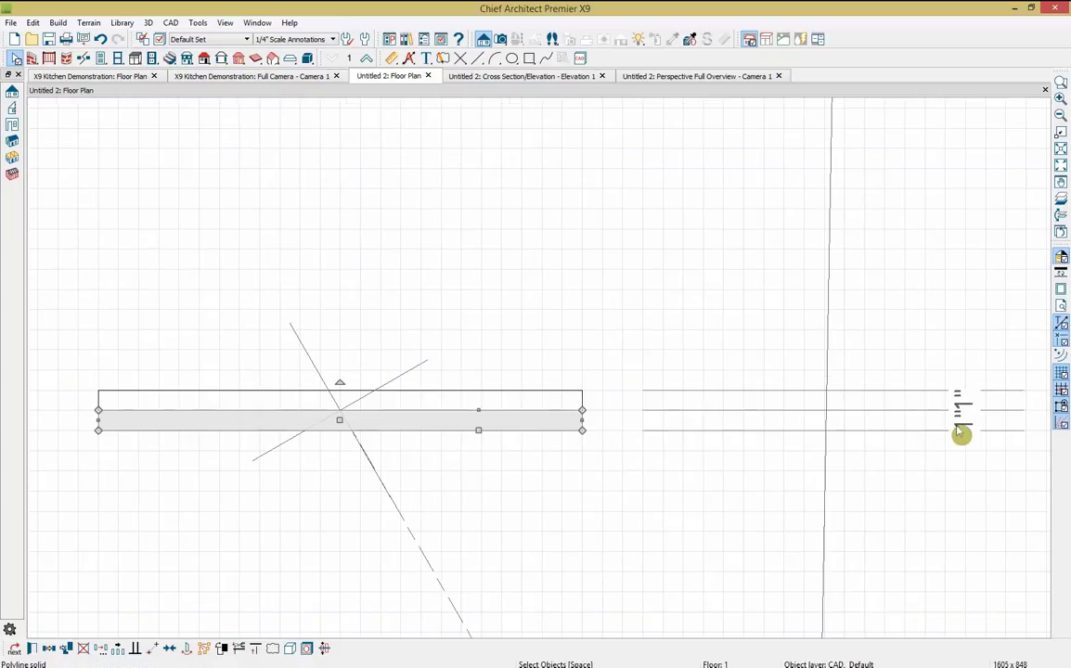
left_click(965, 432)
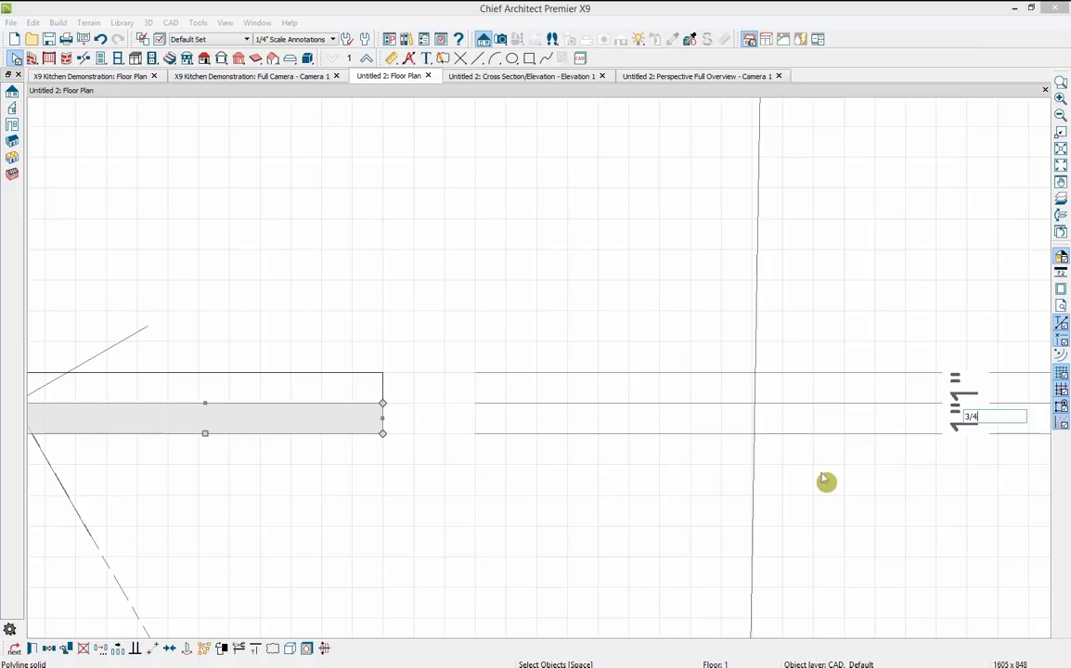
key("Return")
middle_click_drag(439, 468, 645, 495)
scroll(644, 494, "down", 1)
left_click(444, 506)
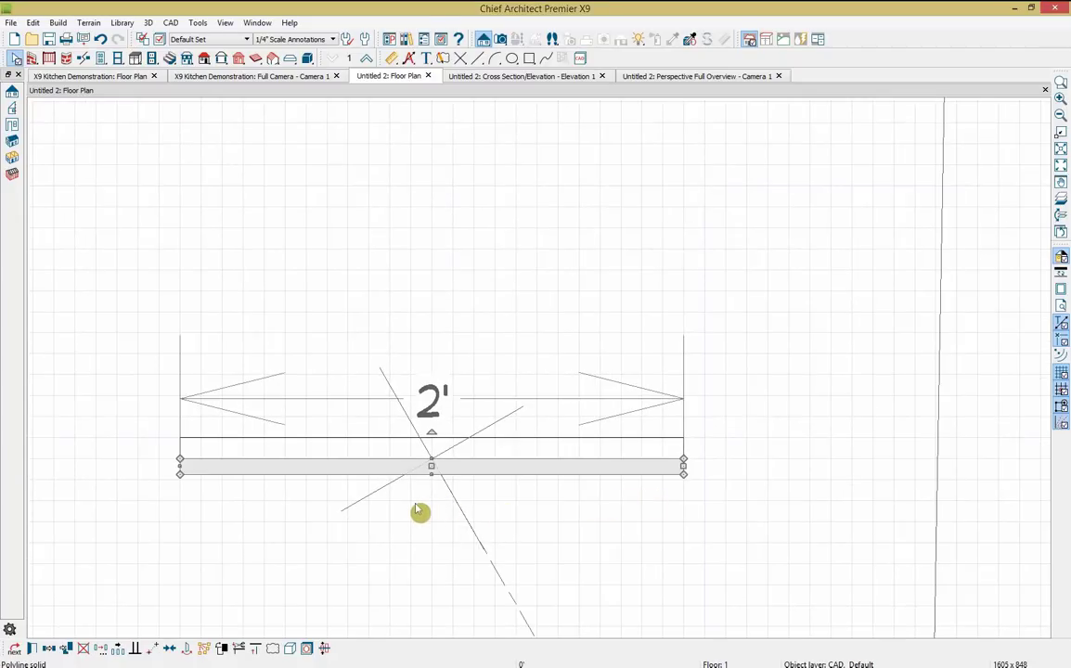
- Move the back panel by a Y delta of 1.5 and show the Perspective Full Overview
left_click(101, 649)
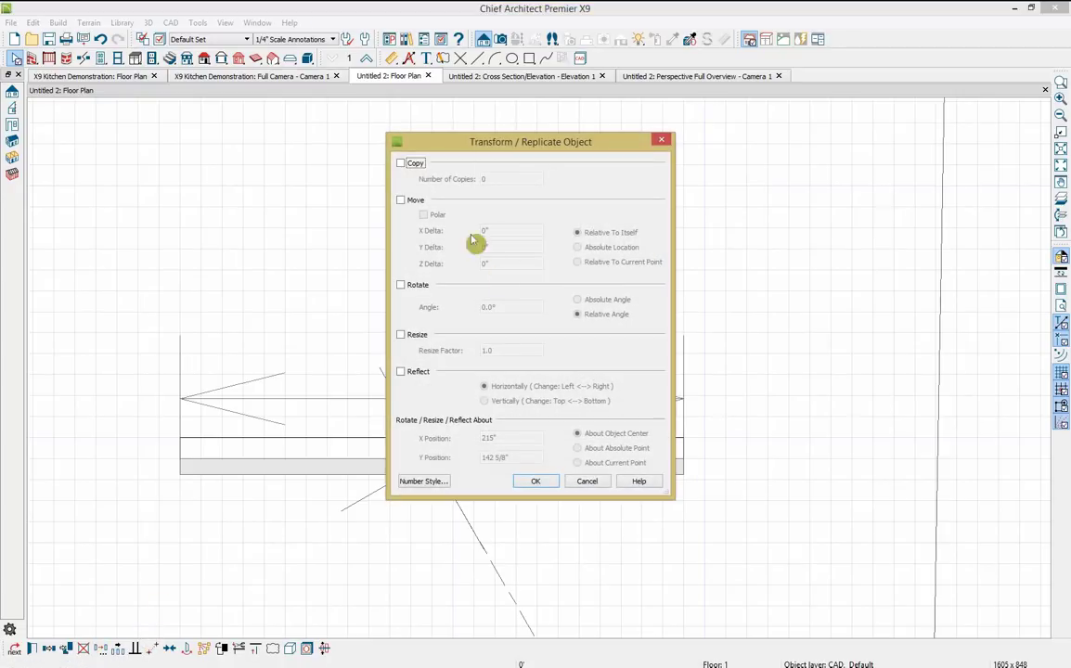
left_click(413, 200)
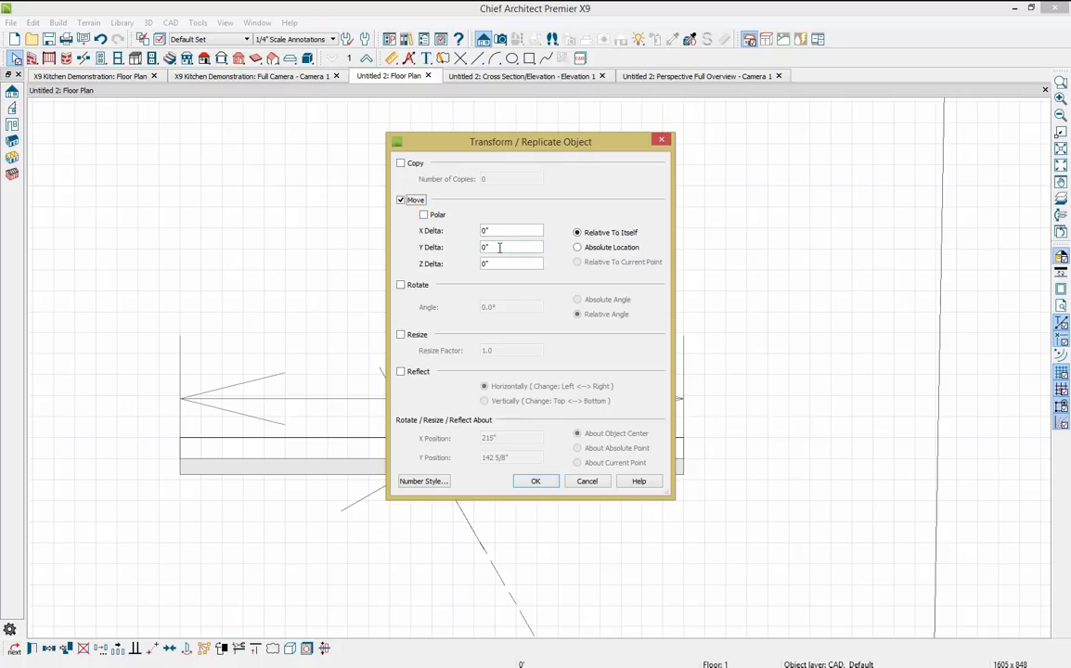
double_click(516, 247)
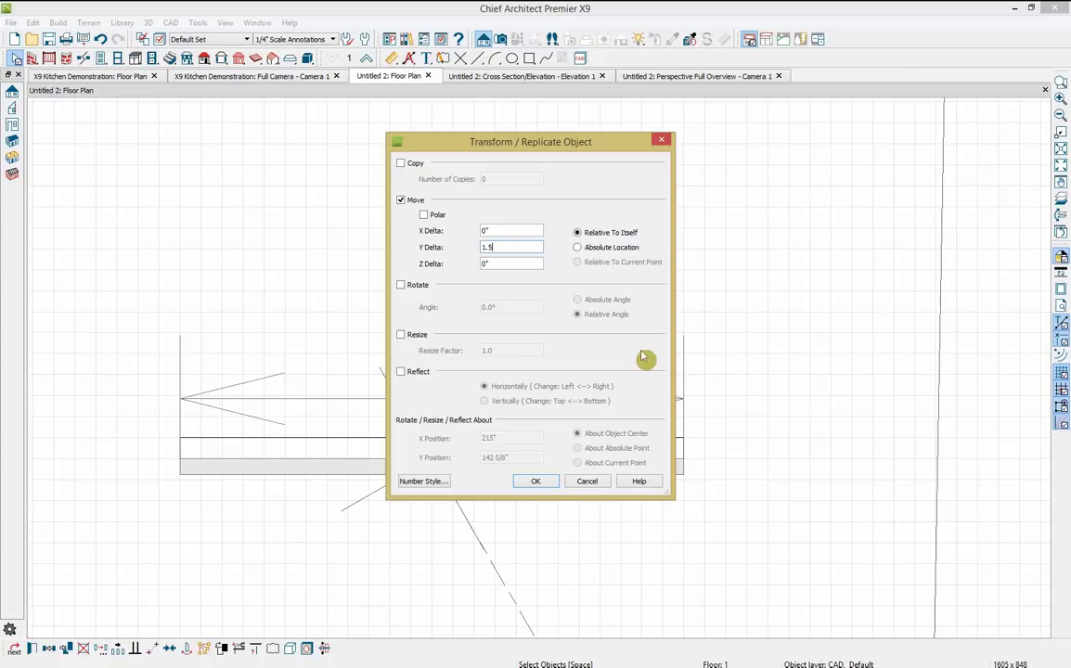
key("Return")
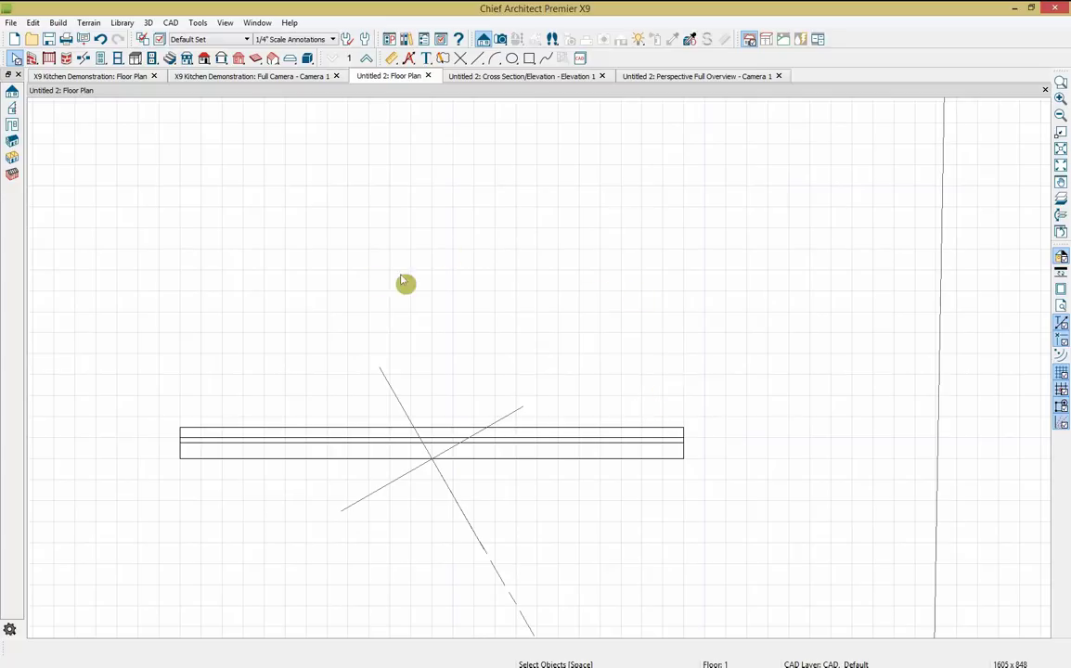
left_click(668, 80)
- Choose Color - Bone as the Material Painter's paint material
key("space")
left_click(649, 386)
left_click(556, 282)
left_click(678, 535)
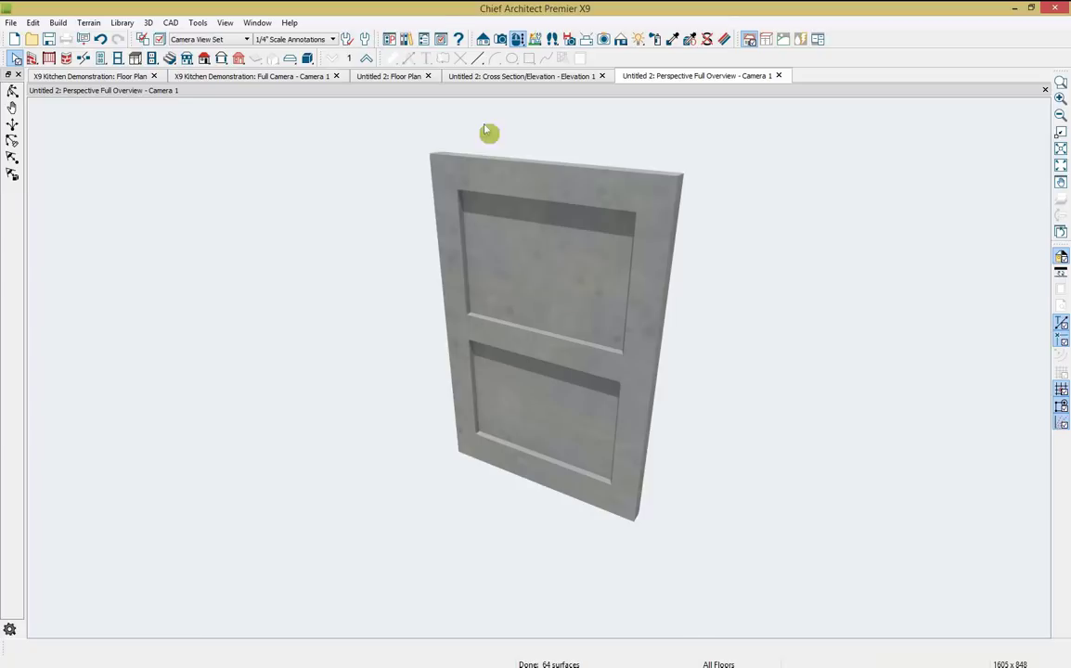
left_click(655, 39)
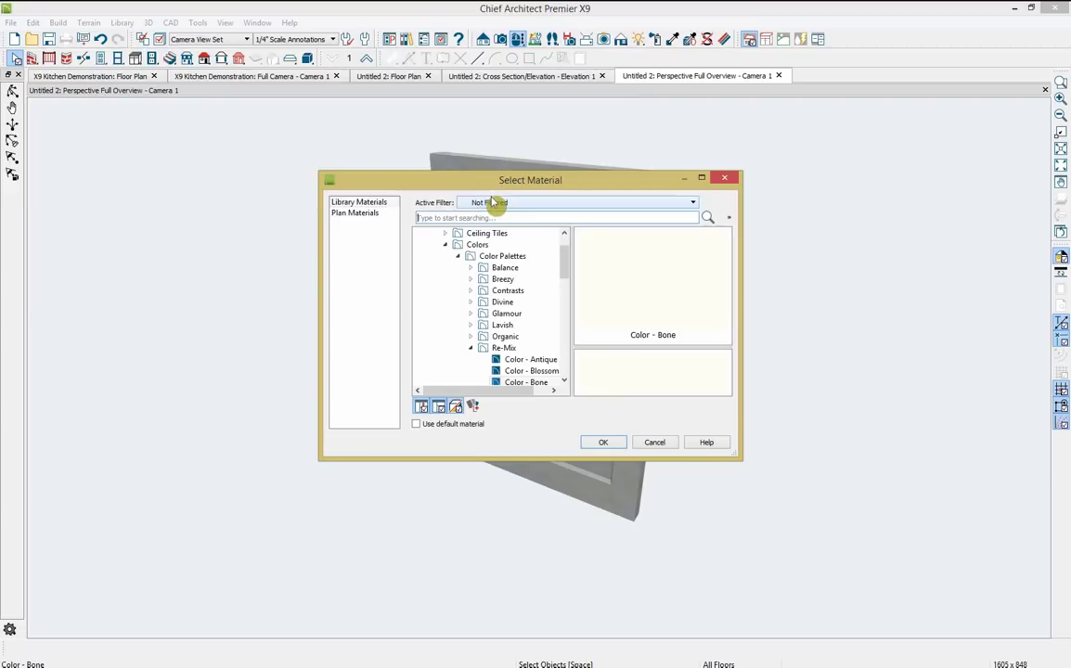
left_click(536, 383)
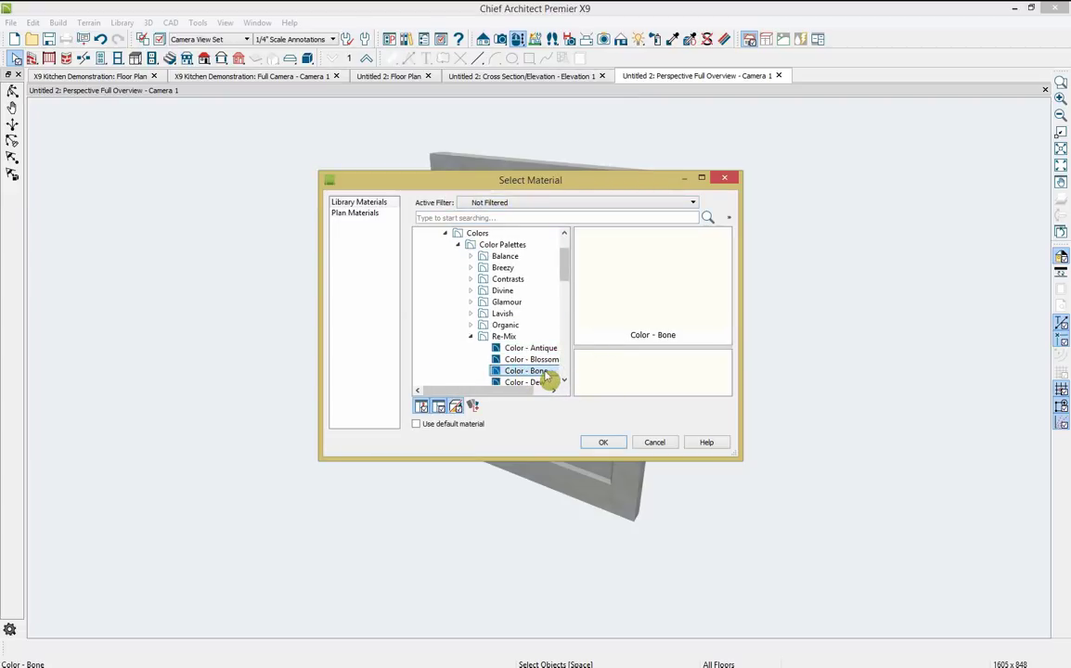
left_click(603, 442)
- In Object mode, paint the recessed panels and the outer door frame Bone
left_click(30, 649)
left_click(101, 648)
left_click(569, 431)
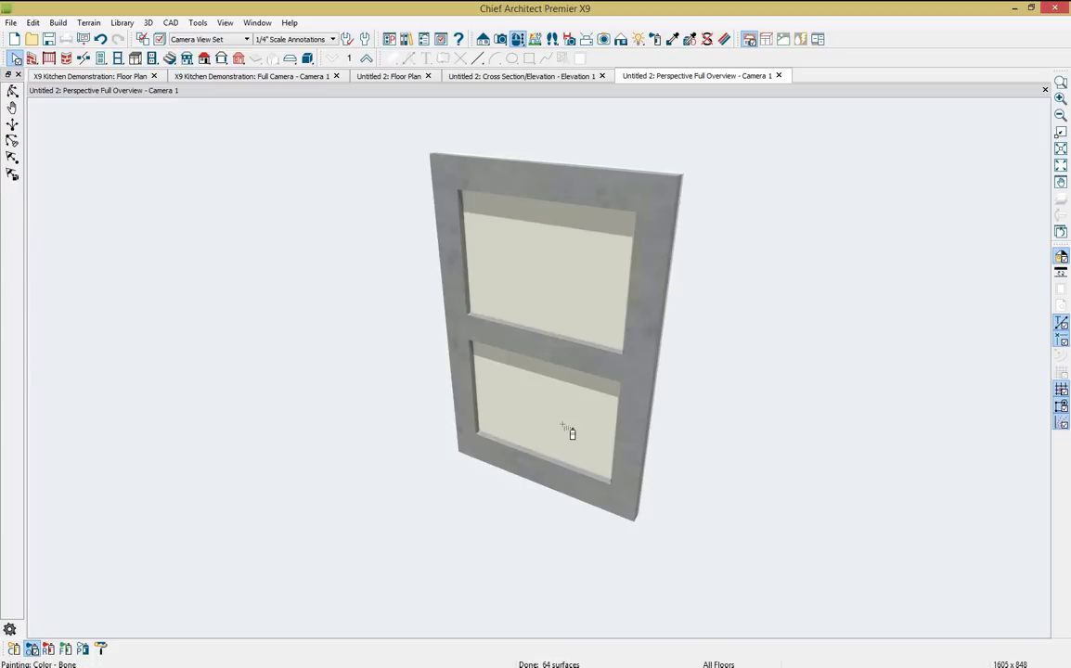
left_click(612, 376)
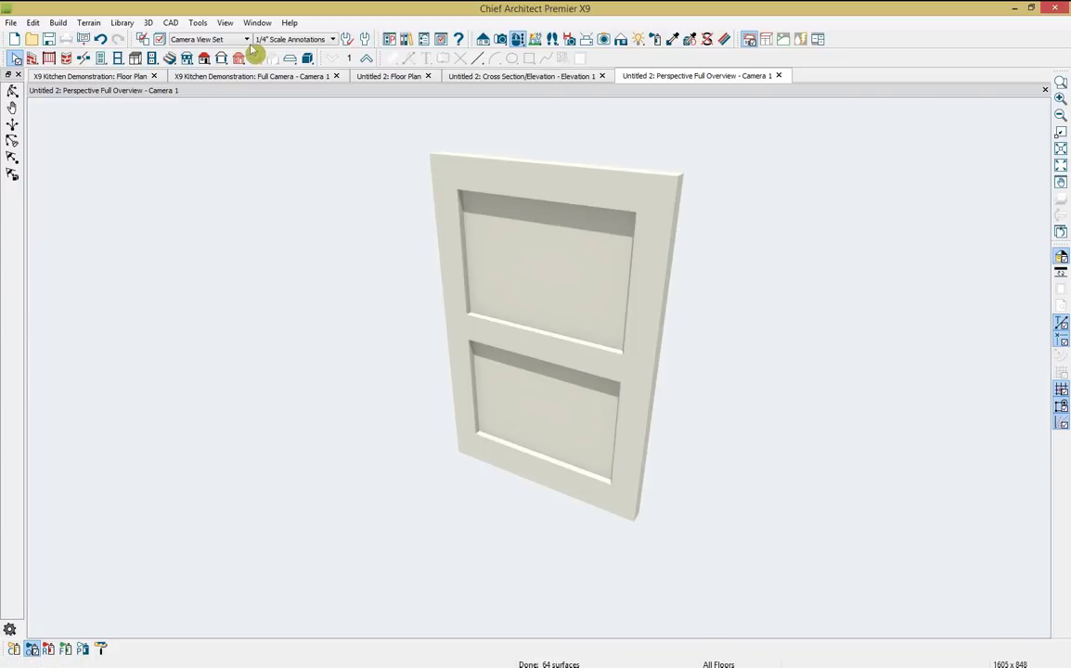
- Start Tools > Symbol > Convert to Symbol with category Cabinet Door/Drawer
left_click(148, 24)
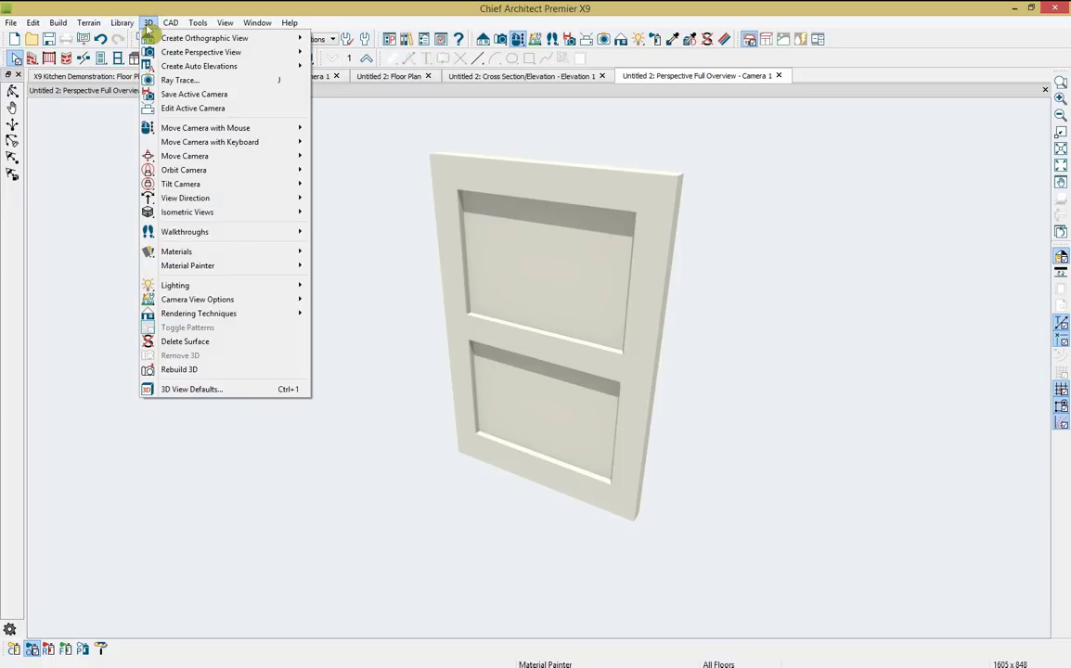
mouse_move(198, 24)
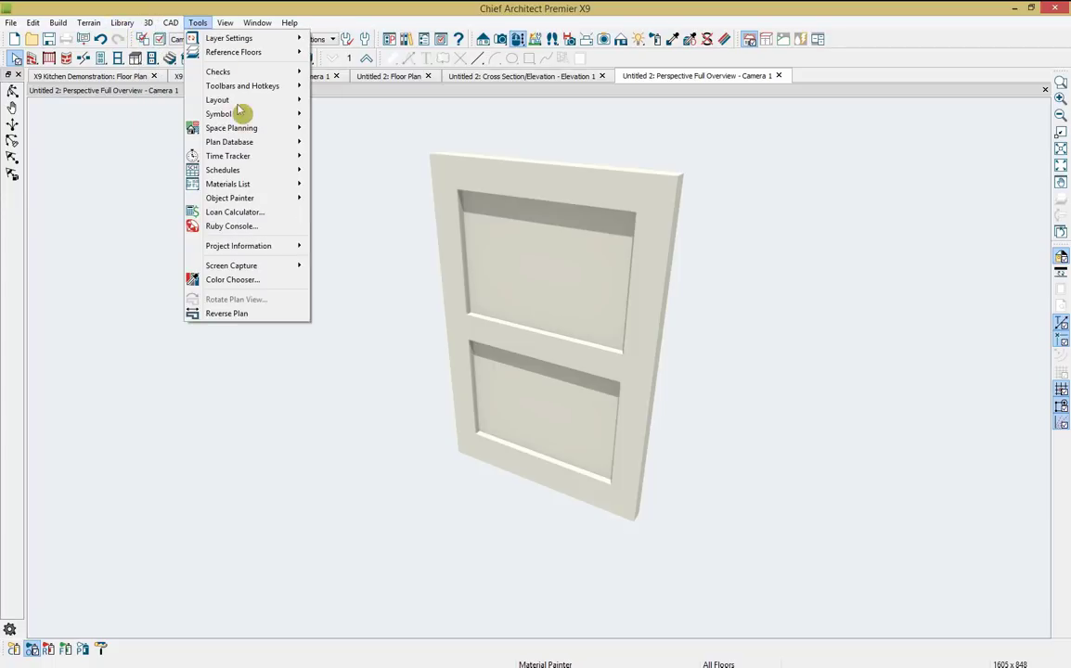
mouse_move(228, 118)
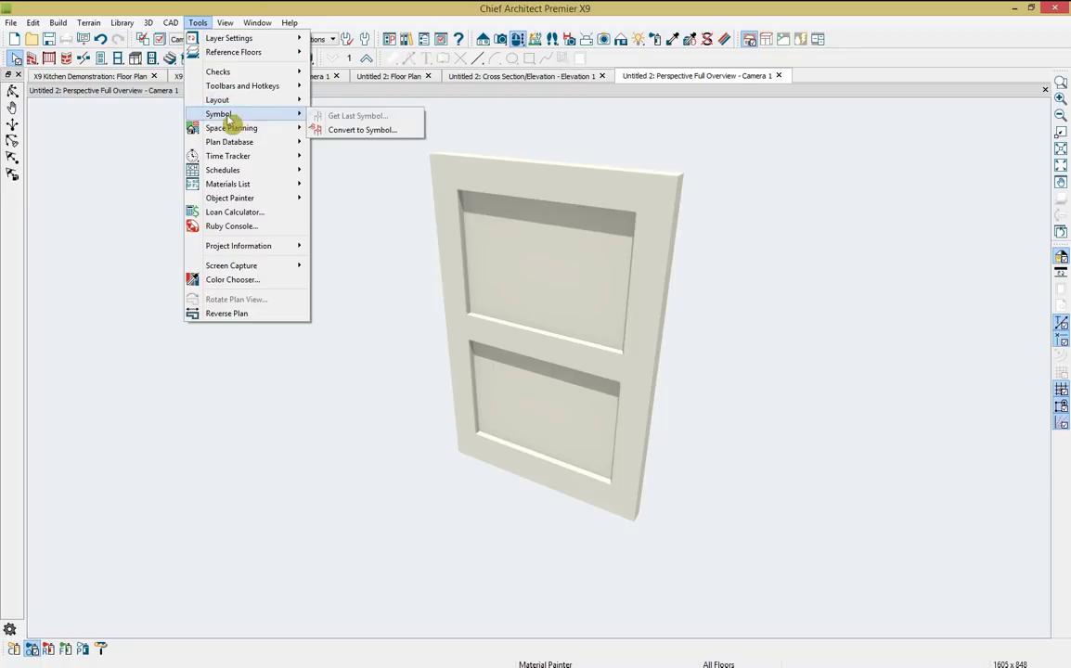
left_click(352, 136)
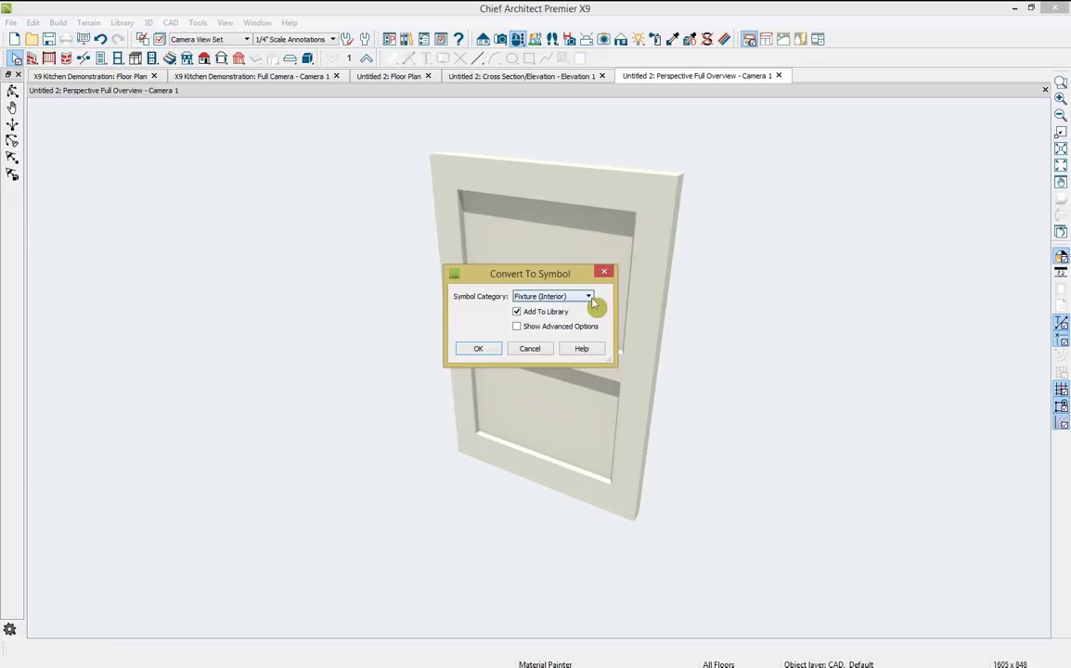
left_click(568, 297)
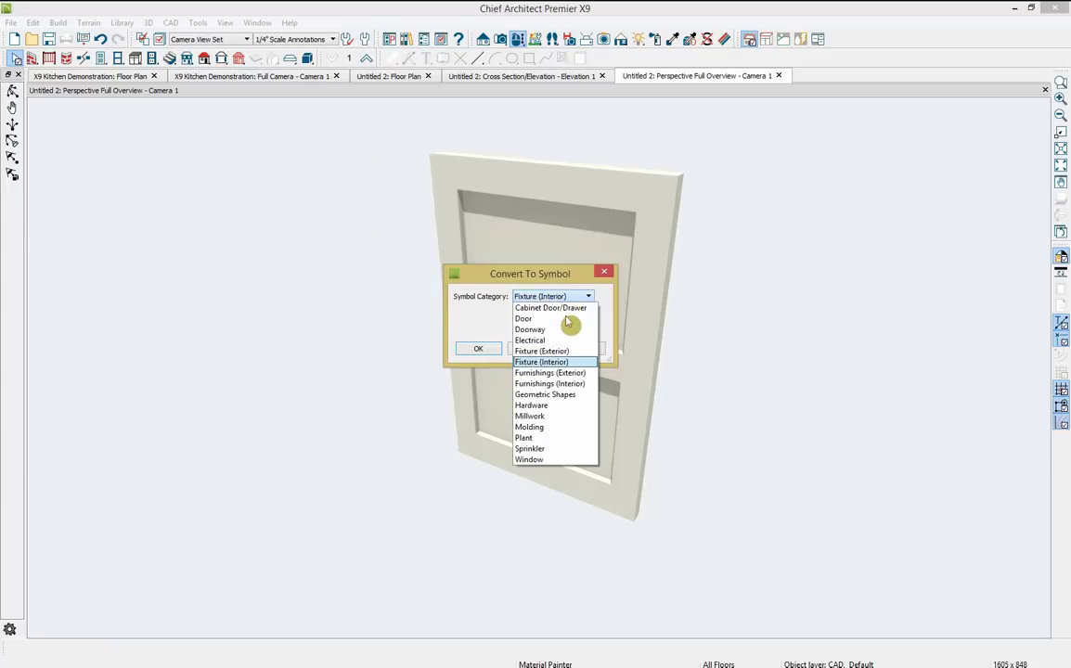
left_click(566, 308)
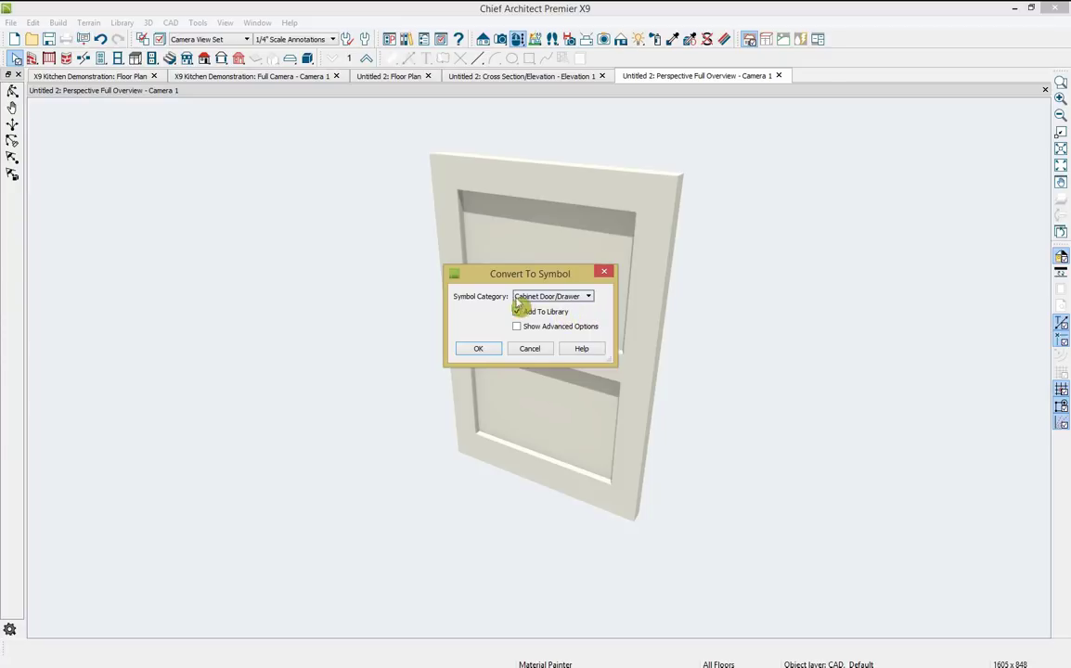
- Save the cabinet door as a library symbol and rename it 'Two-Panel Door' in the User Catalog
left_click(478, 349)
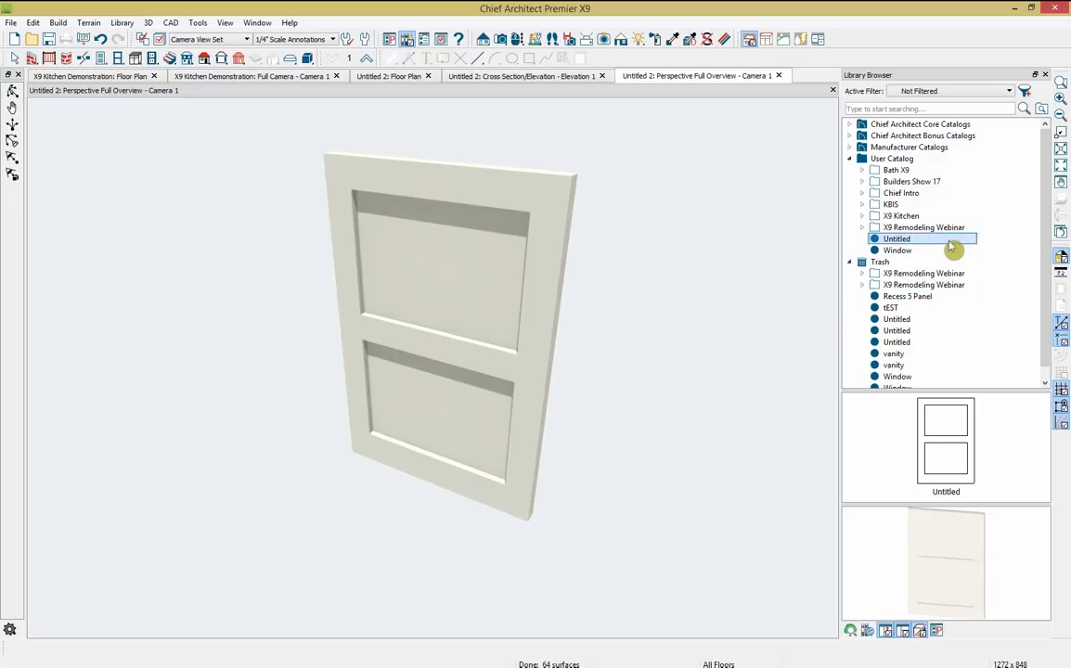
left_click(852, 263)
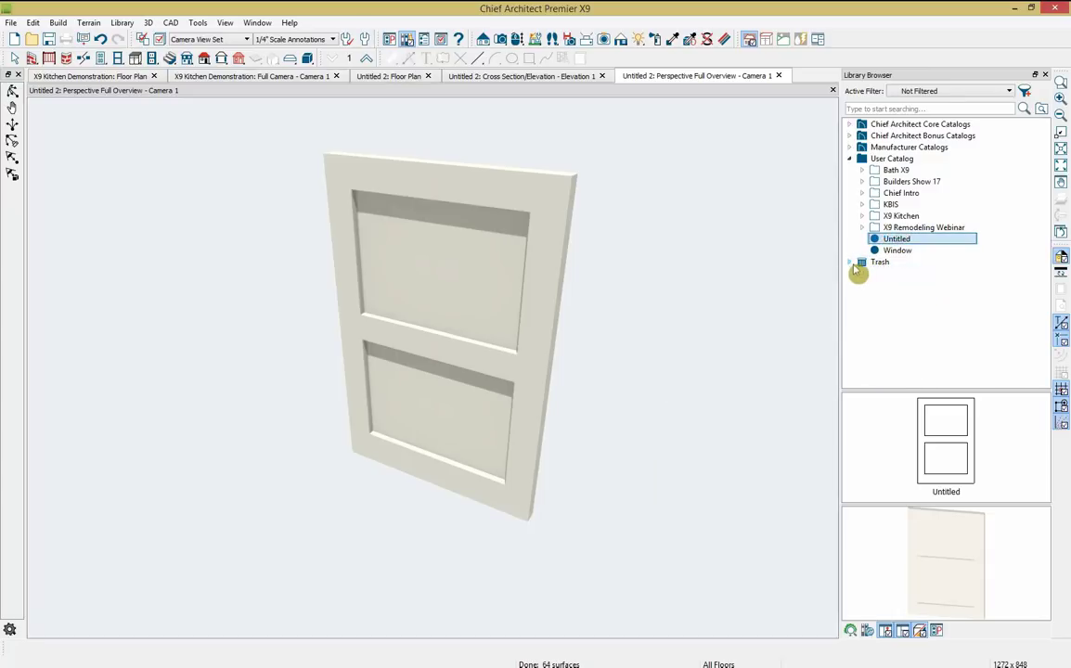
left_click(914, 239)
left_click(916, 239)
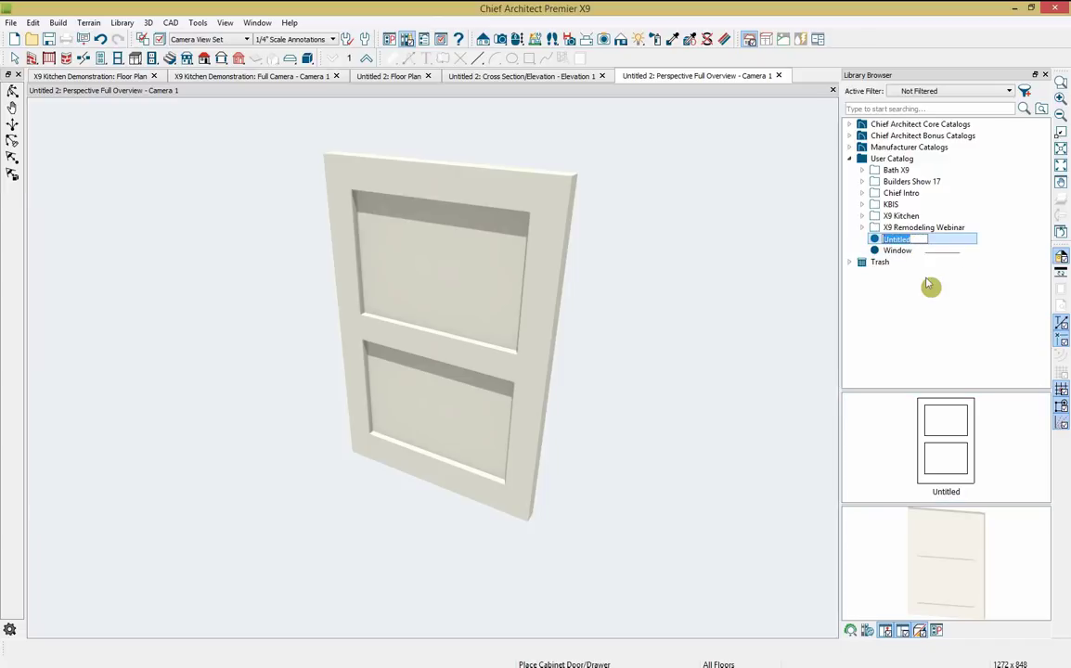
type("Two-Panel Door")
left_click(874, 359)
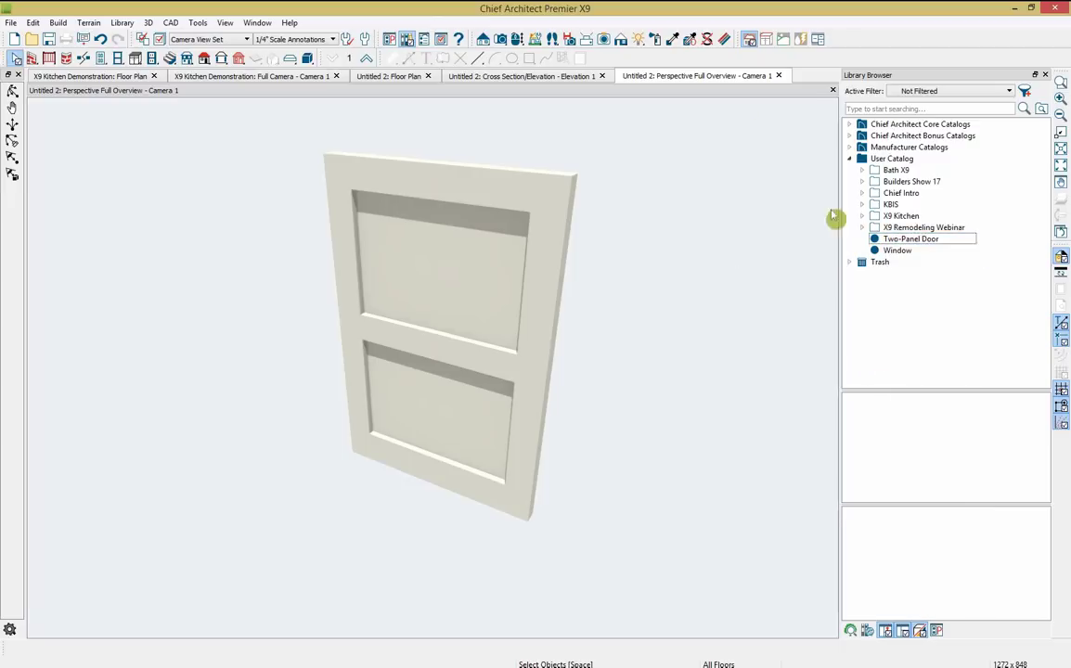
- Close Untitled 2 without saving and dock the Full Camera view beside the floor plan
left_click(427, 76)
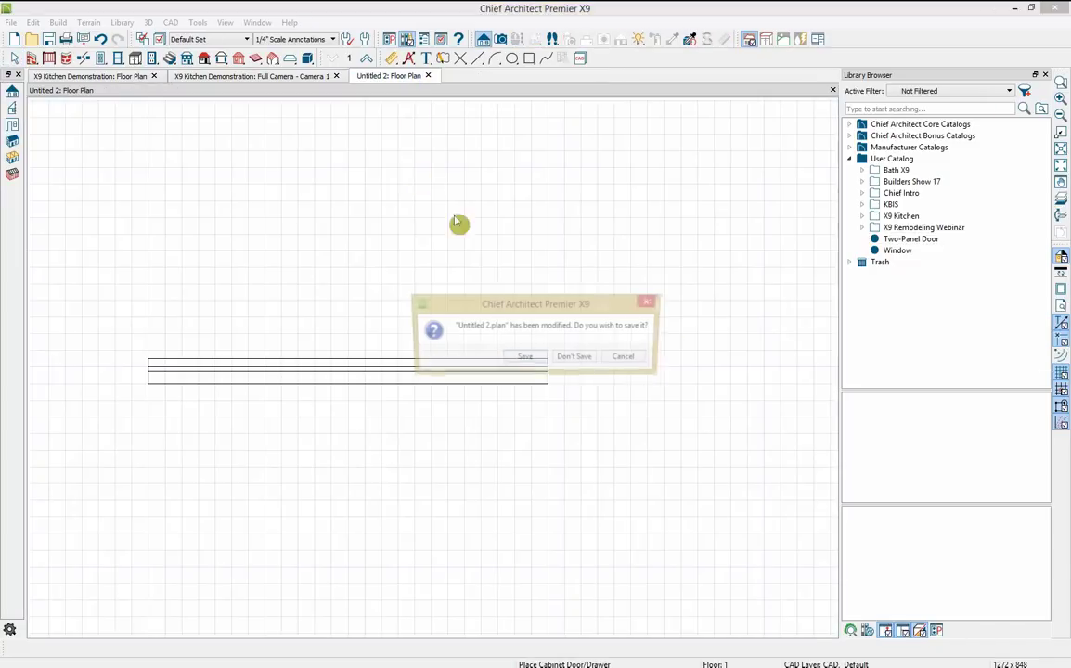
left_click(576, 359)
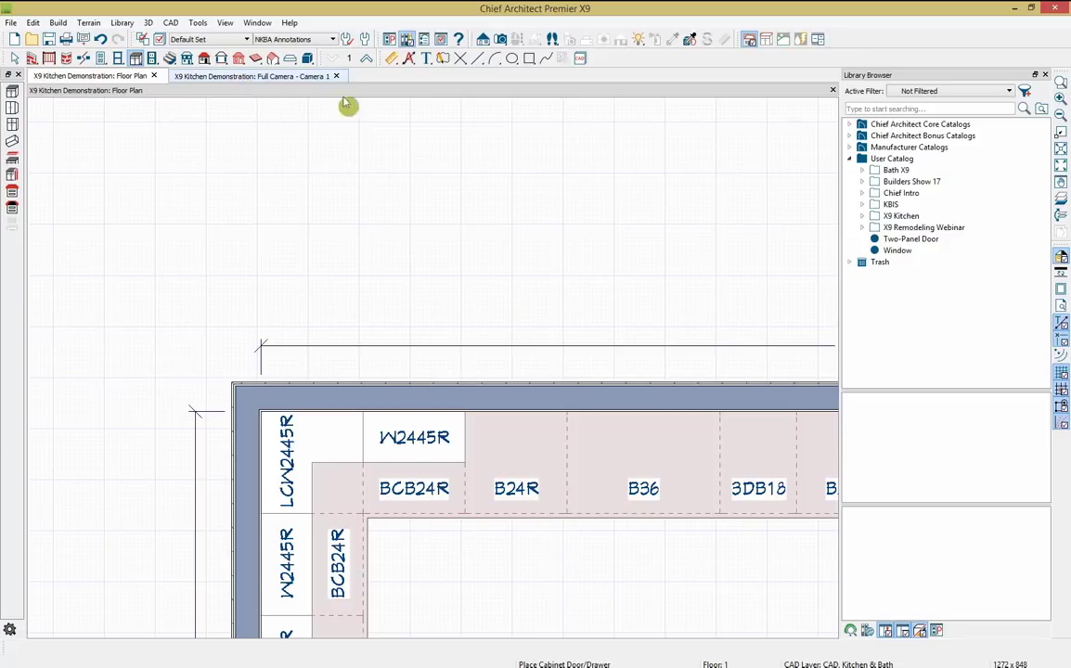
left_click(269, 78)
left_click_drag(272, 81, 600, 109)
- Set the pantry cabinet's door style to Two-Panel Door from the library
left_click(918, 241)
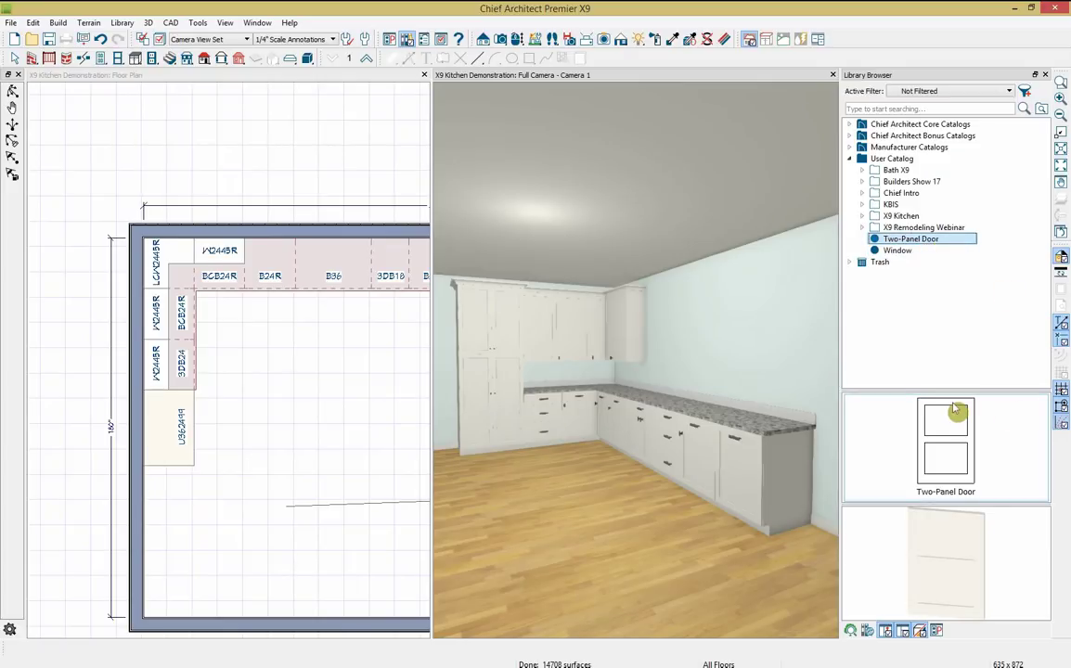
key("Escape")
double_click(503, 373)
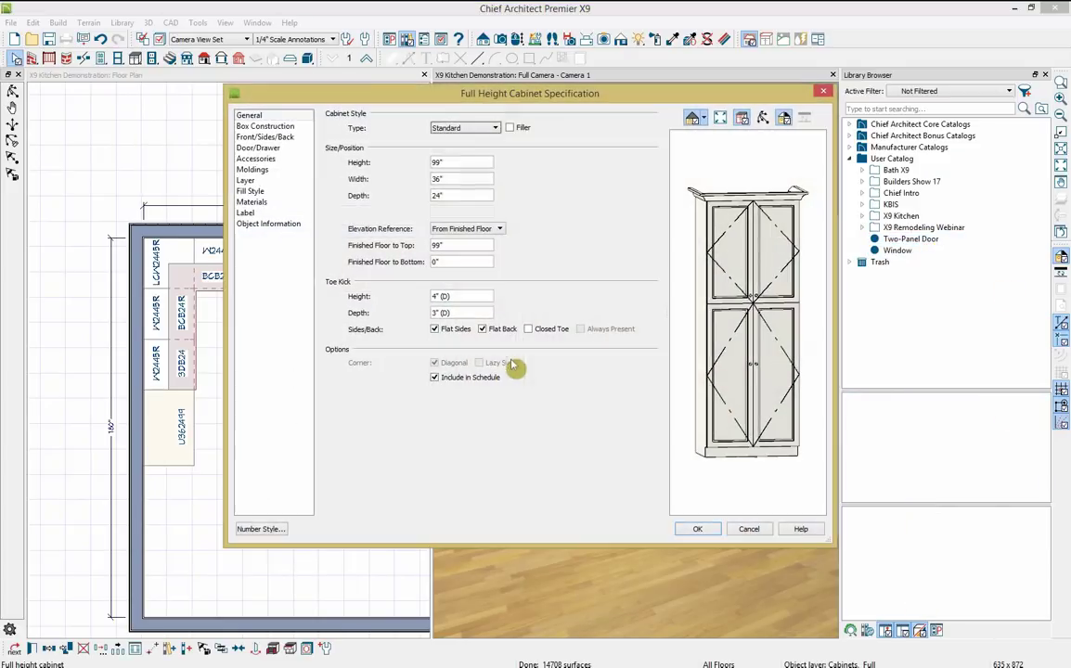
left_click(271, 148)
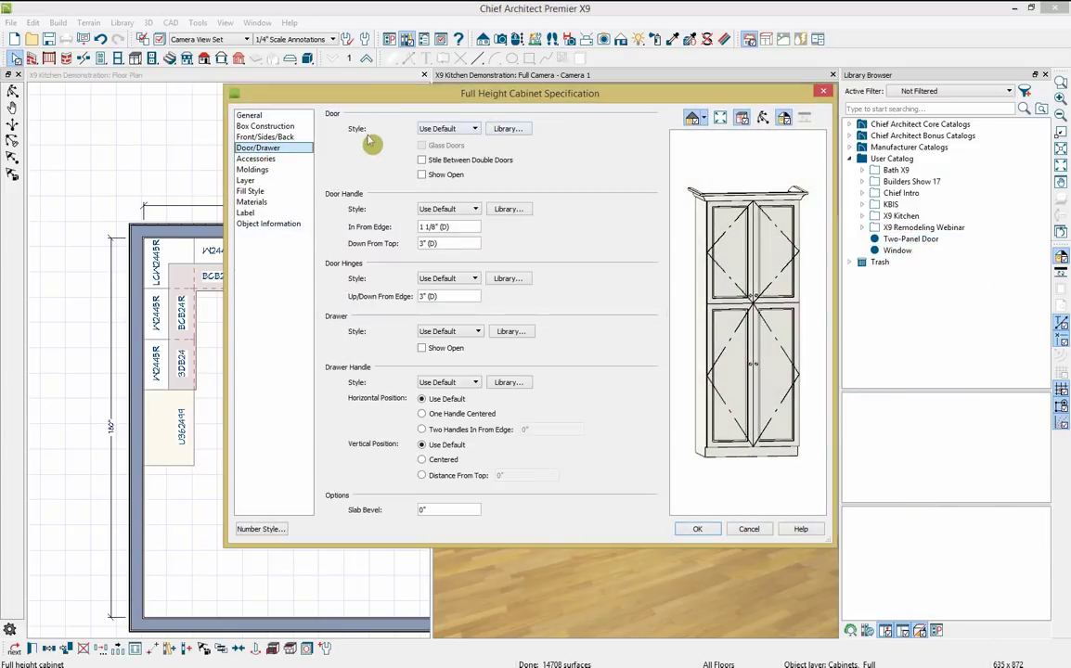
left_click(509, 129)
left_click(918, 239)
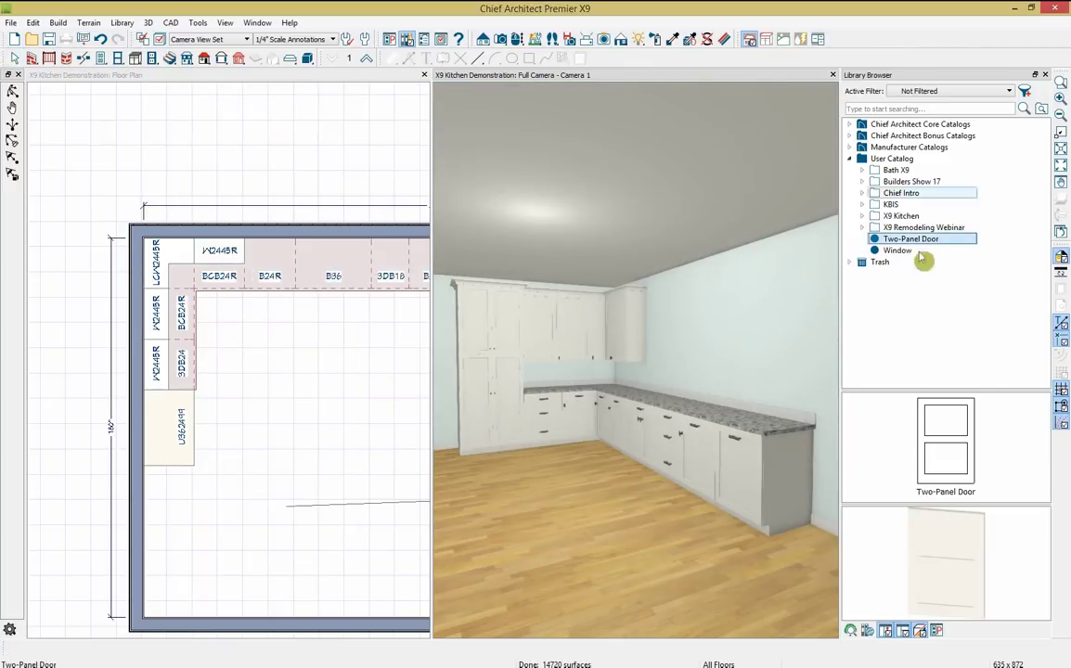
left_click(510, 365)
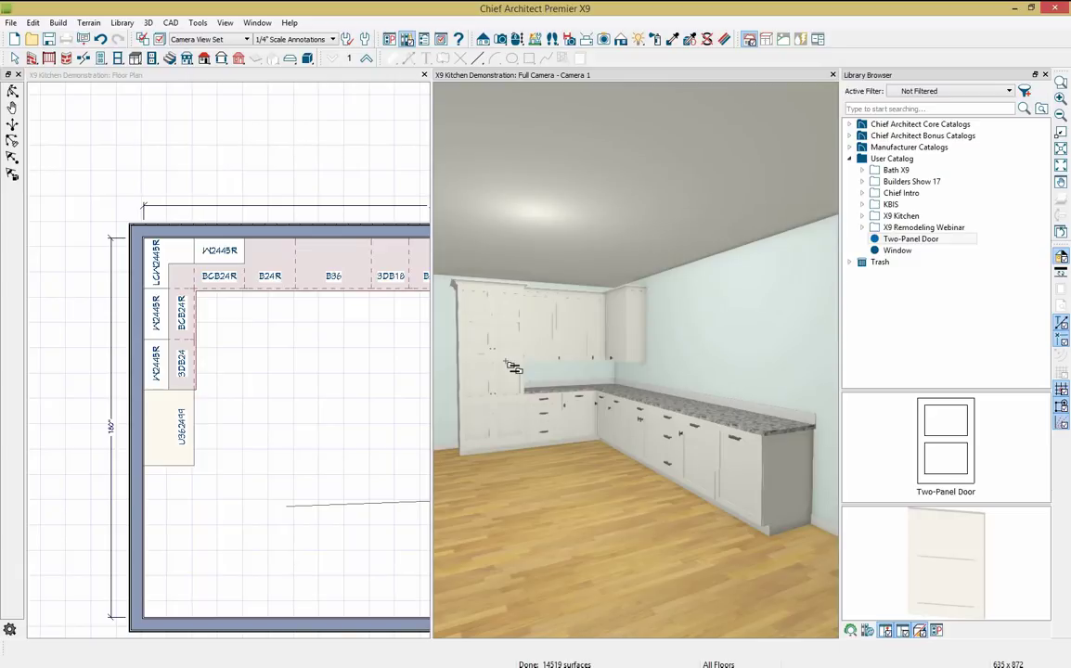
- Switch the camera view to Vector View and give the upper cabinet Two-Panel Door style
left_click(622, 44)
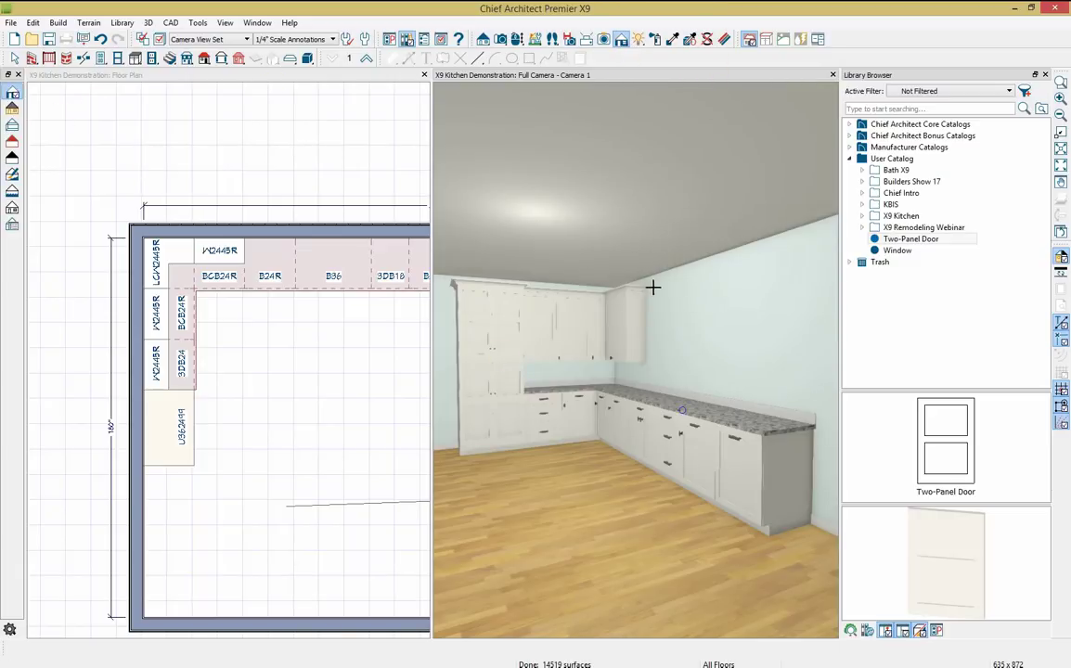
left_click(12, 112)
left_click(937, 239)
left_click(553, 340)
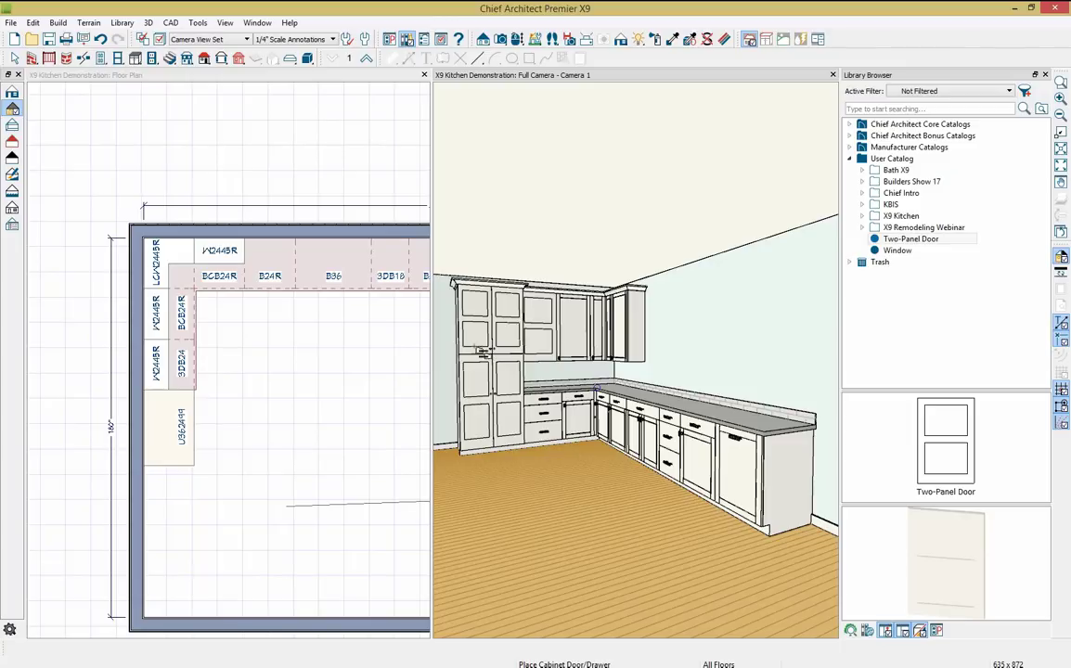
key("space")
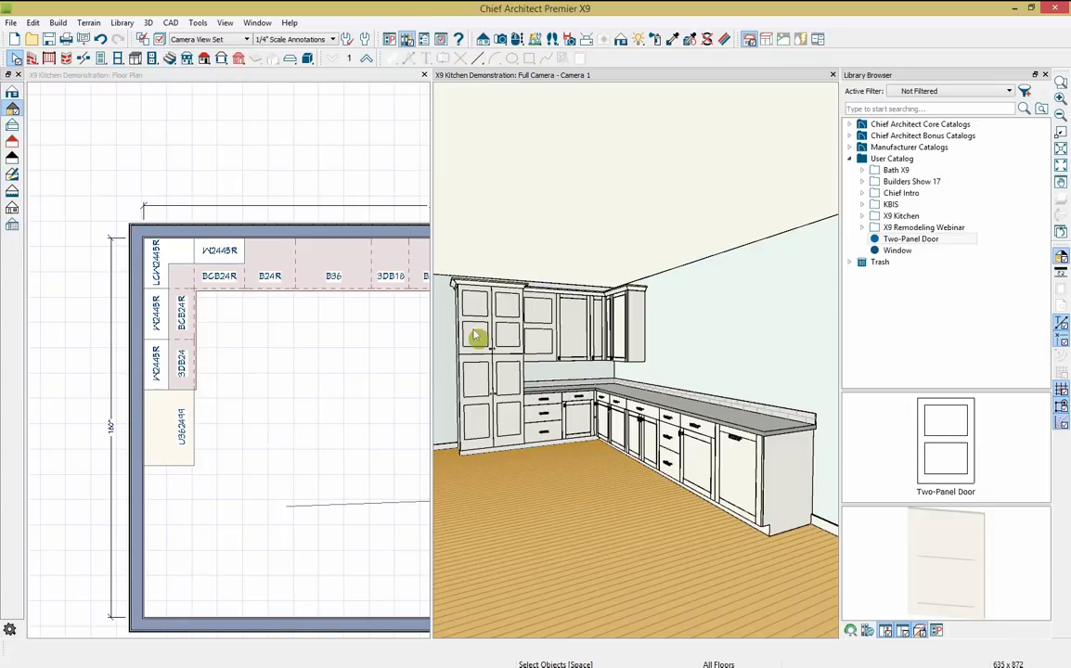
- Review the current Full Height Cabinet defaults in Default Settings
left_click(366, 38)
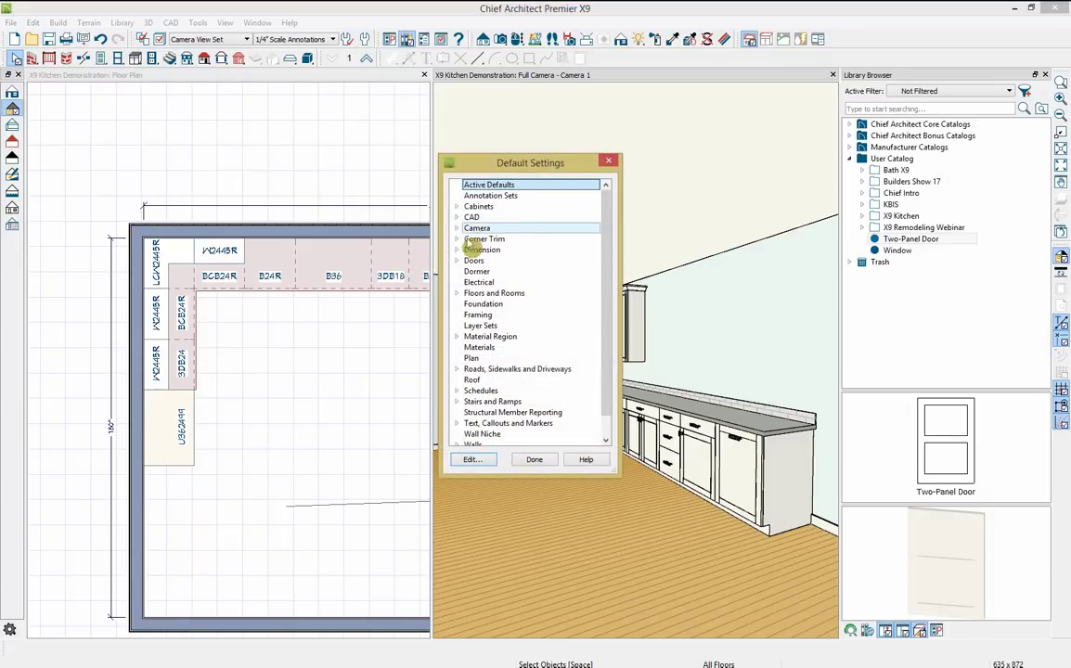
left_click(455, 206)
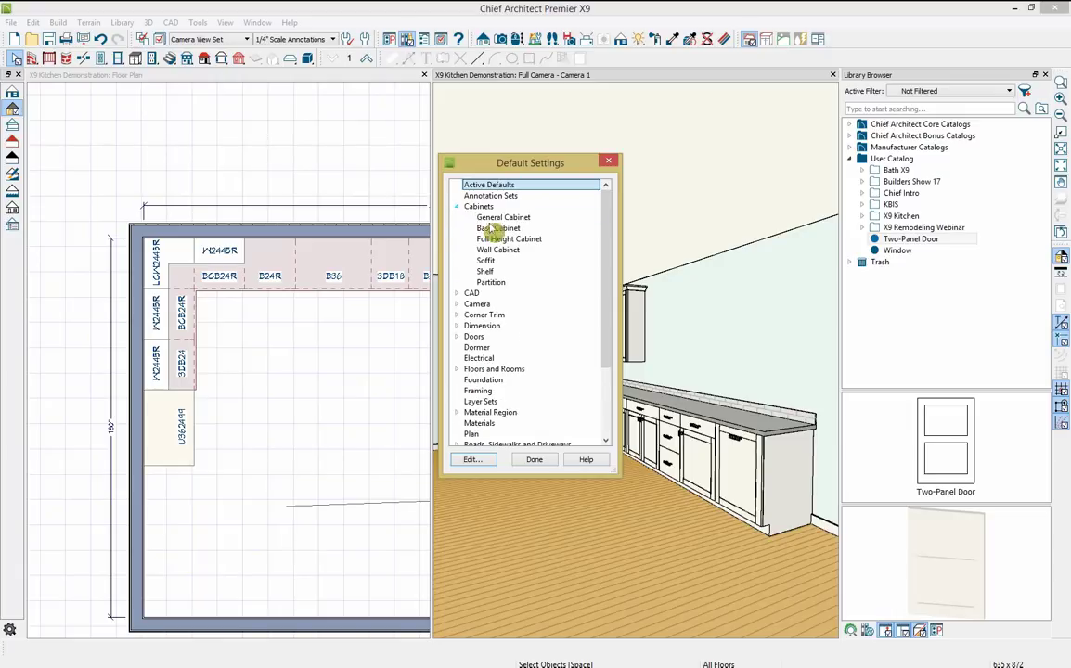
left_click(508, 239)
double_click(515, 241)
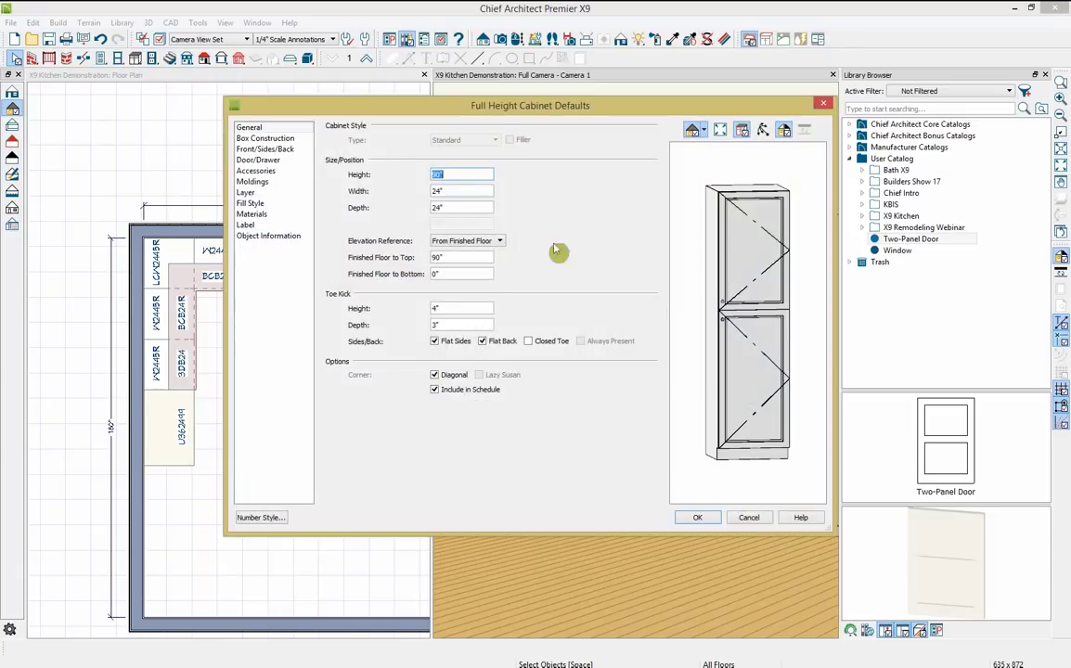
left_click_drag(643, 108, 638, 198)
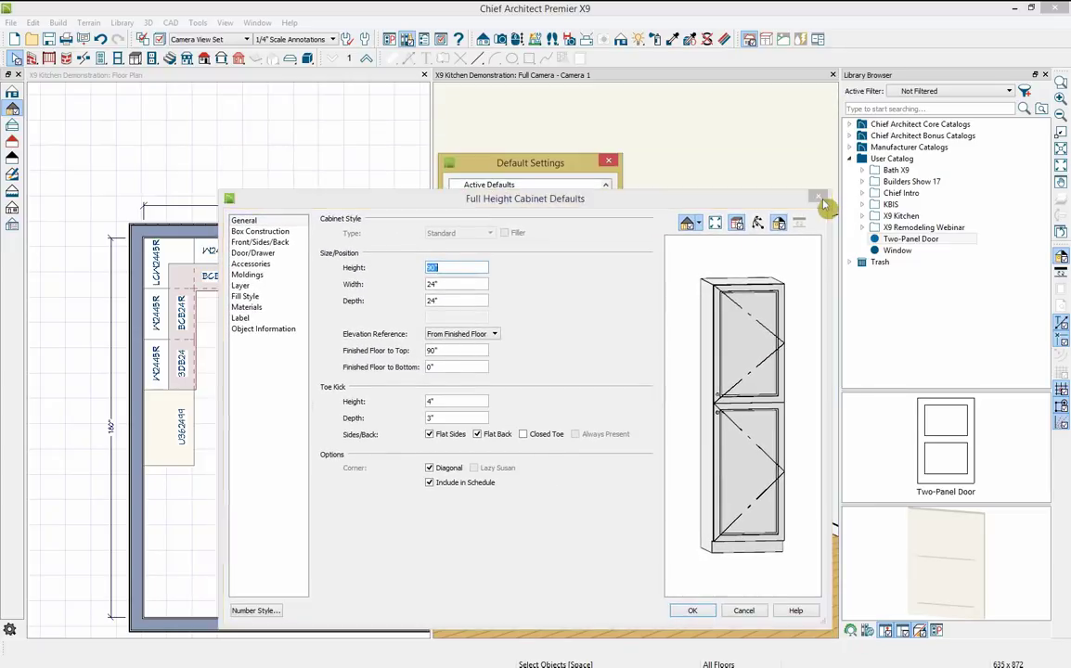
left_click(819, 198)
left_click(608, 164)
- Make the 36-inch-wide, 99-inch-tall pantry cabinet the full height default and verify it
left_click(497, 343)
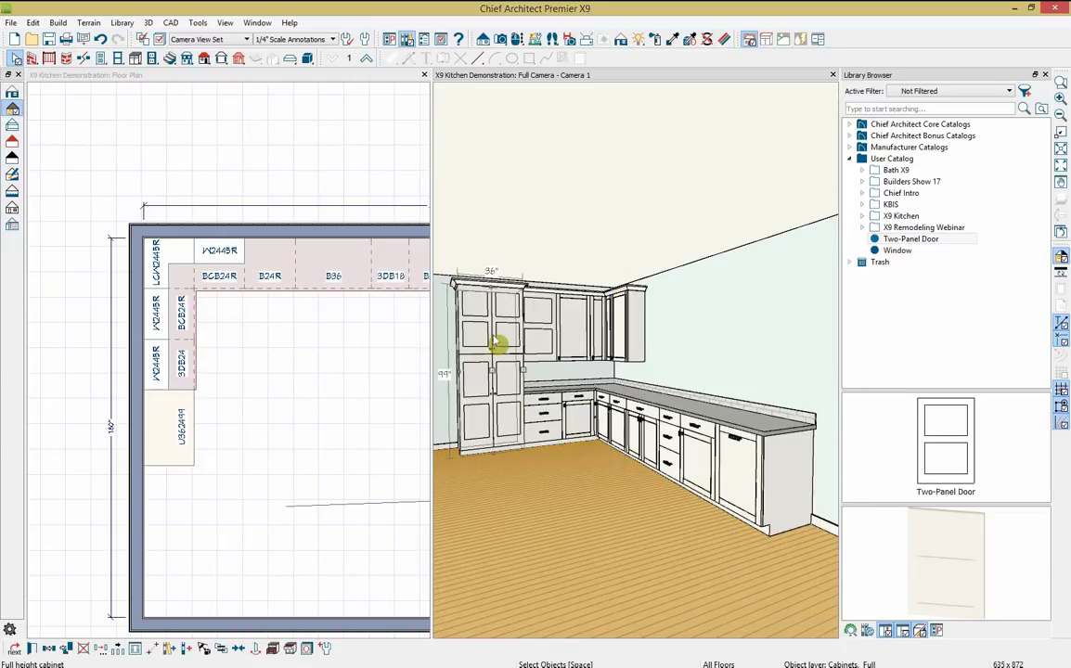
left_click(327, 650)
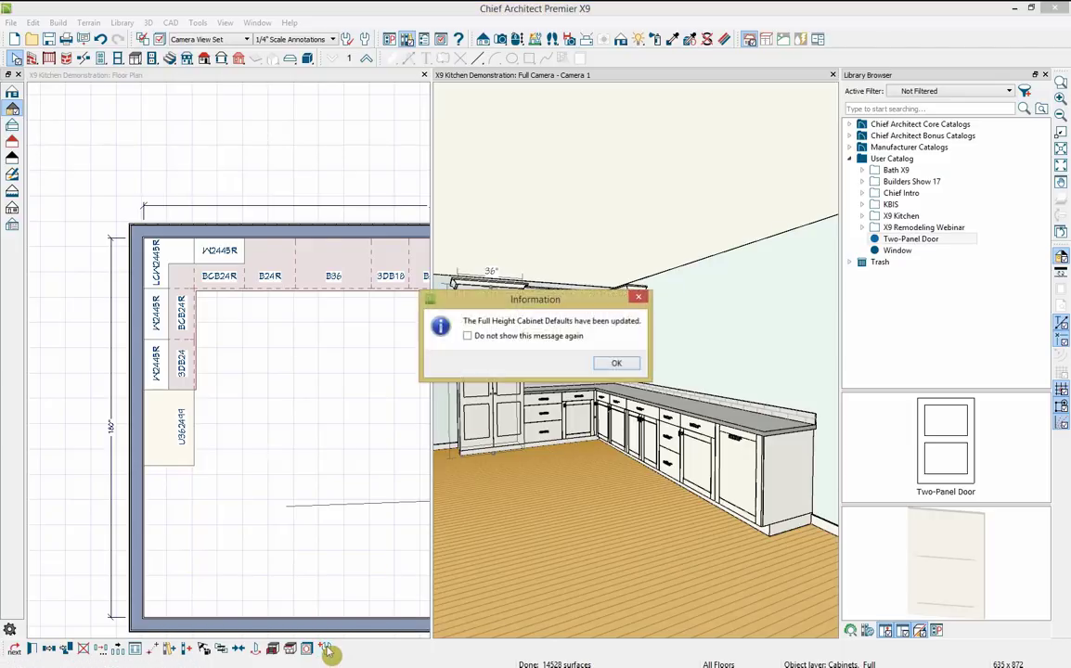
left_click(615, 363)
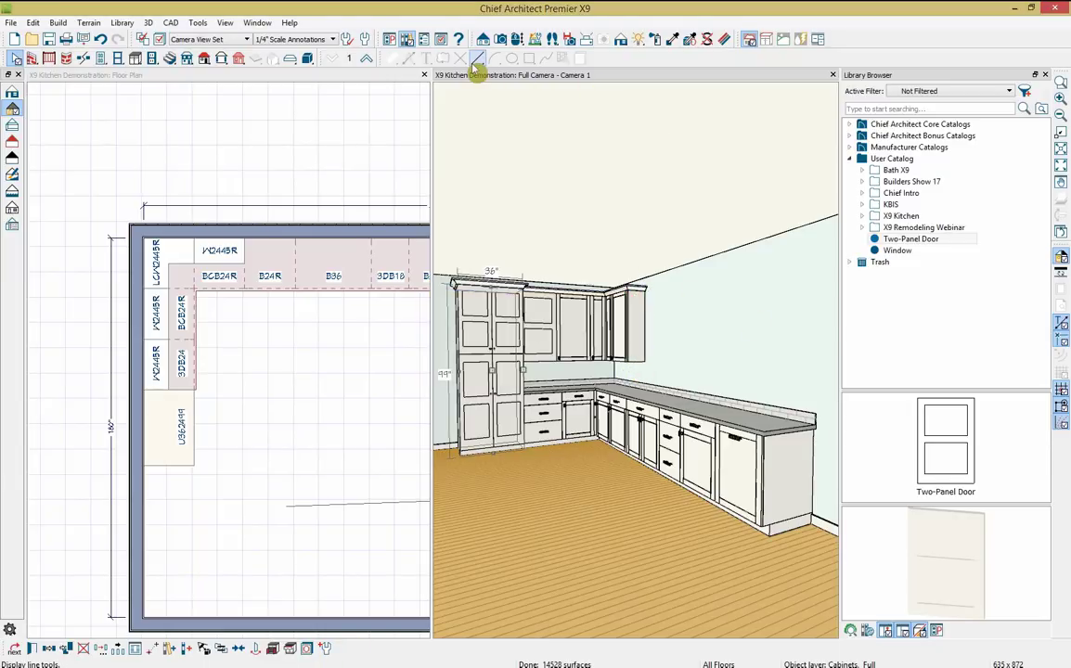
left_click(316, 37)
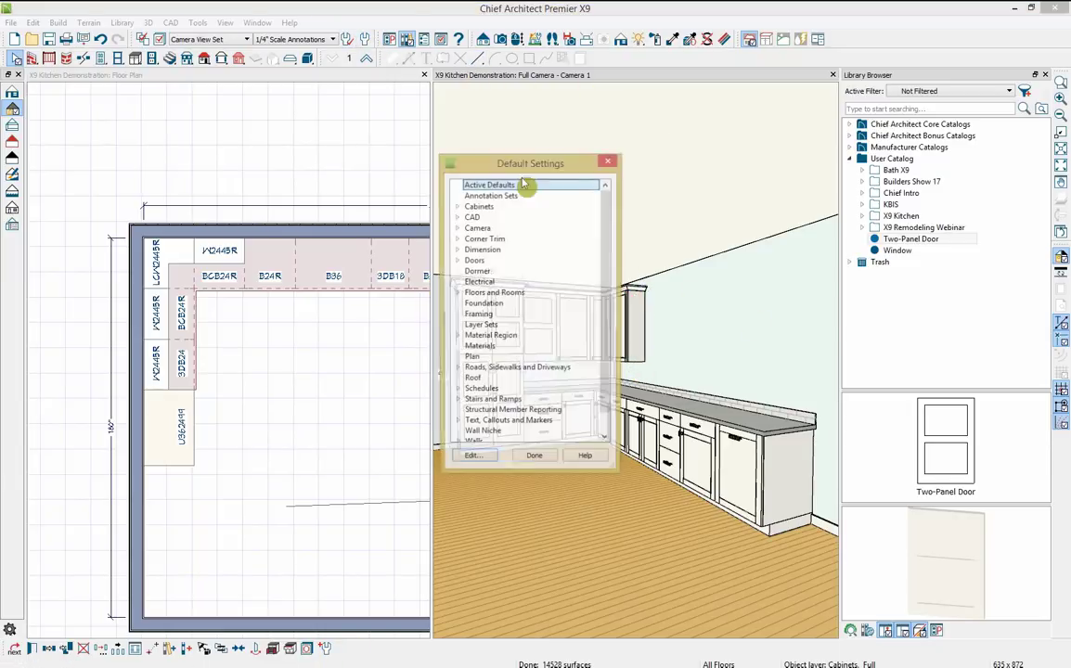
left_click(457, 207)
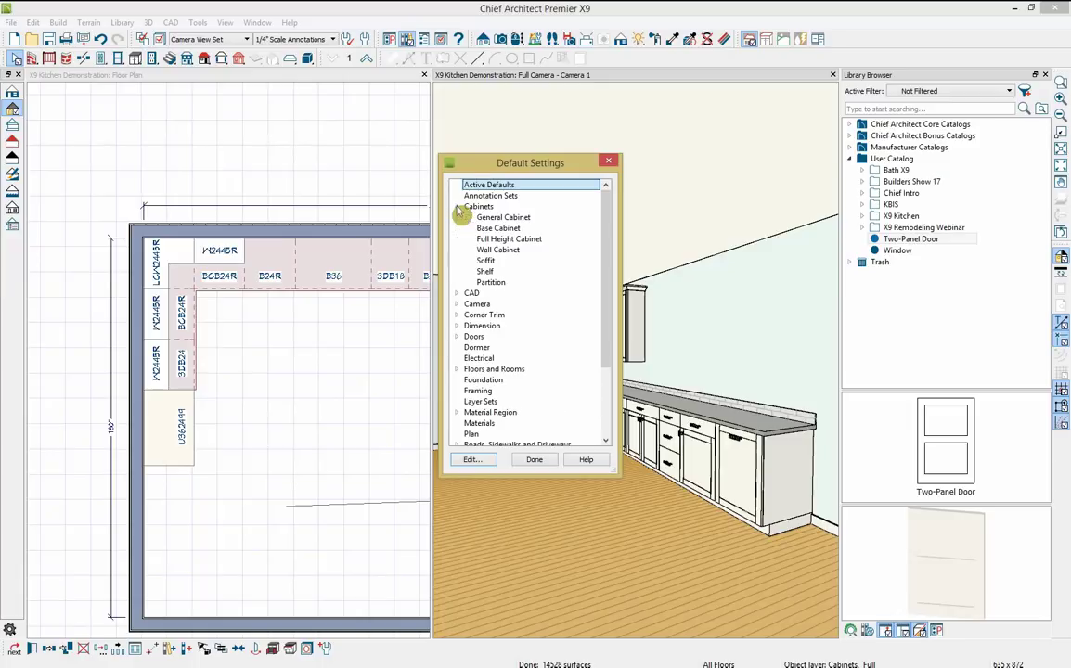
double_click(510, 239)
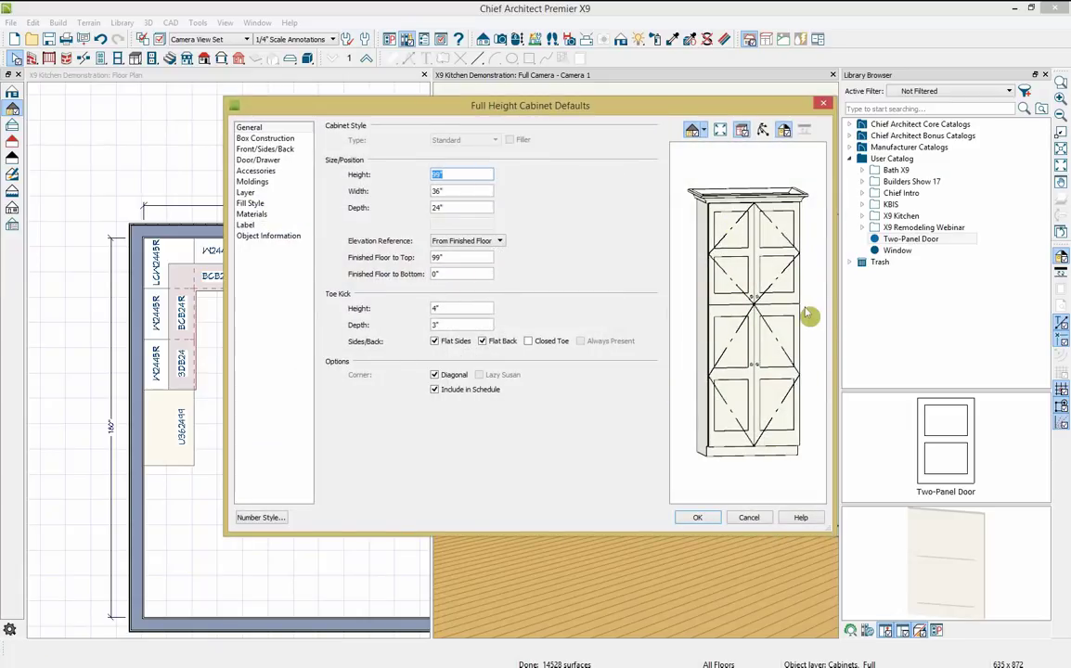
left_click(749, 519)
left_click(568, 458)
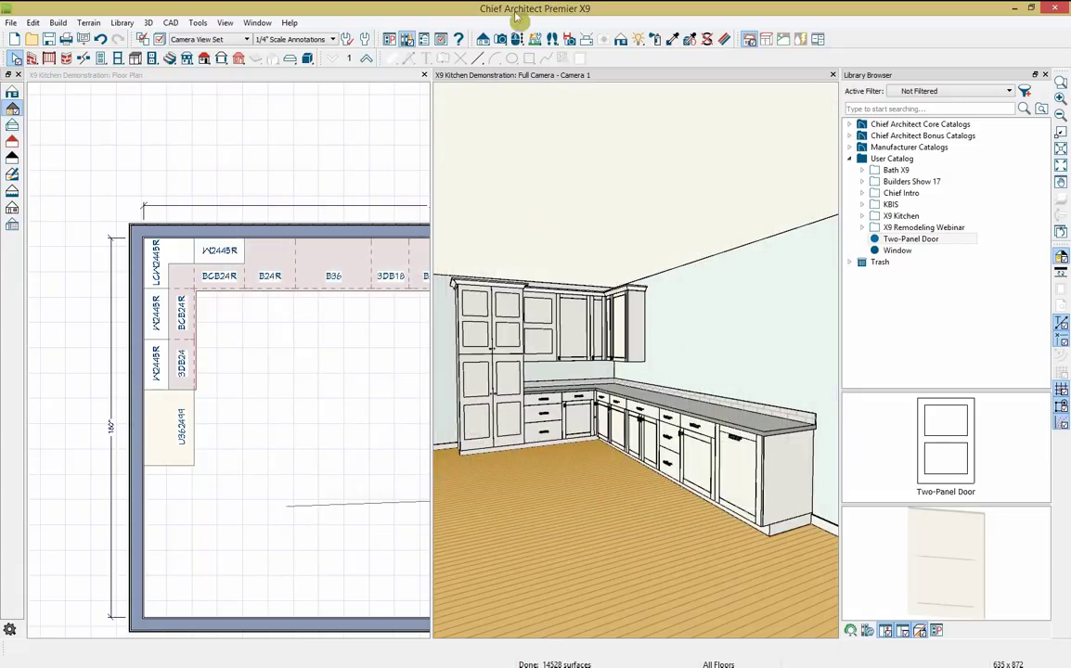
left_click(517, 39)
- Place two full height cabinets against the left wall
left_click_drag(551, 257, 501, 269)
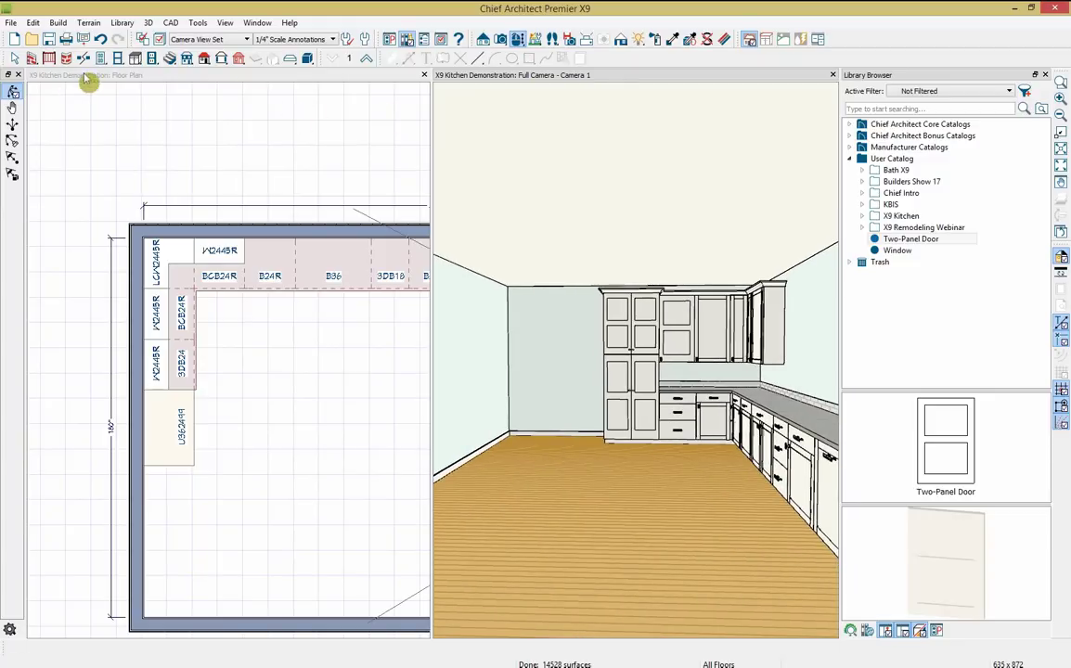
left_click(135, 58)
left_click(12, 124)
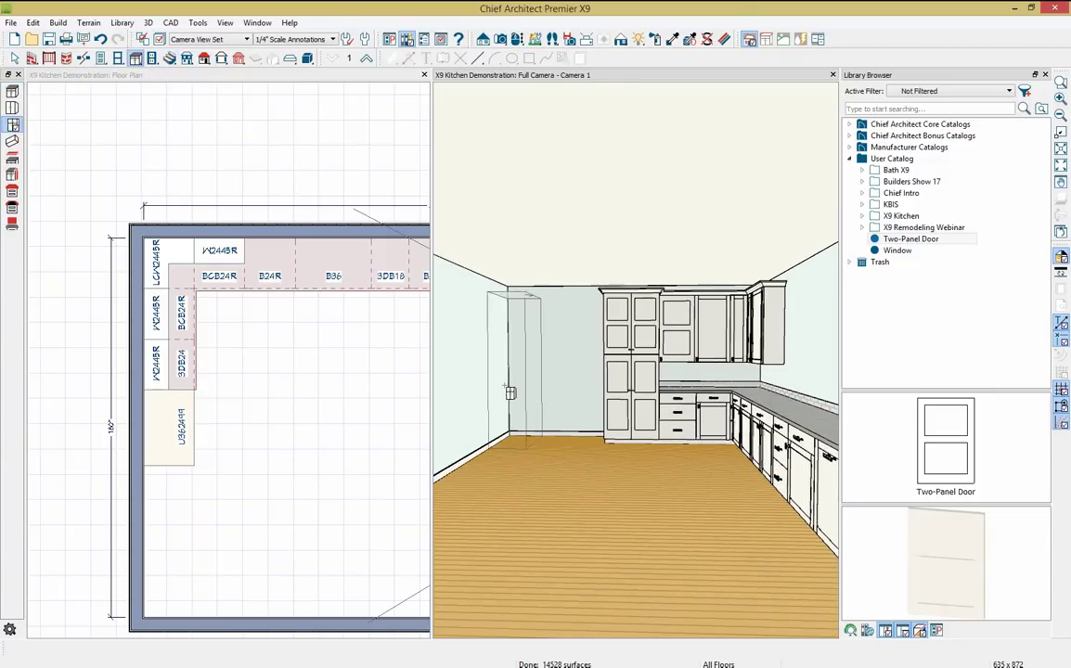
left_click(460, 353)
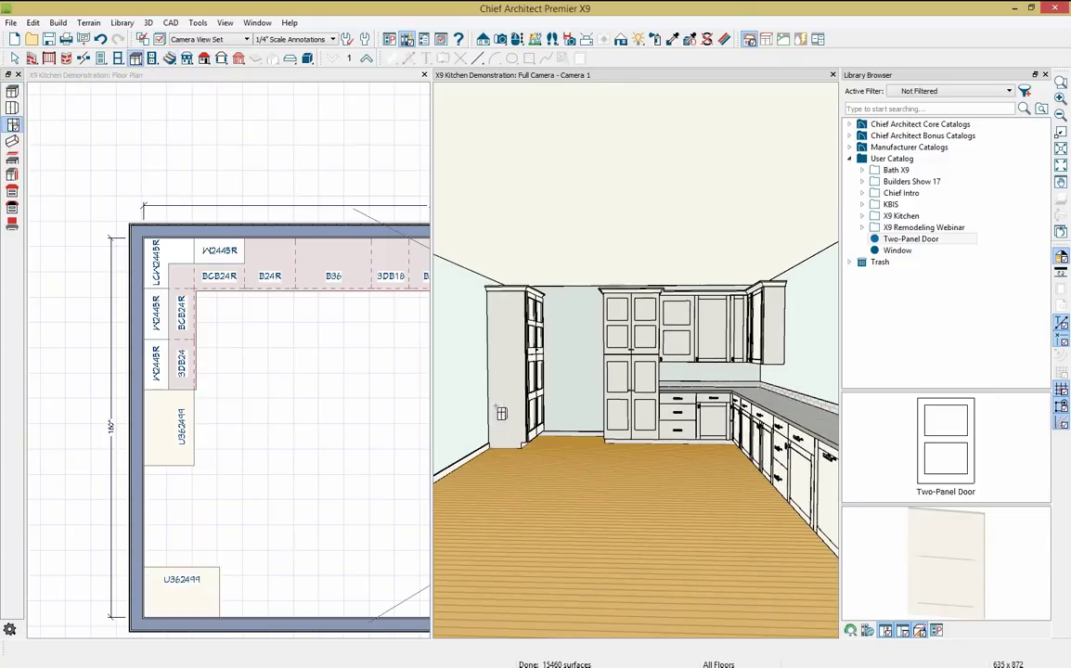
left_click(482, 451)
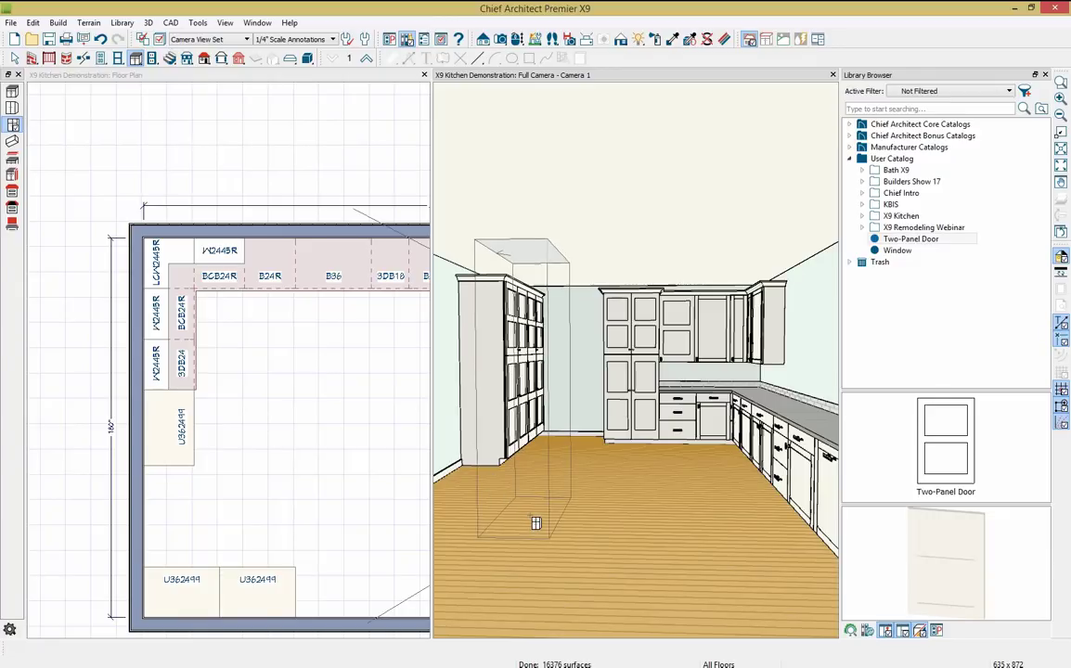
key("space")
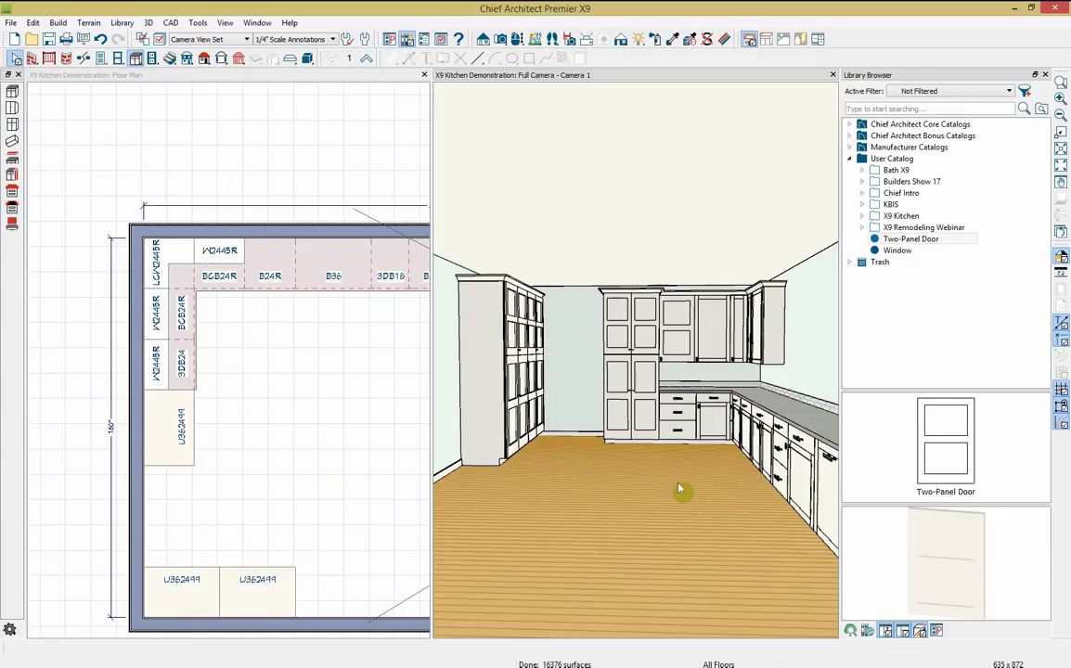
- Make the 24-inch-wide, 45-inch-tall two-panel wall cabinet the default and review its door settings
left_click(684, 335)
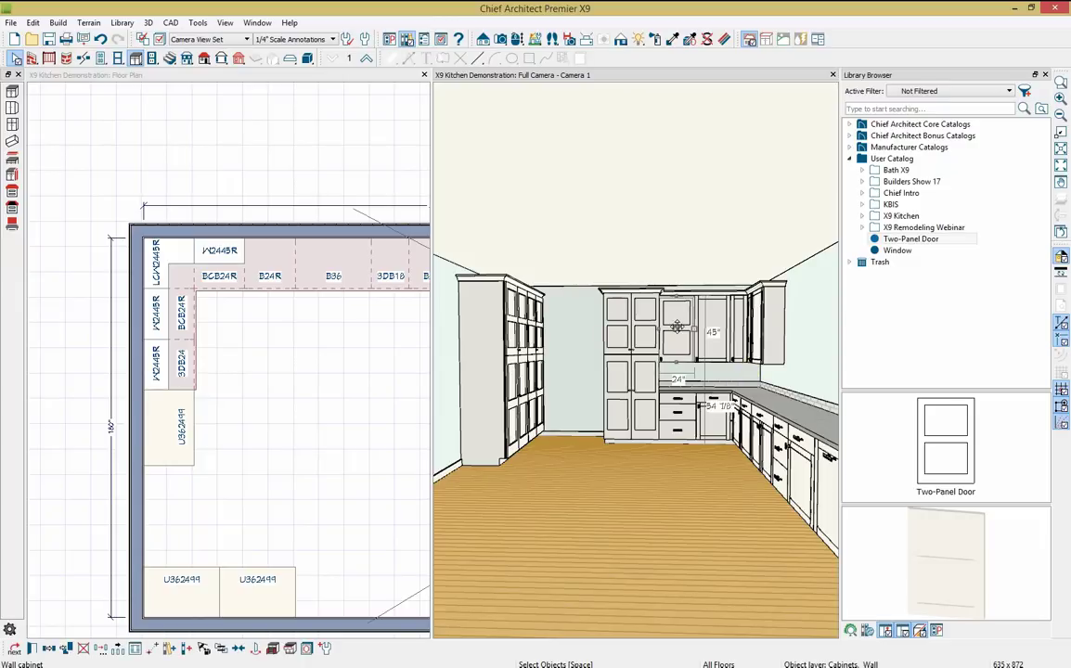
left_click(324, 648)
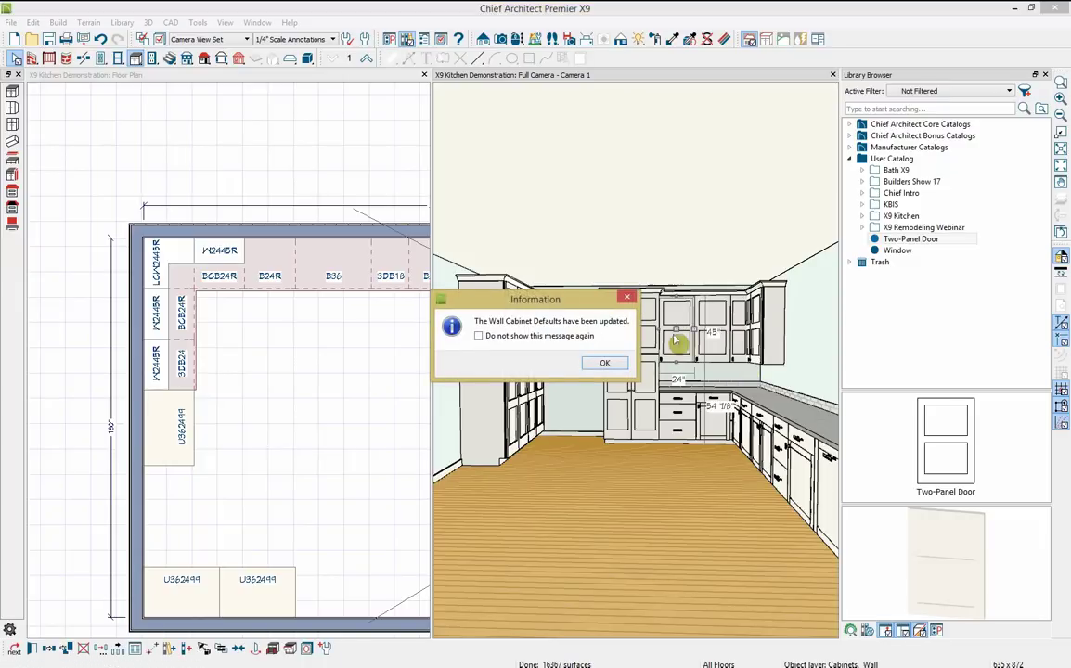
left_click(604, 364)
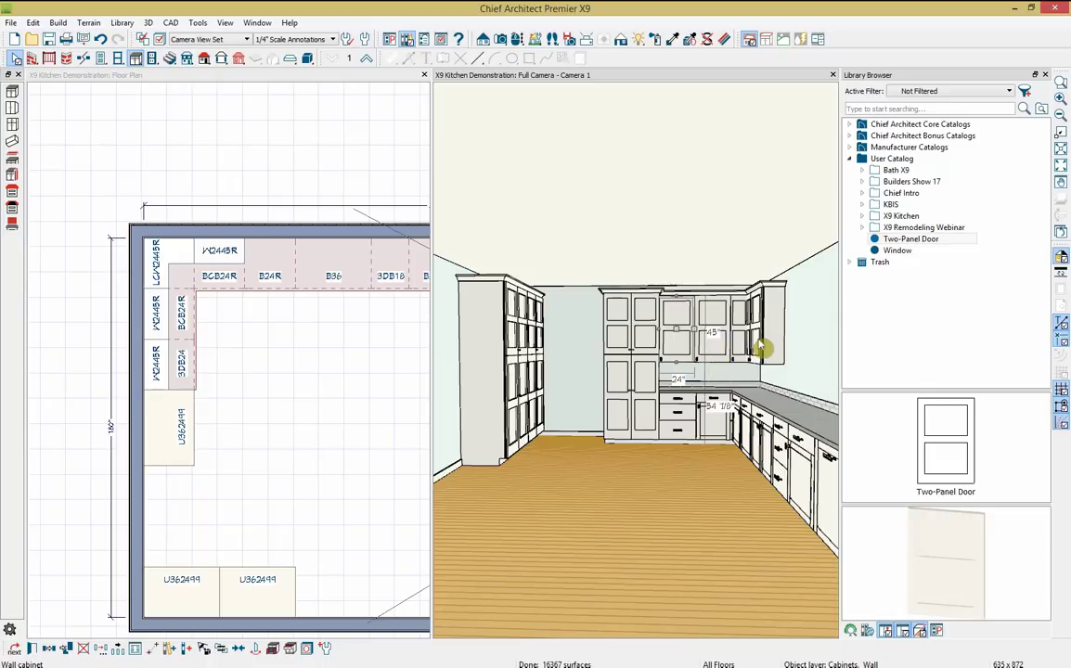
left_click_drag(764, 346, 717, 342)
double_click(717, 341)
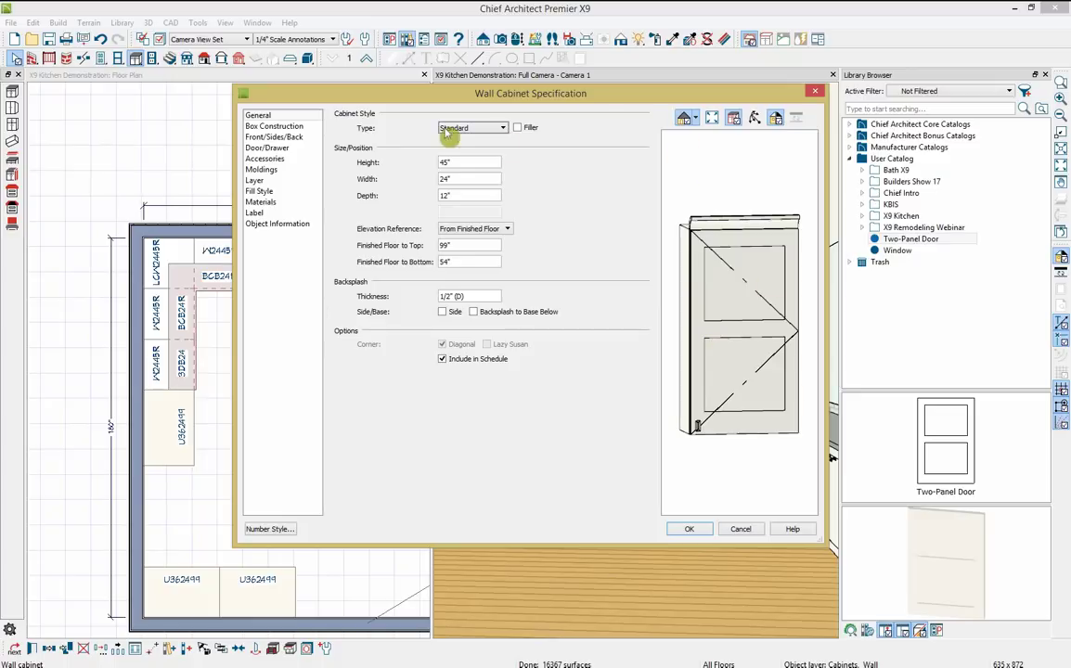
left_click(269, 147)
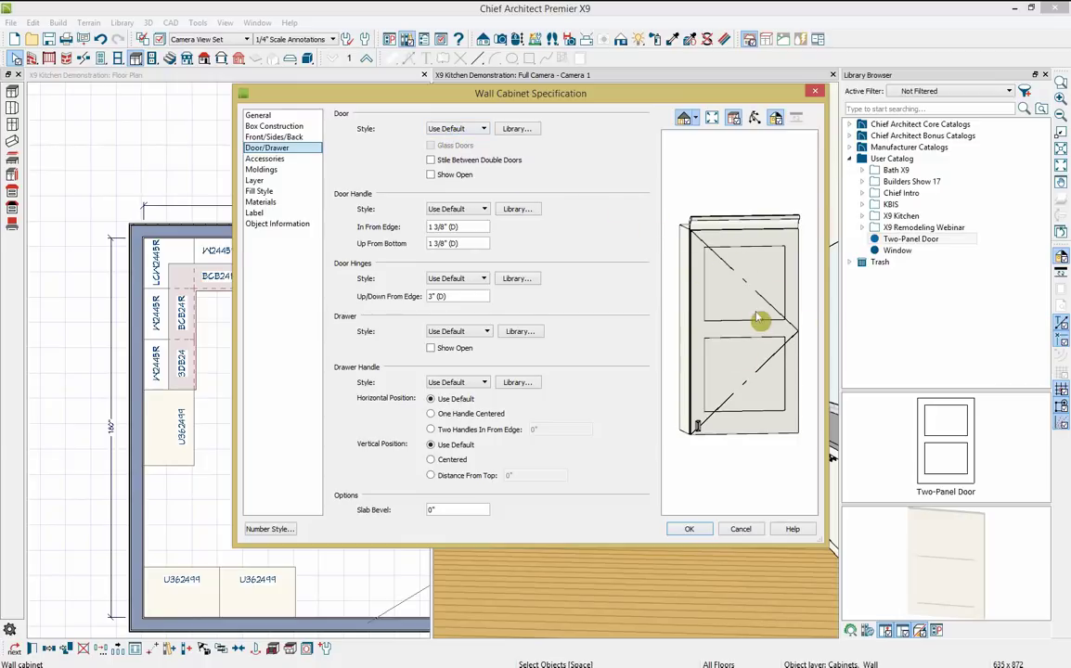
left_click(739, 530)
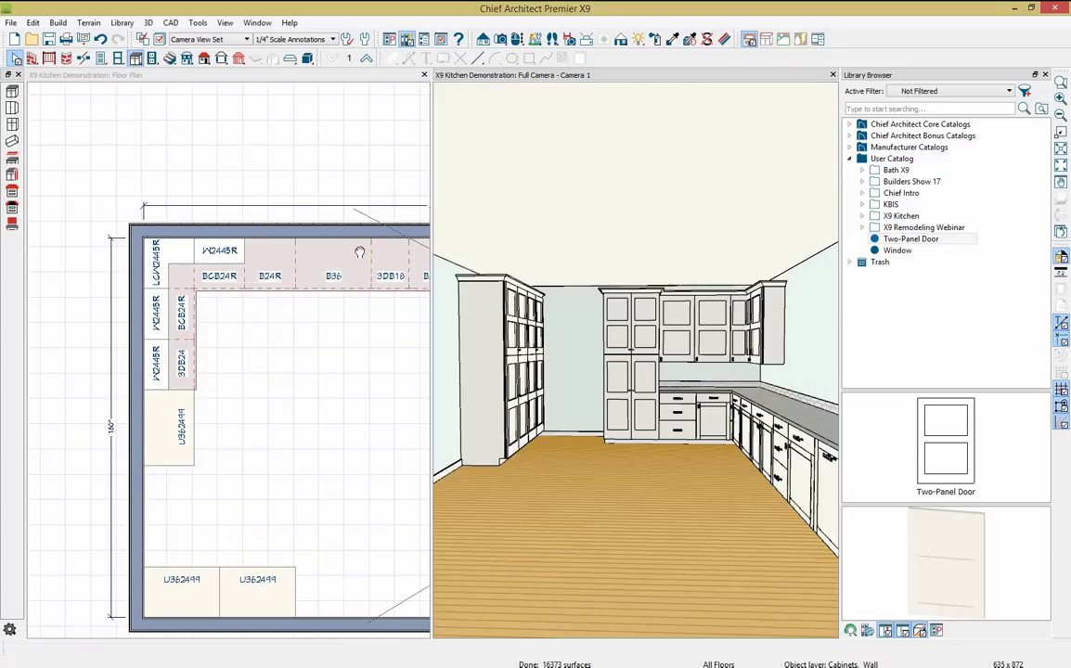
middle_click_drag(370, 249, 248, 261)
left_click(258, 287)
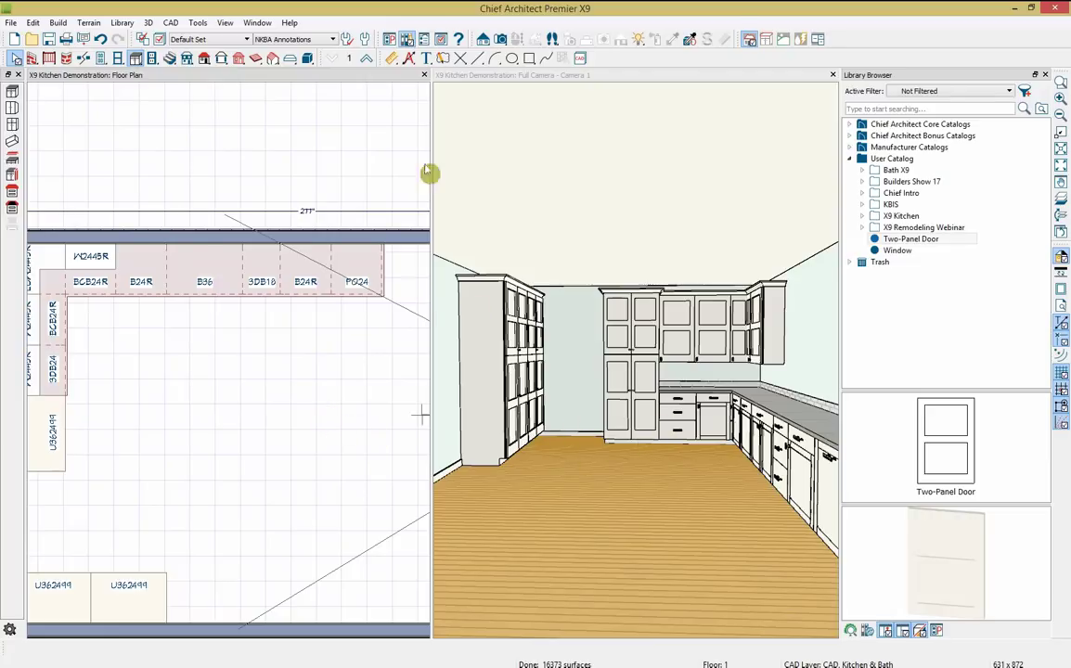
- Render the camera view with Standard shading, close the Library Browser, and turn toward the cabinets
middle_click_drag(540, 294, 556, 279)
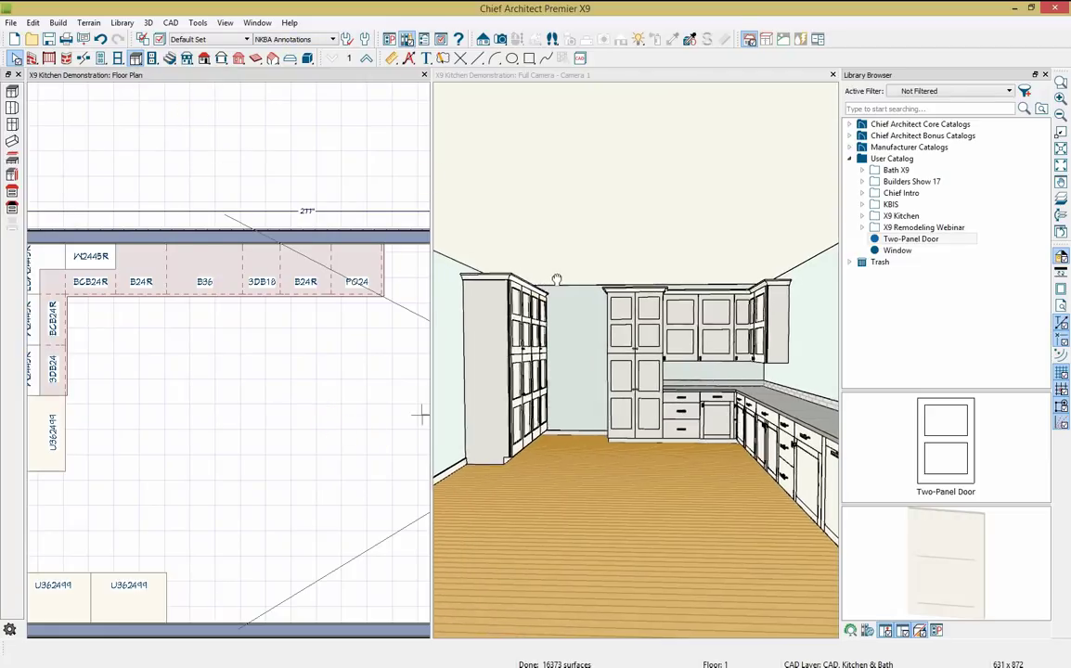
left_click(557, 278)
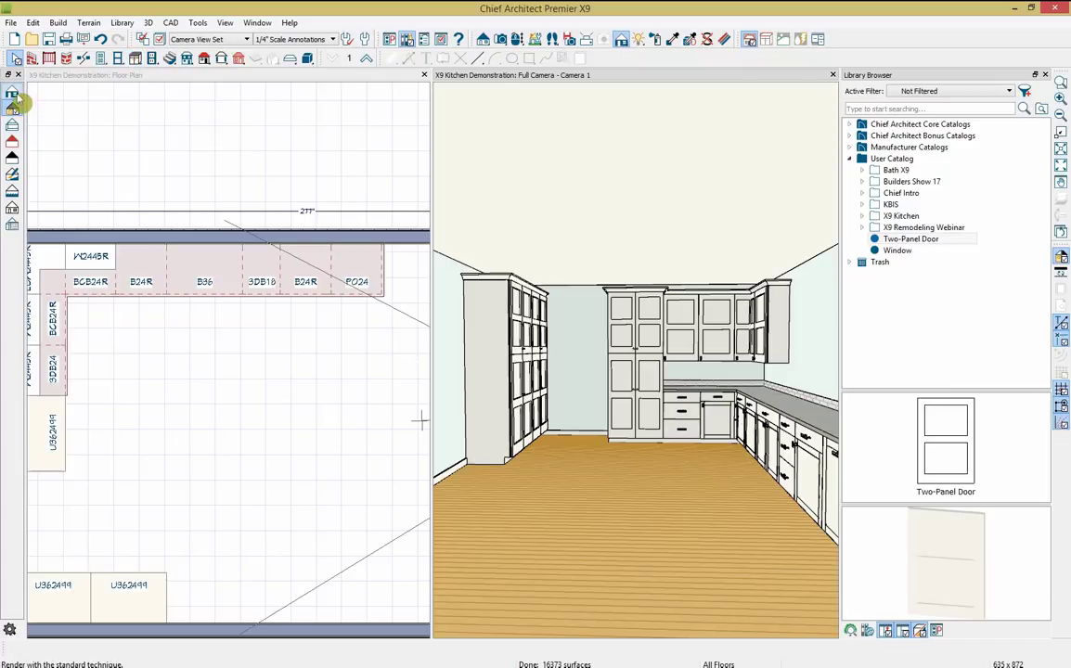
left_click(12, 95)
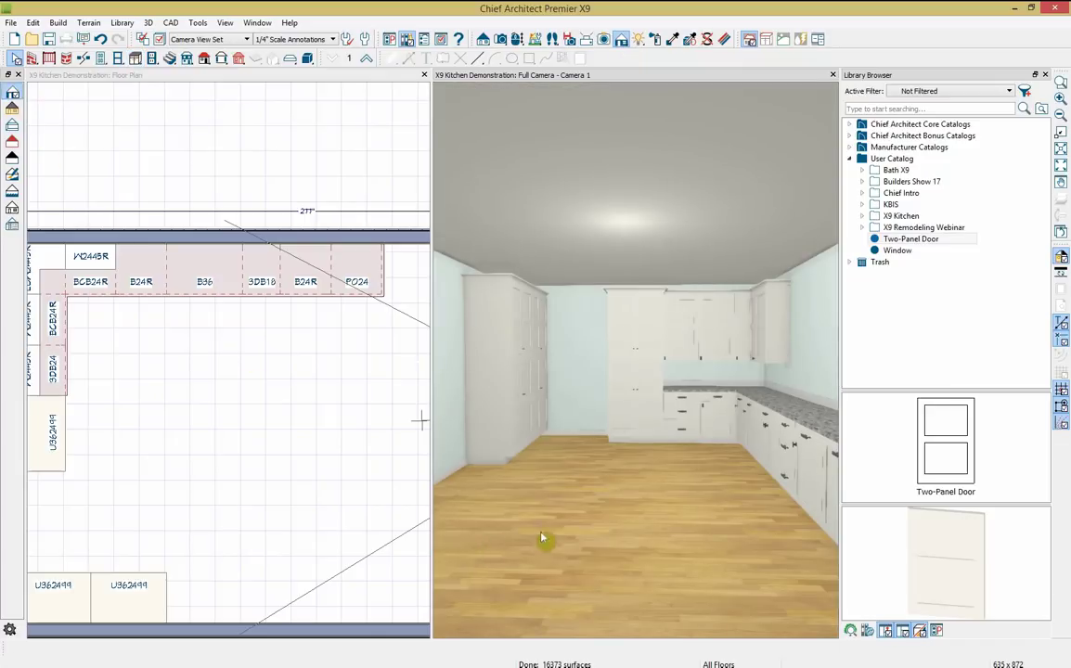
left_click(1045, 74)
left_click_drag(665, 311, 684, 299)
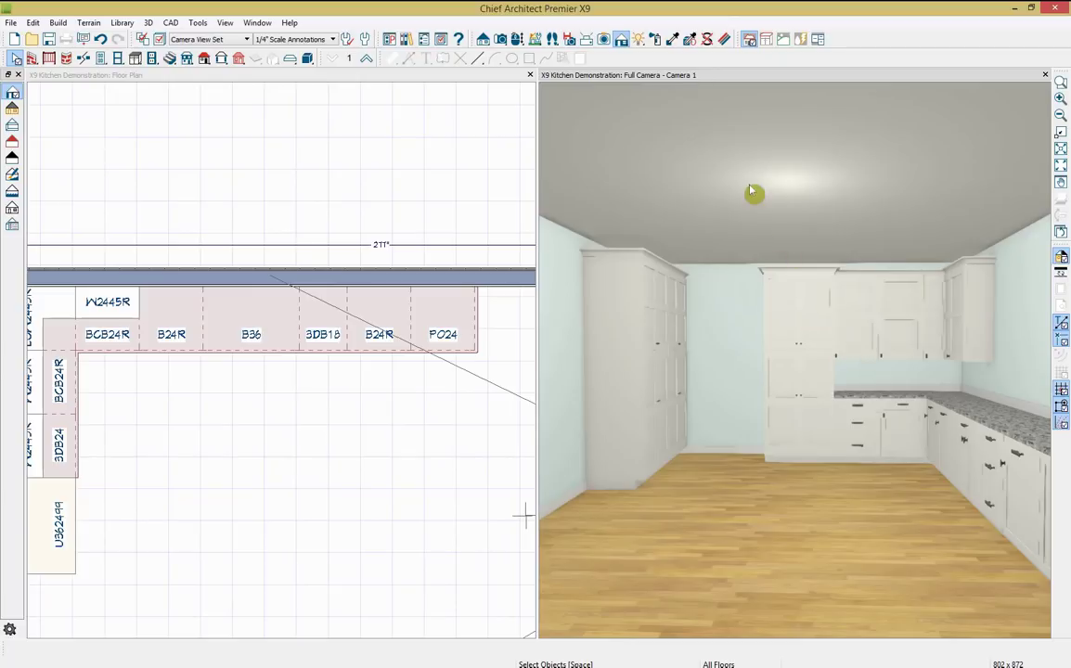
left_click(687, 40)
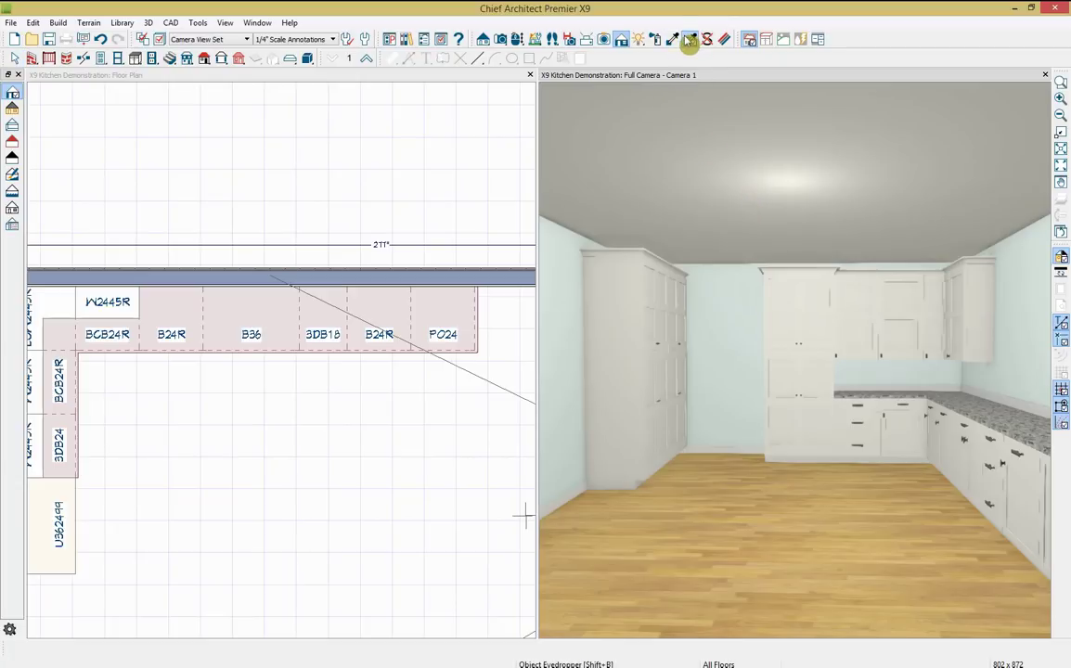
- Eyedrop the wall cabinet, loading only its Door Handle Style (Bungalow Knob)
left_click(873, 311)
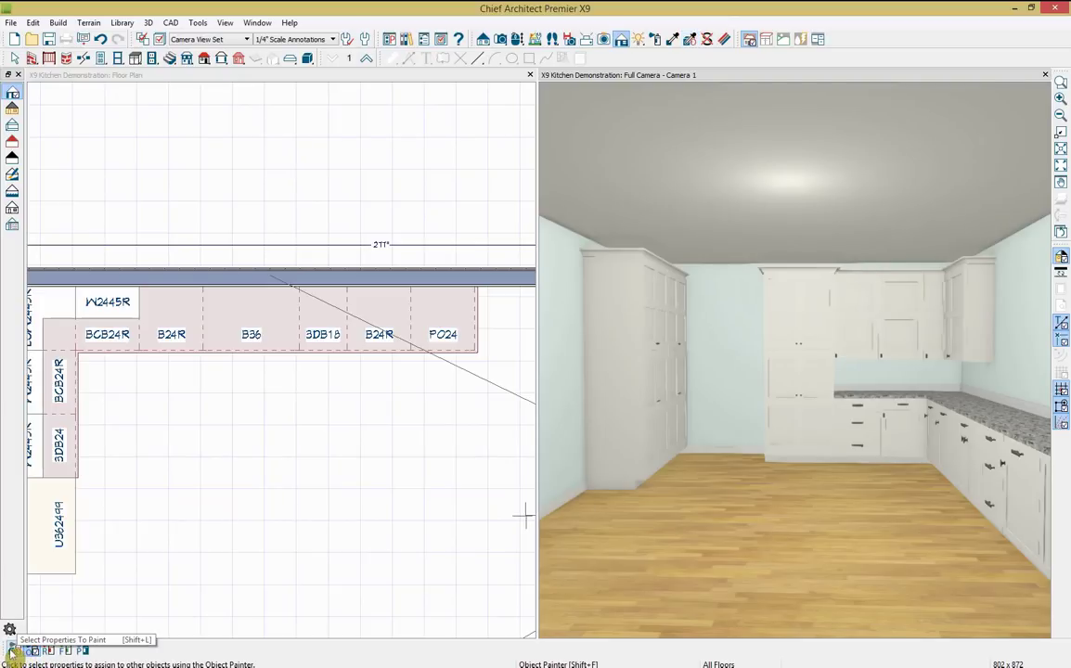
left_click(12, 652)
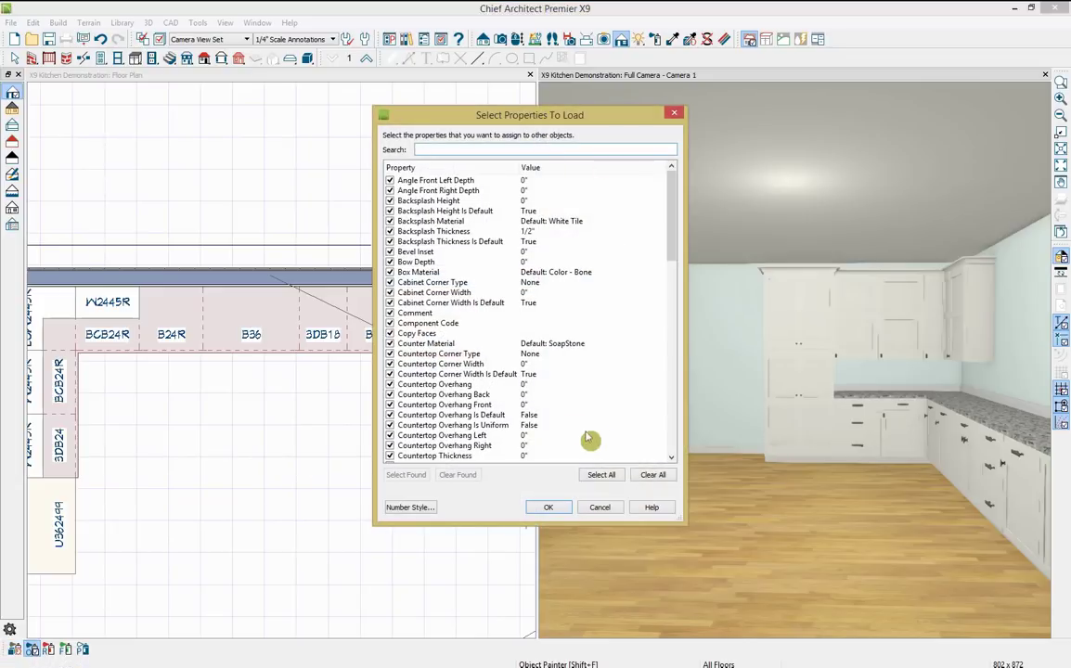
left_click(653, 477)
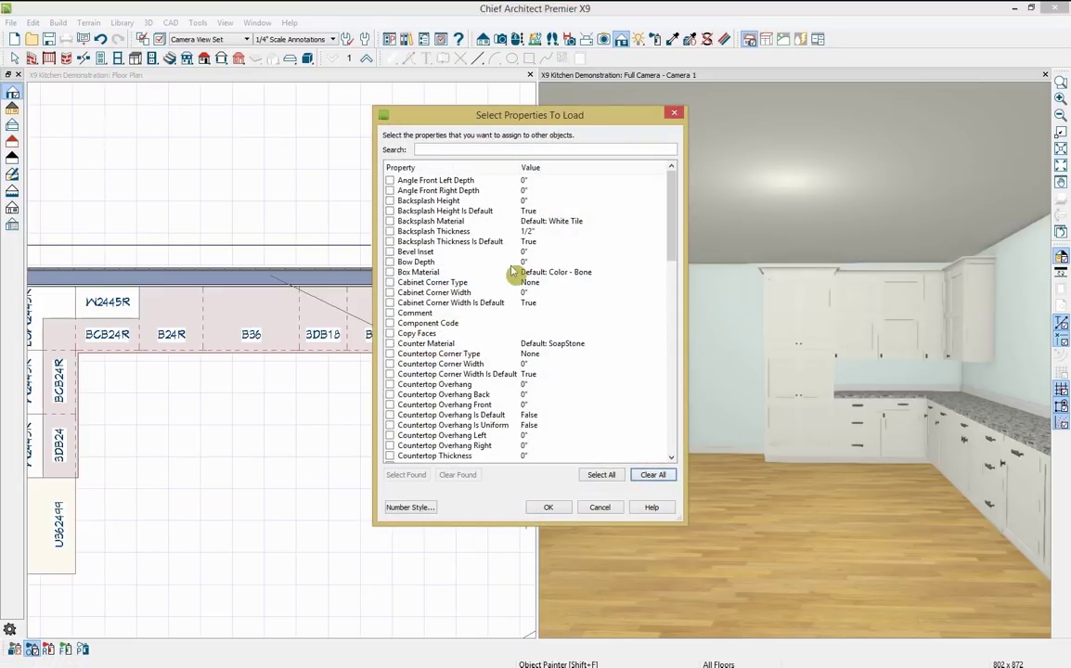
scroll(513, 270, "down", 4)
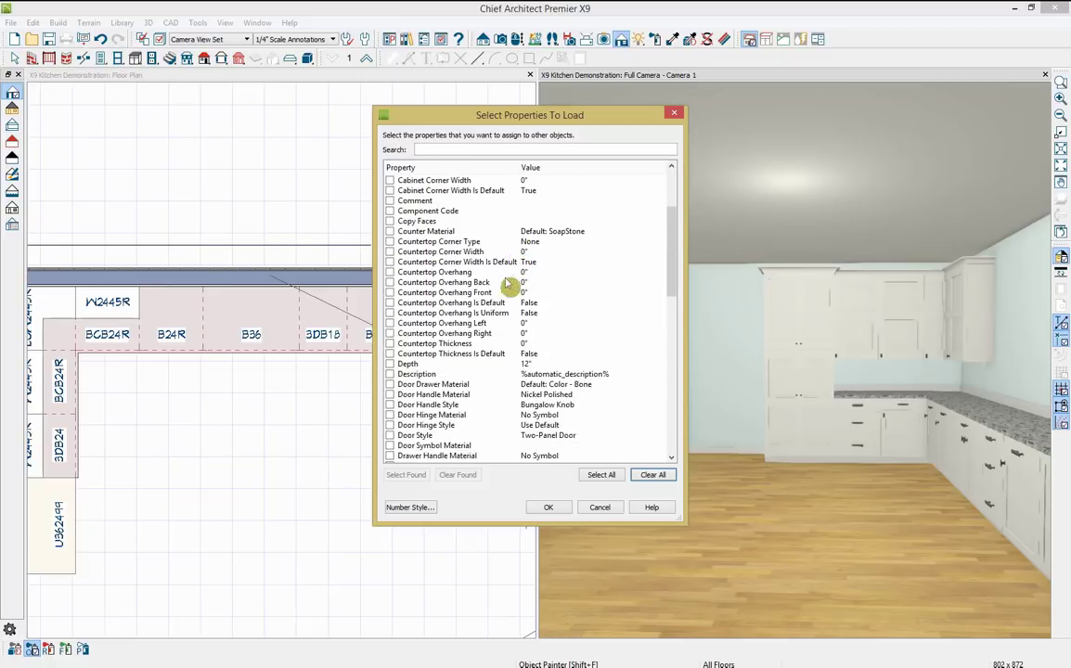
left_click(390, 404)
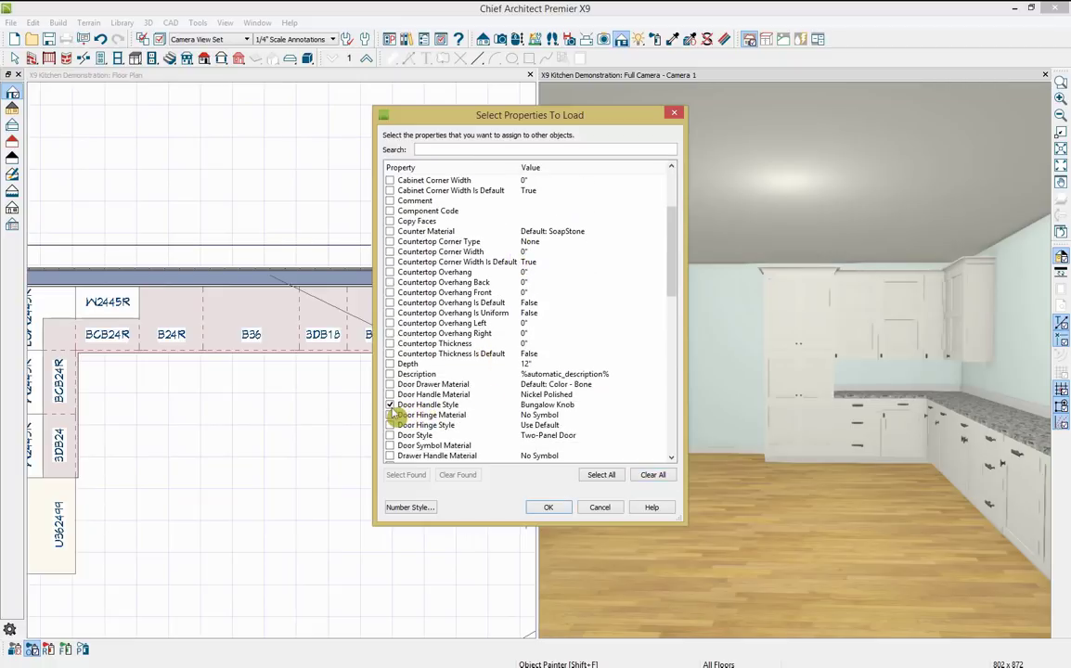
left_click(549, 508)
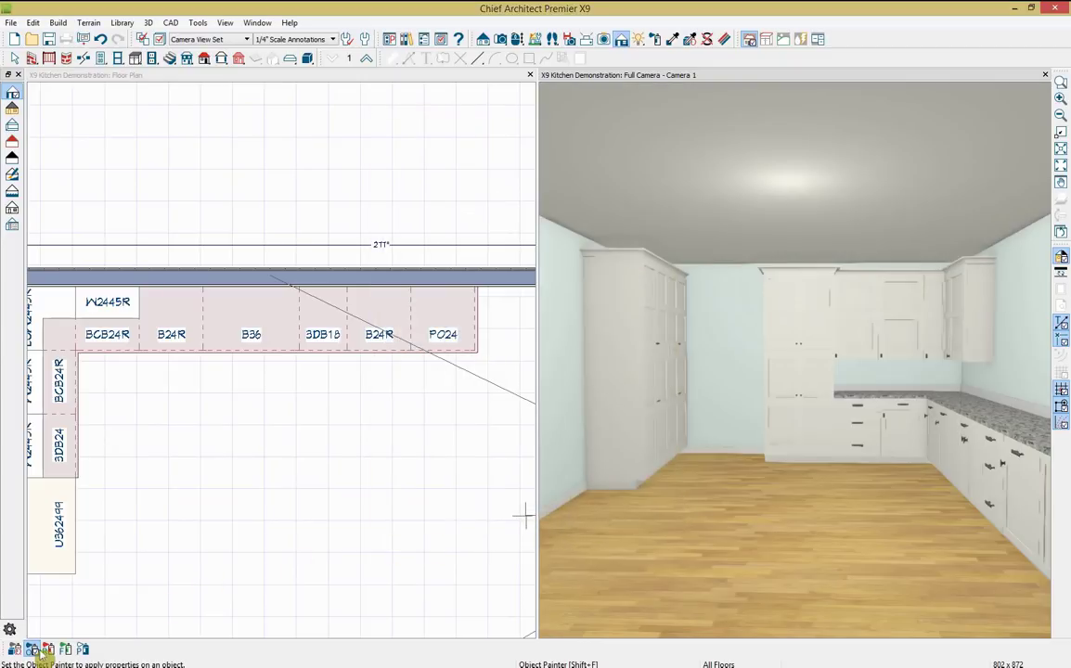
- Paint the Bungalow Knob handle style onto the full-height pantry cabinet
left_click(49, 649)
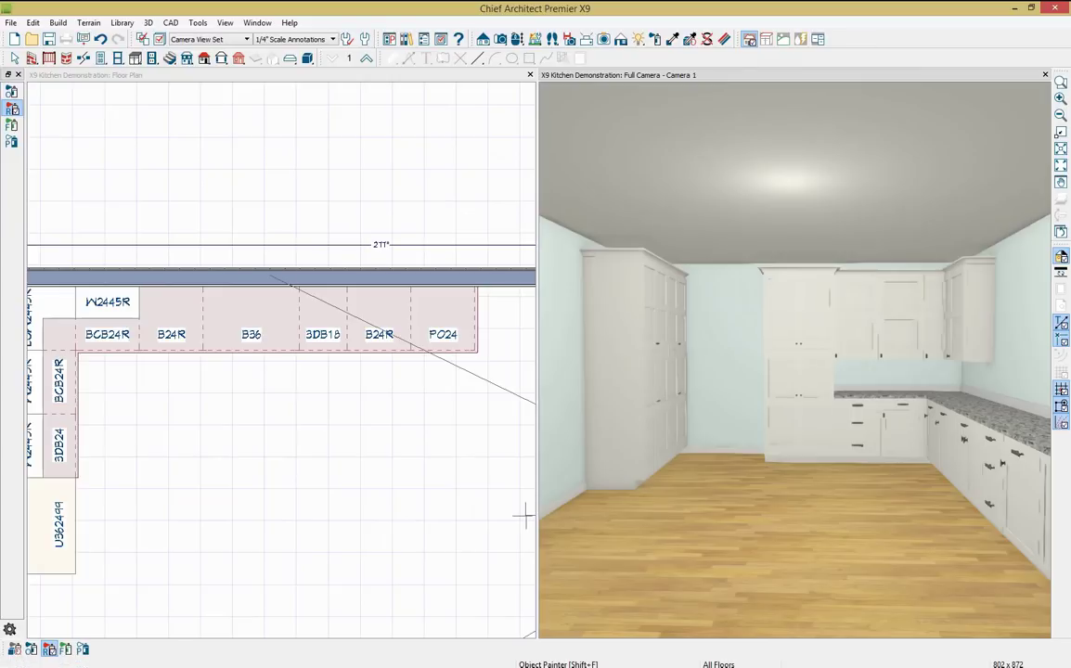
left_click(800, 379)
left_click(411, 454)
scroll(329, 437, "down", 3)
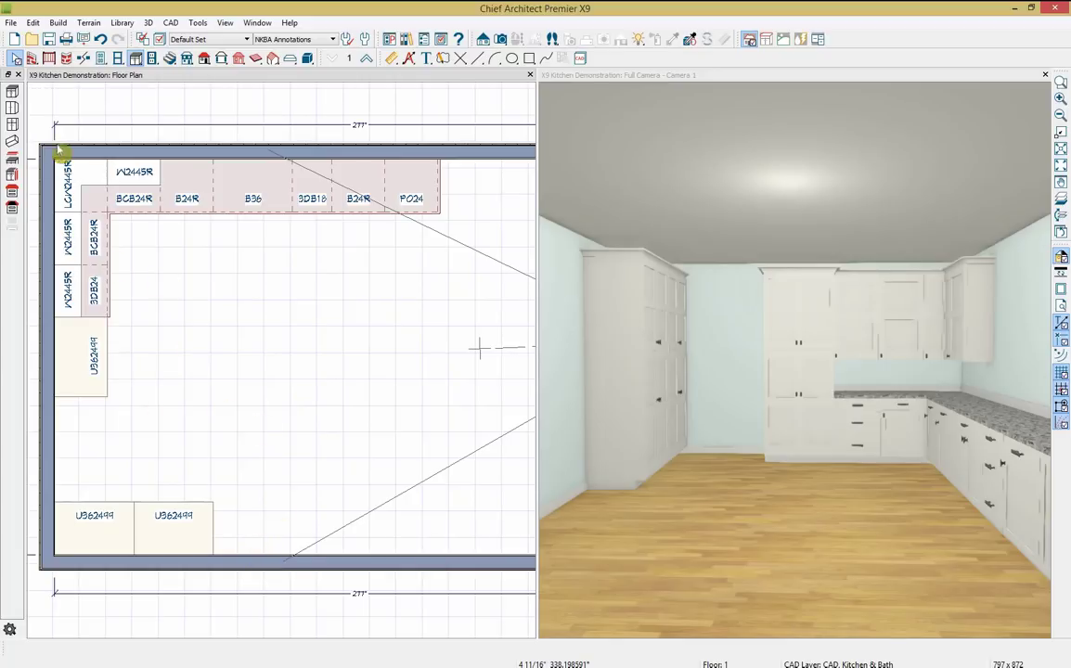
- Place B24R base cabinets along the bottom wall and delete the extra one
left_click(12, 94)
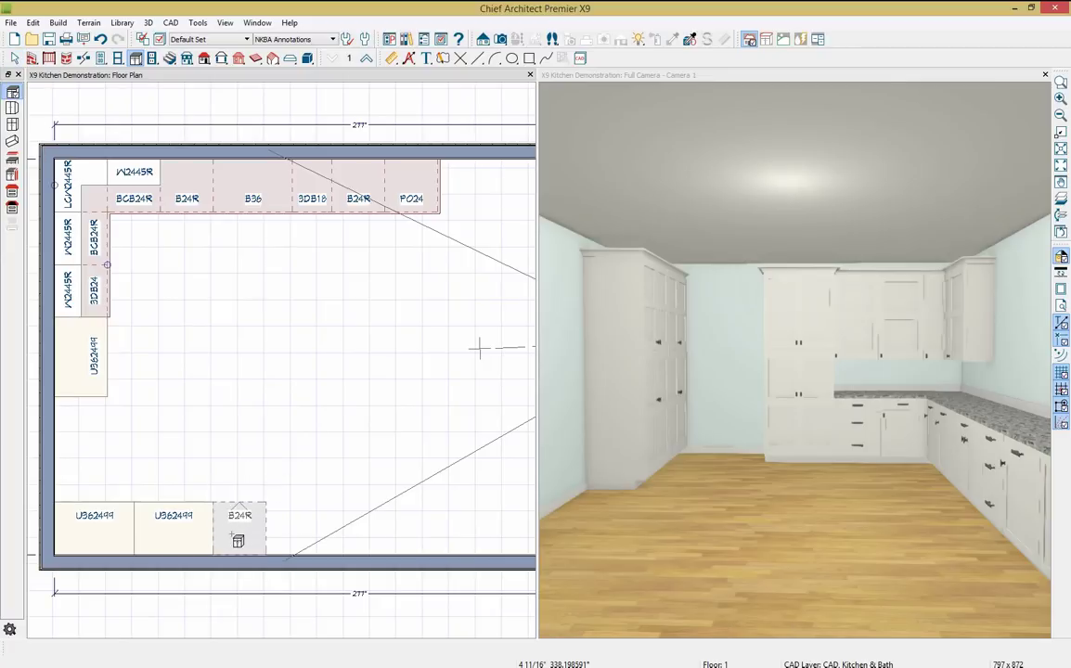
left_click(235, 536)
left_click(299, 543)
left_click(346, 543)
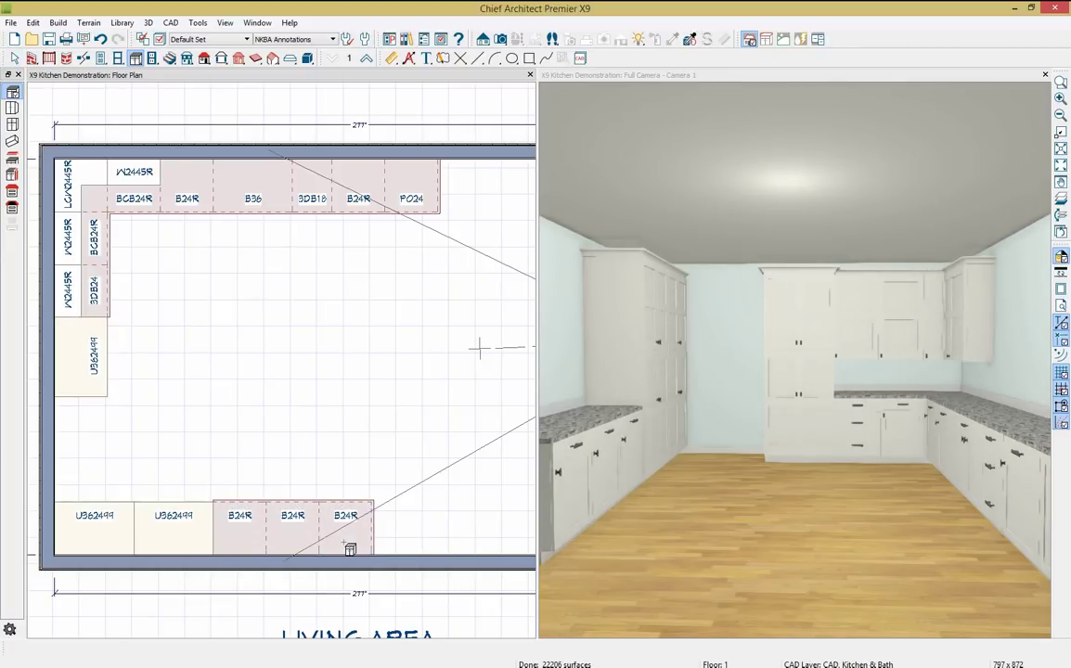
left_click(261, 540)
key("Delete")
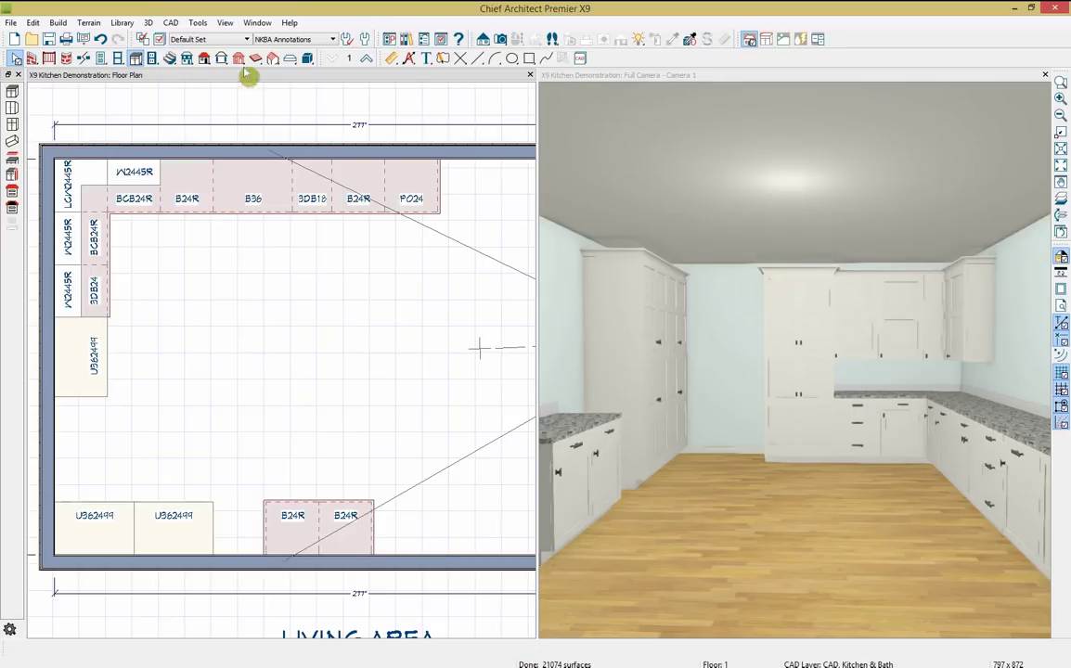
- Add two wall cabinets on the bottom wall, stretched to 36-inch W3645
left_click(12, 108)
mouse_move(276, 543)
left_mouse_down()
mouse_move(250, 558)
mouse_move(291, 543)
left_mouse_up()
key("space")
left_click(245, 545)
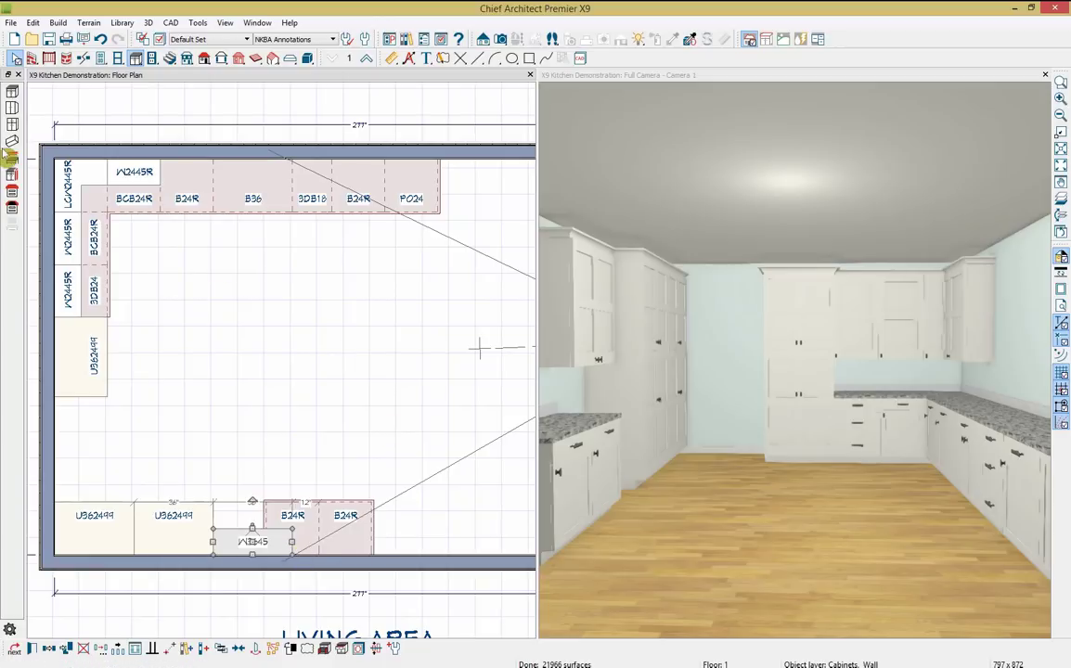
left_click(13, 110)
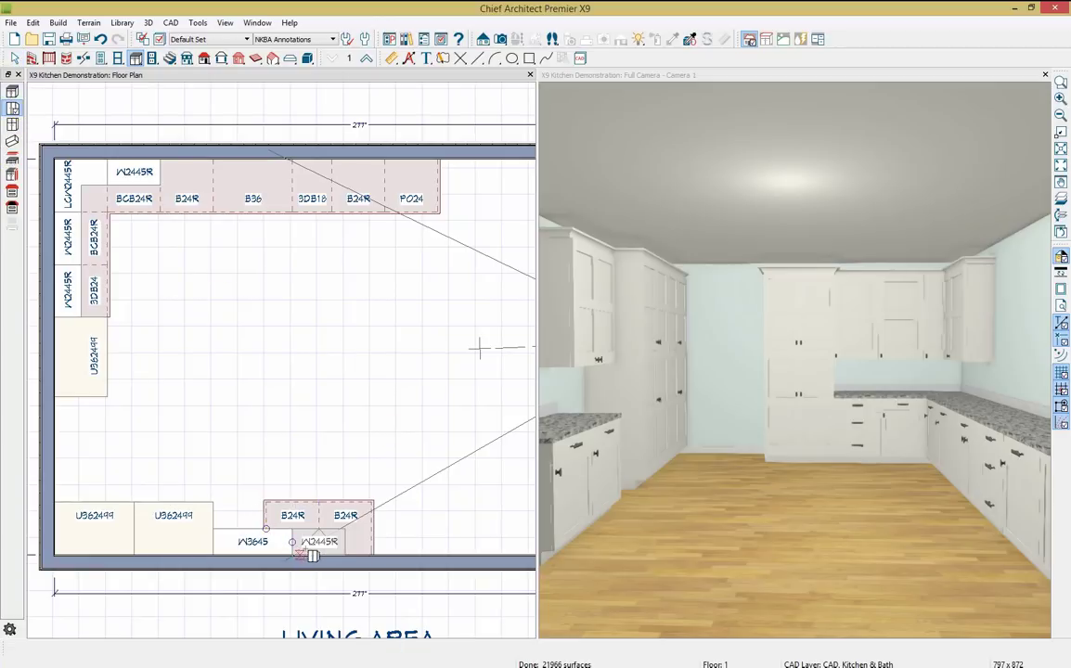
left_click(303, 540)
left_click_drag(345, 540, 371, 540)
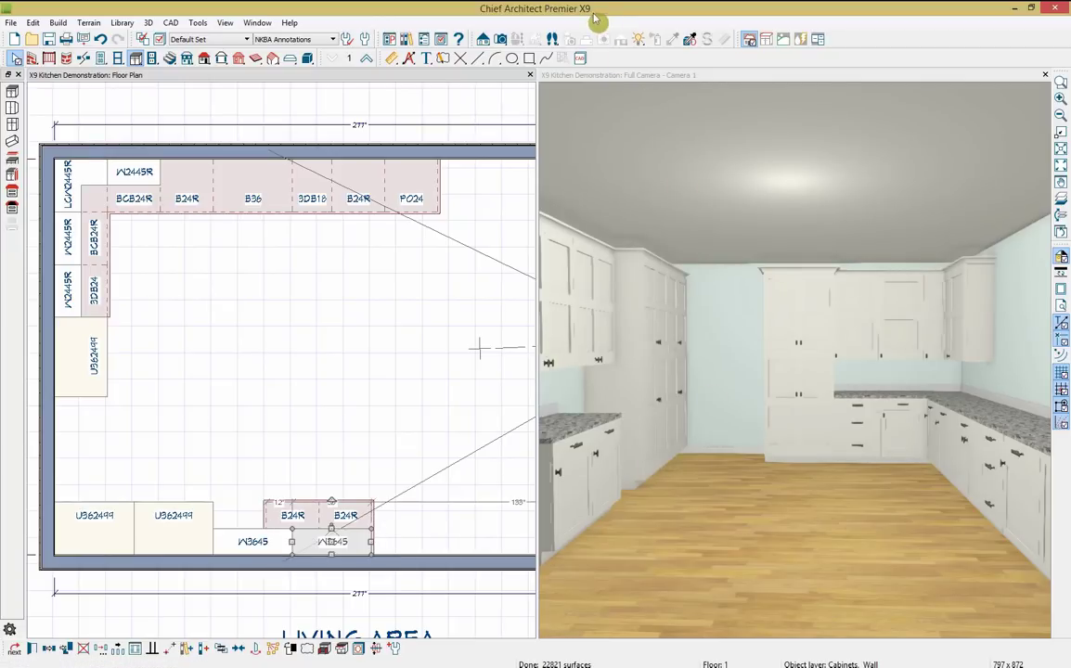
left_click(577, 76)
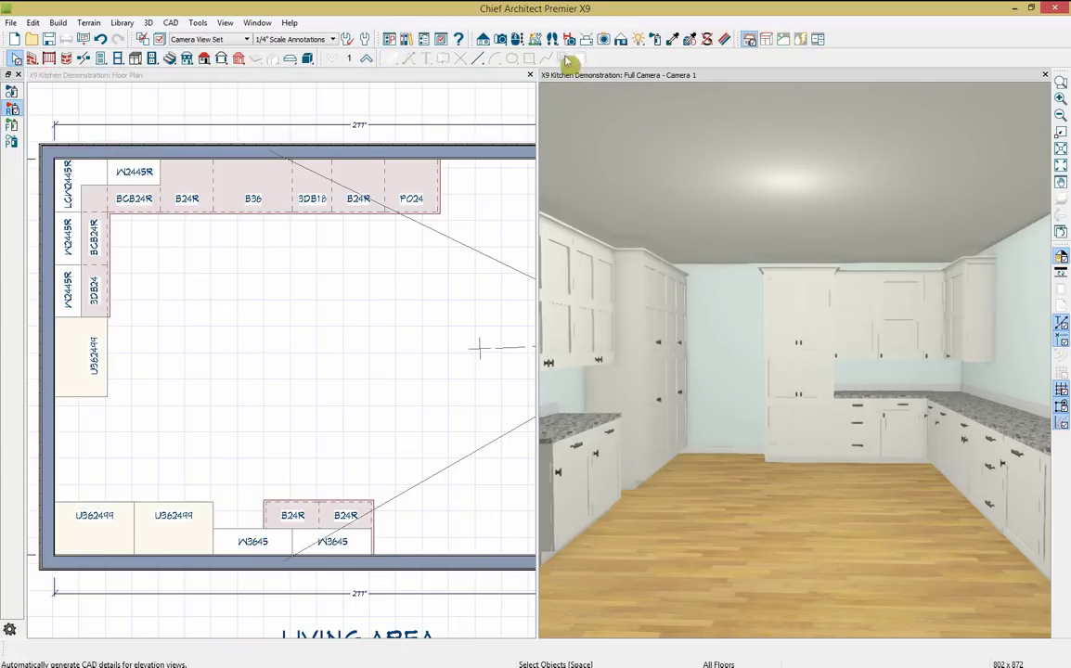
- Orbit toward the new cabinets and open a wall cabinet's specification
left_click(517, 42)
left_click_drag(700, 234, 616, 358)
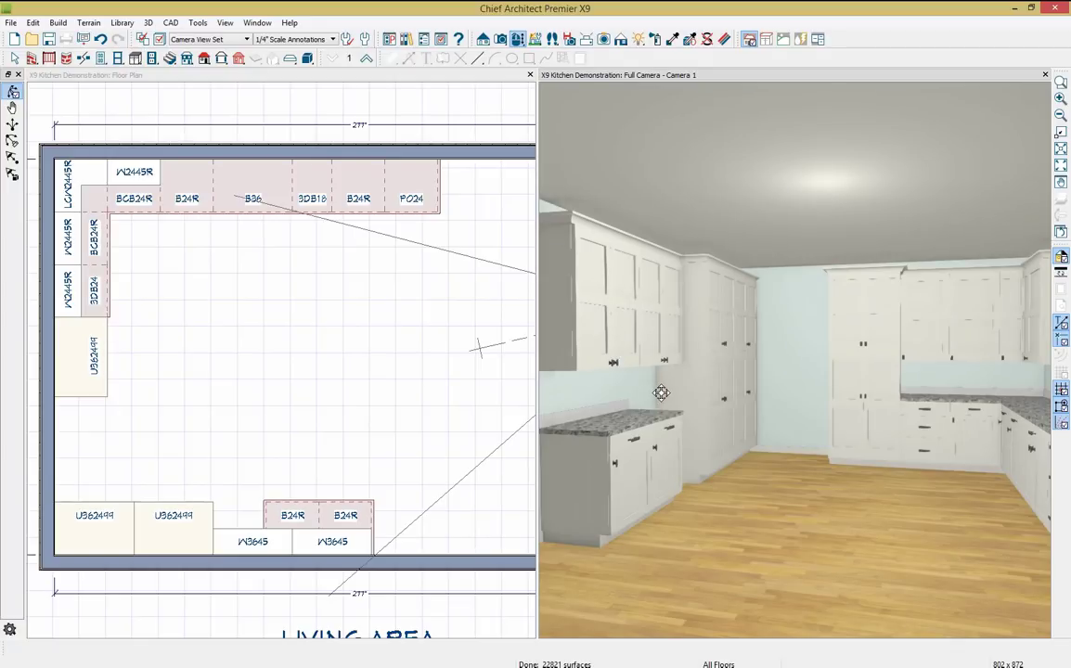
key("space")
left_click(937, 320)
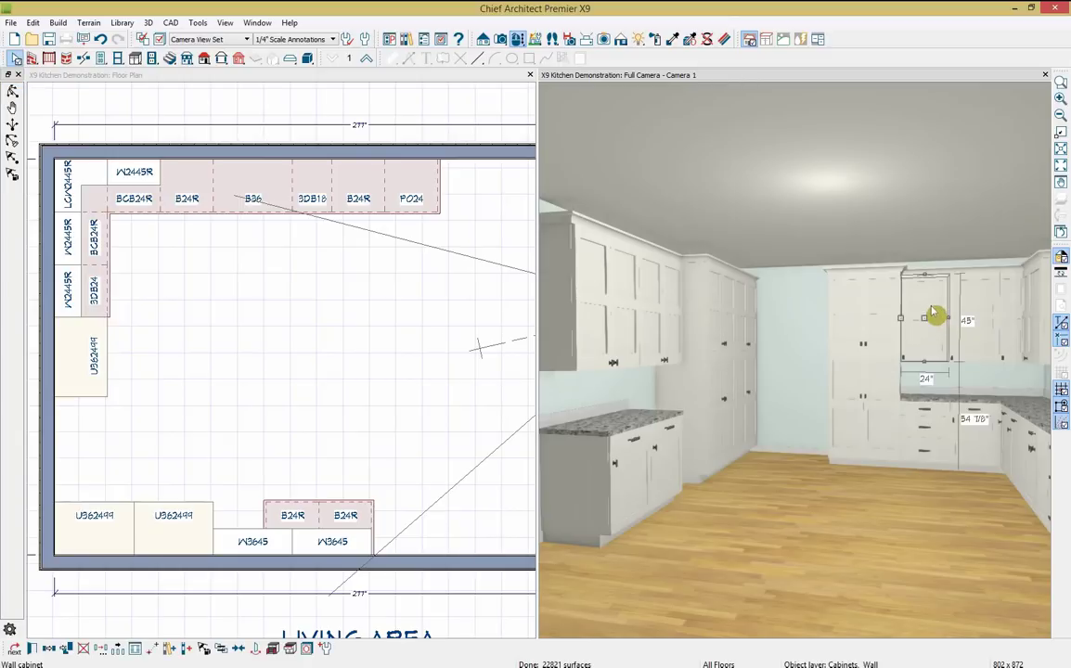
double_click(931, 309)
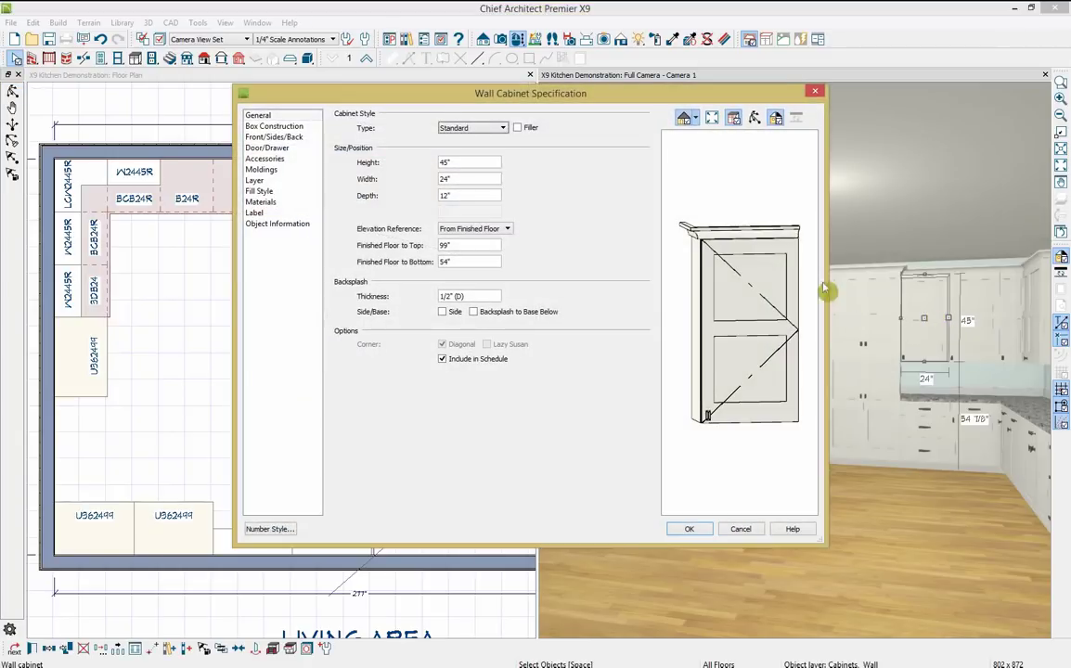
- Give the wall cabinet a custom face with a Door - Auto Left item
left_click(274, 136)
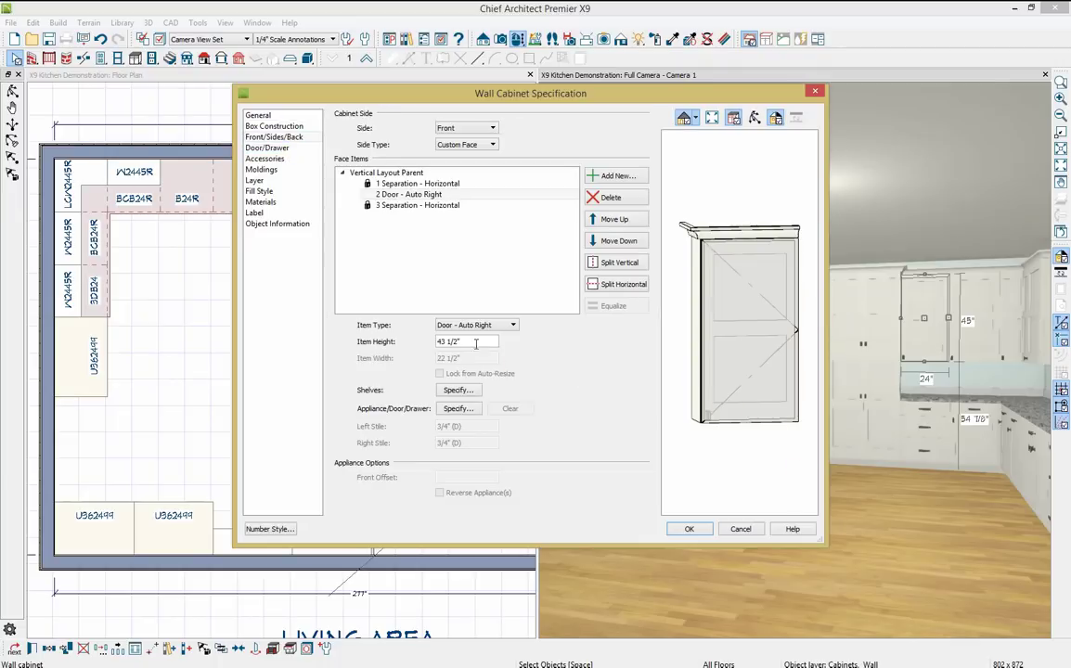
left_click(470, 328)
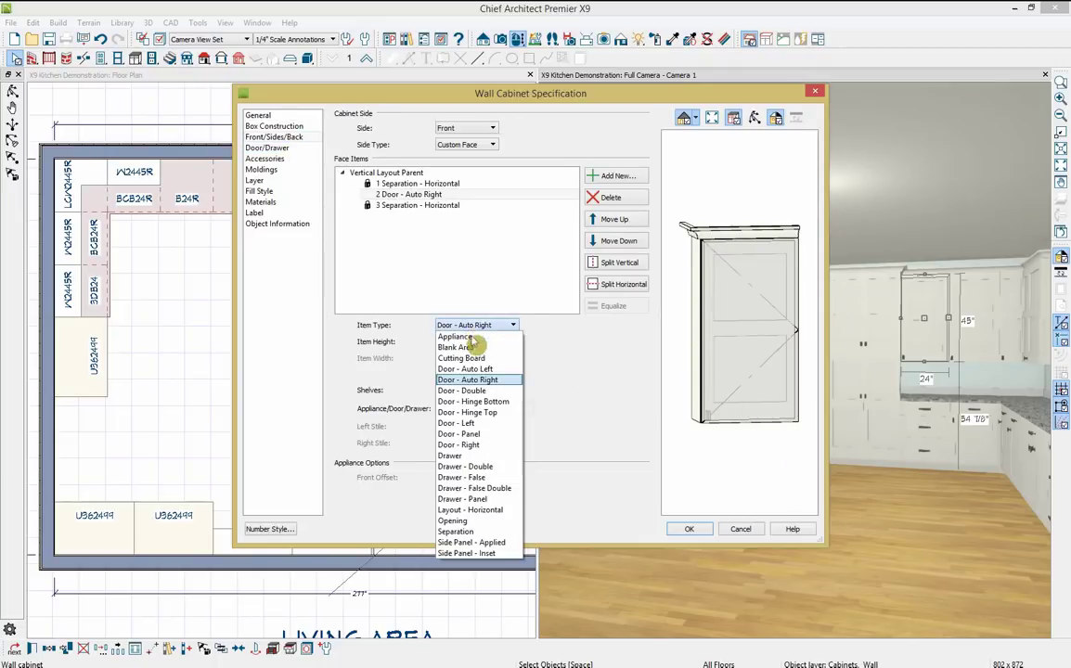
left_click(488, 367)
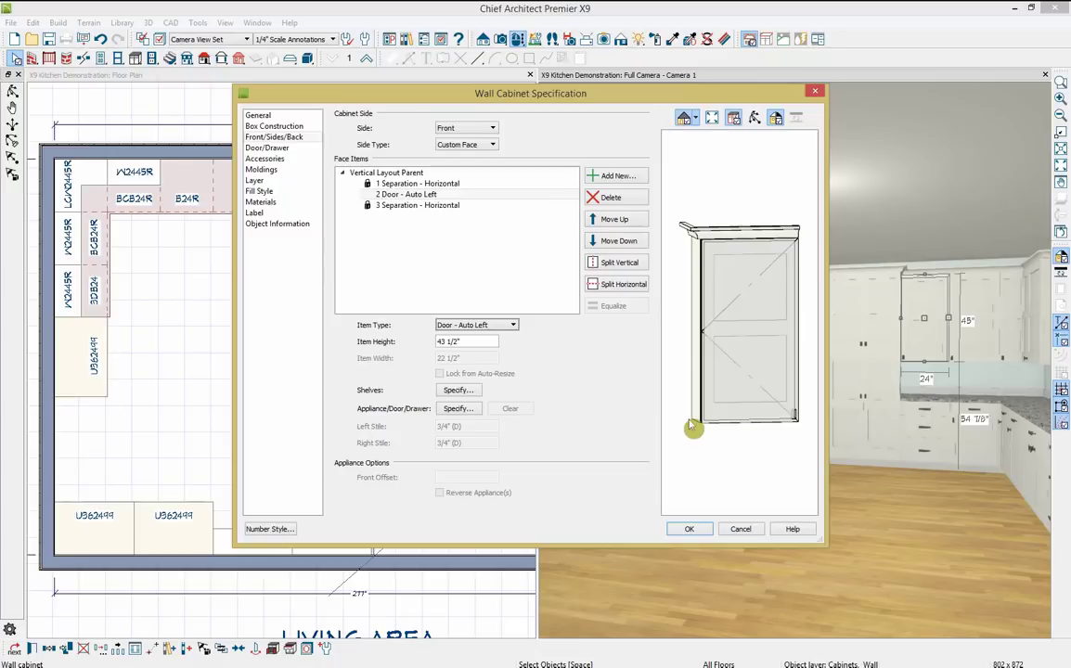
left_click(487, 324)
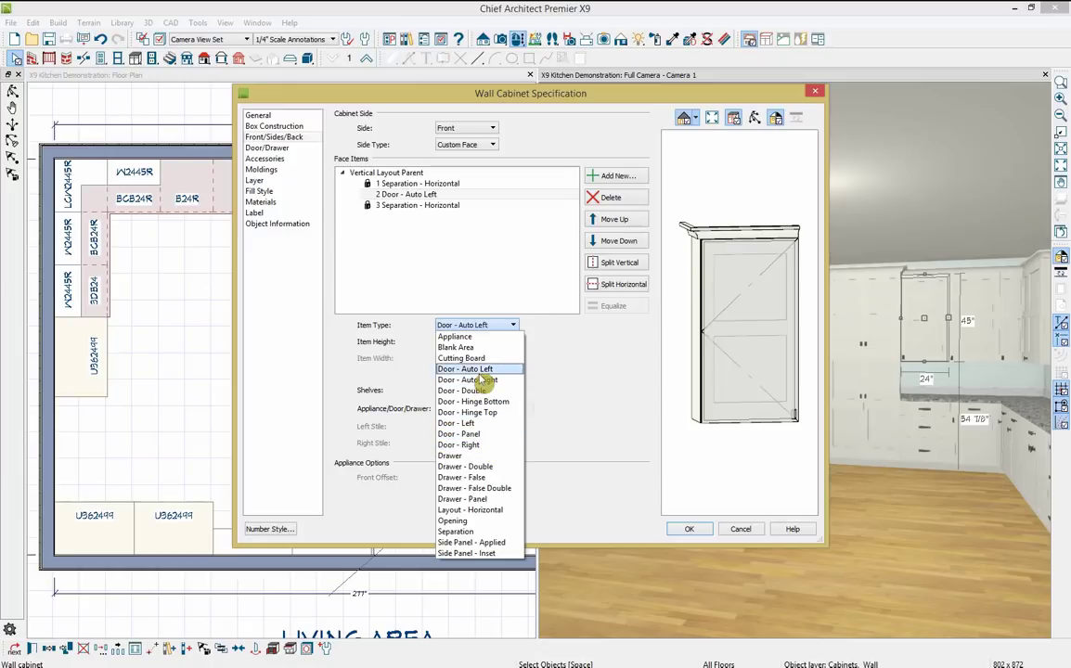
left_click(483, 369)
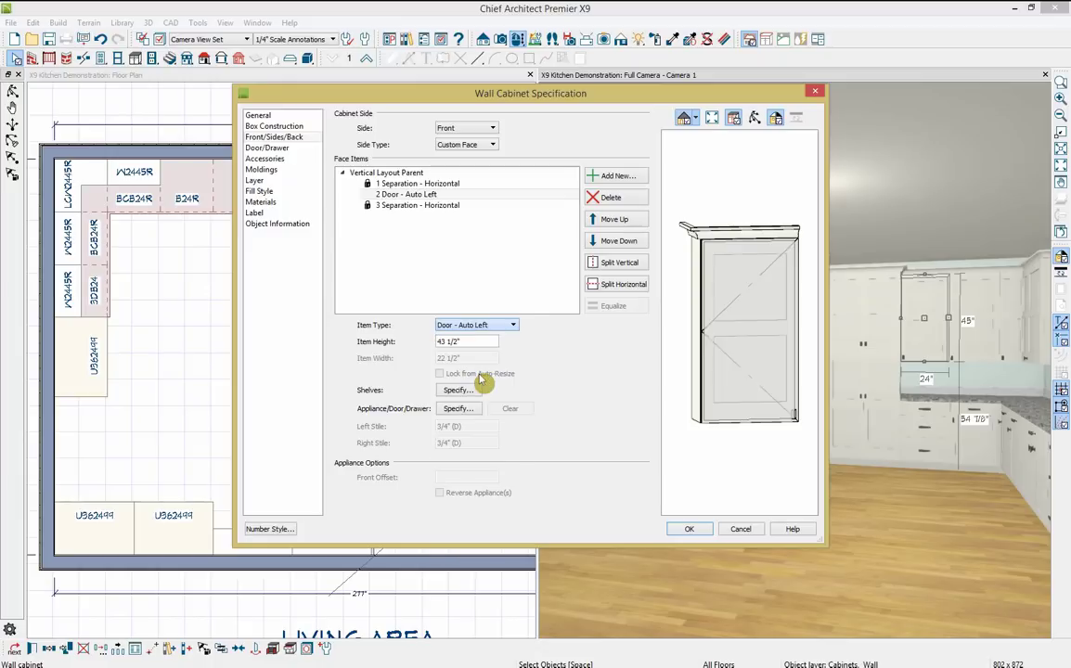
left_click(700, 531)
key("Escape")
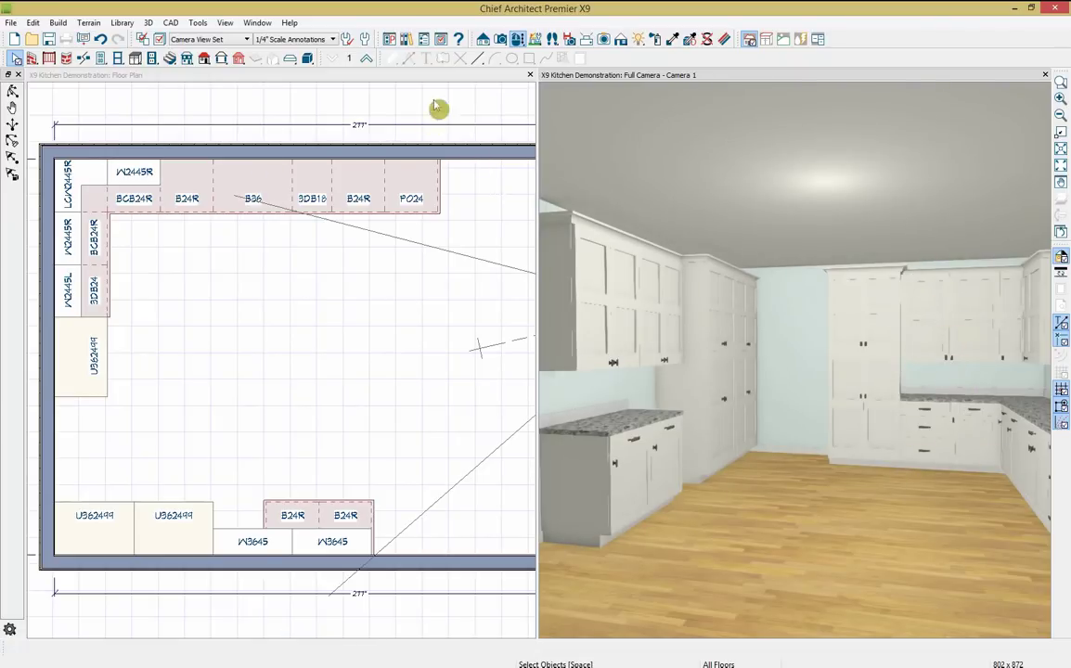
- Place a wall cabinet at the back run's right end and widen it to W3045
left_click(137, 58)
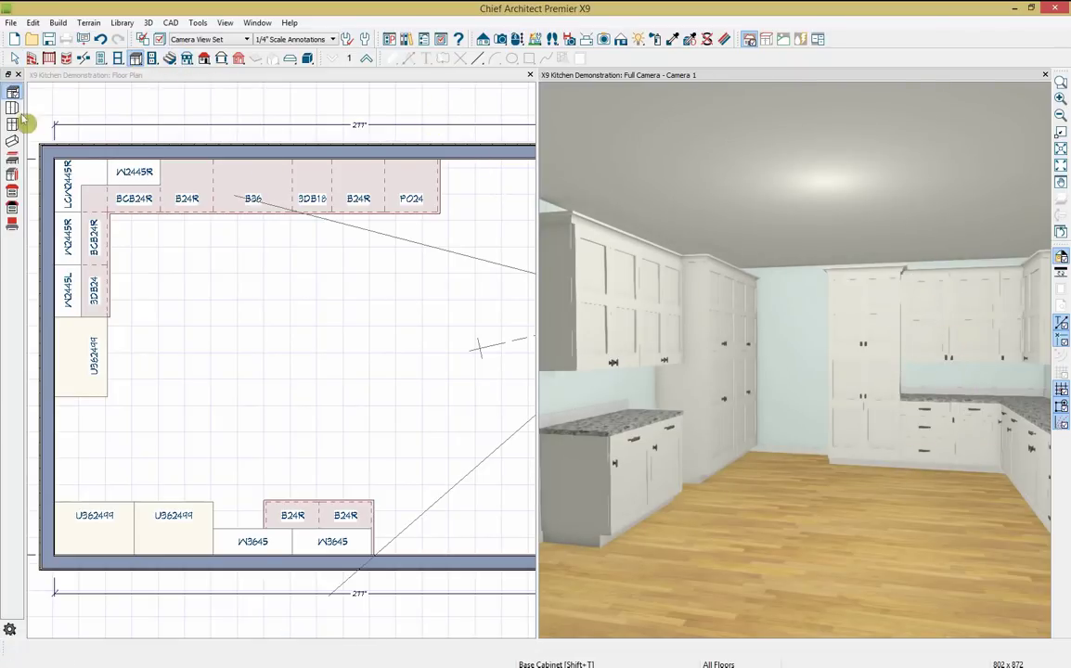
left_click(15, 128)
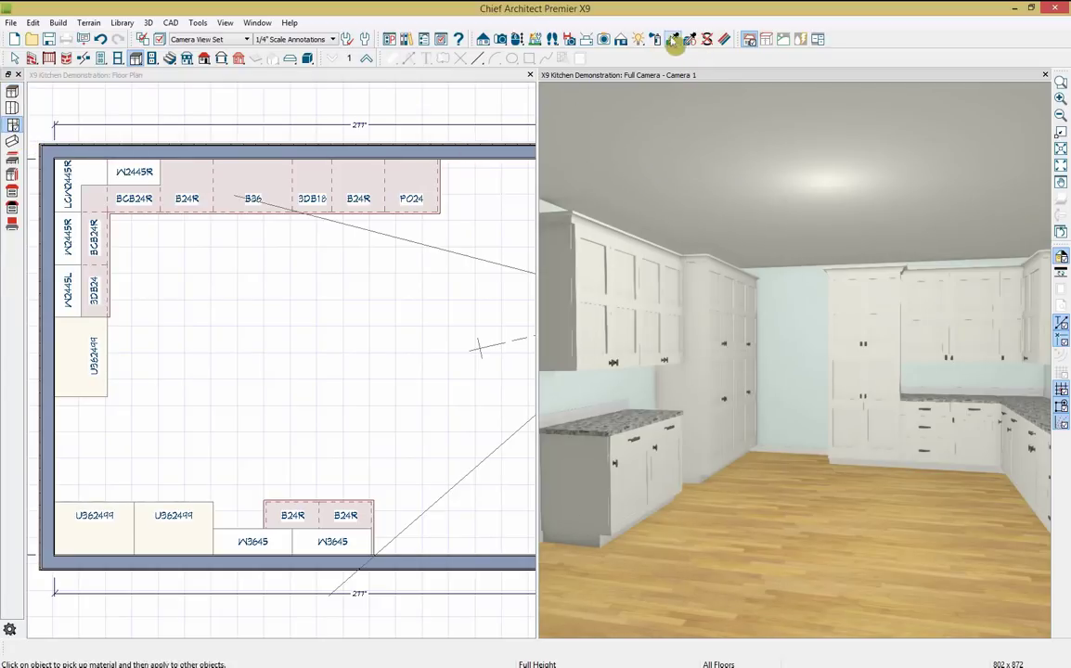
left_click(518, 39)
left_click_drag(771, 290, 861, 292)
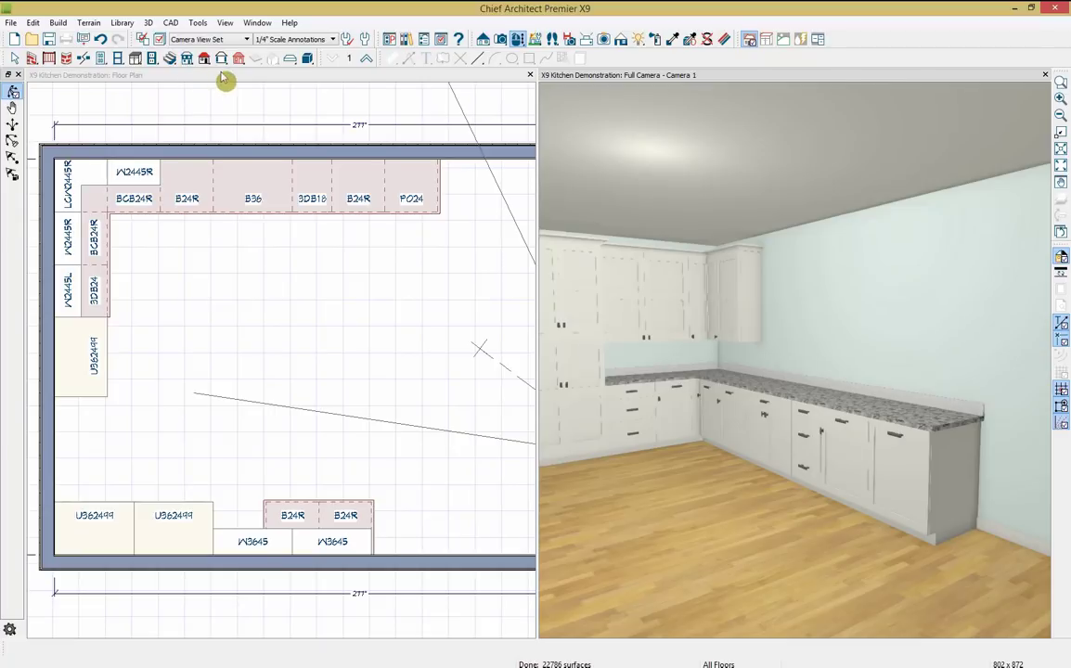
left_click(223, 78)
left_click(12, 92)
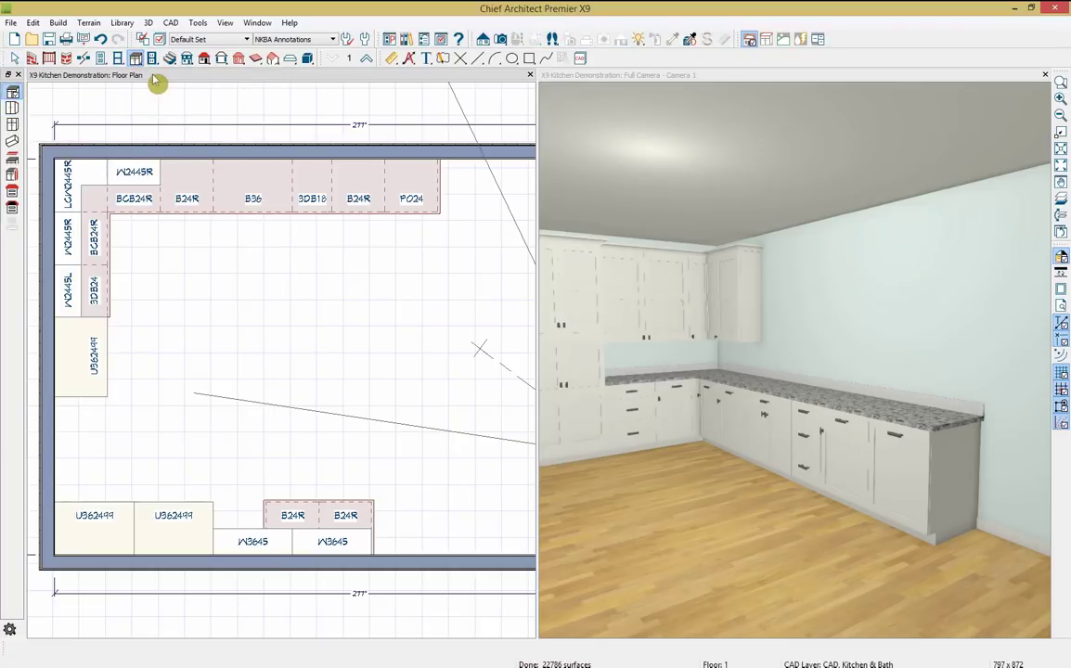
left_click(13, 107)
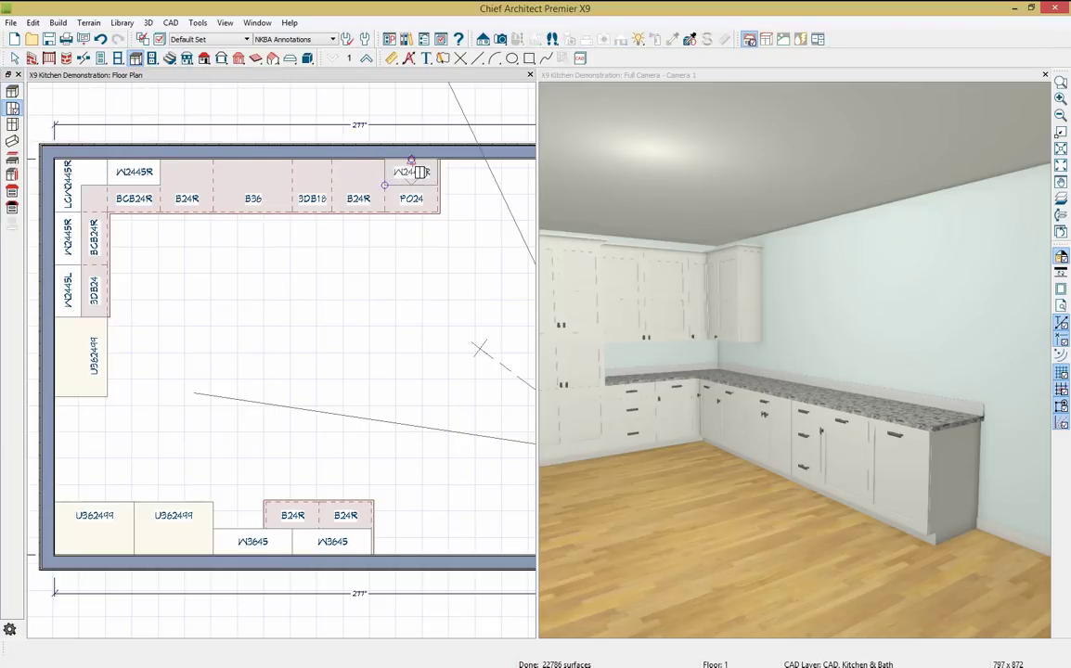
left_click(411, 163)
left_click(399, 172)
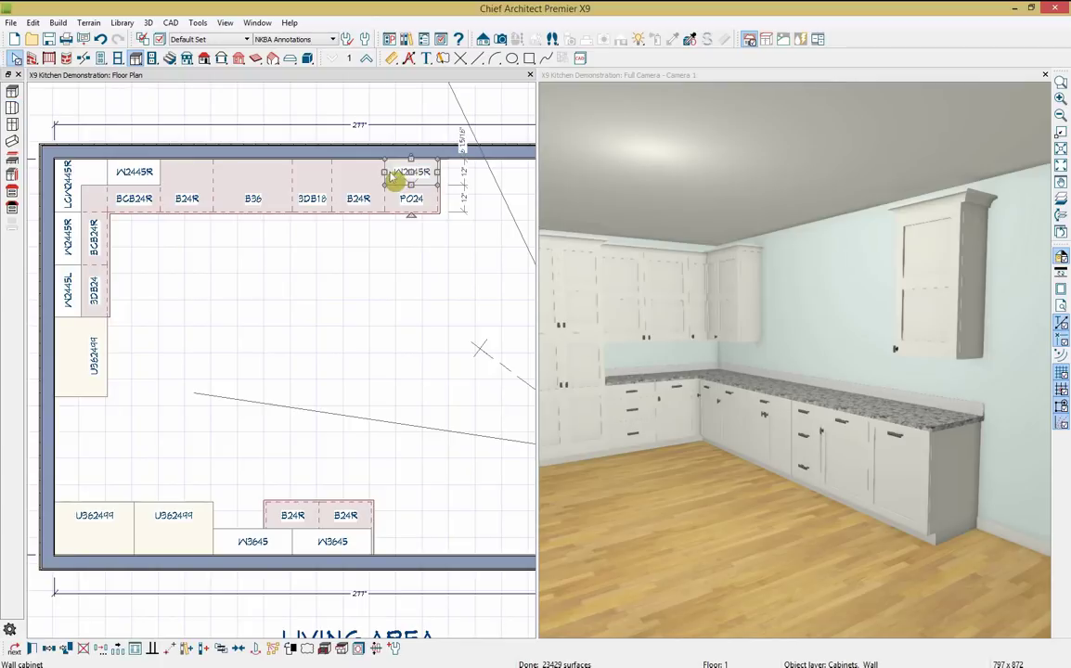
left_click_drag(385, 172, 371, 171)
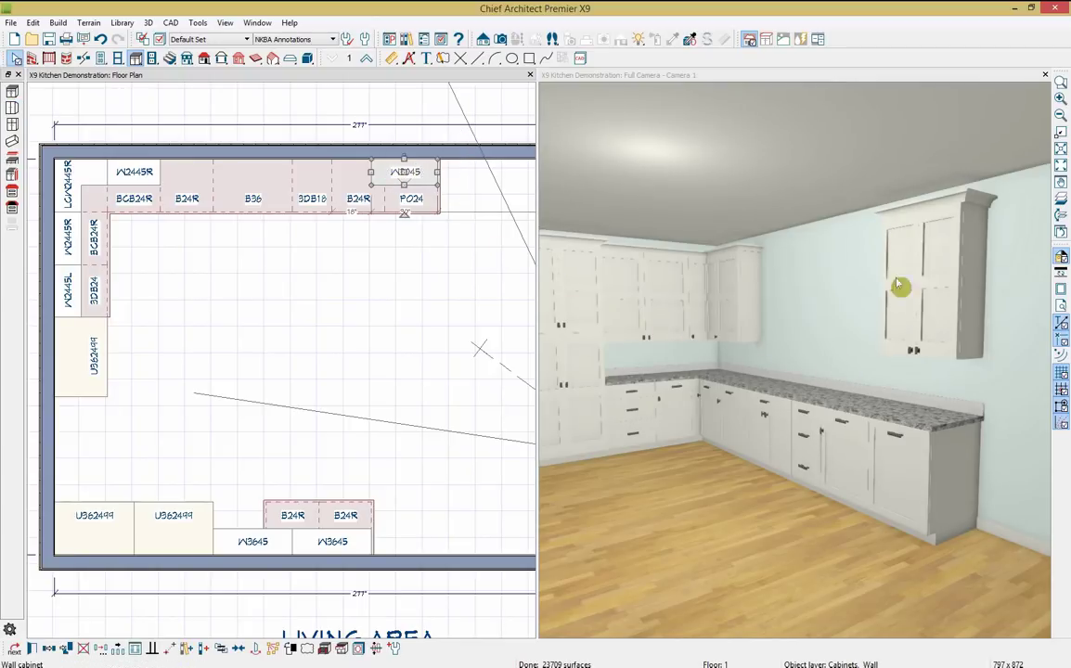
- Place a U362499 full-height cabinet at the end of the back run
middle_click_drag(468, 228, 416, 232)
left_click(12, 124)
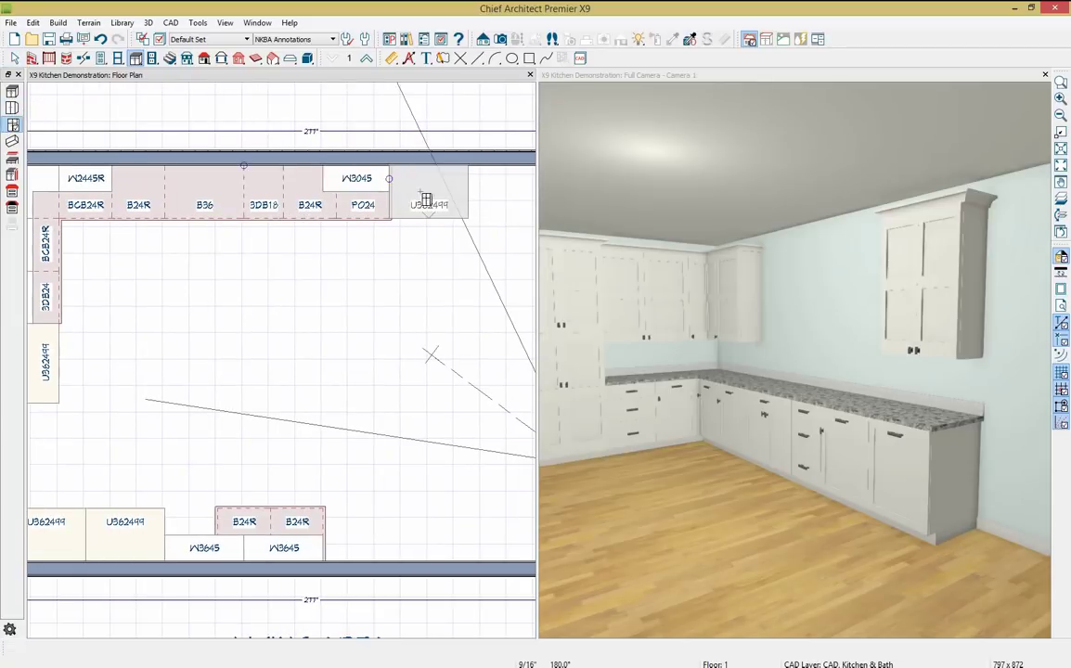
left_click(420, 200)
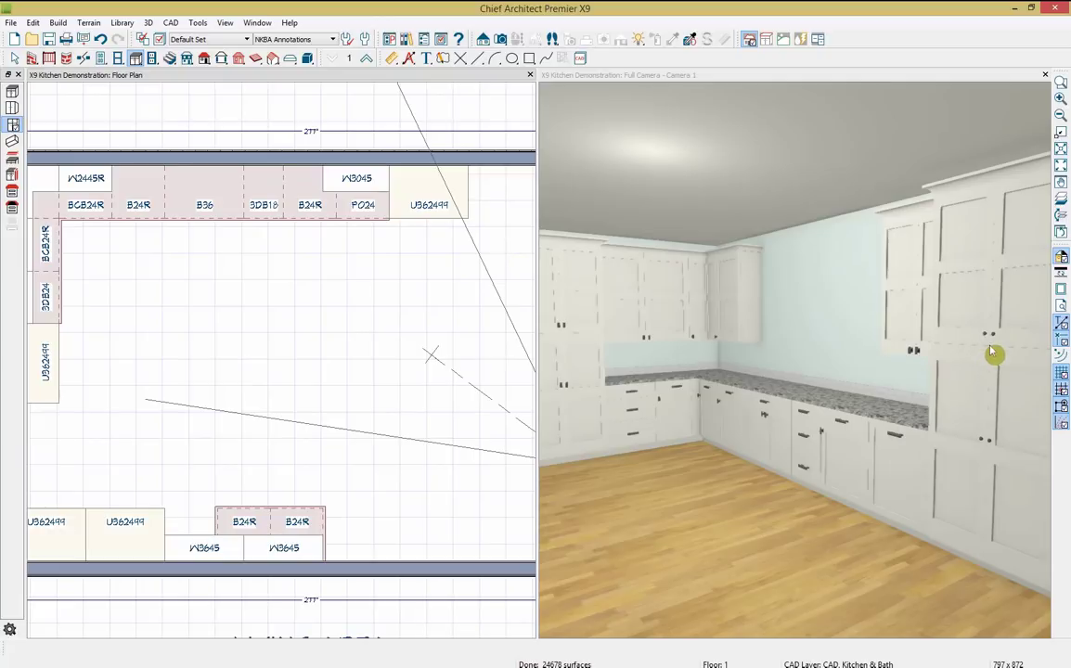
left_click(577, 358)
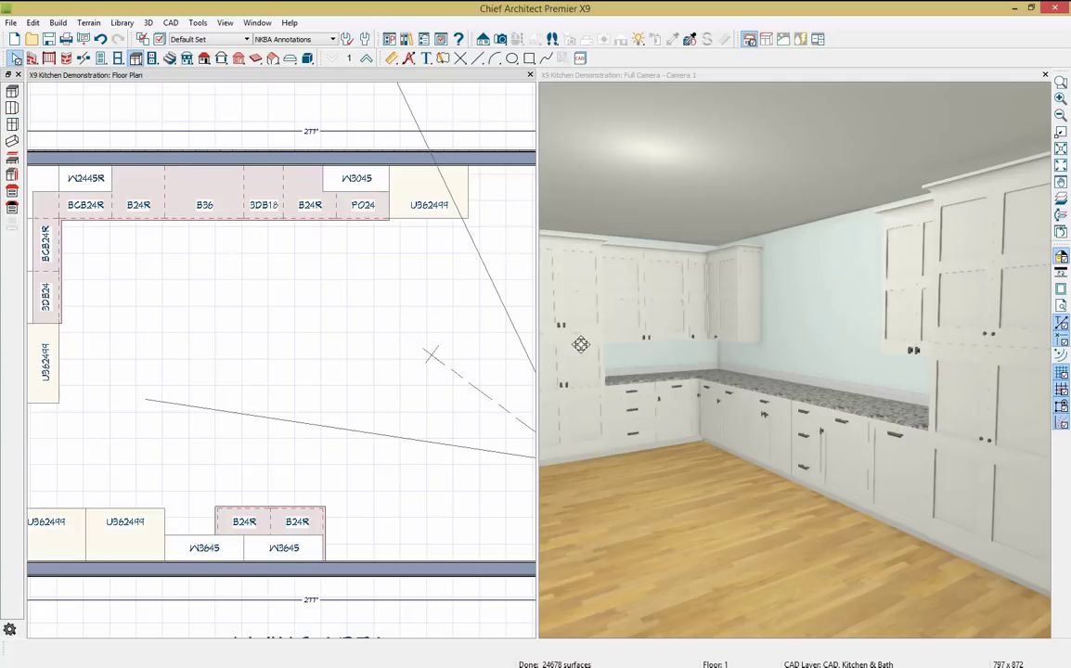
key("space")
- Make the left-wall tall cabinet's settings the new full-height cabinet defaults
left_click(573, 413)
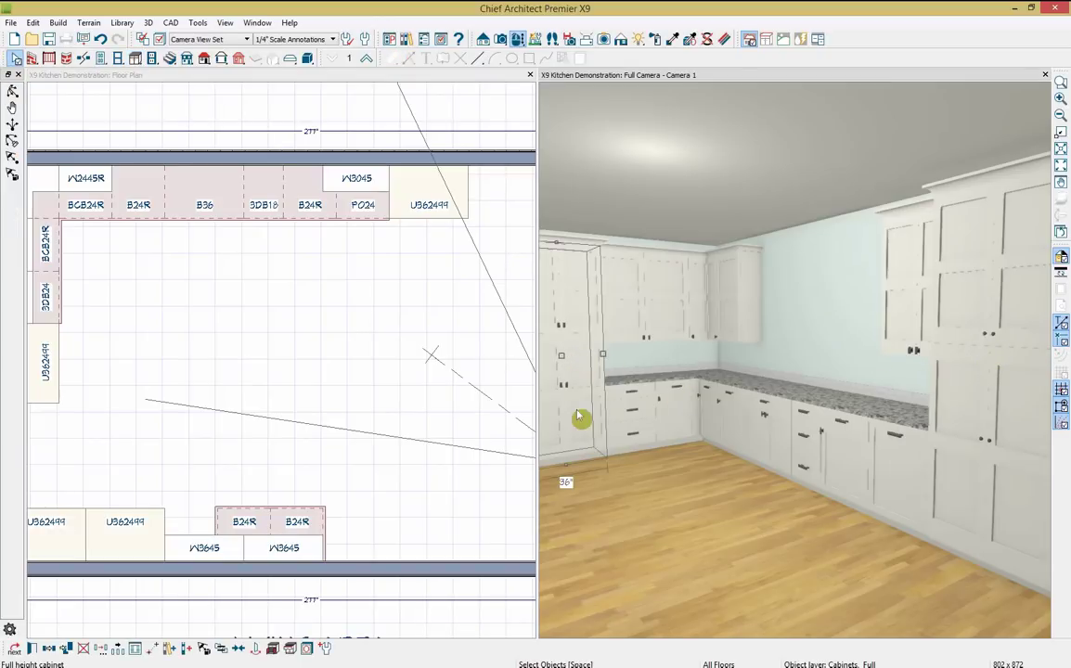
left_click(332, 648)
left_click(616, 364)
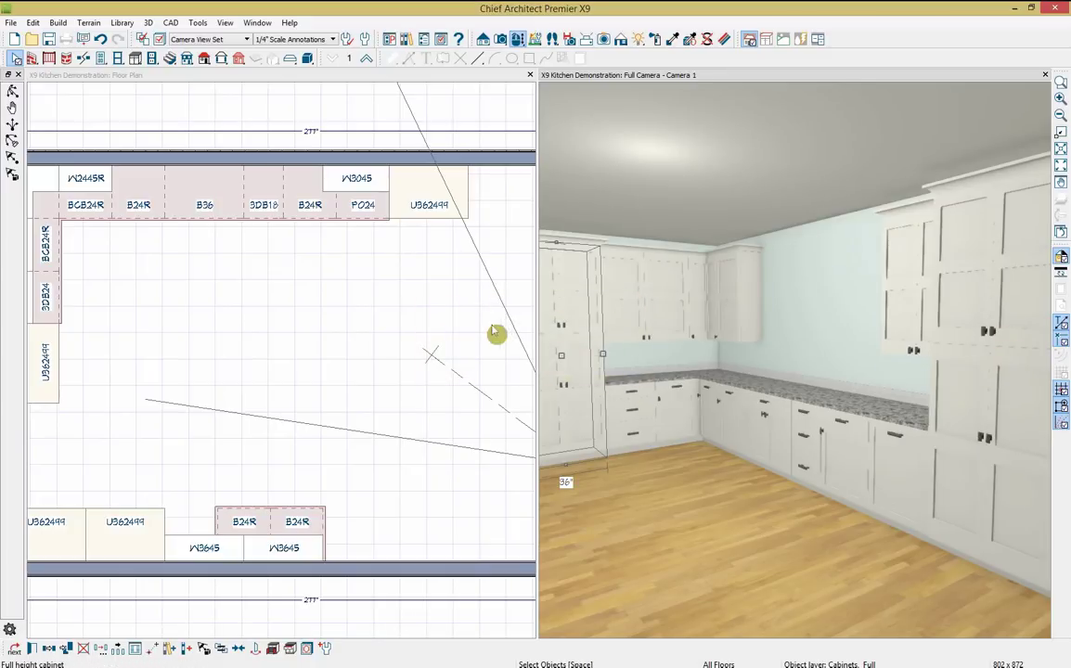
- Widen the new U362499 tall cabinet on the top wall to 48 inches
left_click(406, 250)
left_click(388, 245)
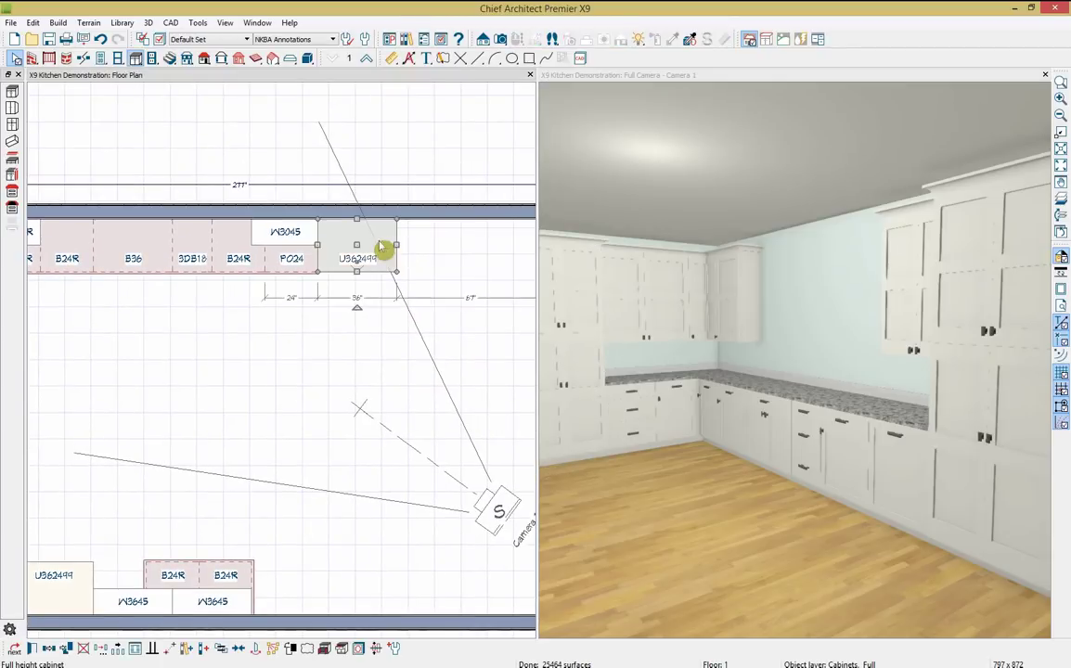
left_click_drag(399, 246, 424, 246)
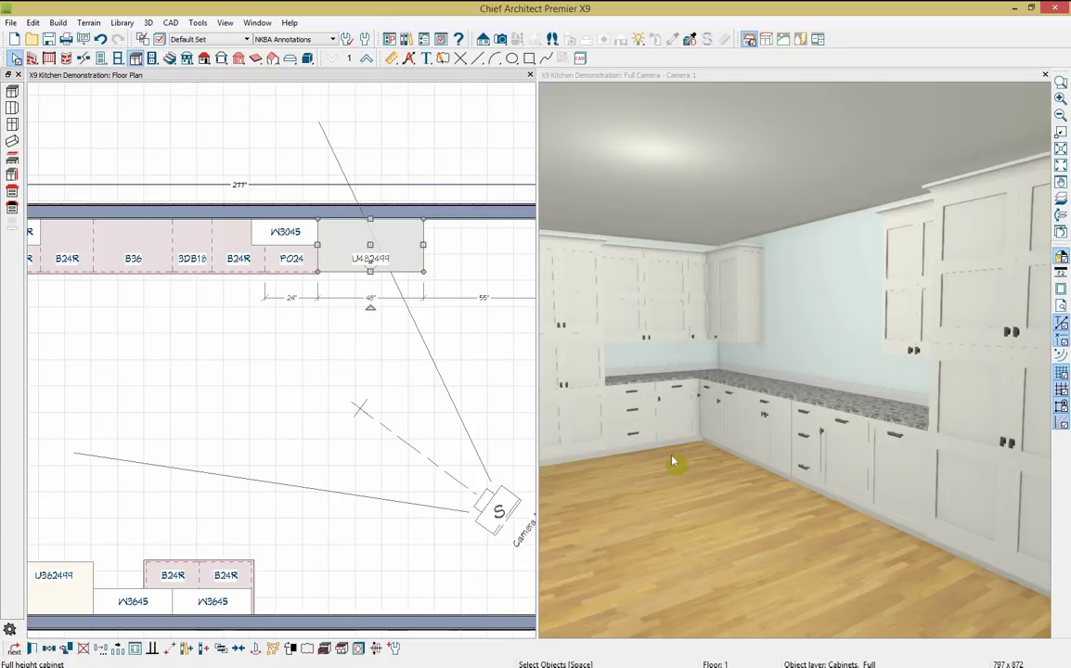
- Place a B24R base cabinet in the middle of the room as an island
middle_click_drag(232, 332, 350, 326)
left_click(136, 58)
left_click_drag(185, 255, 224, 304)
left_click(230, 351)
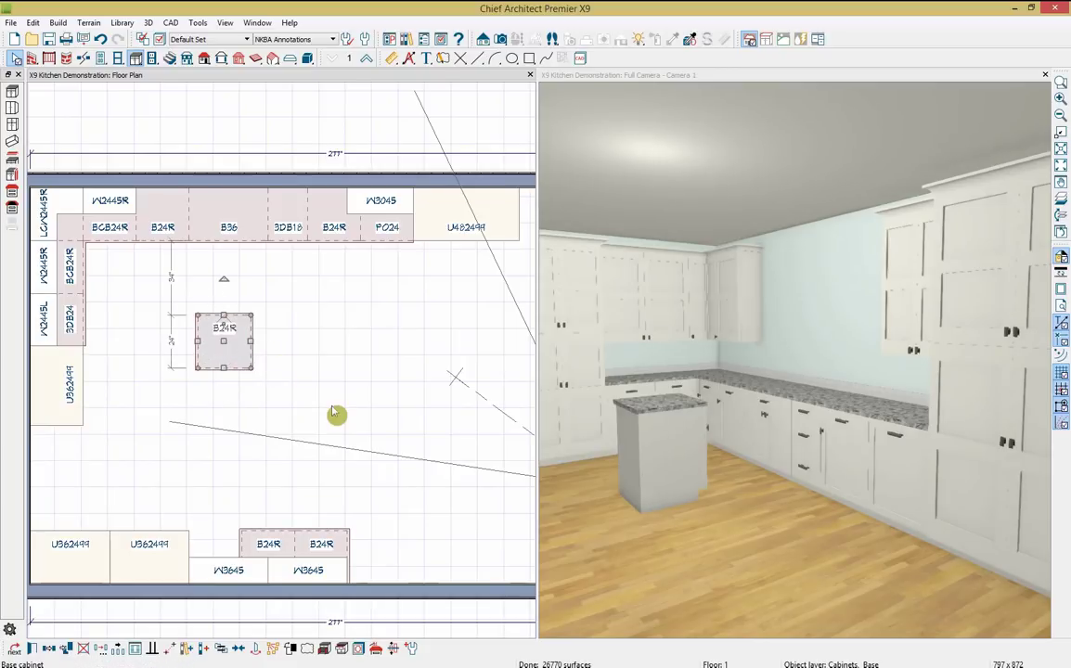
- Move the island cabinet to 48 inches from the back cabinet run
left_click(223, 346)
left_click(206, 350)
left_click(220, 318)
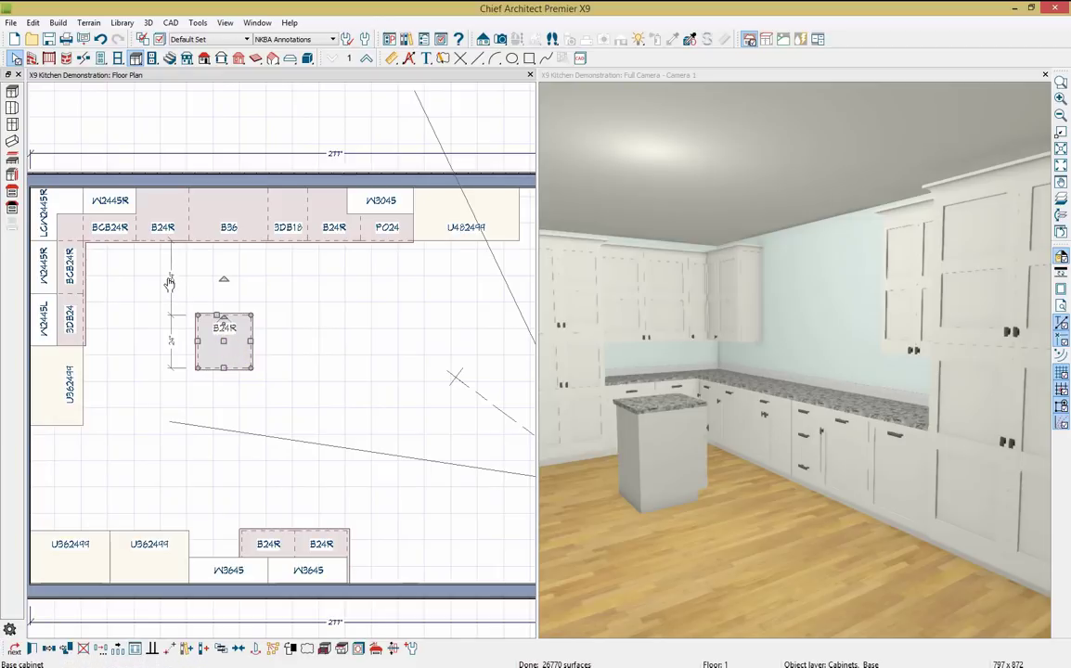
left_click(169, 283)
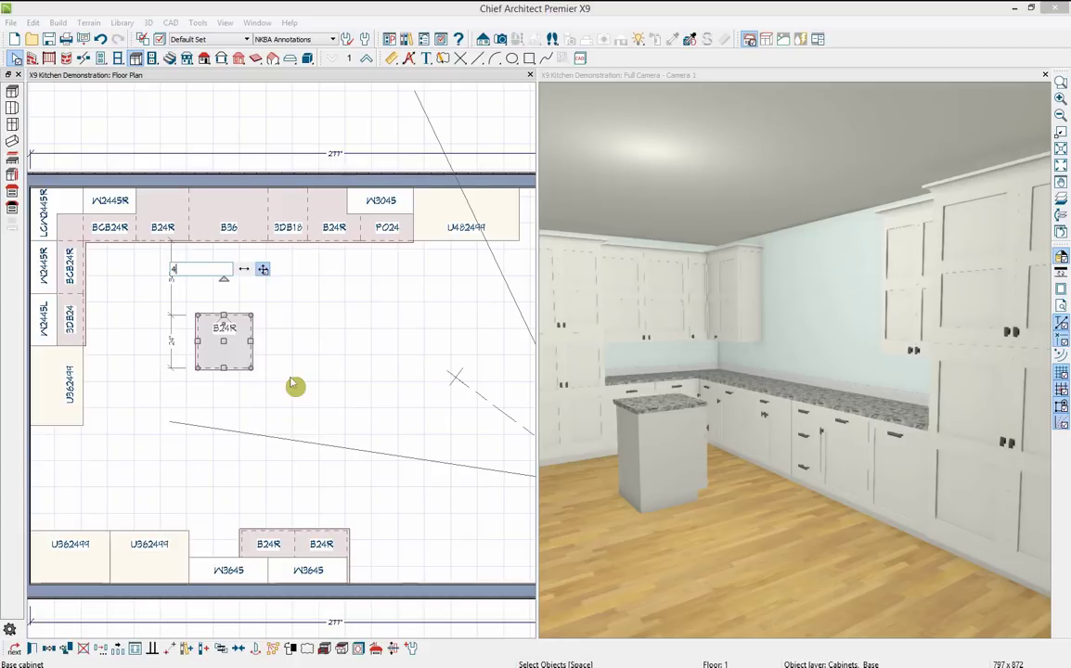
key("Return")
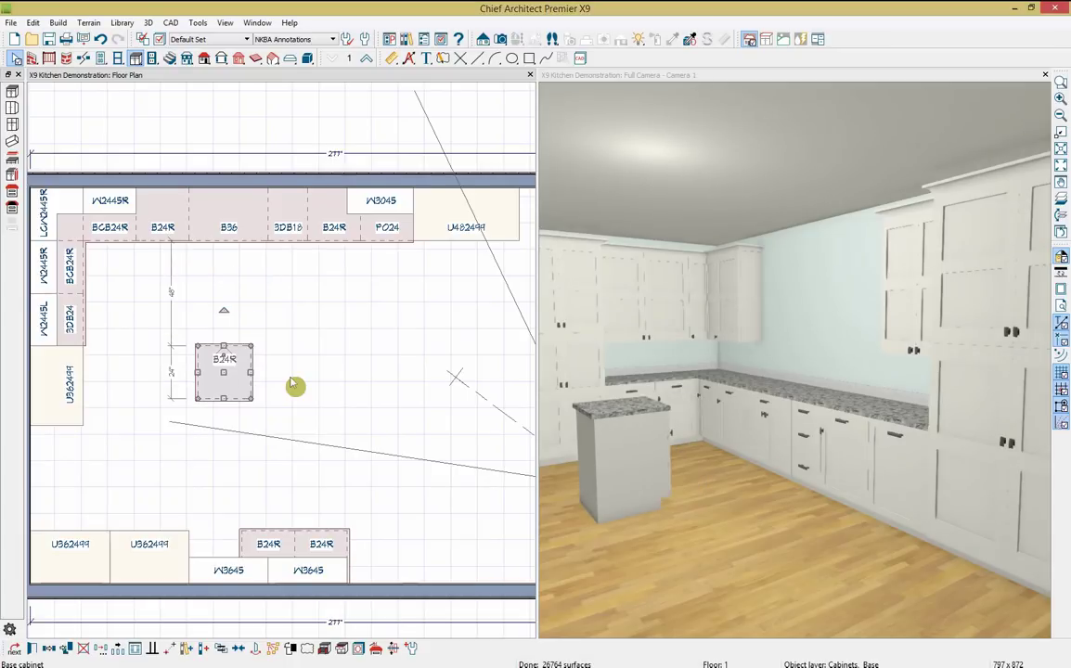
- Set the island 48 inches from the left run and widen it to a 36-inch B36
left_click(190, 371)
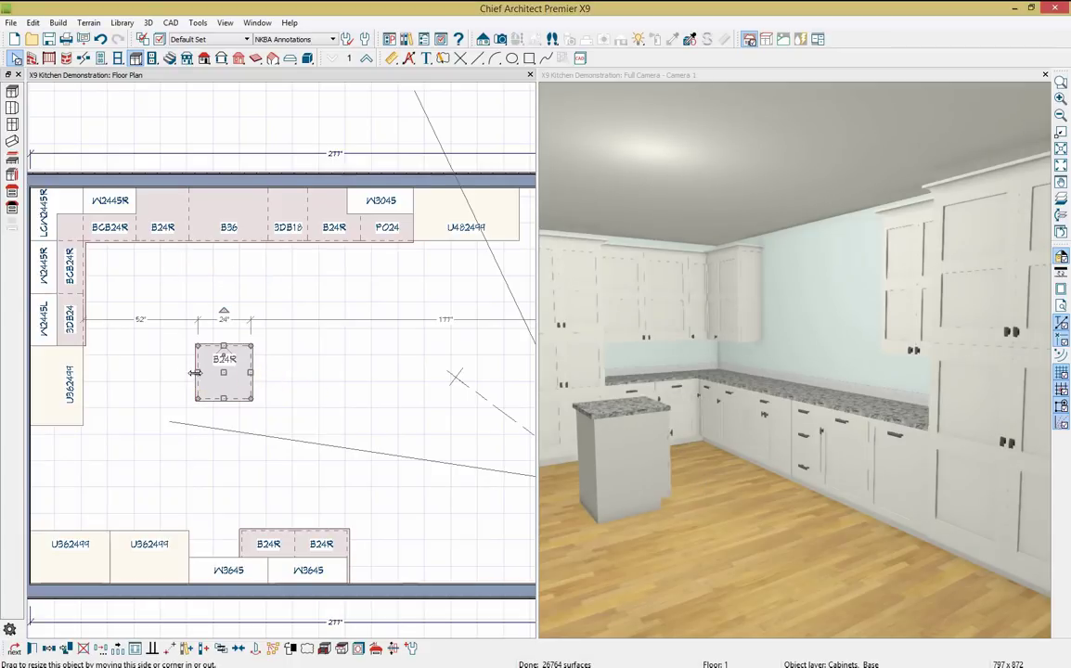
left_click(139, 319)
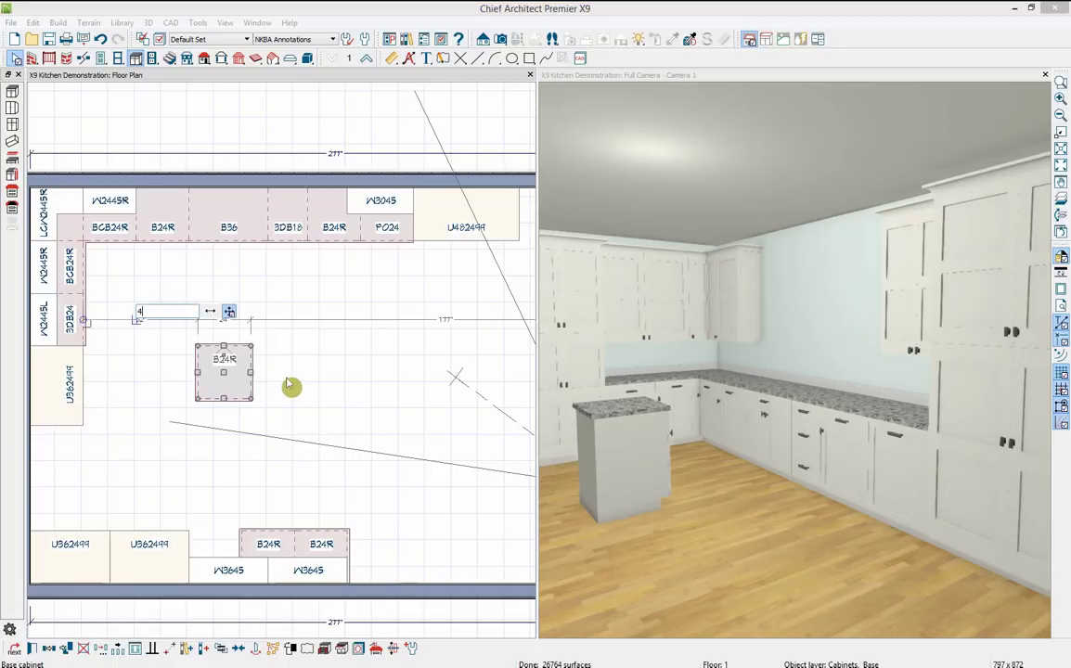
key("Return")
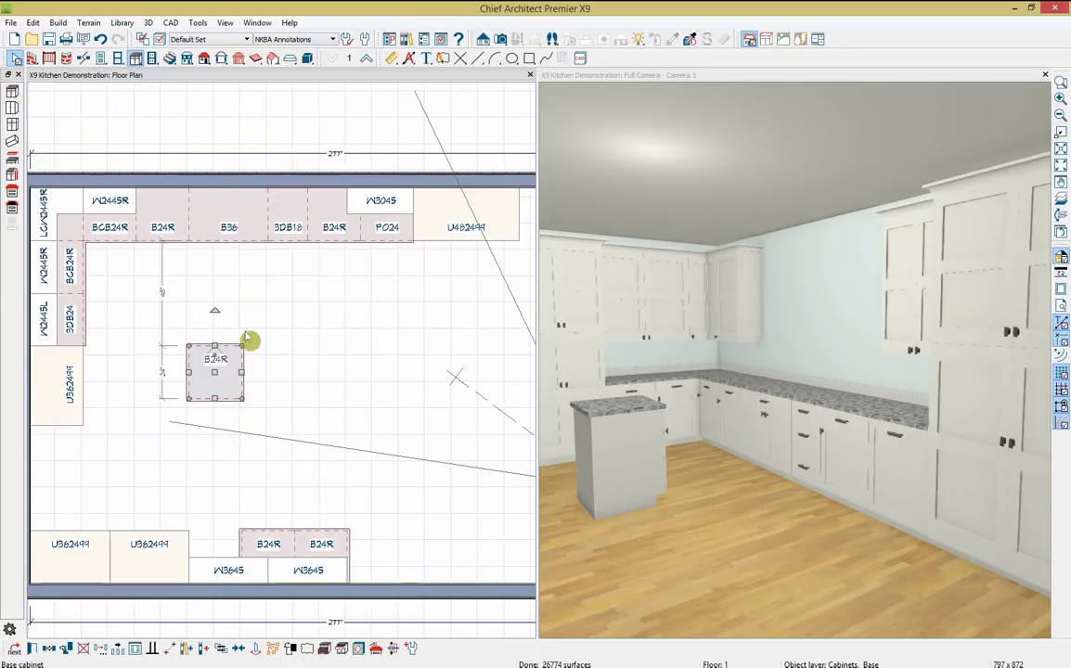
left_click_drag(244, 372, 266, 372)
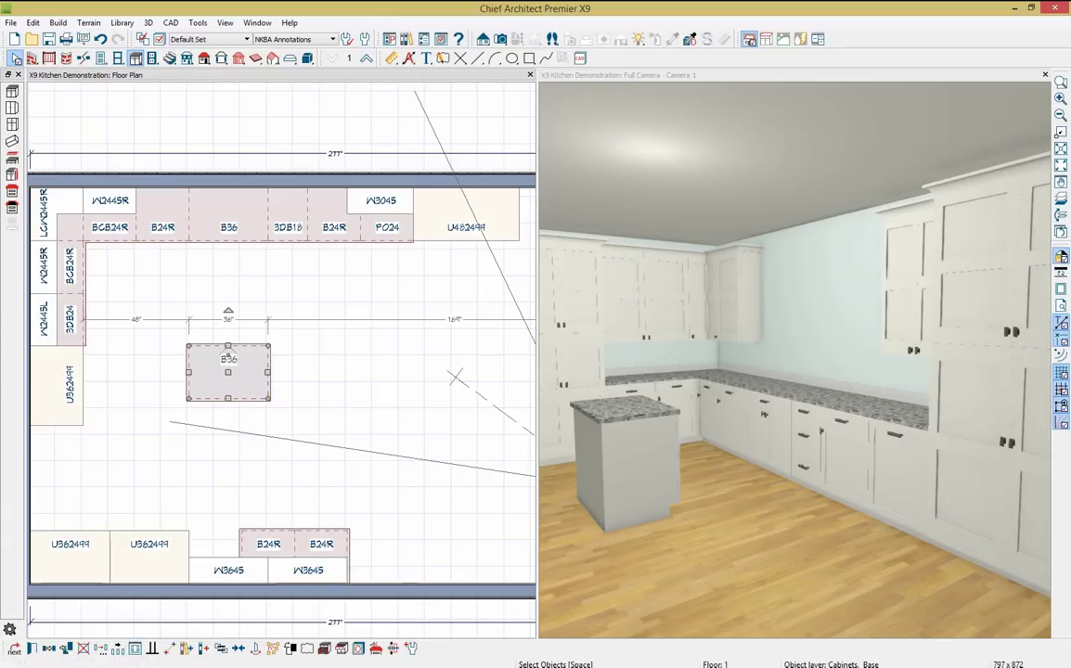
- Paste two B36 copies to the island's right, then select all three cabinets
left_click(52, 649)
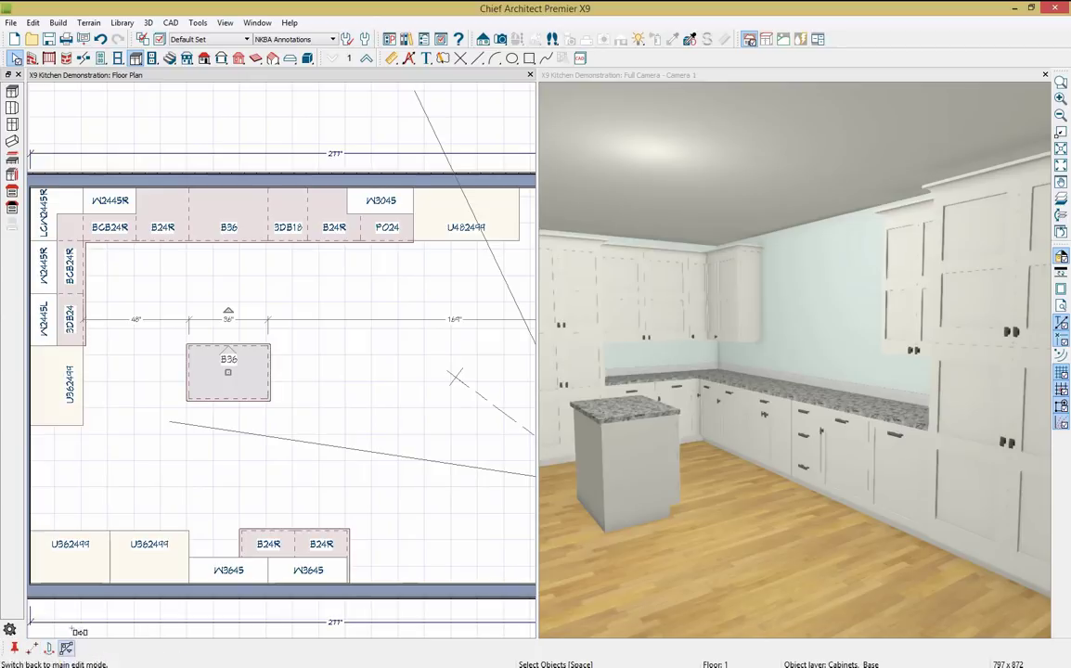
left_click_drag(228, 372, 385, 373)
left_click(307, 372)
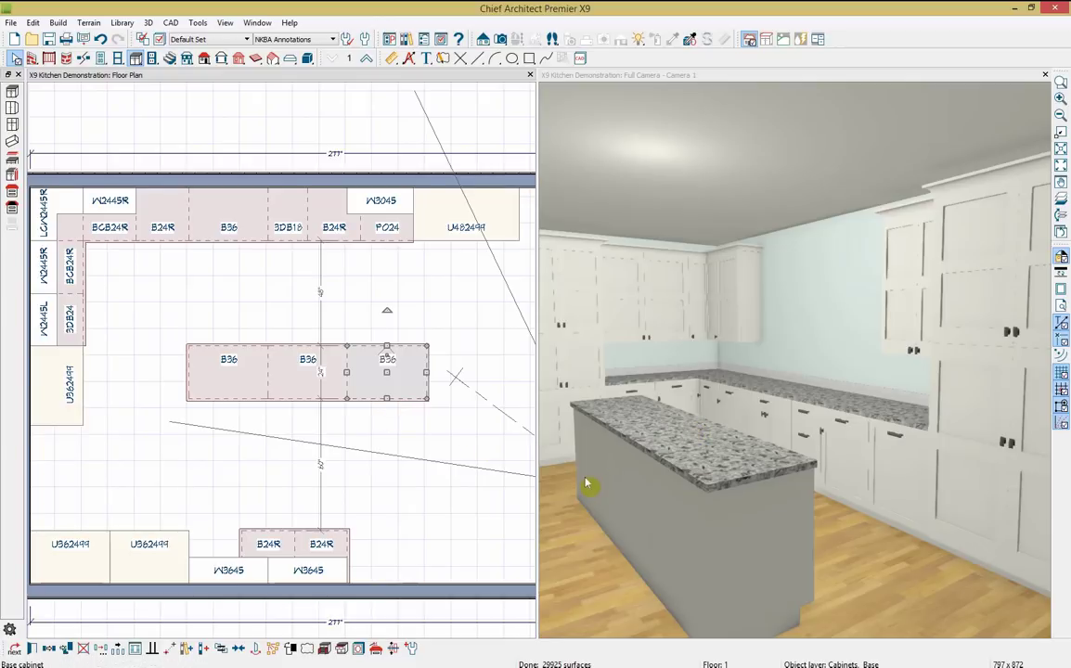
left_click(384, 399)
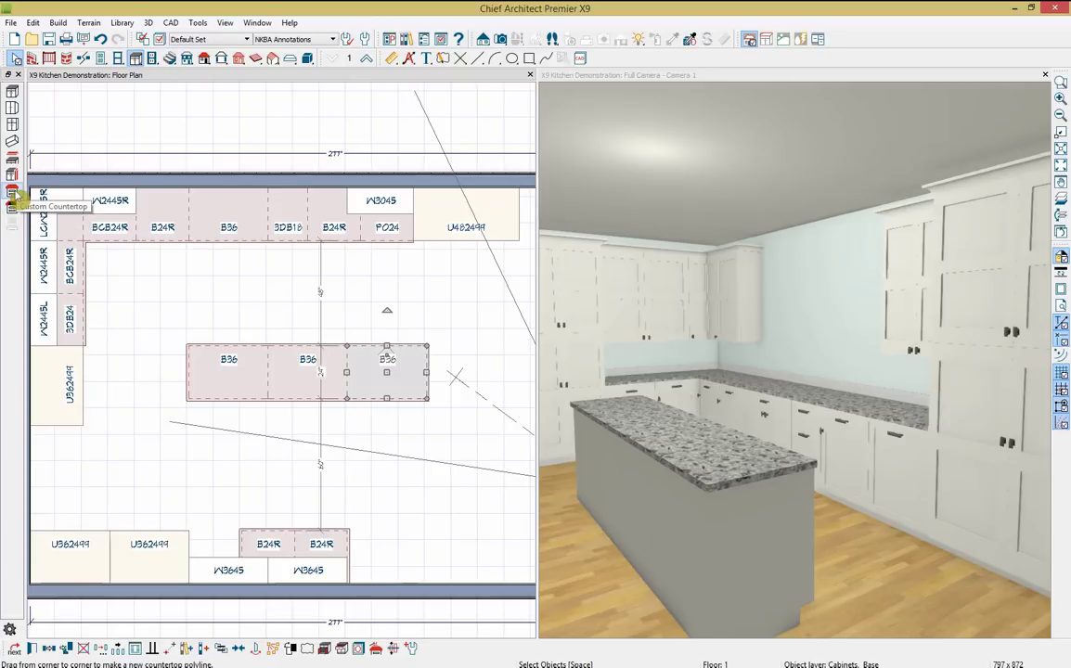
left_click(306, 394, "shift")
left_click(232, 393, "shift")
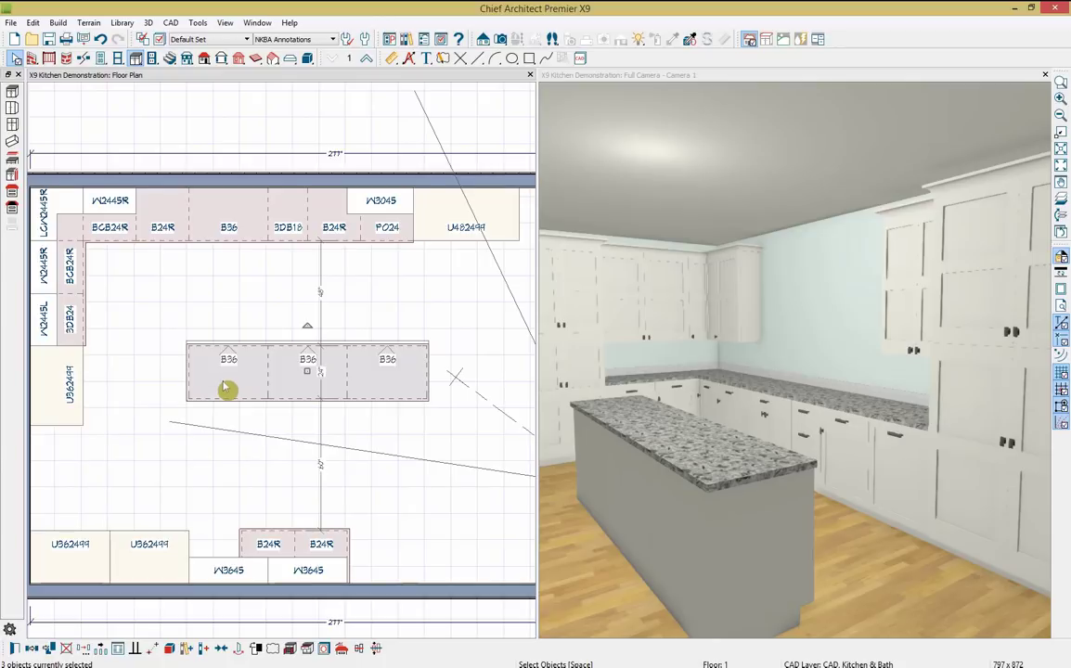
- Generate a custom countertop for the island and select its edge
left_click(342, 650)
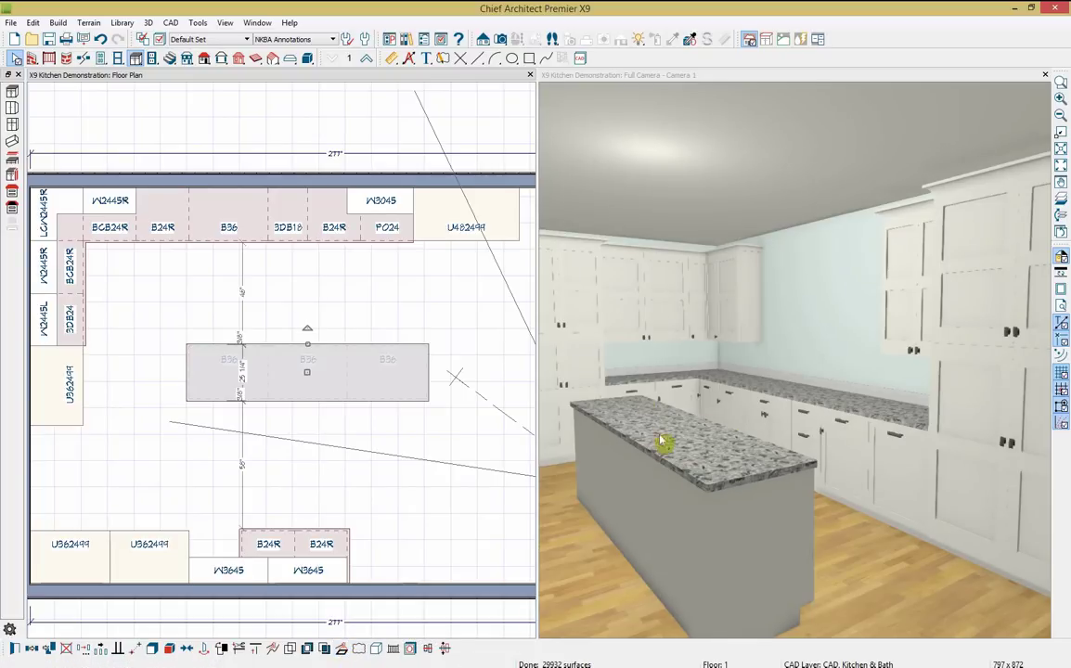
left_click(314, 405)
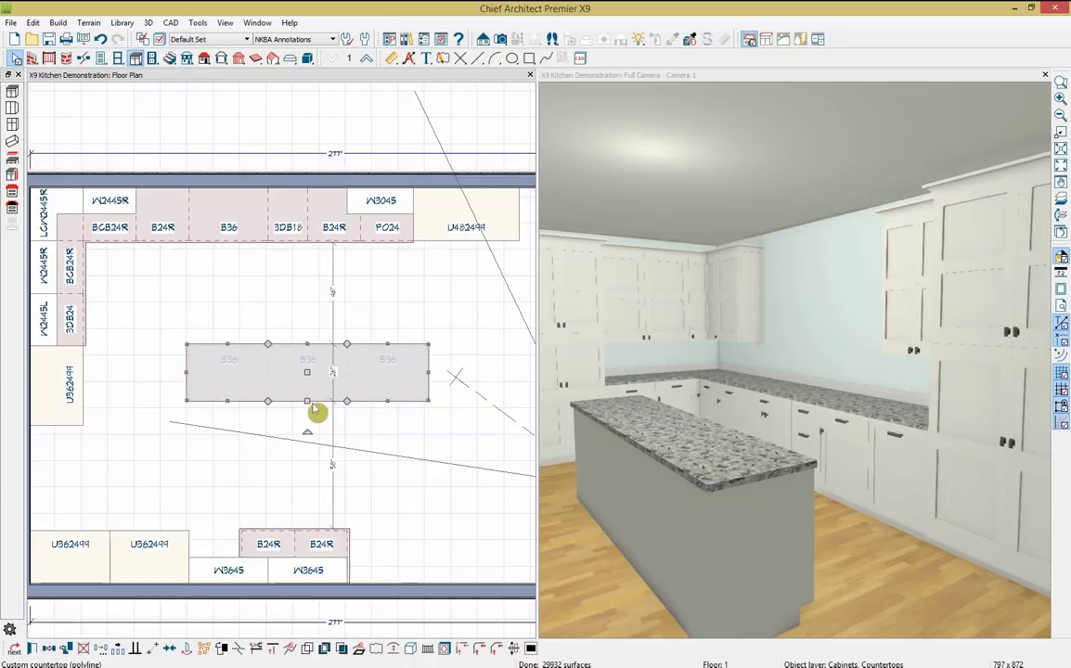
left_click(278, 421)
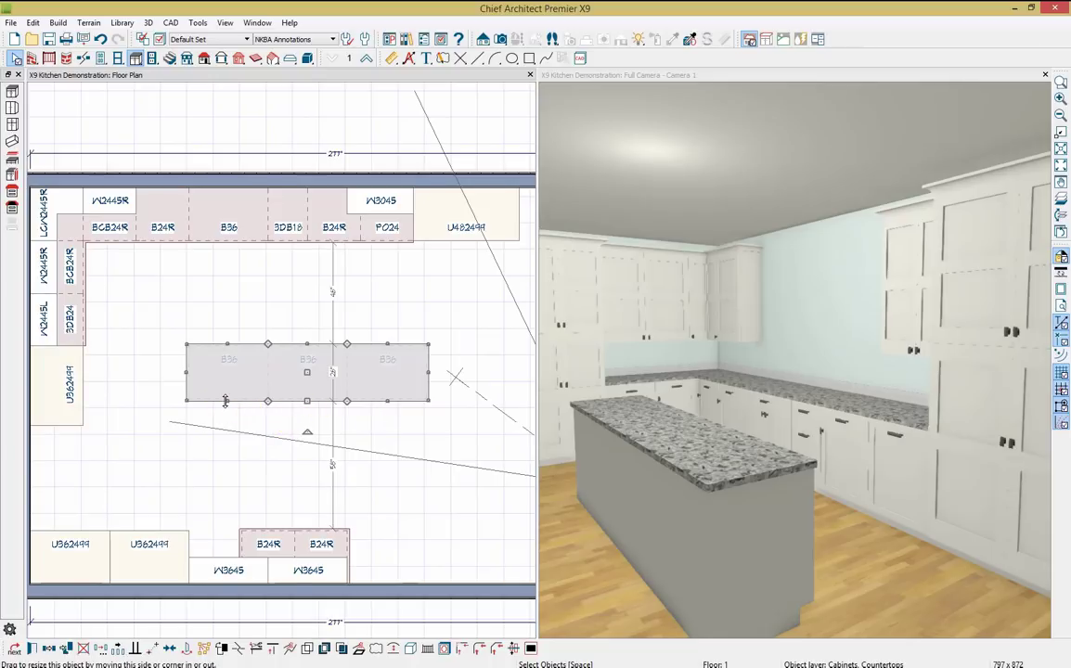
- Drag the countertop vertices into an angled overhang, then curve that edge
left_click_drag(226, 406, 242, 440)
left_click_drag(267, 401, 273, 422)
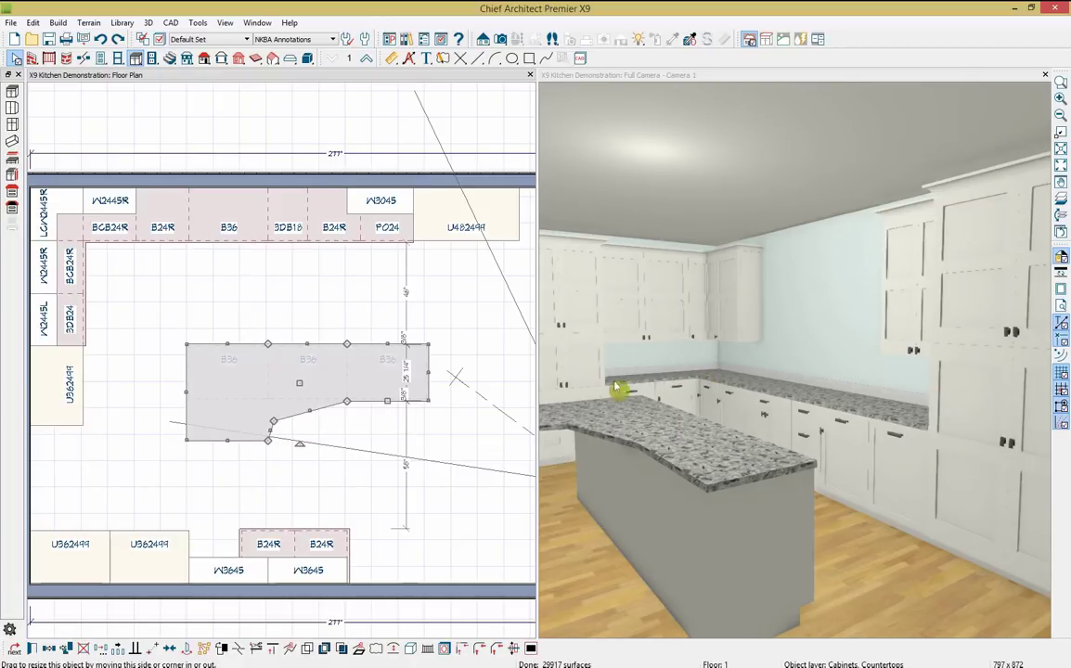
left_click_drag(346, 401, 357, 422)
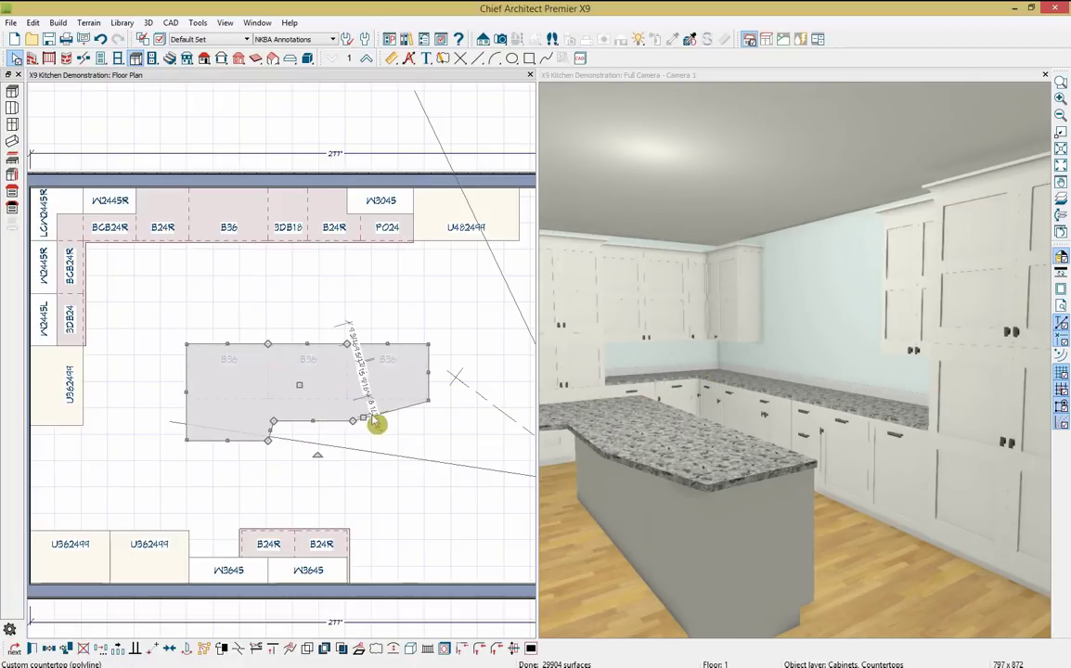
left_click(394, 648)
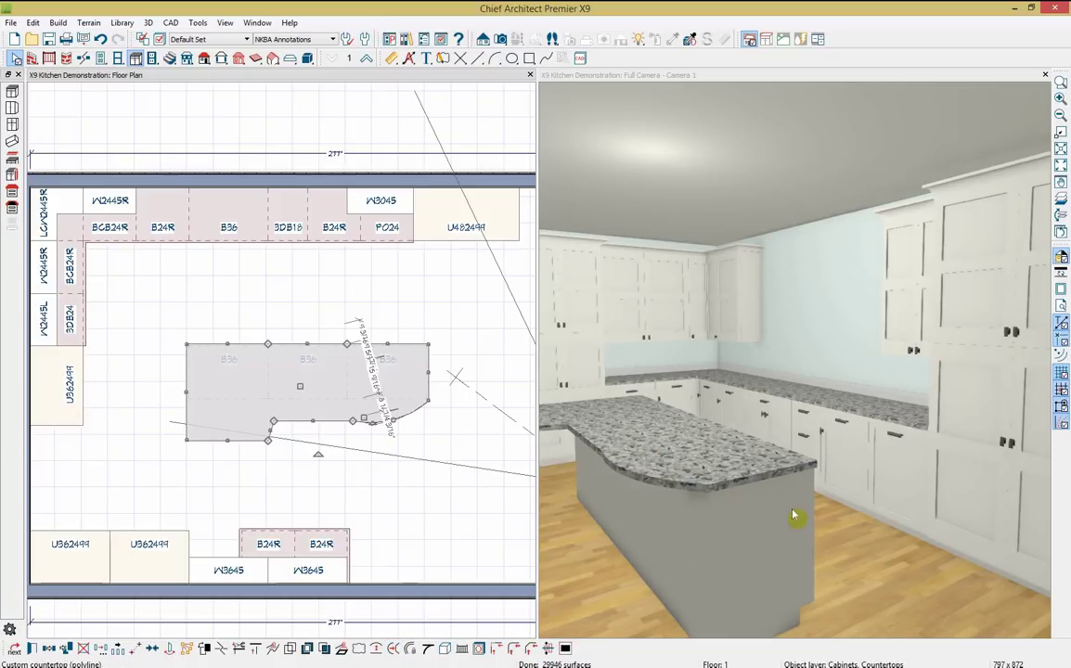
- Undo the reshaping back to a rectangular countertop and select the countertop
left_click(100, 39)
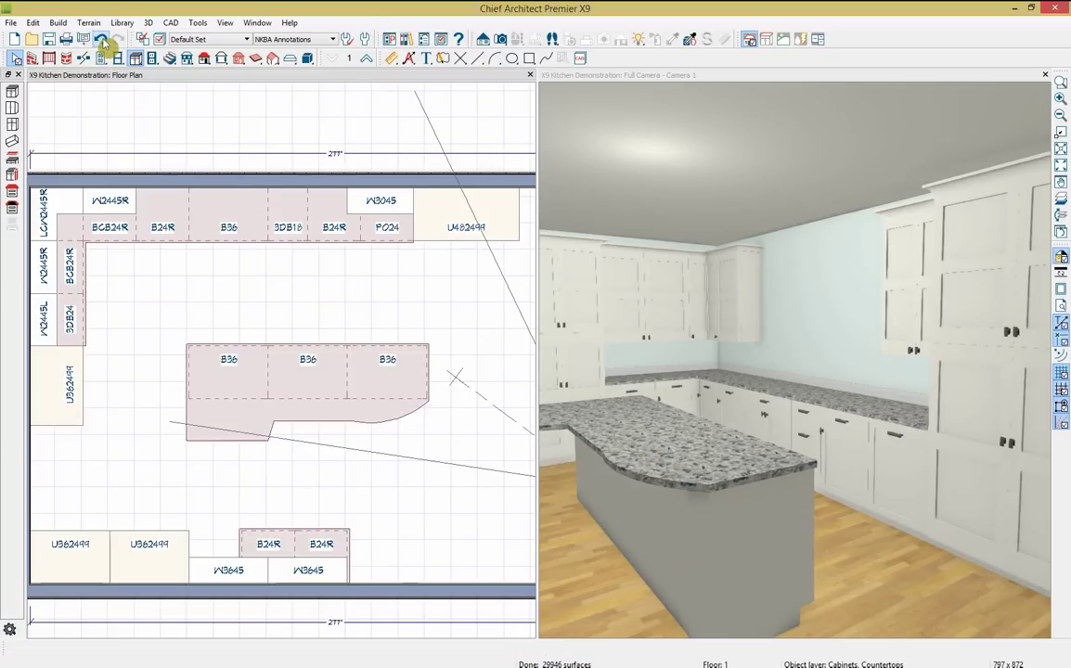
left_click(104, 43)
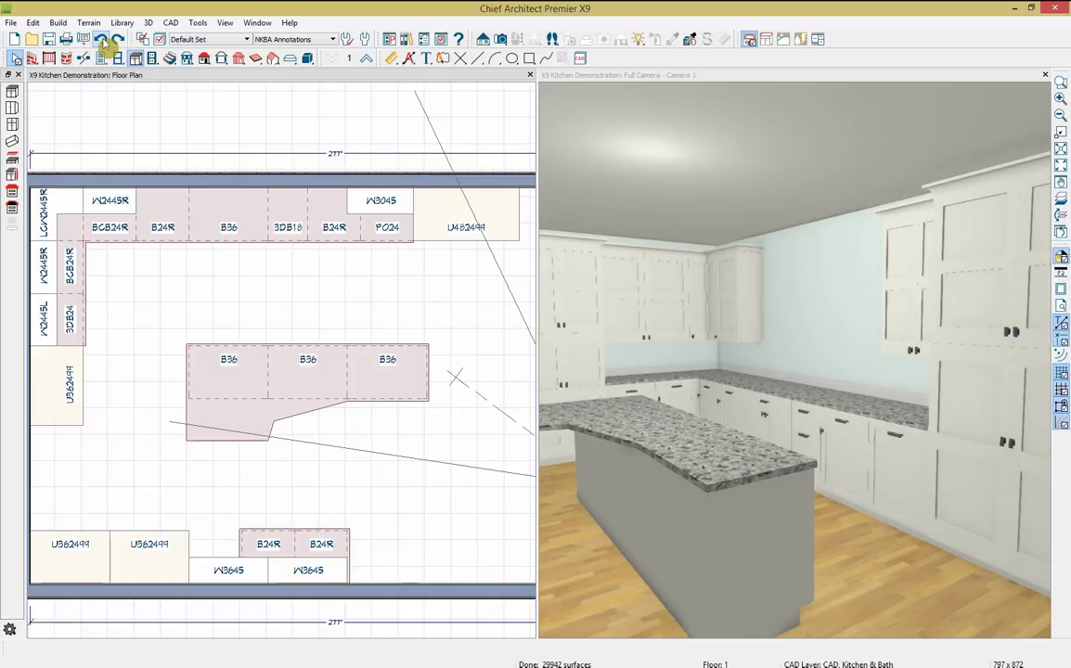
left_click(104, 43)
left_click(105, 44)
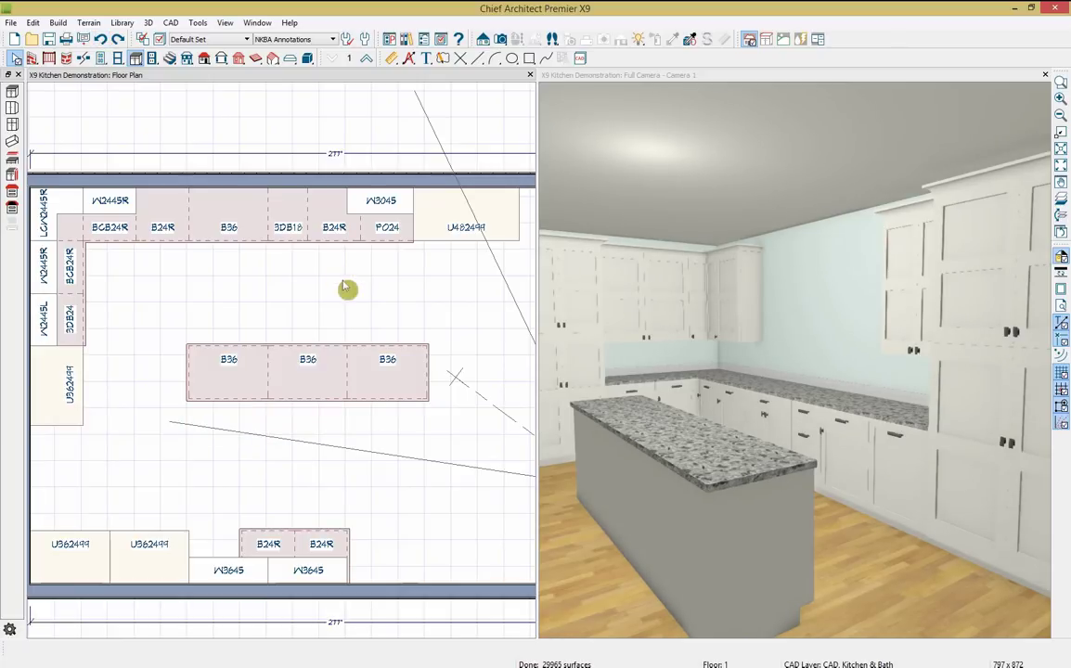
left_click(318, 403)
left_click(299, 404)
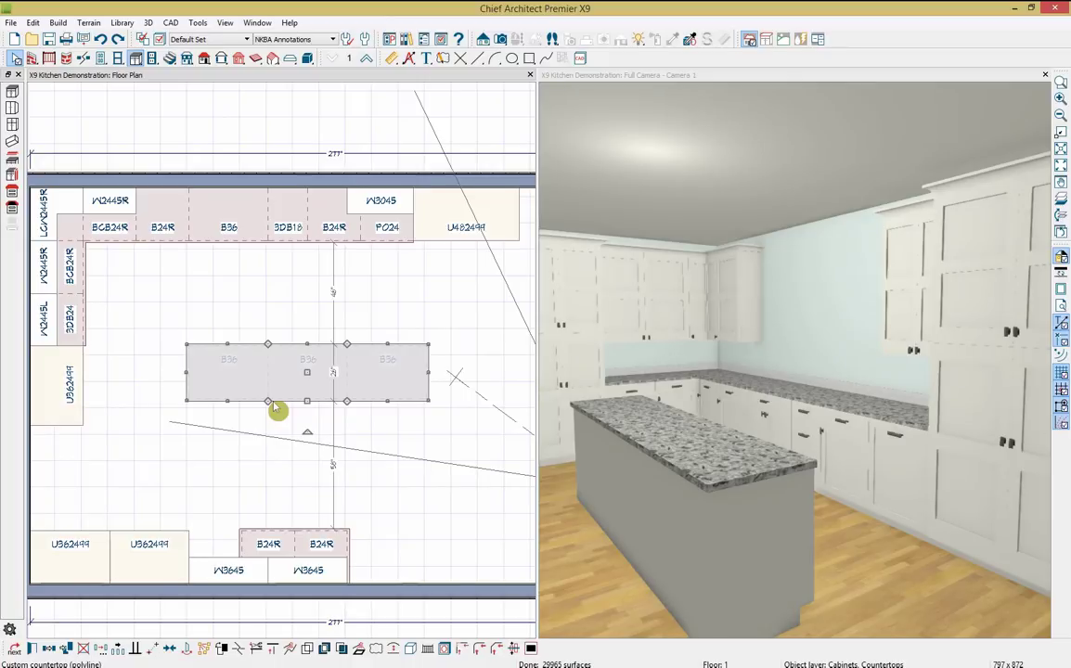
- Apply a corner edit to the countertop edge, accepting deletion of intervening lines
left_click(184, 371)
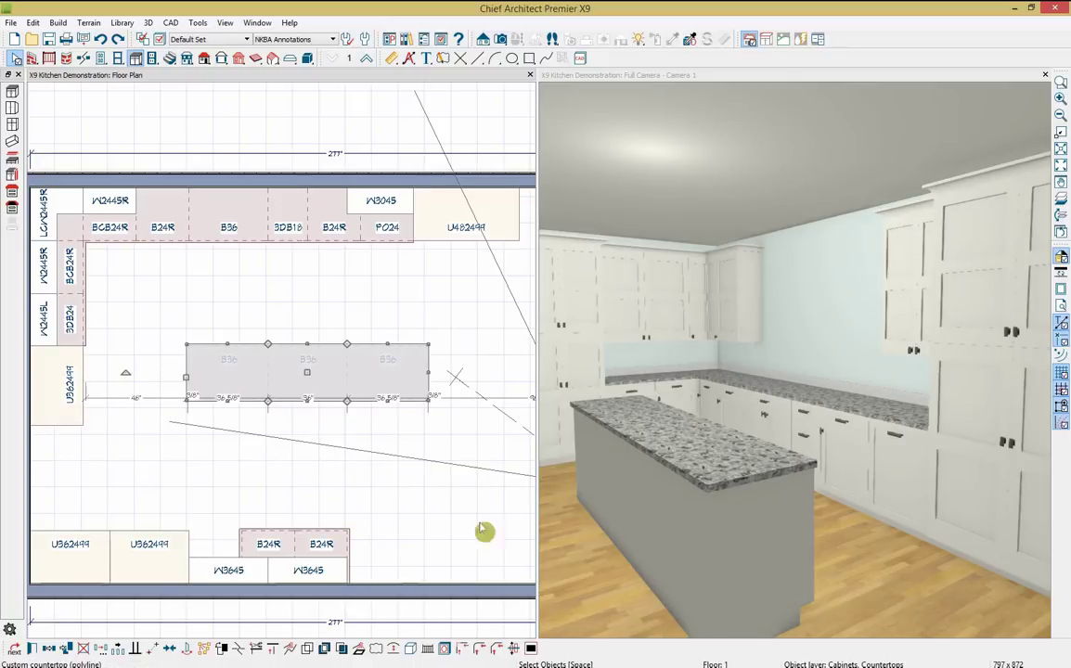
left_click(480, 648)
left_click(51, 650)
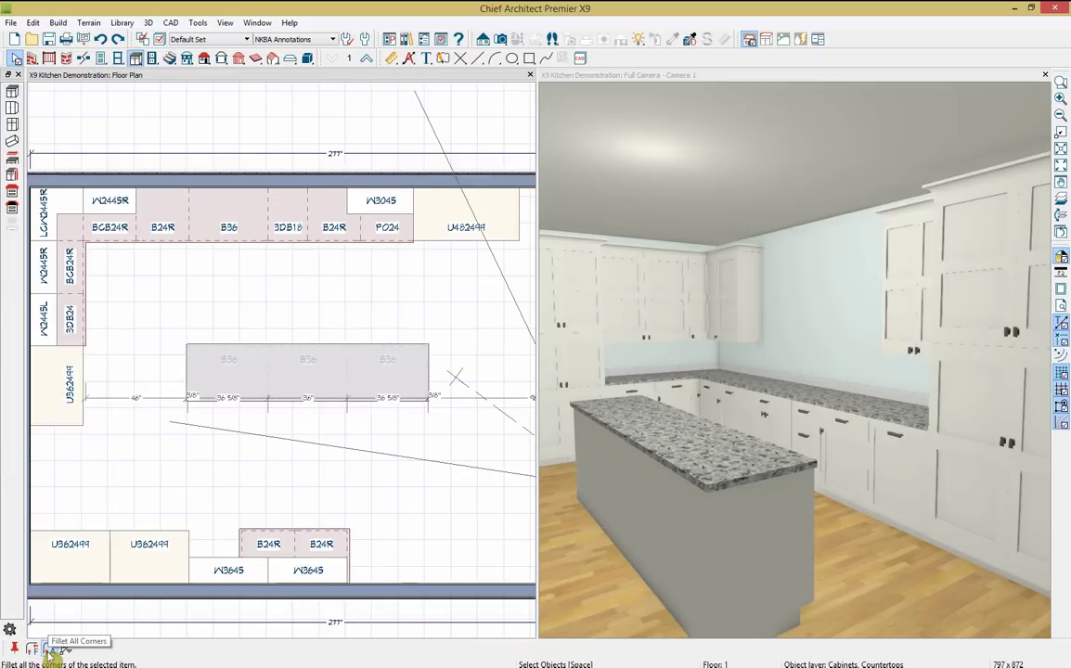
left_click(402, 409)
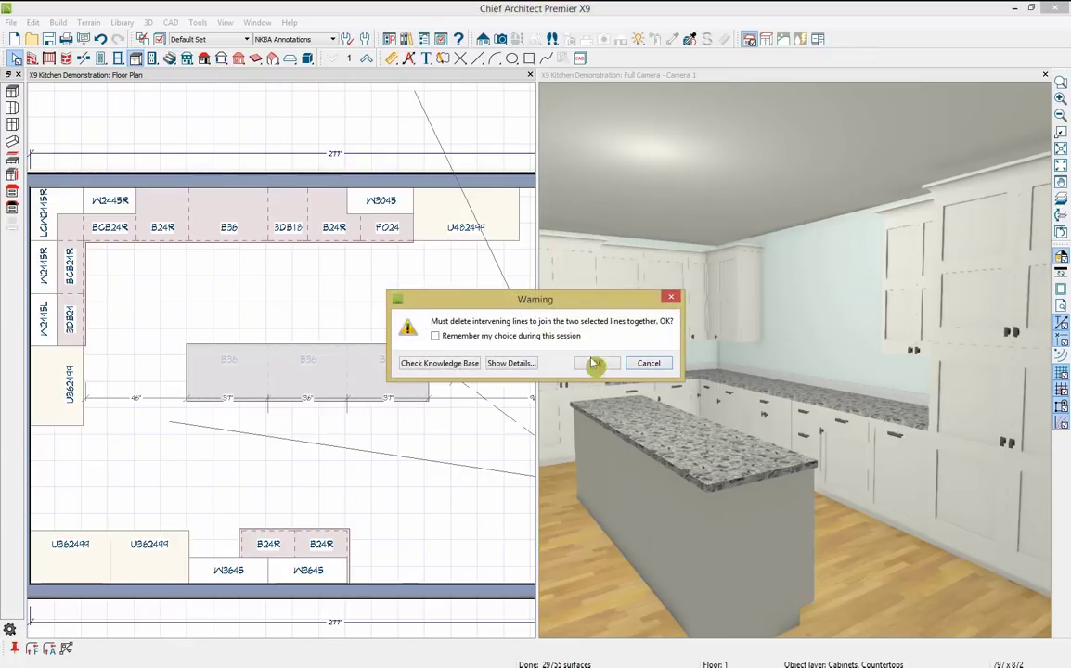
left_click(626, 430)
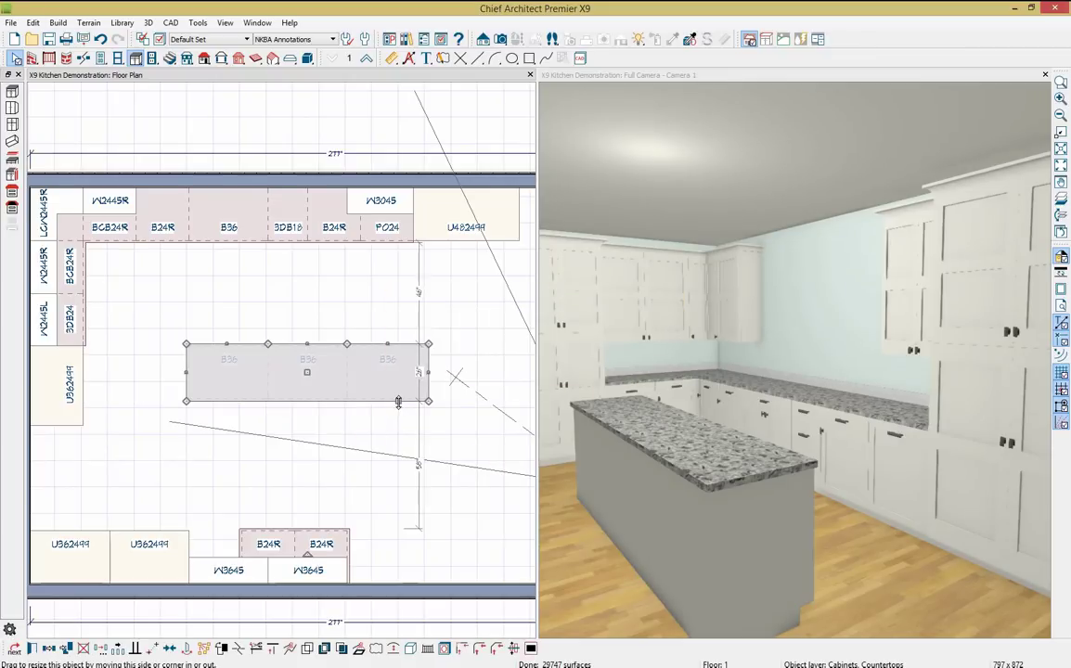
- Extend the countertop's bottom edge so its depth is 38 inches
left_click_drag(398, 400, 400, 438)
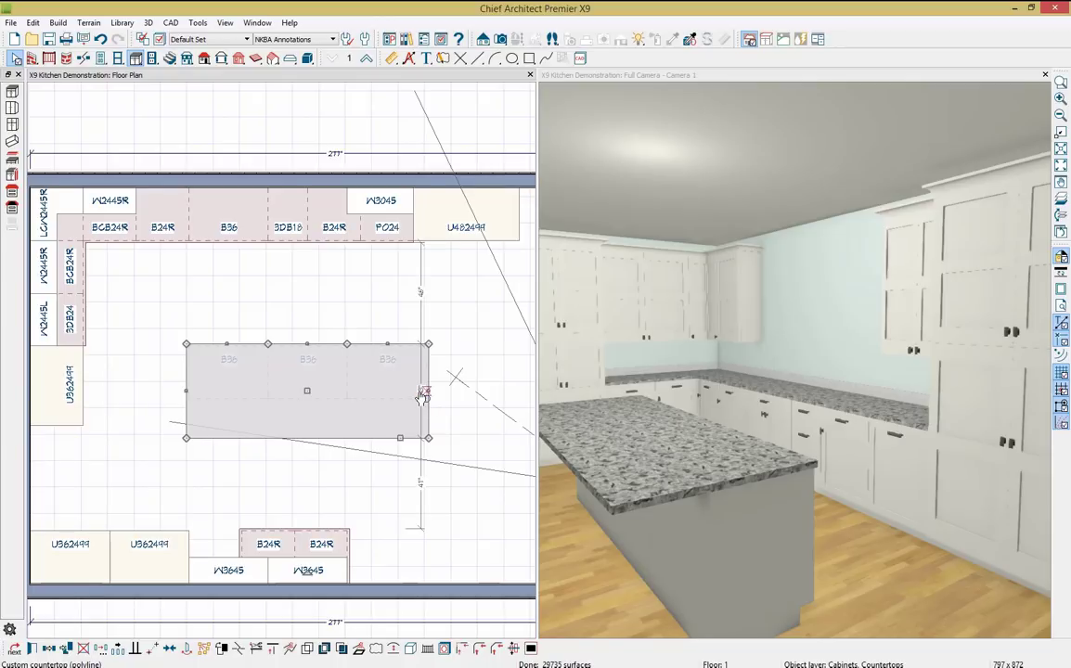
left_click(428, 400)
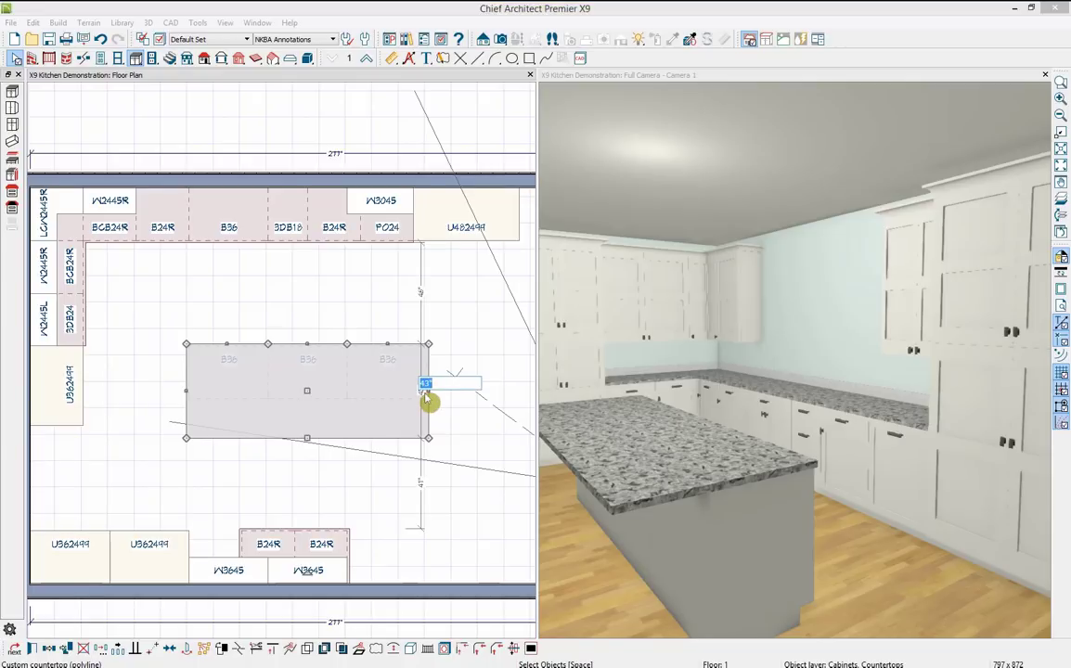
type("38")
key("Return")
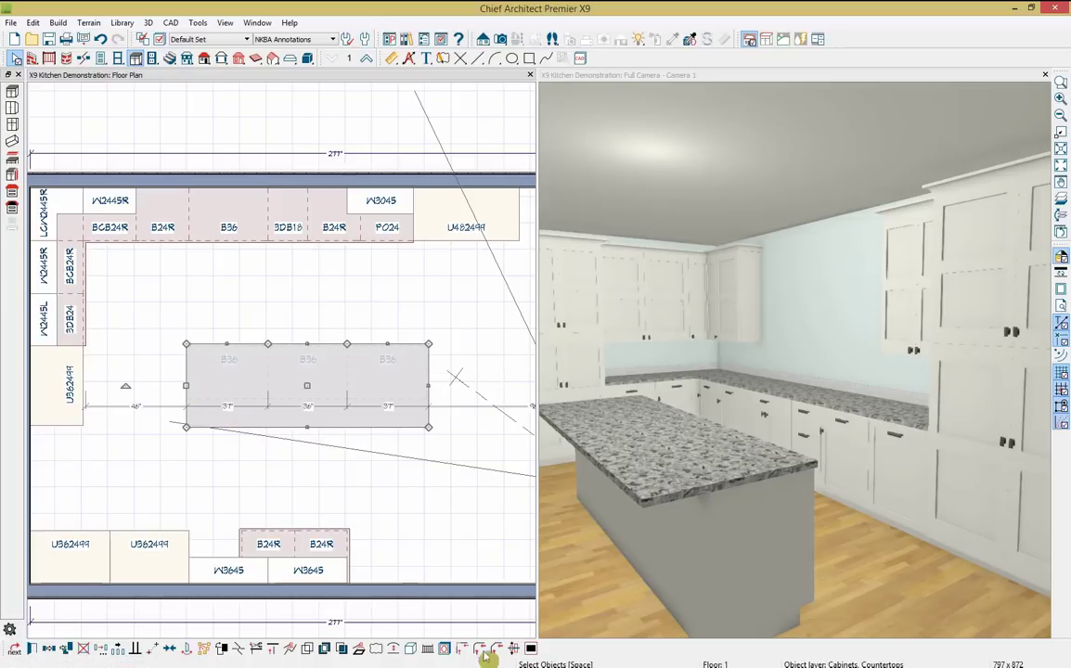
key("Escape")
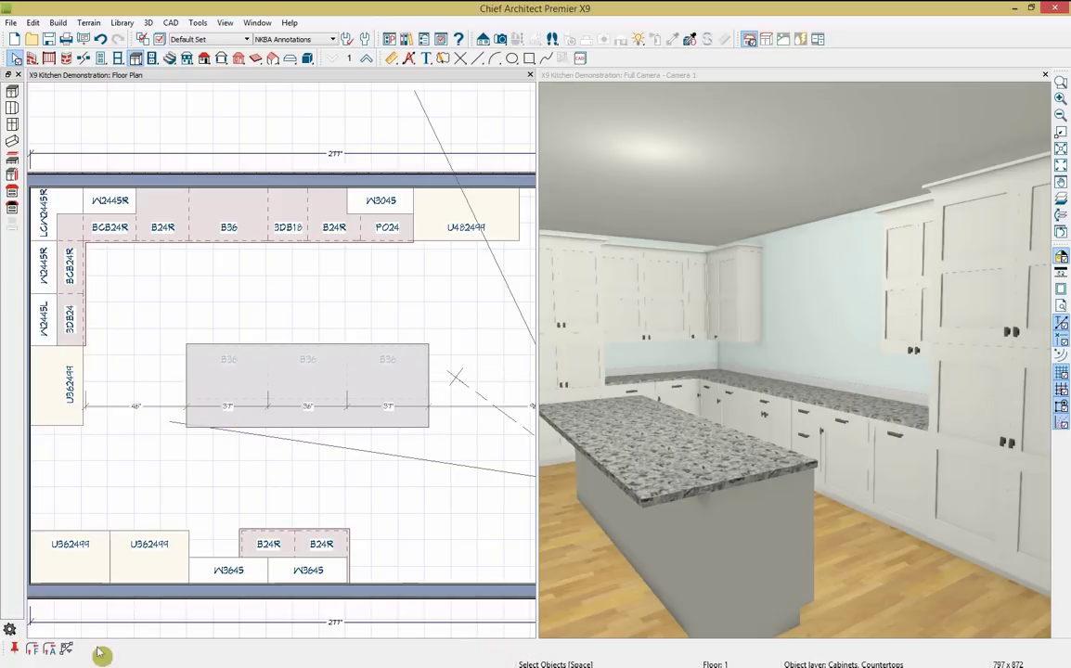
- Set a 6-inch fillet radius and round the countertop's bottom-left corner
double_click(31, 648)
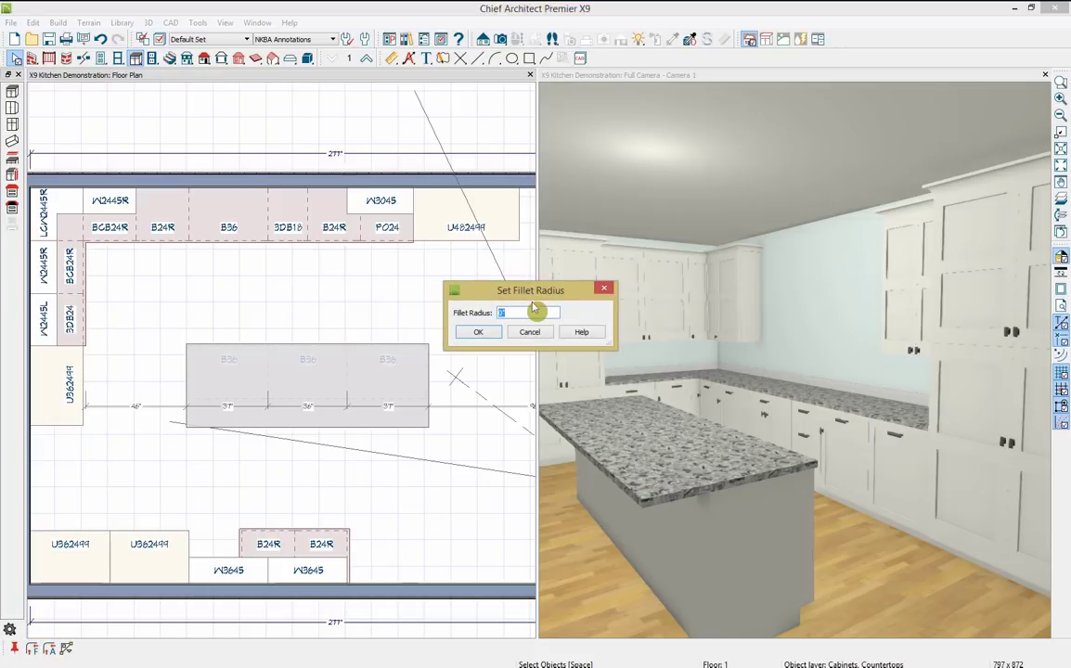
type("6")
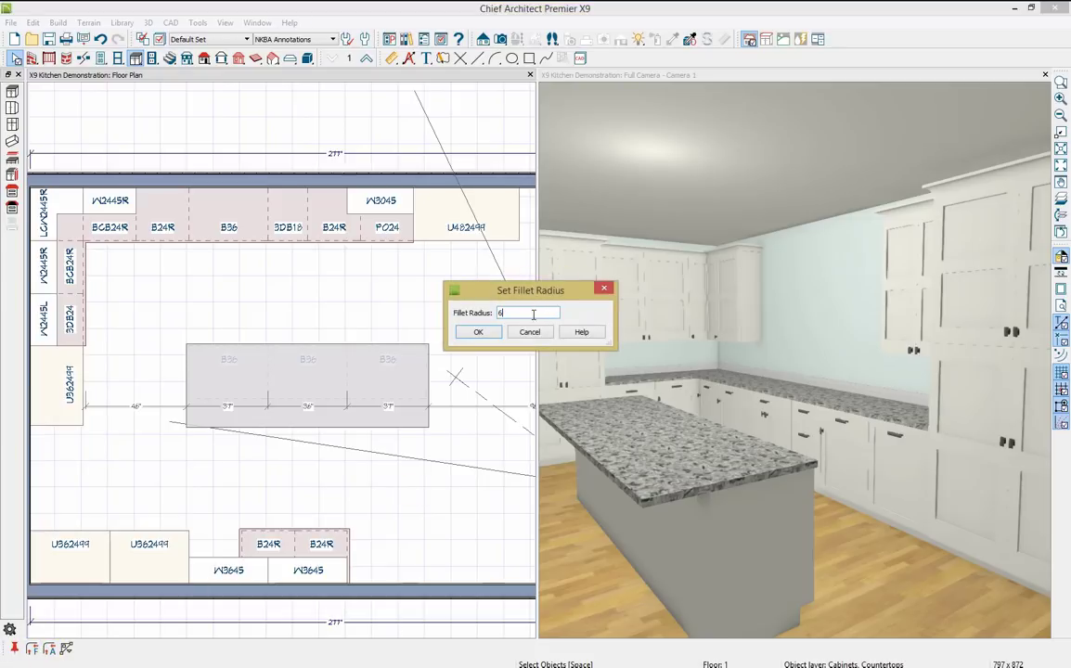
left_click(480, 334)
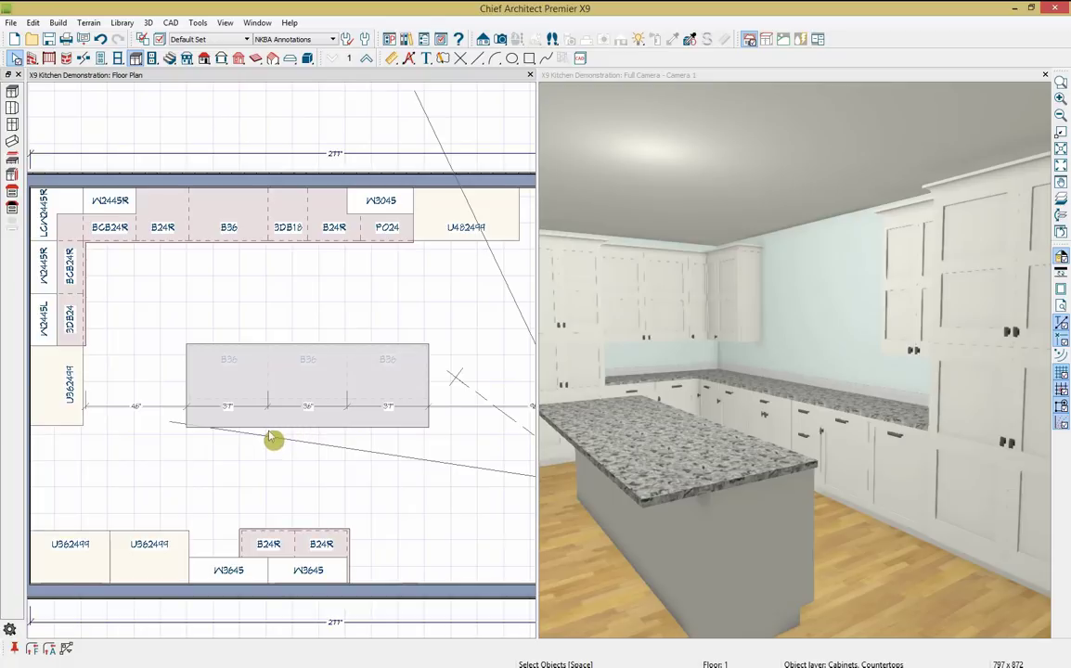
left_click(271, 436)
left_click(232, 444)
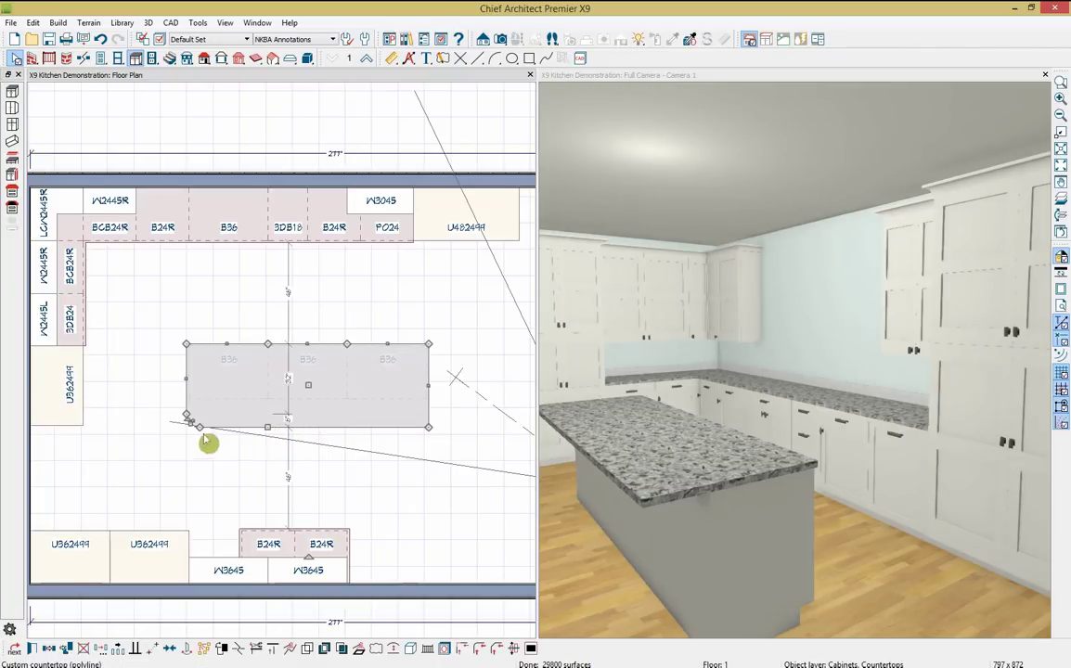
- Round the countertop's bottom-right corner with the same 6-inch fillet
scroll(179, 393, "up", 3)
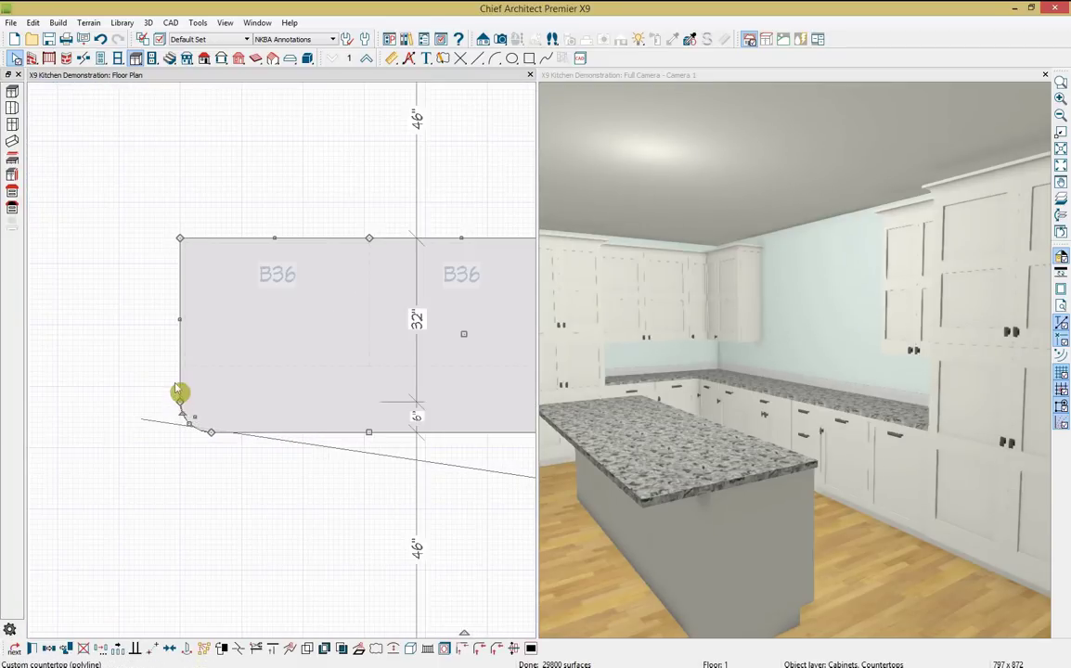
middle_click_drag(311, 461, 155, 469)
left_click(318, 478)
left_click(319, 478)
left_click(263, 525)
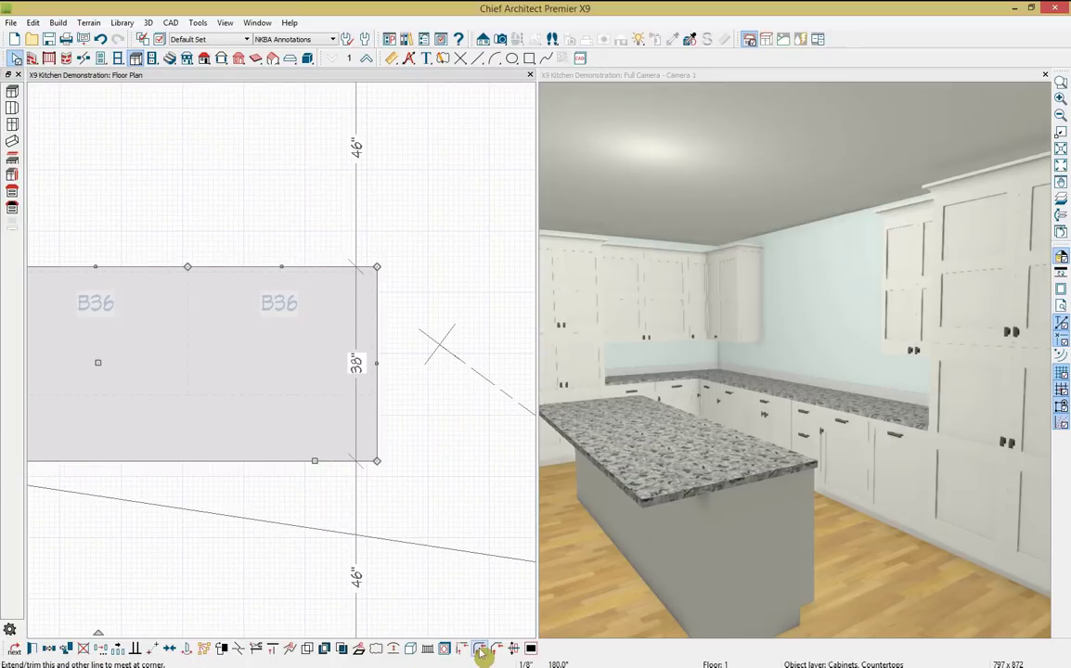
left_click(480, 649)
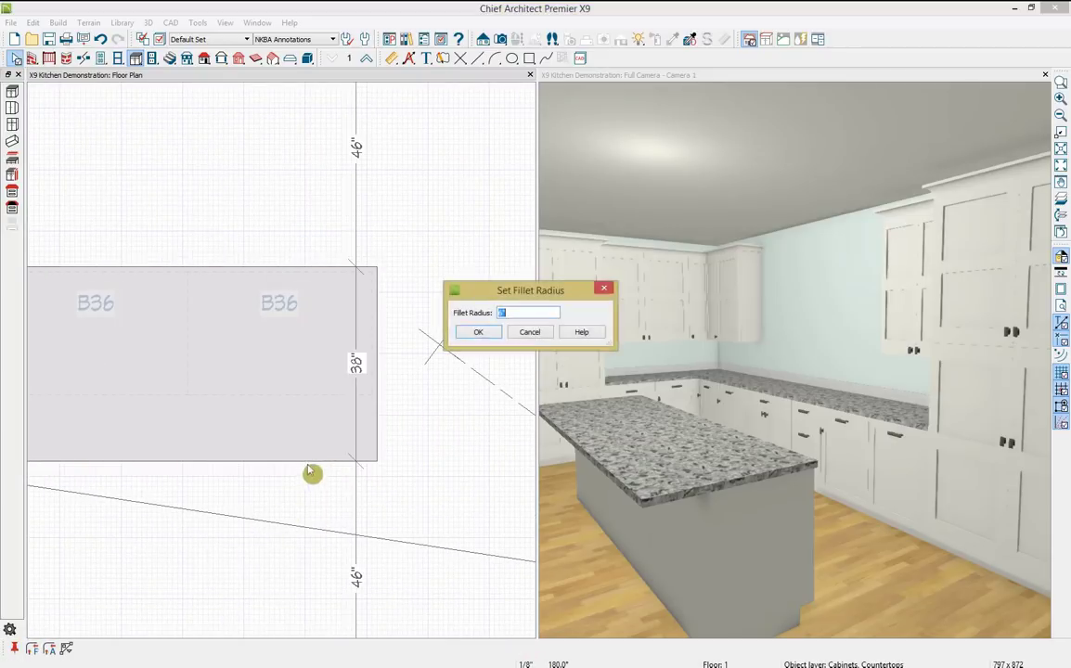
left_click(477, 332)
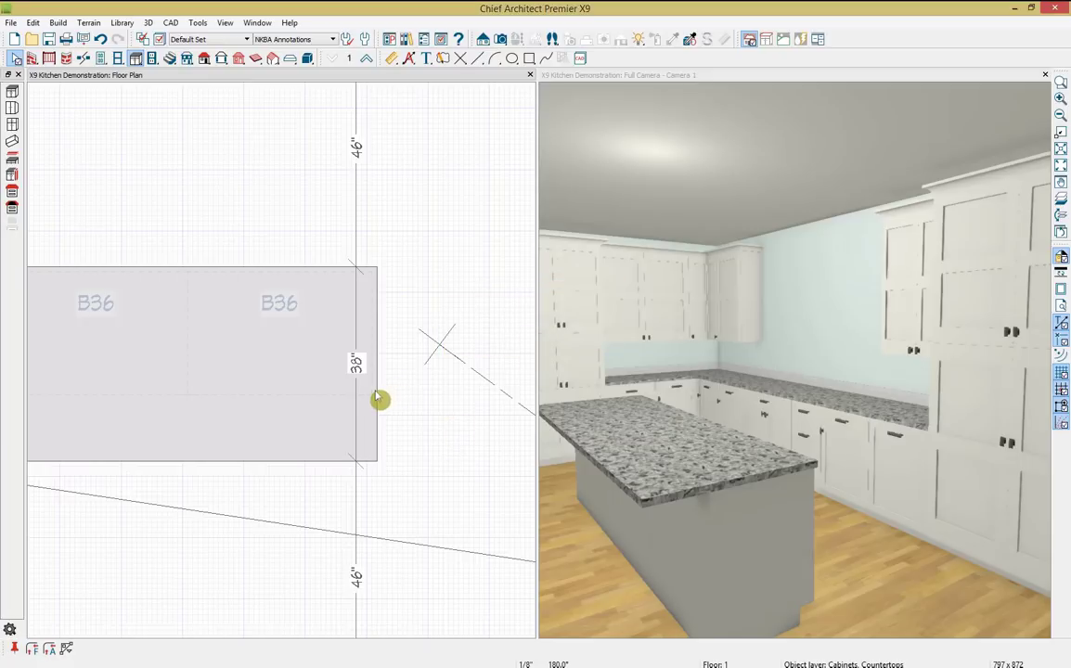
left_click(379, 399)
- Deselect the countertop and make the 3D camera view active
scroll(411, 501, "down", 3)
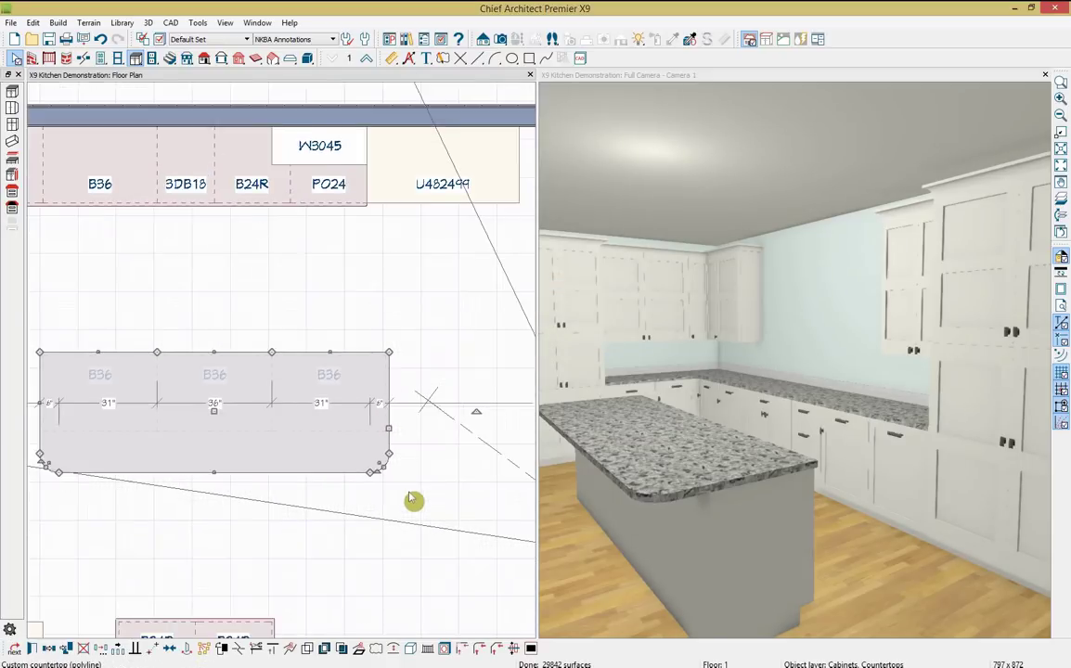
scroll(414, 502, "down", 1)
left_click(378, 516)
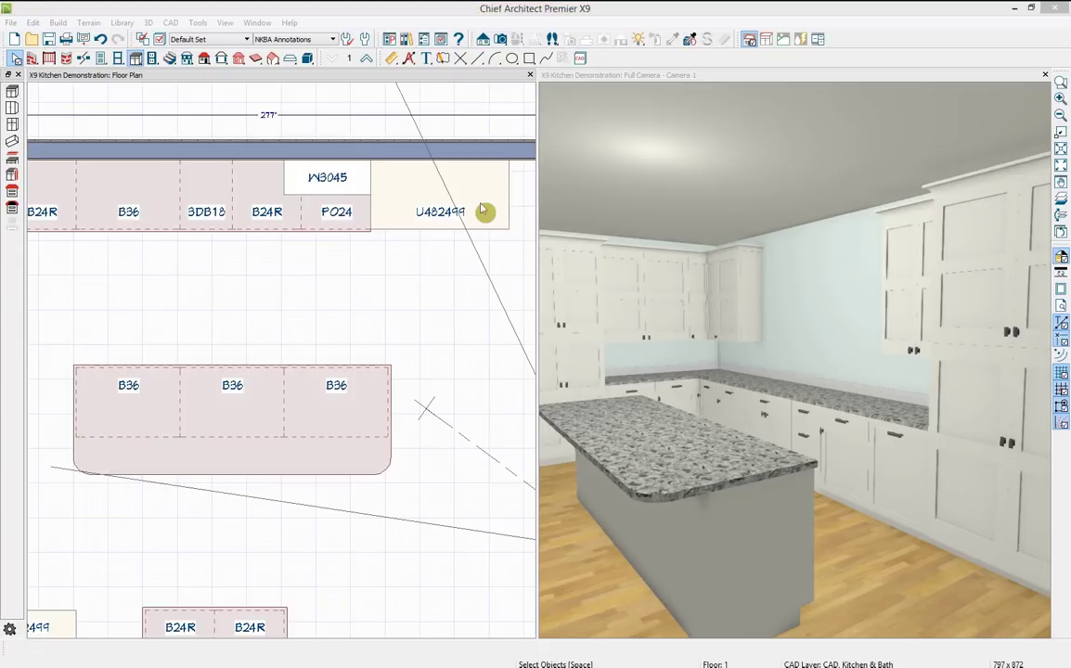
left_click(504, 12)
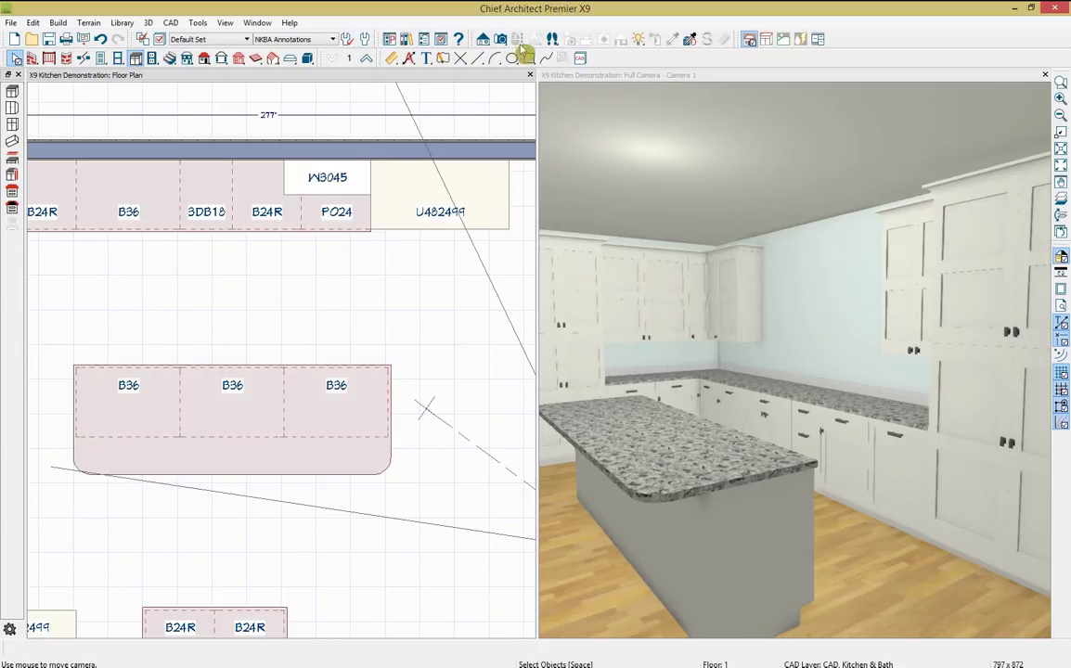
left_click(611, 110)
- Orbit the camera along the island and select two island base cabinets
left_click(500, 39)
left_click_drag(742, 334, 786, 394)
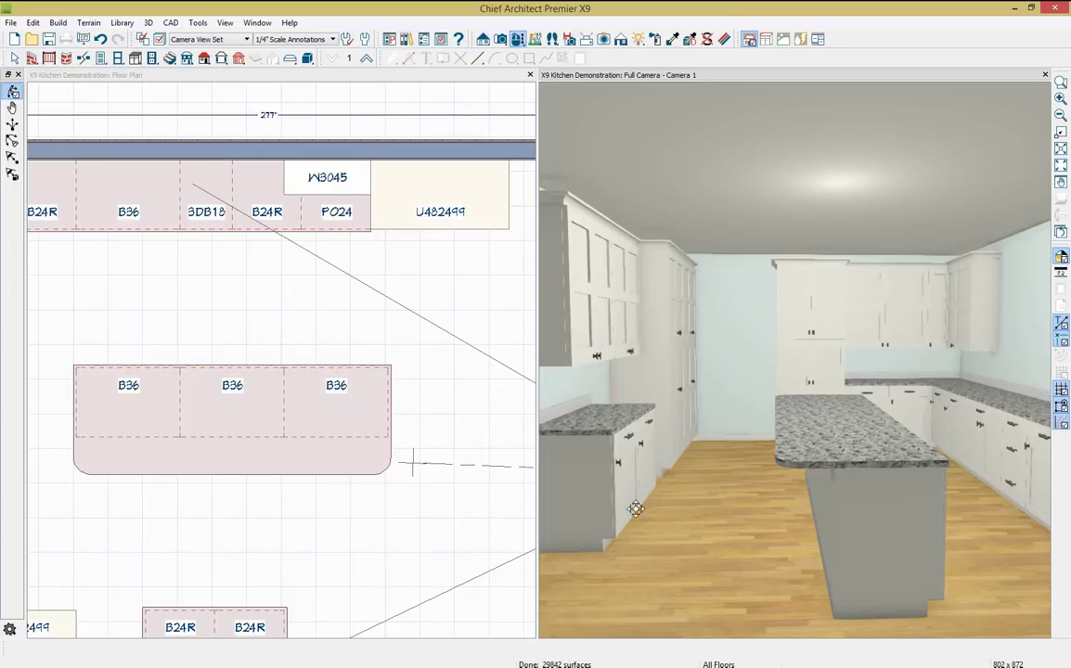
key("space")
left_click(877, 506)
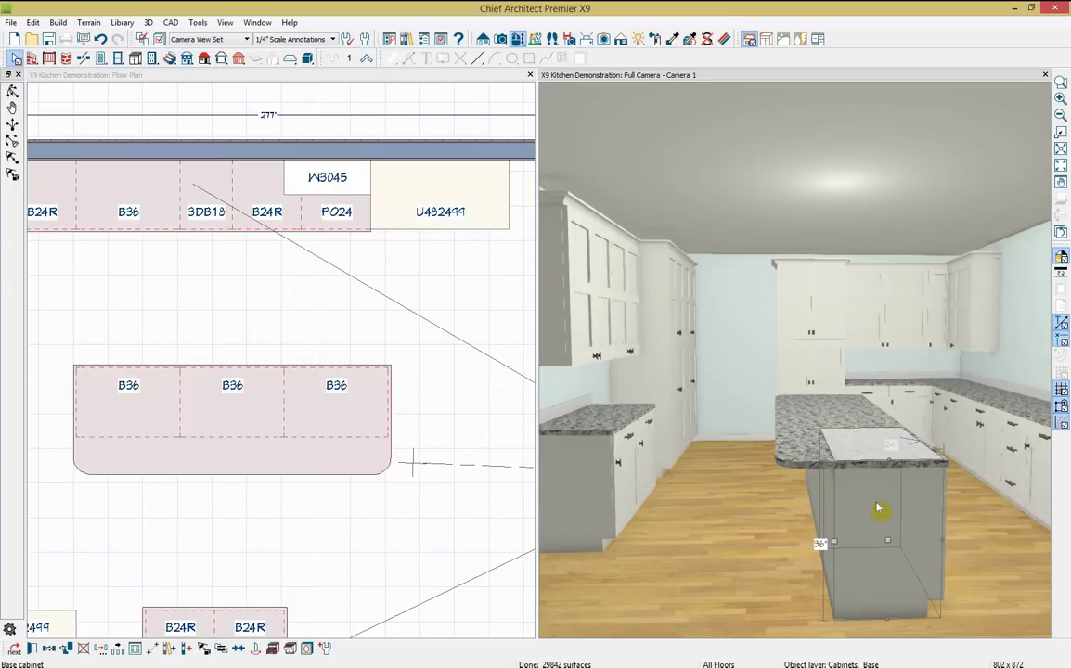
left_click(584, 478, "shift")
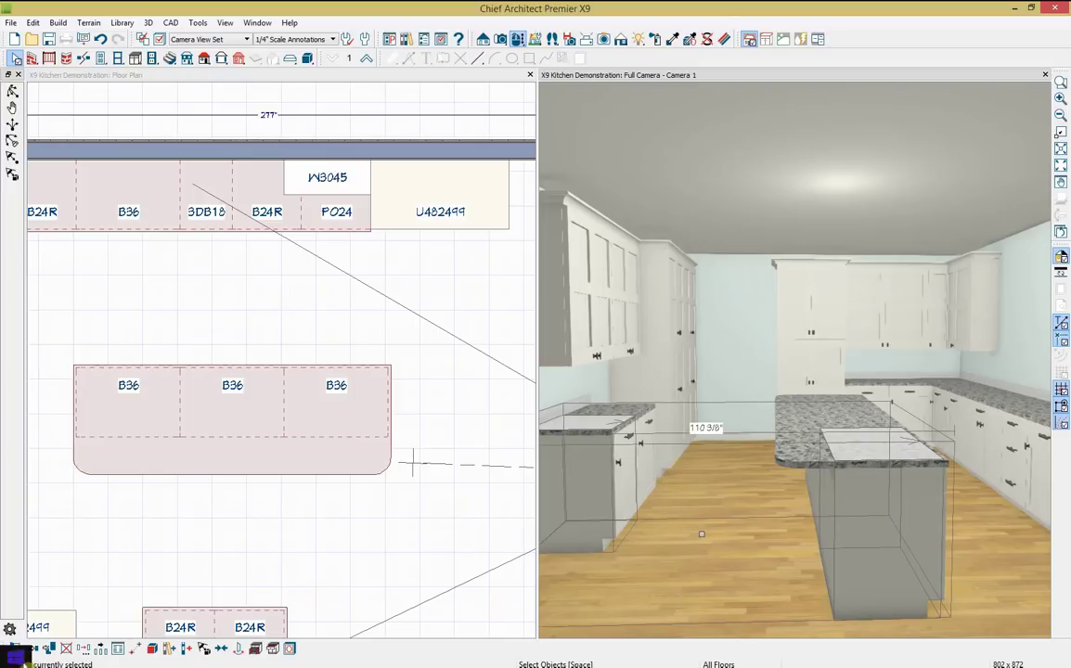
- Set the selected cabinets' left side type to Paneled
left_click(14, 648)
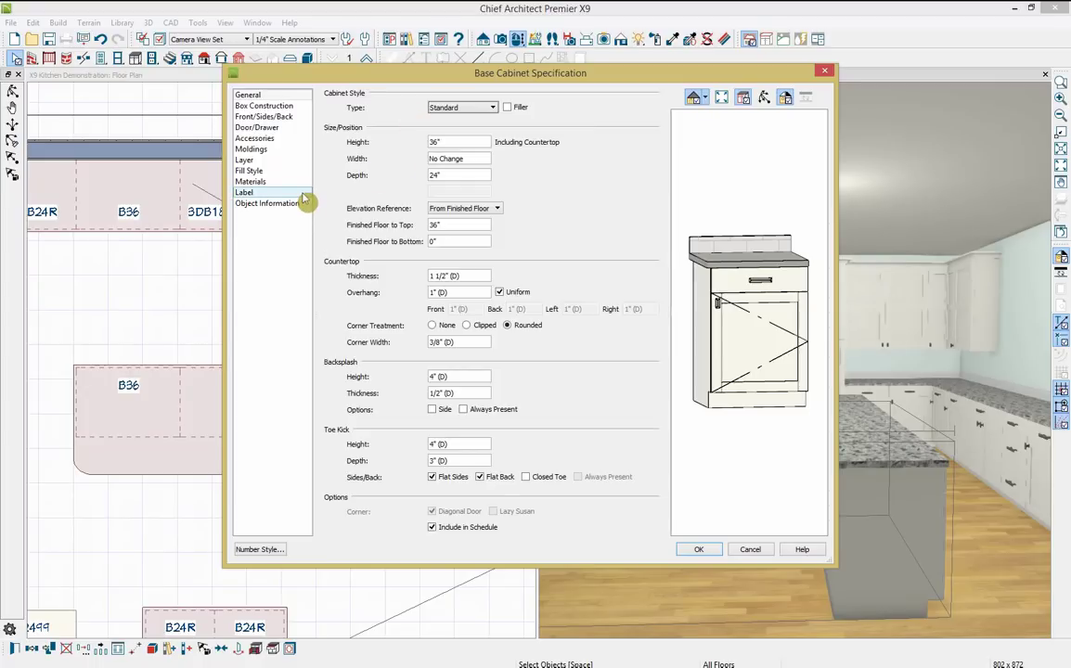
left_click(278, 127)
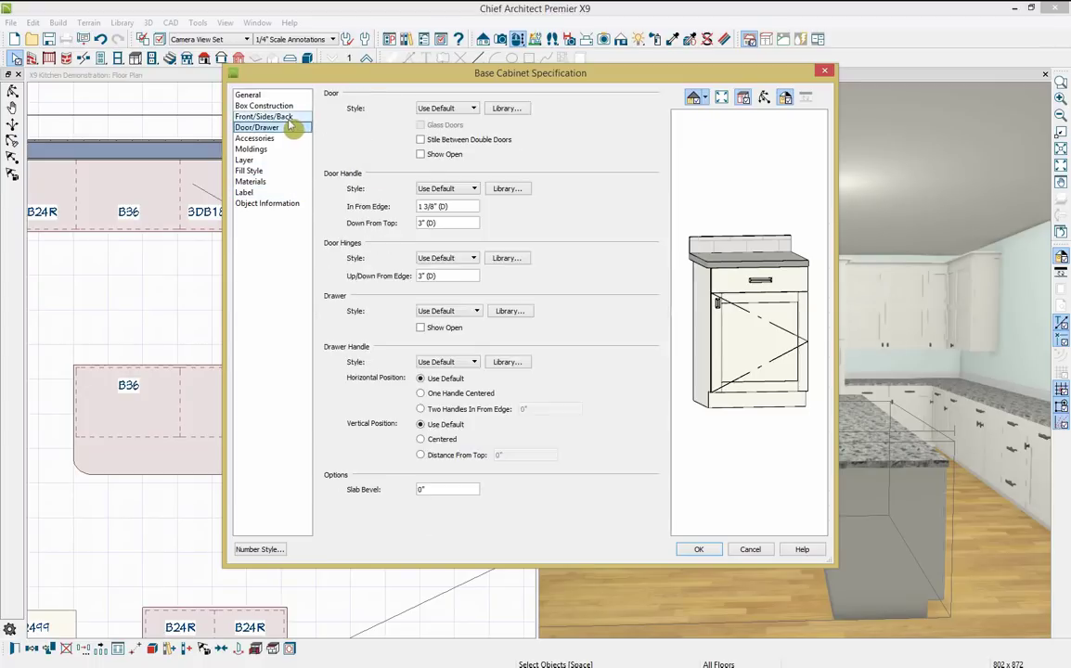
left_click(283, 117)
left_click(464, 127)
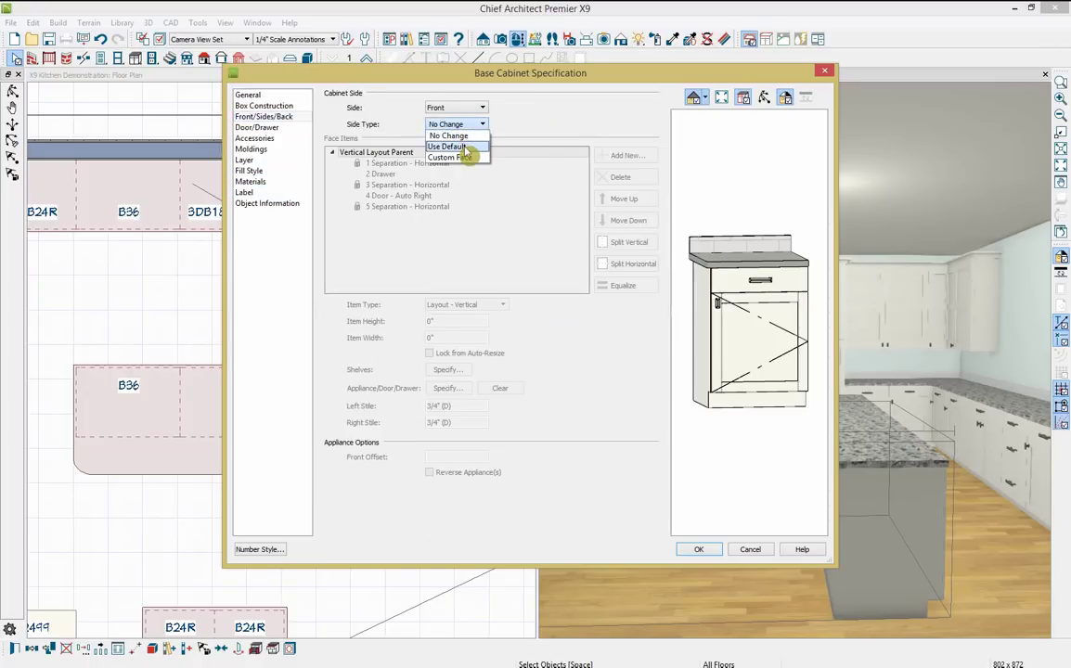
left_click(482, 109)
left_click(436, 140)
left_click(455, 123)
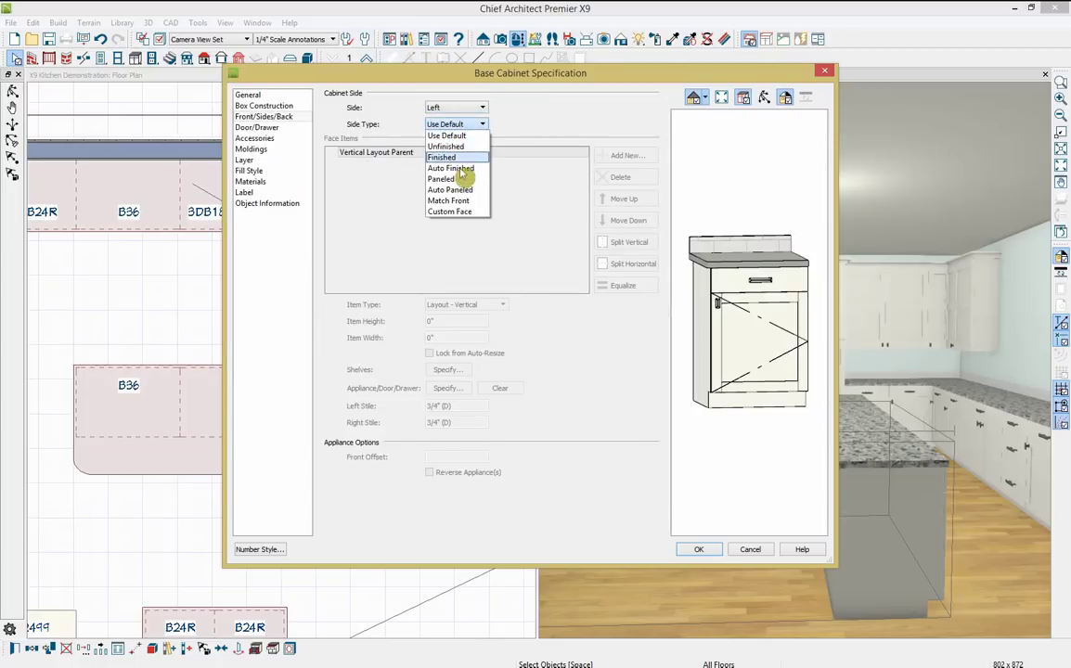
left_click(457, 184)
left_click(691, 549)
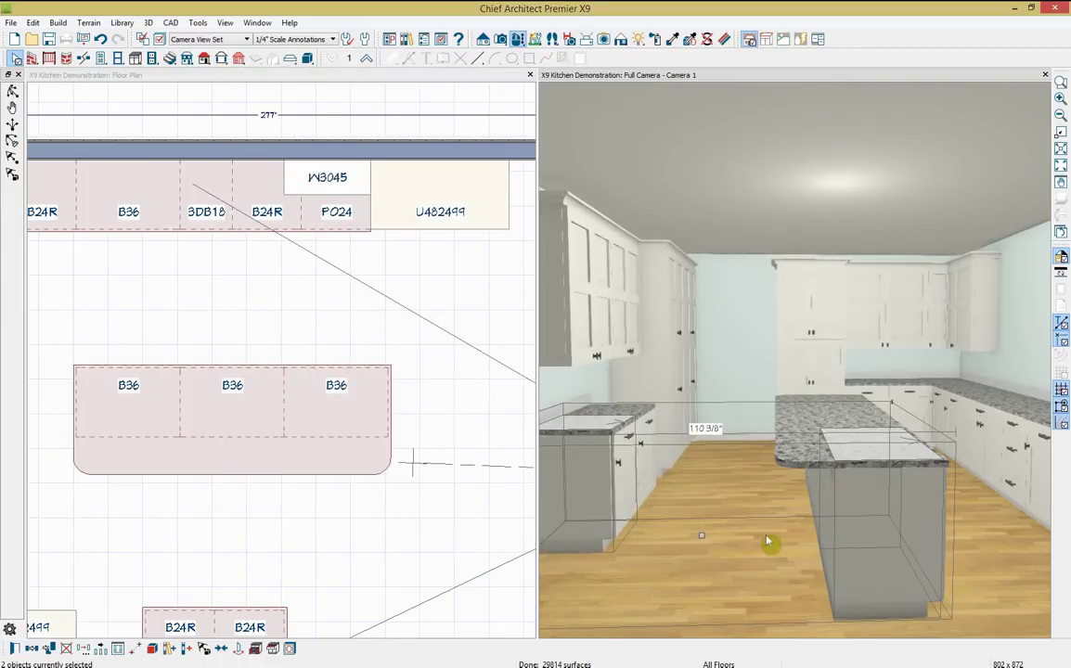
- Set the end island cabinet's right side type to Paneled
left_click(835, 405)
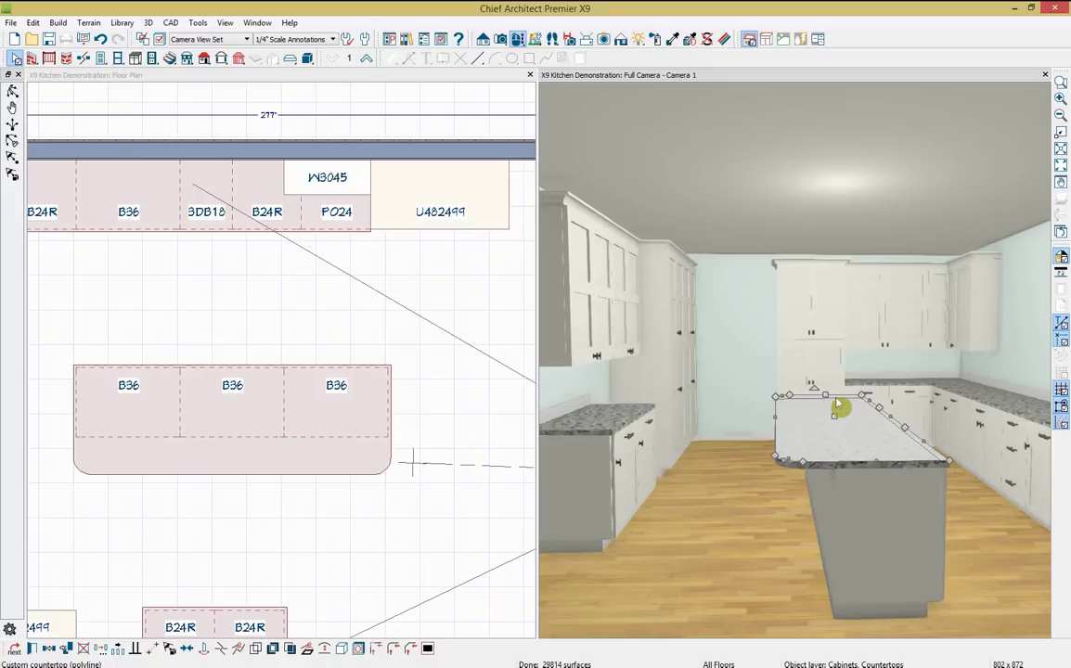
double_click(811, 482)
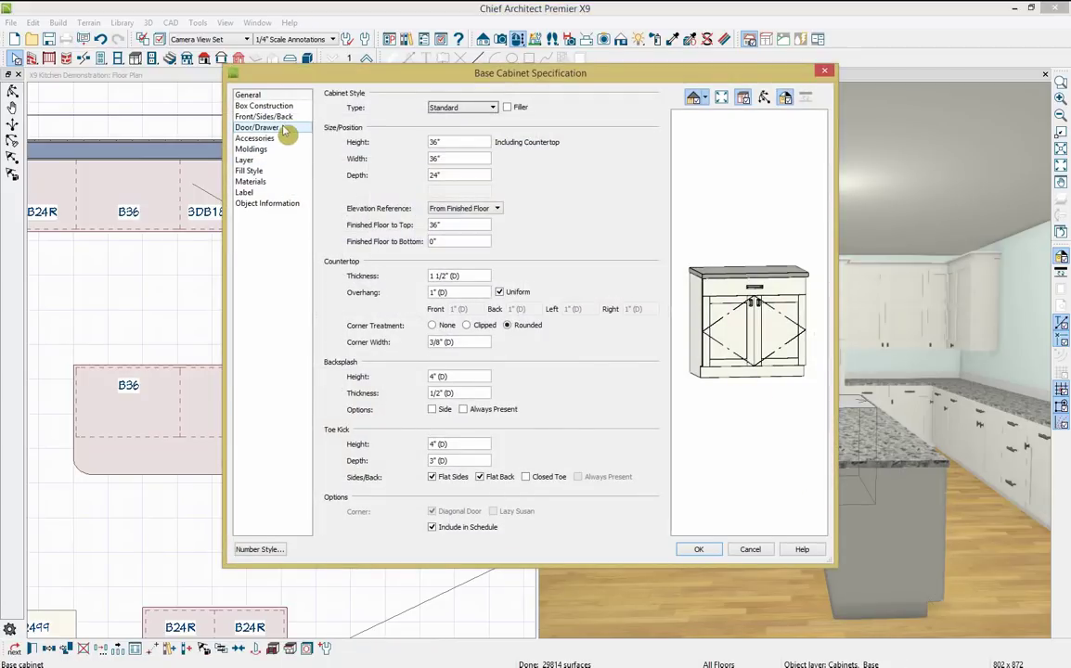
left_click(264, 117)
left_click(445, 108)
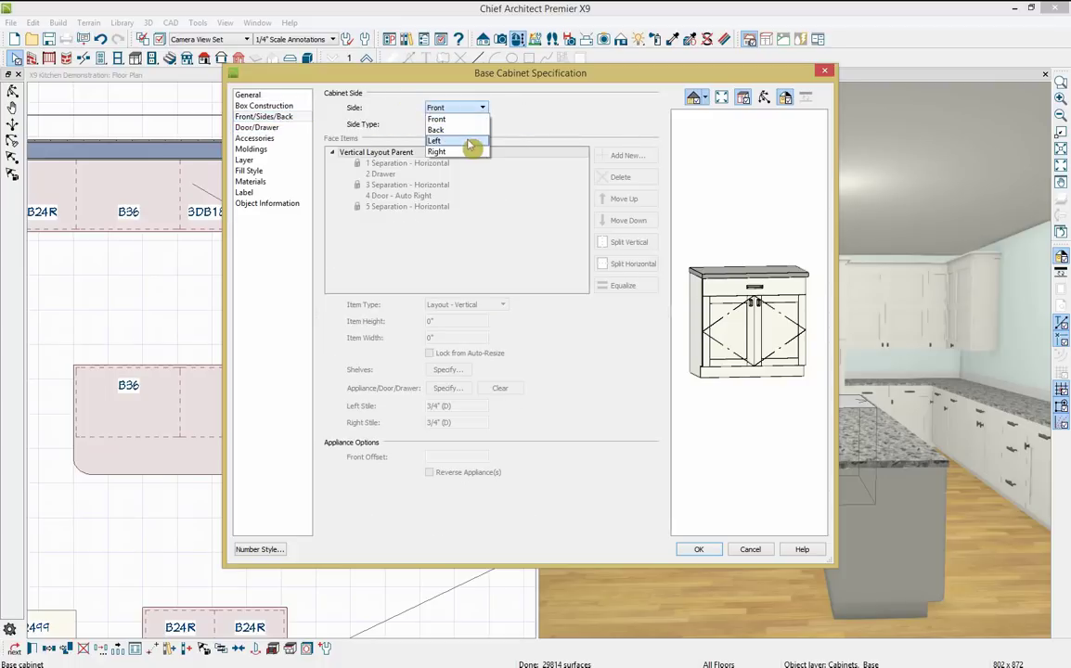
left_click(459, 153)
left_click(456, 124)
left_click(459, 174)
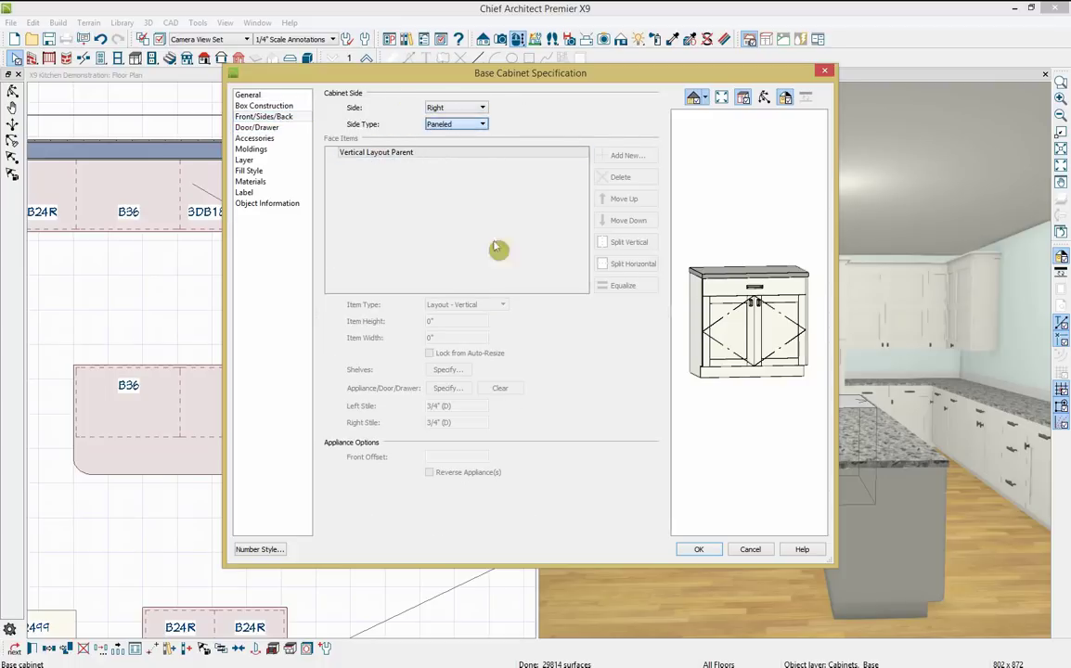
left_click(699, 549)
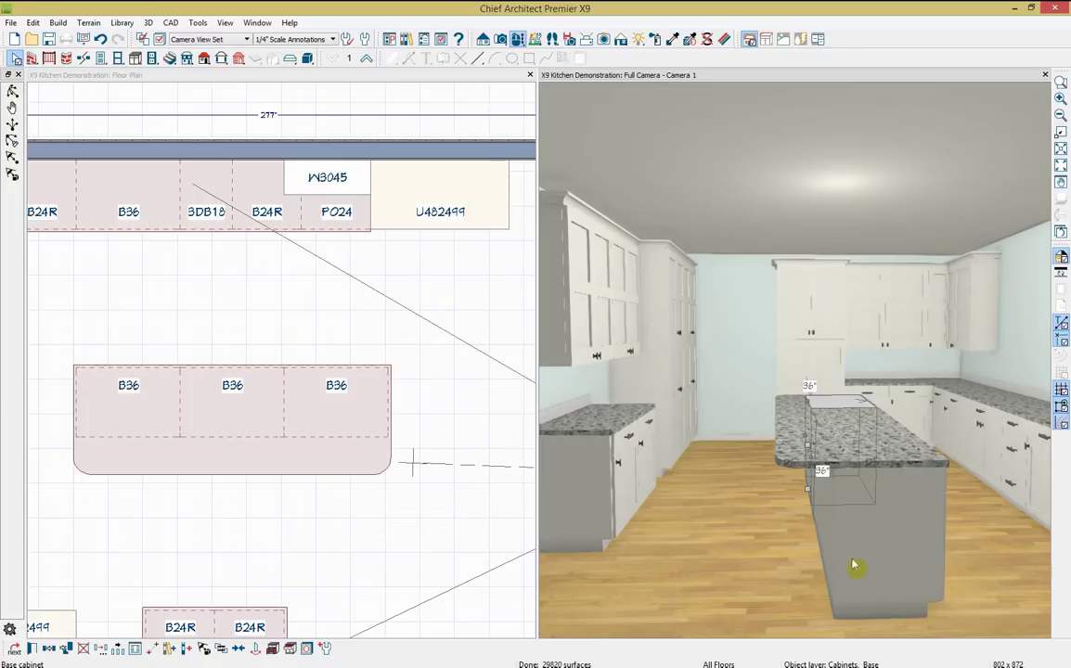
left_click(581, 485)
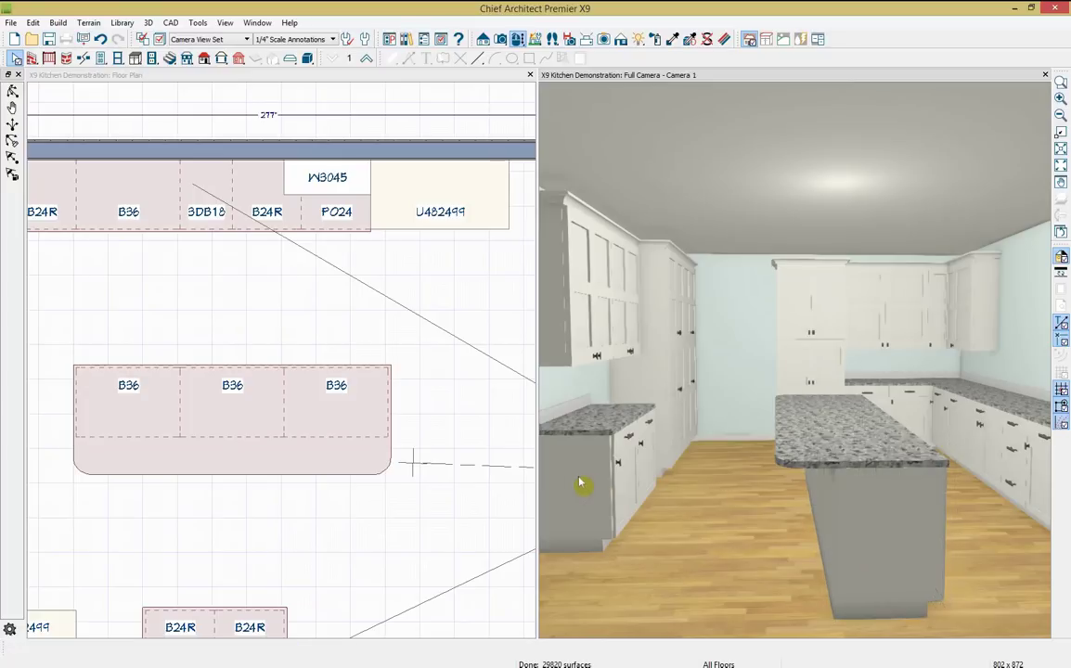
- Give the cabinets' side panels the X panel style from User Catalog > X9 Kitchen
left_click(13, 648)
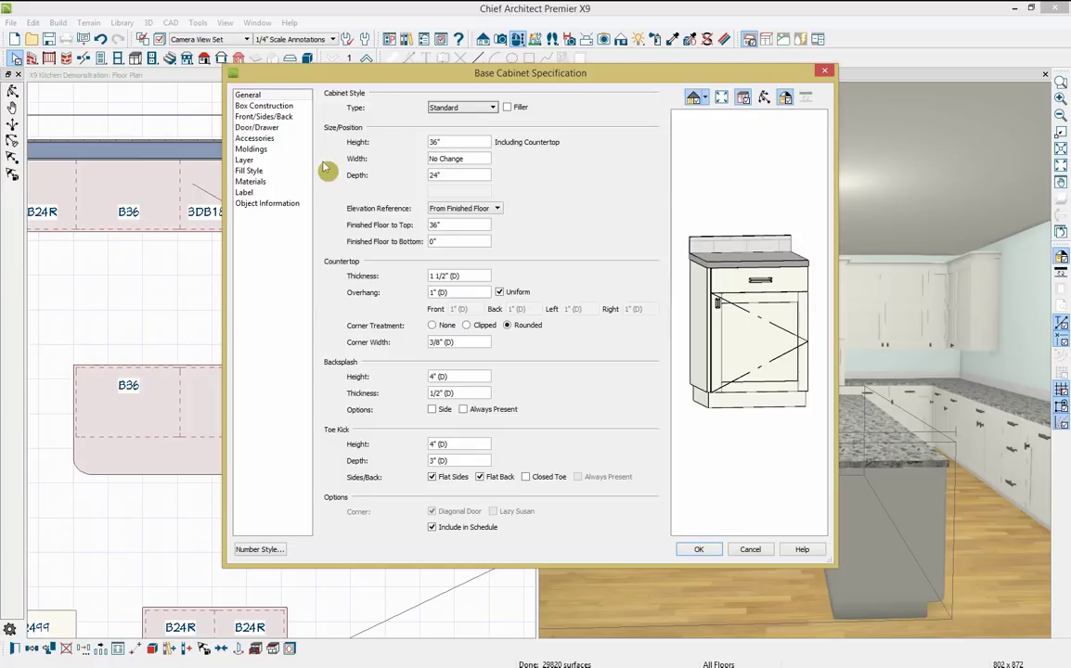
left_click(282, 140)
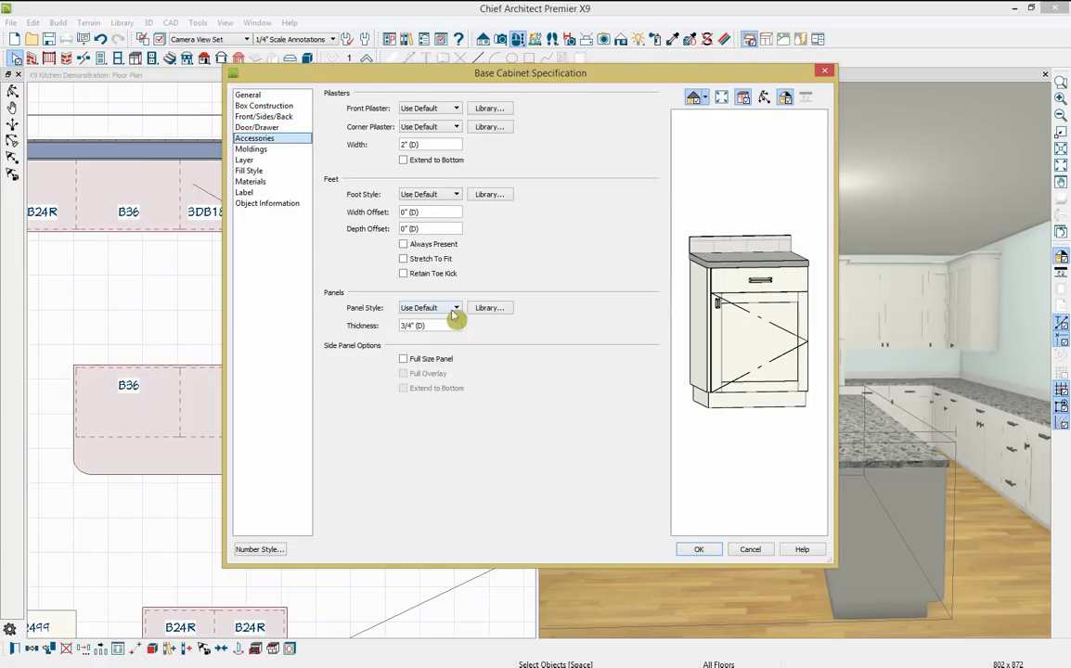
left_click(489, 308)
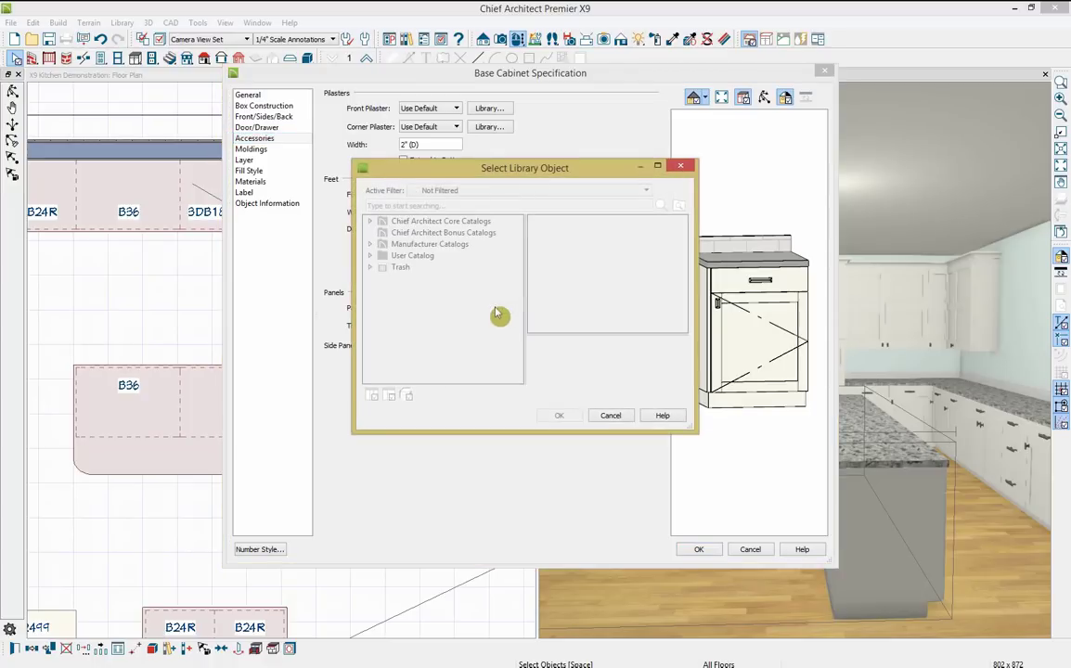
left_click(371, 256)
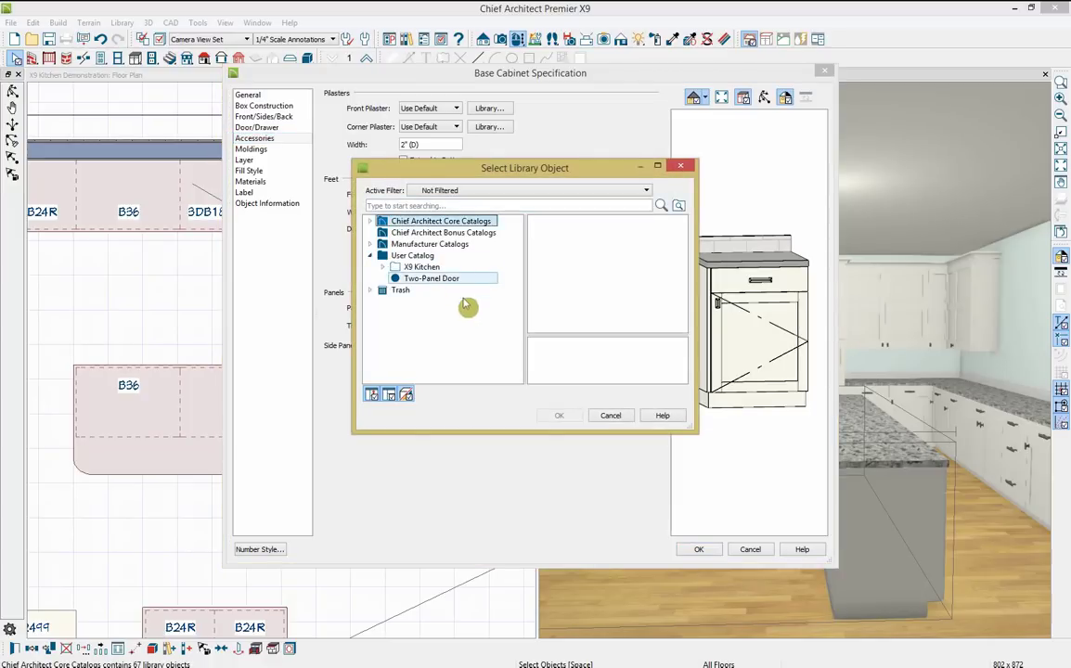
double_click(420, 266)
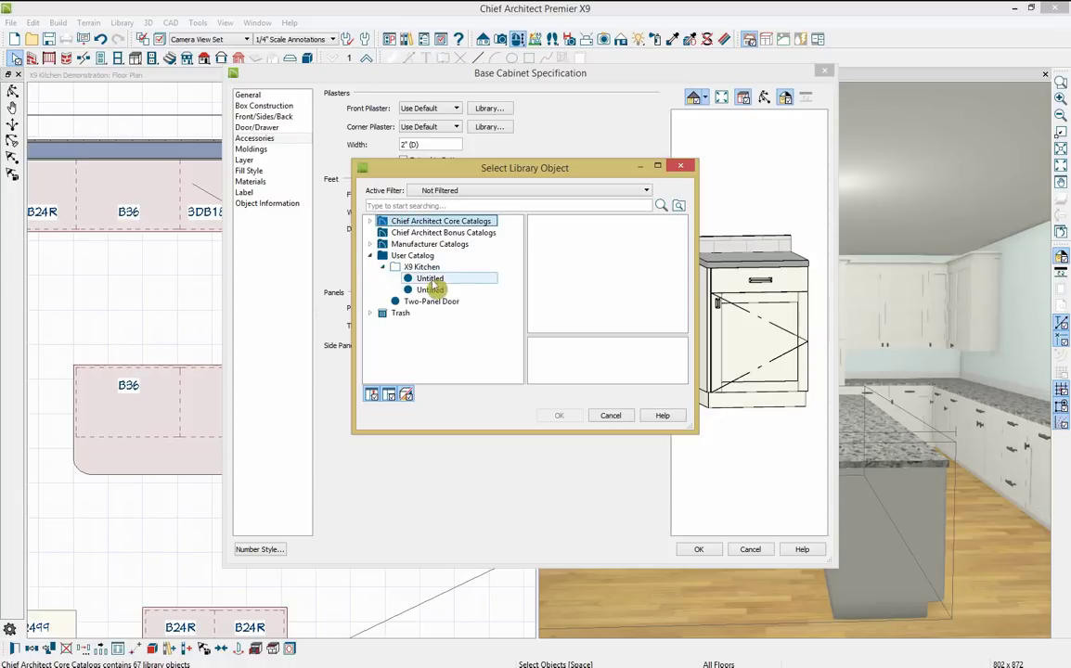
left_click(641, 291)
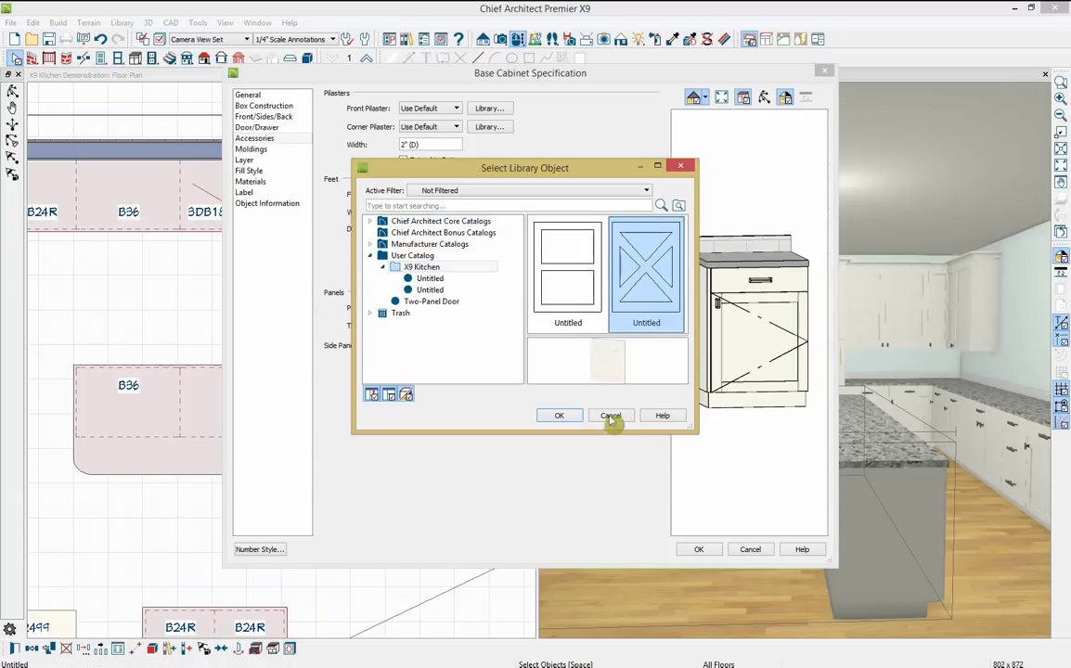
left_click(556, 415)
left_click(764, 97)
left_click_drag(770, 176, 697, 306)
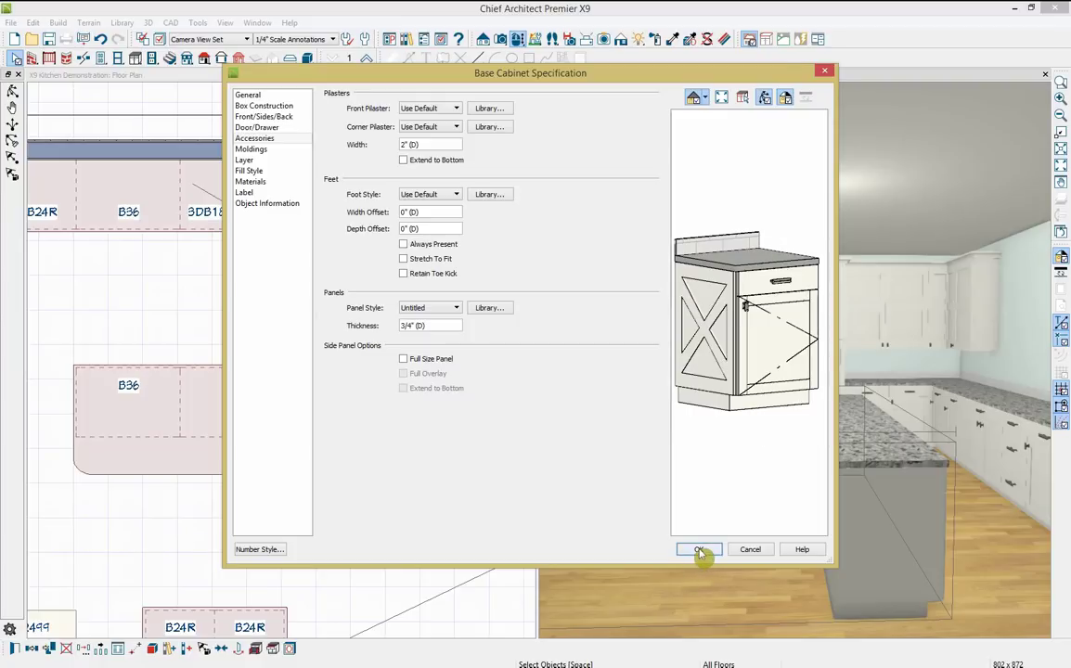
left_click(701, 550)
key("Escape")
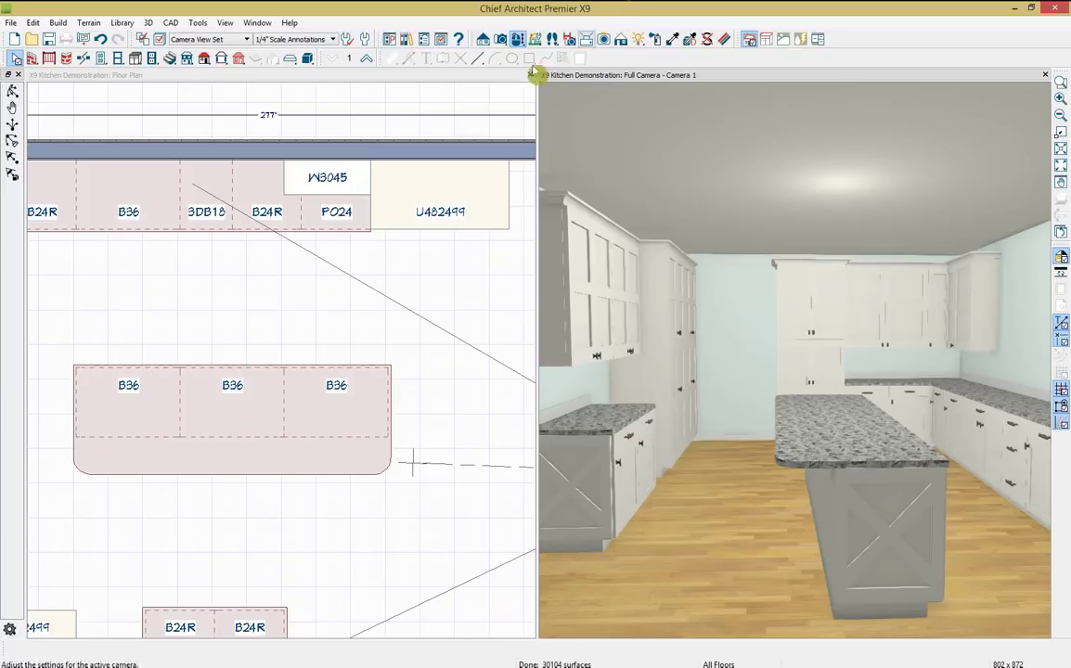
- Paint the island's end and side panels with SW0052 - Pearl Gray
left_click(461, 39)
left_click_drag(706, 315, 740, 457)
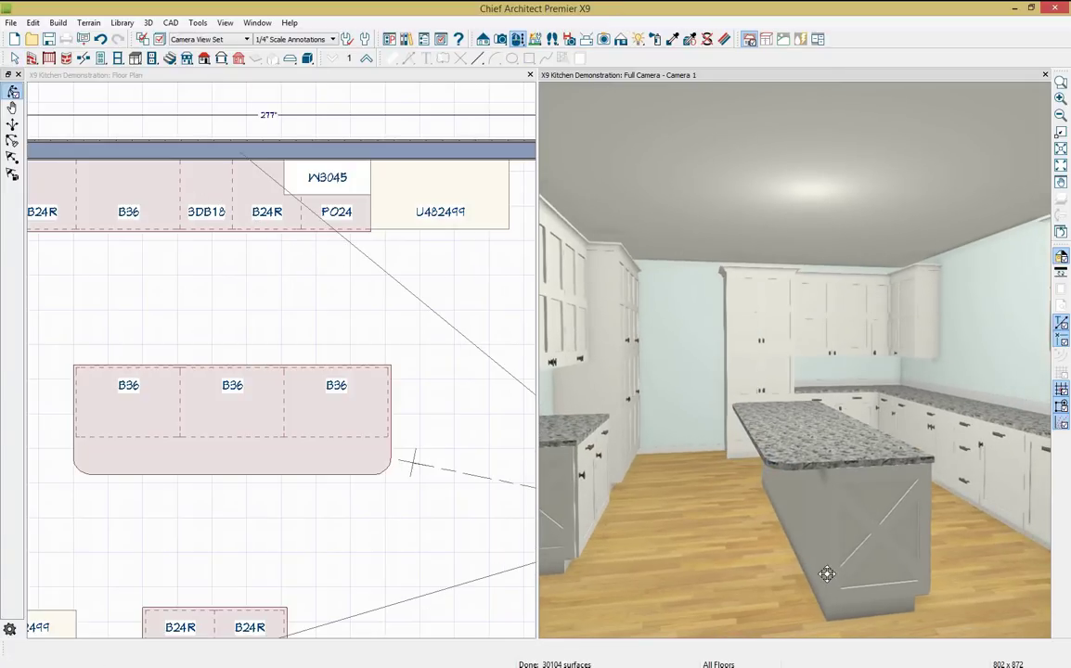
left_click(657, 44)
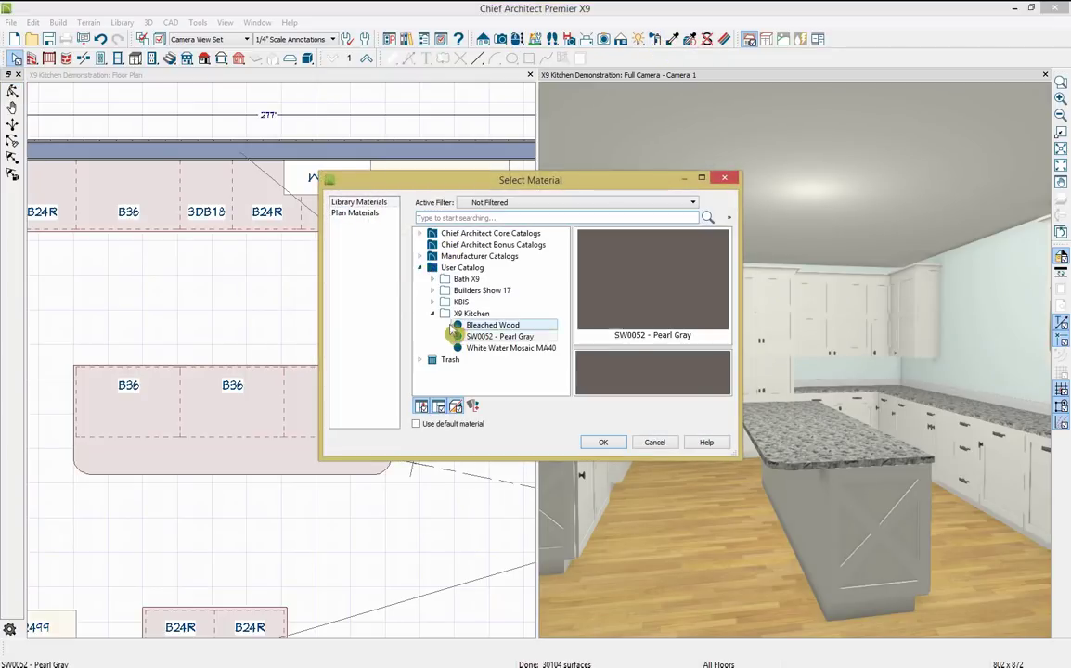
left_click(482, 314)
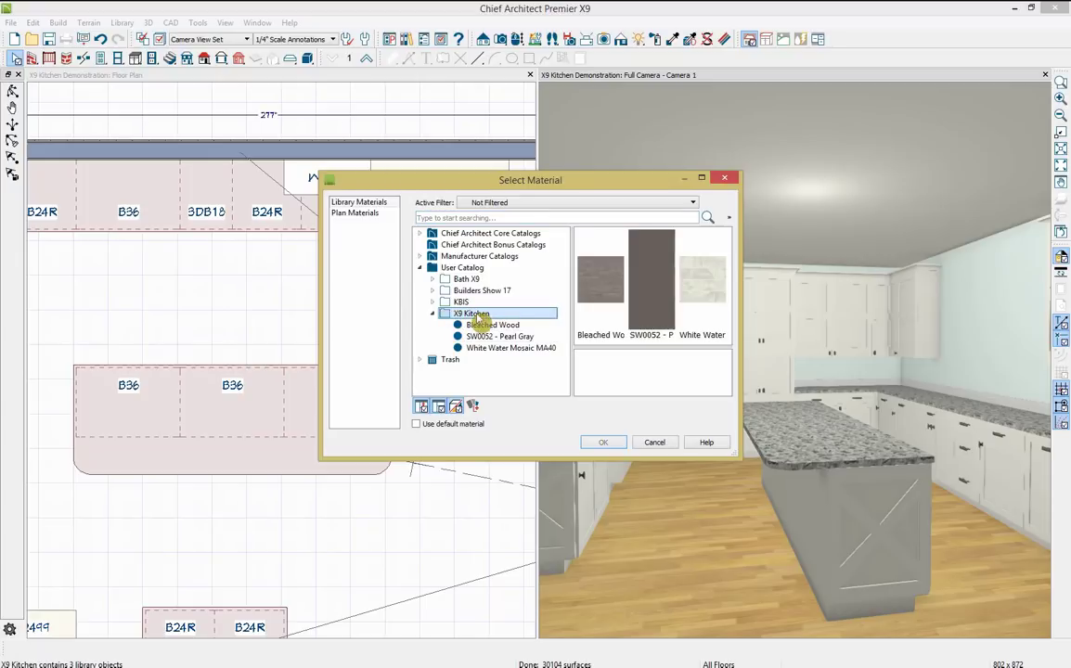
left_click(651, 295)
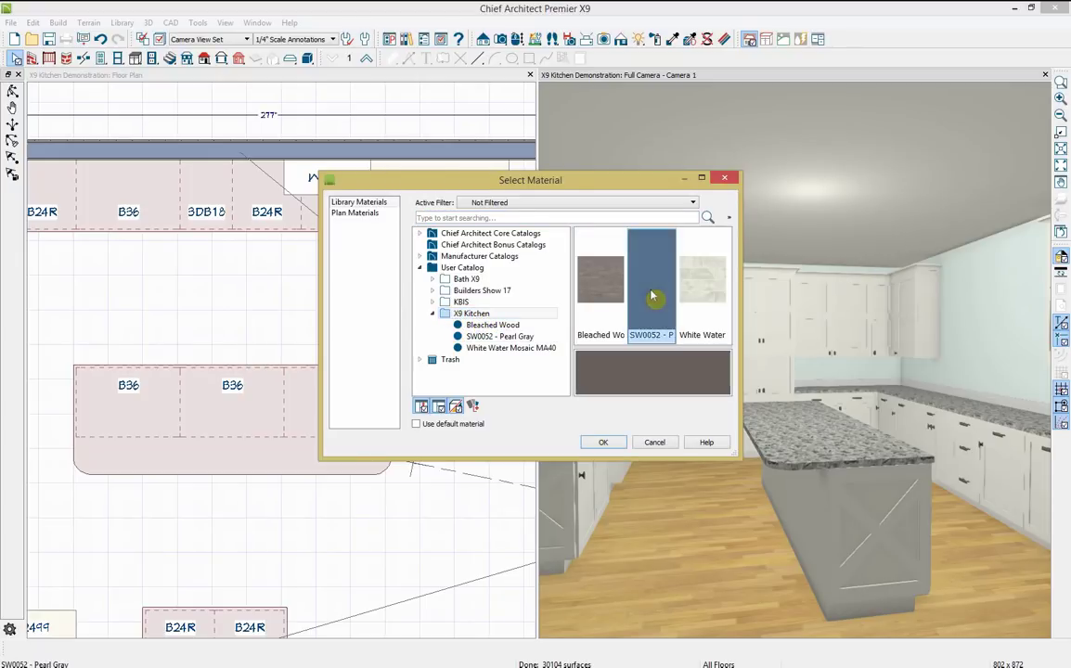
left_click(605, 443)
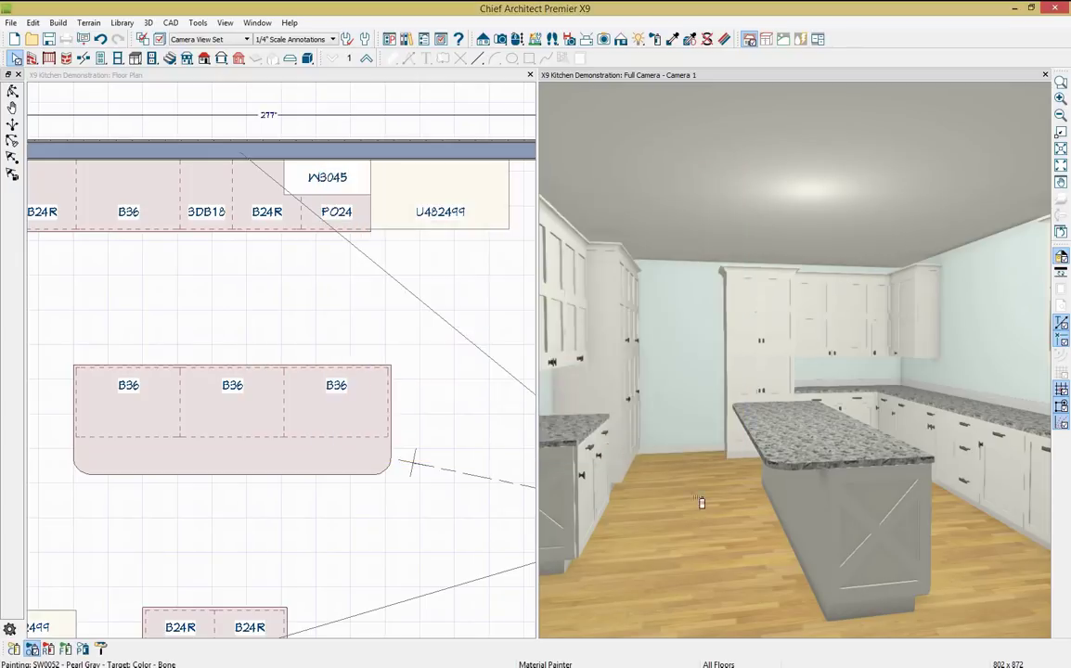
left_click(873, 521)
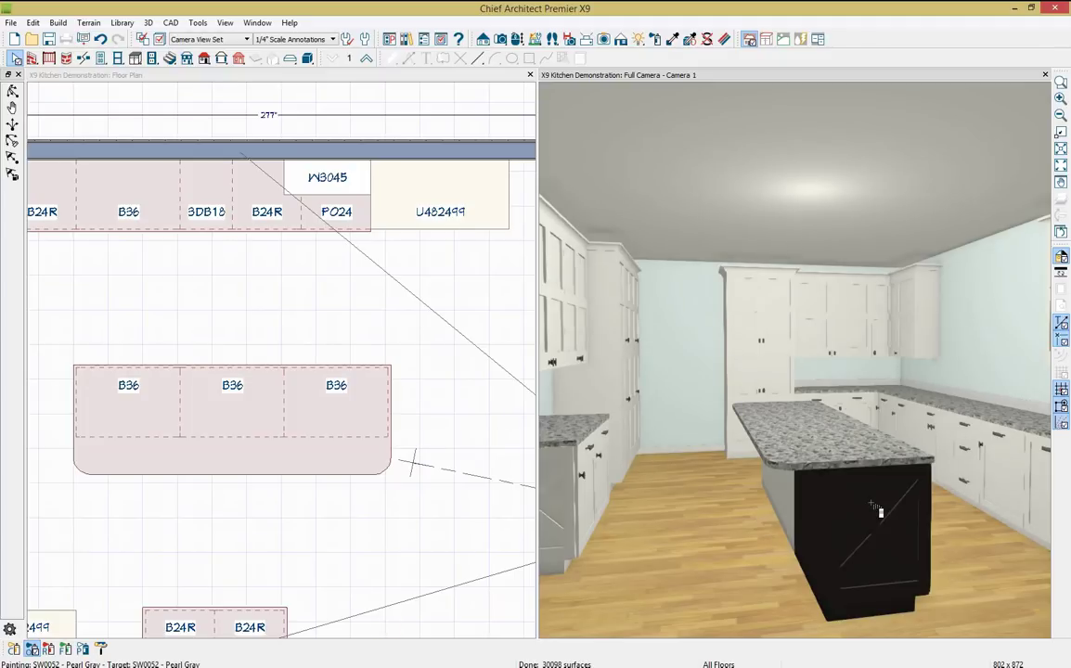
left_click(794, 503)
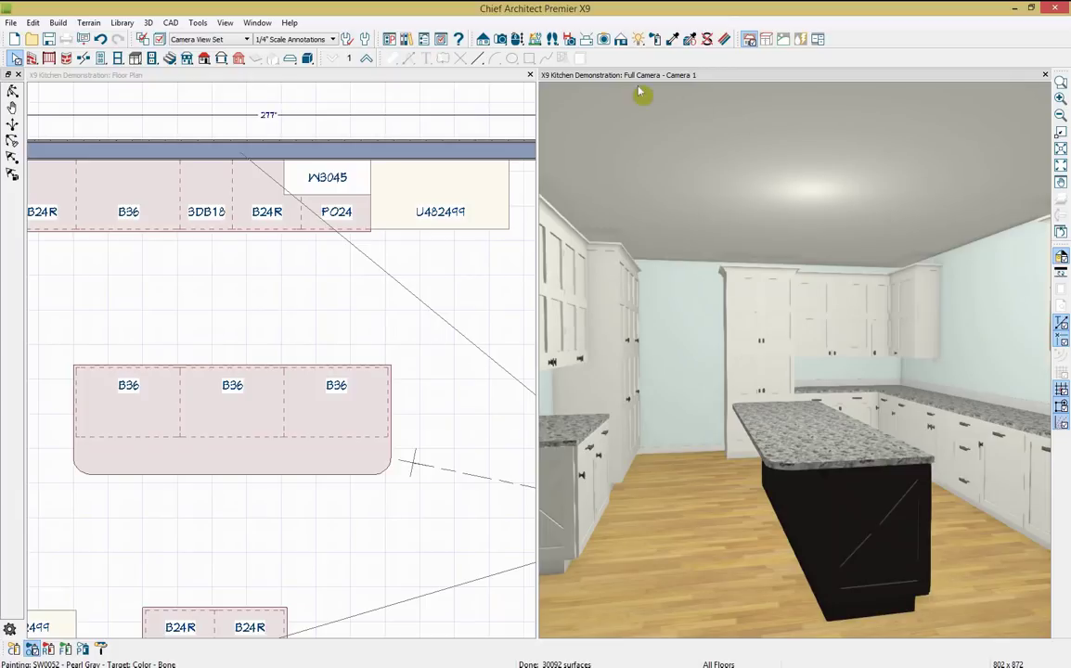
- Place the Curved Corbel from the X9 Kitchen catalog at the island countertop's corner
left_click(405, 39)
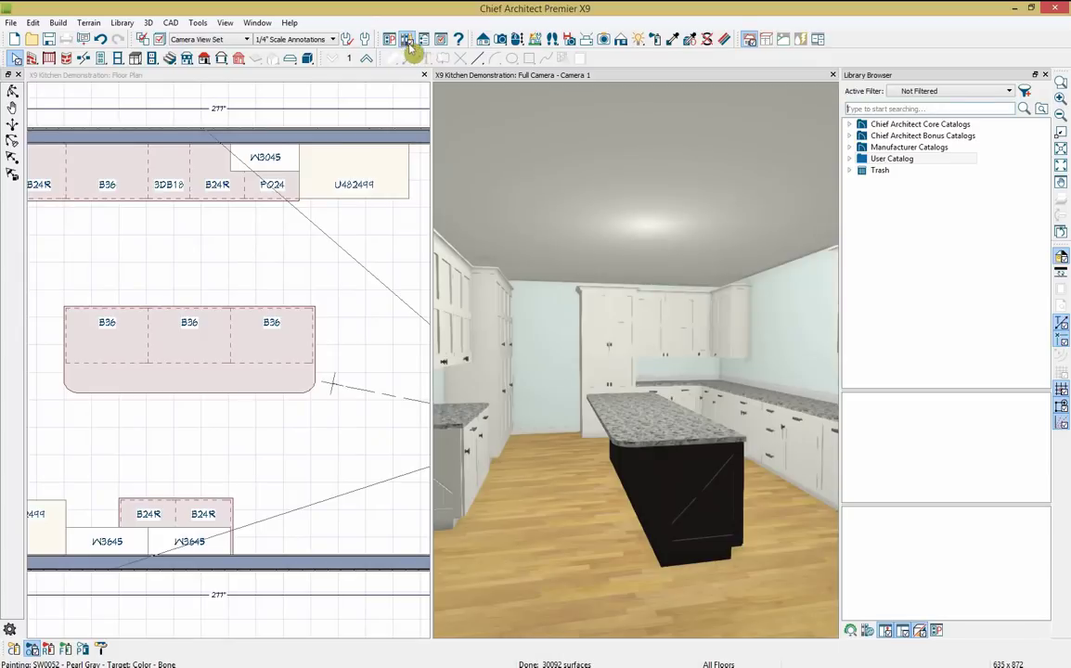
double_click(861, 158)
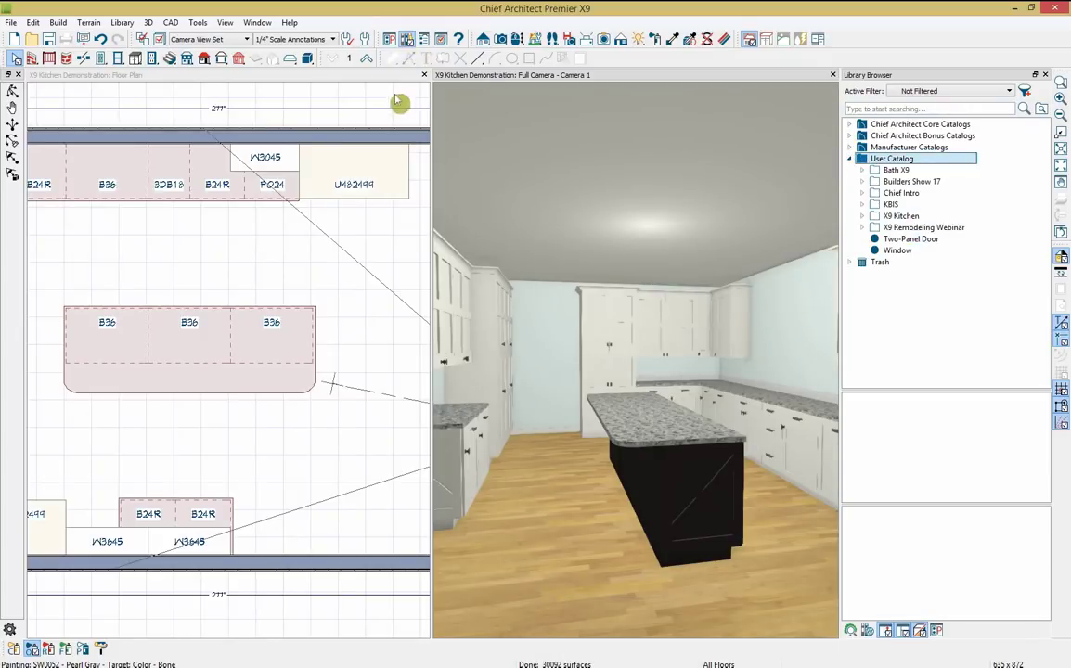
left_click(227, 76)
middle_click_drag(243, 250, 376, 253)
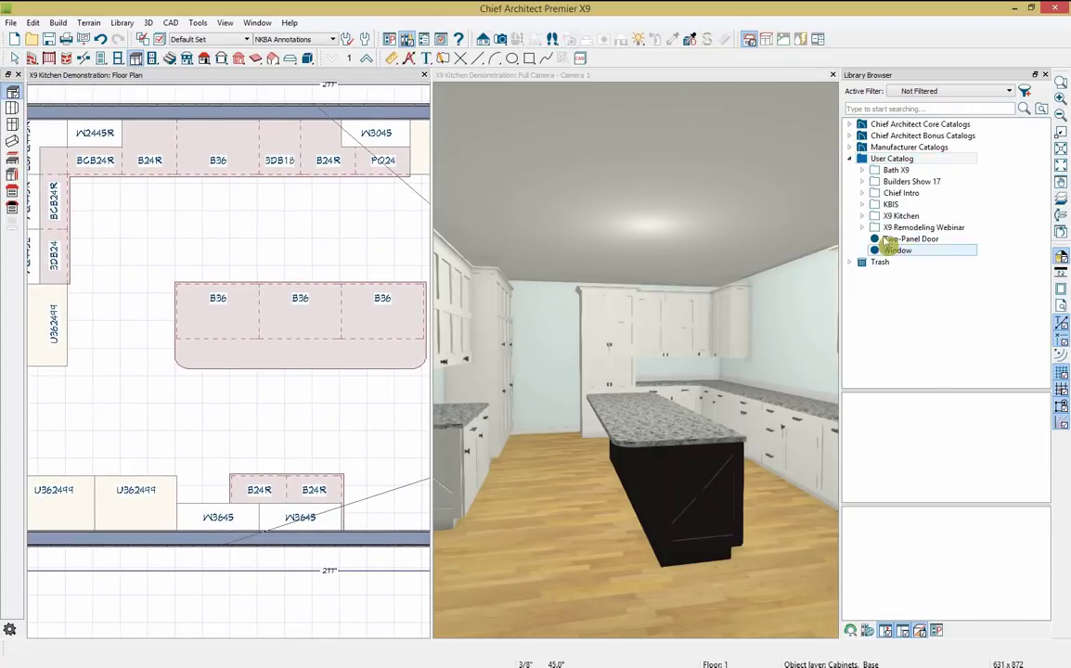
left_click(862, 216)
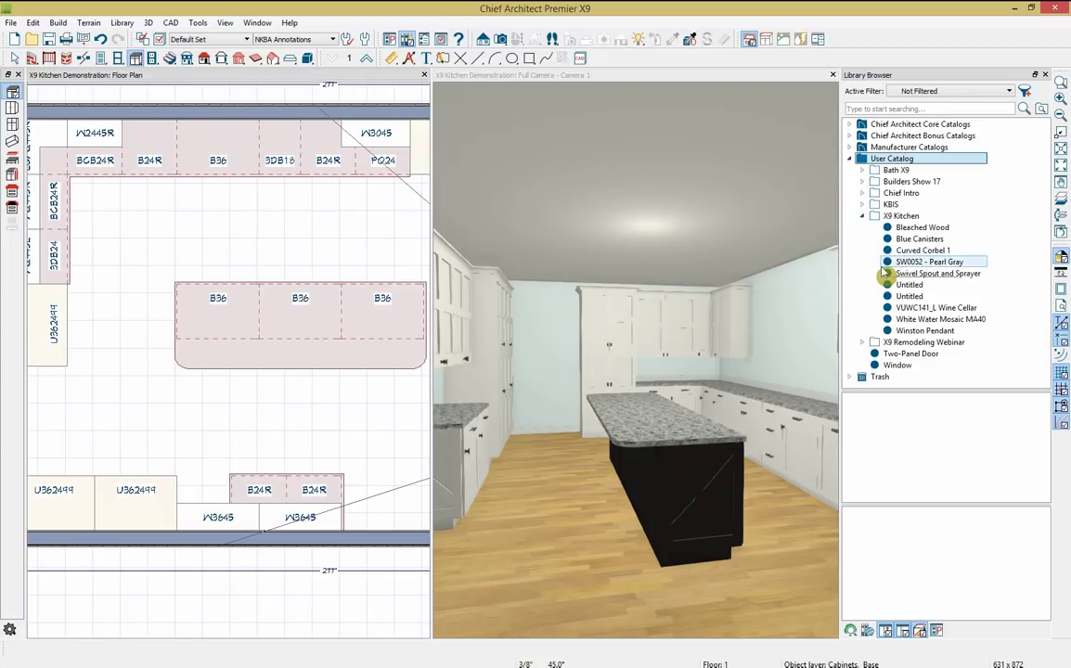
left_click(900, 228)
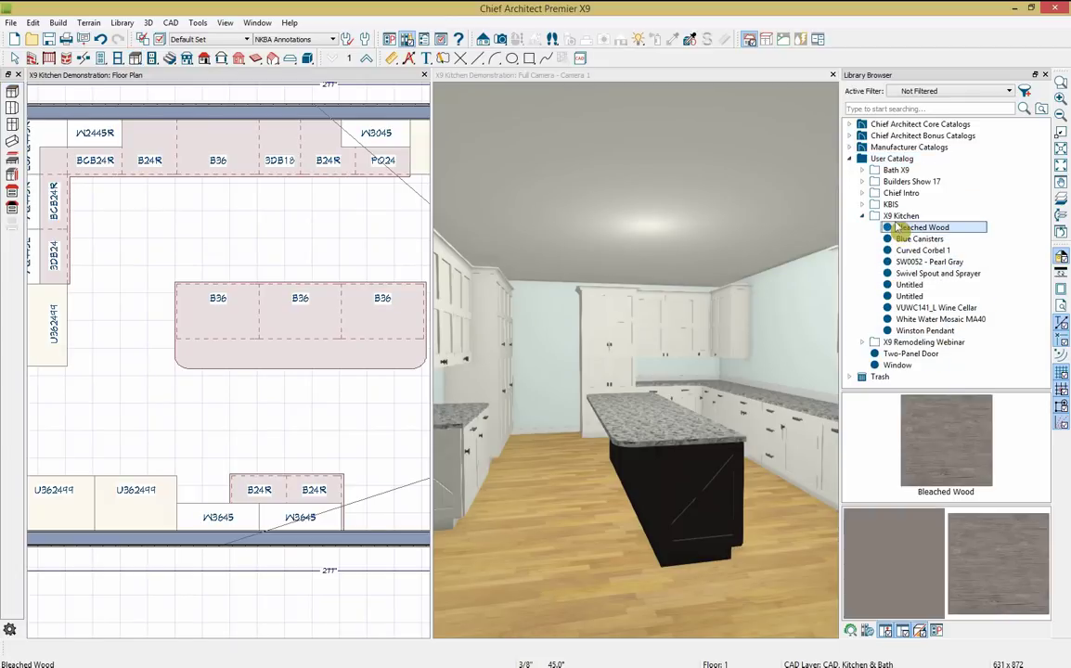
left_click(900, 216)
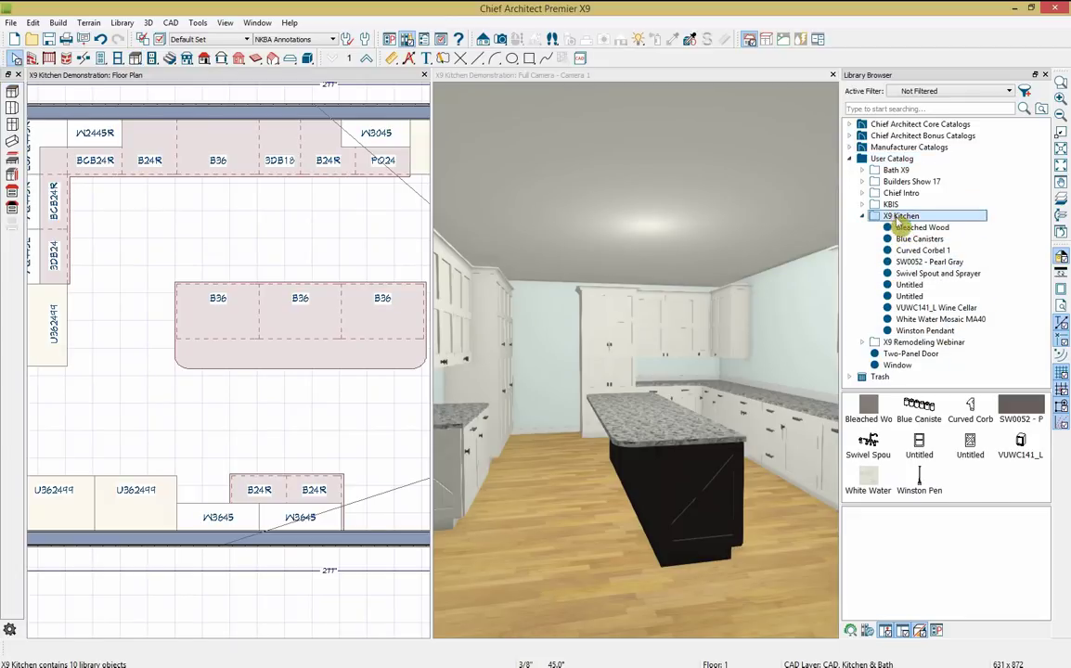
left_click(970, 410)
scroll(407, 358, "up", 3)
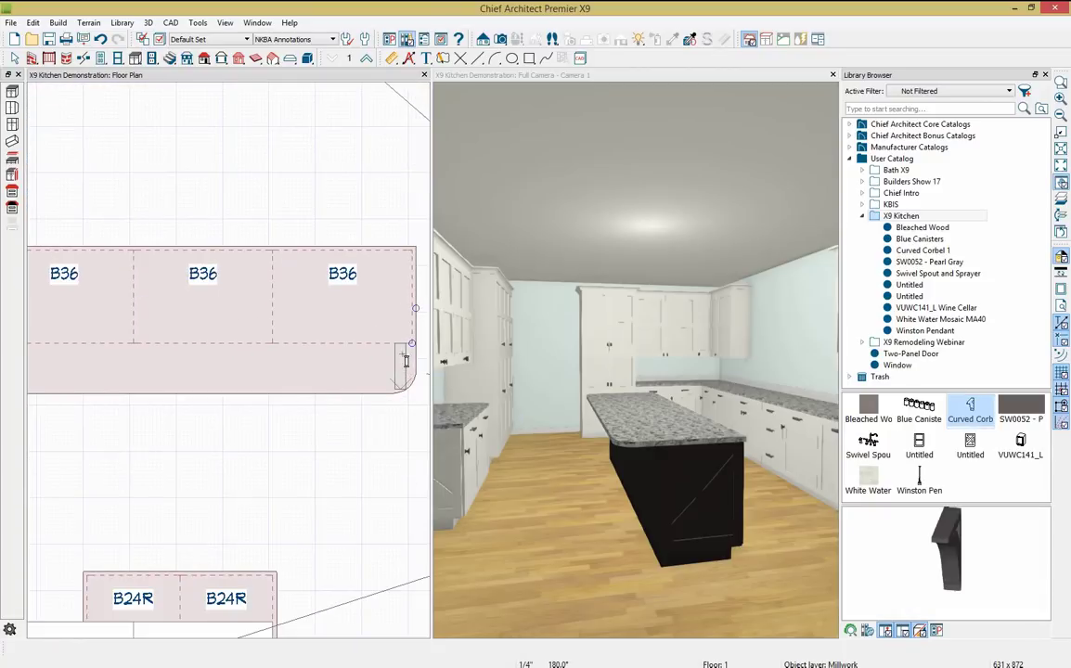
left_click(402, 360)
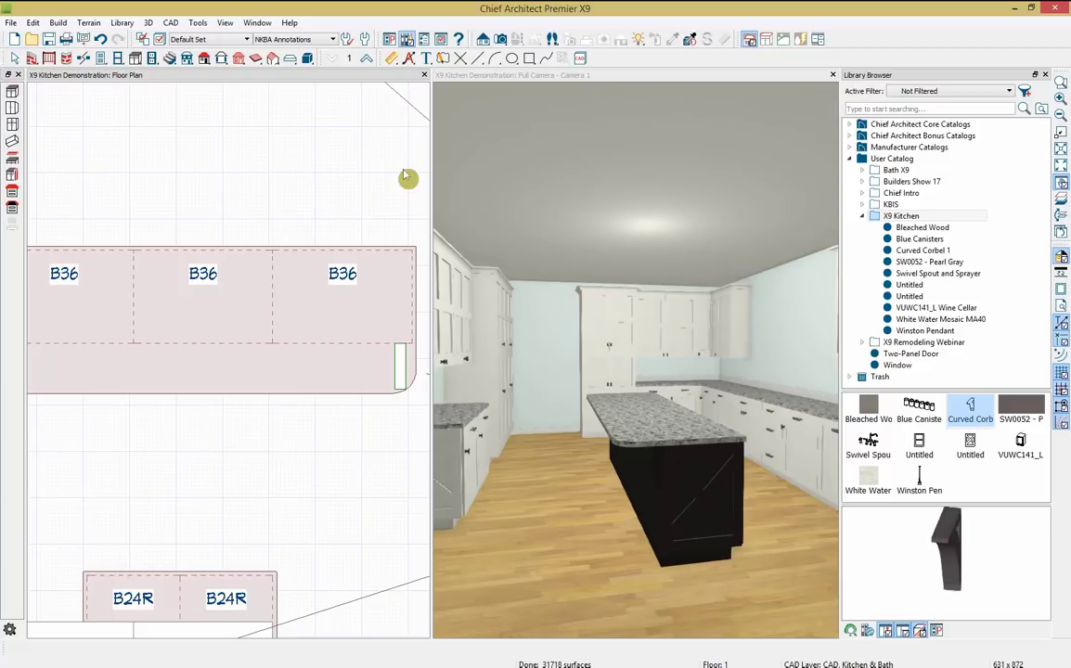
- Render the camera view as line drawing over color and select the corbel in plan
left_click(567, 75)
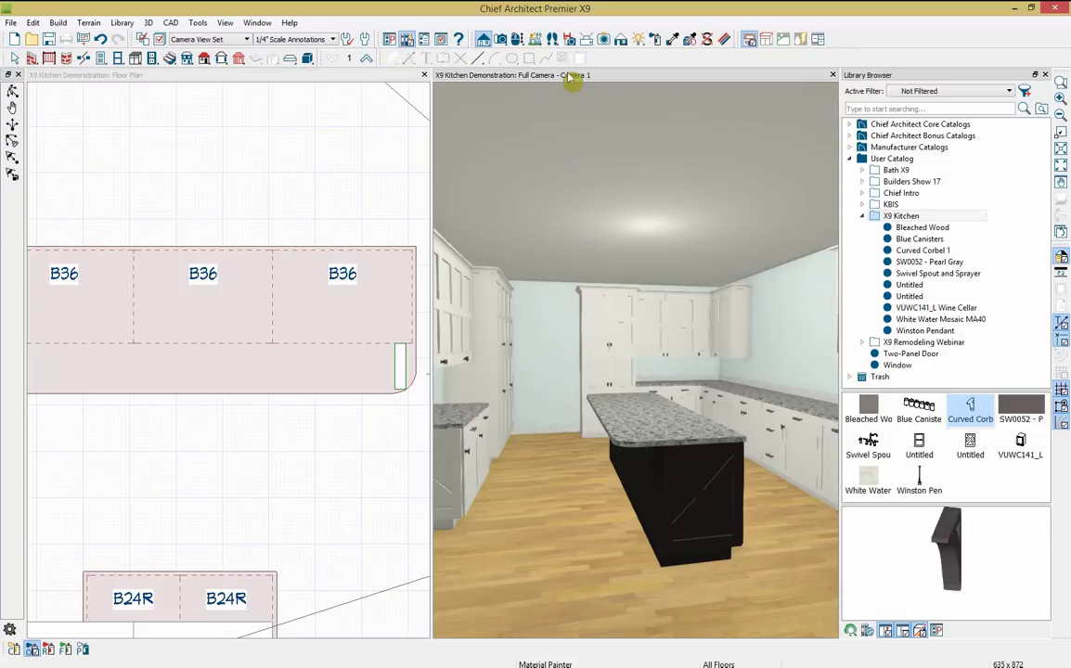
left_click(620, 39)
left_click(13, 109)
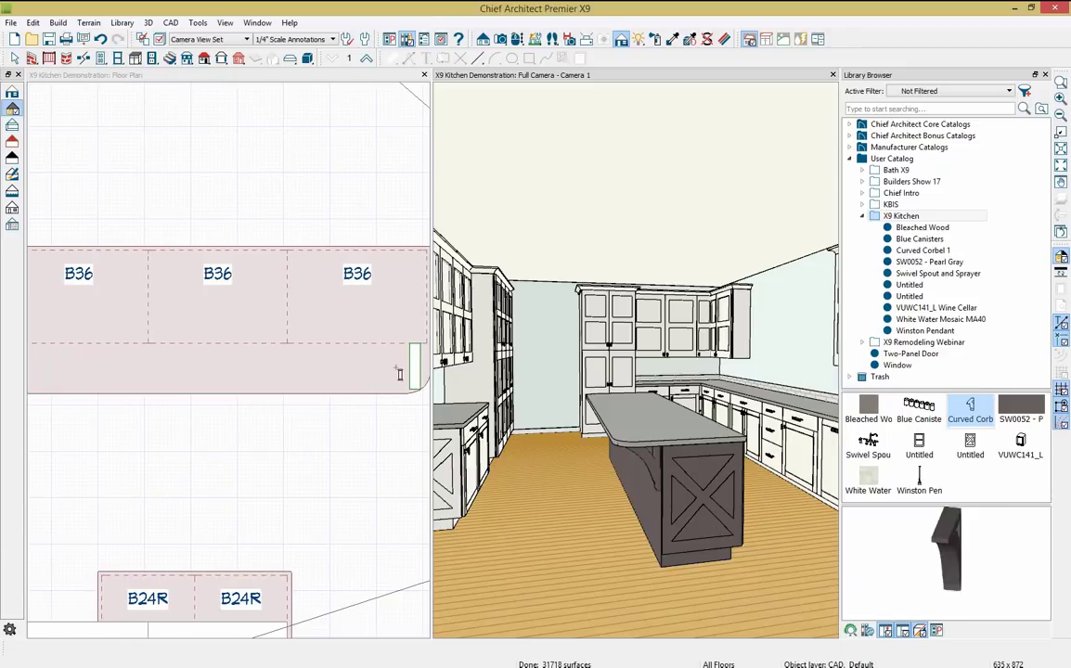
left_click(415, 371)
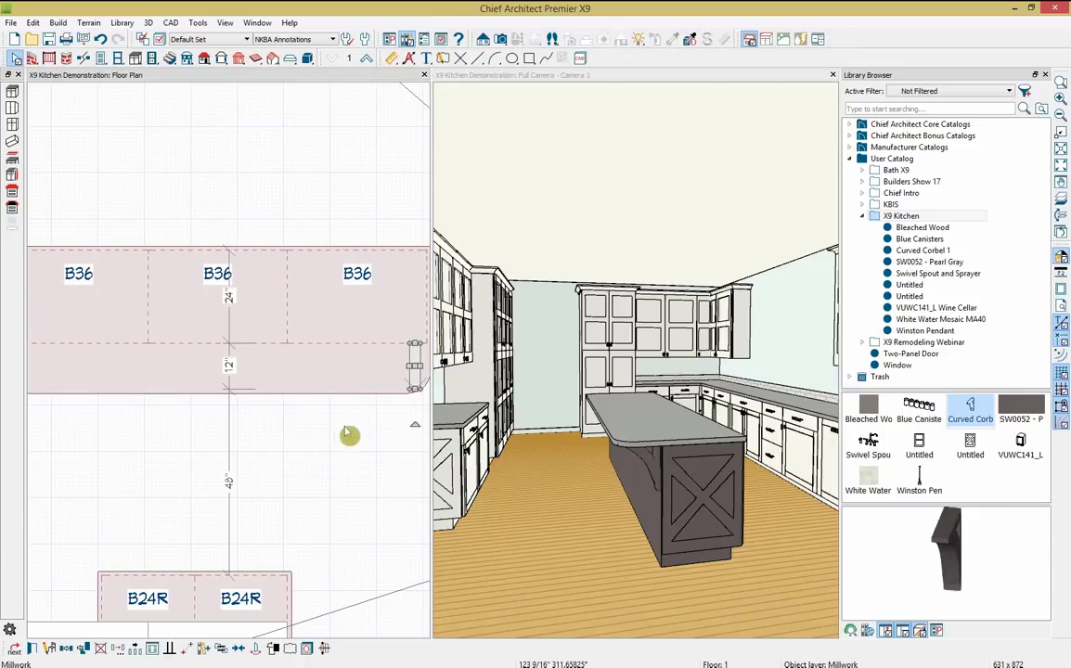
scroll(293, 490, "down", 1)
scroll(294, 490, "down", 2)
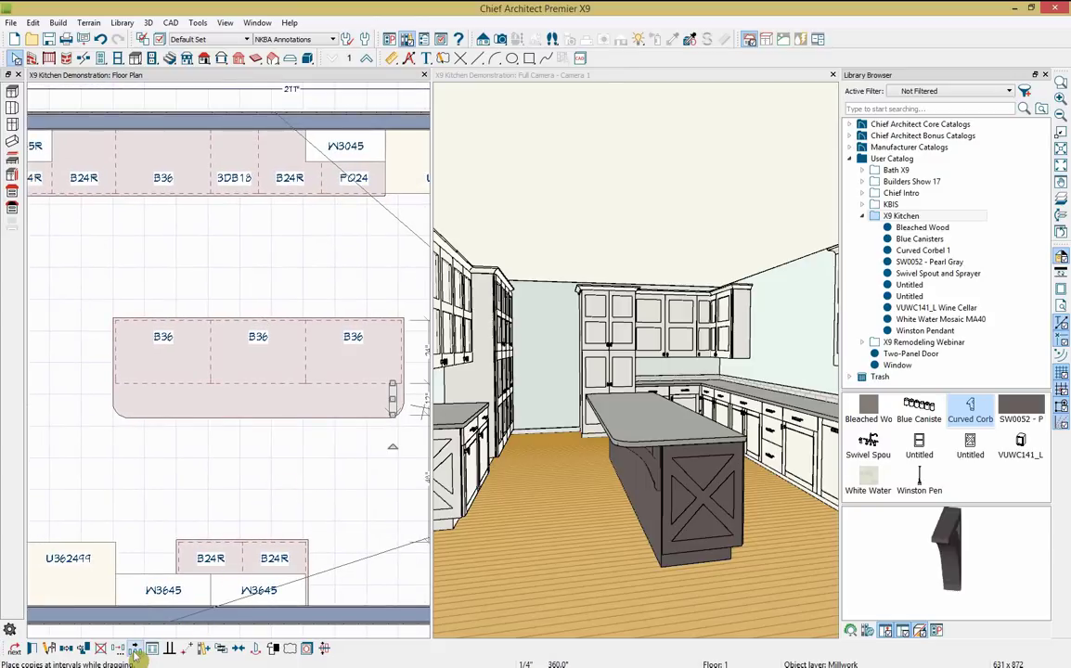
- Evenly distribute 3 copies of the corbel along the island's seating overhang
key("Escape")
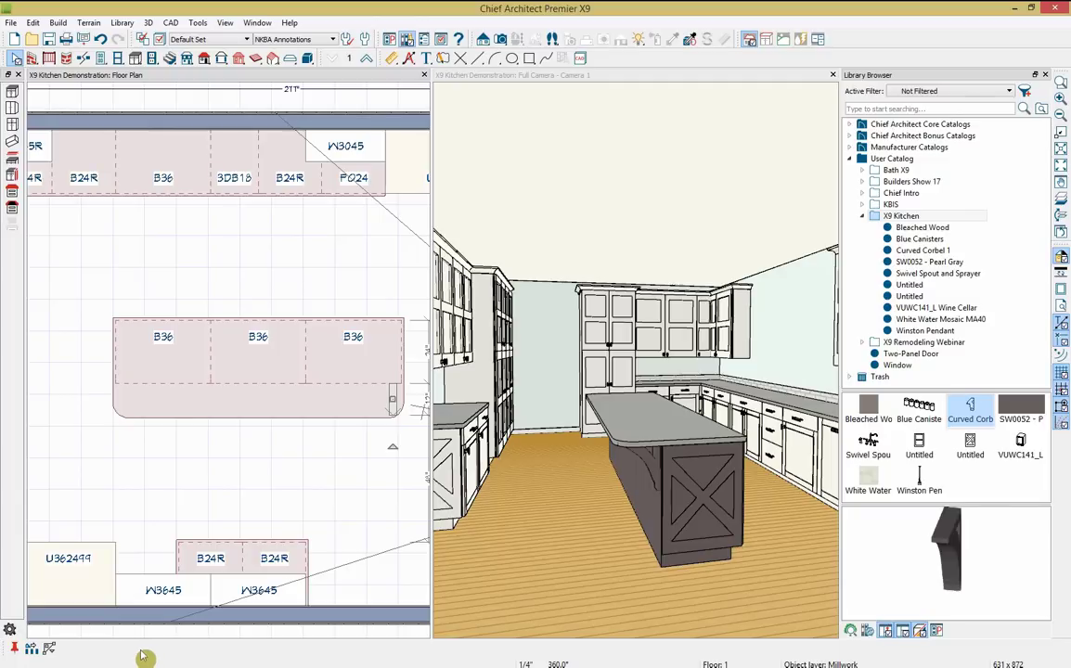
double_click(32, 647)
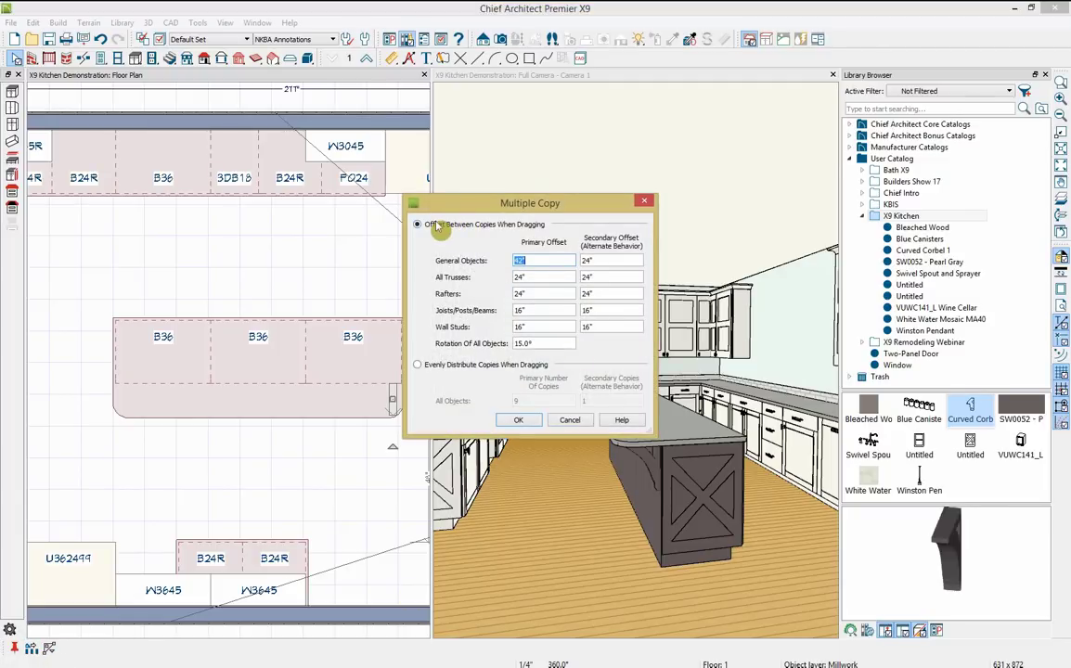
left_click(417, 365)
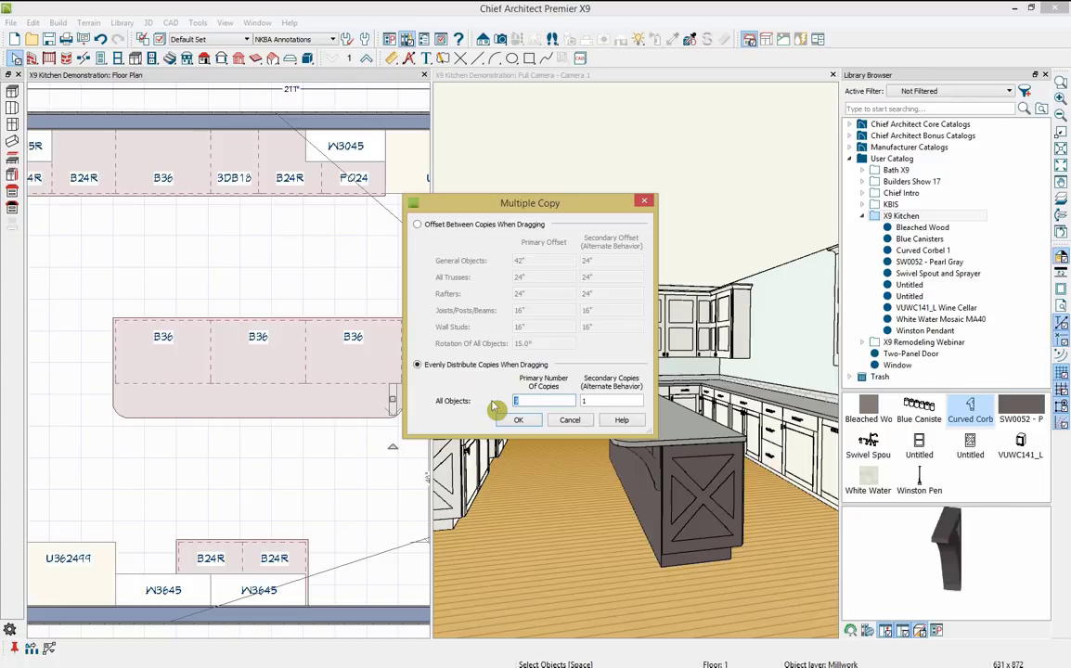
key("Tab")
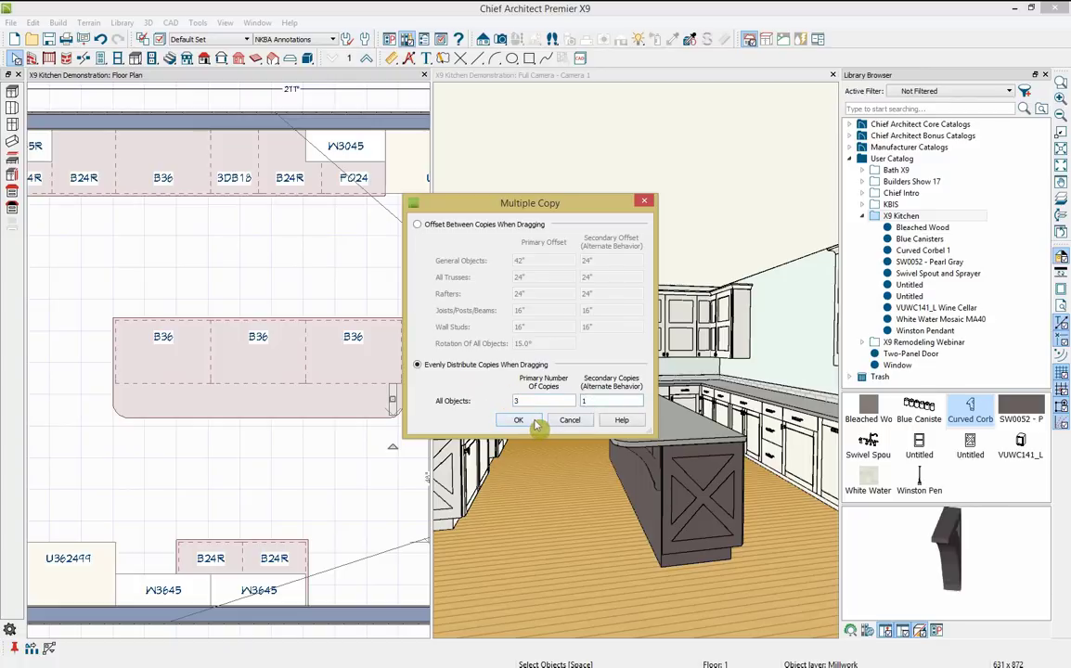
left_click(534, 422)
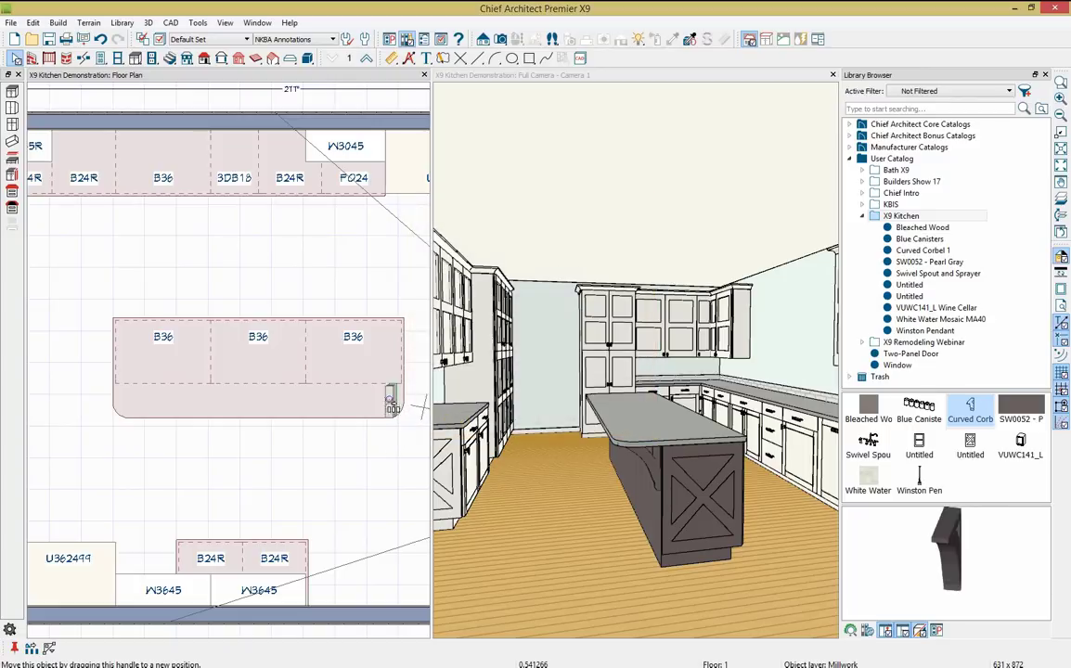
left_click_drag(367, 406, 128, 402)
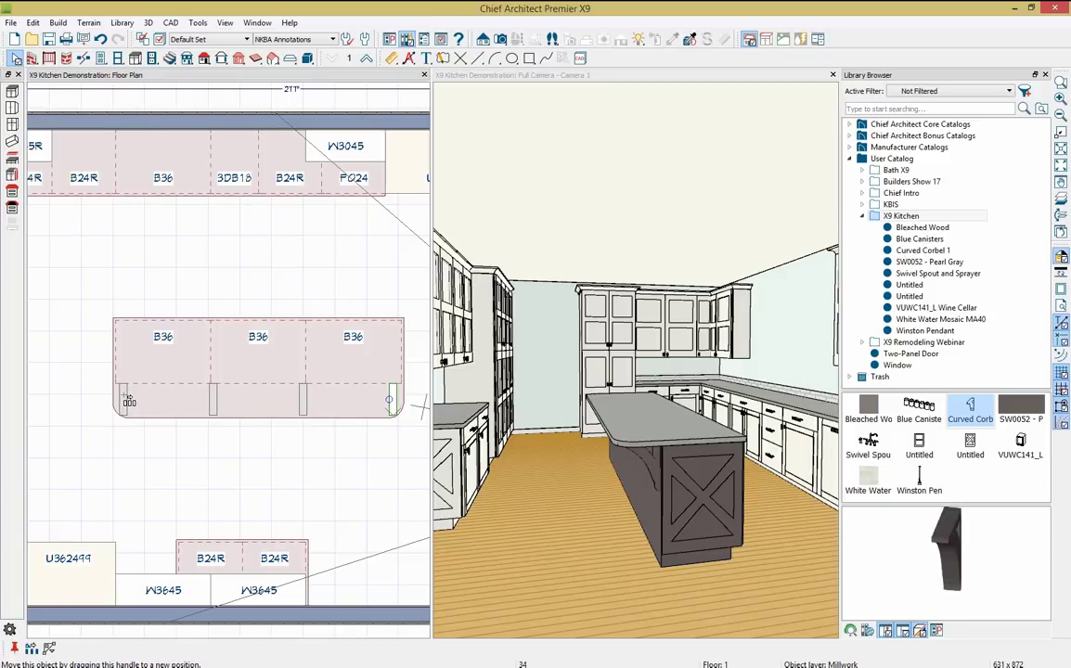
left_click_drag(128, 401, 123, 402)
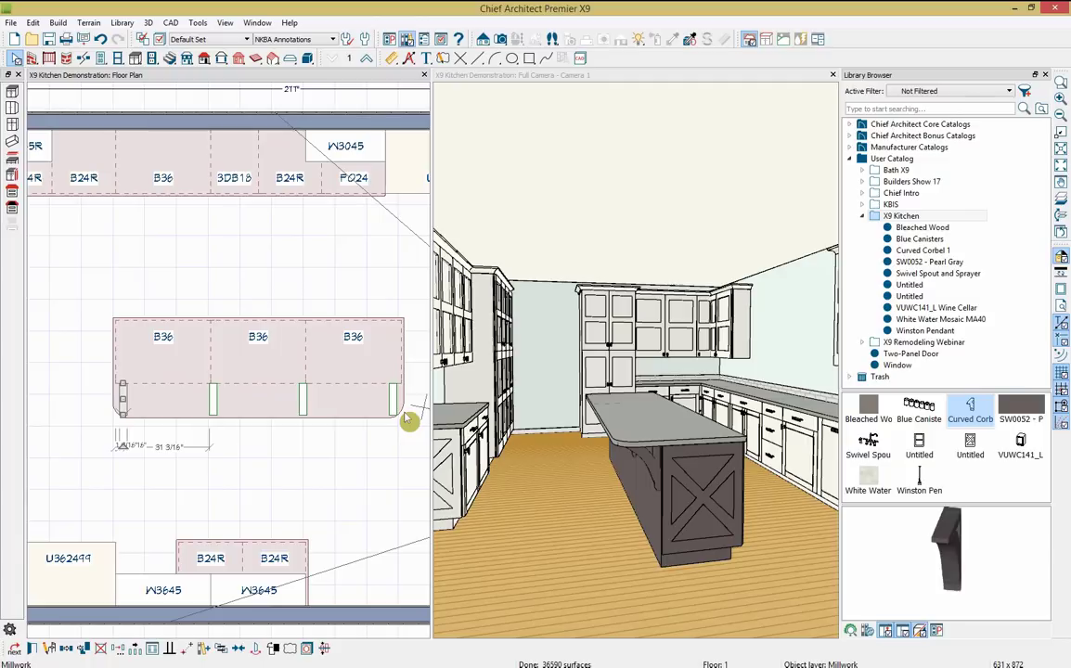
- Orbit the 3D view around the island and pick the Winston Pendant light
left_click(640, 79)
left_click(517, 39)
left_click_drag(719, 330, 694, 327)
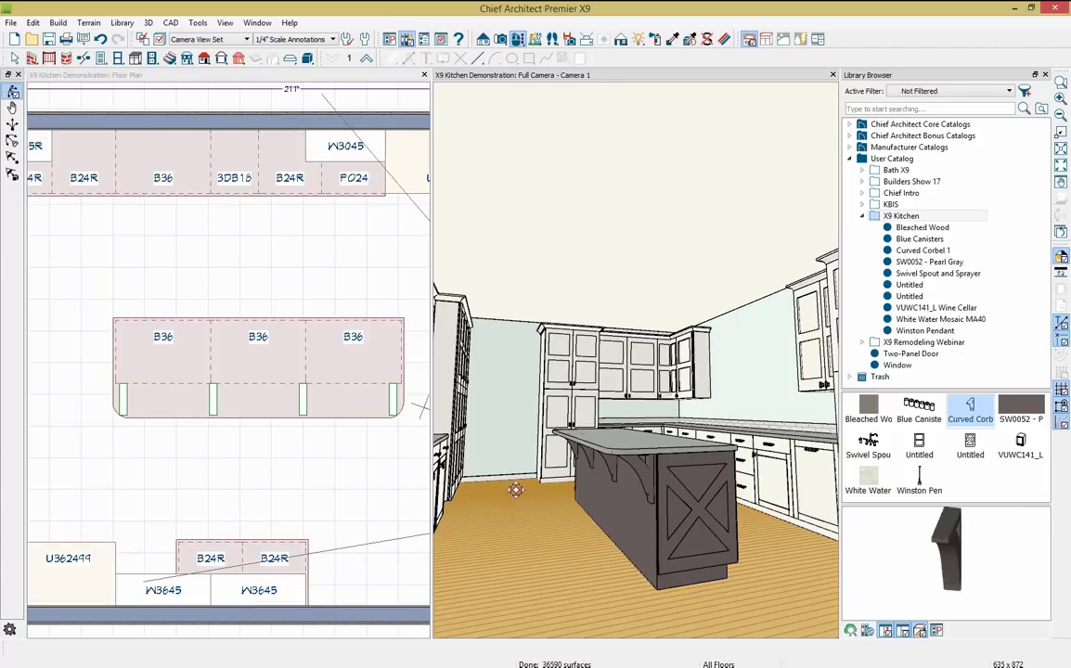
left_click_drag(918, 229, 335, 239)
left_click(918, 490)
- Place two Winston Pendants above the island and a standard RB36 rangetop in the middle B36
left_click_drag(922, 490, 204, 387)
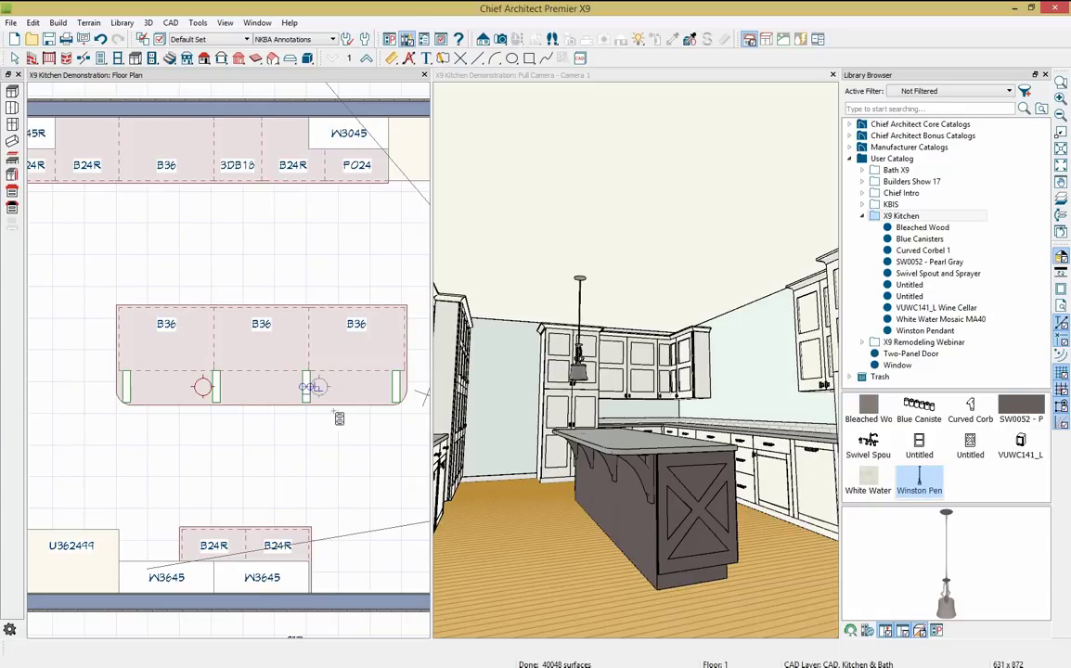
left_click(317, 388)
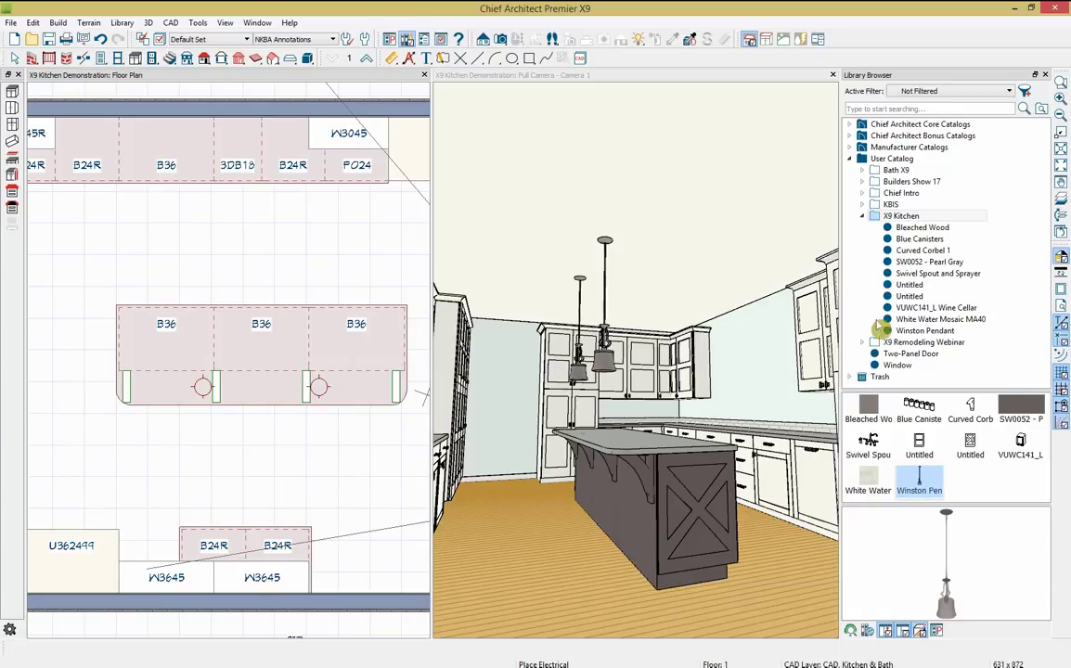
left_click(849, 125)
left_click(863, 136)
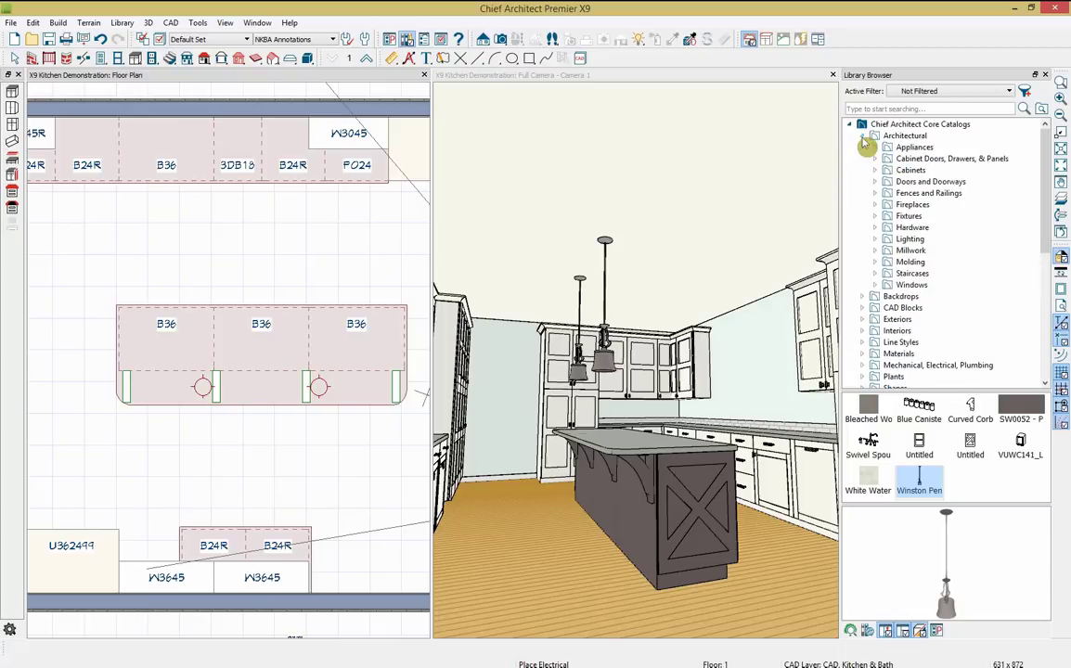
left_click(875, 149)
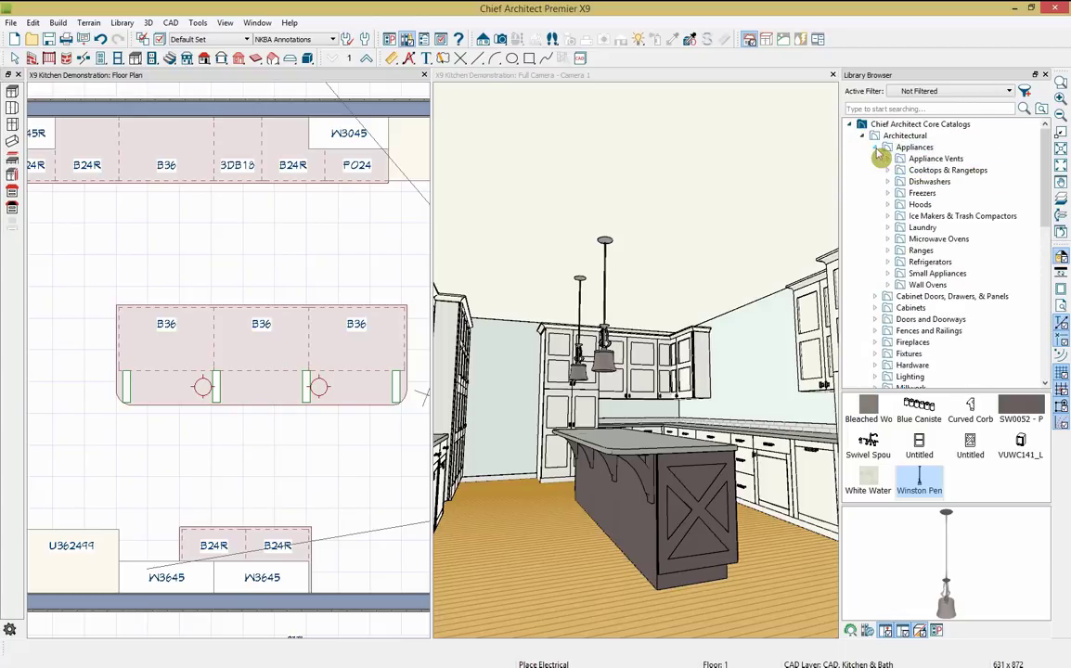
left_click(961, 173)
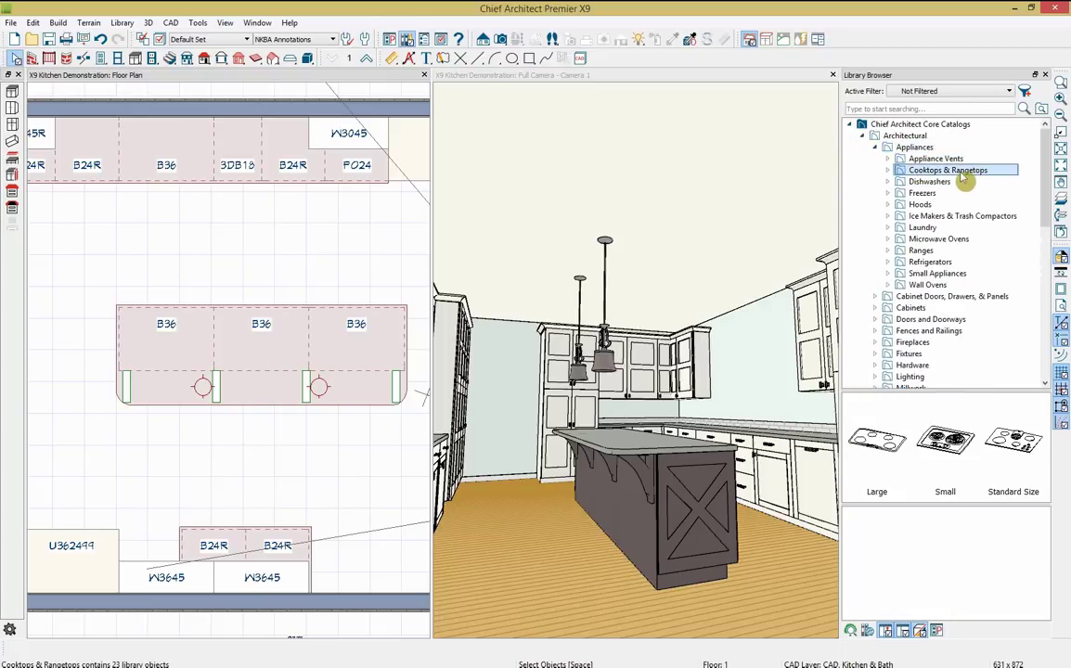
double_click(1000, 443)
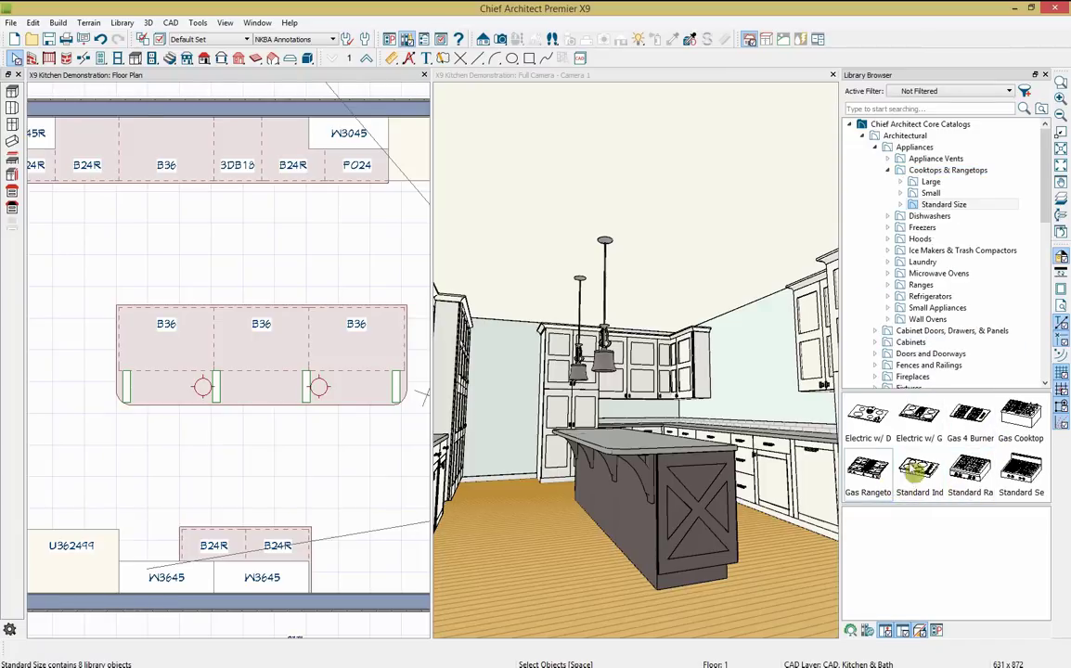
left_click(969, 469)
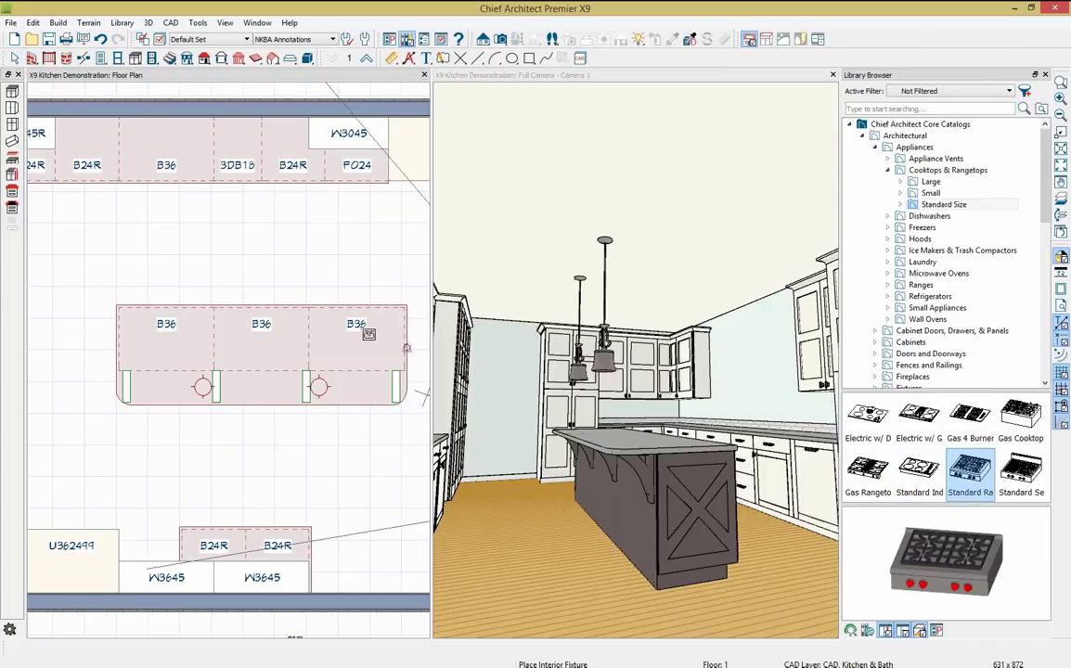
left_click(267, 345)
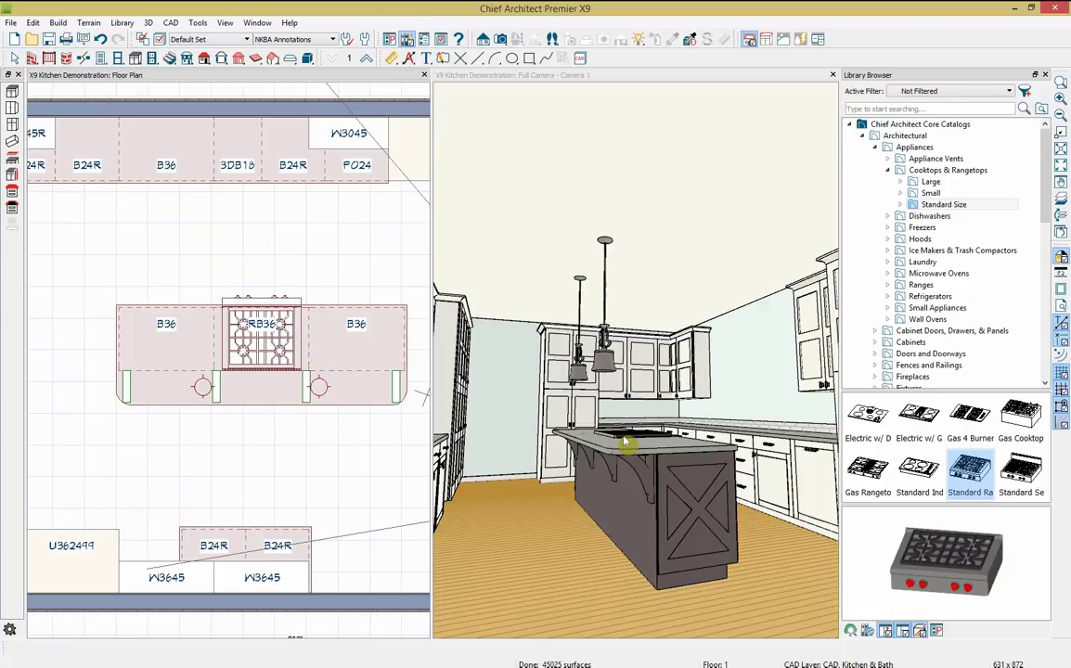
- Place the Offset Undermount kitchen sink in the back-counter B36 cabinet
left_click(874, 147)
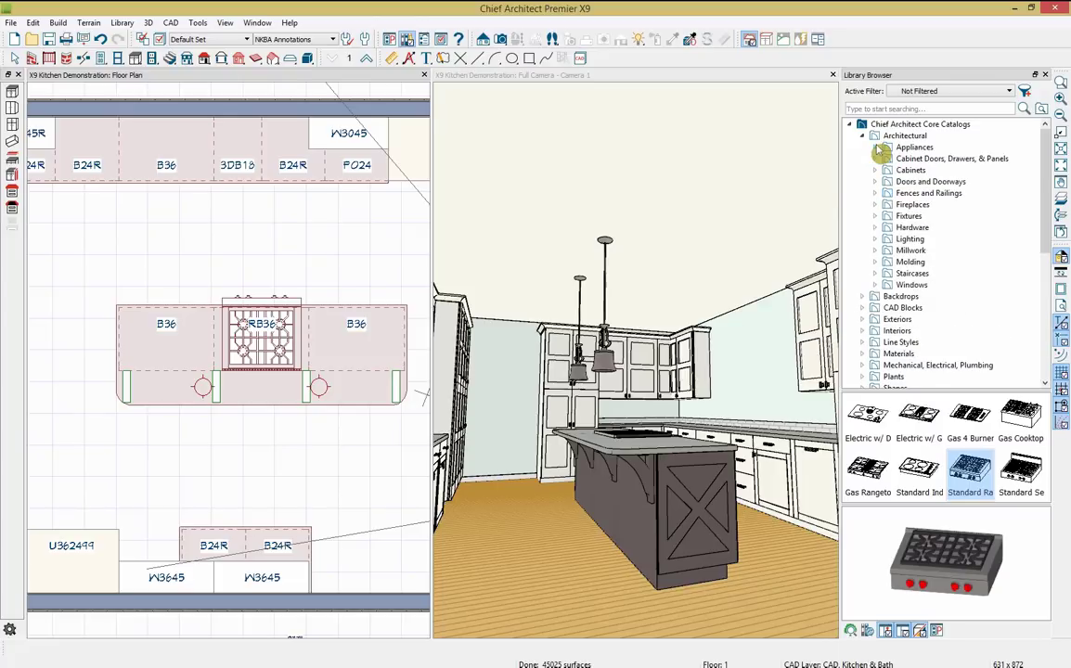
left_click(874, 217)
left_click(737, 237)
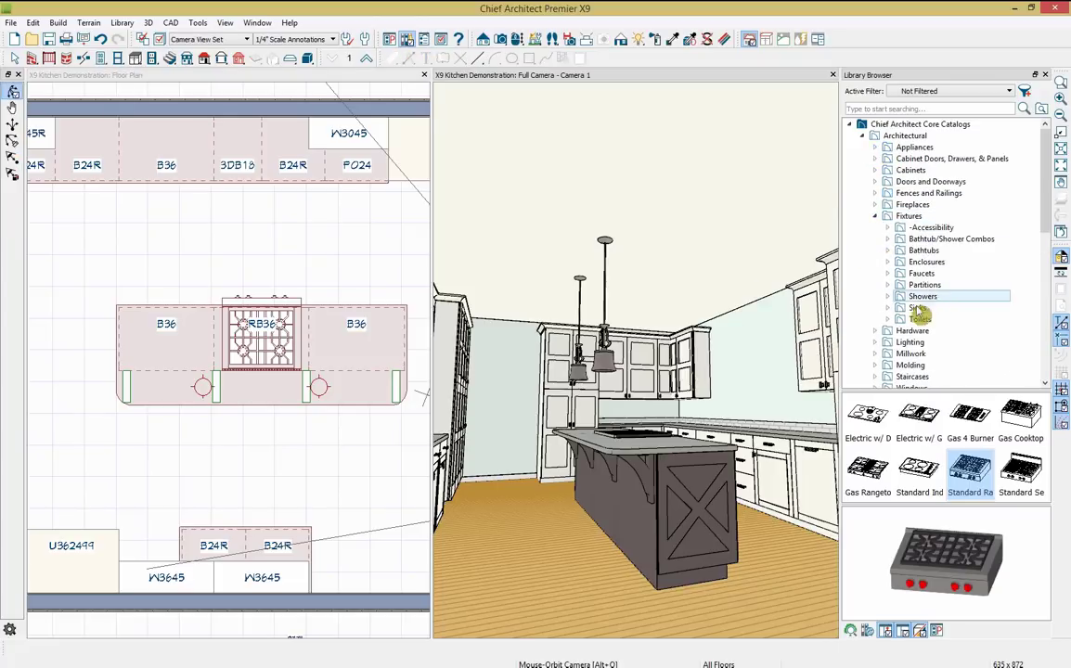
left_click(887, 307)
left_click(943, 342)
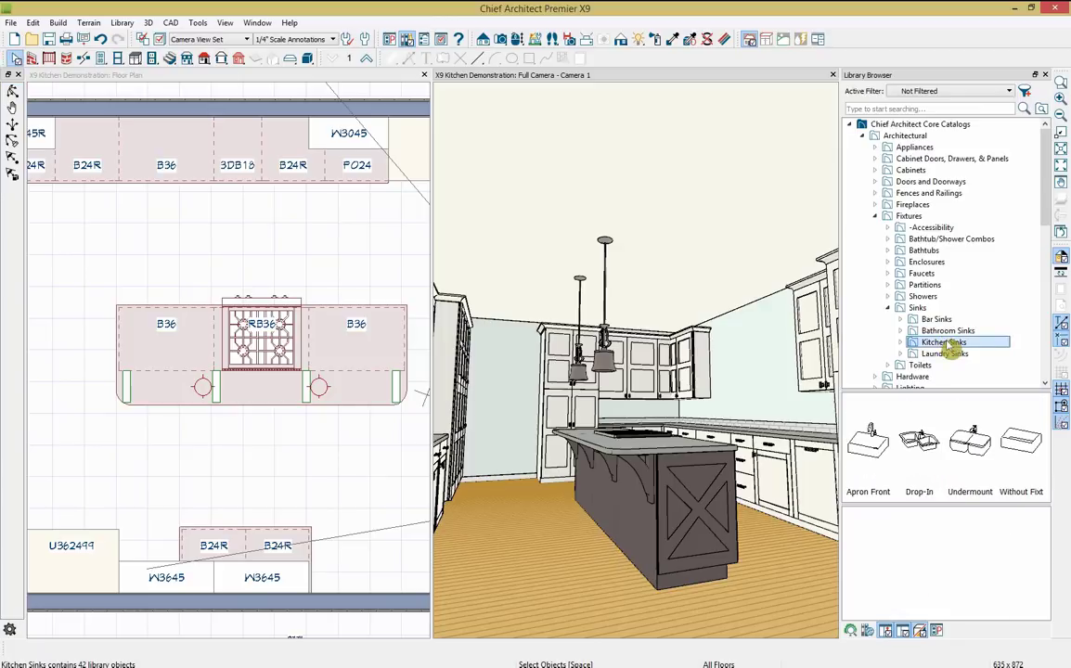
double_click(968, 434)
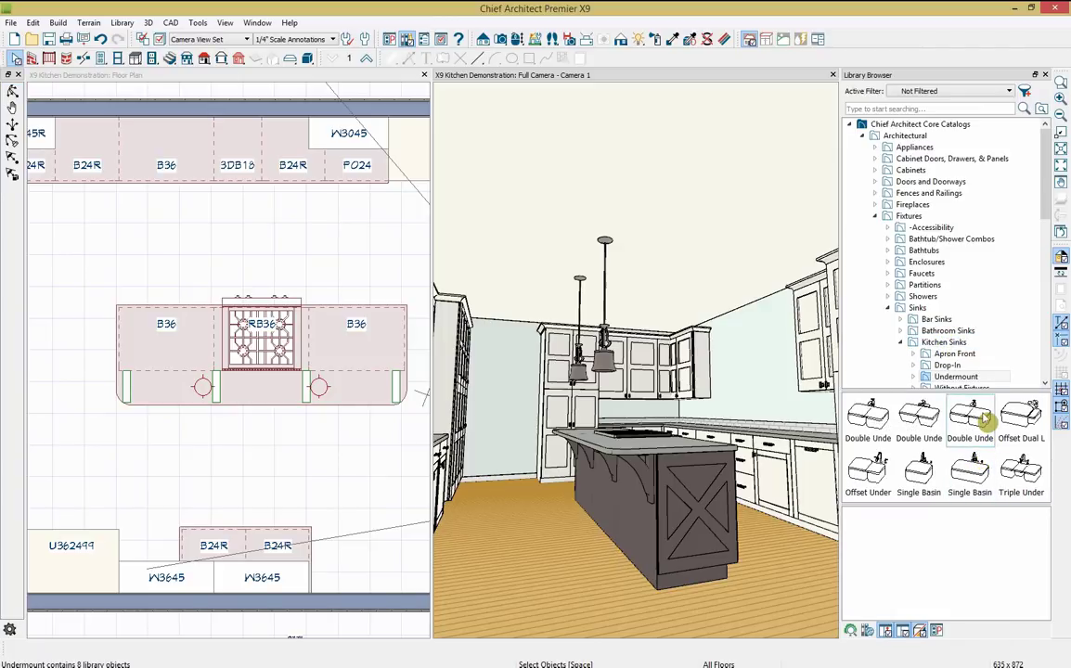
left_click(983, 421)
left_click(877, 473)
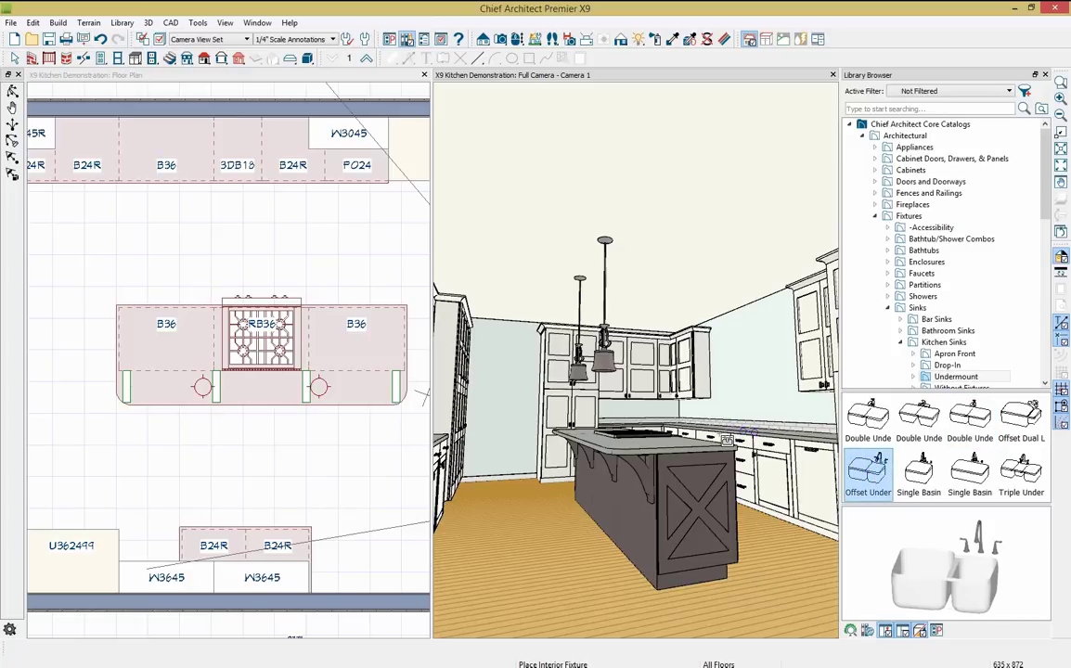
left_click(730, 441)
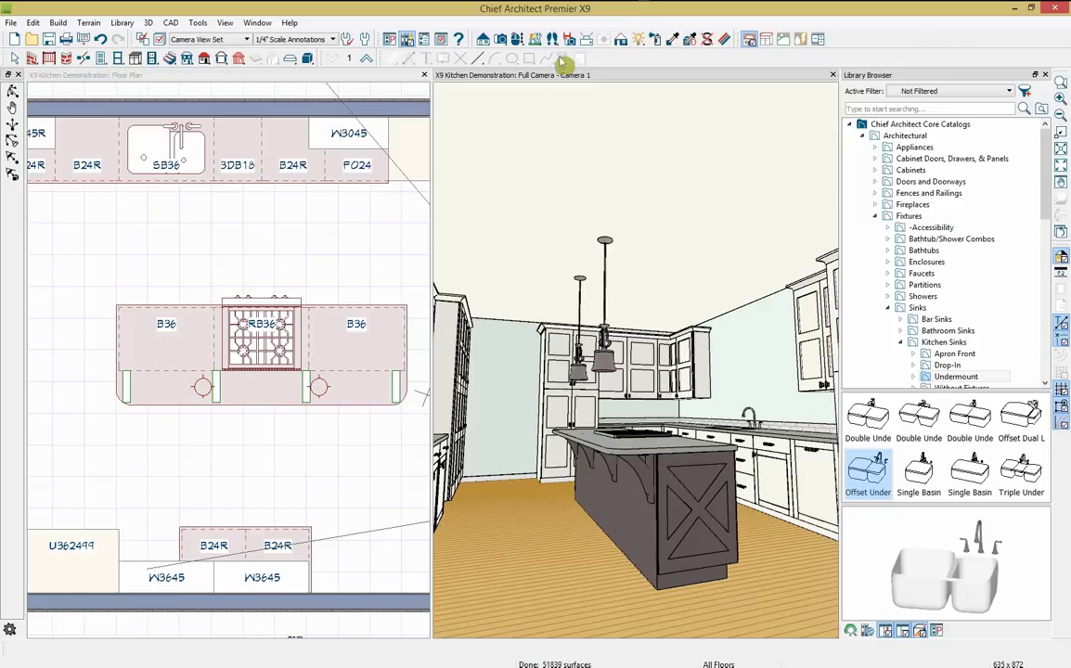
- Place the Oblong undermount bar sink in the left B24R base cabinet
left_click(517, 39)
left_click_drag(580, 230, 481, 218)
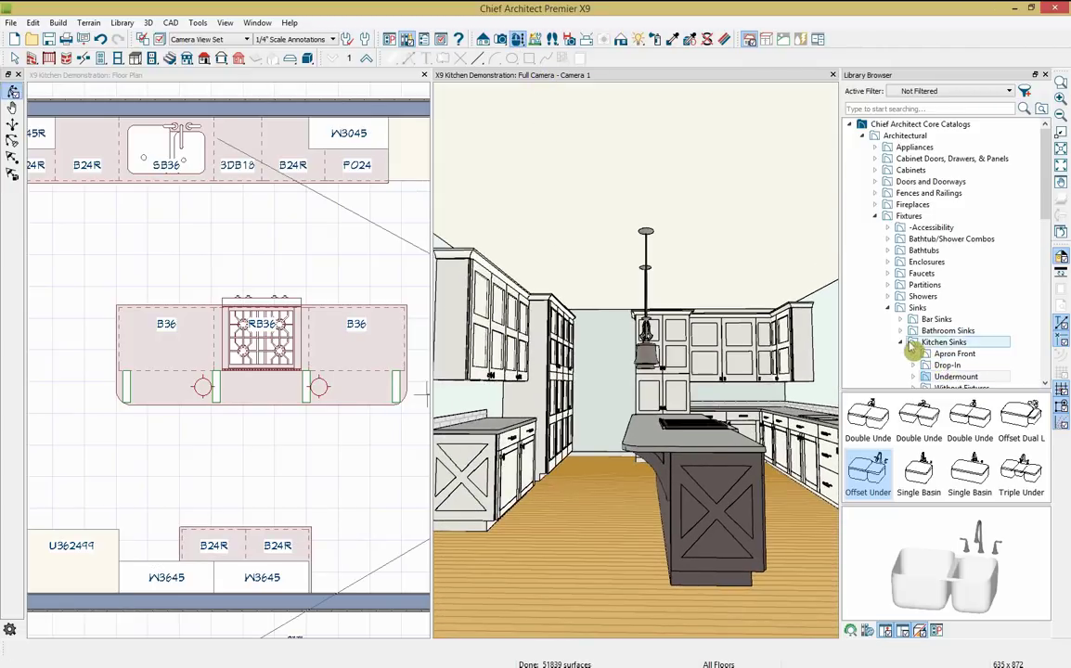
left_click(930, 320)
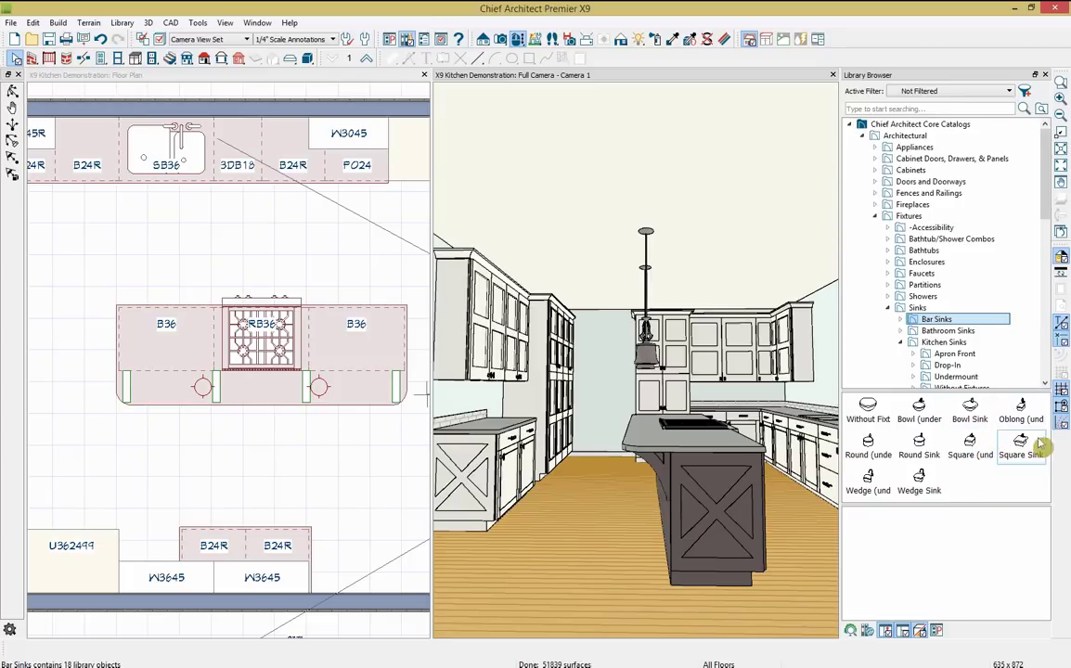
left_click(970, 443)
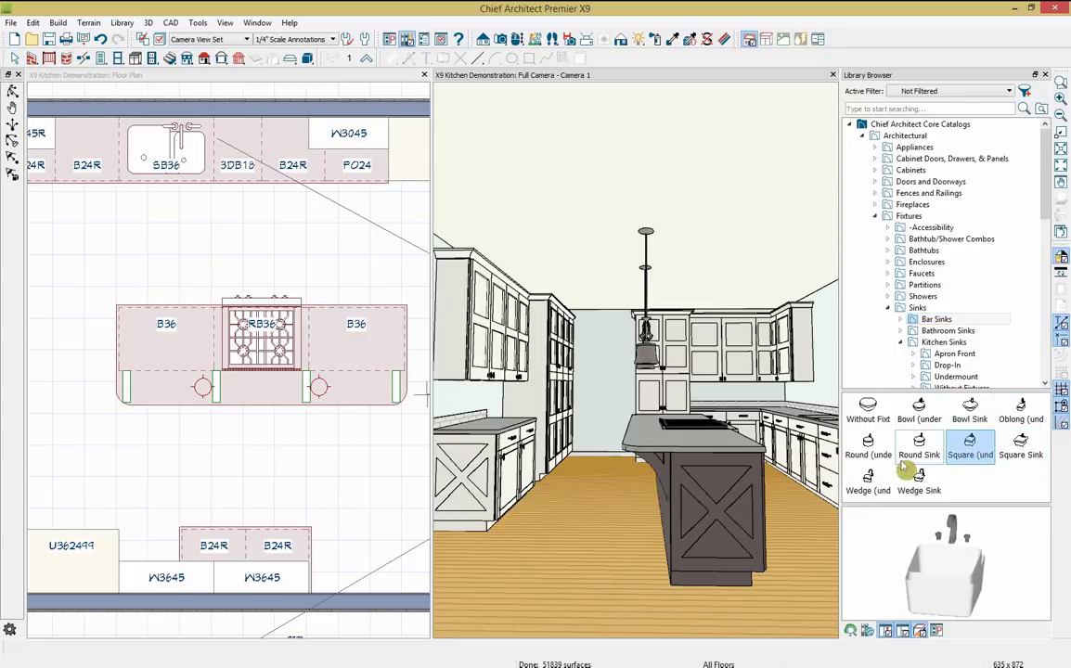
left_click(1020, 408)
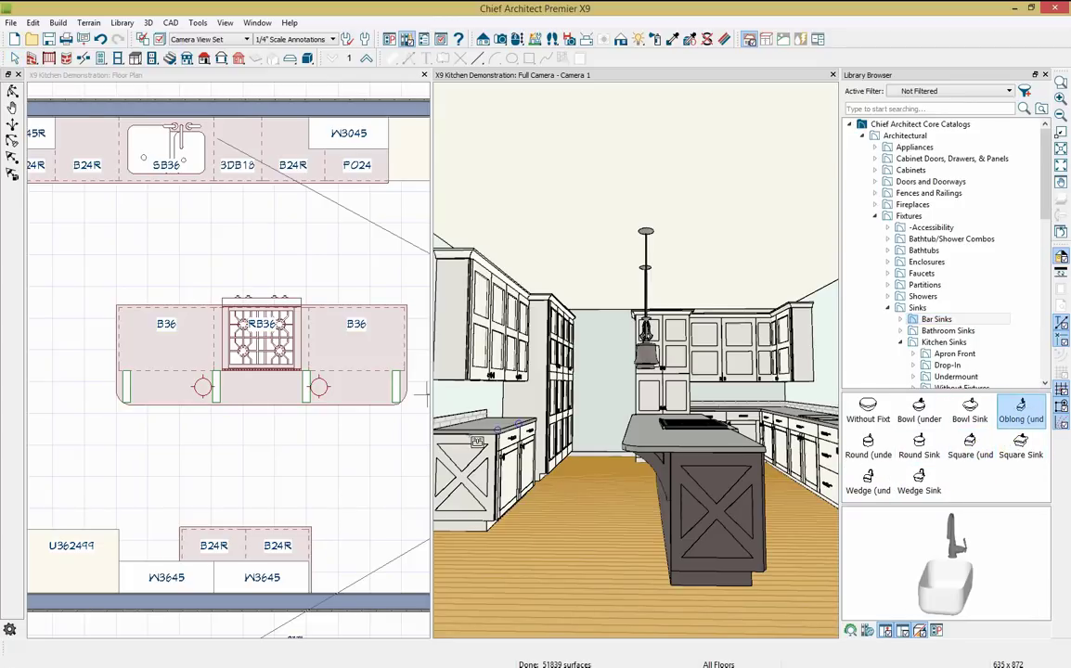
left_click(478, 453)
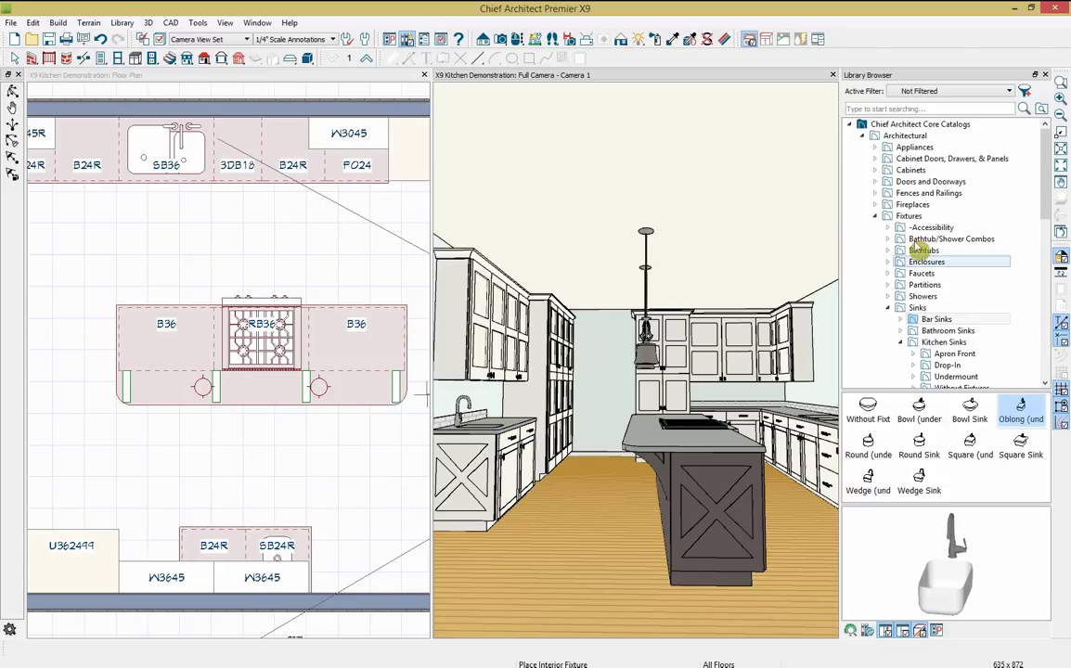
left_click(875, 147)
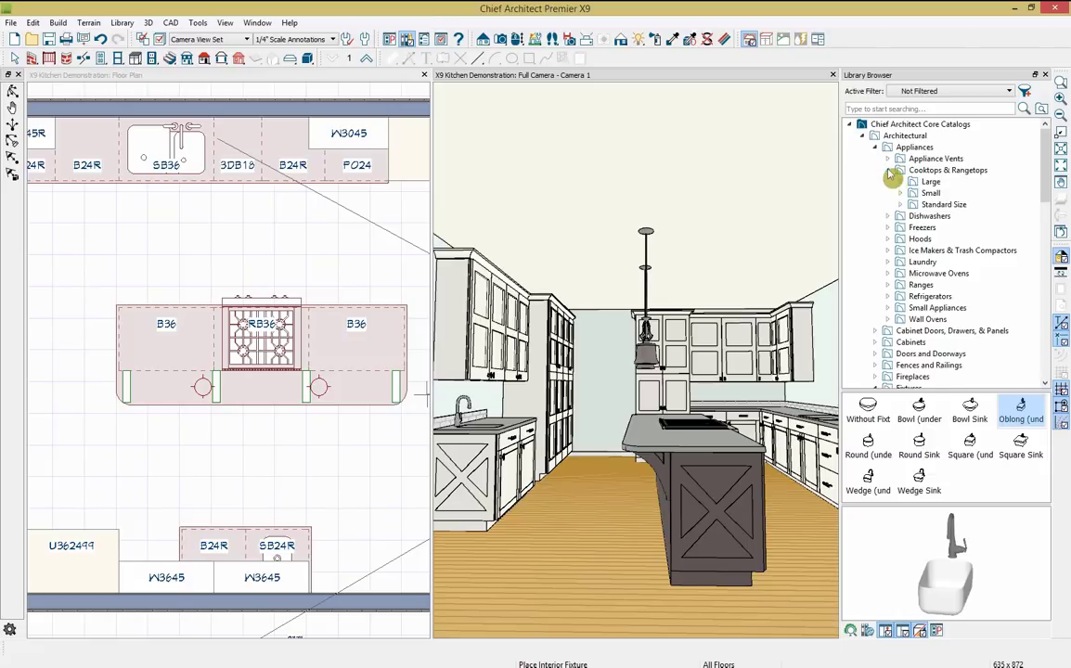
- Place the Stacked Professional Oven from Wall Ovens on the back kitchen wall
left_click(887, 171)
left_click(887, 181)
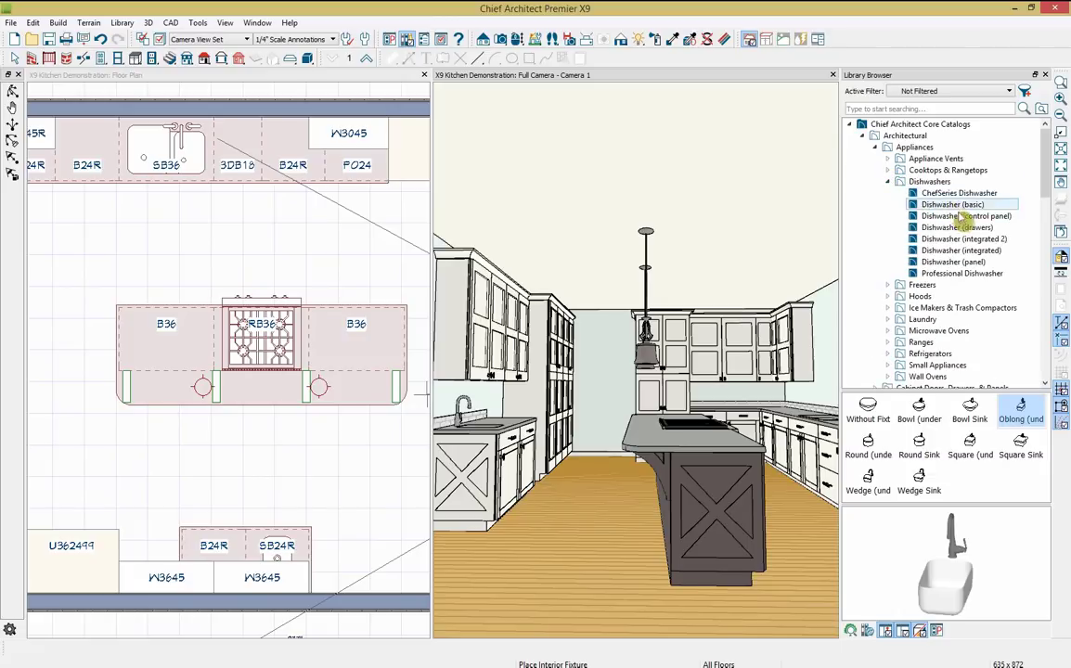
left_click(926, 182)
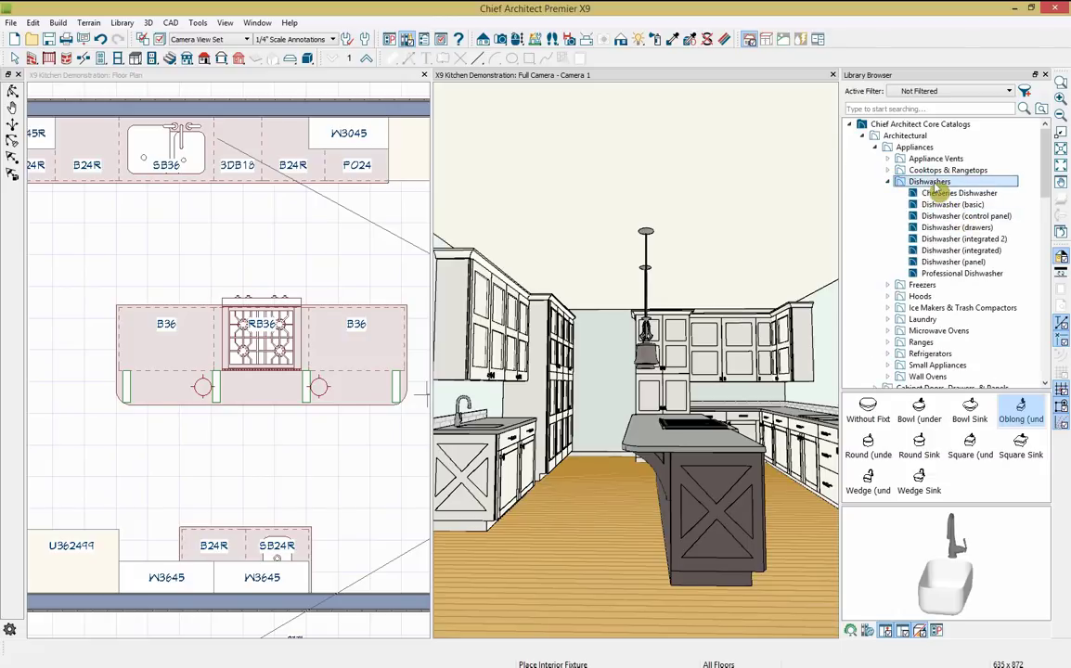
left_click(993, 229)
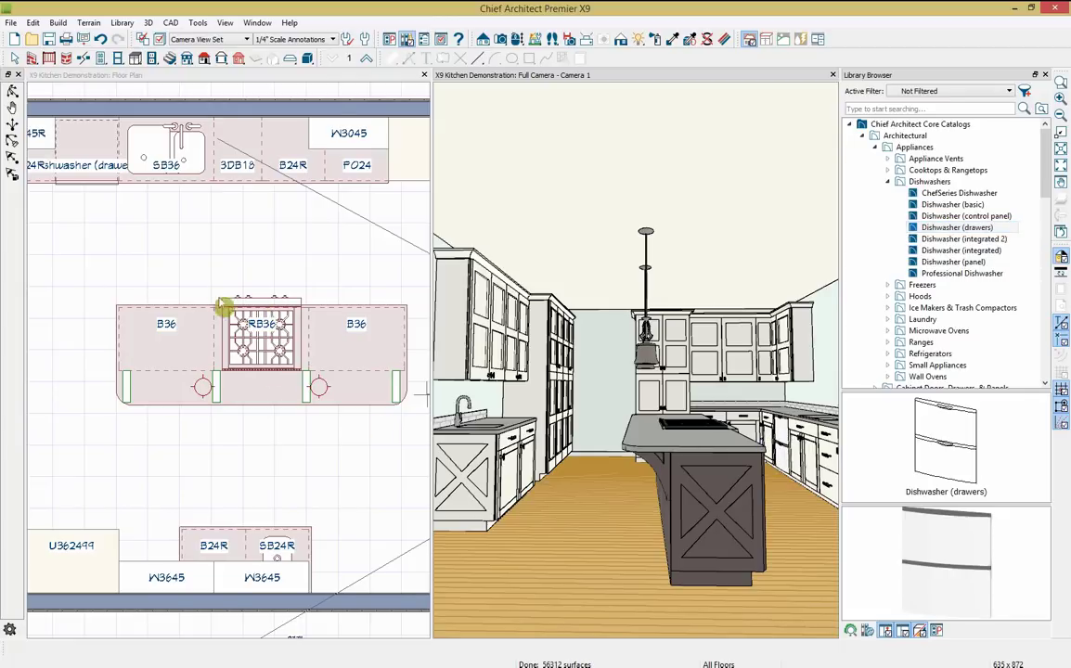
left_click(179, 238)
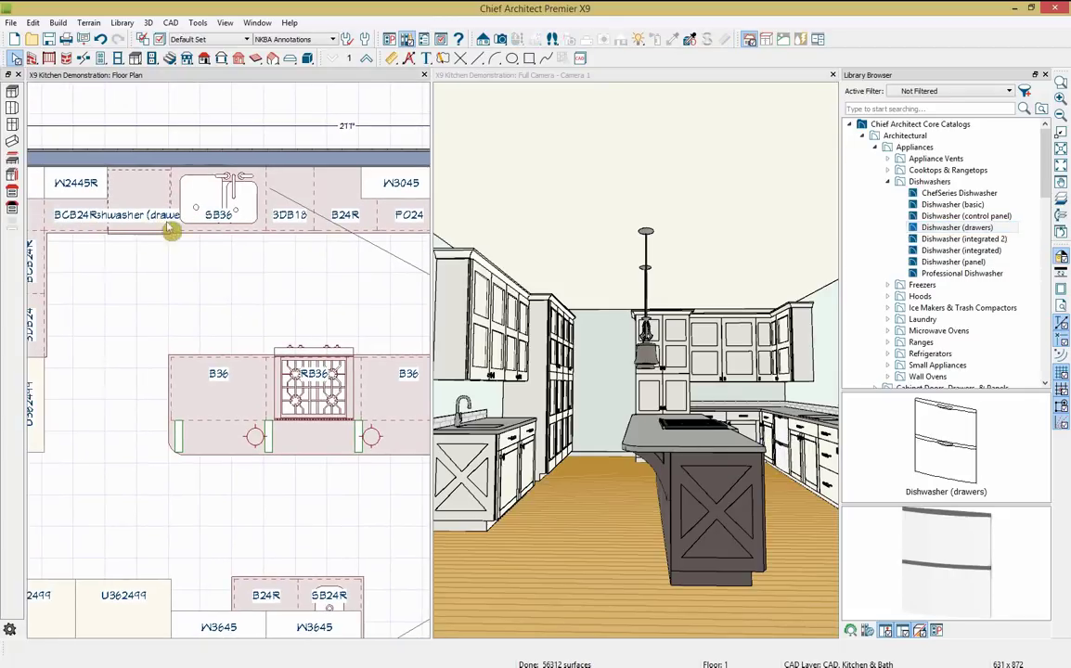
left_click(887, 182)
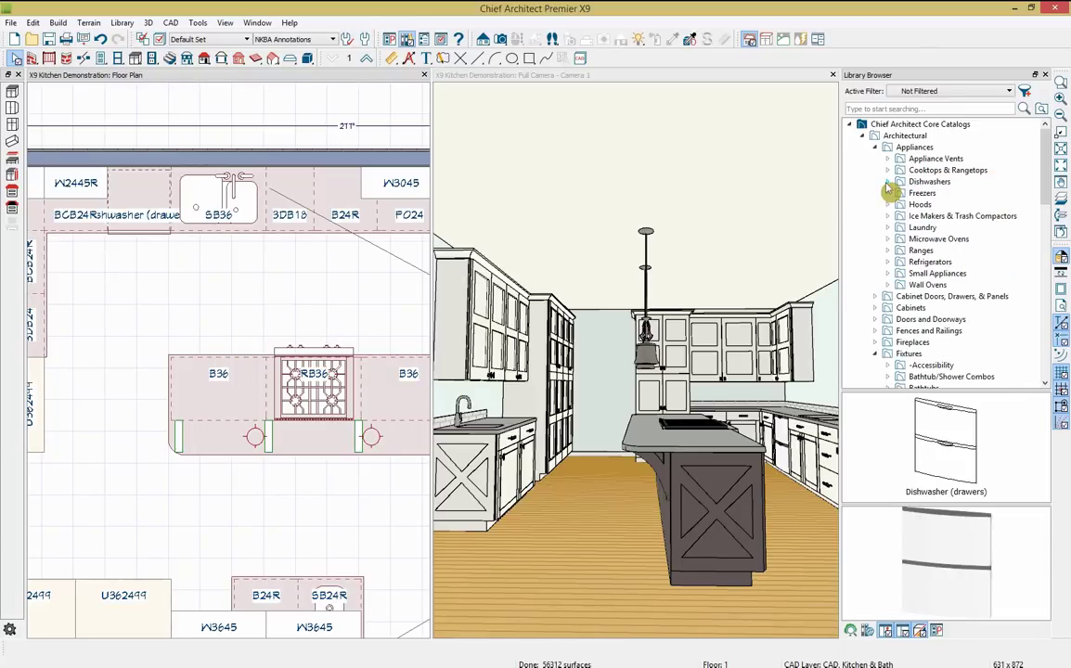
left_click(927, 285)
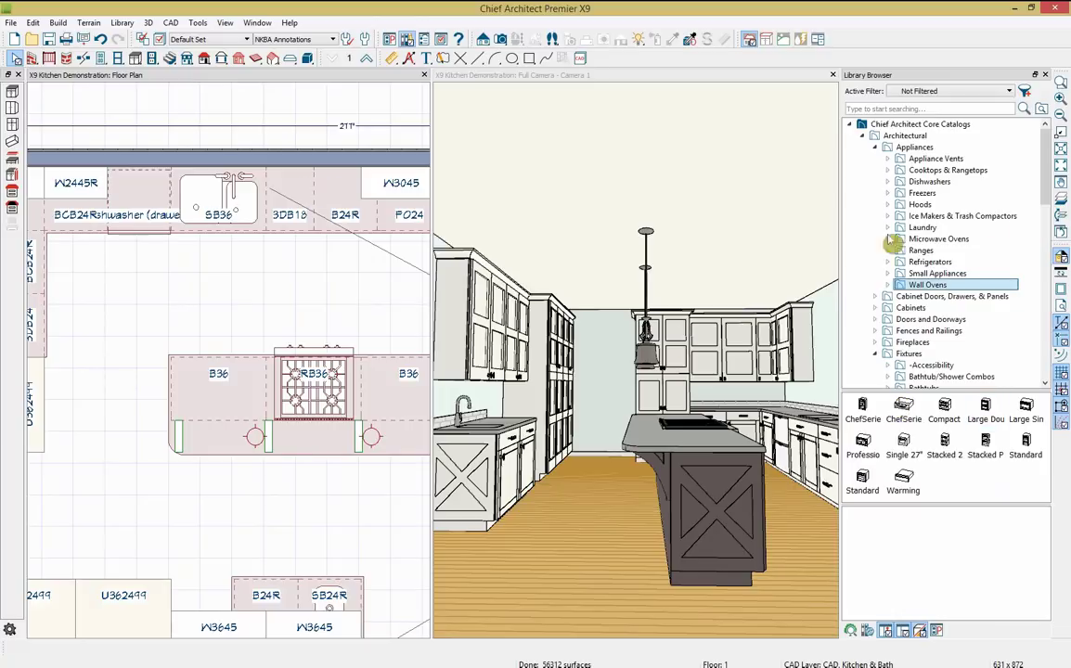
left_click(946, 455)
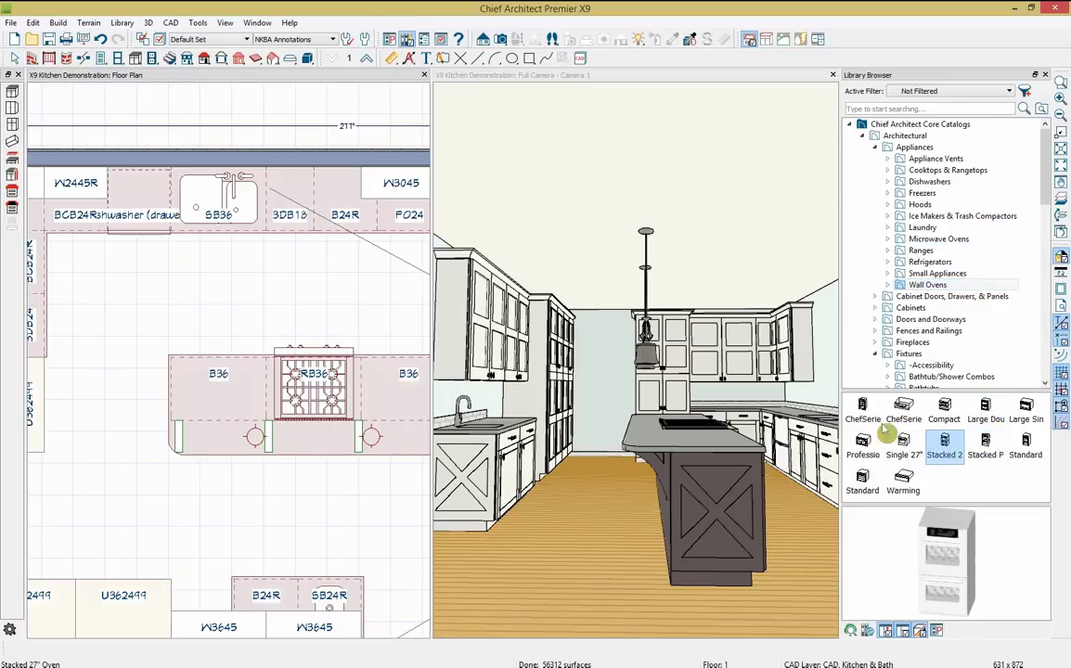
key("Right")
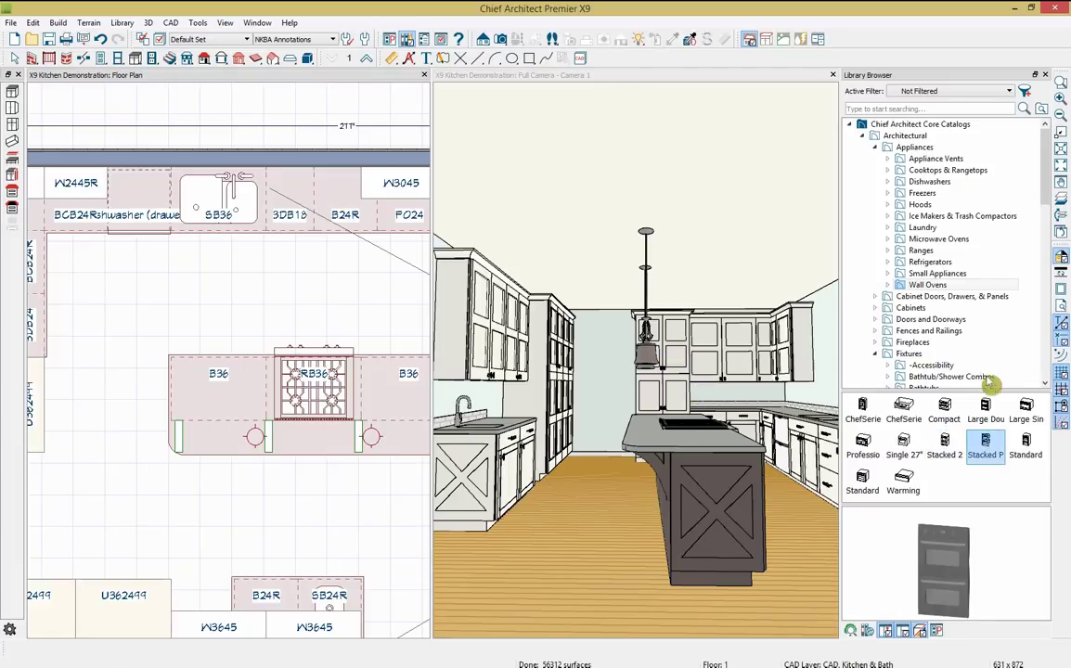
left_click(561, 75)
left_click(681, 360)
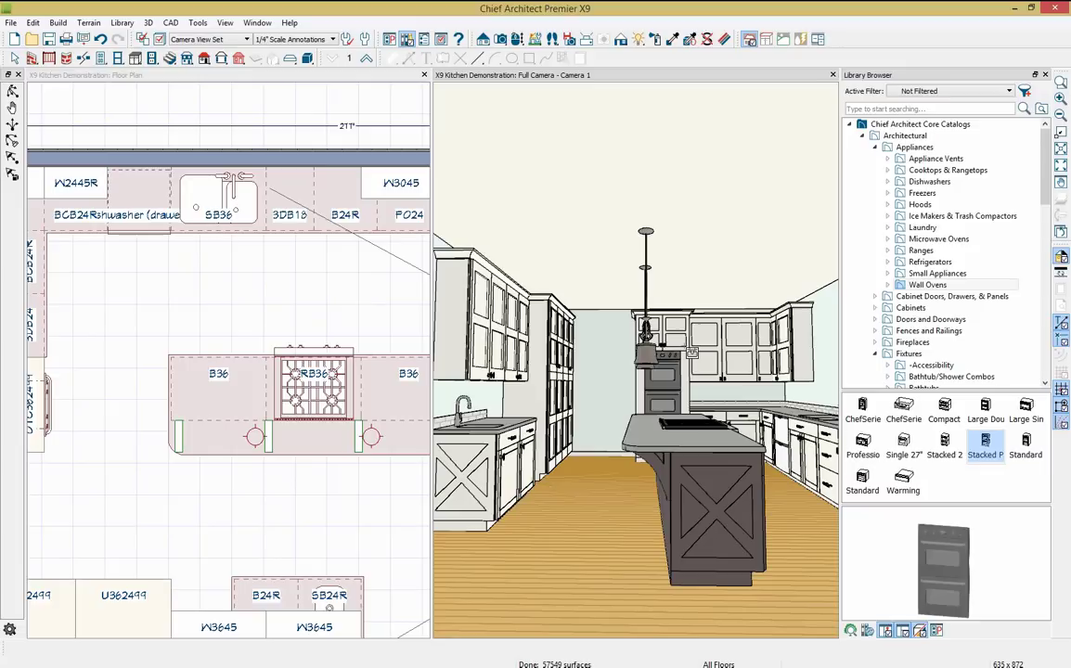
- Change the oven cabinet's lower door to a drawer and split it into two stacked drawers
double_click(679, 352)
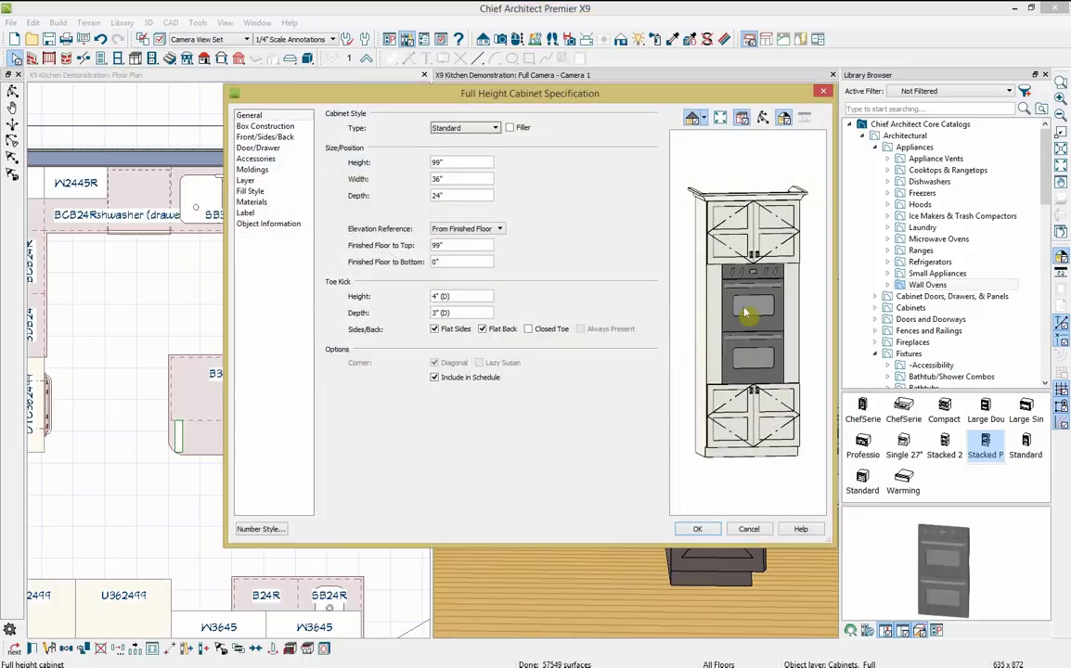
left_click(731, 323)
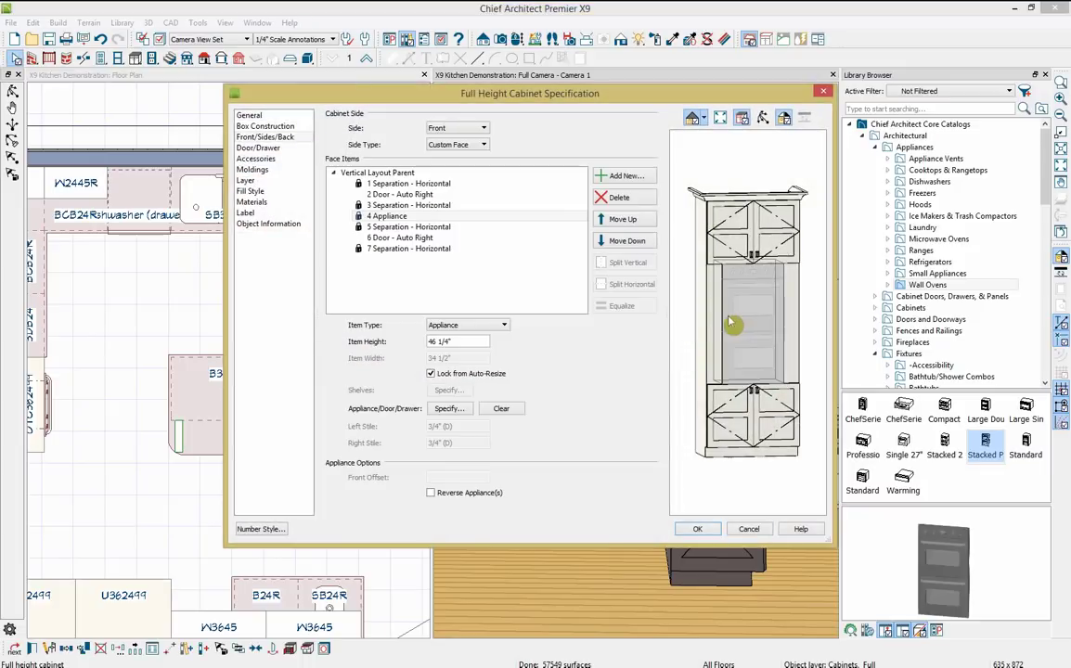
left_click(782, 423)
left_click(500, 324)
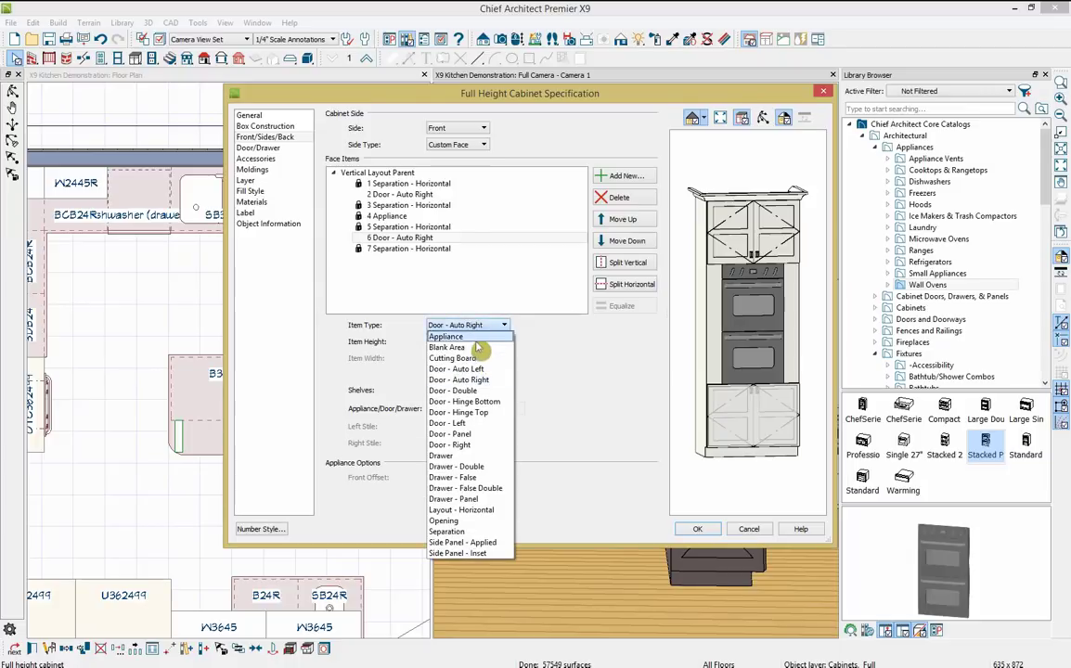
left_click(469, 457)
left_click(633, 285)
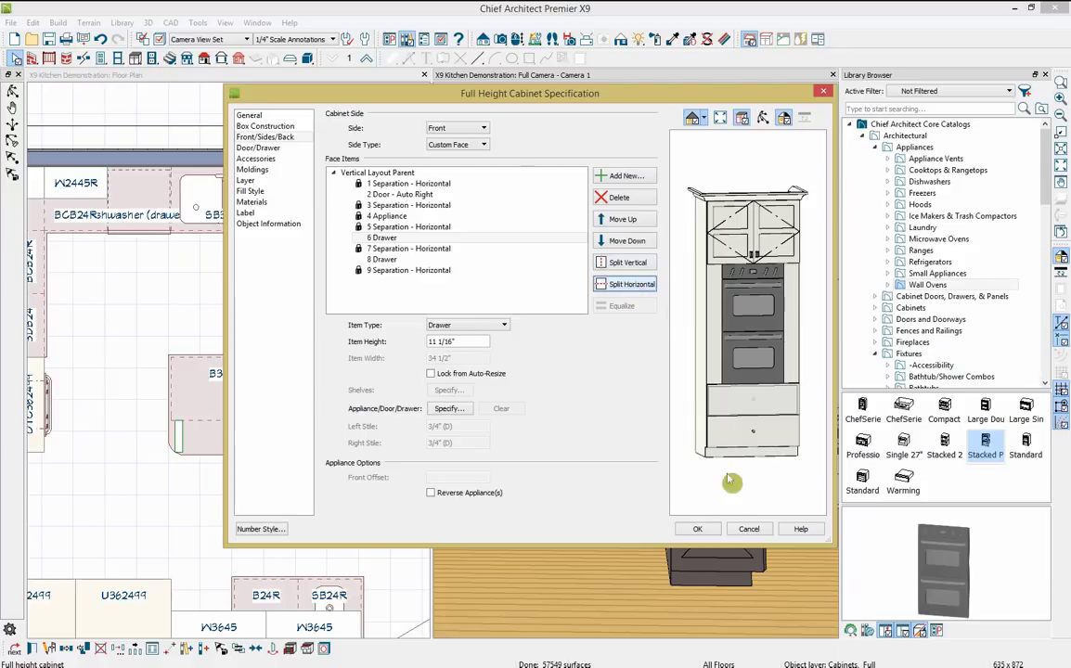
left_click(701, 528)
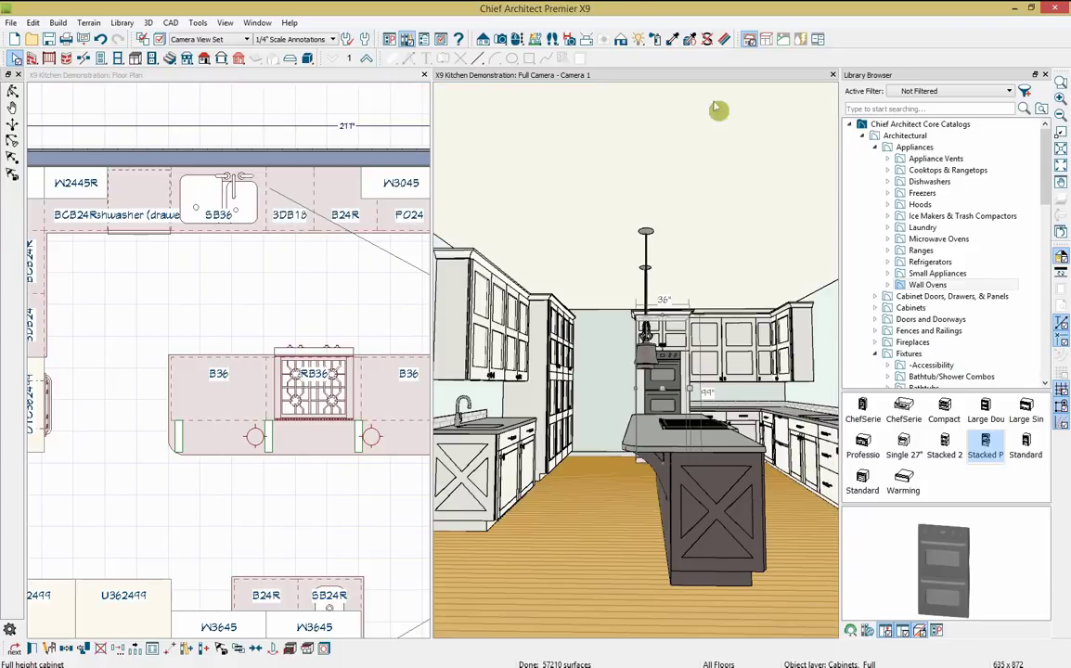
- Turn the camera to the right wall and place a Built-In Double Door Refrigerator there
left_click(517, 39)
left_click_drag(594, 299, 586, 273)
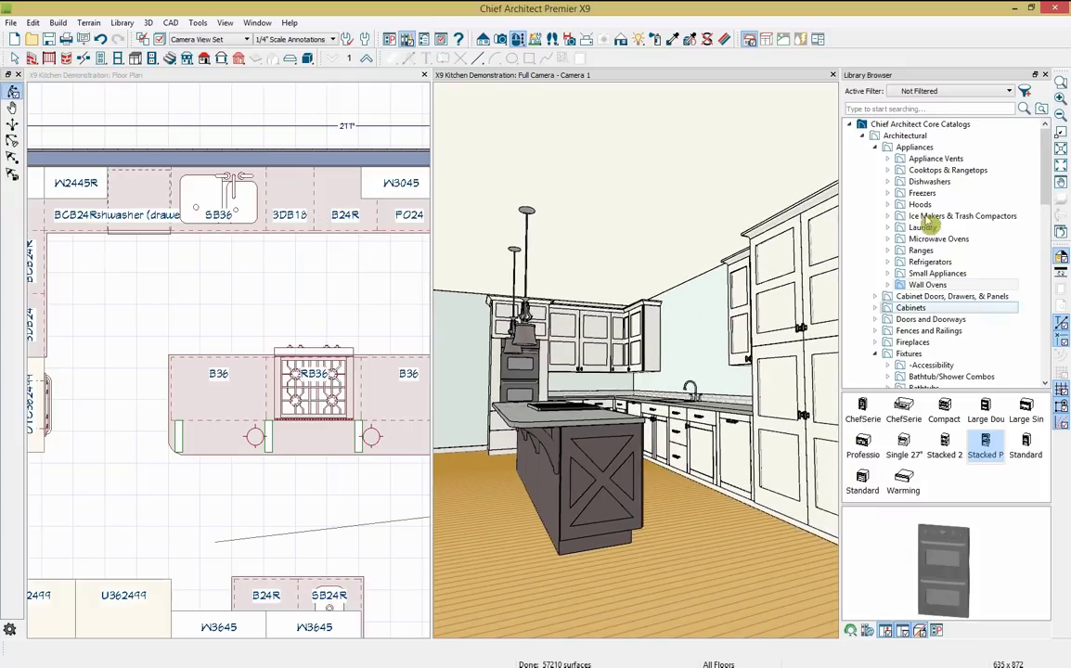
left_click(931, 261)
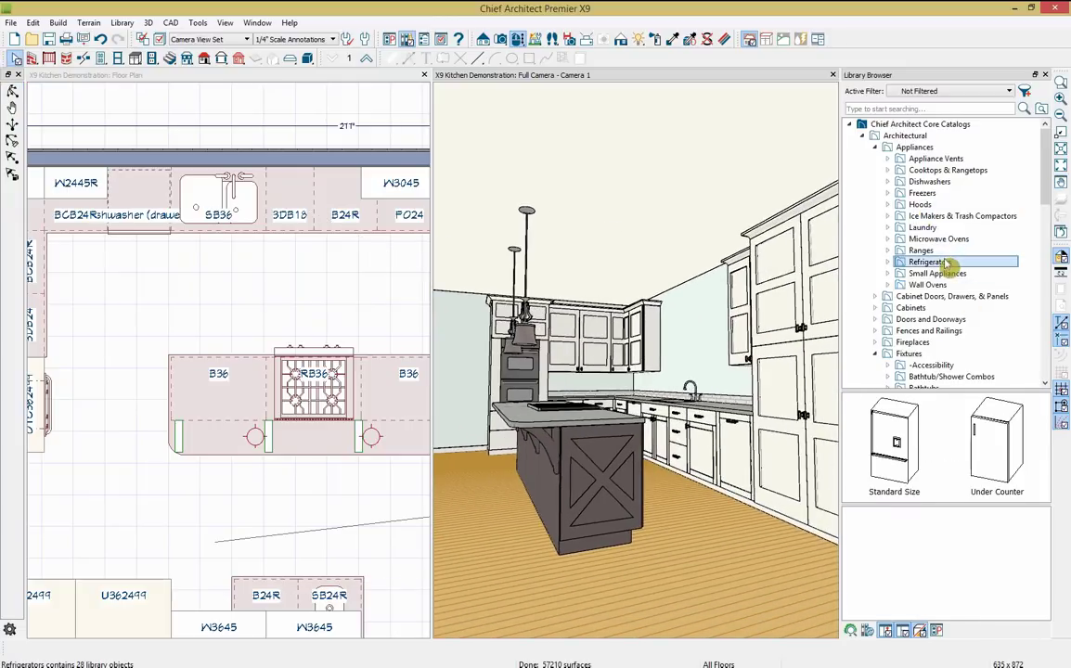
double_click(898, 434)
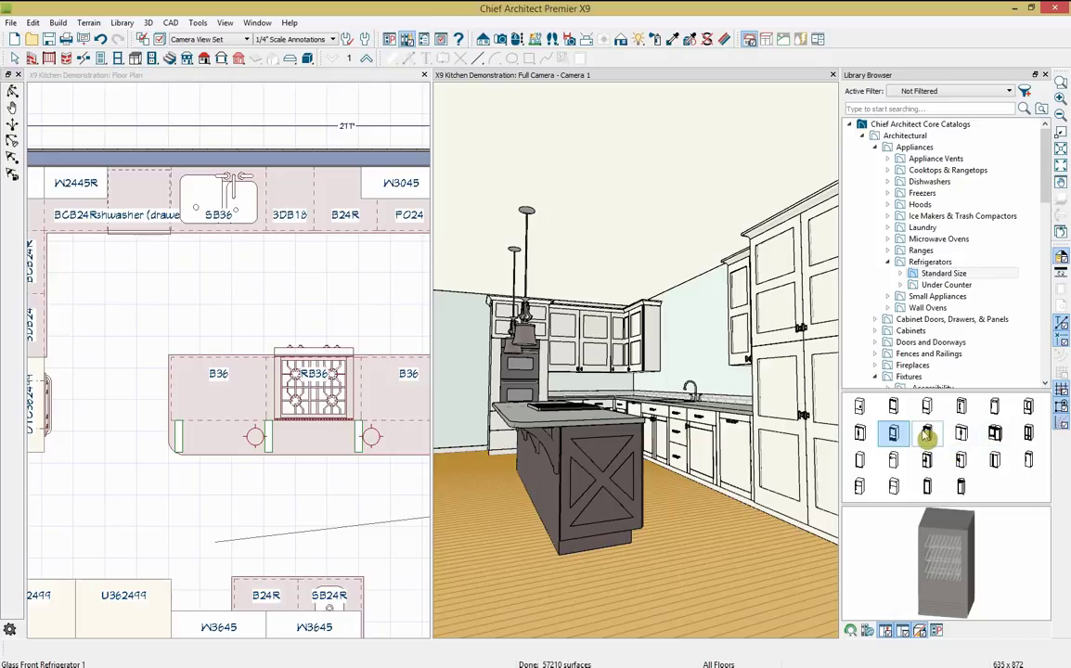
left_click(859, 433)
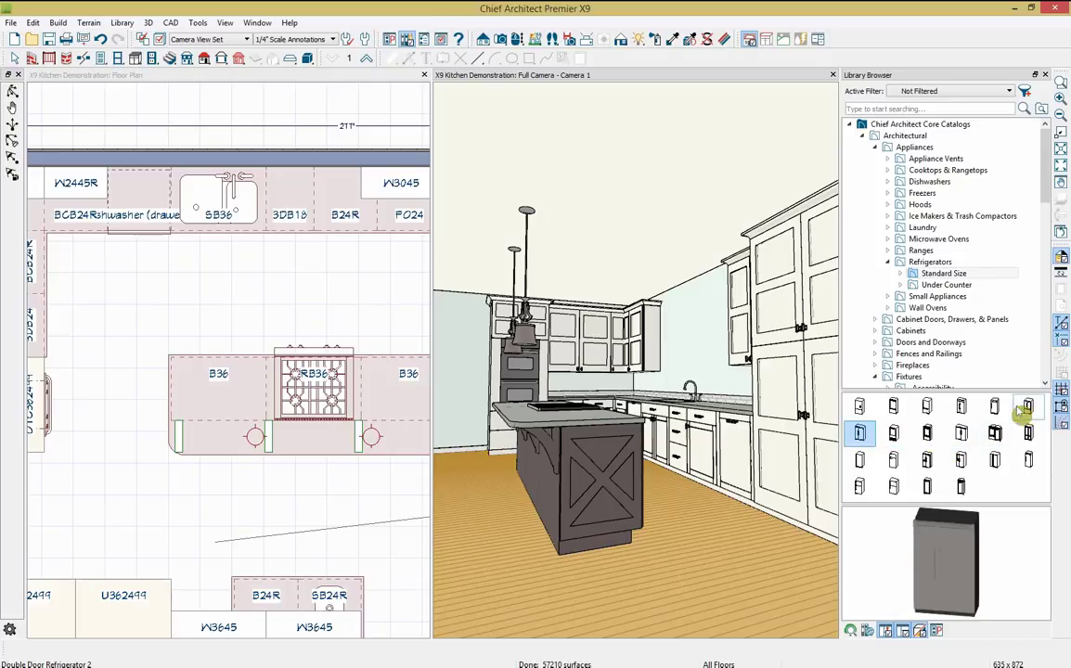
double_click(946, 274)
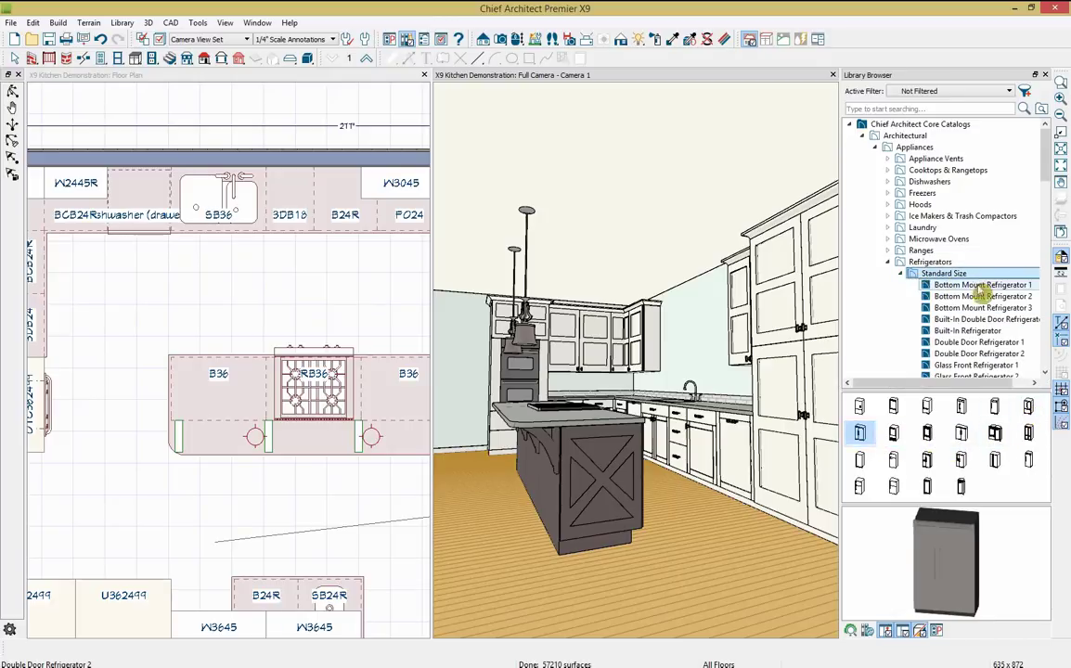
left_click(986, 320)
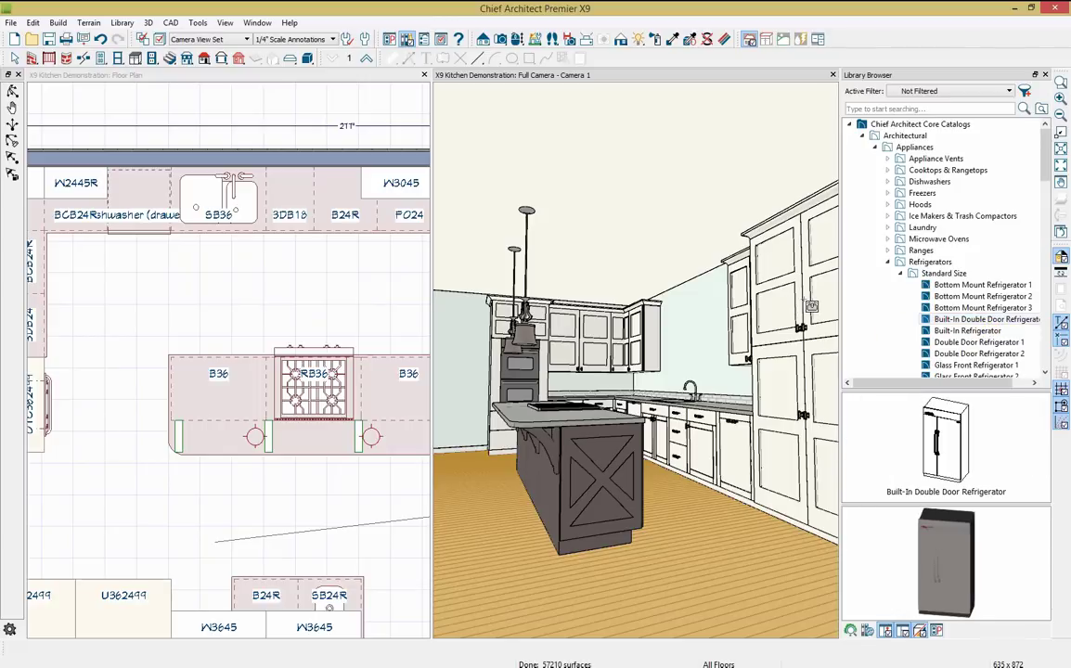
left_click(810, 305)
key("Escape")
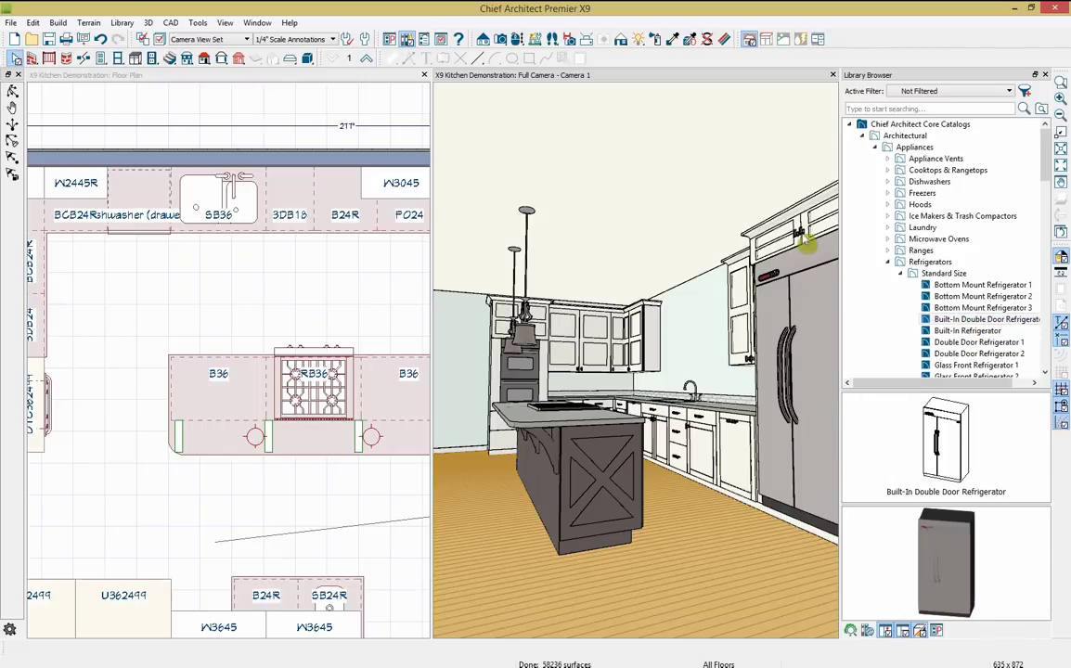
- Try removing the opening above the refrigerator, then discard the cabinet changes
double_click(786, 241)
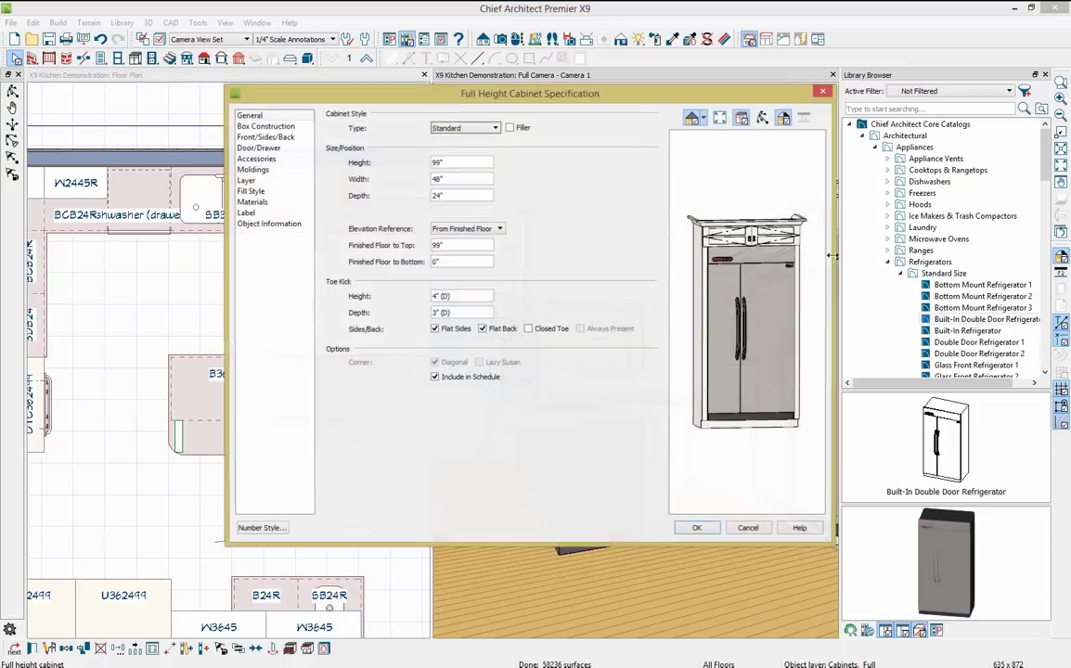
left_click(786, 241)
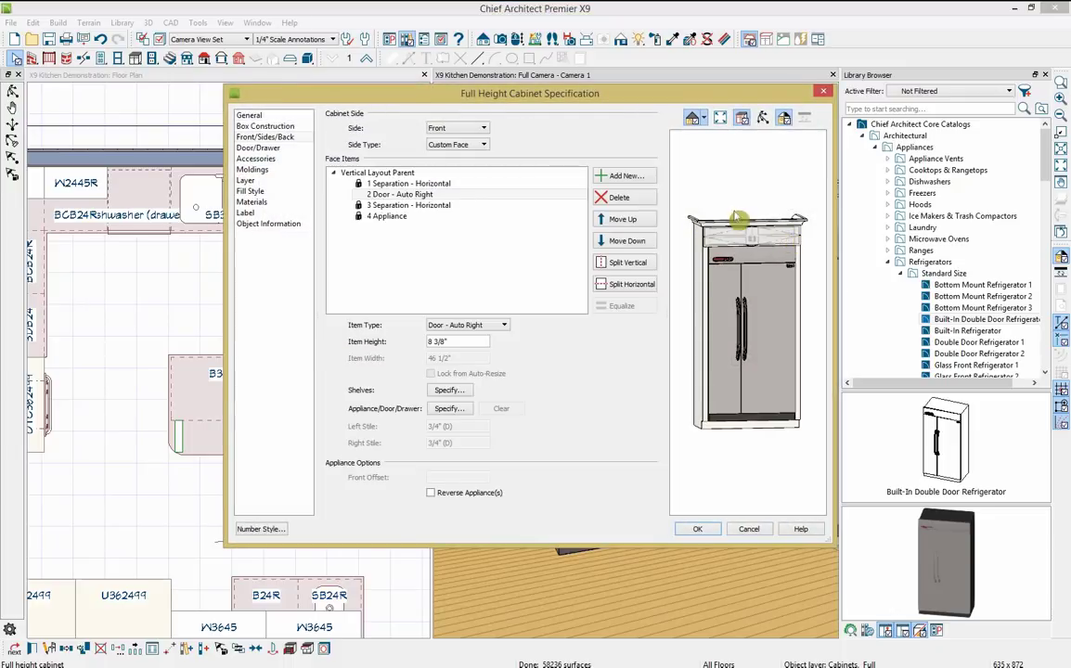
left_click(619, 199)
left_click(722, 227)
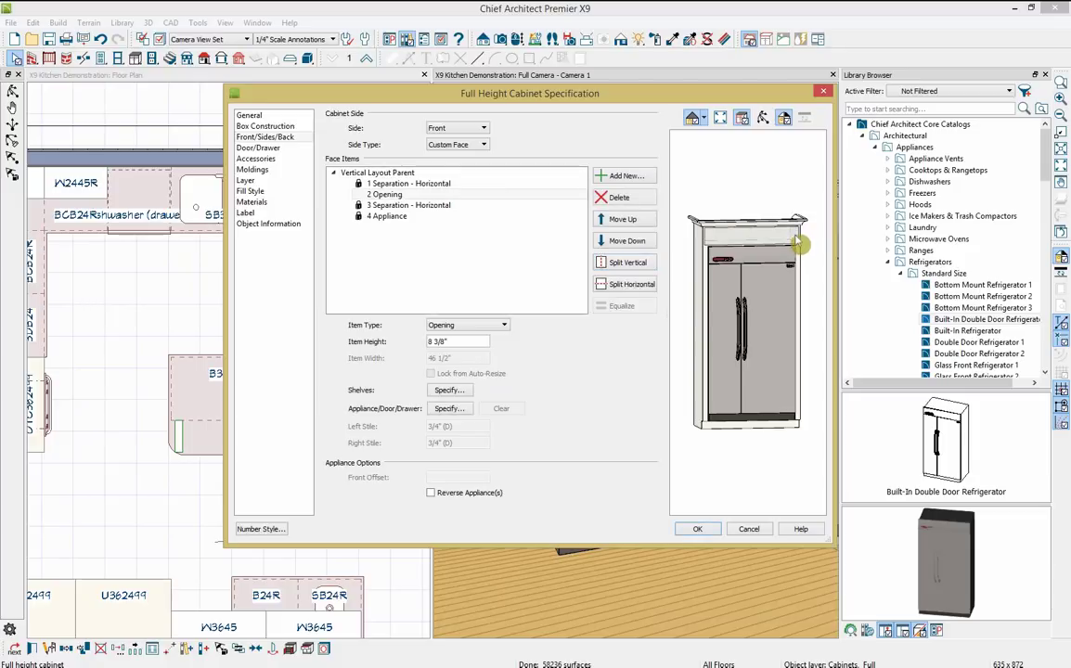
left_click(619, 198)
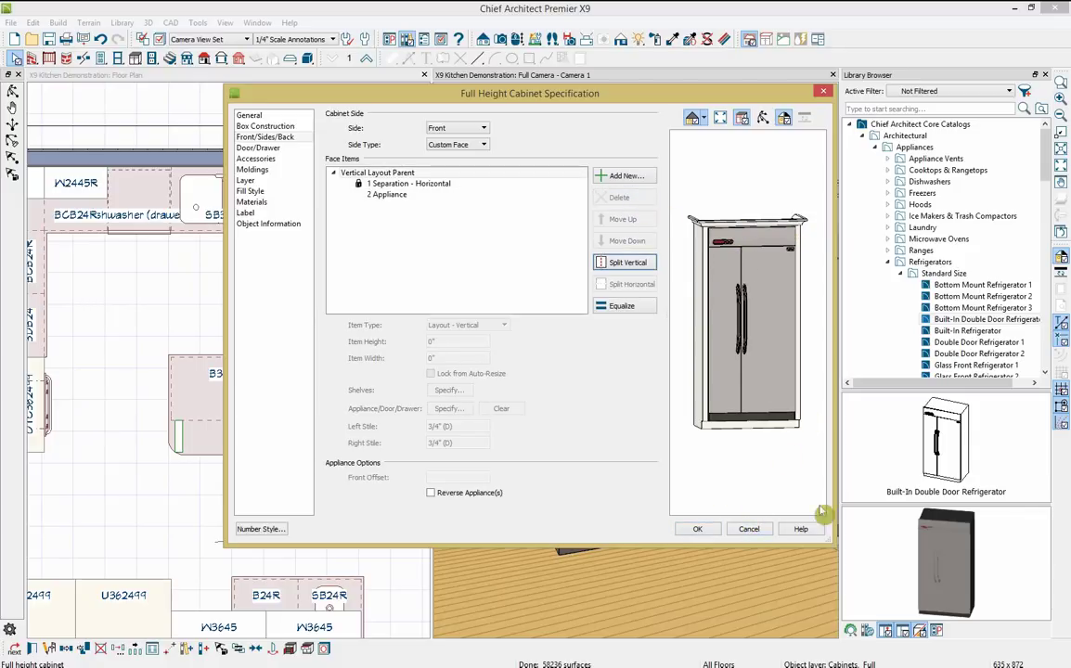
left_click(749, 529)
- Change the door above the refrigerator to a Blank Area face item
double_click(796, 322)
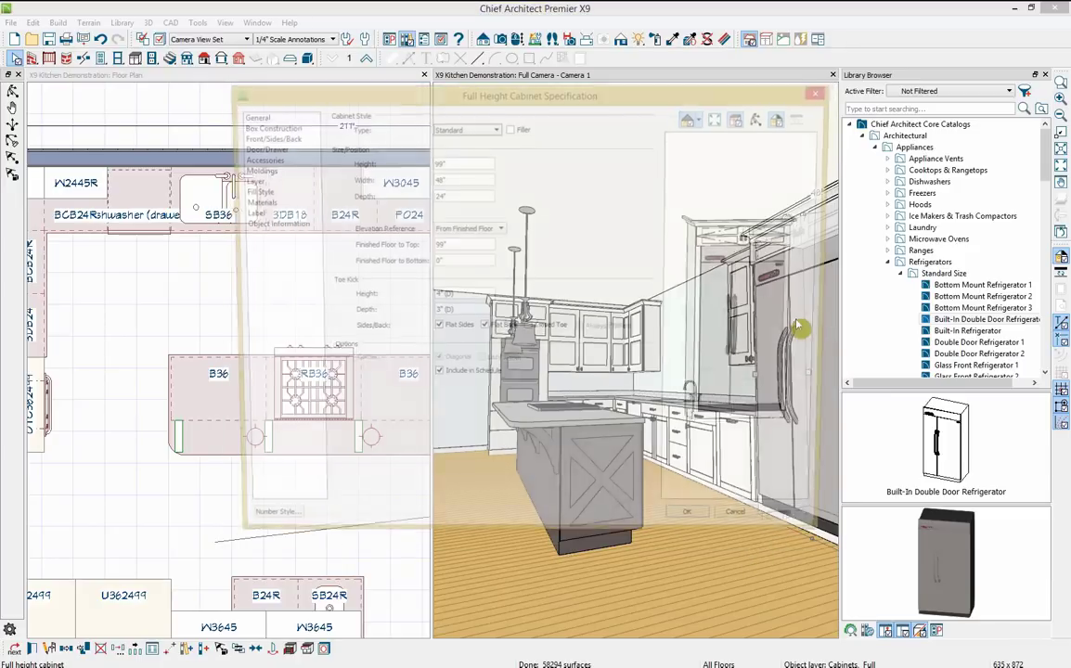
left_click(771, 238)
left_click(495, 325)
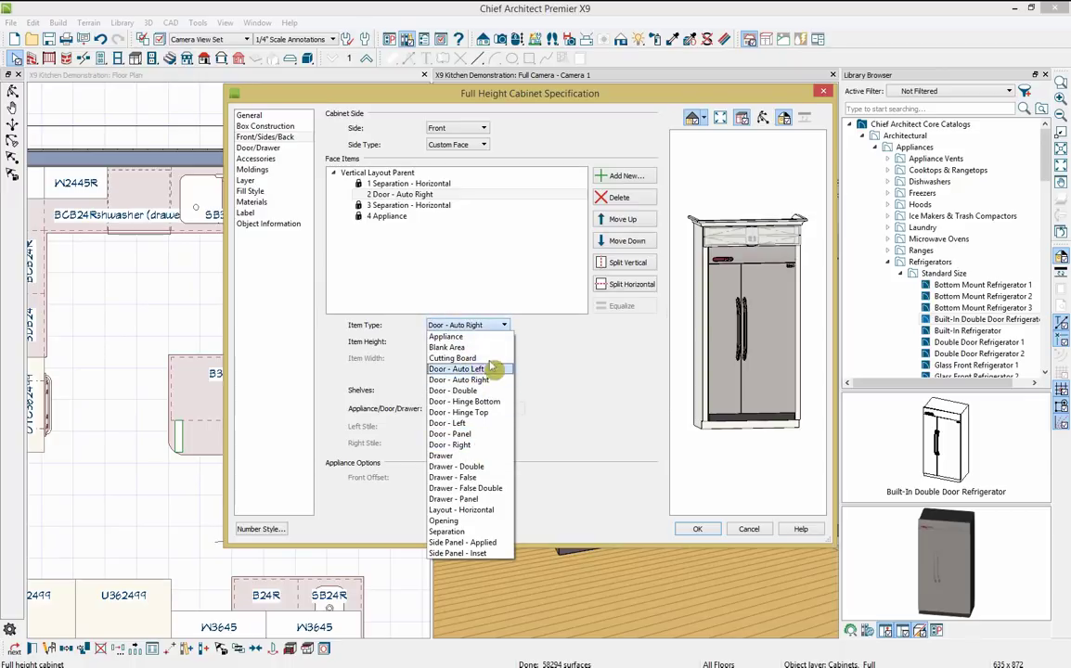
left_click(449, 347)
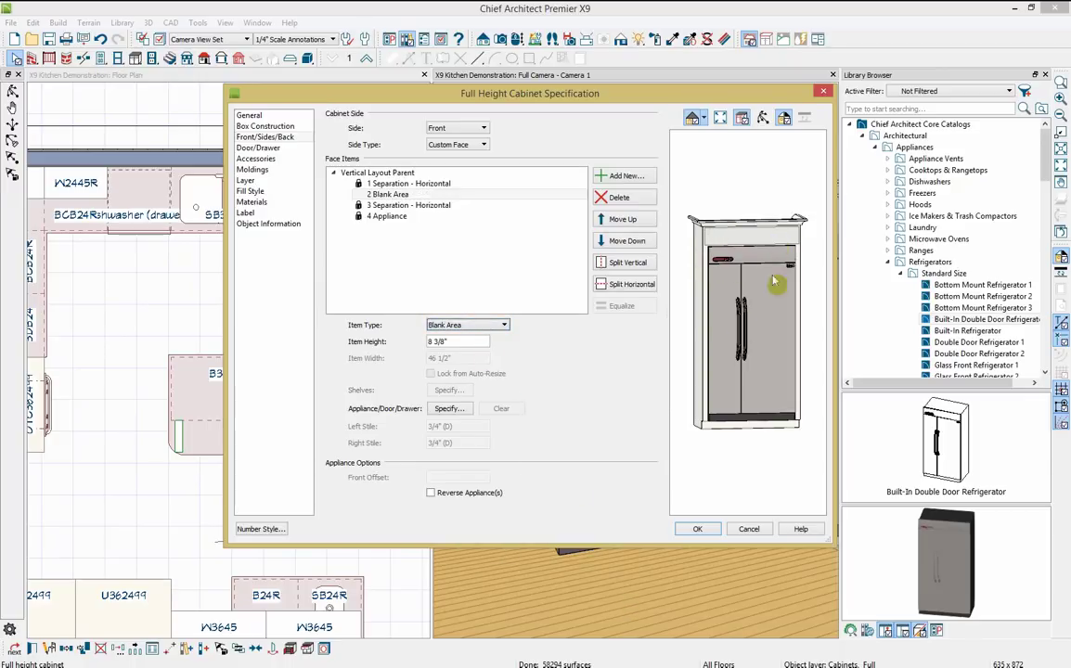
left_click(696, 529)
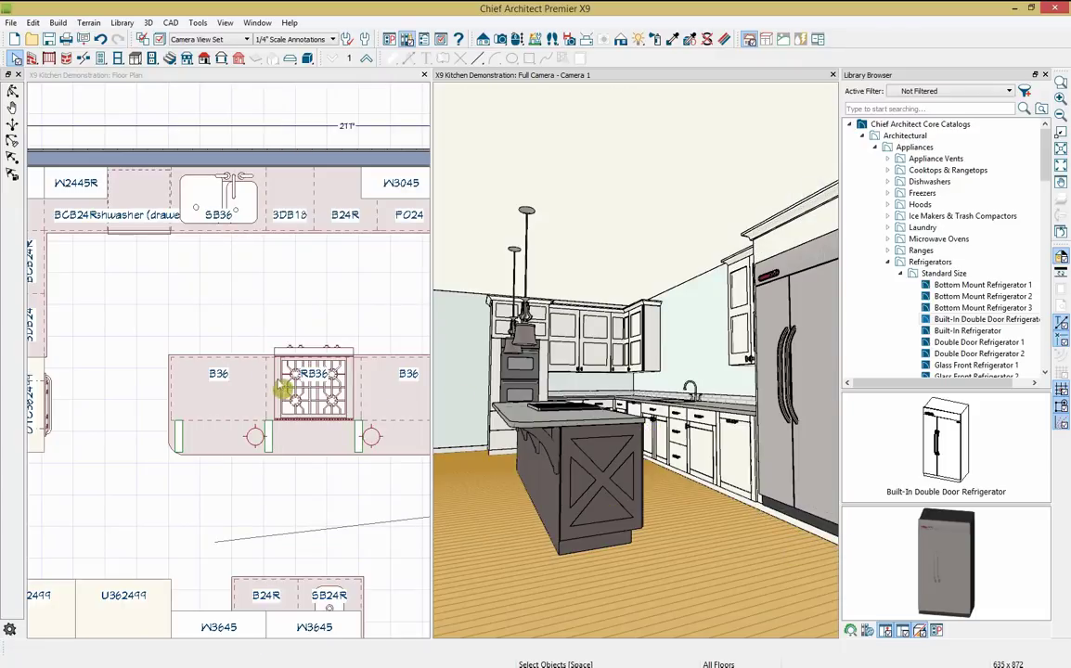
- Select the VUWC141_L wine cooler from the X9 Kitchen user library
middle_click_drag(301, 524, 356, 426)
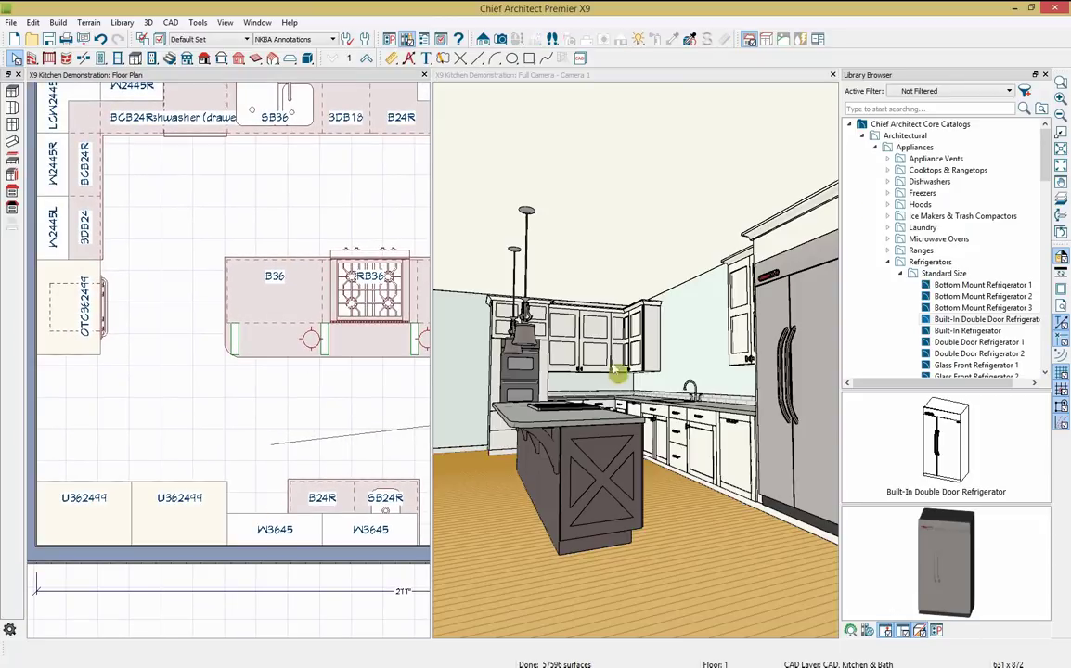
left_click(850, 123)
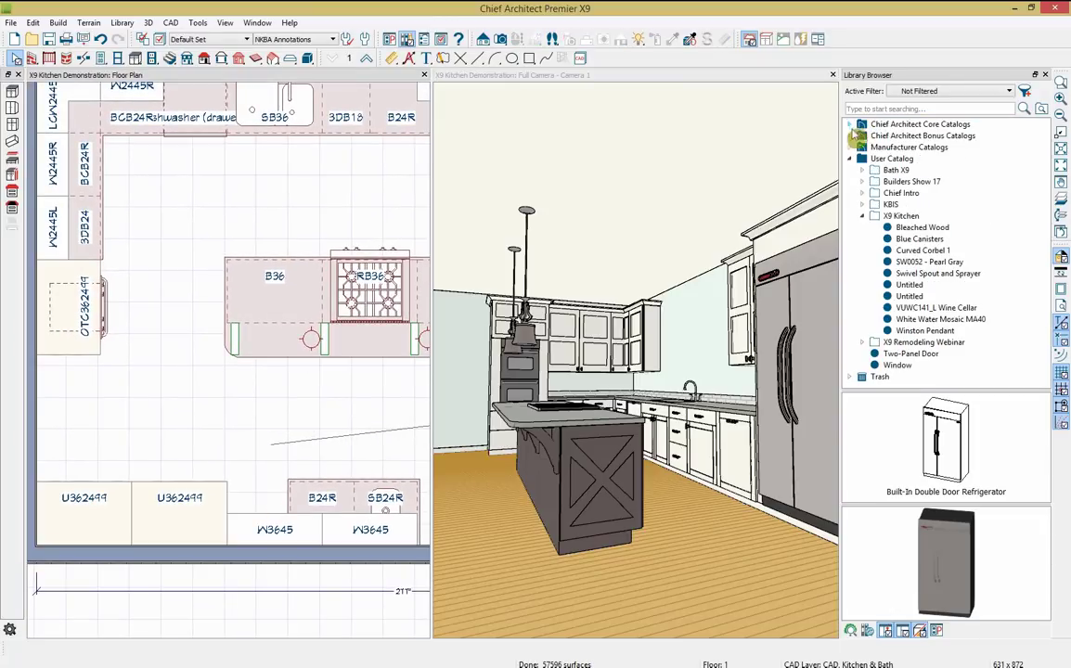
left_click(891, 215)
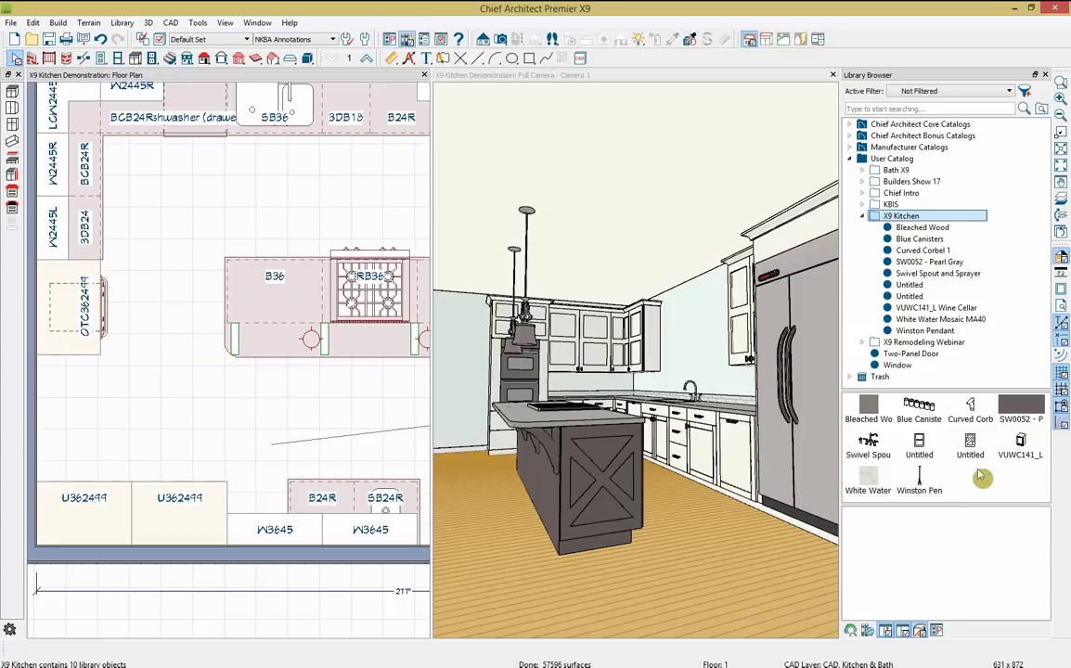
left_click(1021, 442)
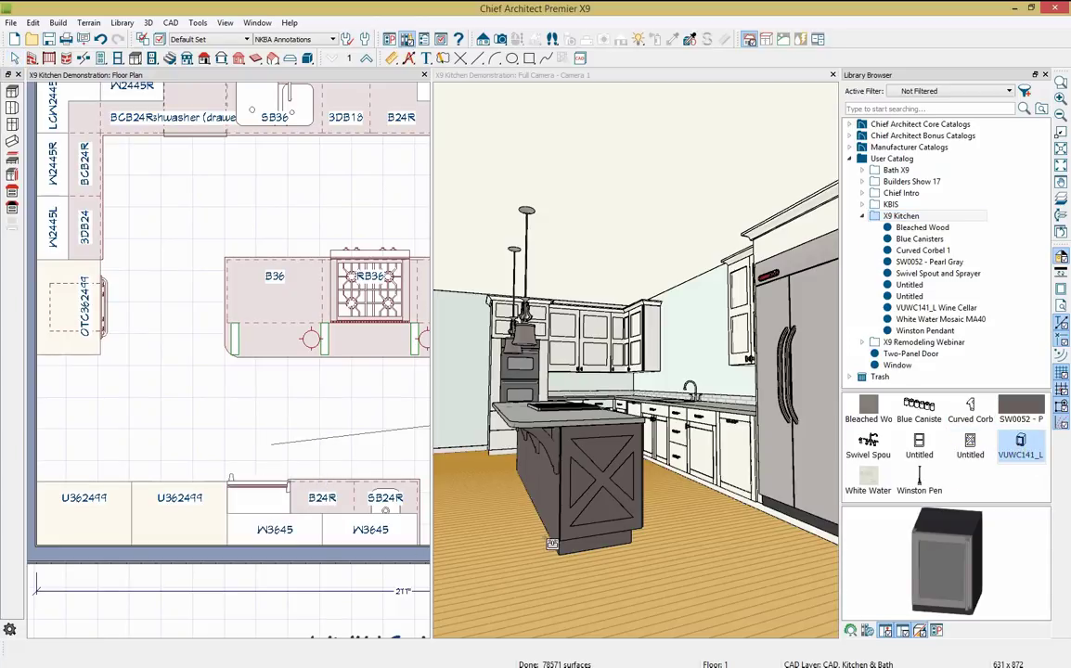
- Orbit the 3D camera to face the island and U-shaped kitchen head-on
left_click(483, 73)
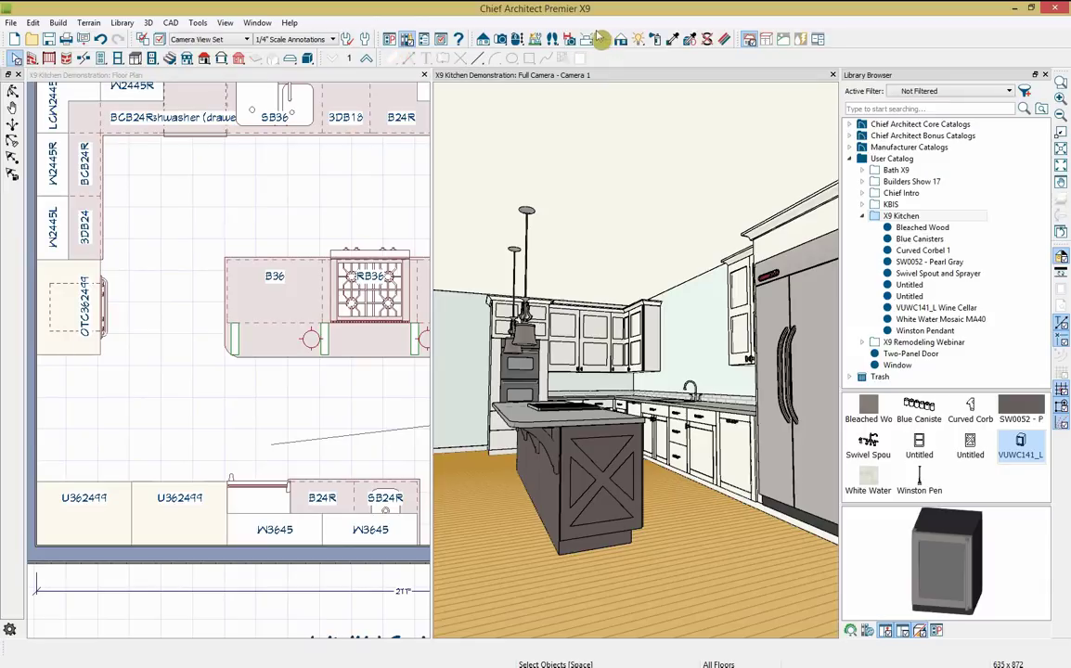
left_click(536, 39)
left_click_drag(575, 278, 575, 408)
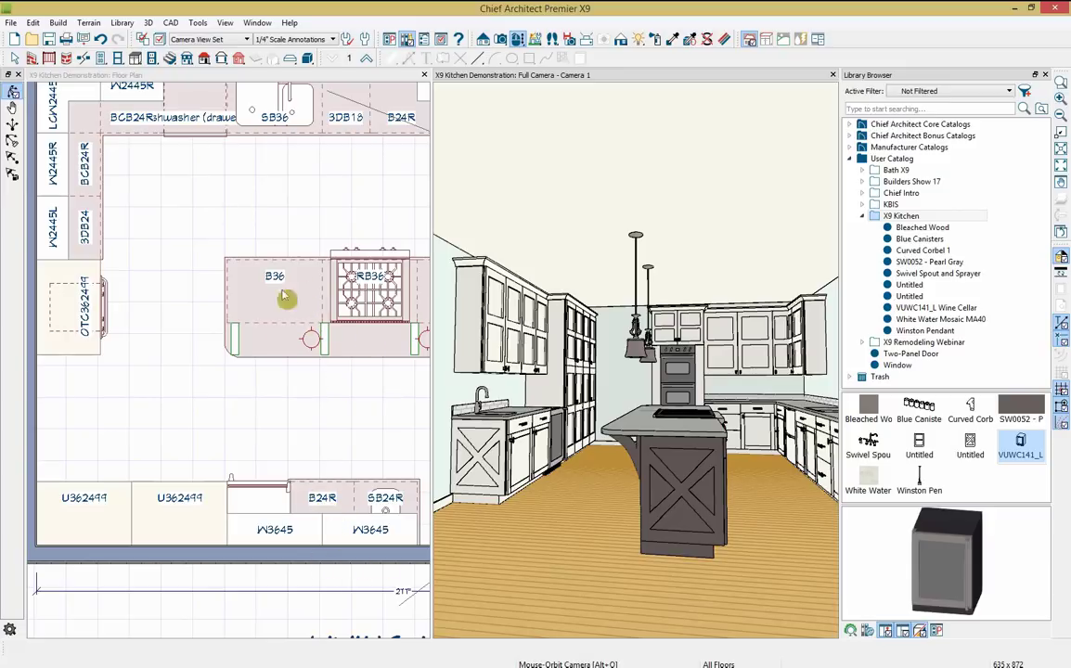
- Create a countertop over the B24R cabinet and stretch it left to 41 5/8 inches
left_click(321, 501)
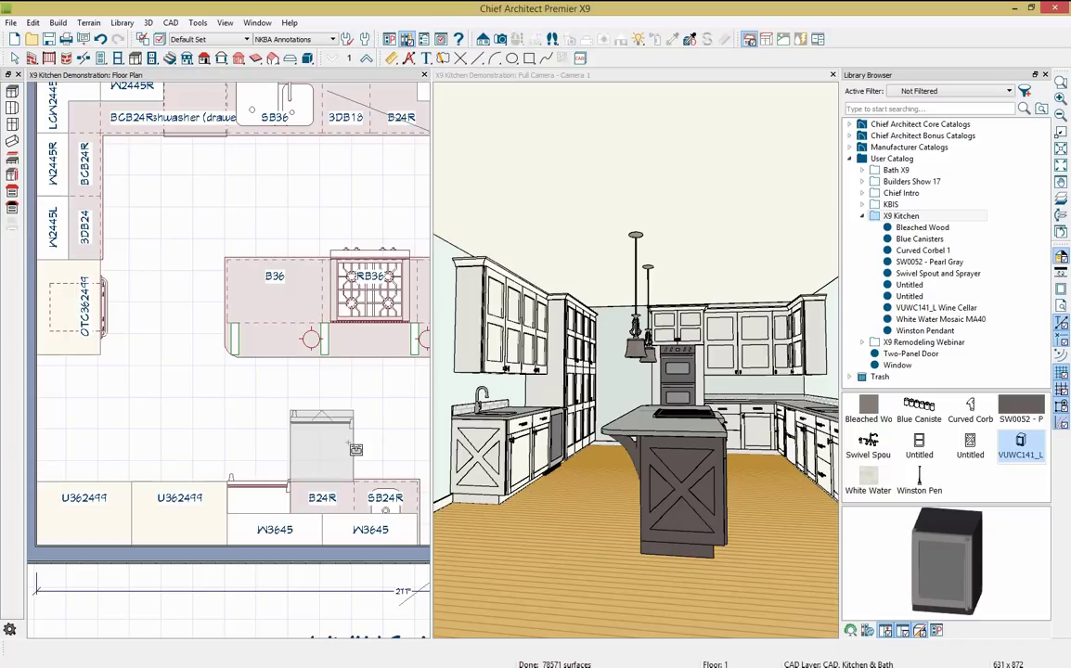
left_click(321, 501)
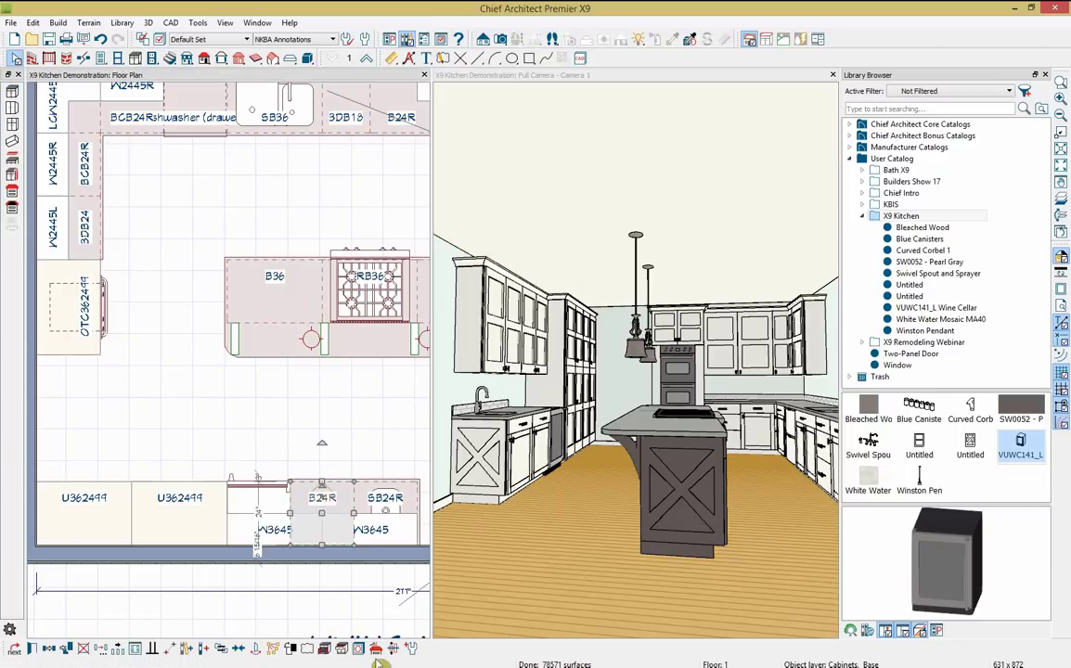
left_click(376, 649)
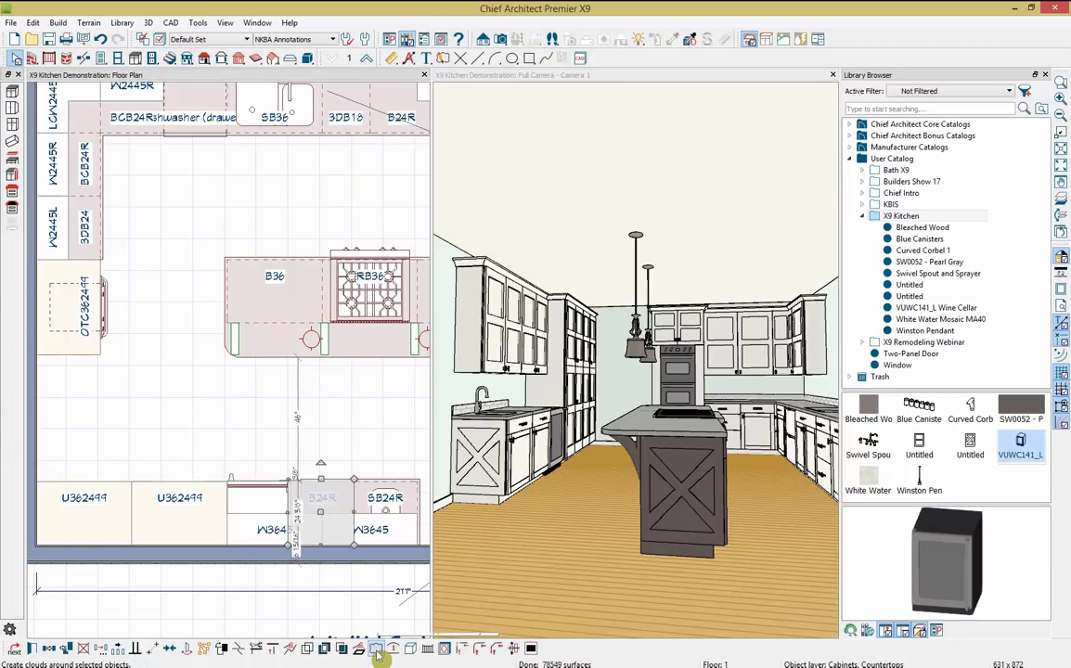
left_click_drag(290, 510, 227, 512)
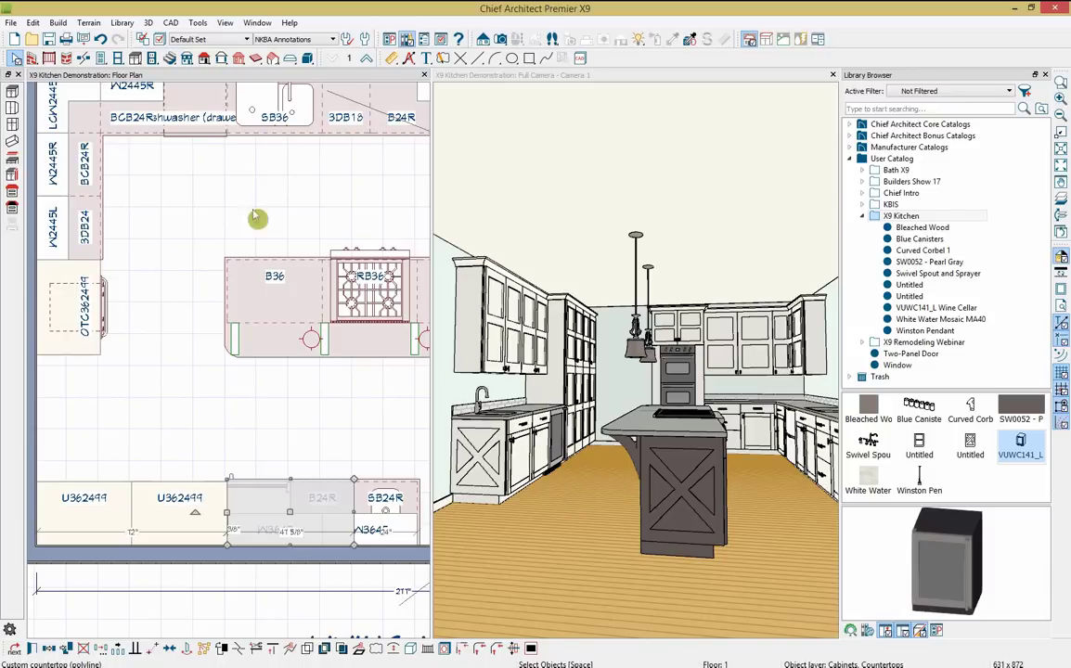
middle_click_drag(223, 163, 247, 268)
scroll(247, 269, "down", 3)
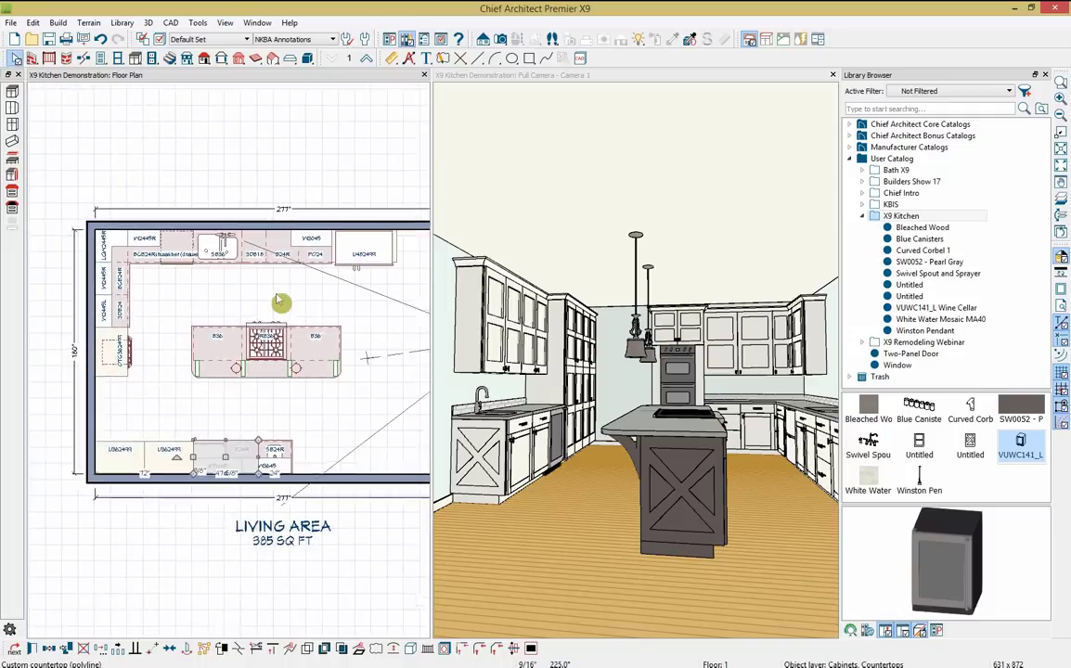
- Apply Standard rendering to the 3D camera view and open the plan's Camera/Elevation flyout
left_click(501, 40)
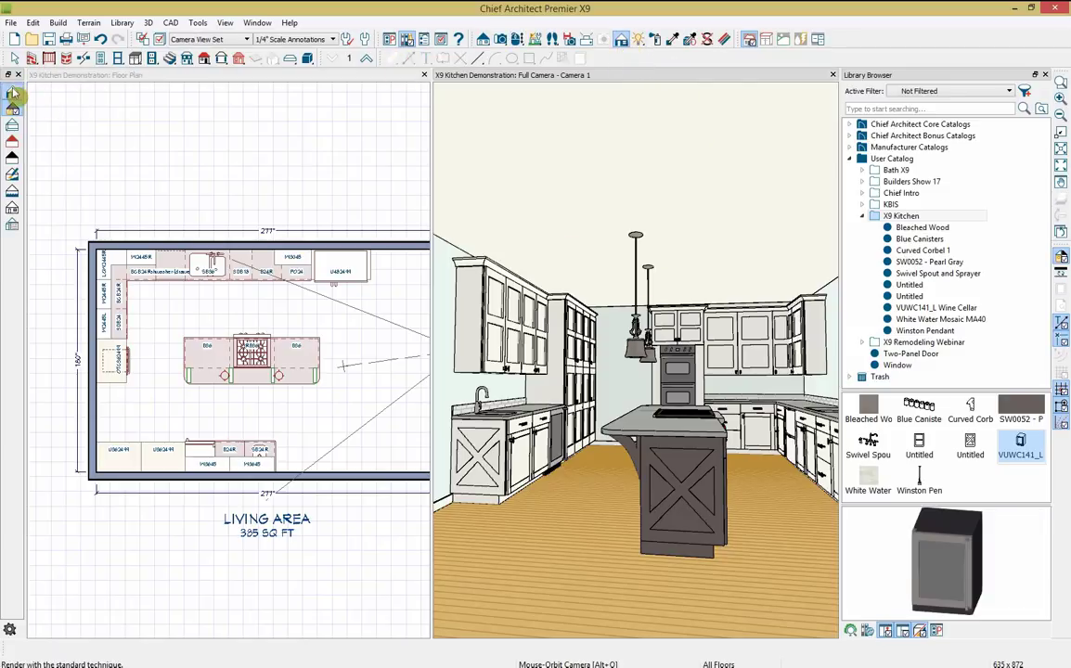
left_click(621, 39)
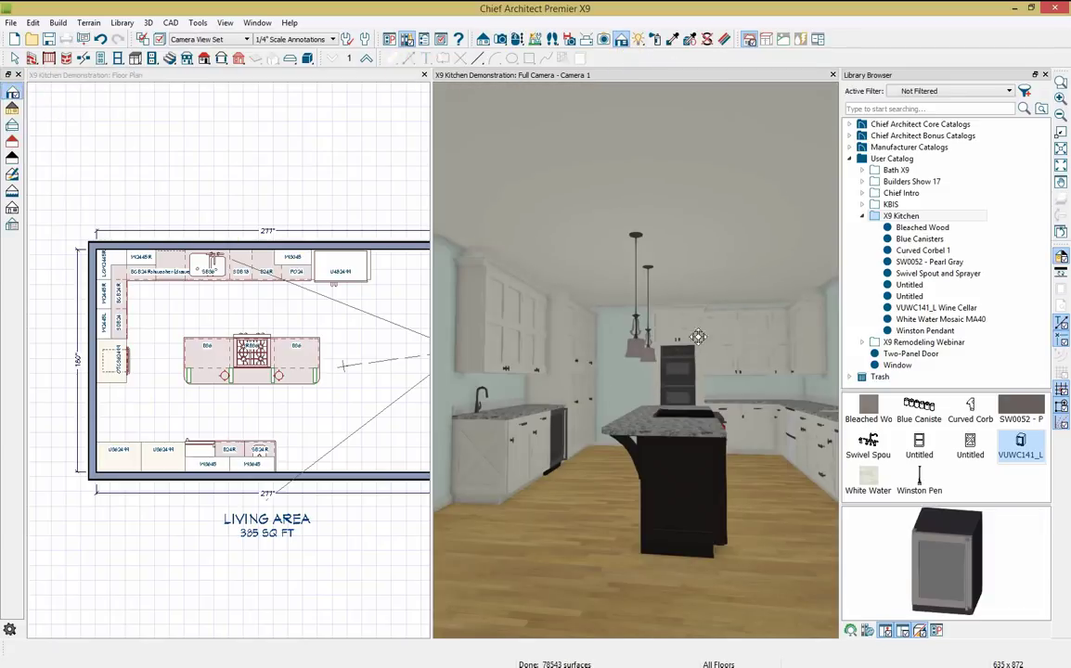
left_click(484, 39)
left_click(243, 84)
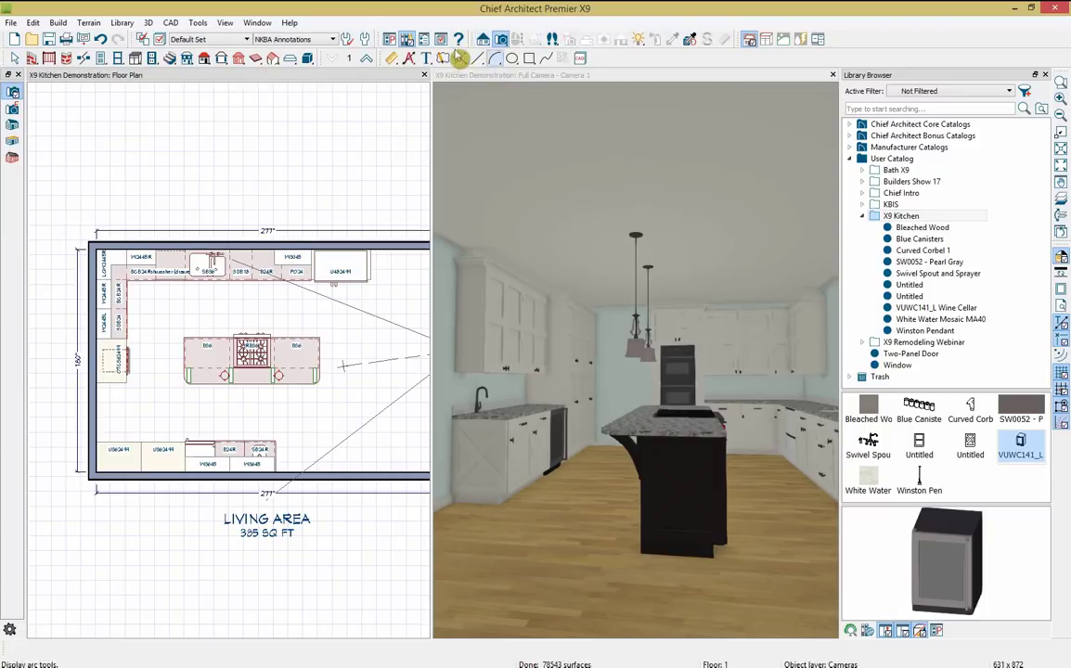
left_click(13, 91)
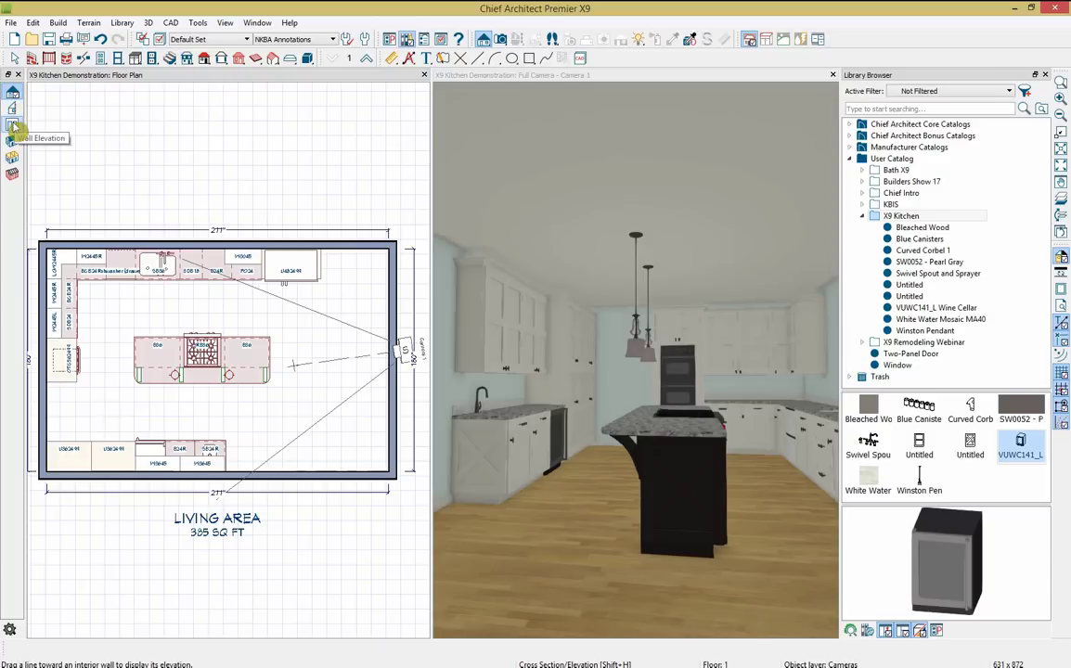
- Create Wall Elevation 1 looking at the sink wall and show it in its own docked tab
left_click(13, 126)
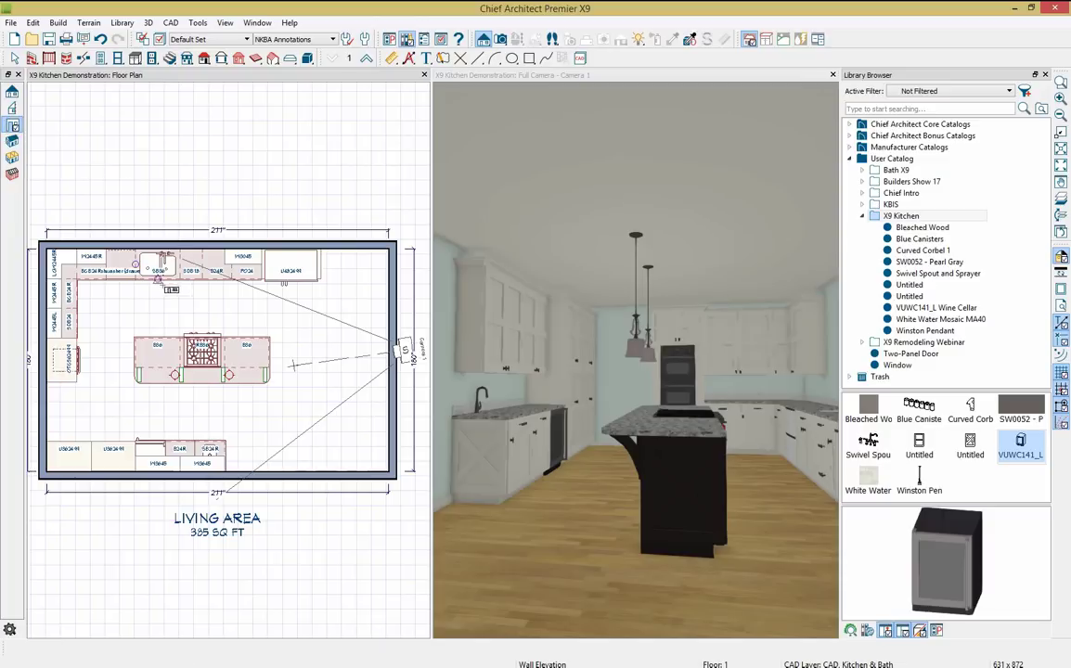
left_click_drag(176, 295, 183, 253)
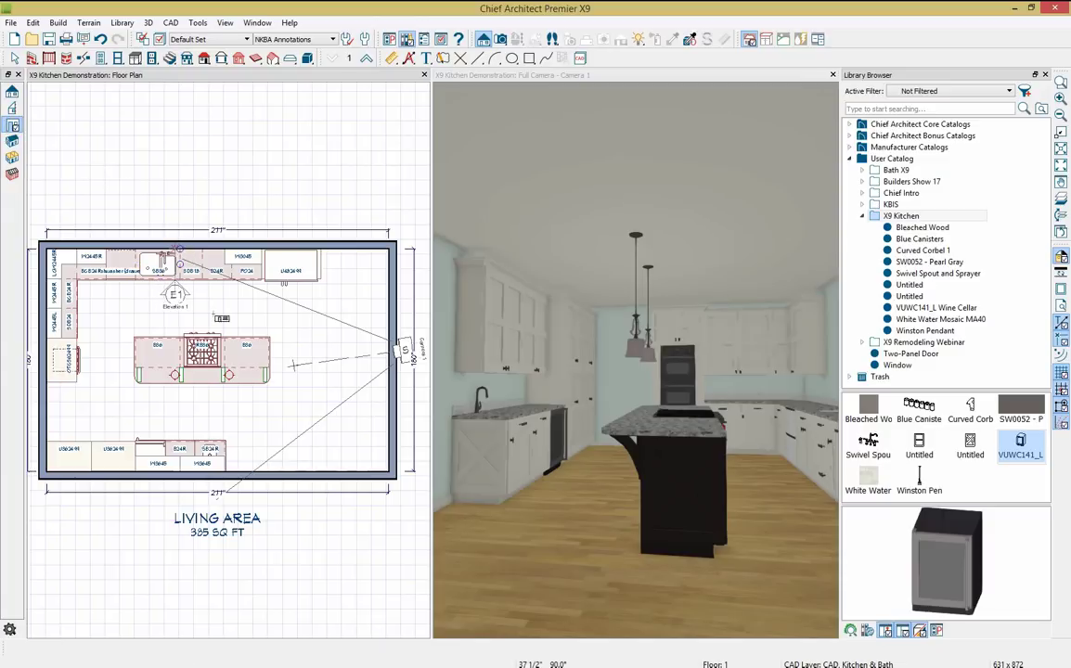
left_click_drag(522, 104, 347, 234)
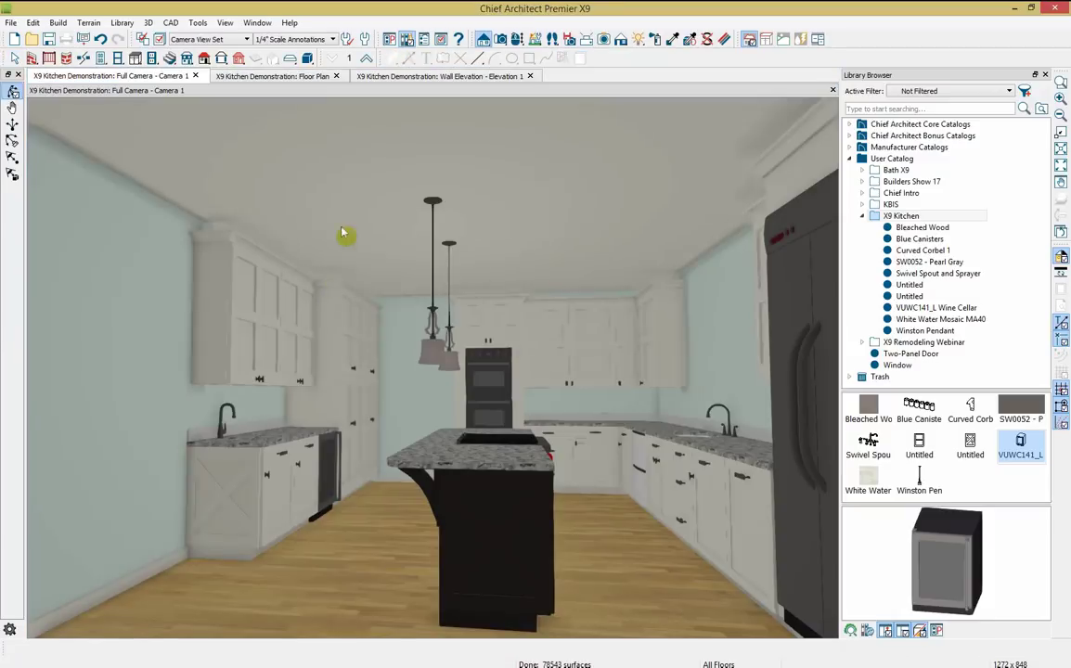
left_click(434, 76)
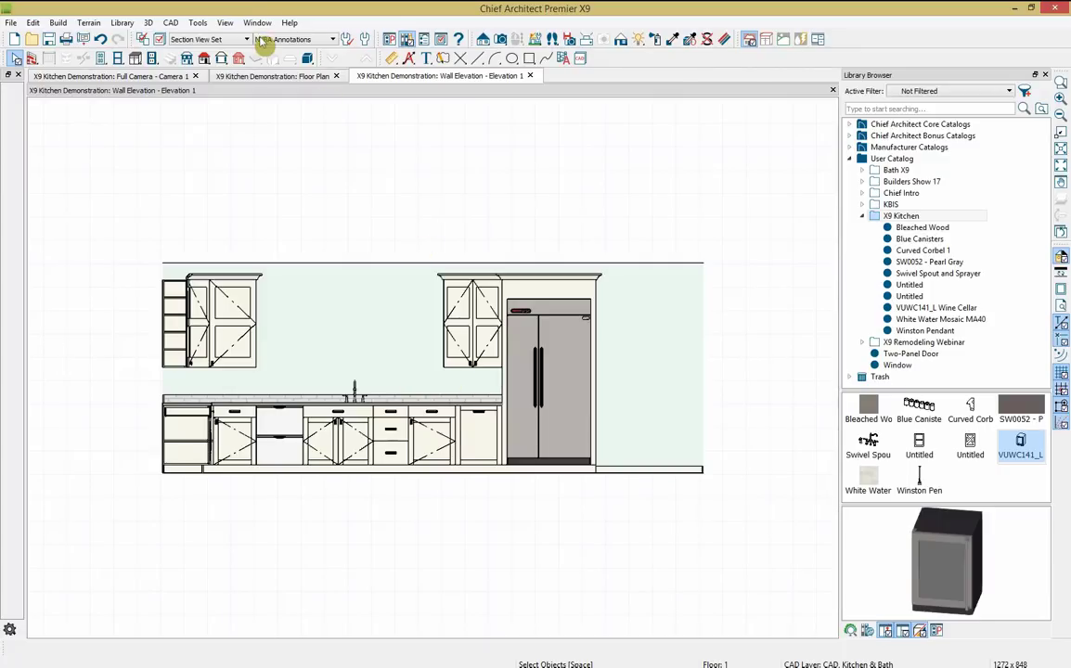
- Place a double-hung window on the sink wall above the sink
left_click(117, 57)
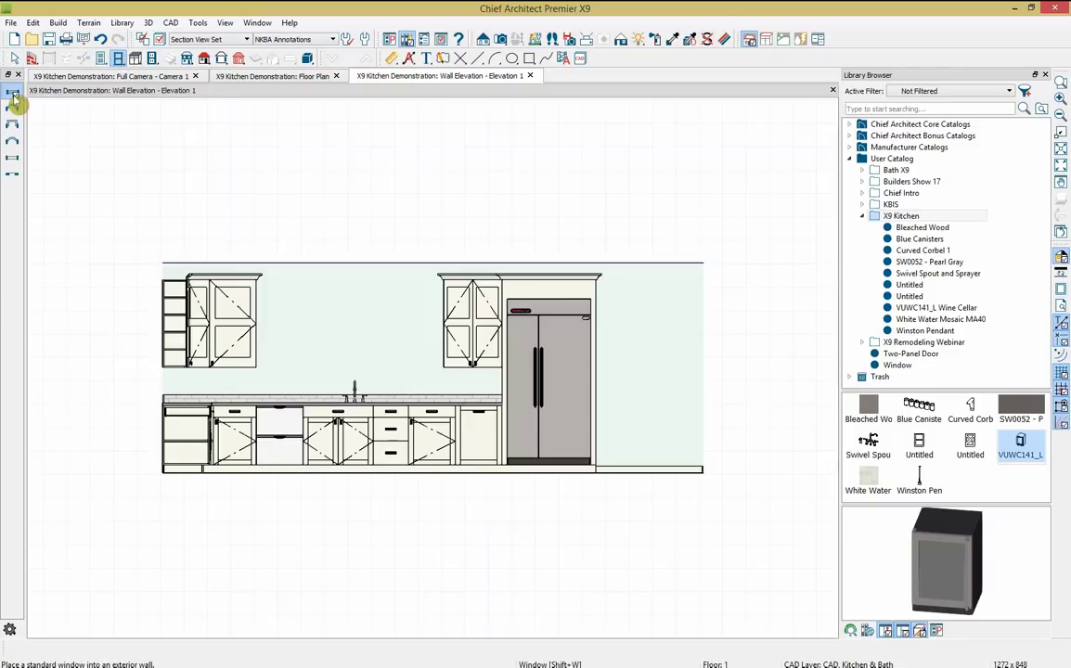
scroll(343, 367, "up", 1)
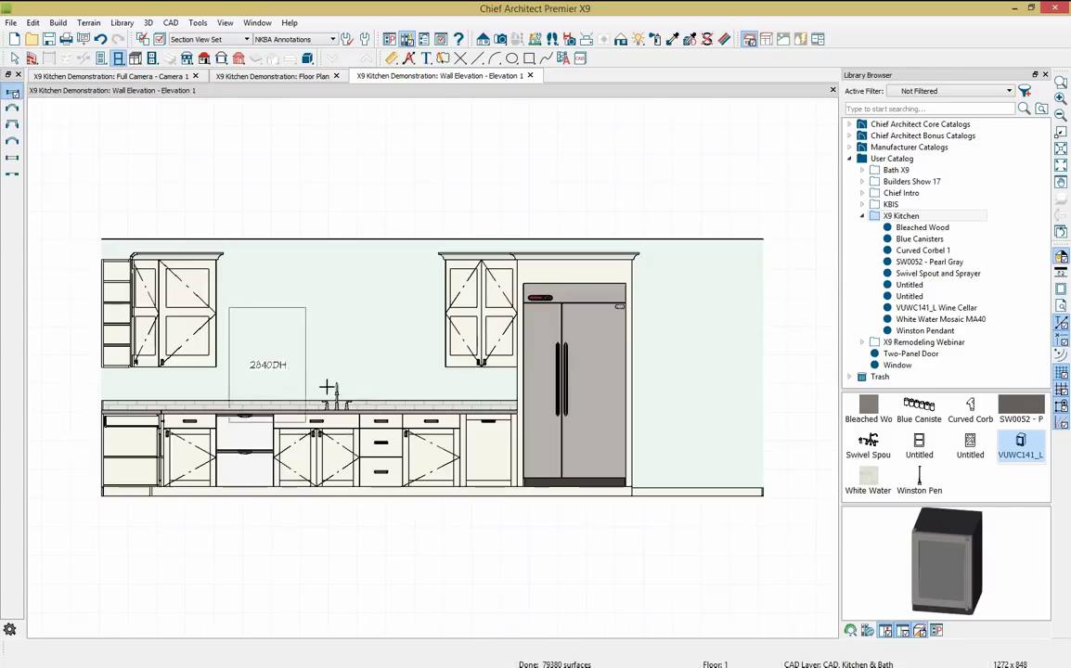
left_click(331, 388)
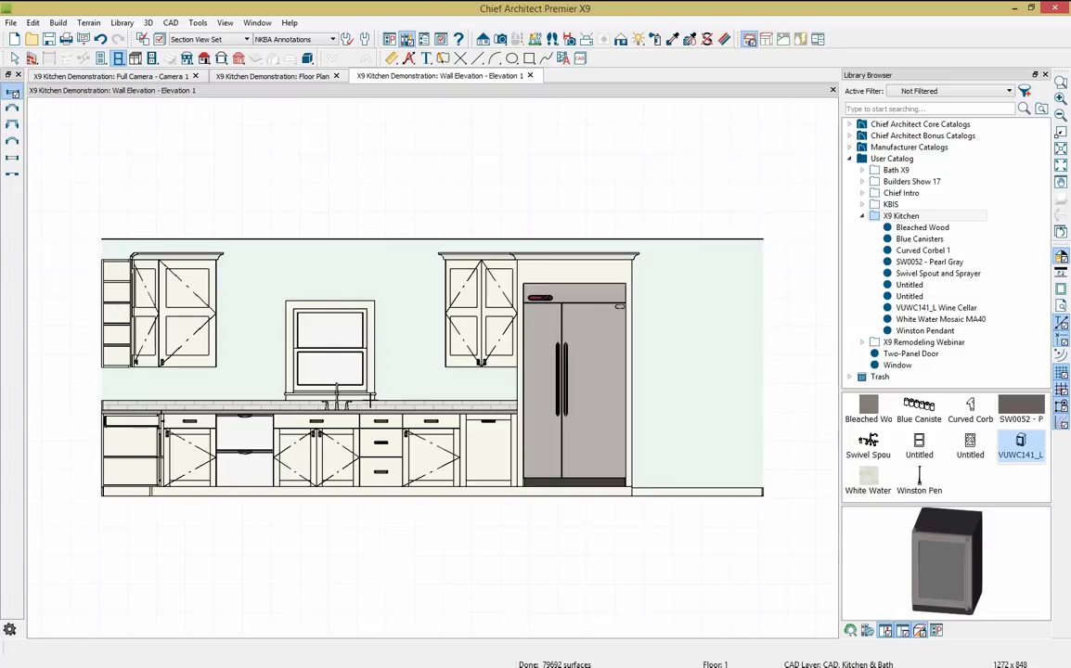
key("space")
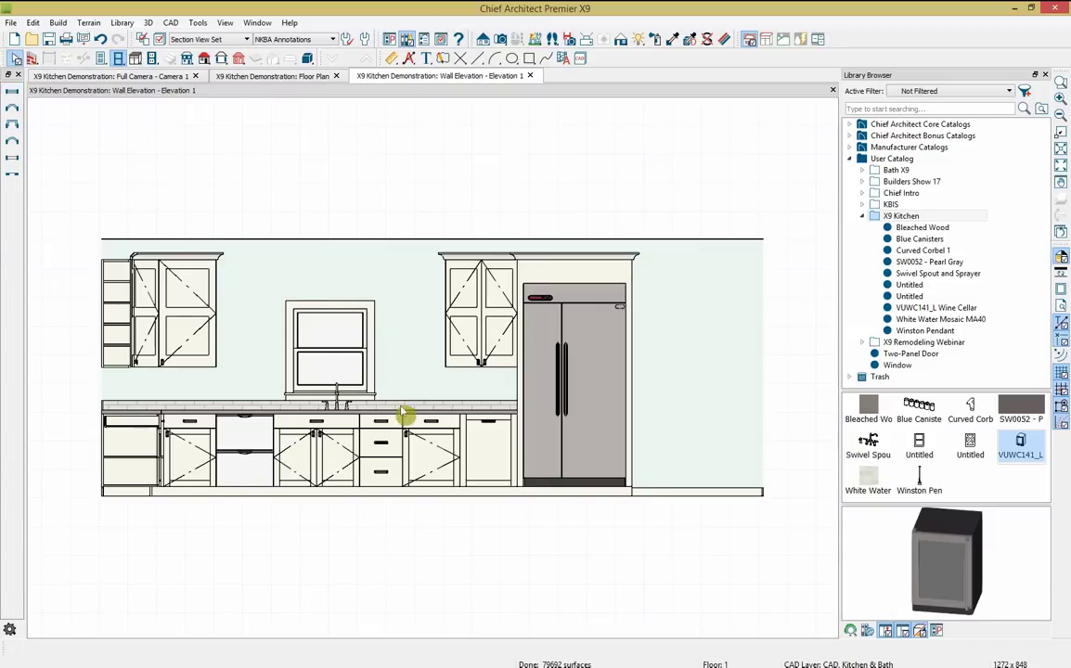
- Resize the sink window to 27 inches wide by 54 inches tall
left_click(315, 390)
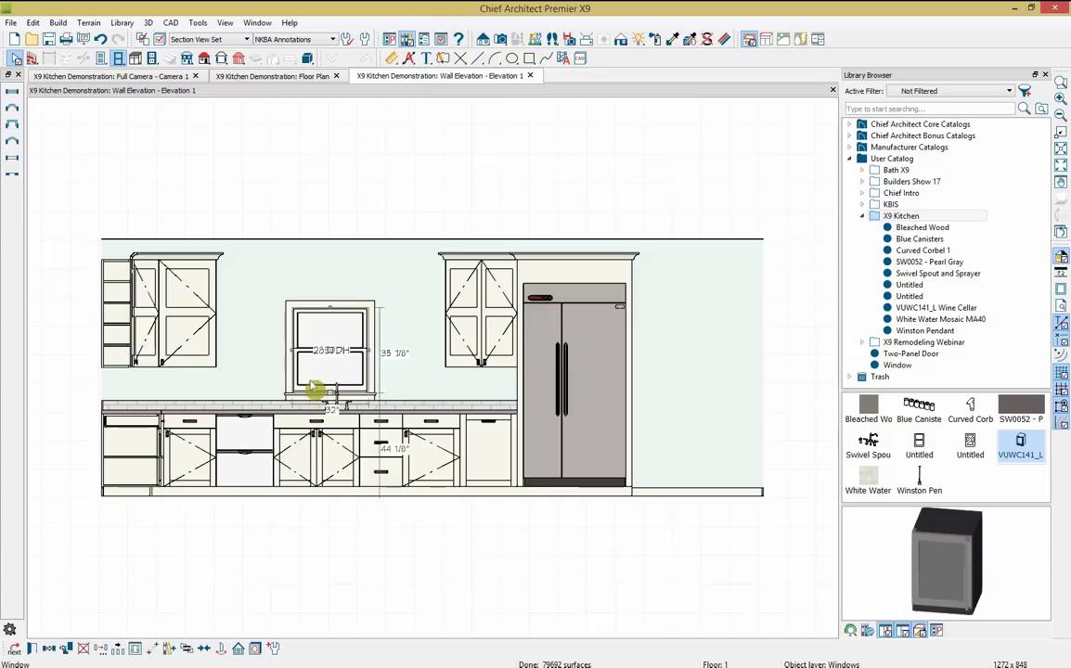
left_click_drag(330, 313, 327, 262)
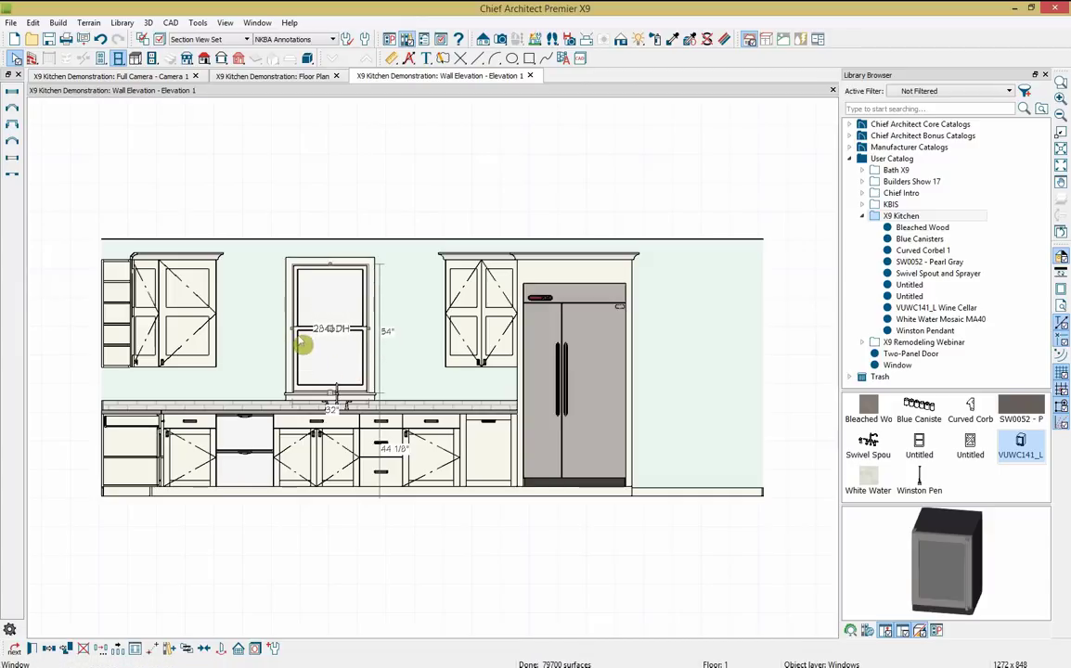
mouse_move(291, 329)
left_mouse_down()
mouse_move(269, 328)
mouse_move(297, 328)
left_mouse_up()
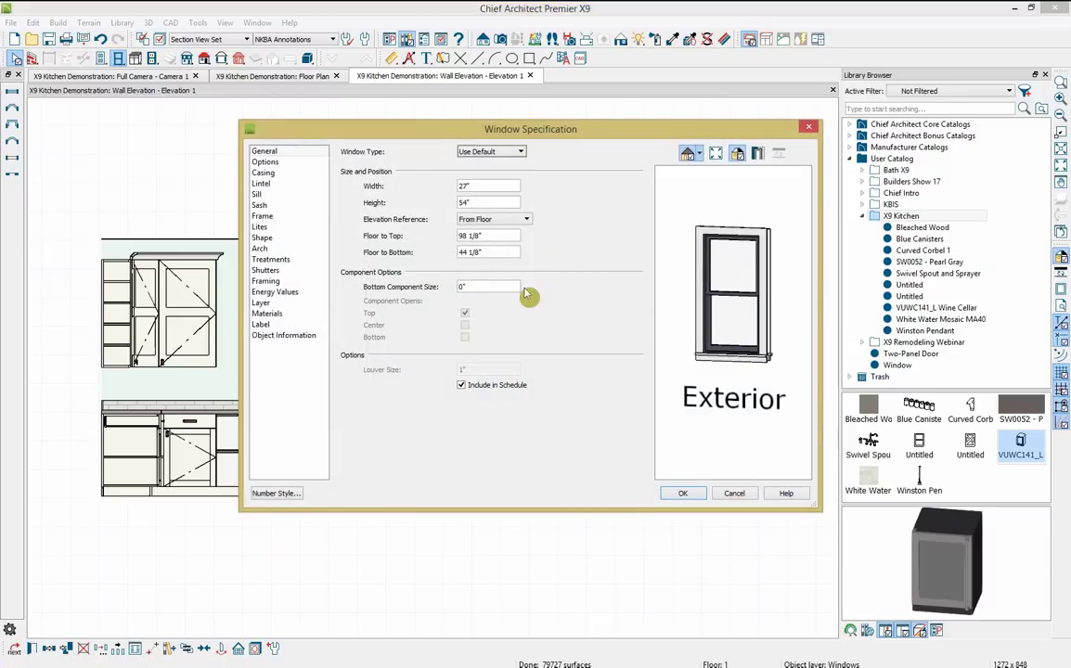
- Give the sink window 2 lites across and 2 lites vertical in Window Specification
left_click(280, 229)
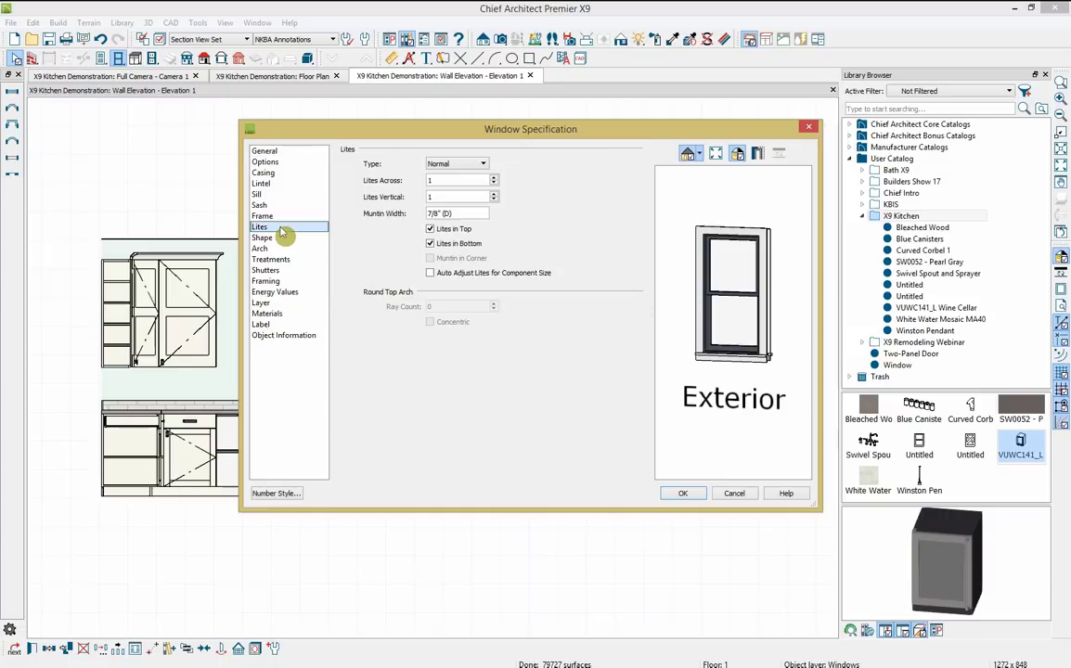
left_click(494, 177)
left_click(494, 193)
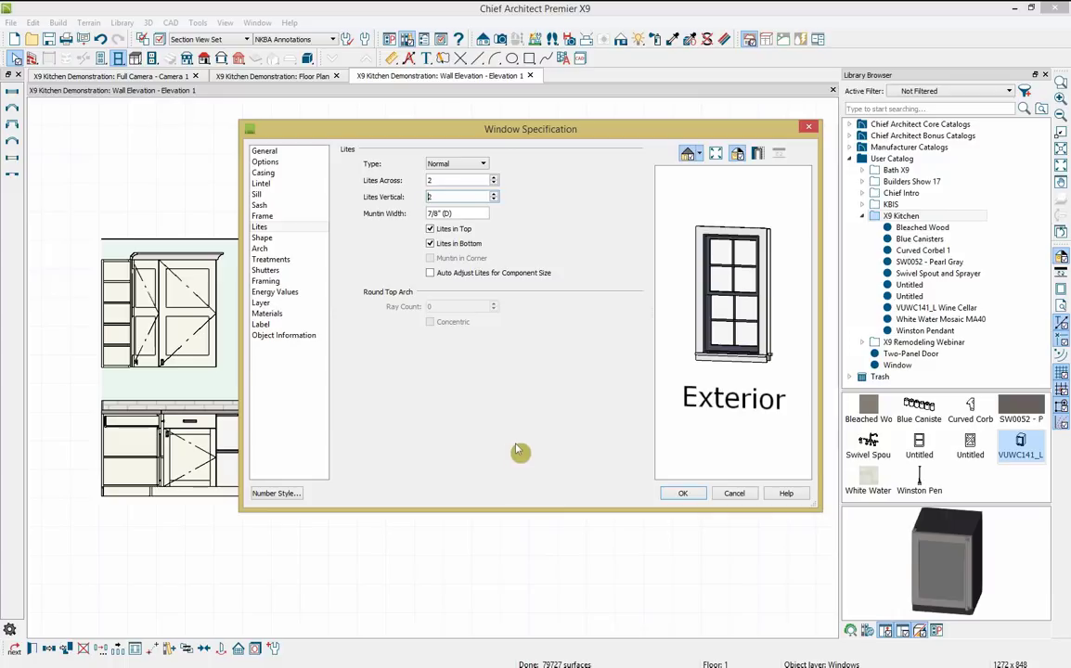
left_click(684, 494)
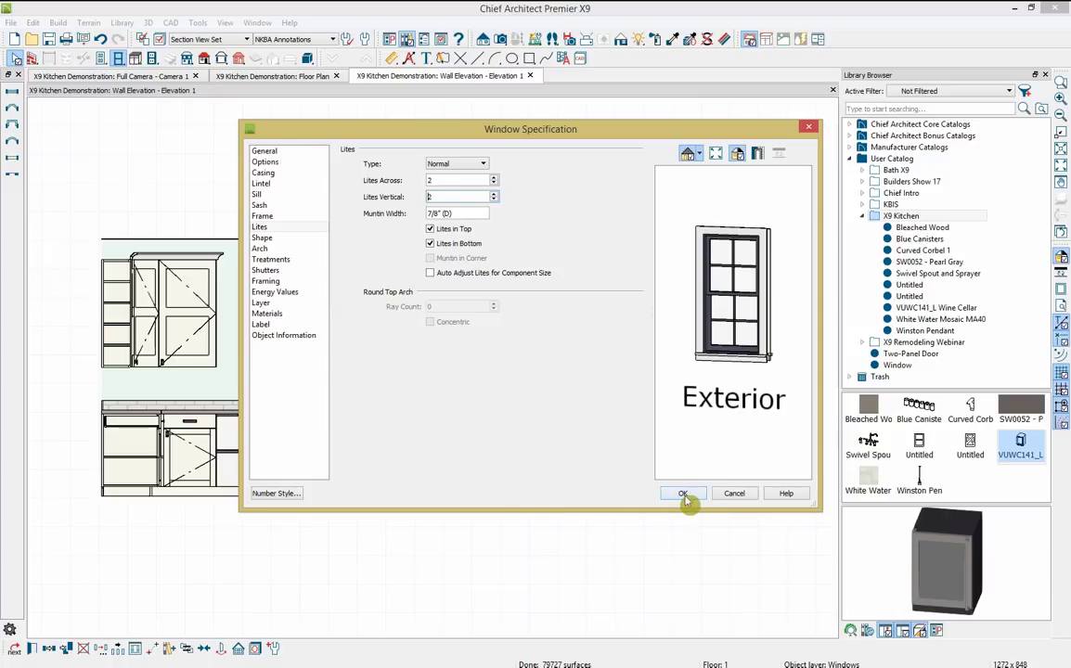
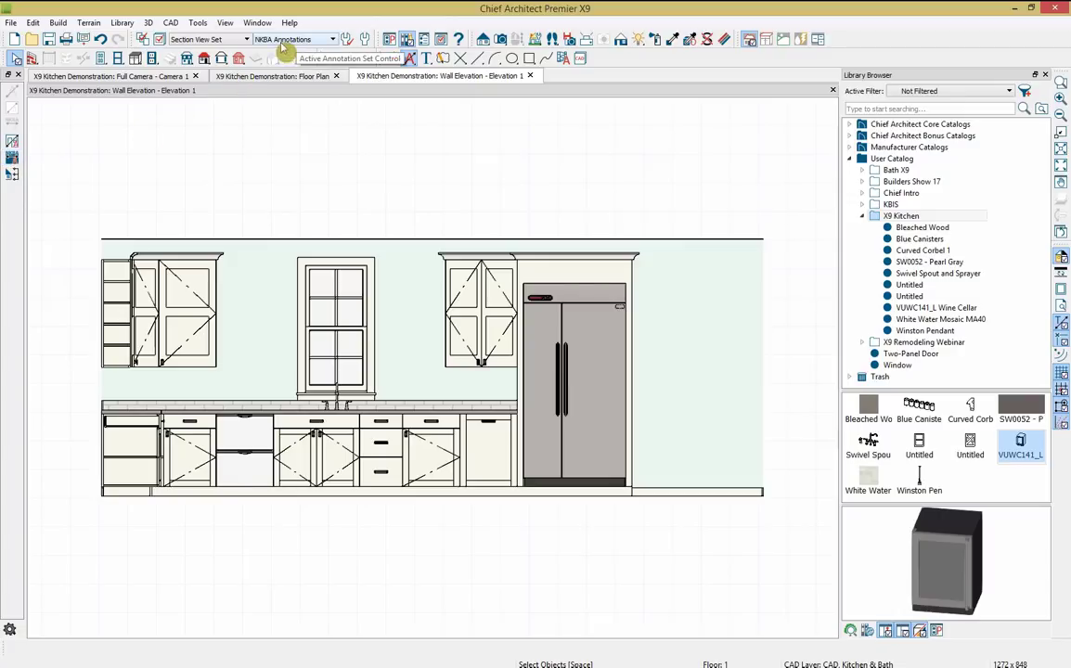
- Auto-dimension the elevation with NKBA dimensions and change the window's 34 1/16" offset to 32"
left_click(12, 140)
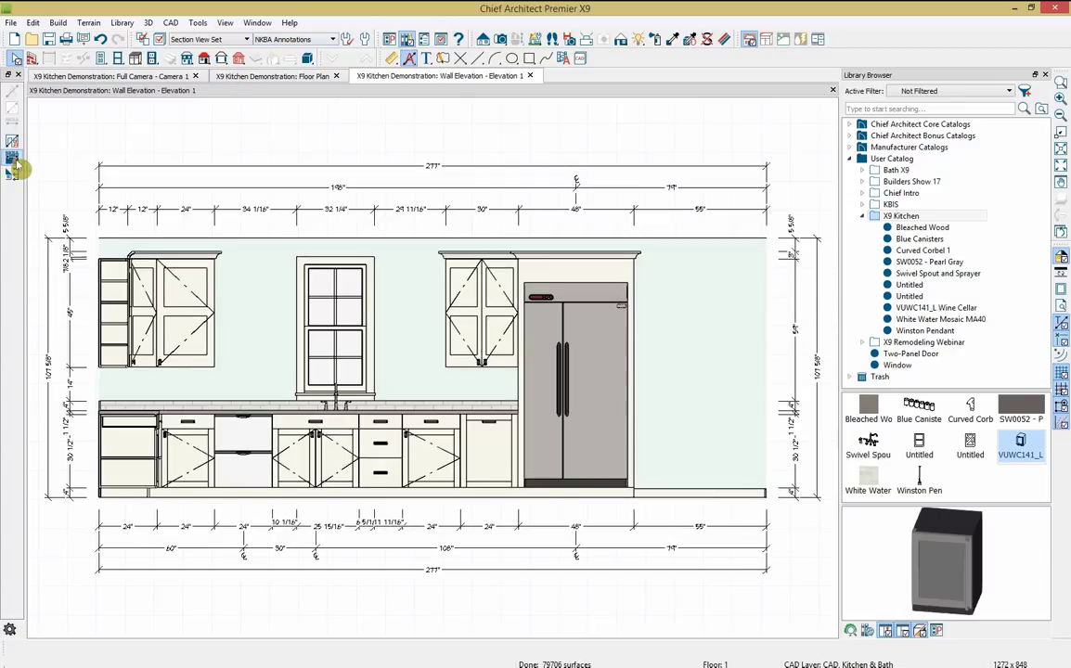
middle_click_drag(612, 340, 605, 337)
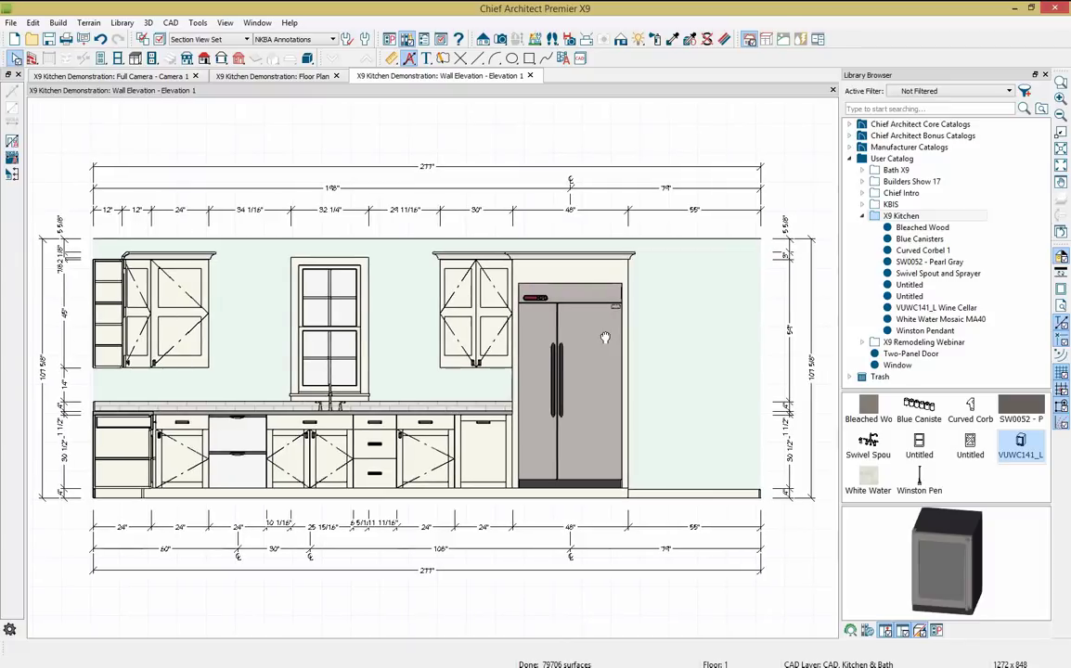
left_click(349, 334)
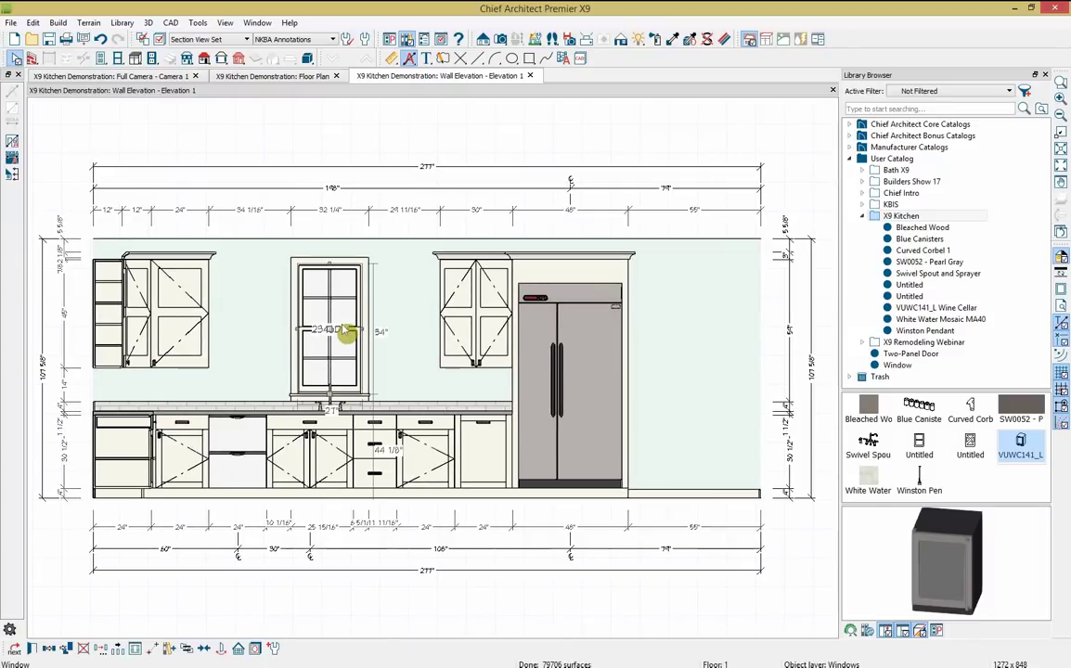
left_click(246, 213)
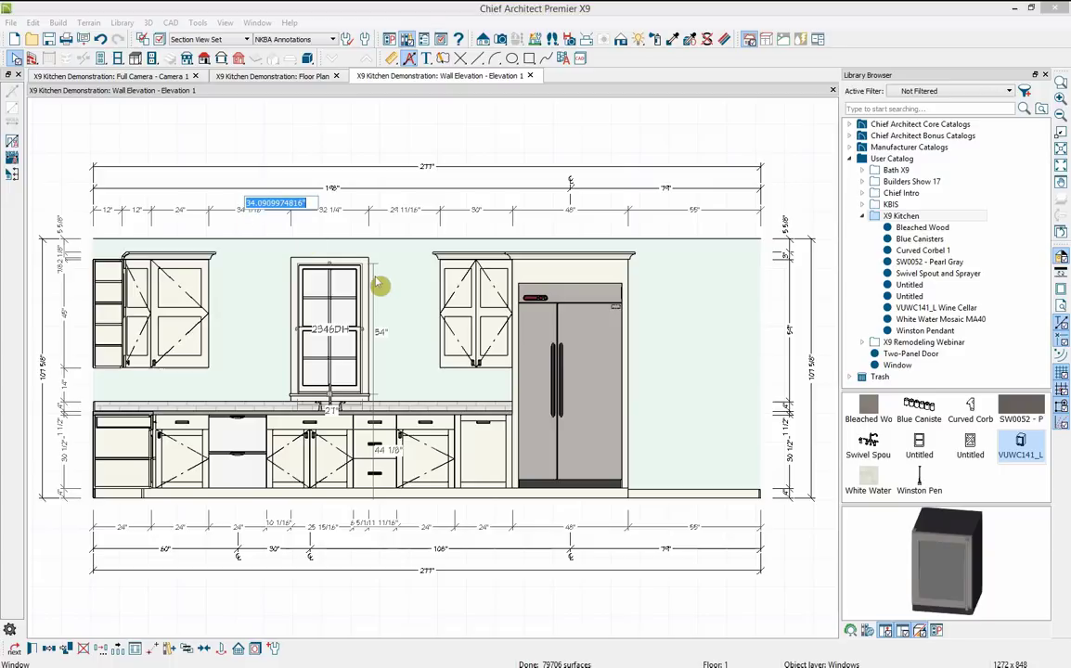
type("32")
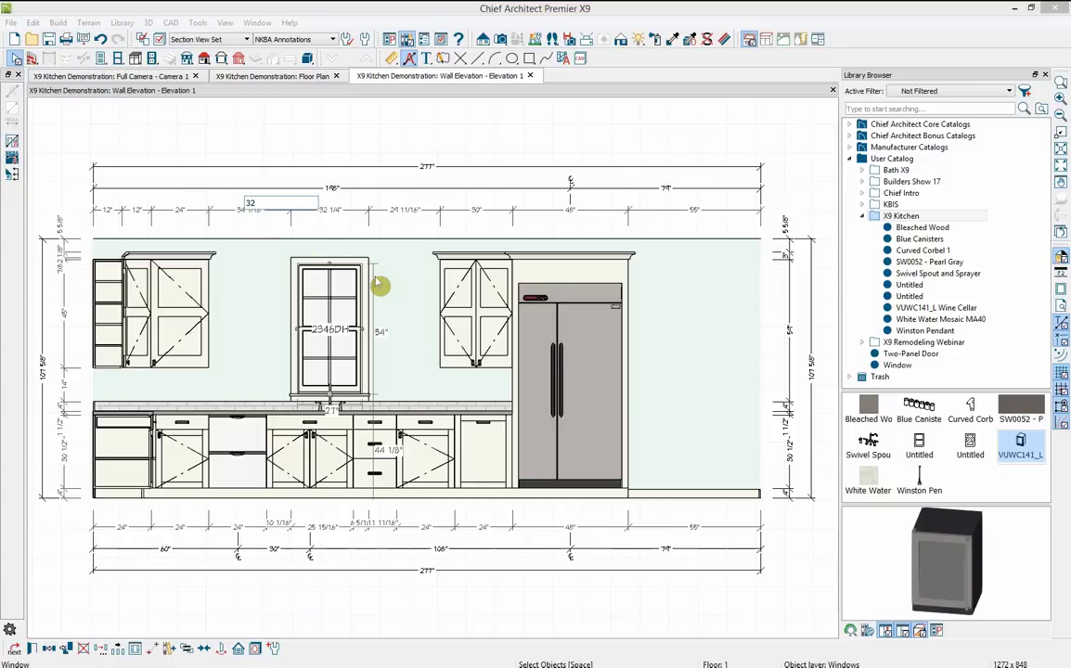
key("Return")
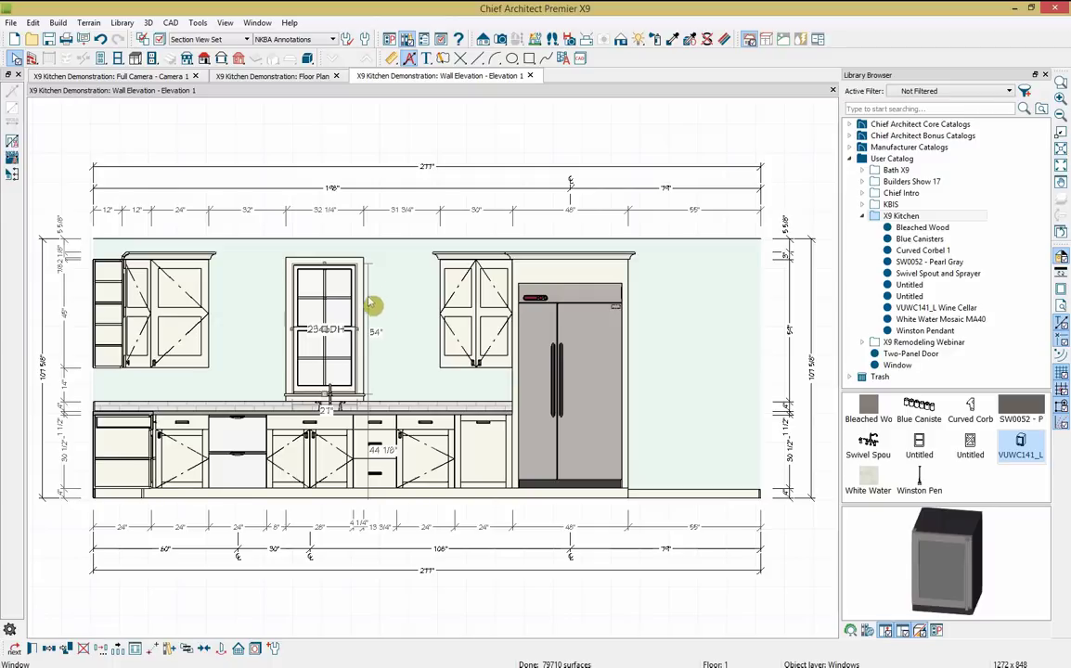
- Paste two copies of the sink window, one to its right and one to its left
left_click(56, 652)
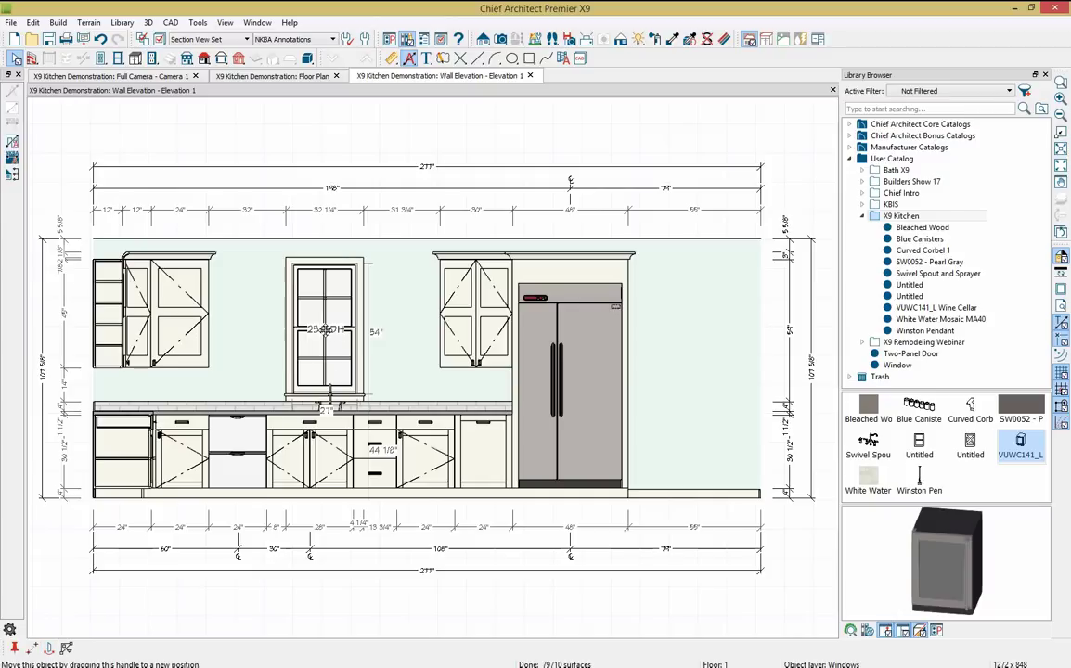
left_click_drag(328, 329, 408, 329)
left_click_drag(406, 433, 390, 437)
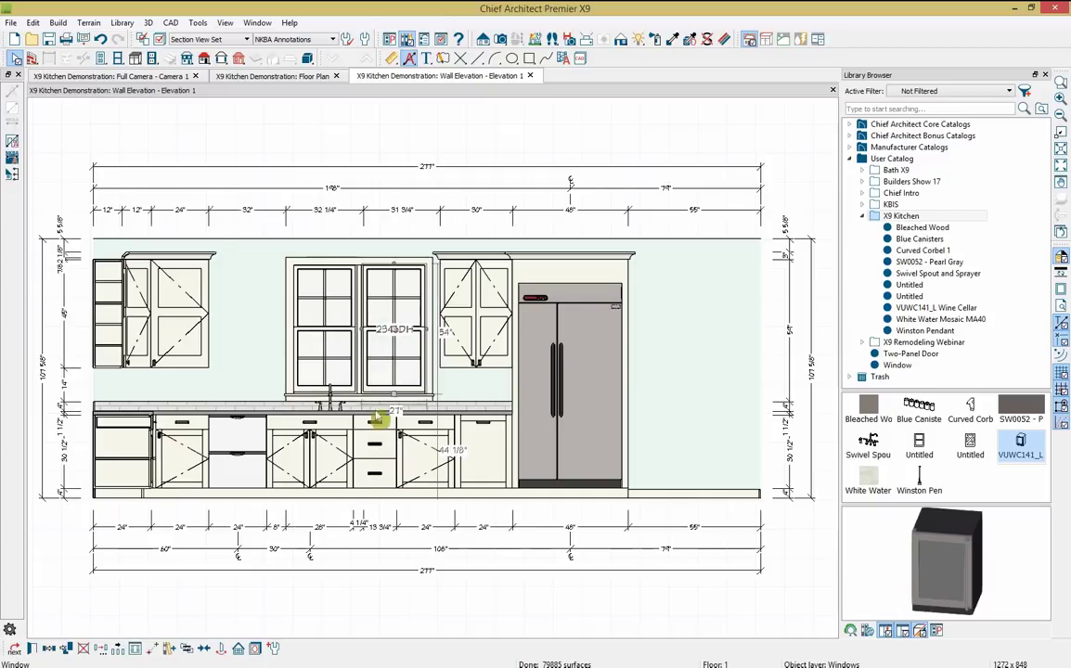
key("Escape")
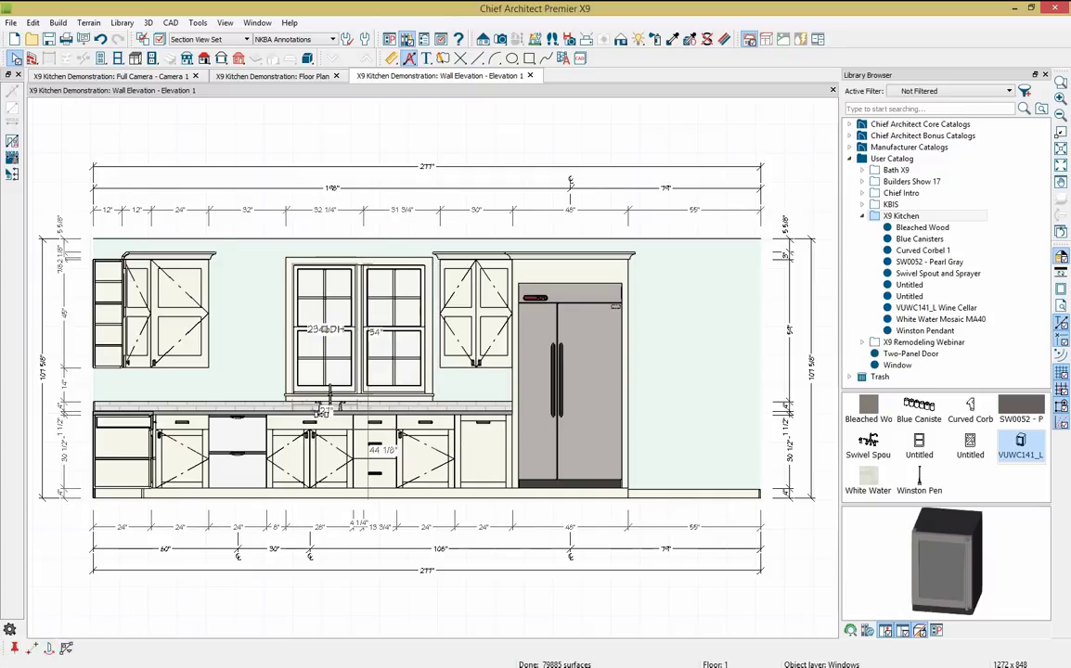
left_click_drag(337, 337, 235, 325)
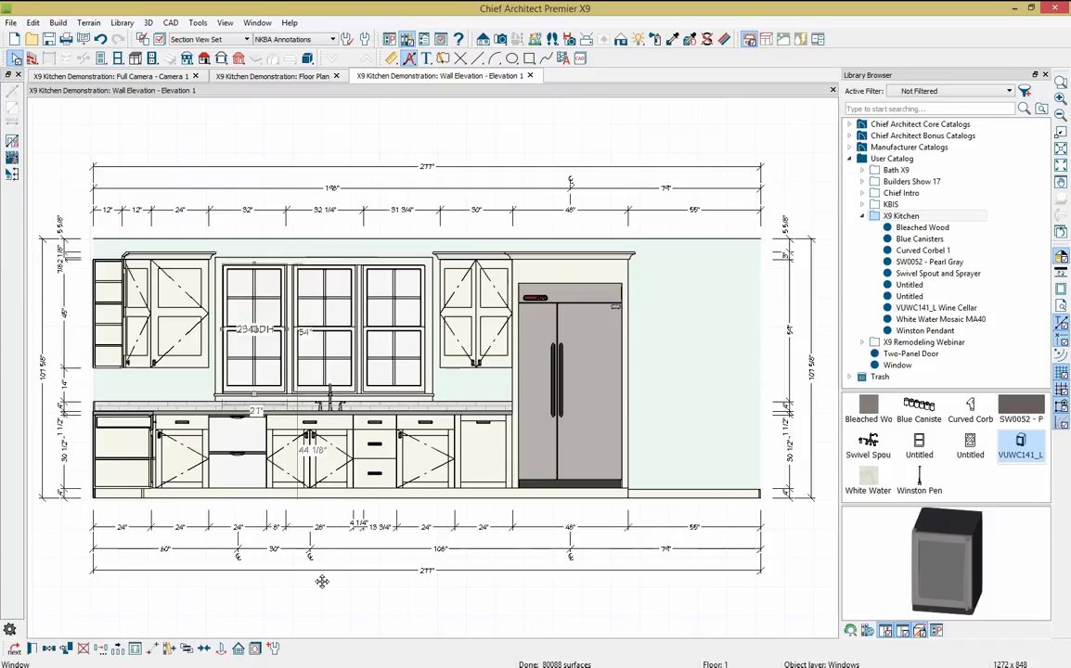
- Change the sink windows to Fixed Glass with 2 lites across and 4 lites vertical
double_click(327, 363)
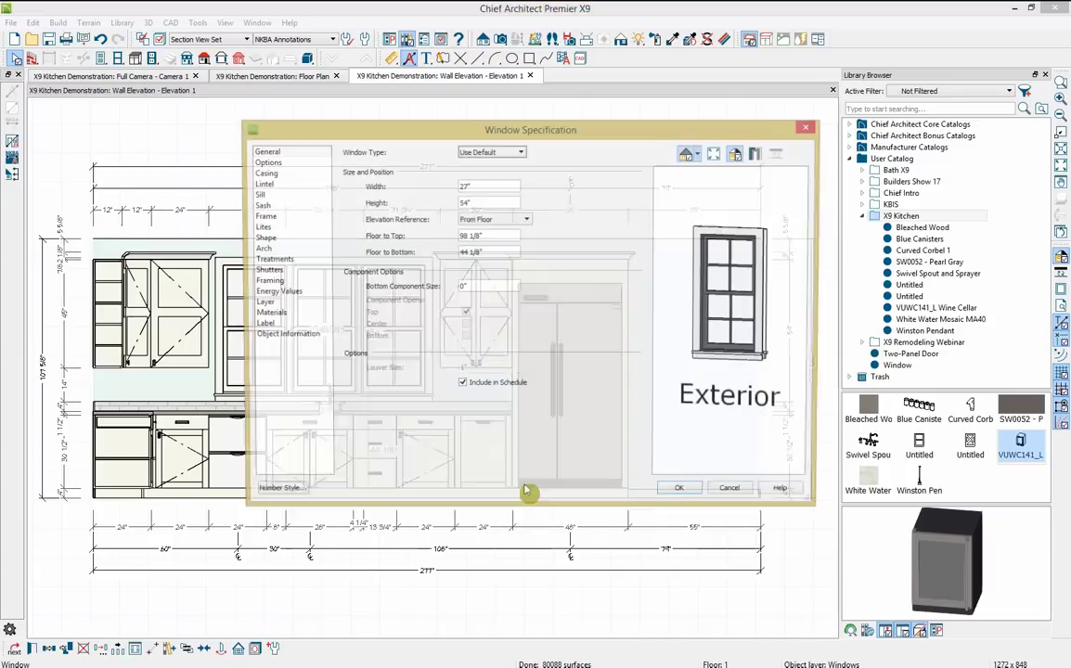
left_click(487, 151)
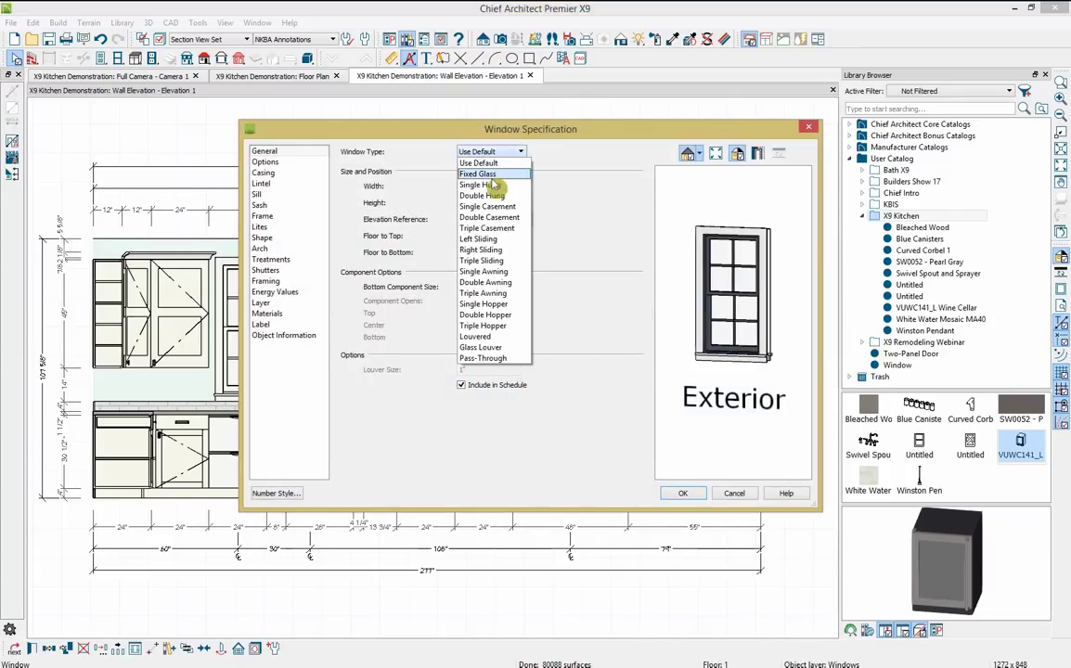
left_click(480, 174)
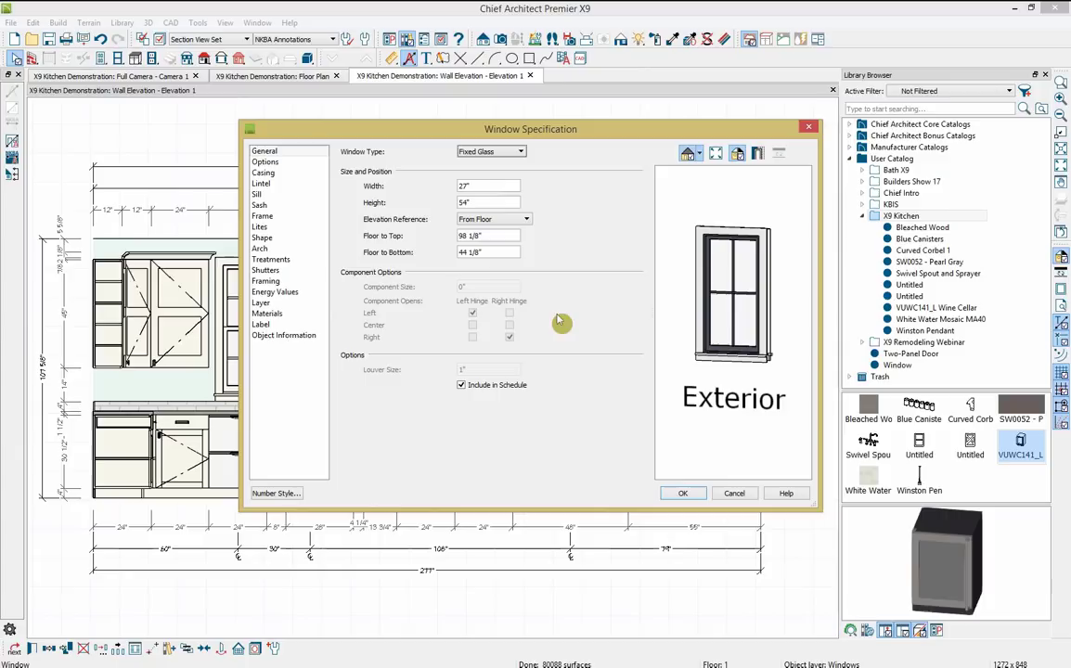
left_click(292, 229)
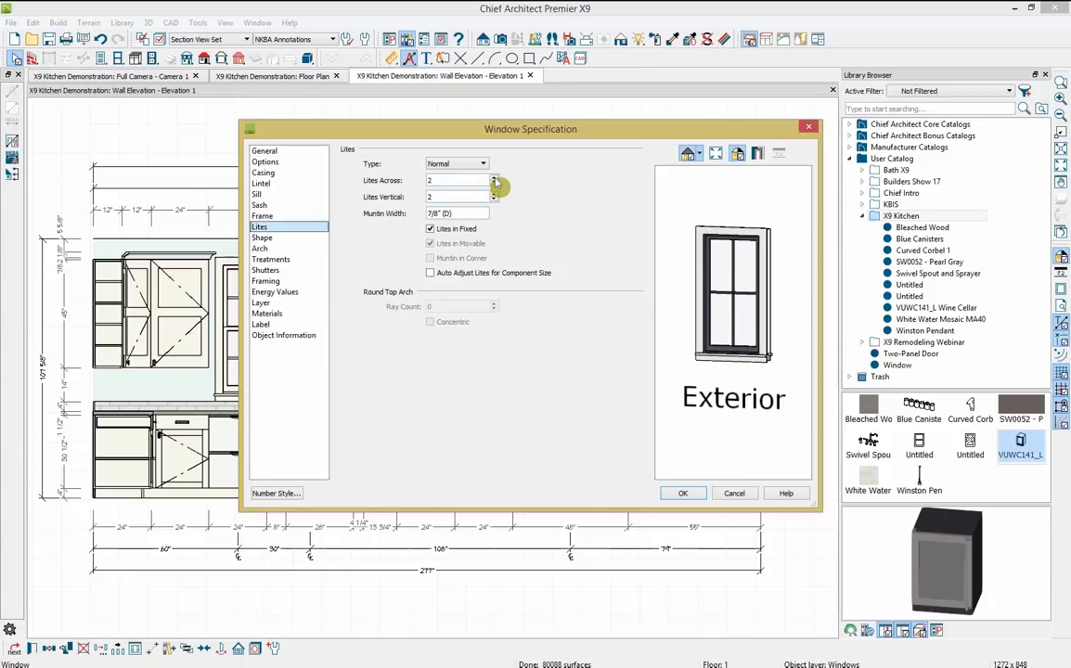
left_click(494, 181)
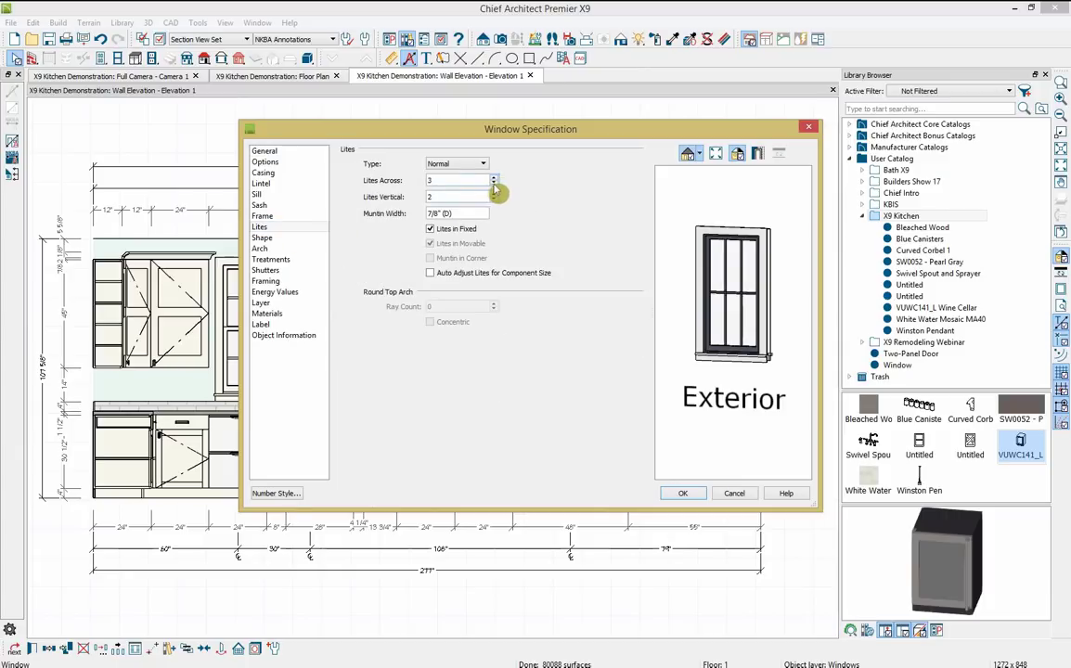
left_click(494, 184)
left_click(494, 194)
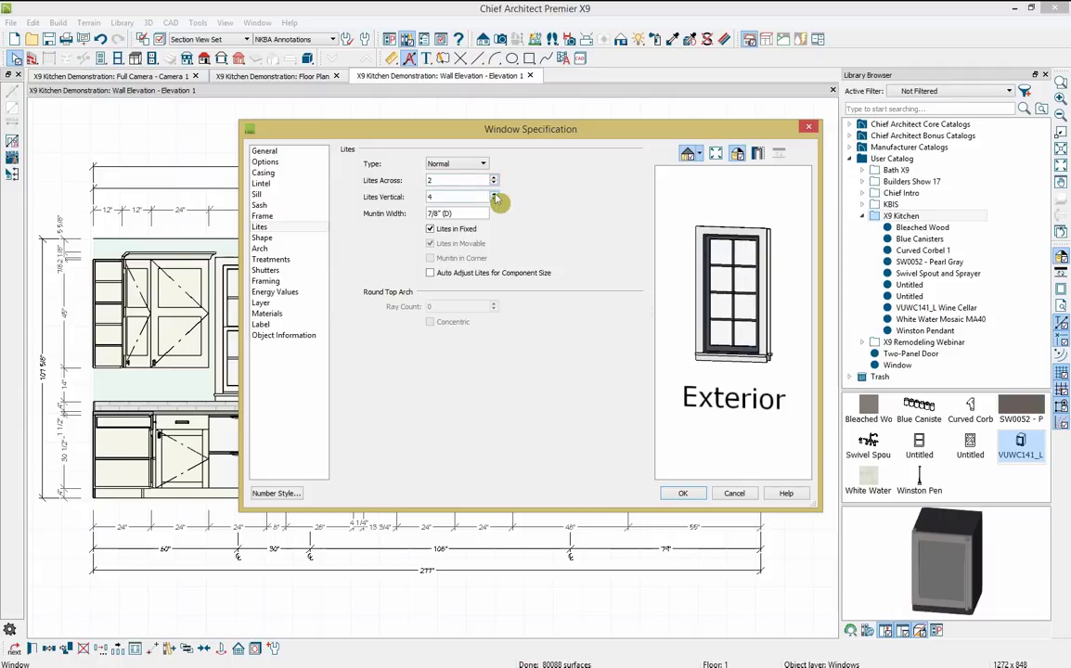
left_click(684, 494)
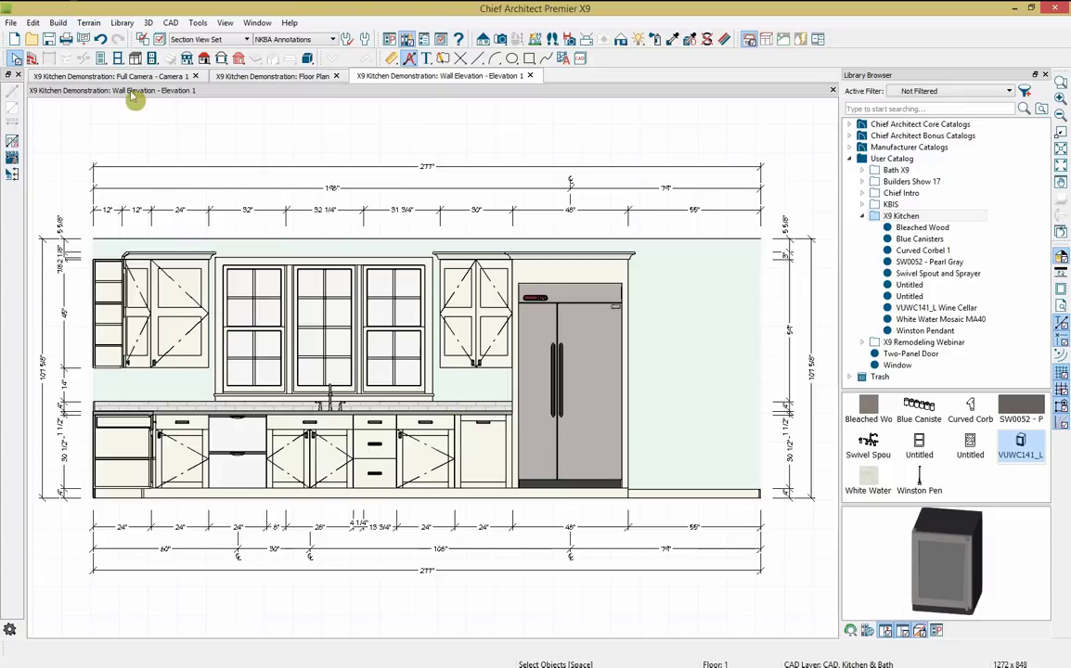
- Place a custom backsplash on the wall behind the countertop
left_click(137, 58)
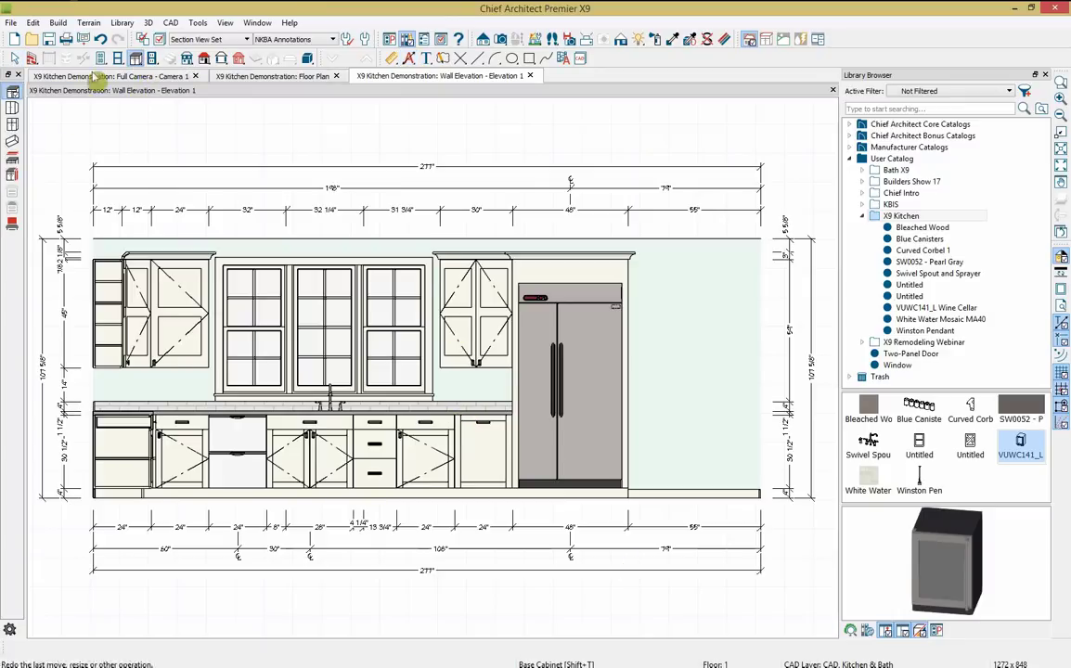
left_click(13, 228)
left_click_drag(105, 401, 275, 246)
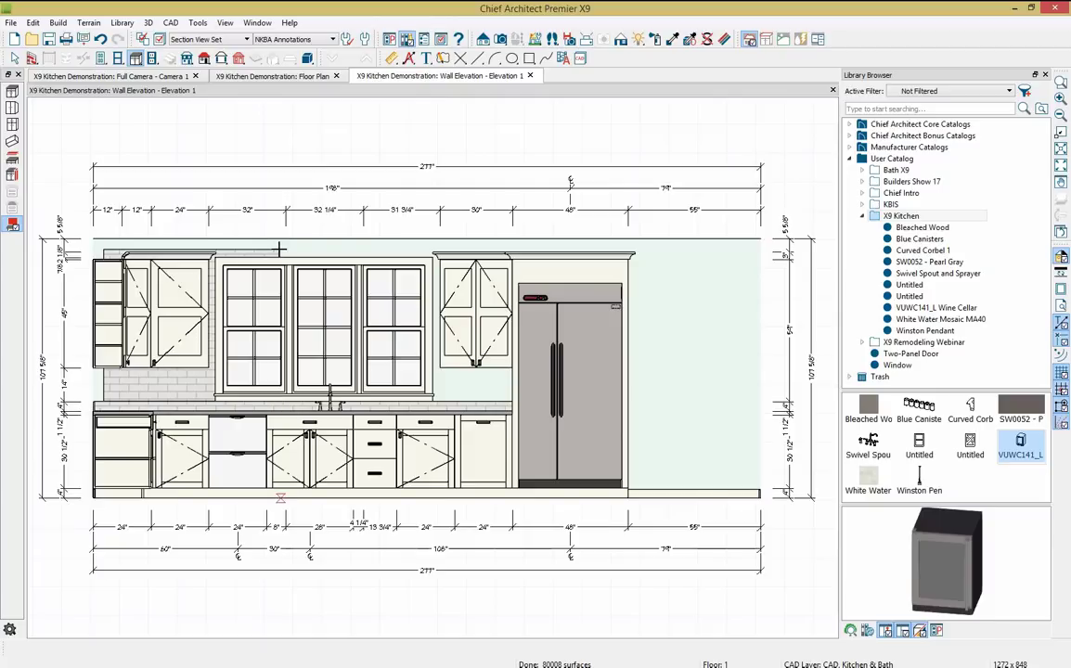
left_click(100, 39)
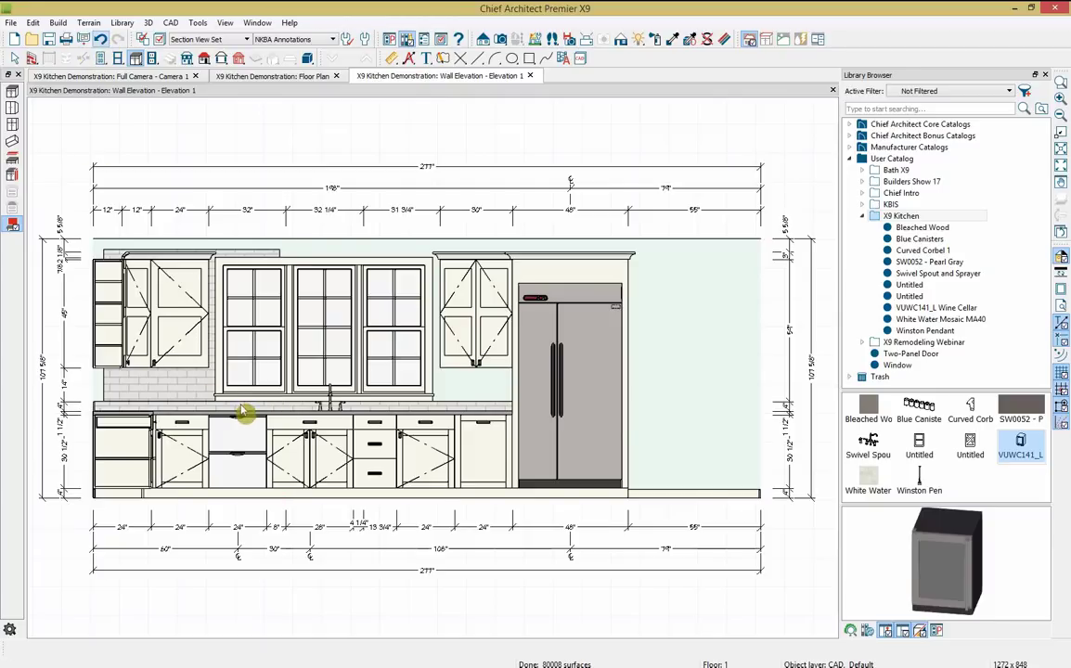
left_click(12, 225)
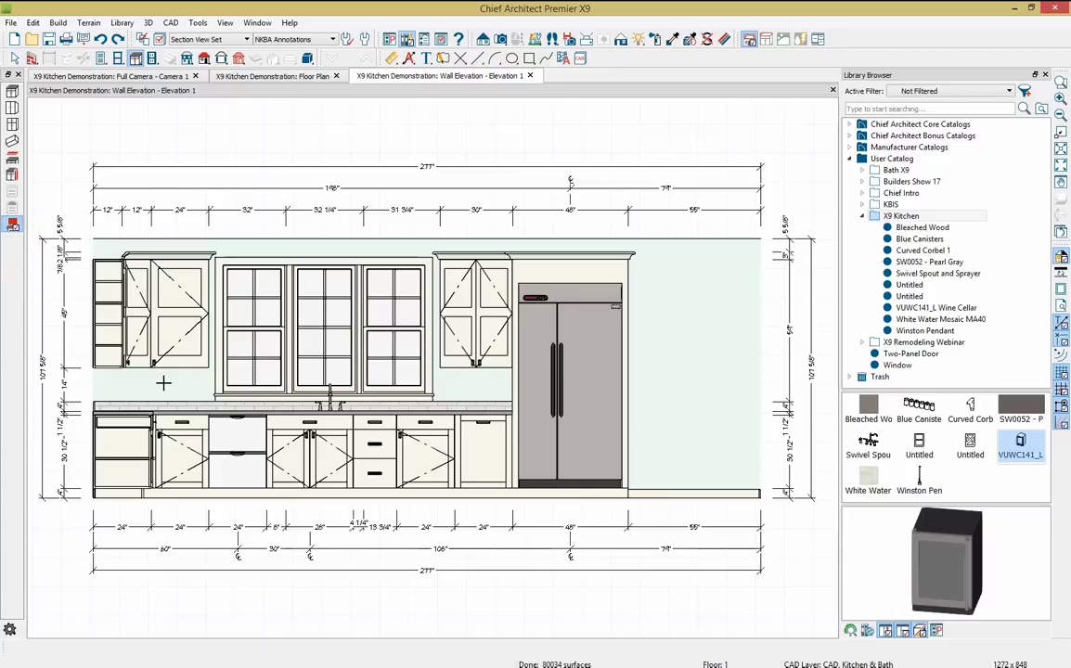
left_click(163, 383)
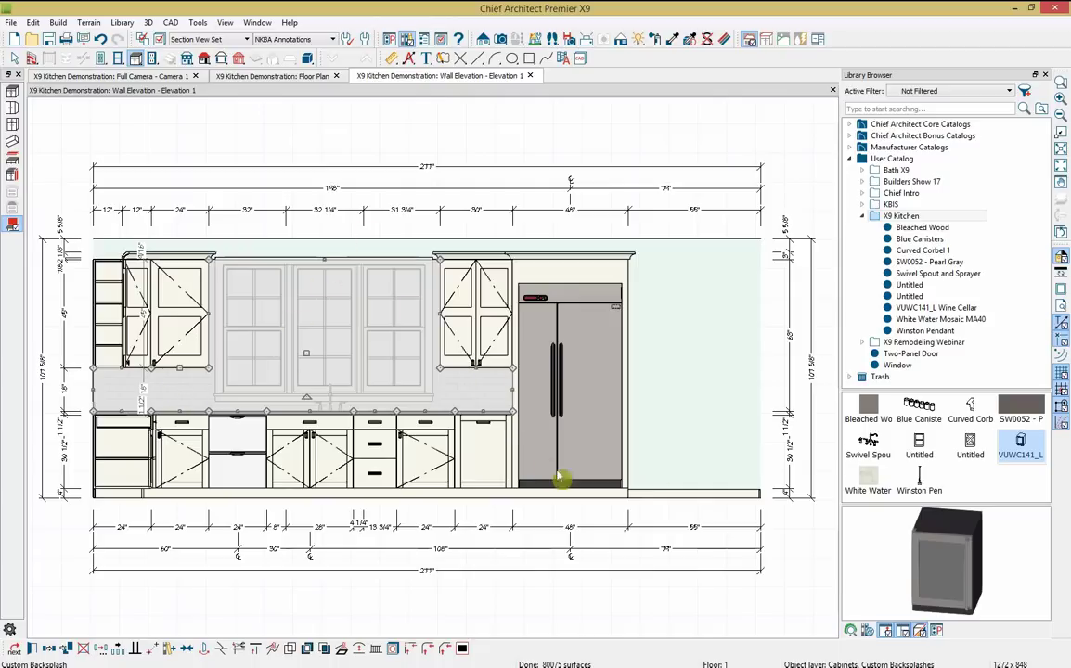
- Reshape the backsplash so the three sink windows sit unobstructed above it
left_click(719, 480)
key("space")
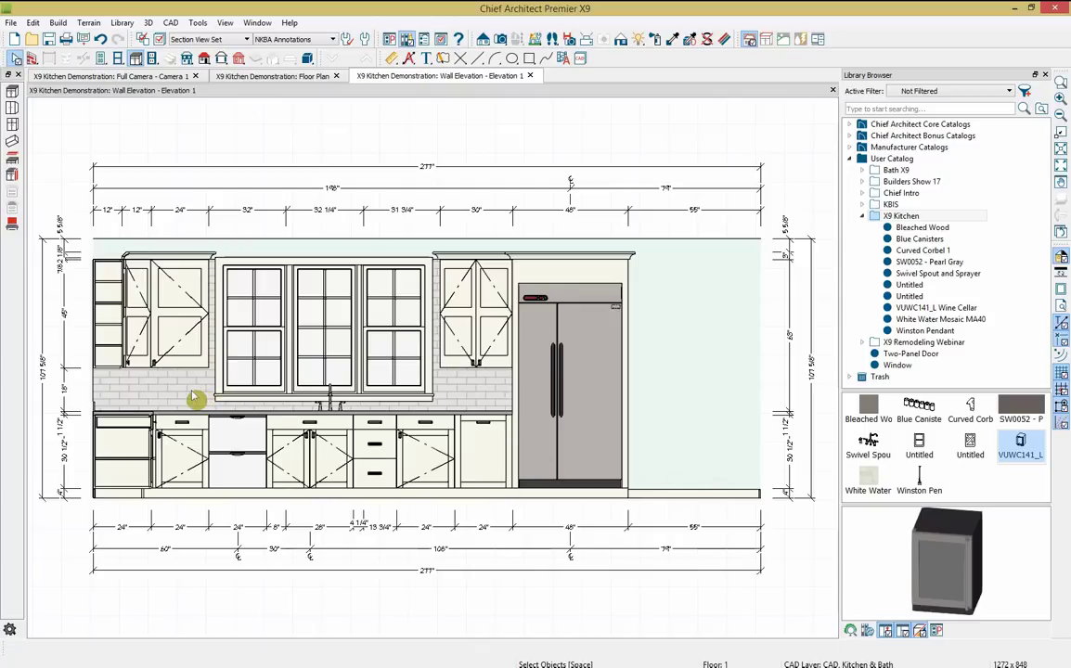
left_click(189, 394)
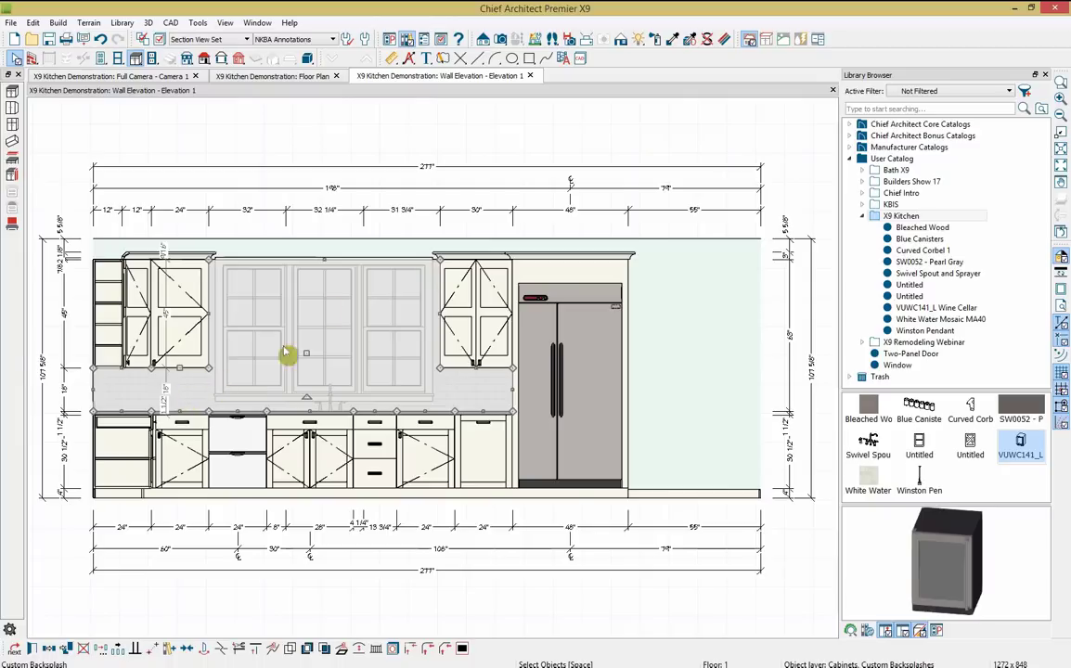
left_click_drag(322, 260, 321, 311)
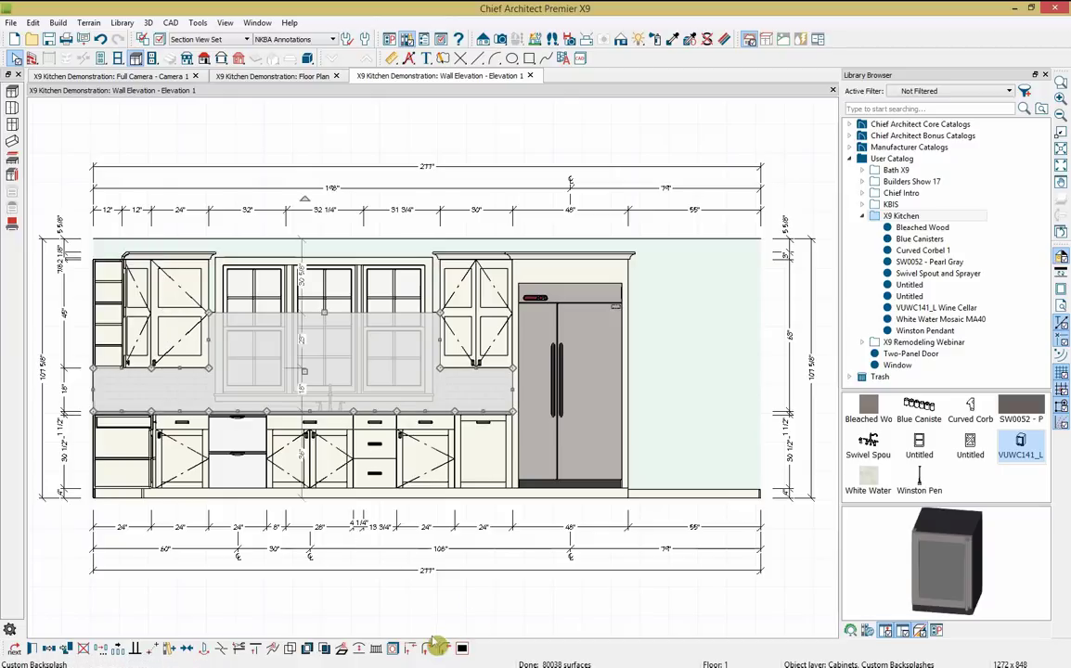
left_click(431, 573)
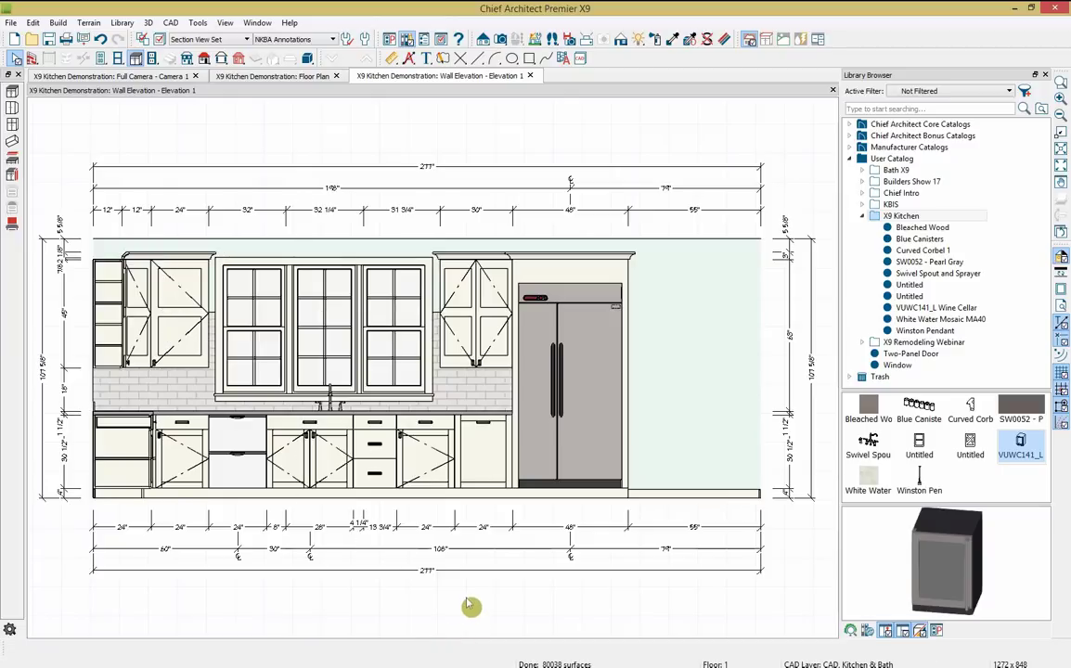
left_click(139, 358)
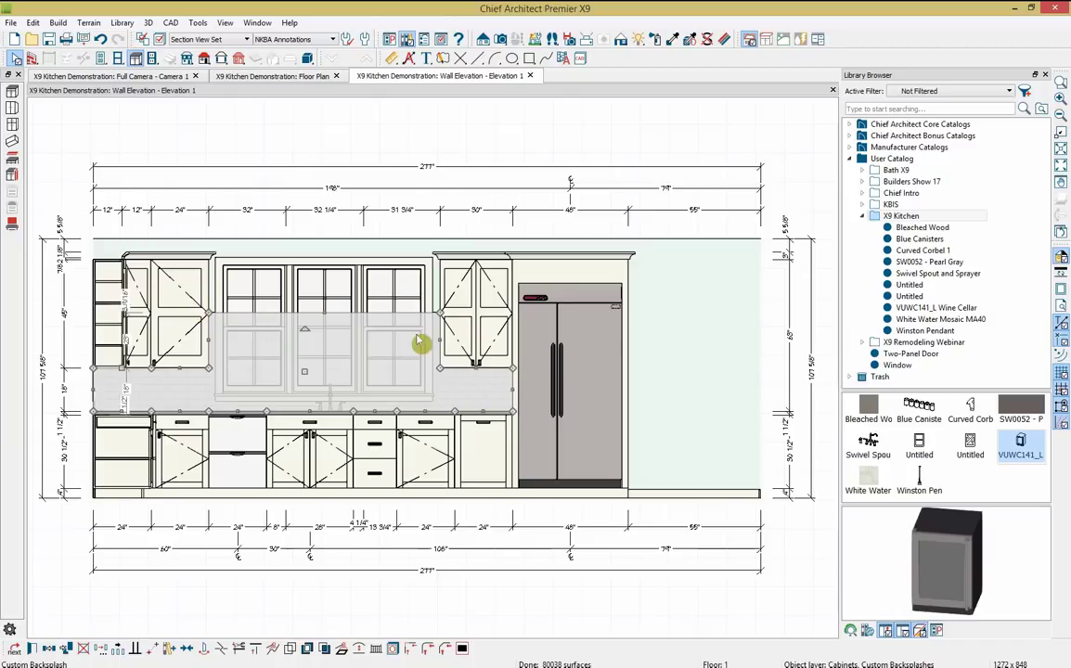
key("Escape")
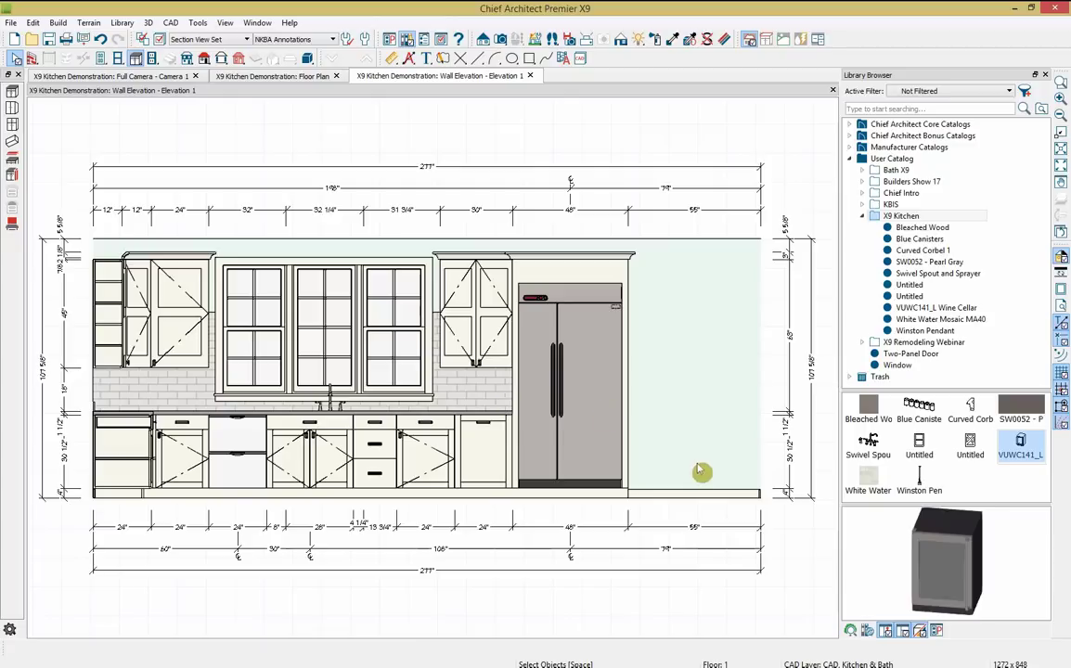
- Remove the extra extension points from the left vertical dimension
left_click(69, 456)
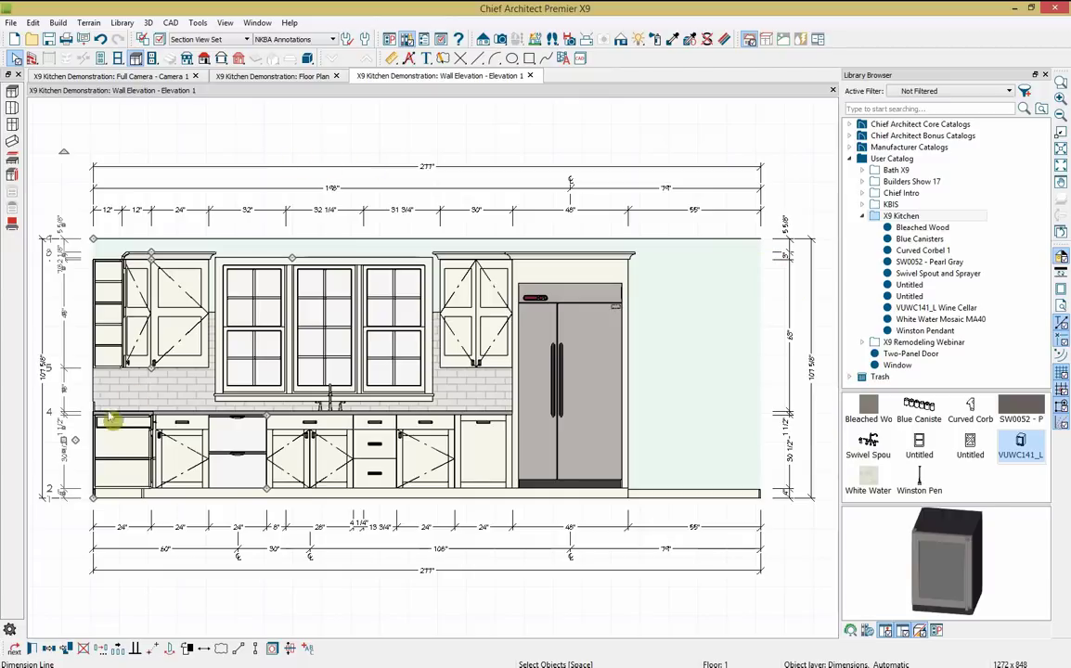
left_click_drag(70, 415, 268, 420)
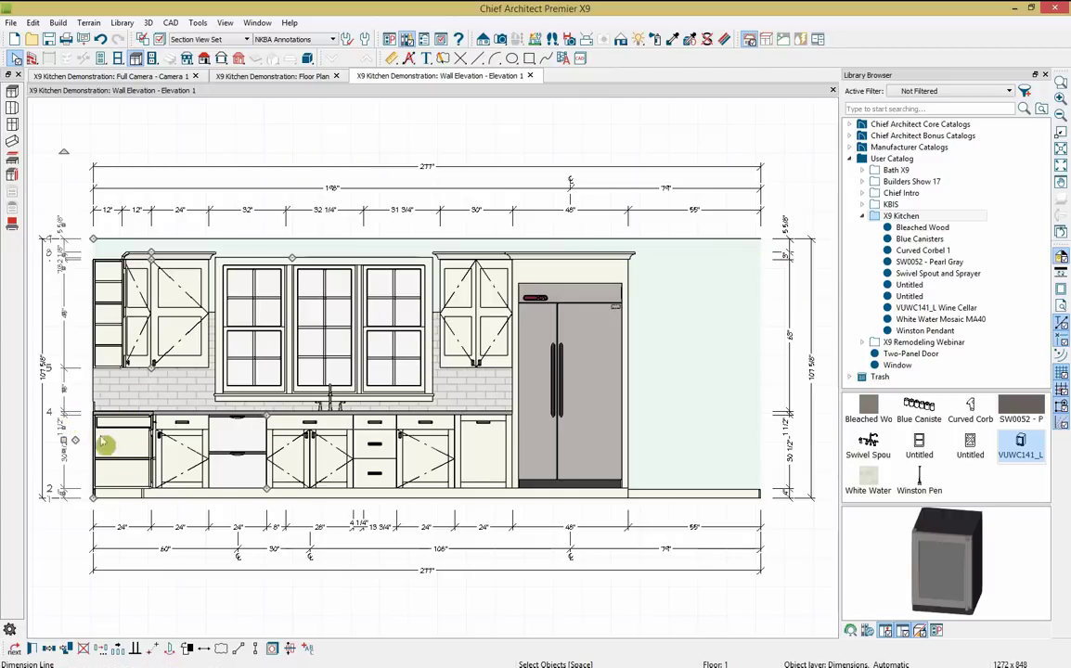
left_click_drag(274, 420, 266, 484)
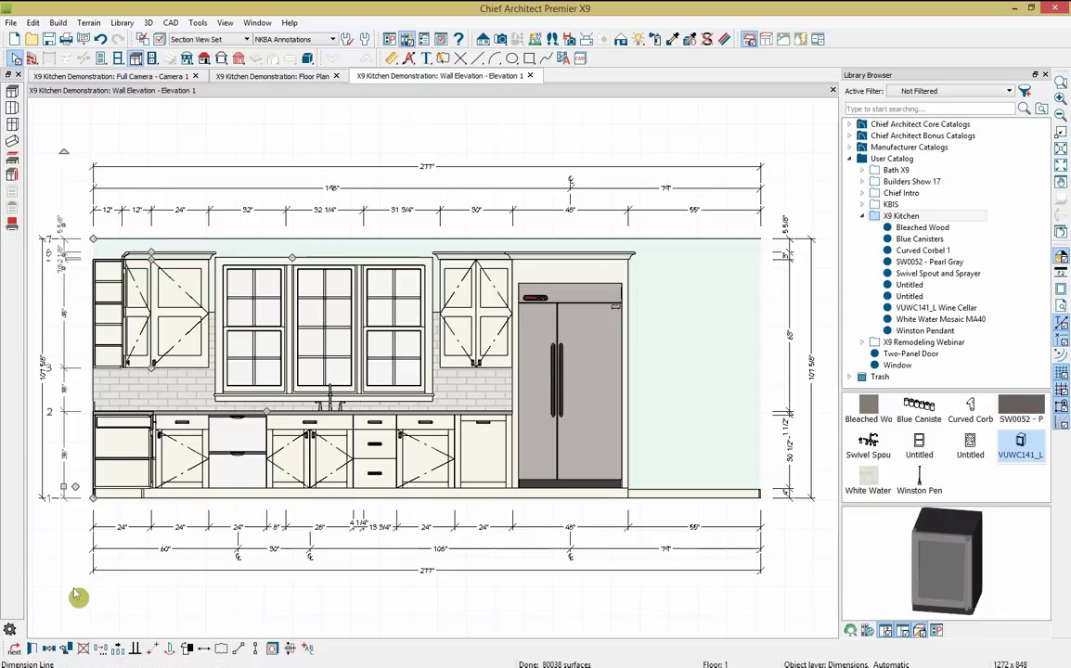
left_click(104, 388)
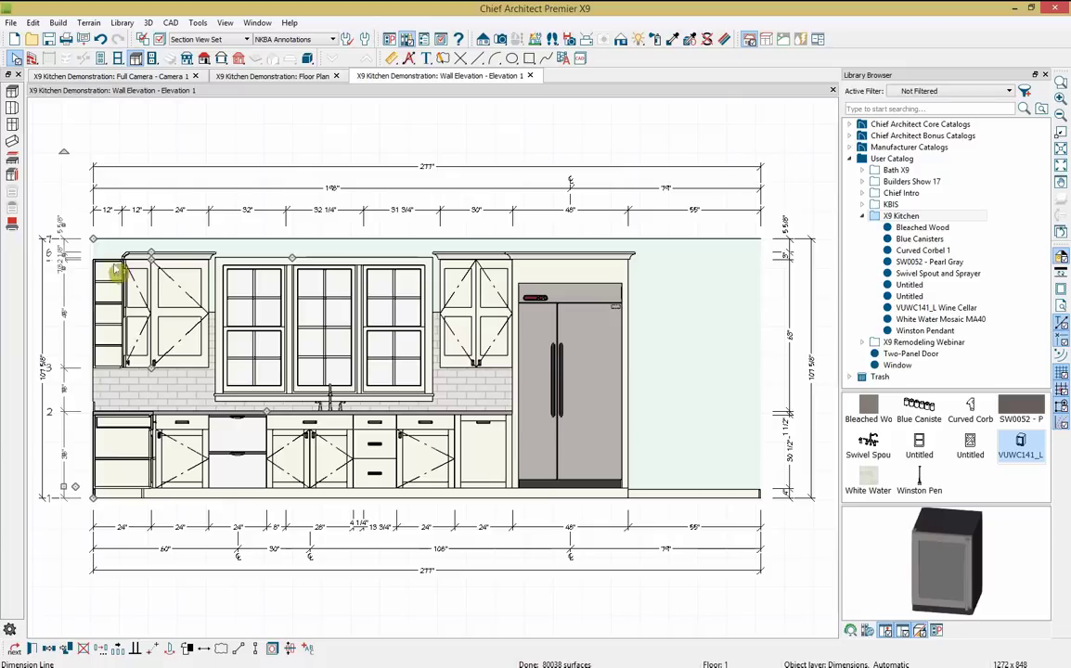
left_click_drag(151, 252, 264, 240)
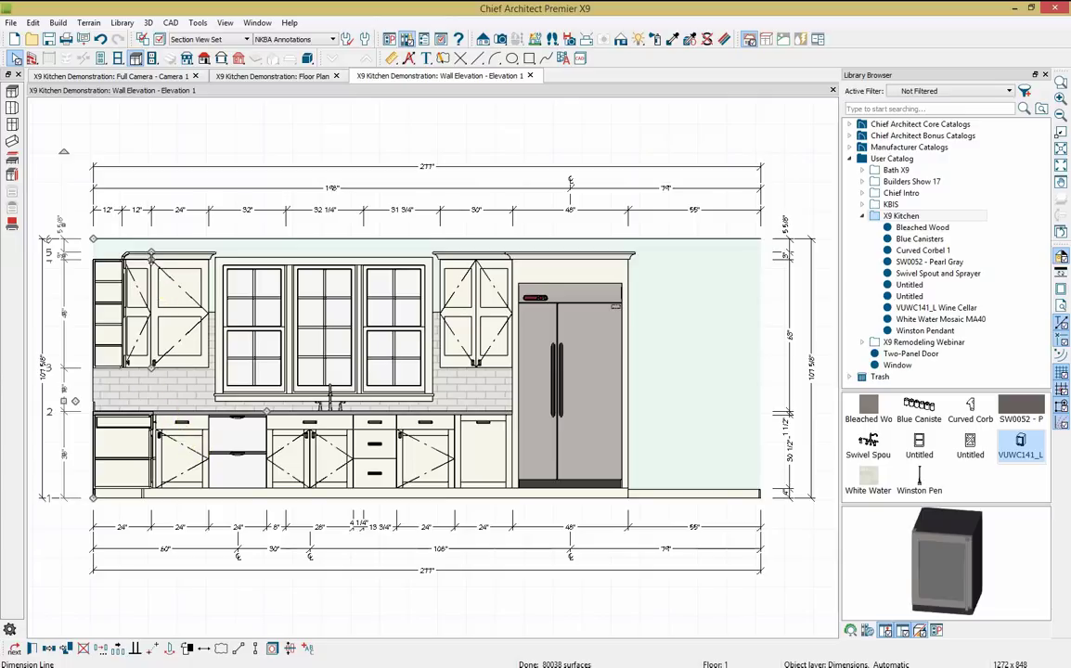
left_click(68, 488)
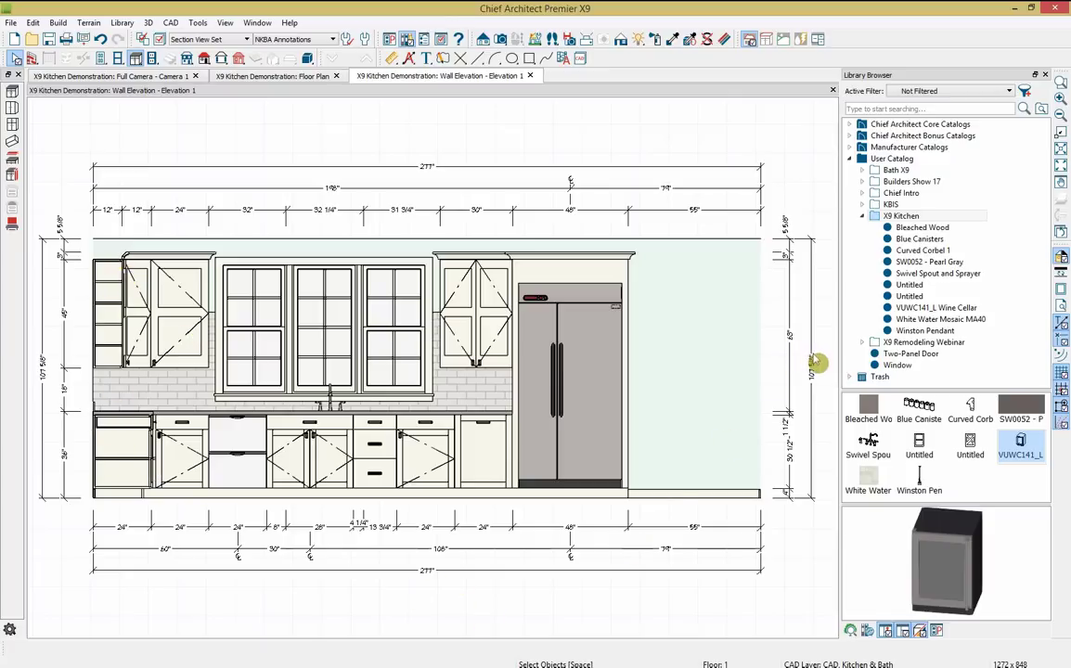
- Trim the right vertical dimension so it reads 5 5/8", 63" and 36"
left_click(815, 362)
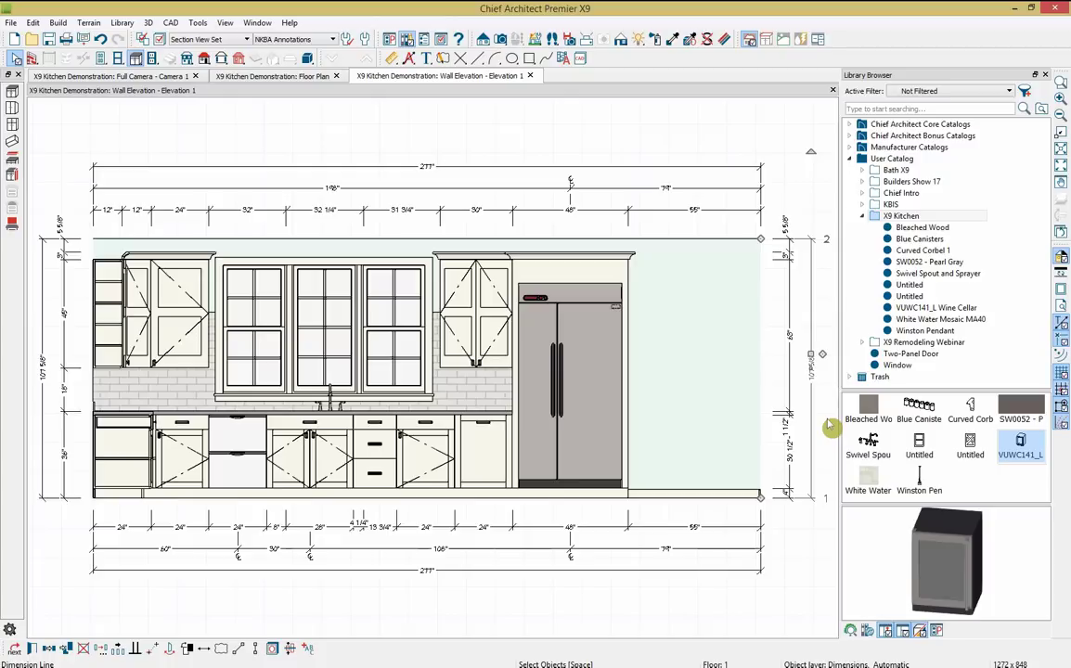
left_click(830, 426)
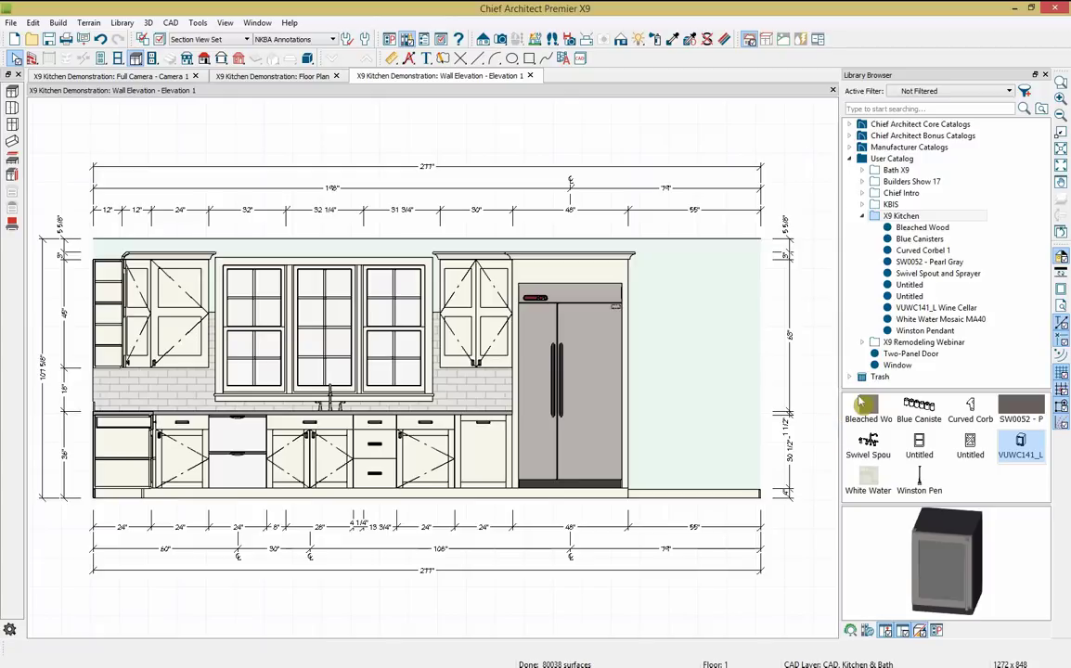
left_click(789, 306)
left_click_drag(513, 415, 768, 614)
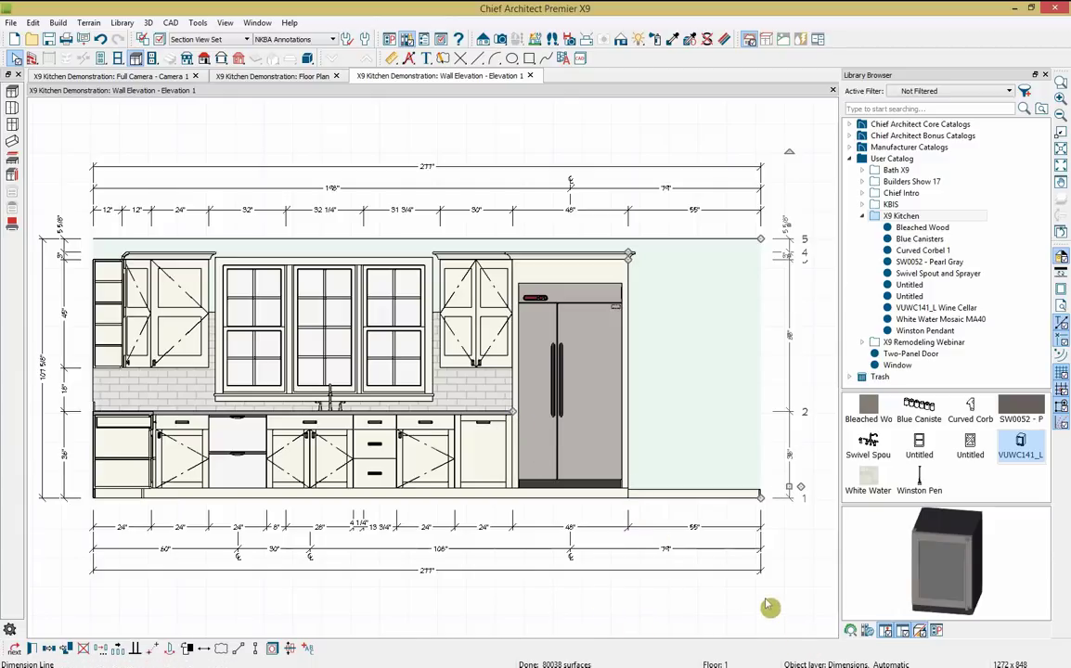
left_click(815, 577)
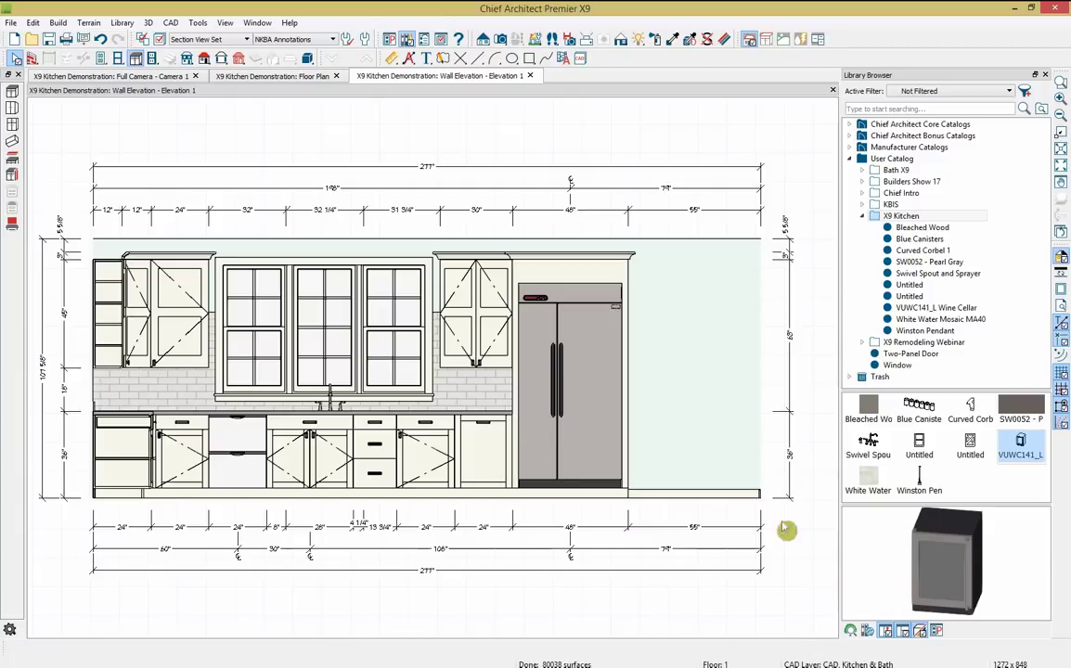
left_click(371, 209)
- Merge the top dimension's window segments and combine the two 12" upper cabinet segments into 24"
left_click_drag(362, 269, 281, 260)
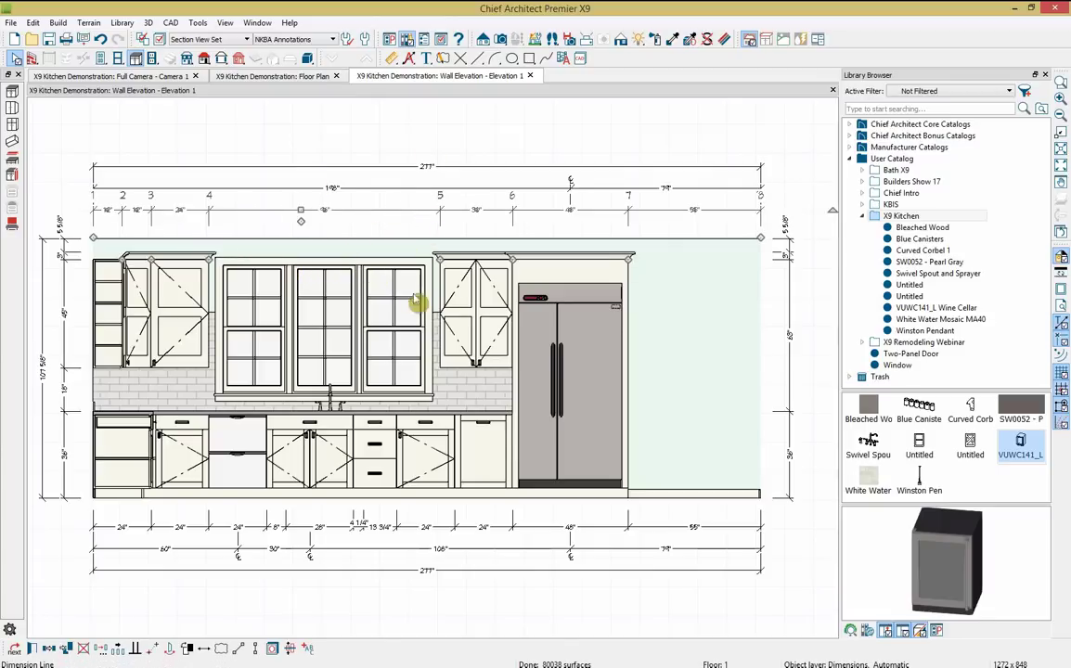
left_click(364, 139)
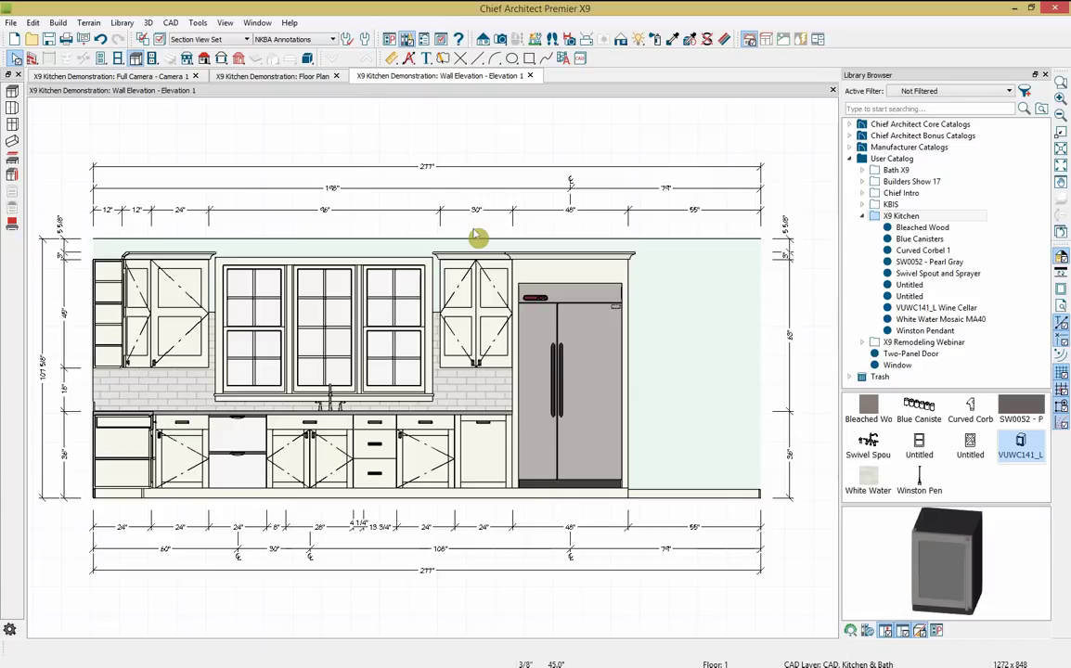
left_click(184, 210)
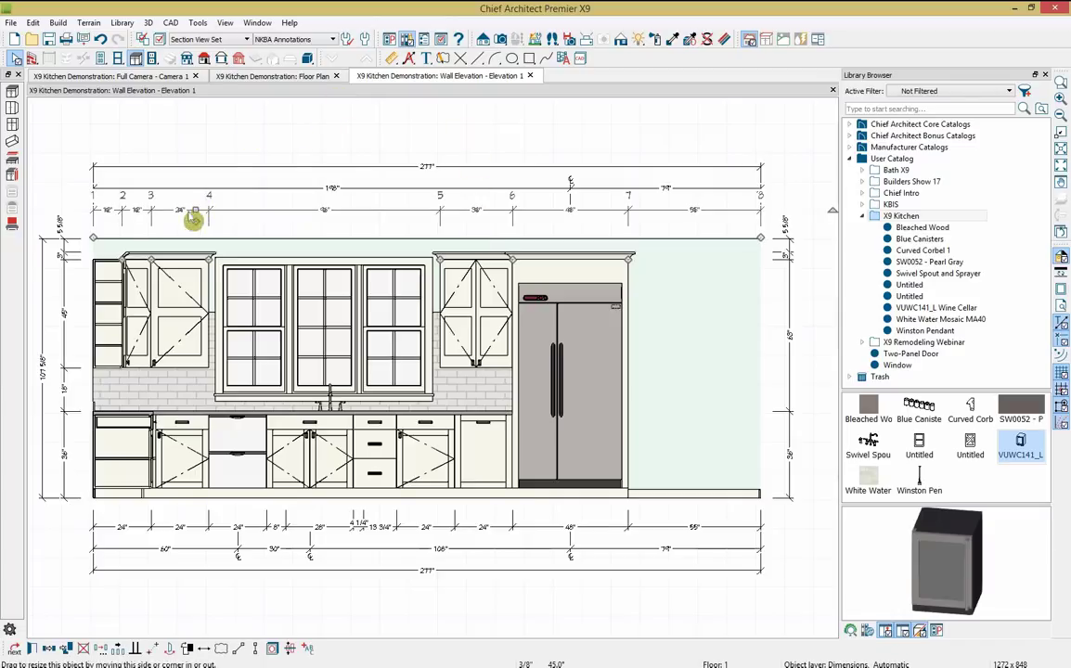
left_click_drag(121, 200, 191, 136)
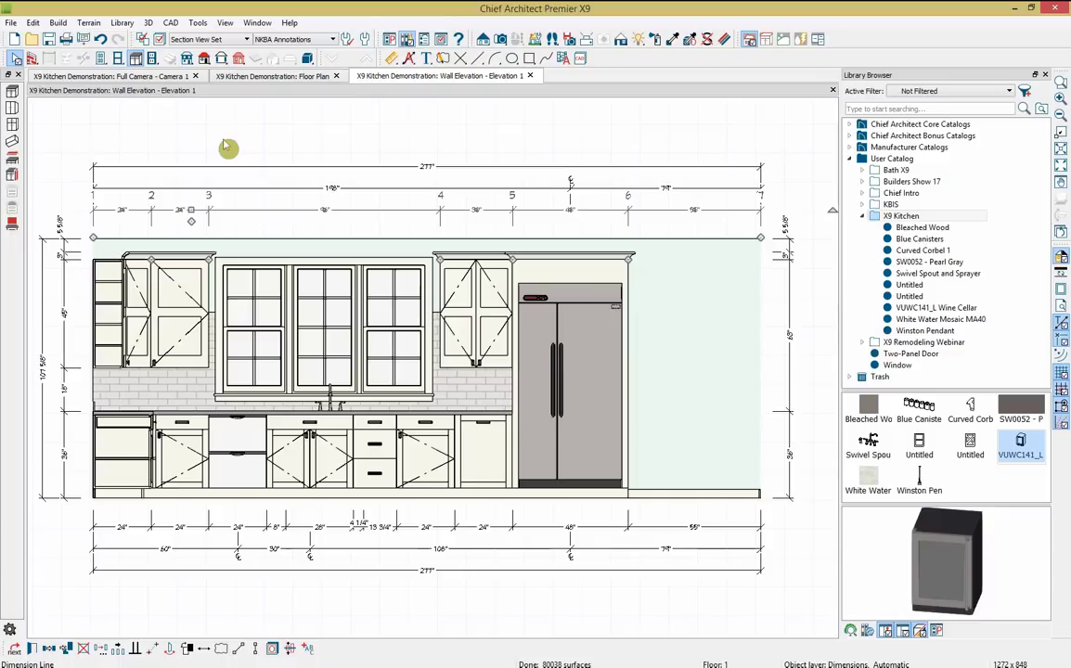
left_click(225, 147)
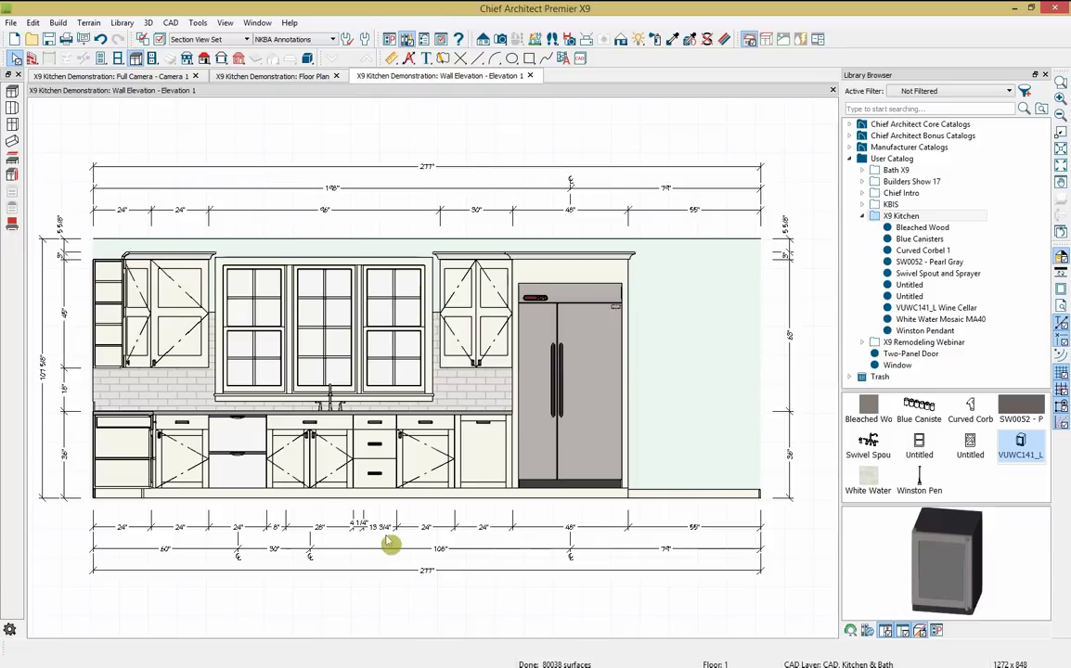
- Delete the bottom 277" overall dimension and remove extra points from the lower cabinet dimension
left_click(451, 573)
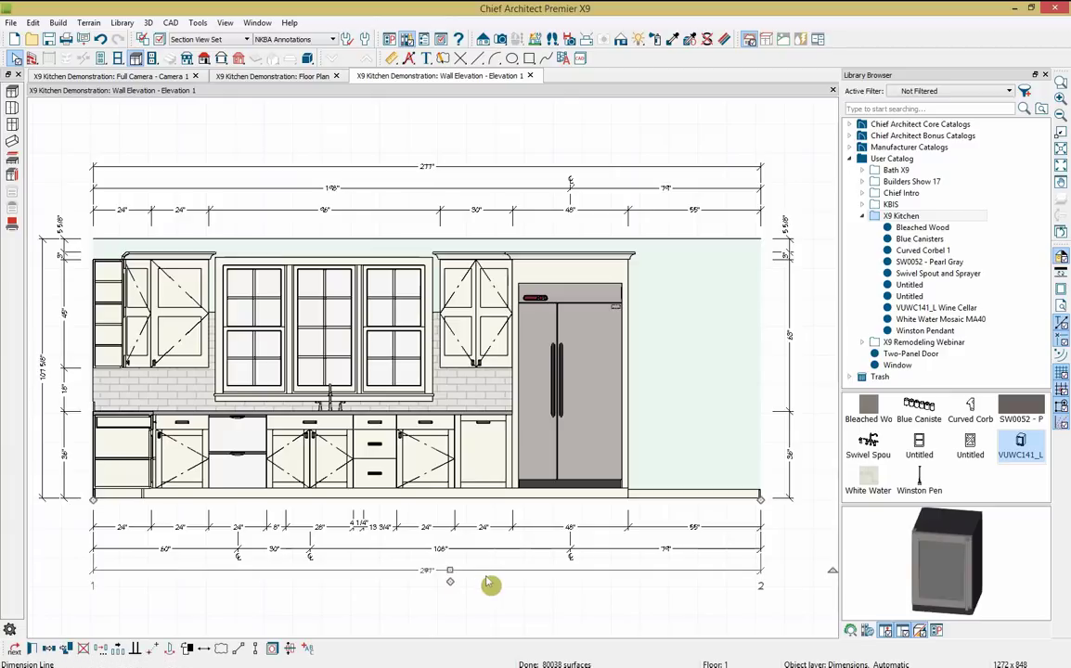
key("Delete")
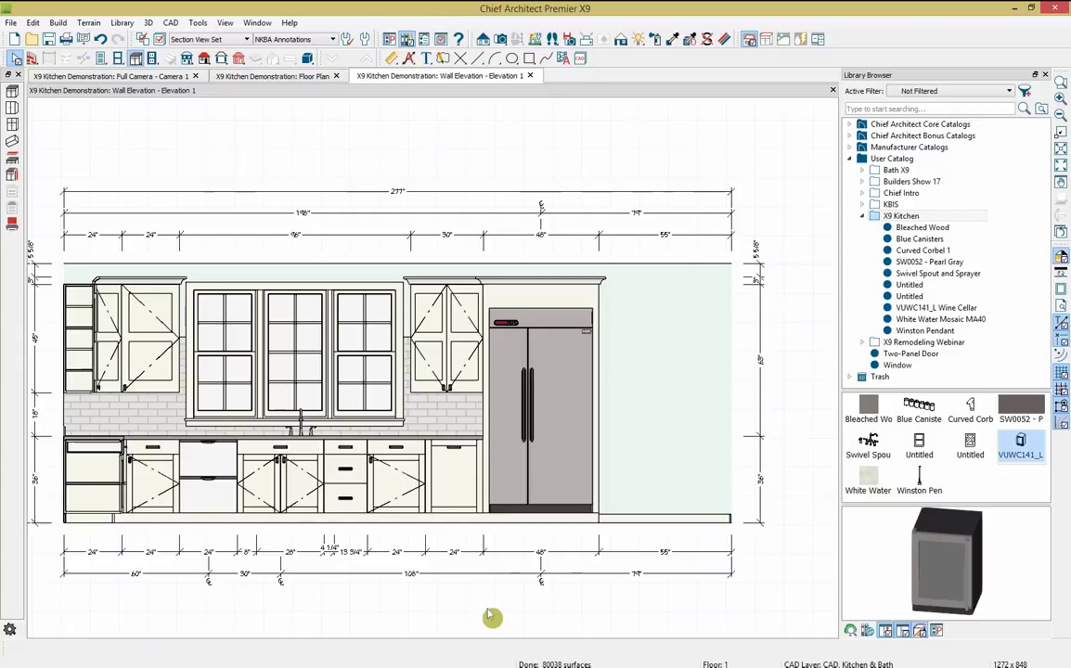
left_click(382, 553)
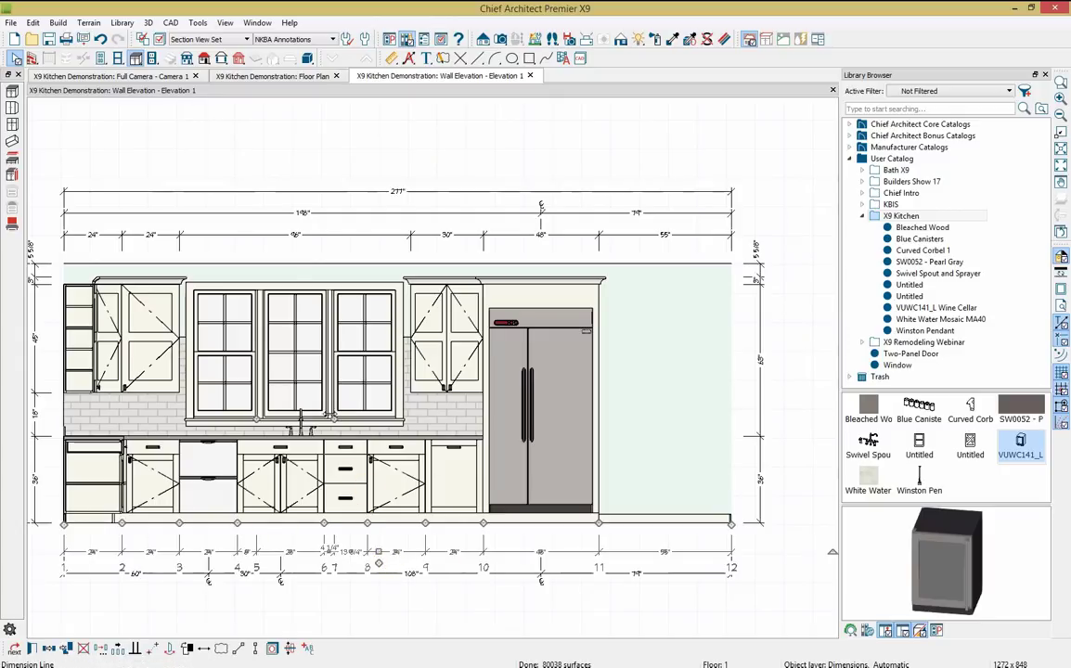
left_click_drag(332, 553, 331, 491)
left_click_drag(256, 553, 246, 390)
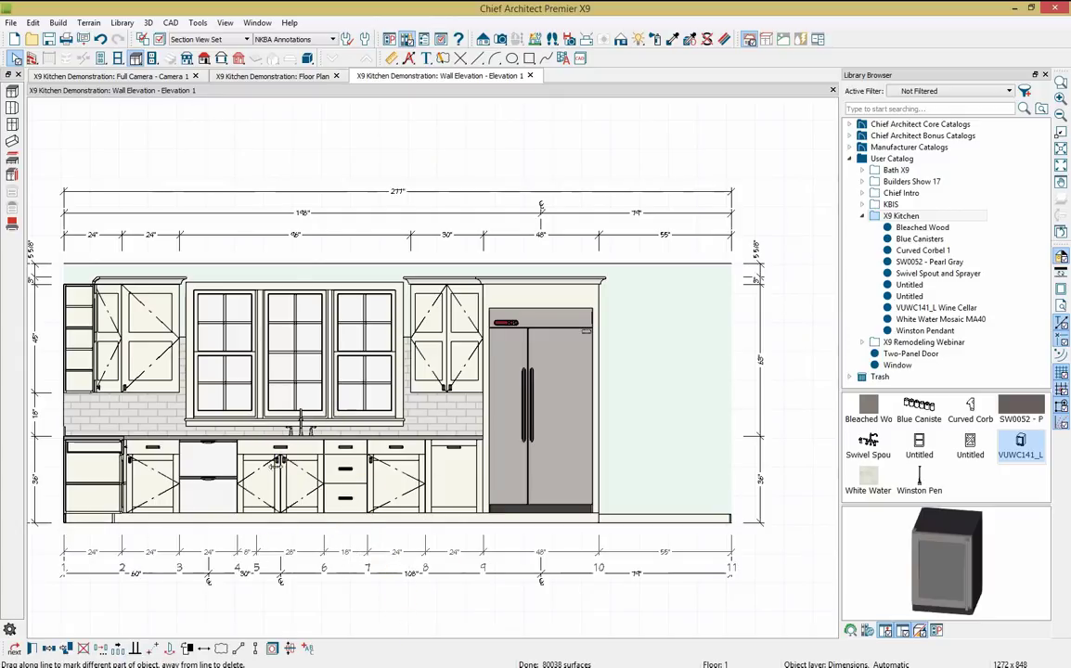
key("Escape")
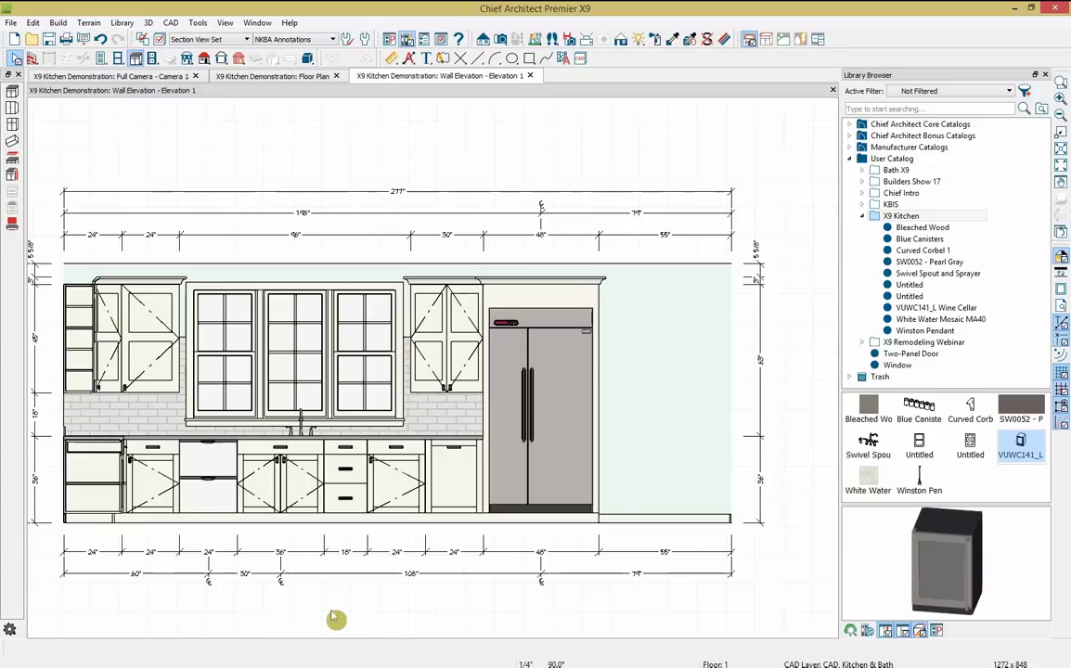
- Close the Wall Elevation view and move the Floor Plan tab to the first position
middle_click_drag(380, 378, 414, 388)
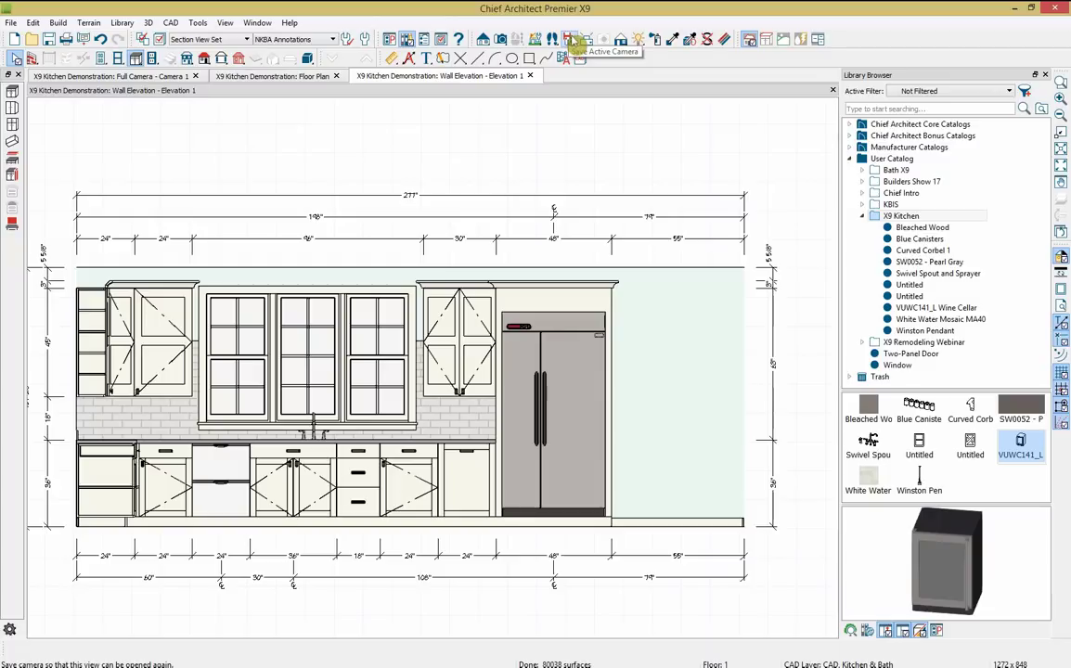
left_click(531, 77)
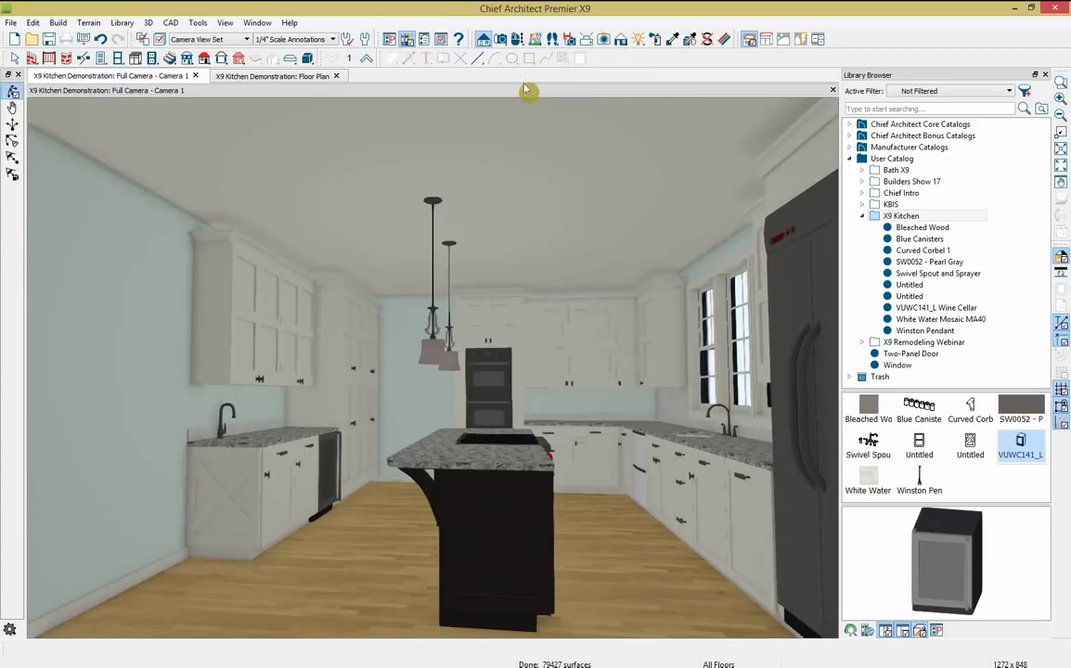
left_click(287, 80)
left_click_drag(287, 82, 120, 91)
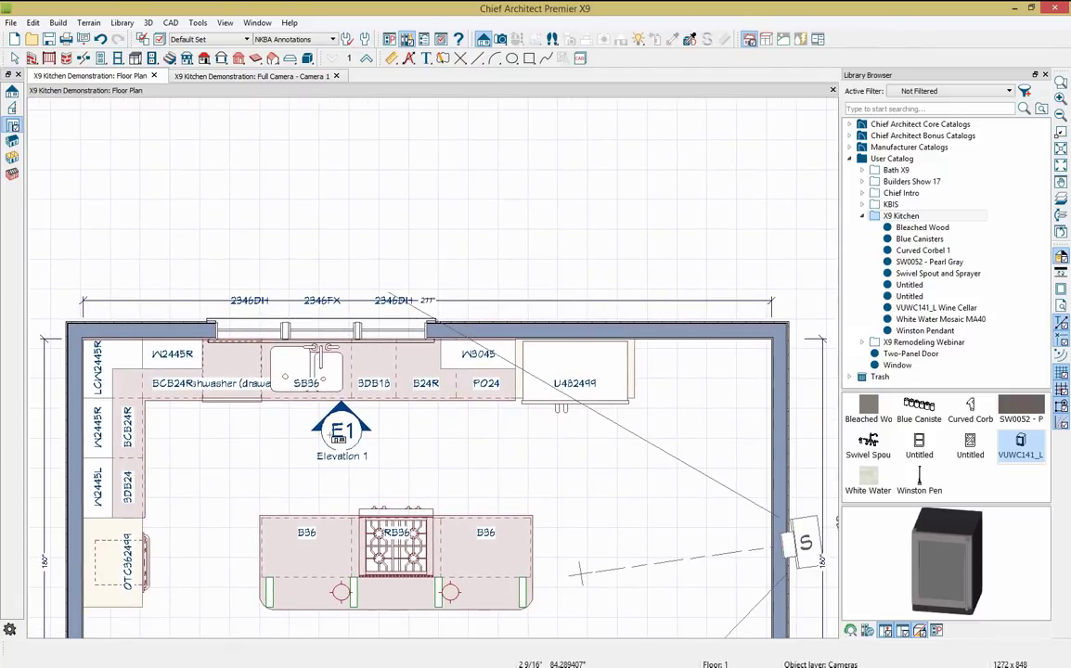
- Give the Elevation 1 camera a fixed 10" callout size instead of Automatic
left_click(364, 444)
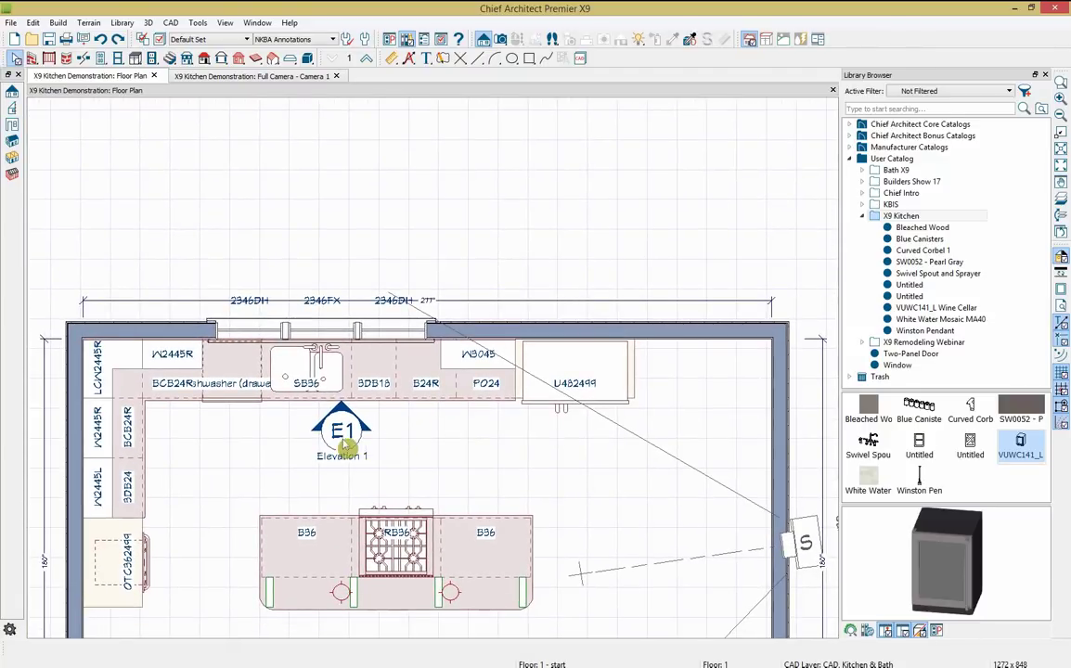
left_click(338, 428)
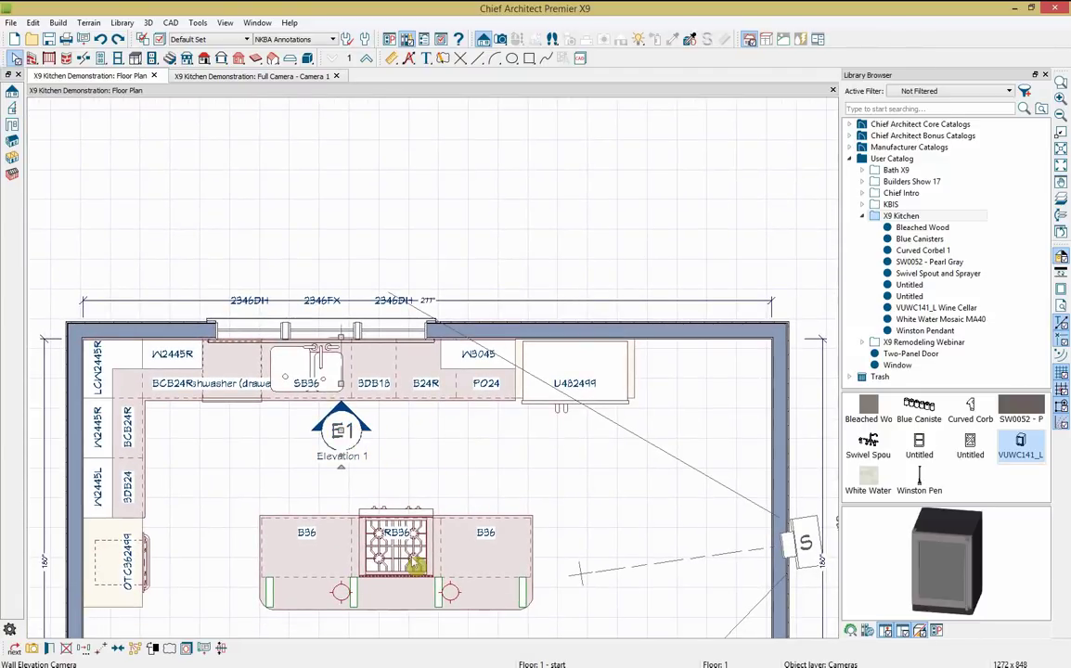
left_click(48, 650)
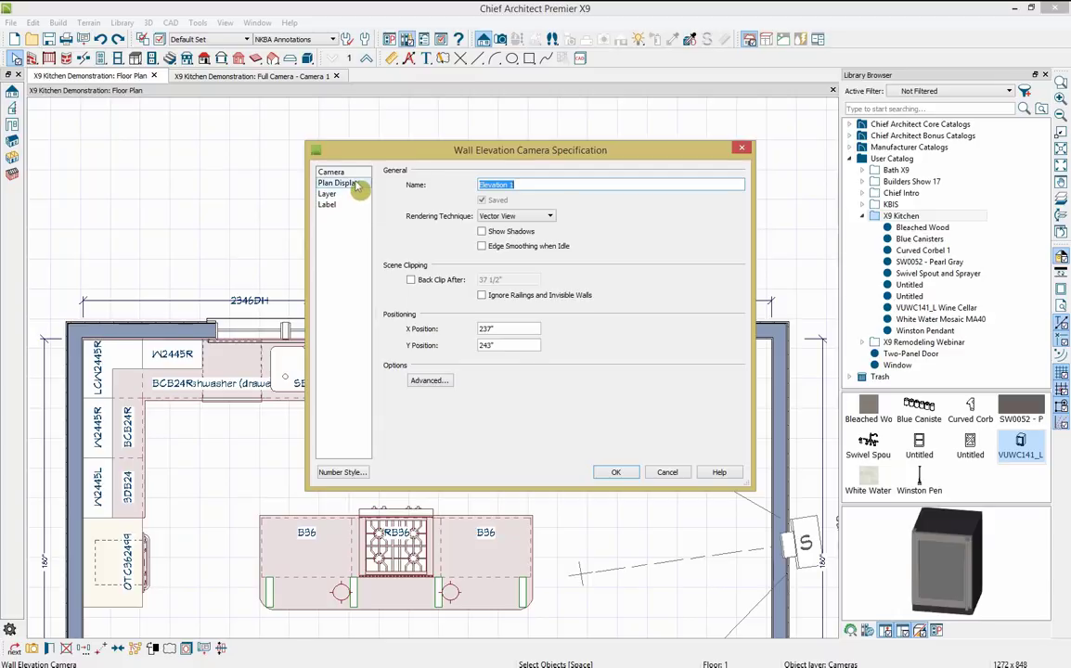
left_click(336, 183)
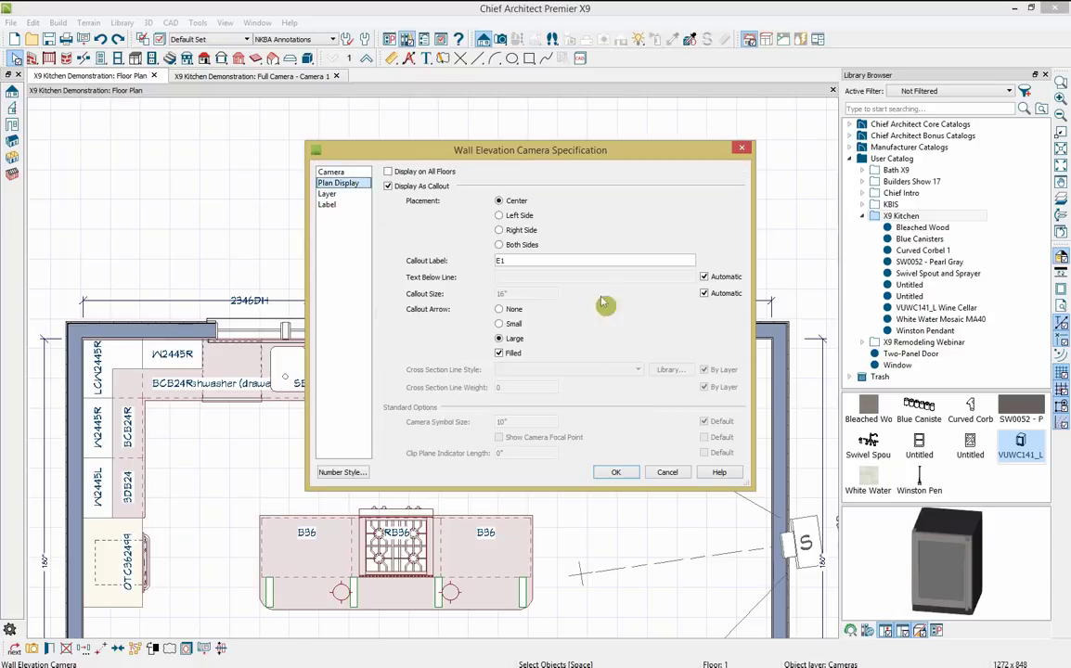
left_click(703, 293)
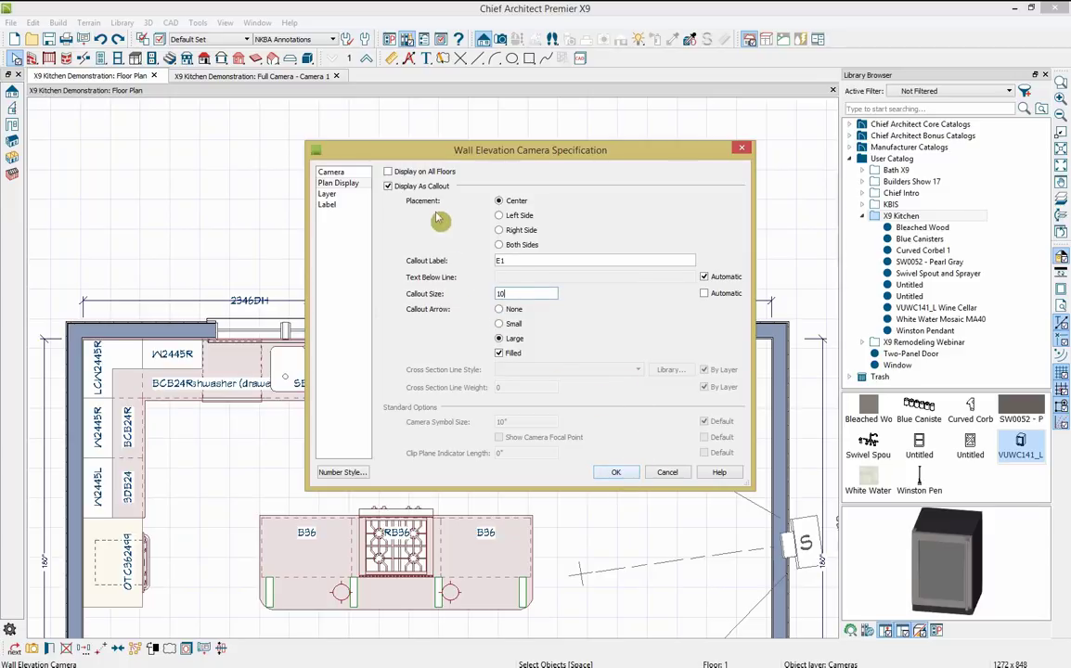
left_click(534, 259)
left_click(615, 471)
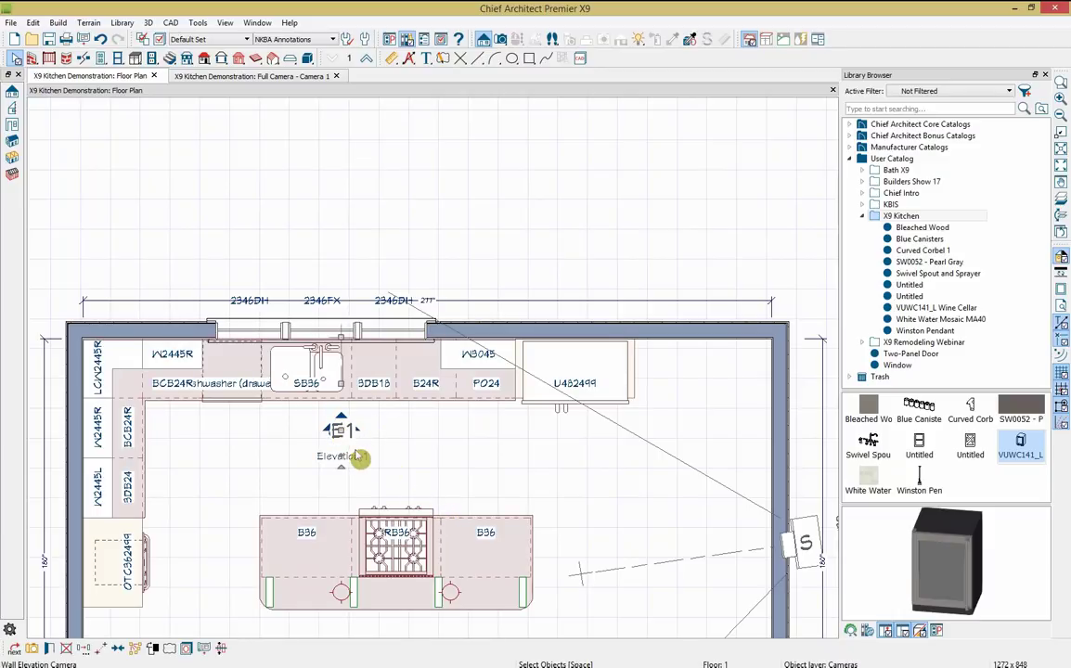
- Change the Default Text Style character height from 6" to 4" in the camera layer properties
left_click(186, 649)
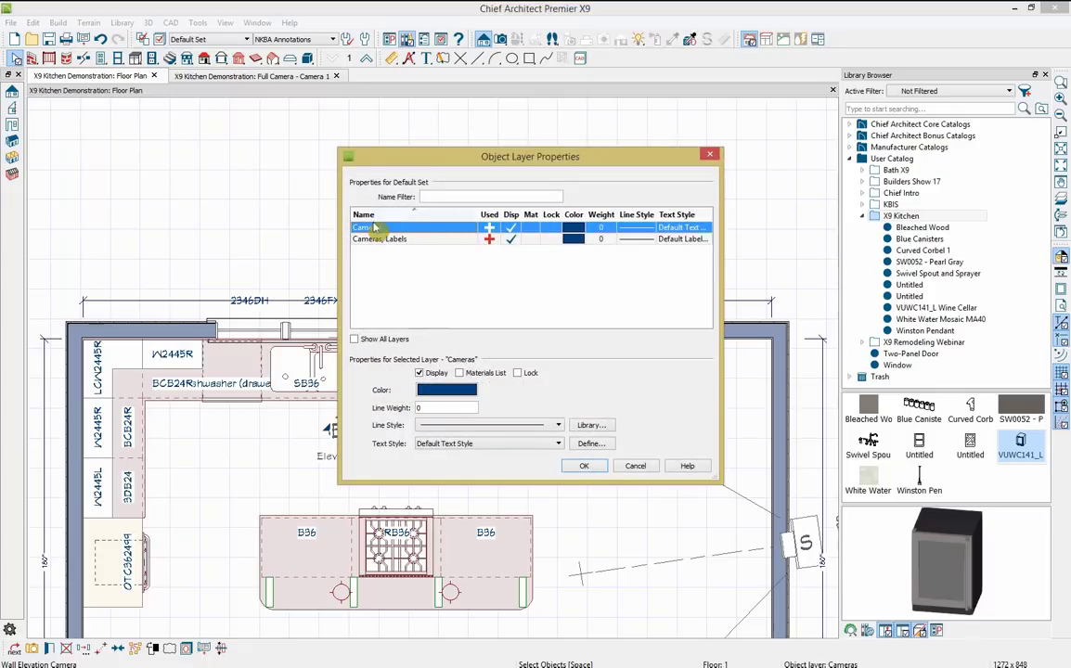
left_click(599, 446)
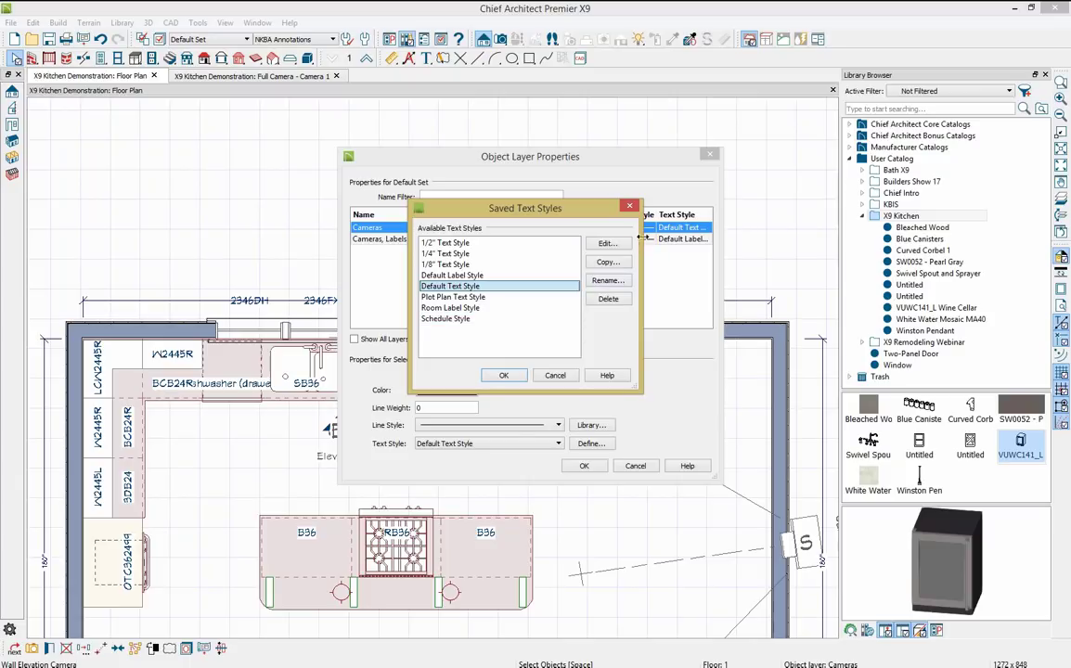
left_click(609, 244)
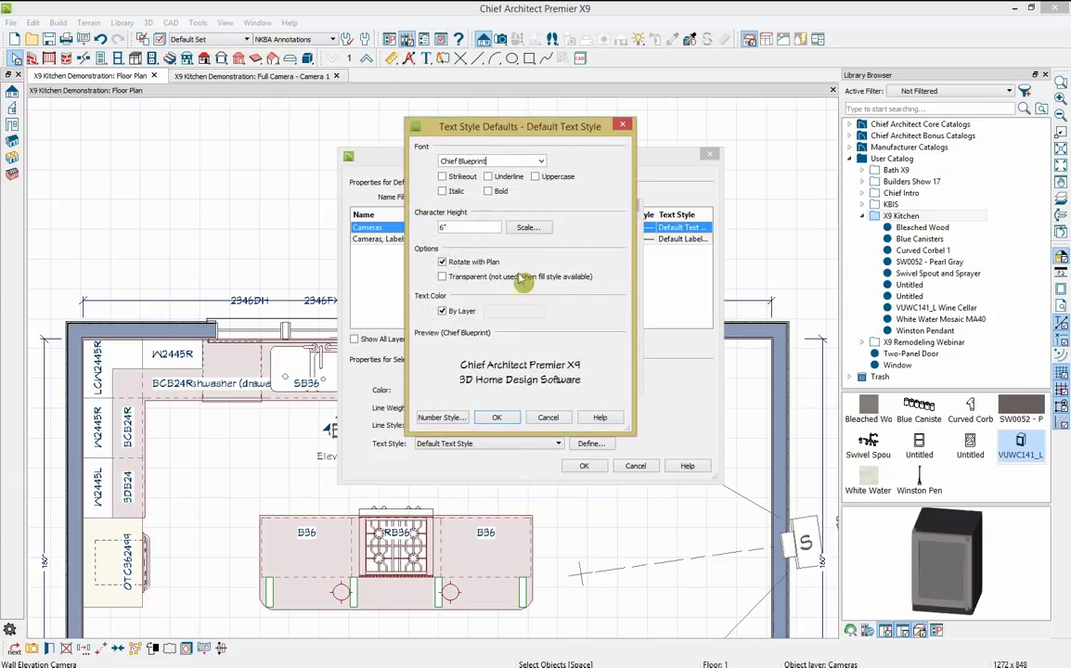
double_click(479, 226)
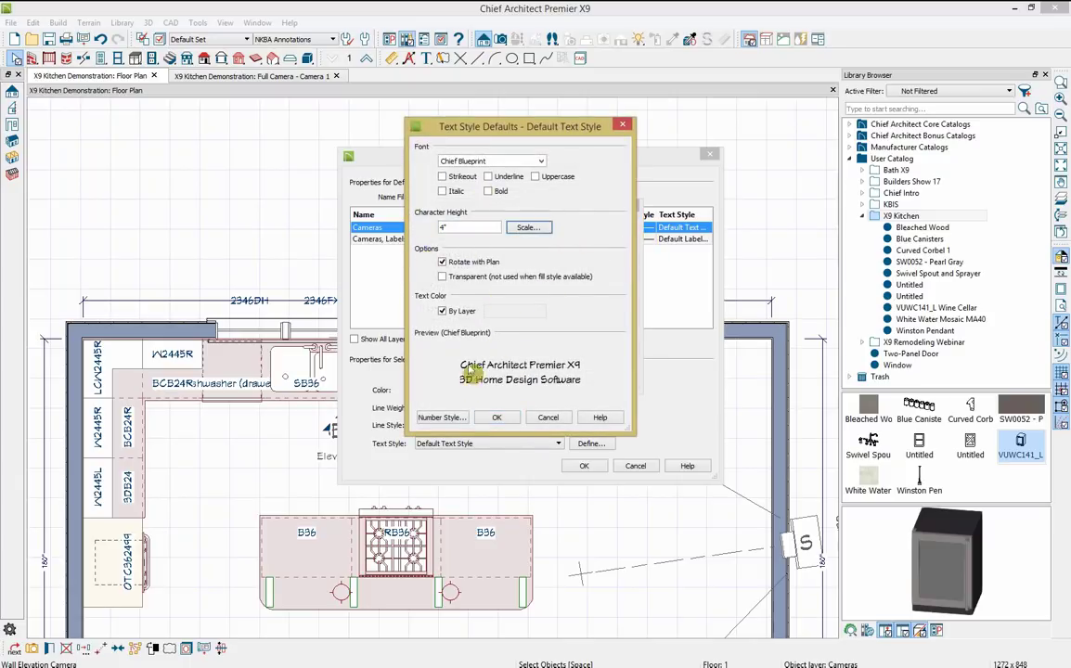
left_click(496, 416)
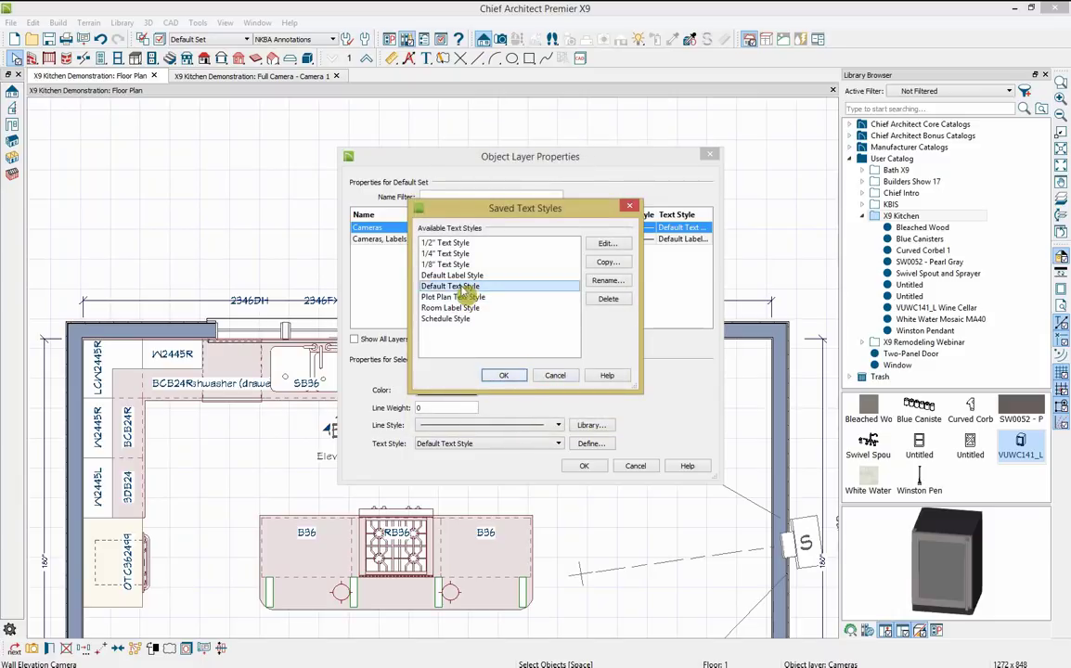
left_click(506, 375)
left_click(584, 465)
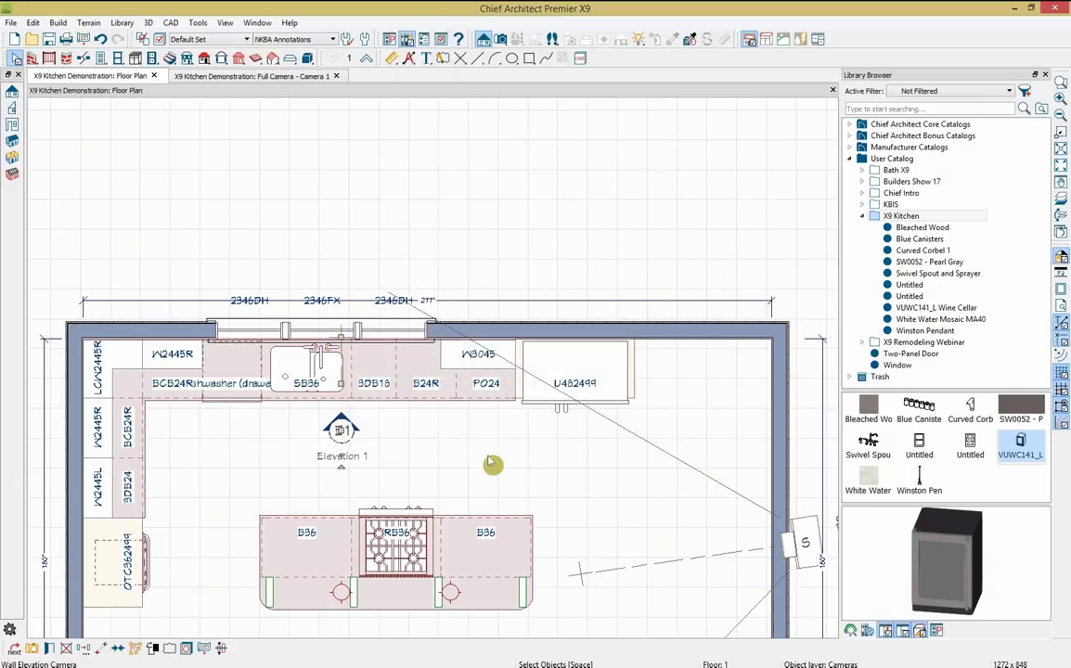
- Review the Cameras layer properties without changes and zoom out to show the whole kitchen plan
key("Escape")
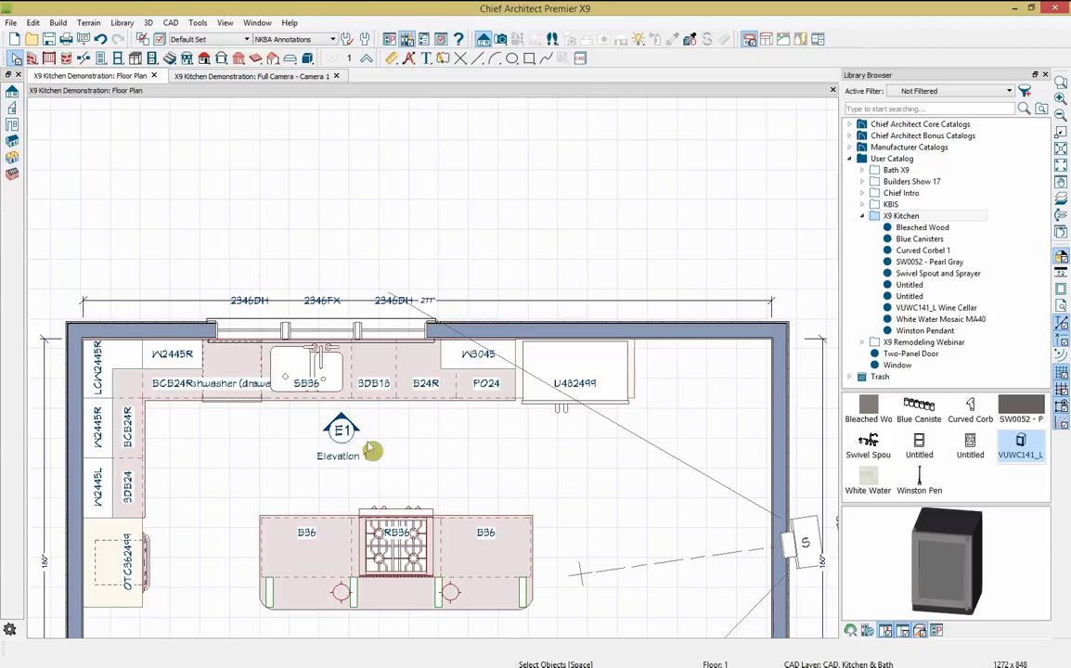
left_click(340, 429)
left_click(187, 649)
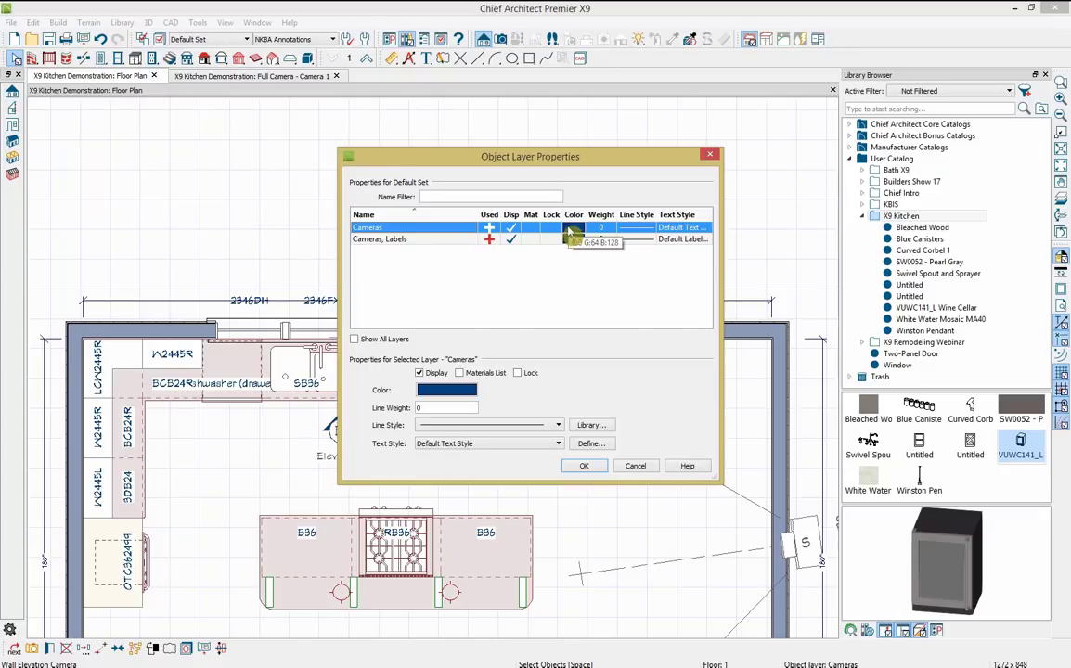
left_click_drag(550, 160, 646, 174)
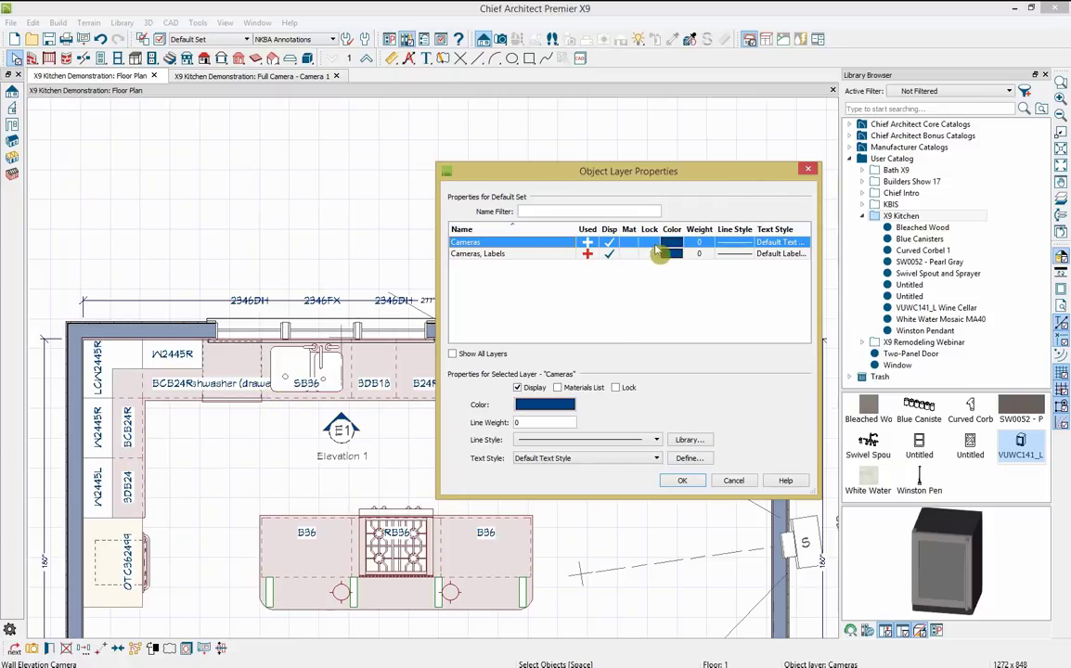
left_click(733, 481)
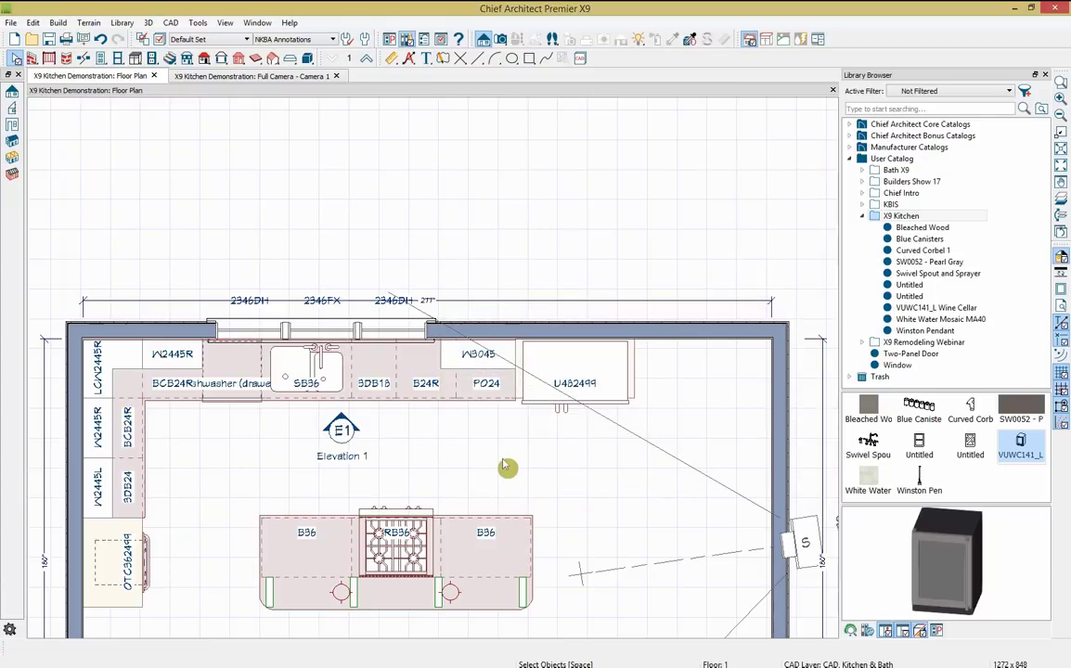
scroll(509, 470, "down", 3)
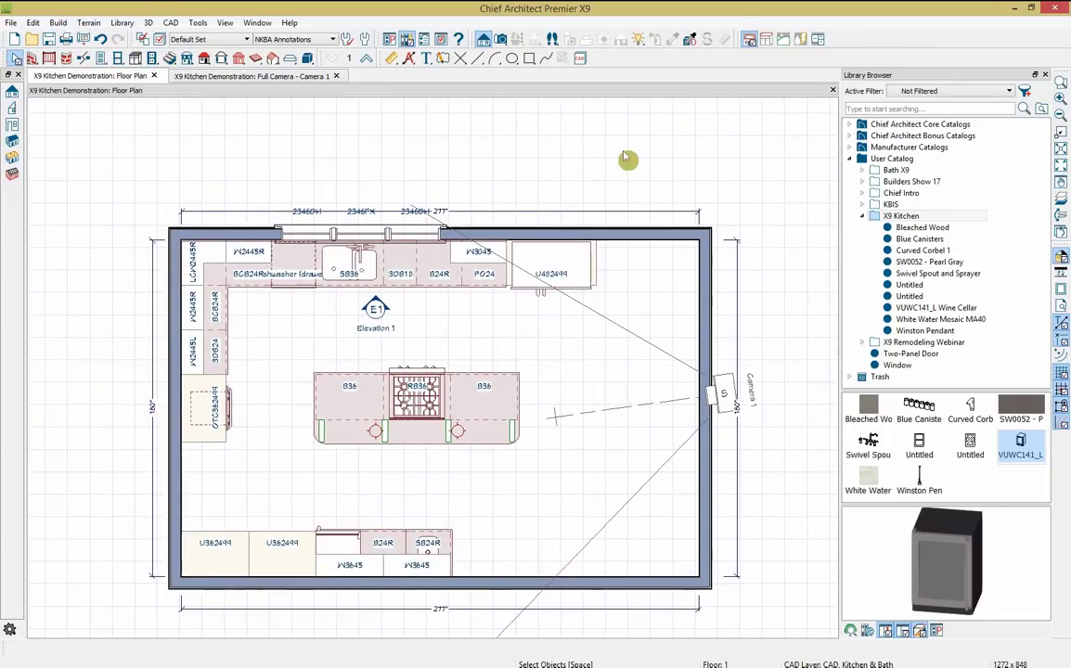
- Switch to the Full Camera 3D view of the kitchen
left_click(244, 79)
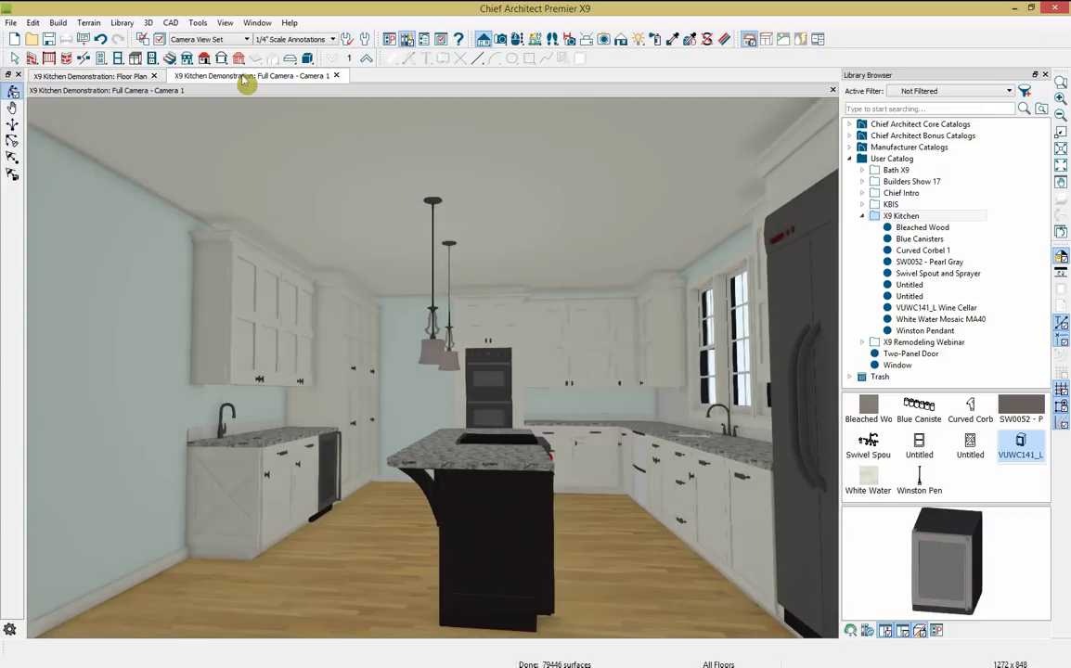
scroll(454, 312, "up", 2)
middle_click_drag(454, 313, 461, 320)
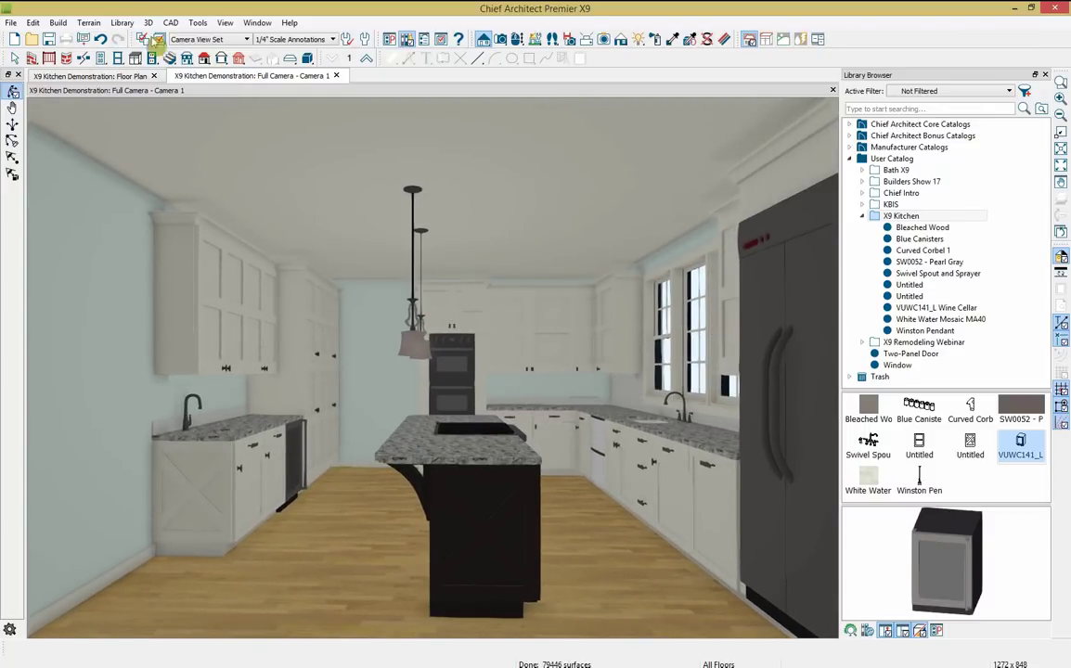
- Place a 36" by 80" door in the back wall and open its specifications
left_click(103, 59)
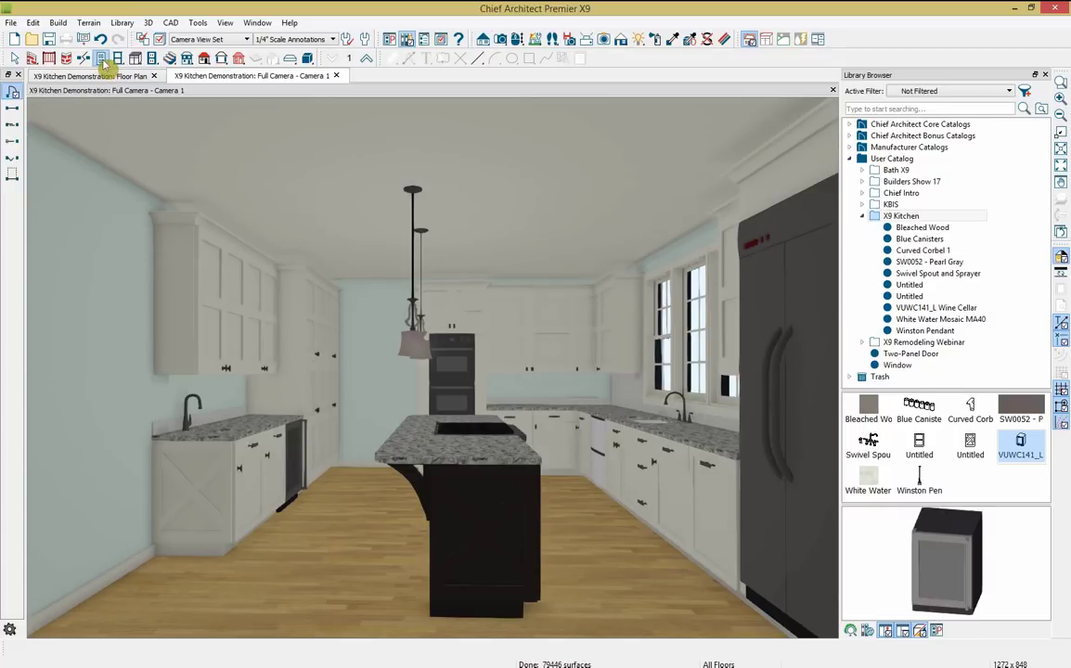
left_click(377, 345)
key("space")
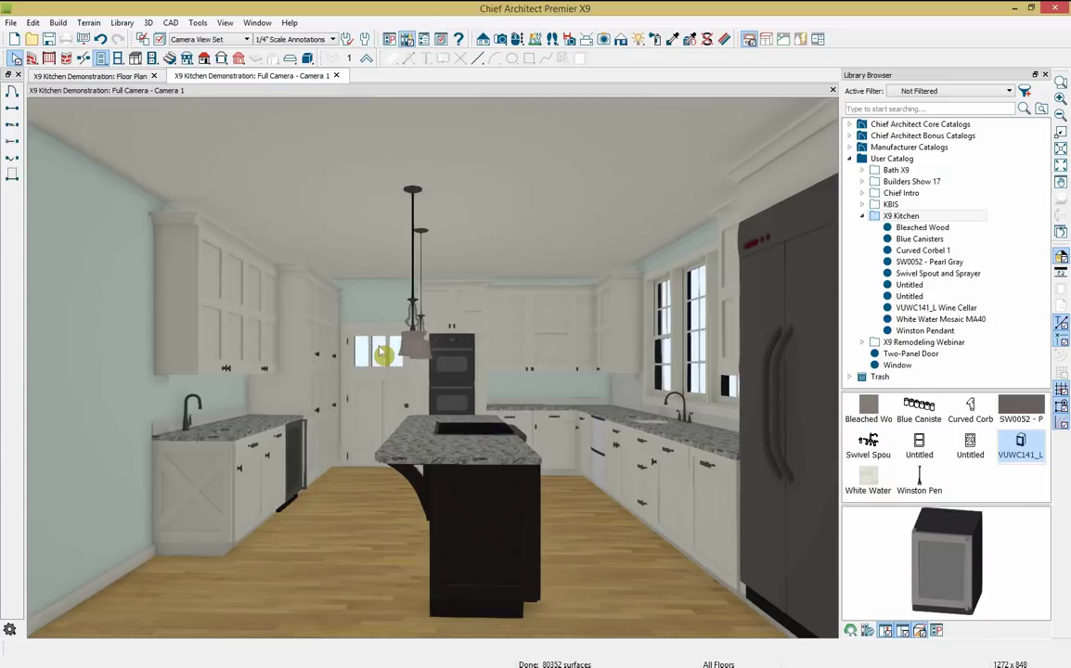
left_click(379, 398)
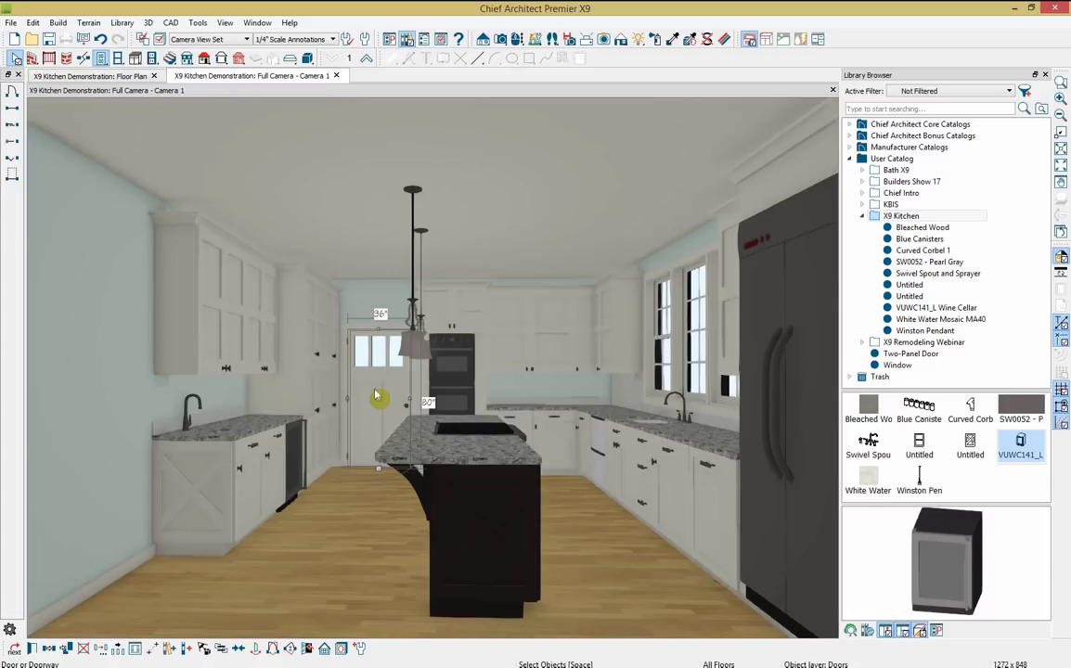
left_click(32, 647)
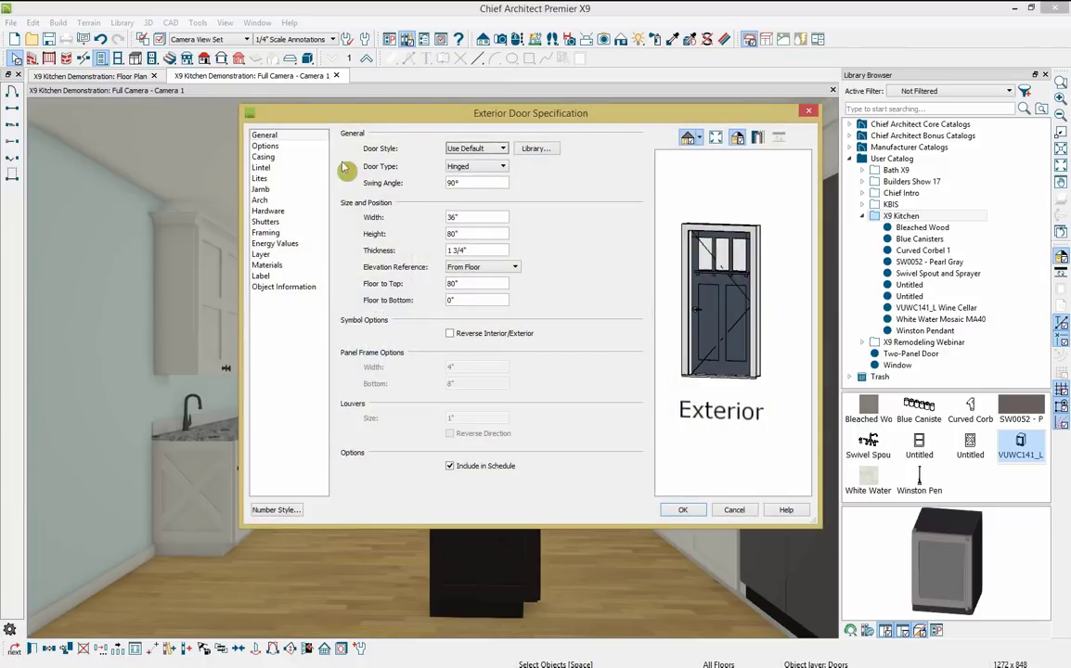
- Pick the Door P05 style from the library's Panel > Rectangular doors for the back-wall door
left_click(543, 154)
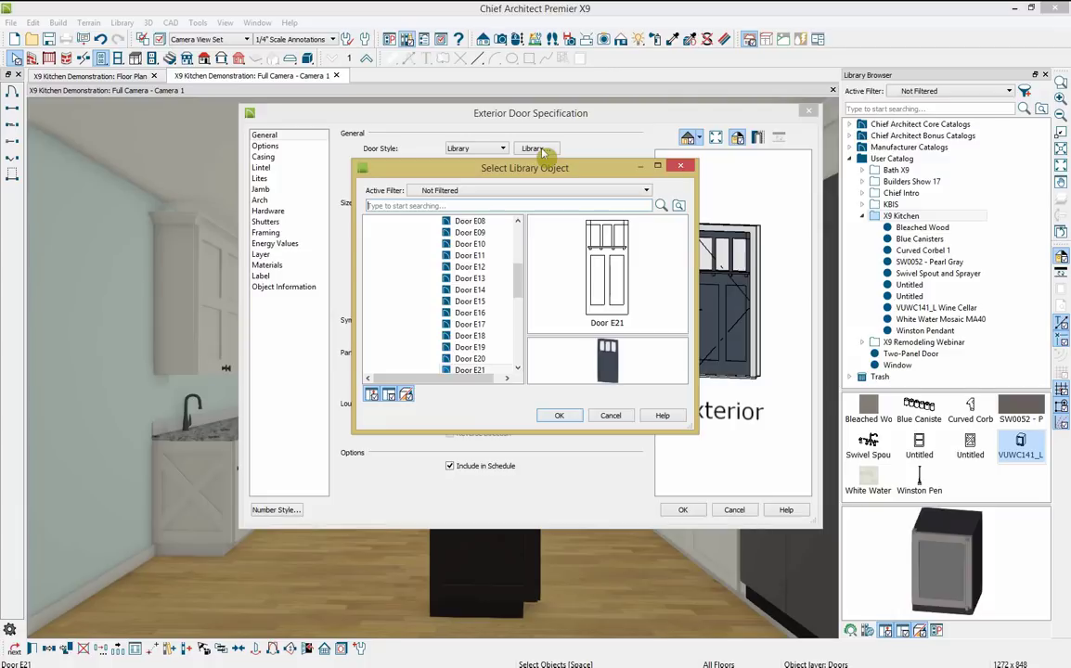
scroll(453, 264, "up", 3)
left_click(420, 244)
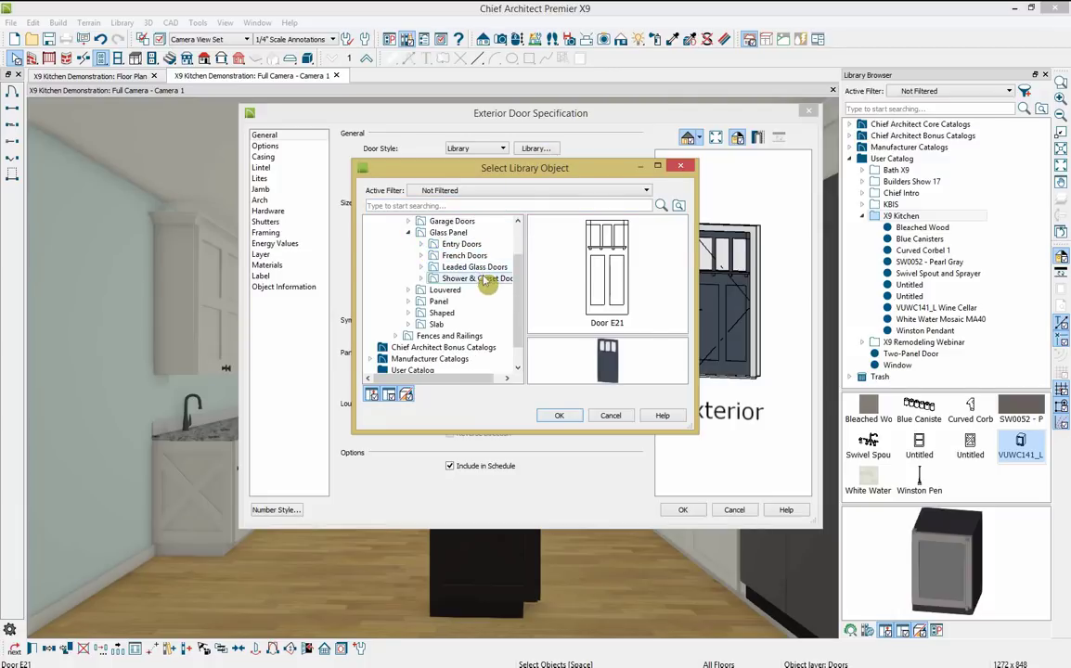
left_click(409, 232)
left_click(438, 289)
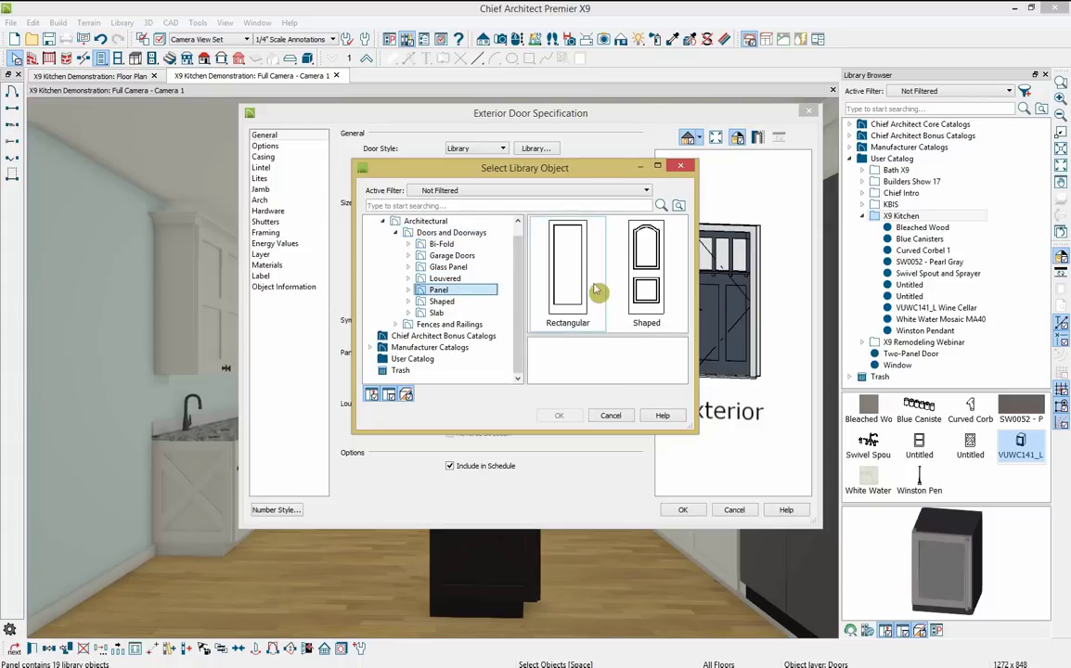
double_click(513, 259)
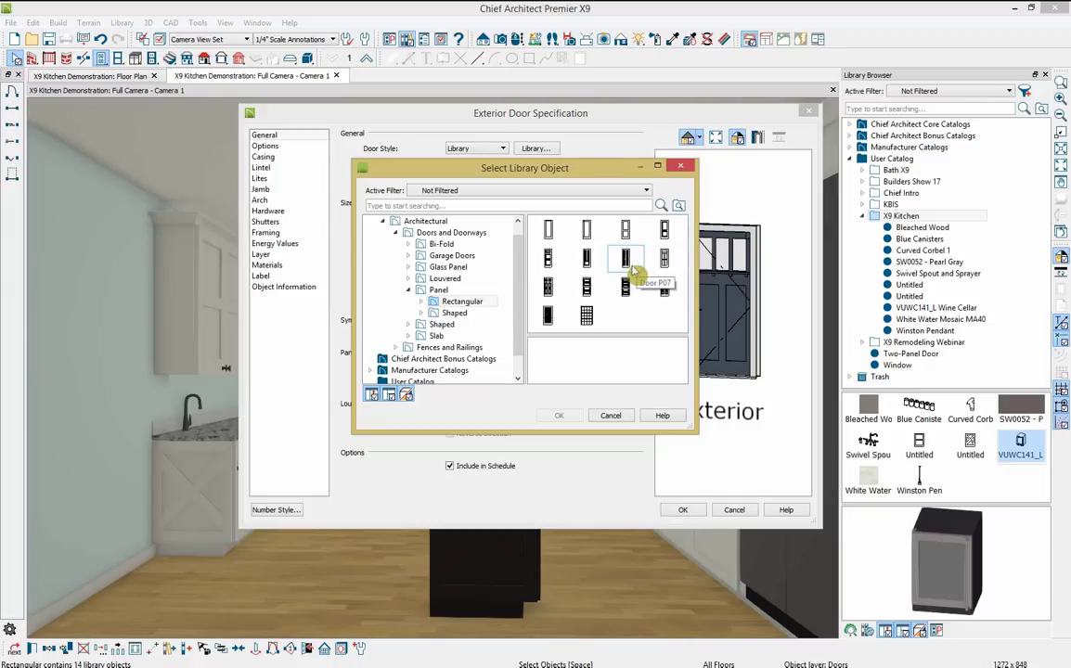
left_click(548, 258)
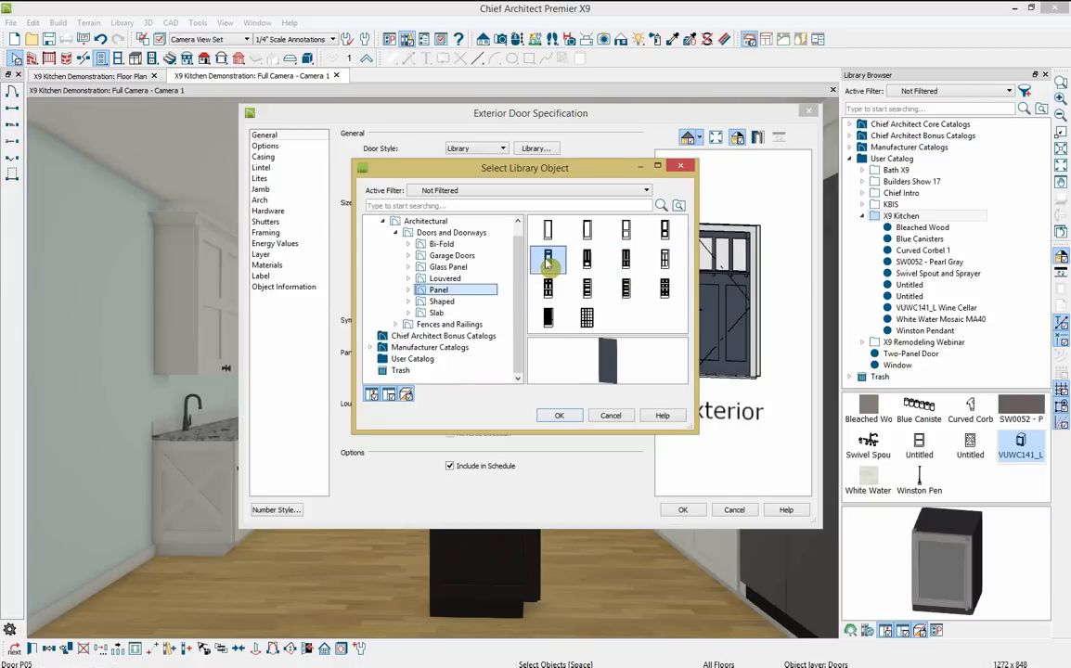
left_click(560, 414)
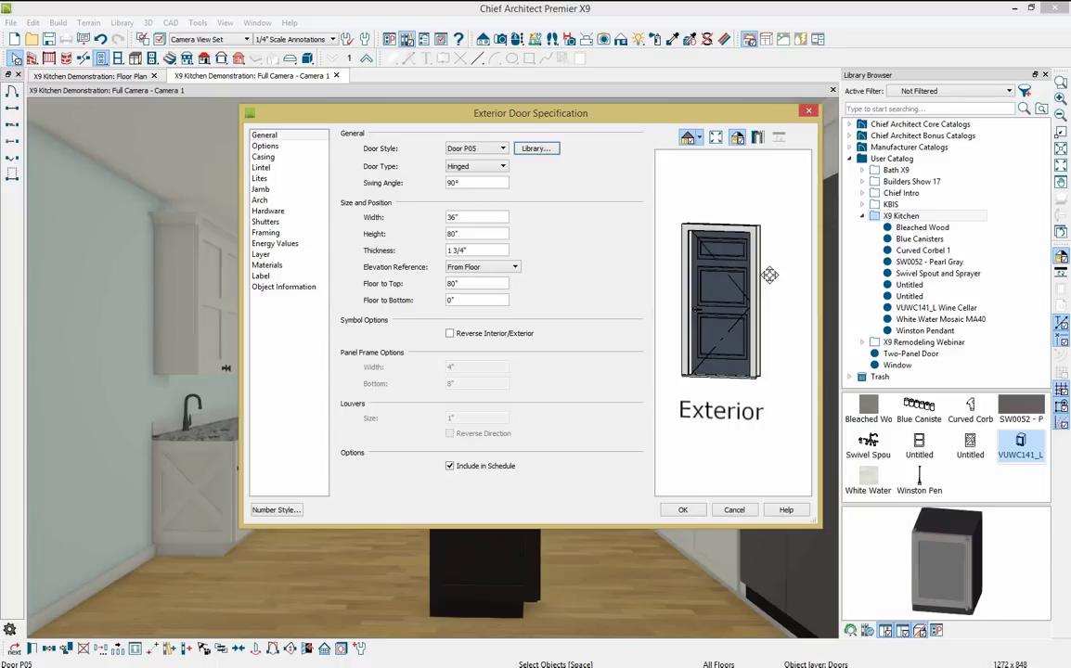
- Give the door a Lever interior handle and a 32" width, then apply
left_click_drag(760, 234, 687, 325)
left_click(283, 180)
left_click(295, 212)
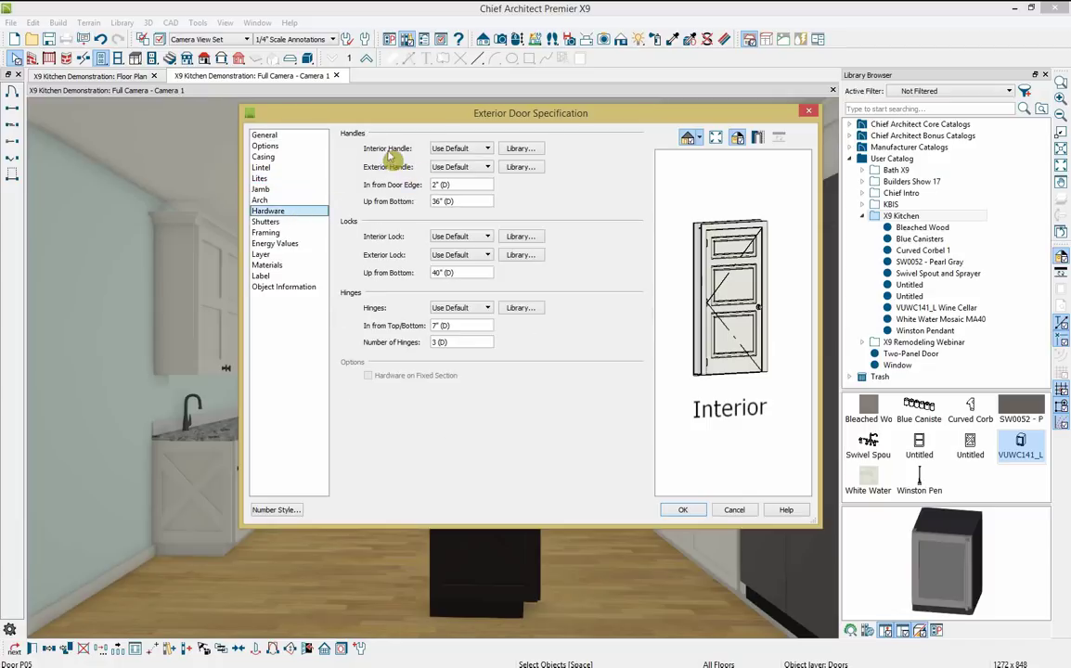
left_click(464, 148)
left_click(464, 201)
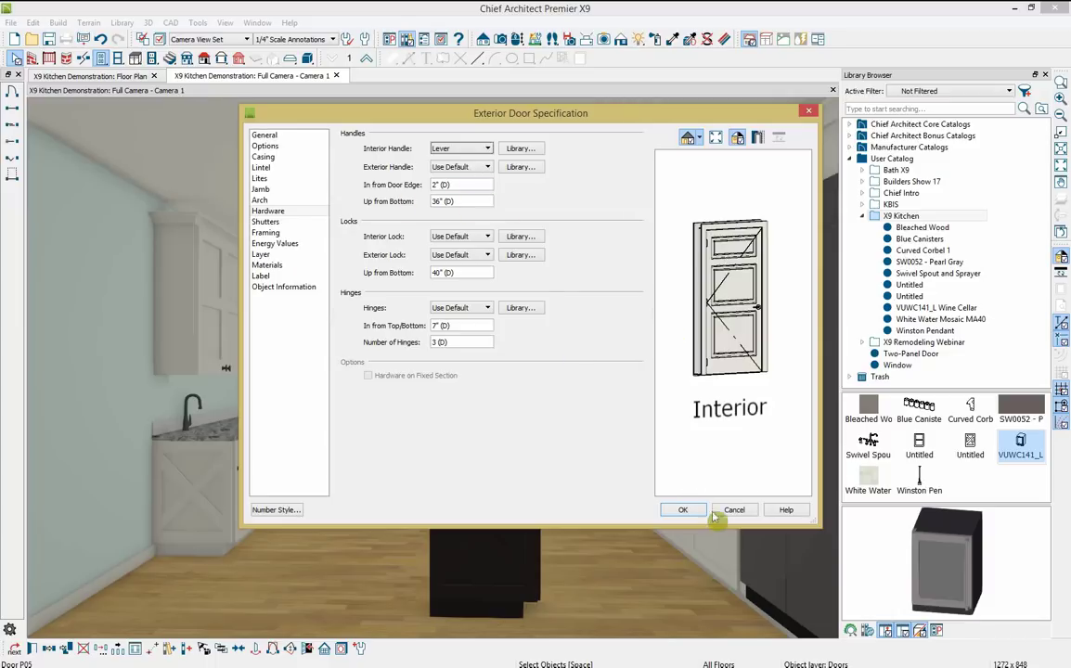
left_click(259, 134)
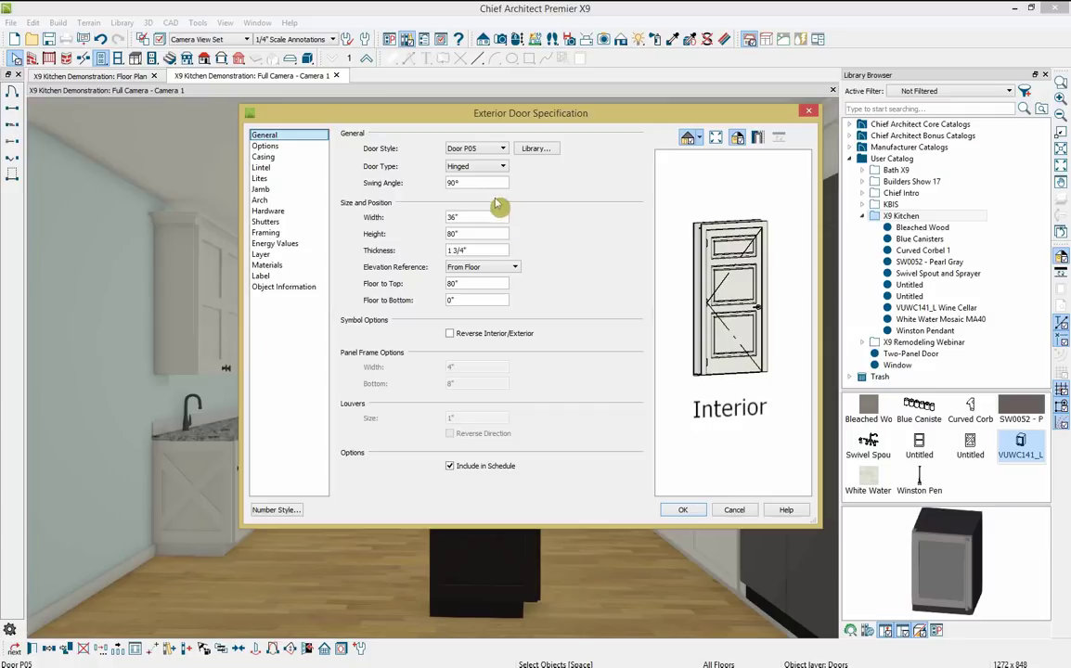
double_click(452, 217)
type("32")
left_click(683, 511)
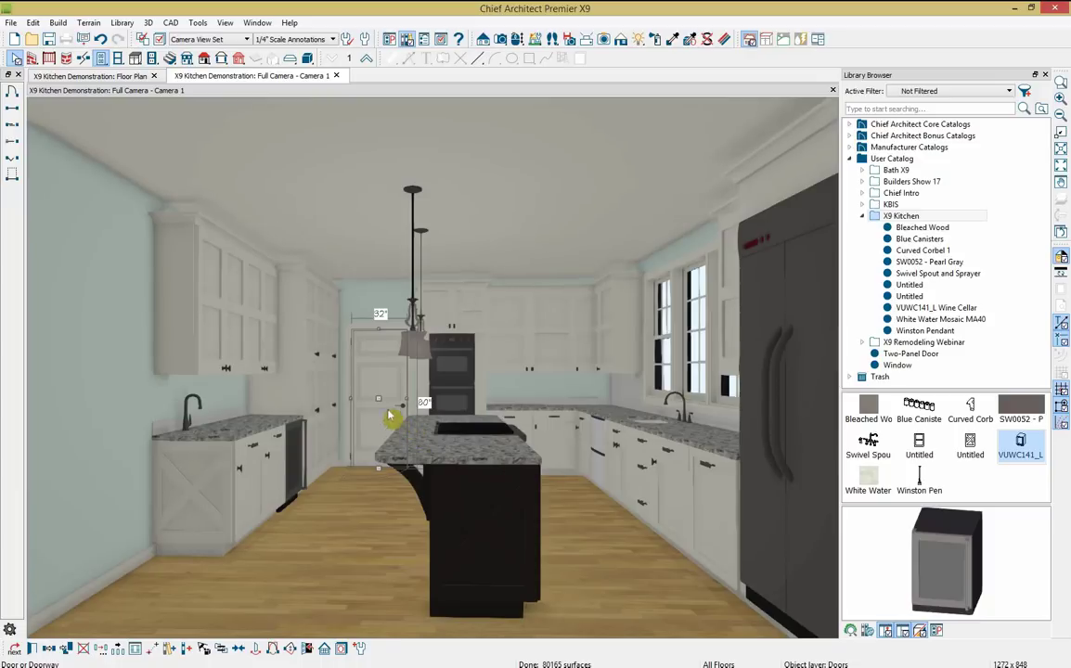
- Nudge the panel door slightly right and set it as the interior door default
left_click_drag(380, 399, 379, 399)
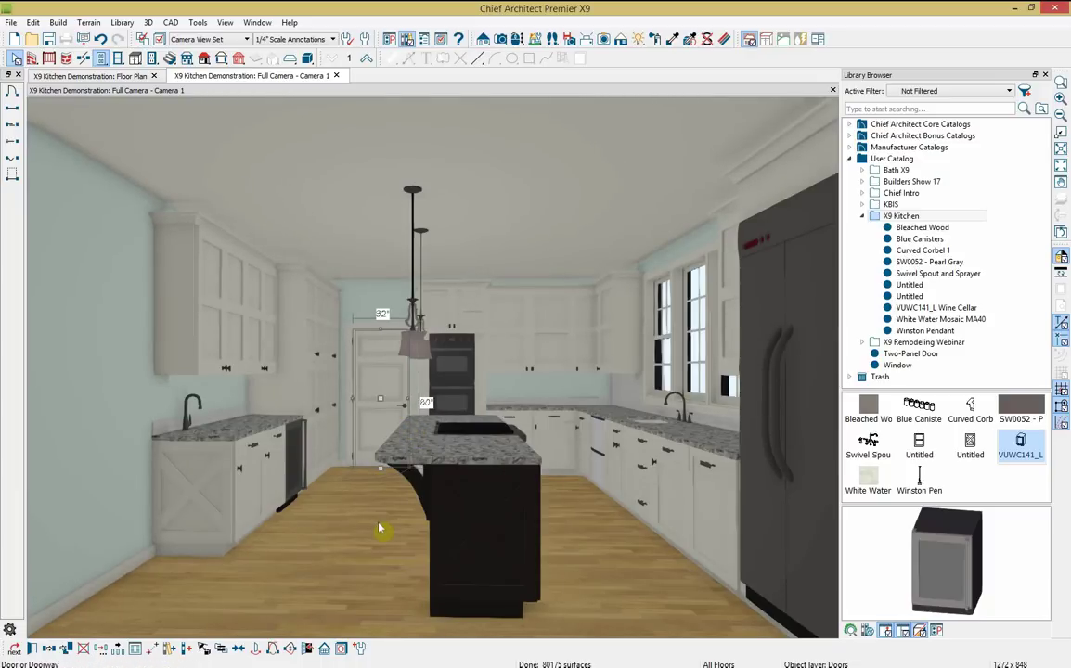
left_click(361, 652)
left_click(610, 364)
- Place a matching door on the kitchen's left wall
left_click(101, 57)
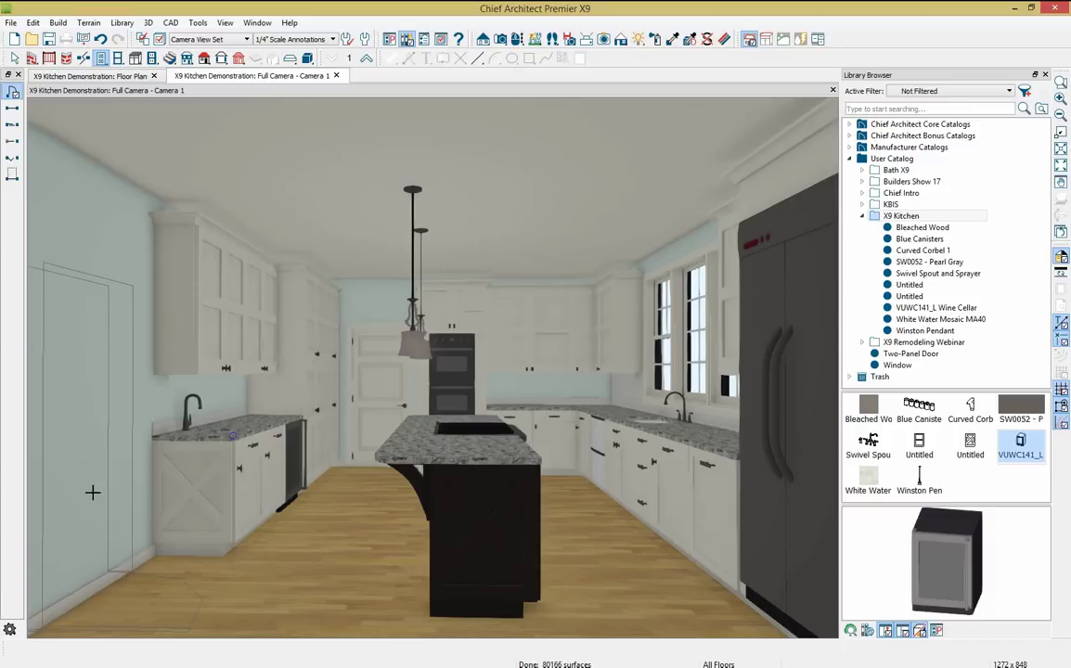
left_click(94, 492)
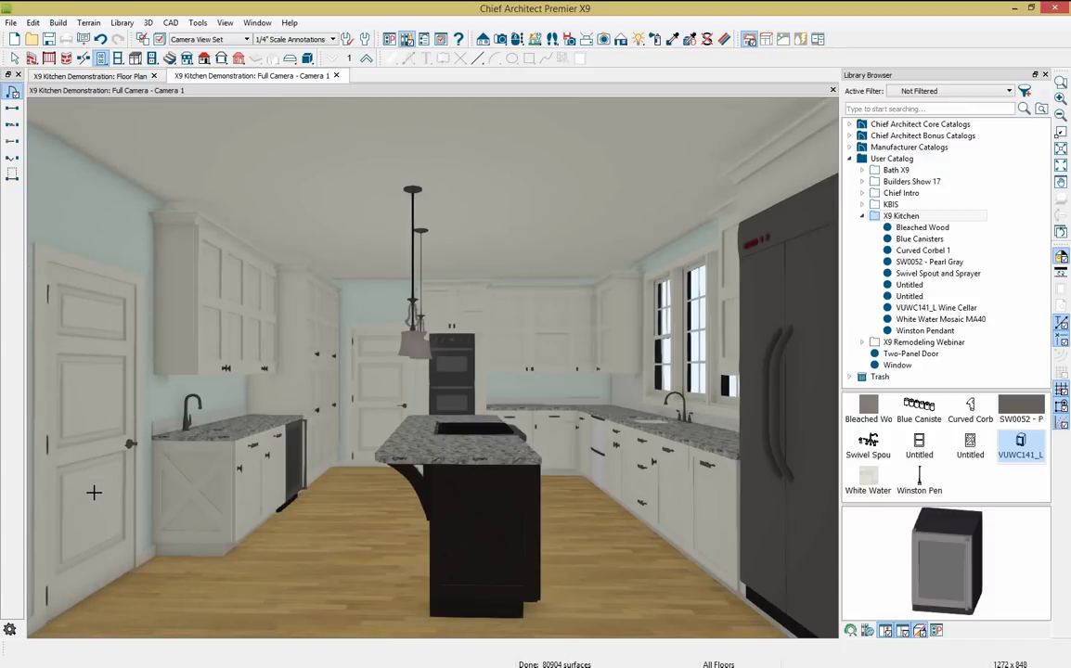
key("space")
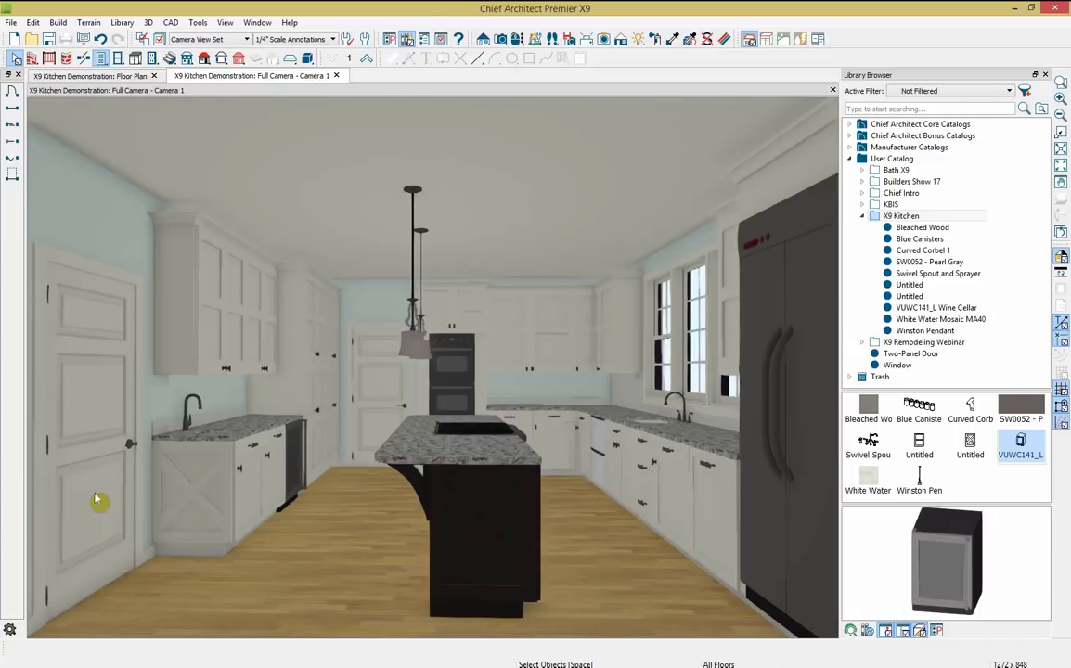
- Review the left-wall door's specification panels, keep Door Type as Hinged, and close
double_click(96, 501)
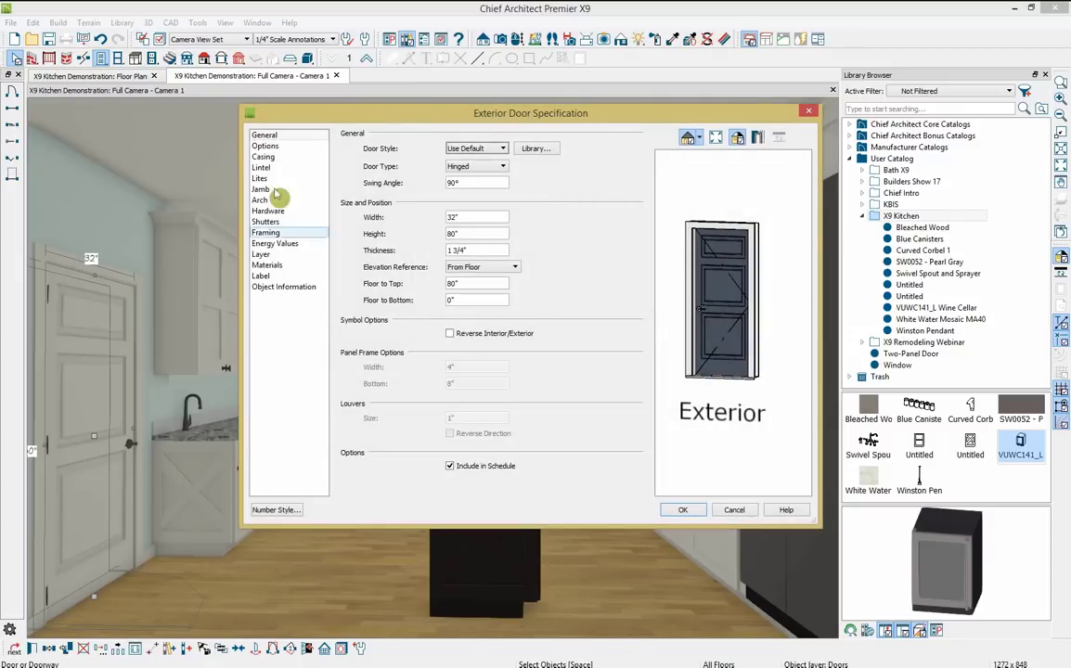
left_click(278, 147)
left_click(280, 158)
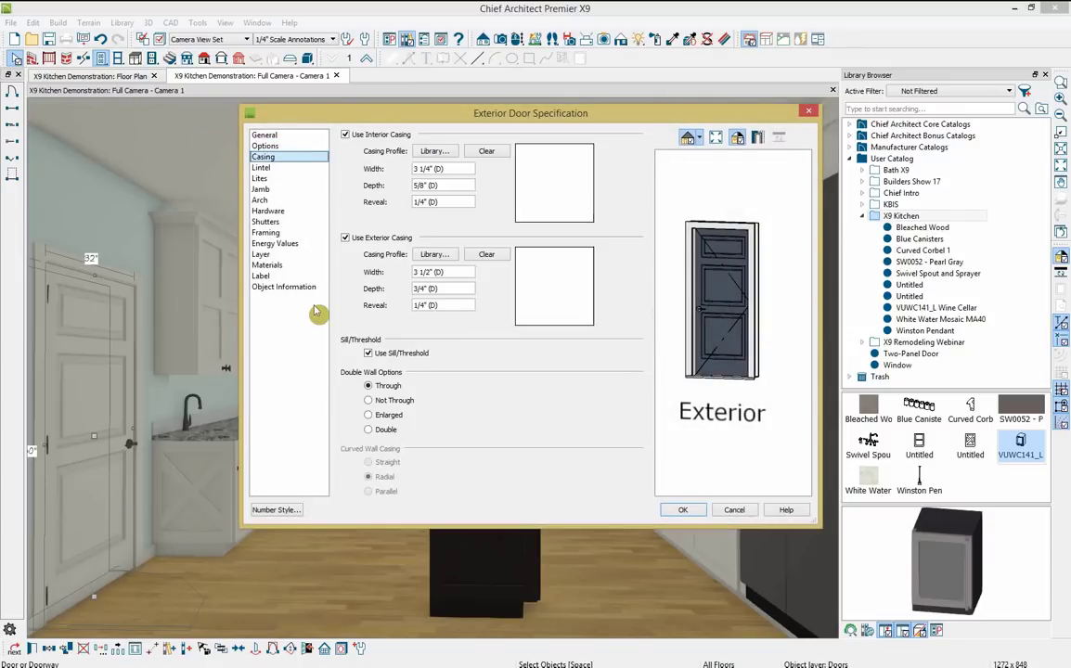
left_click(284, 169)
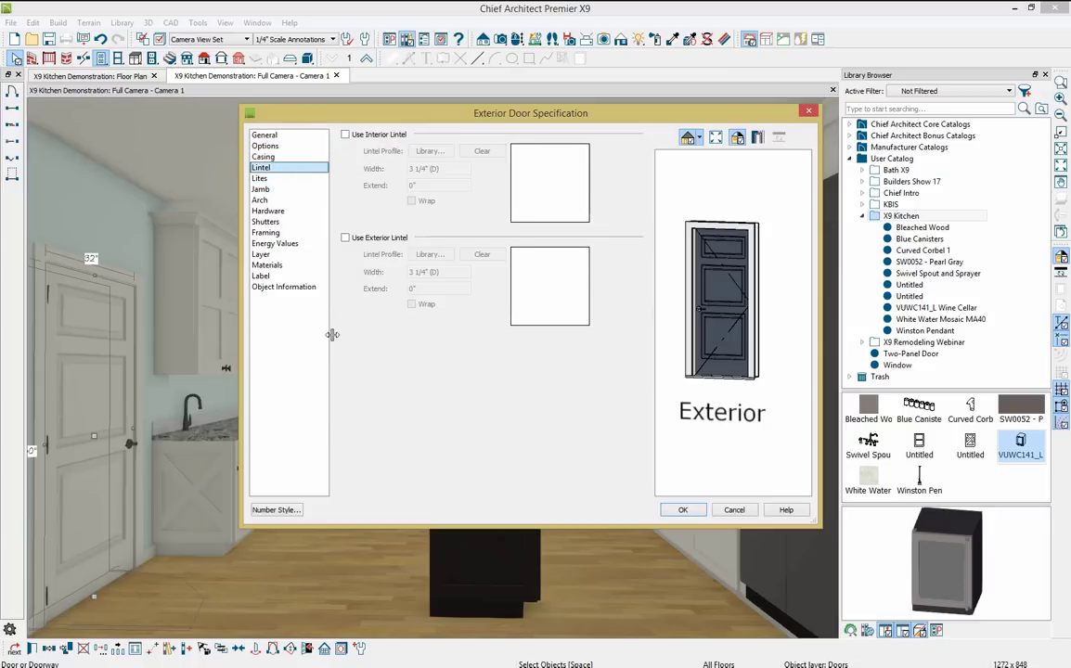
left_click(310, 212)
left_click(265, 199)
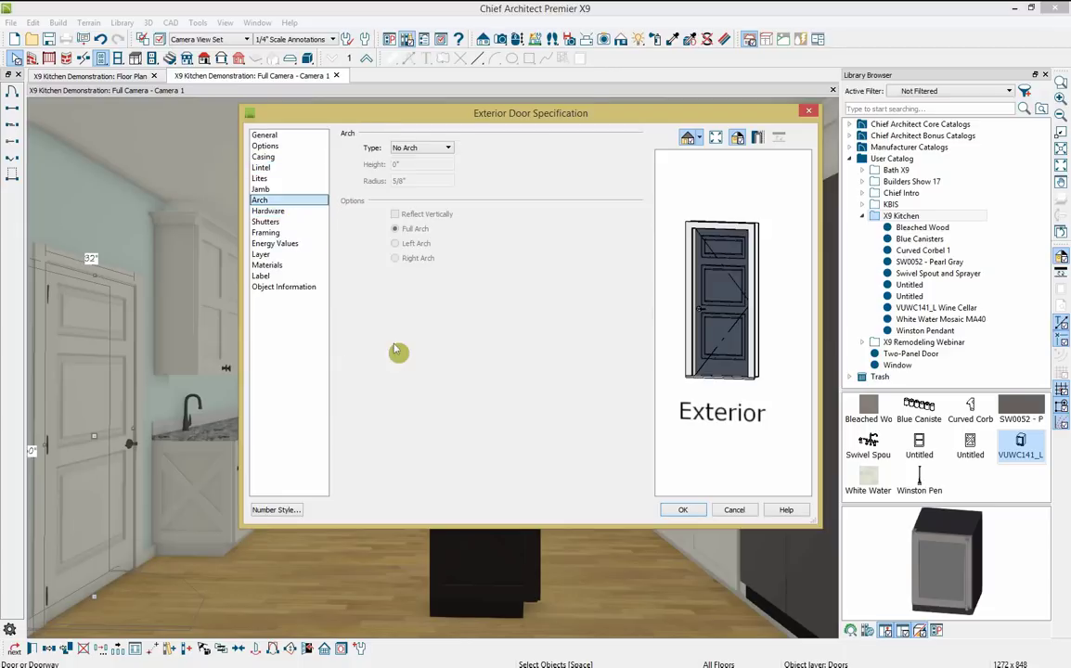
left_click(271, 135)
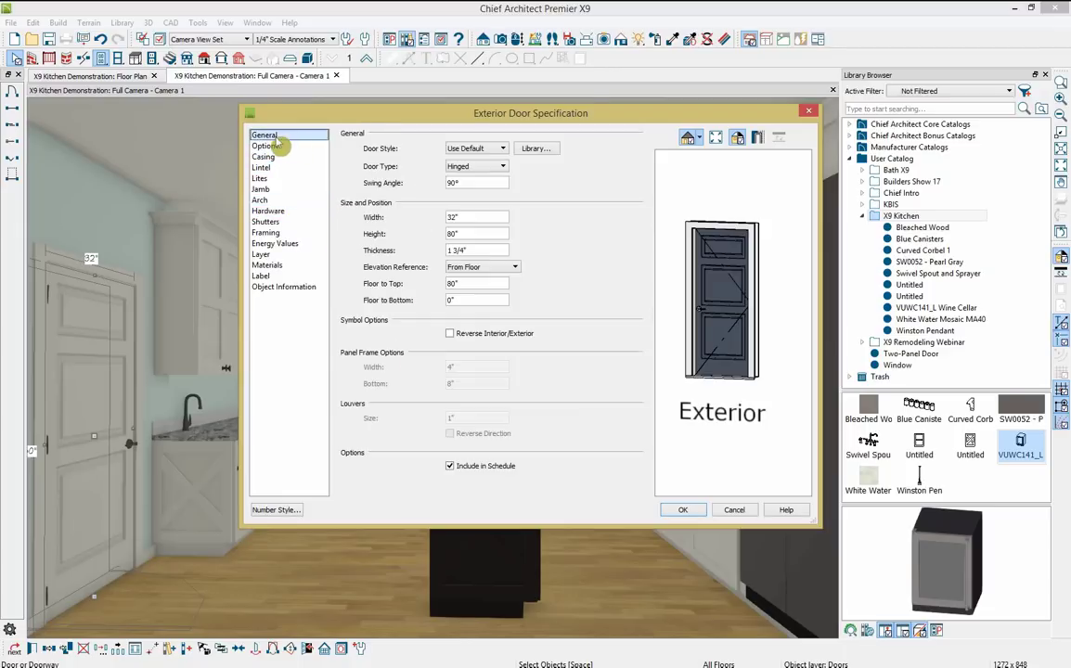
left_click(475, 168)
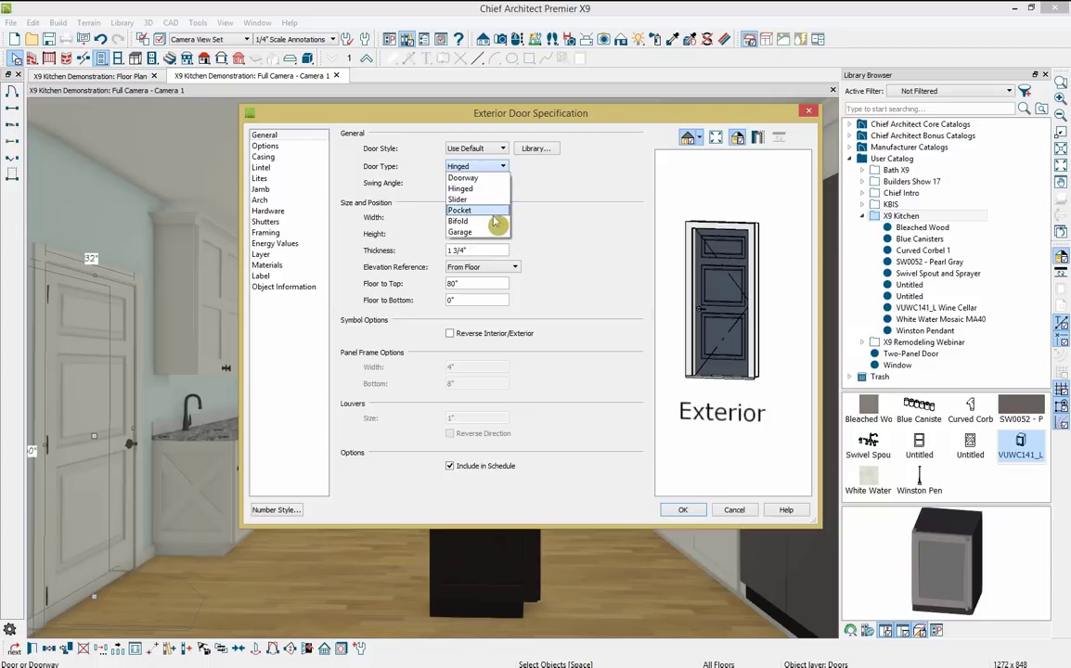
left_click(507, 264)
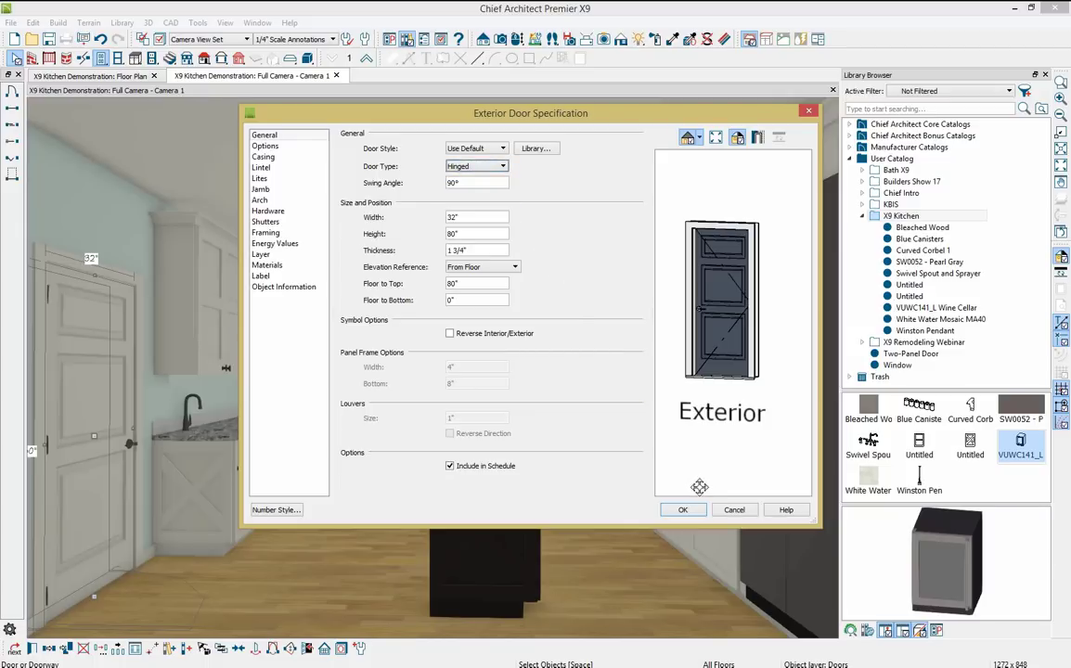
left_click(682, 510)
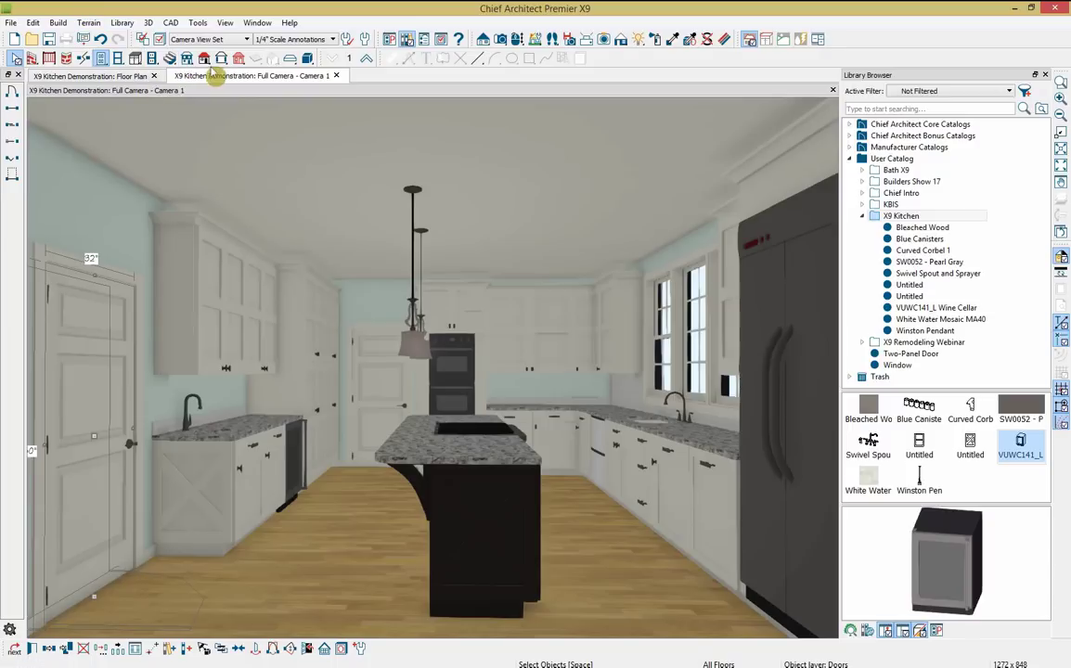
- Place custom backsplashes on the back wall and above the left counter
left_click(135, 59)
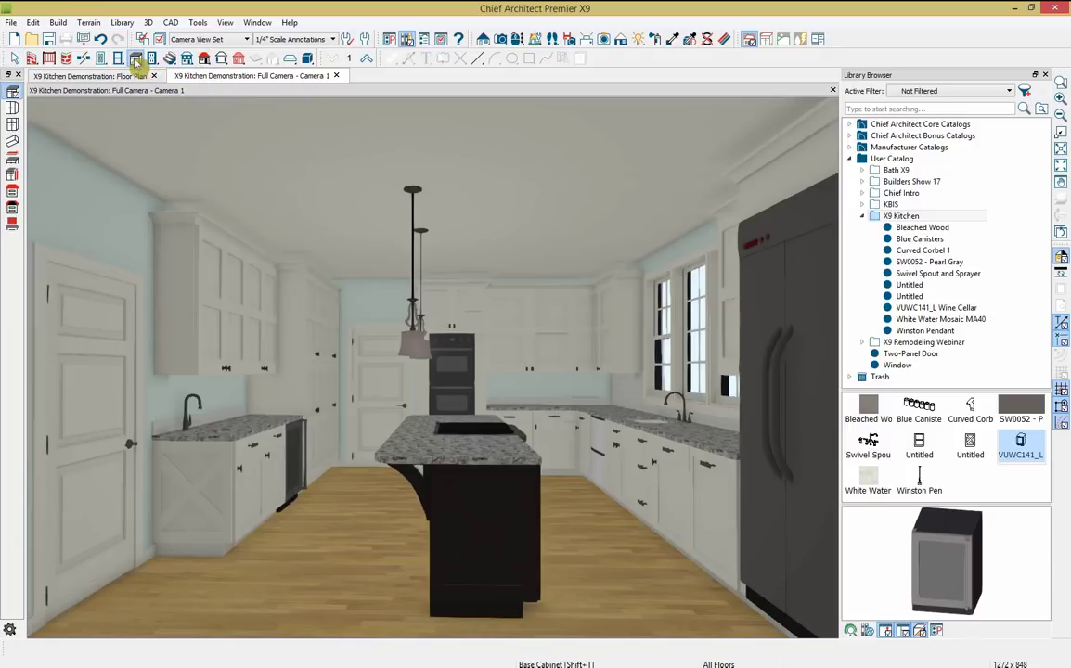
left_click(12, 223)
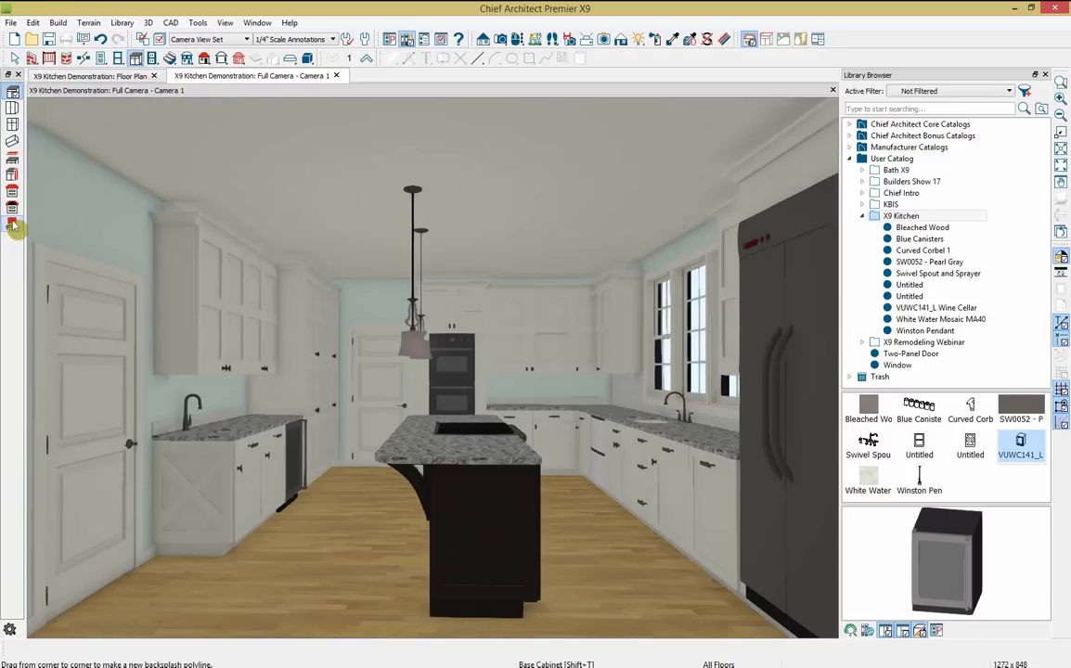
left_click(529, 385)
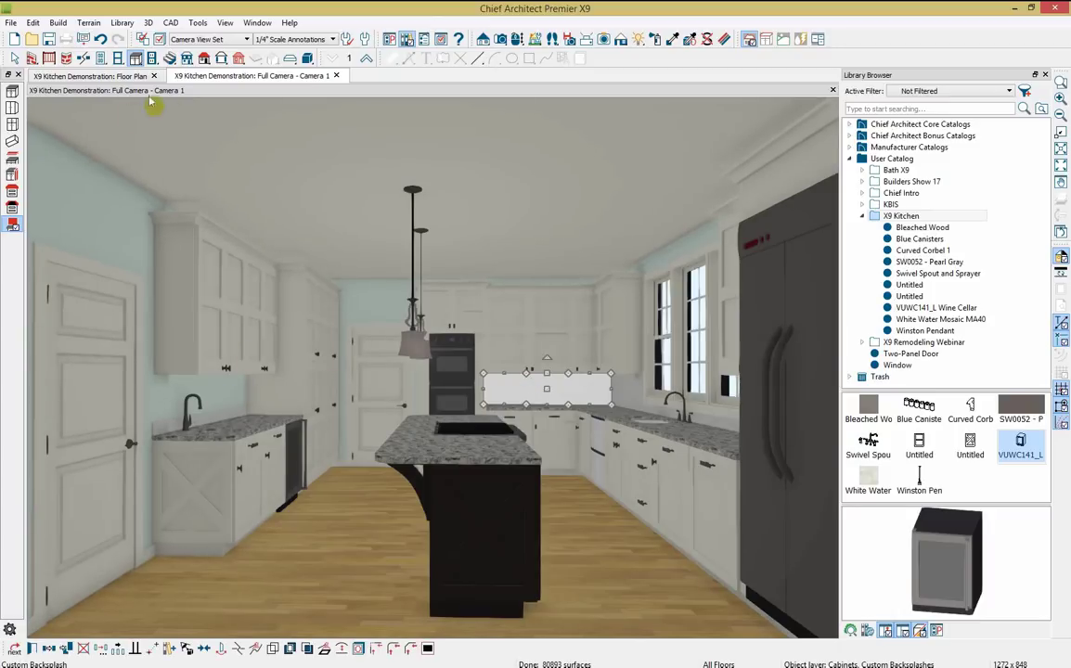
left_click(222, 388)
key("space")
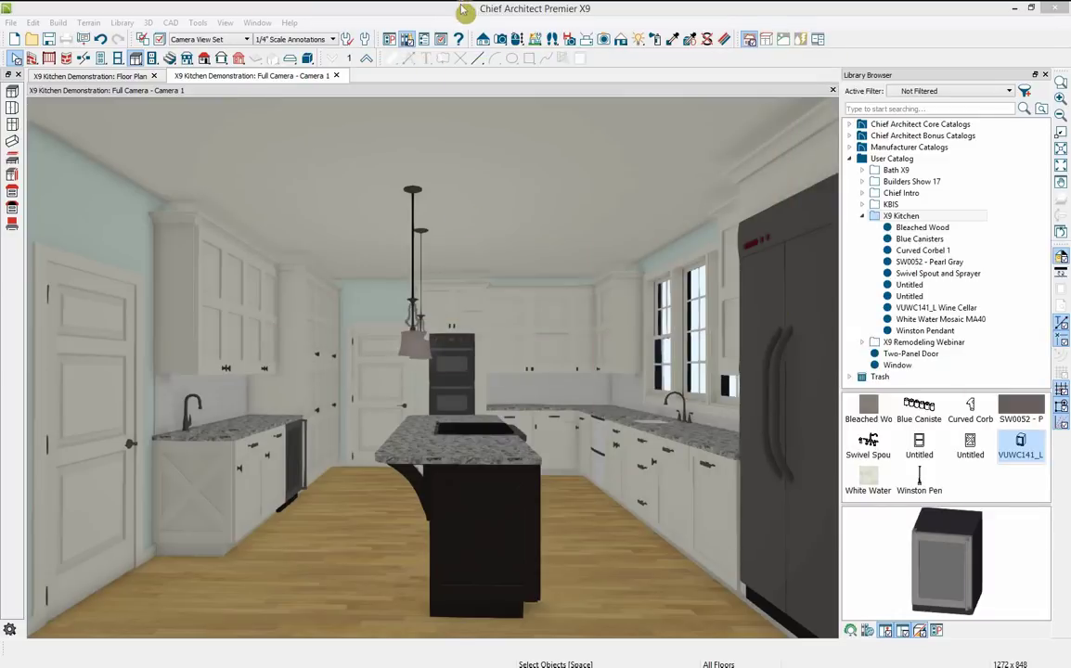
- On the floor plan, make a room polyline from the kitchen room and show the CAD, Kitchen & Bath layer
left_click(90, 75)
scroll(526, 368, "up", 3)
left_click(526, 368)
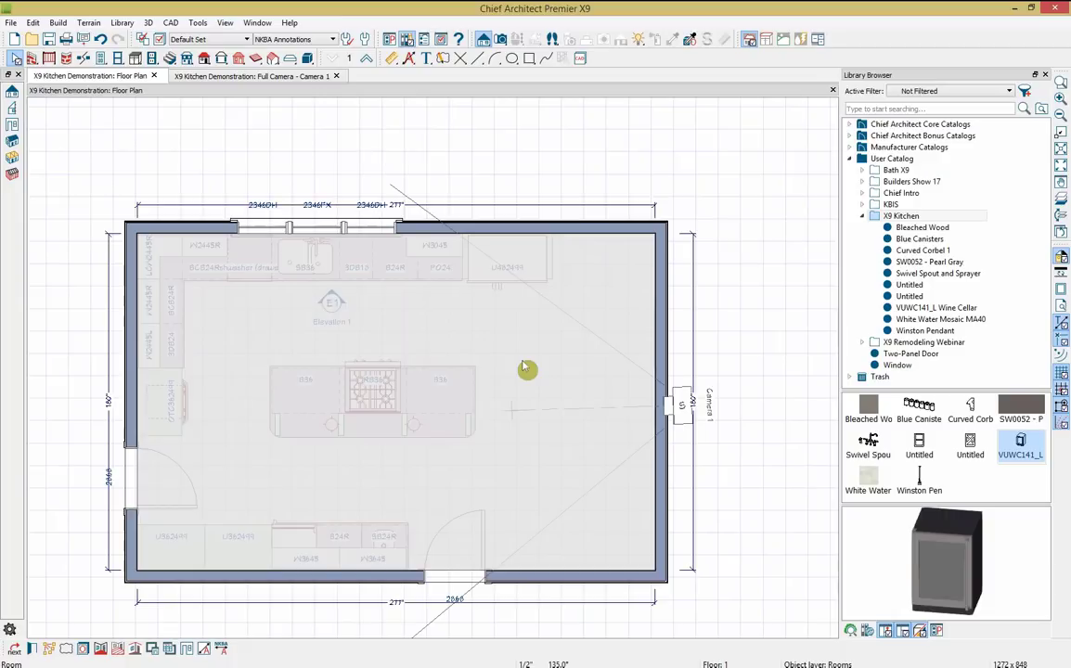
left_click(309, 59)
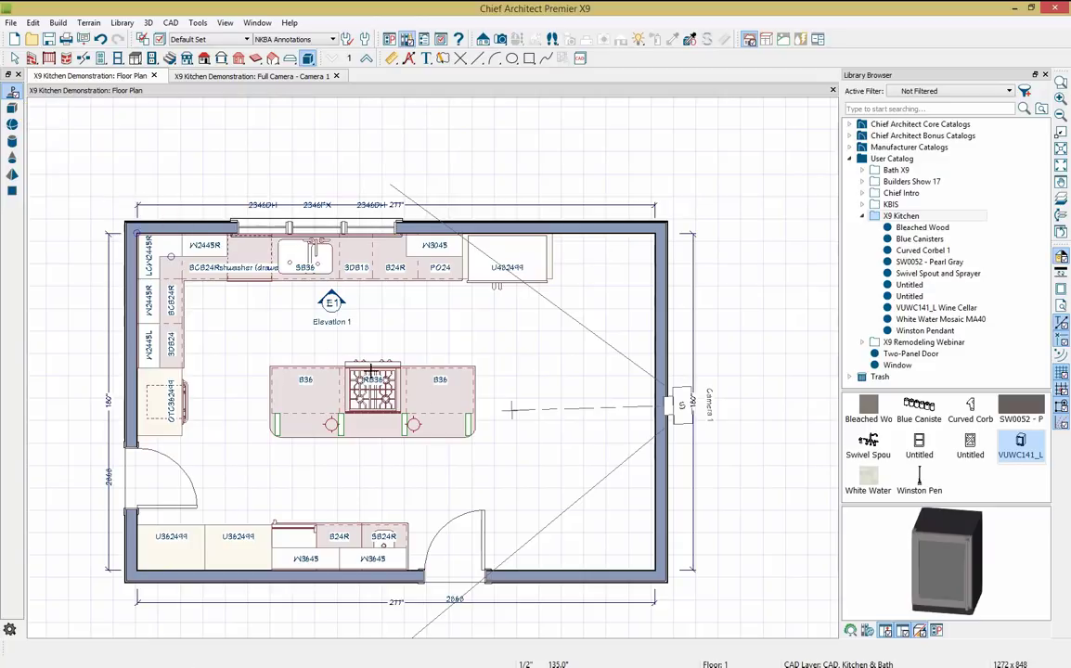
key("space")
left_click(519, 358)
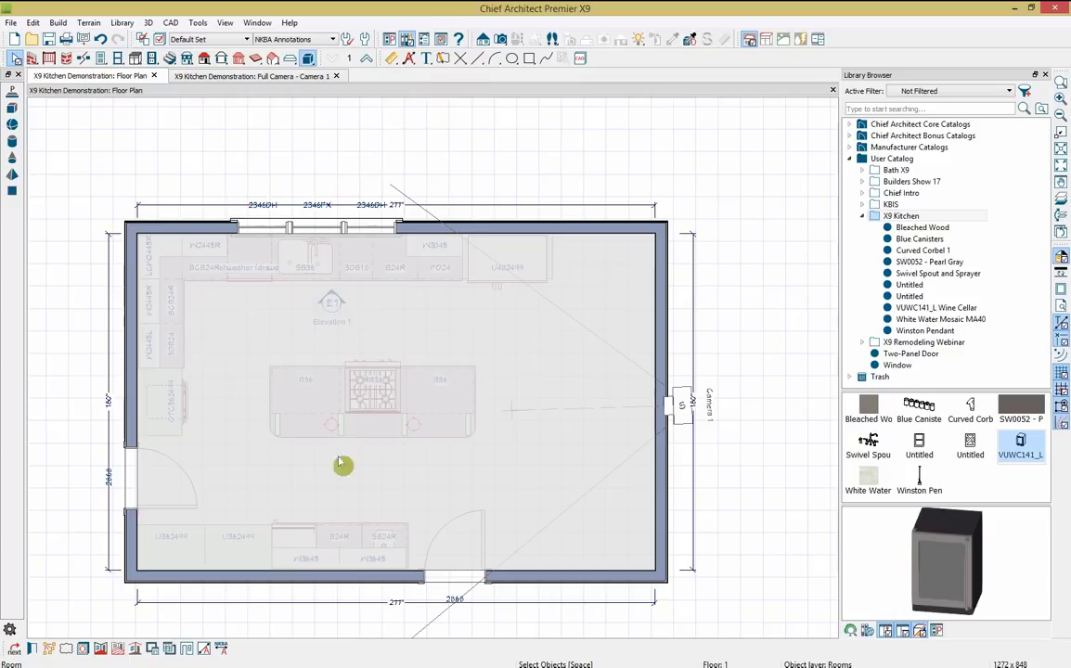
left_click(100, 648)
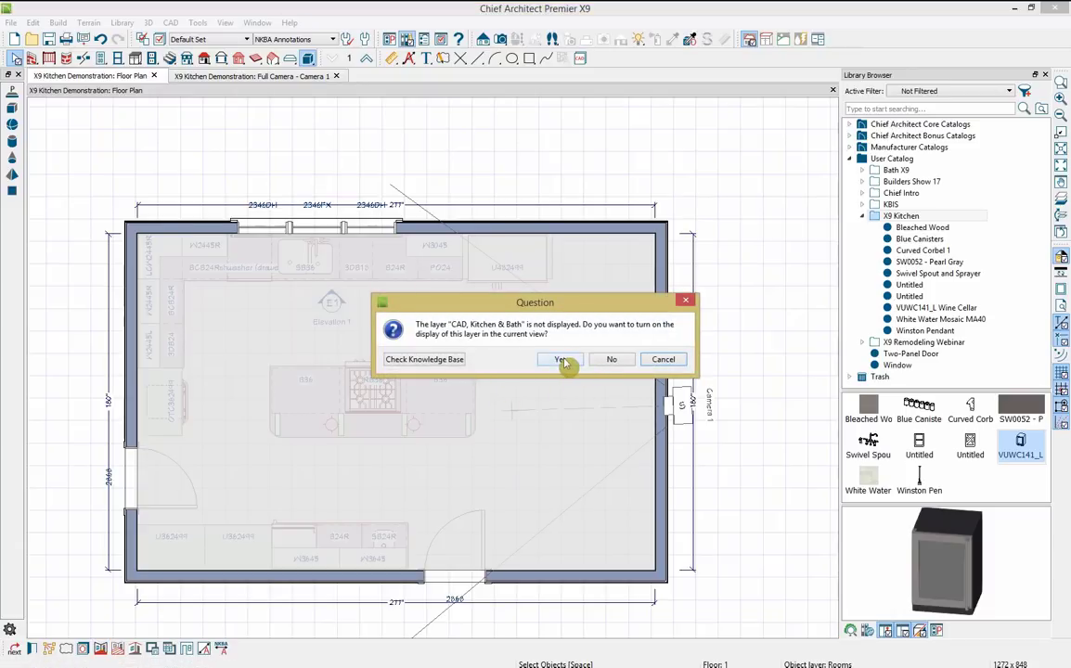
left_click(562, 362)
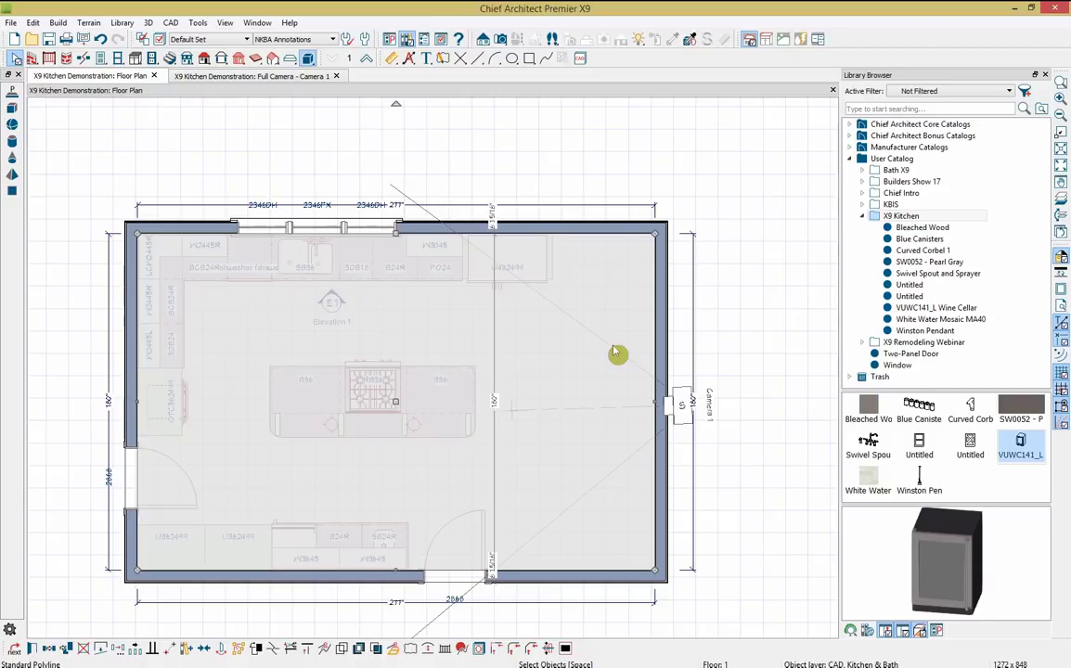
- Convert the room polyline into a polyline solid
left_click(394, 649)
left_click(478, 349)
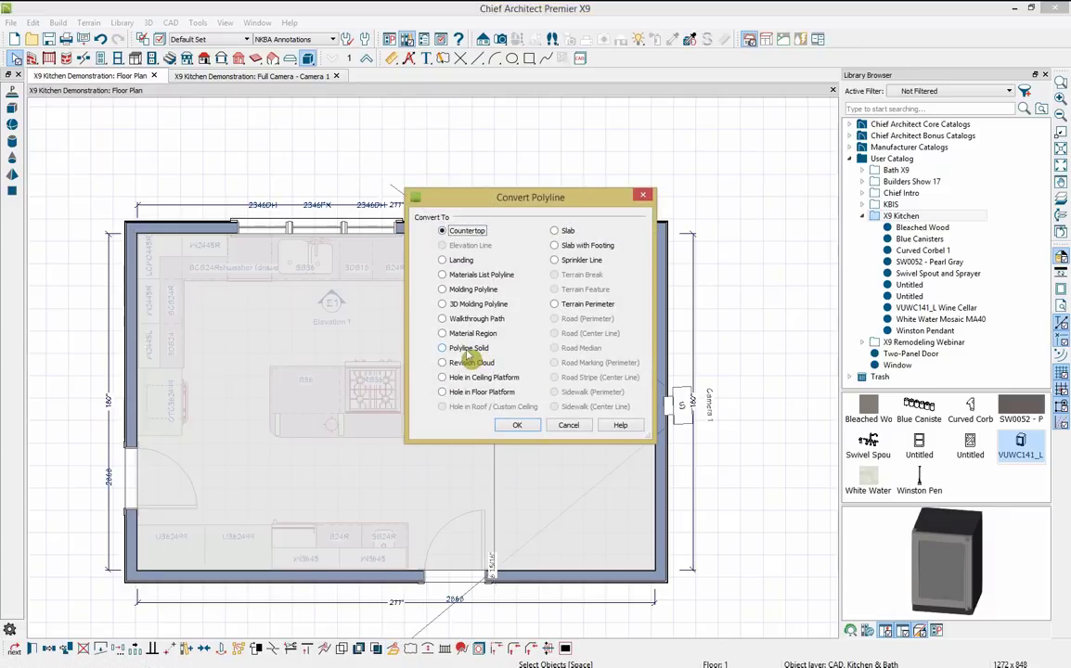
left_click(516, 425)
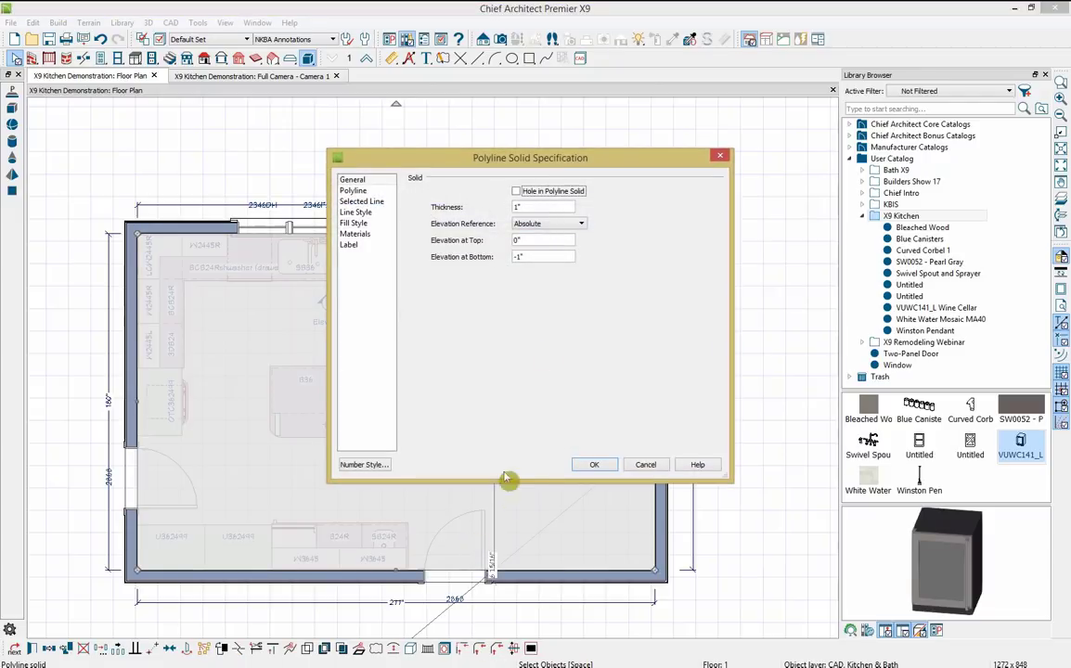
- Set thickness 4, elevation From Ceiling, Ceiling to Top 0 and Ceiling to Bottom 4
double_click(543, 209)
type("4")
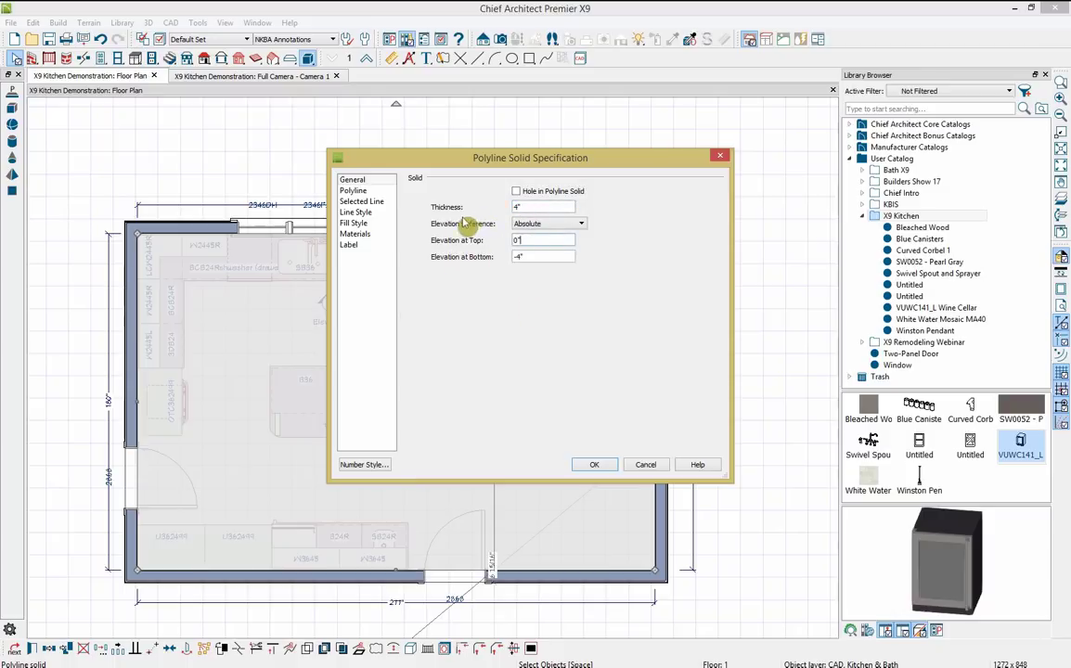
left_click(536, 225)
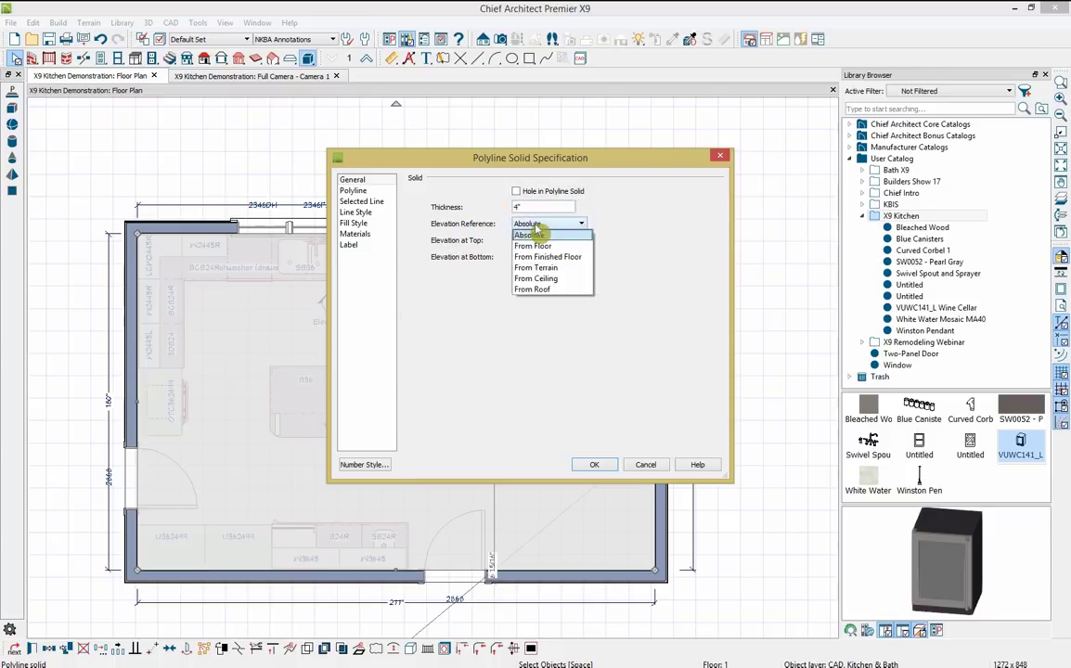
left_click(561, 279)
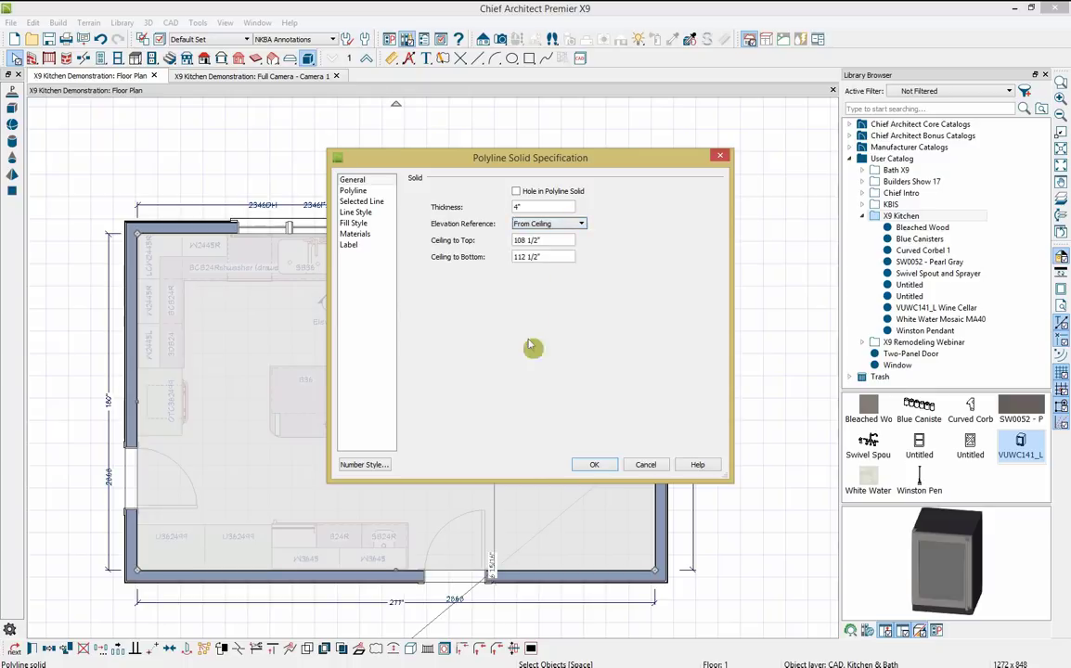
left_click_drag(539, 241, 505, 249)
type("0")
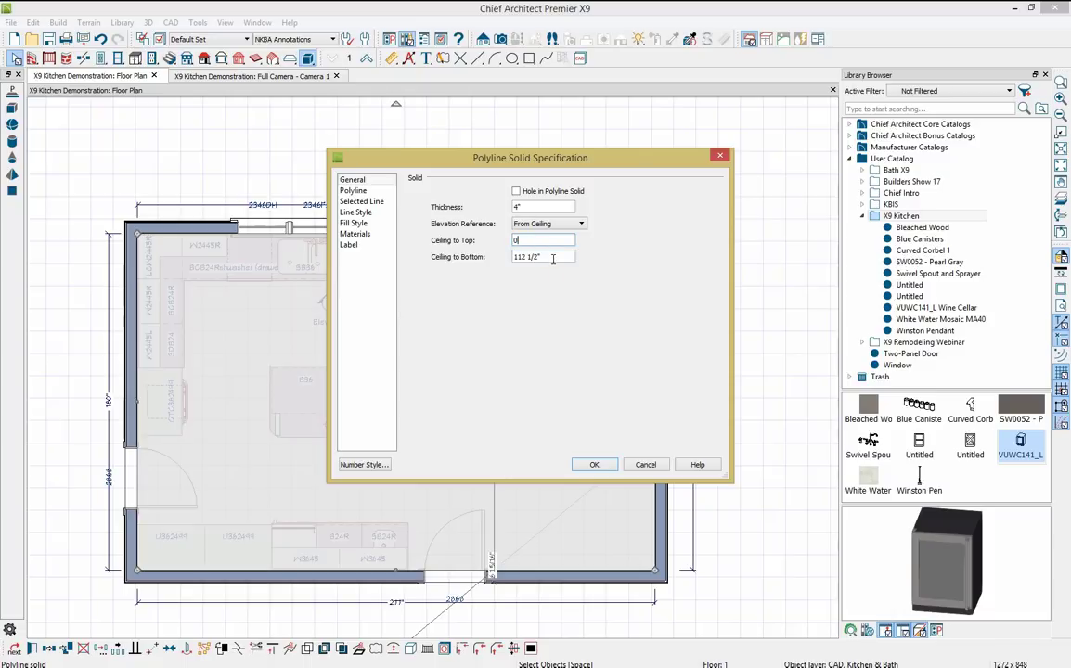
left_click(556, 257)
type("4")
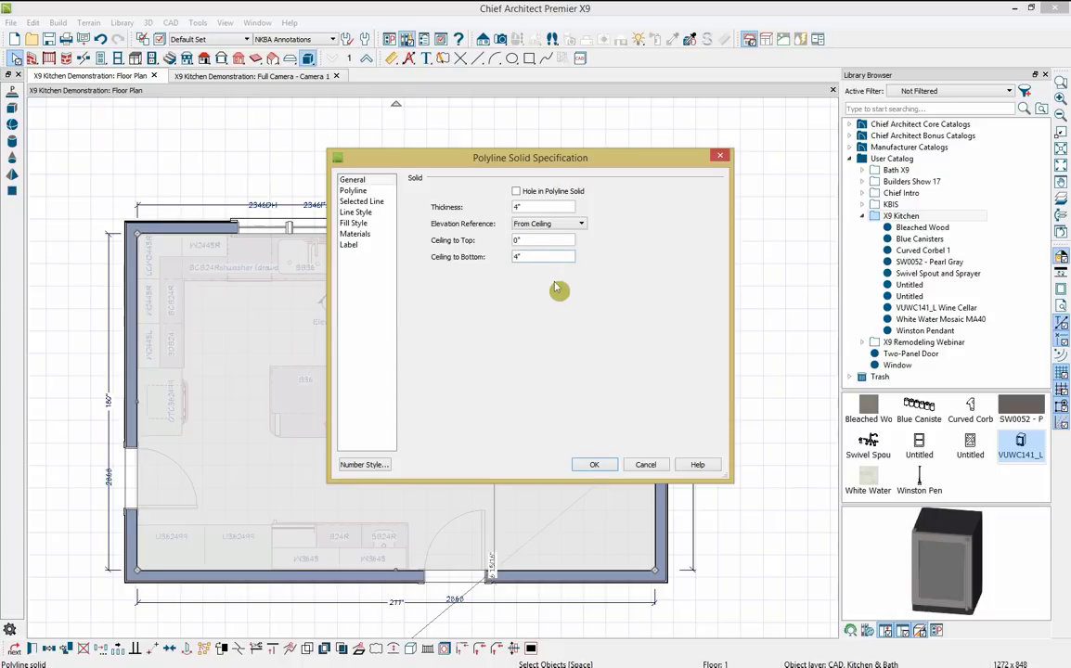
left_click(601, 470)
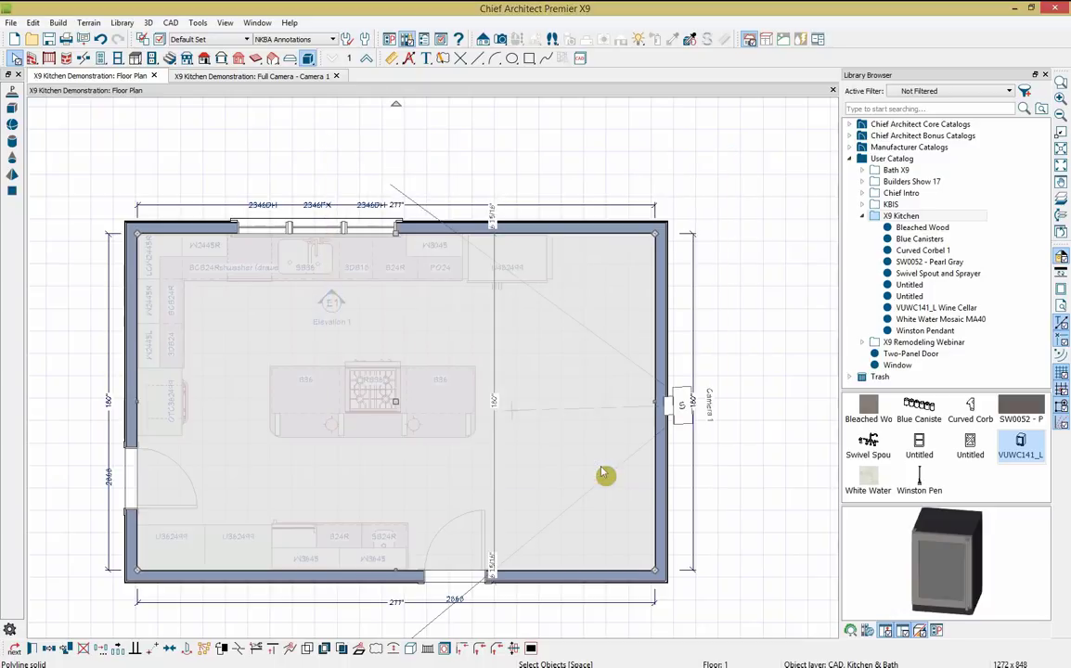
- In the 3D camera view, turn on display of the CAD, Kitchen & Bath layer
left_click(286, 80)
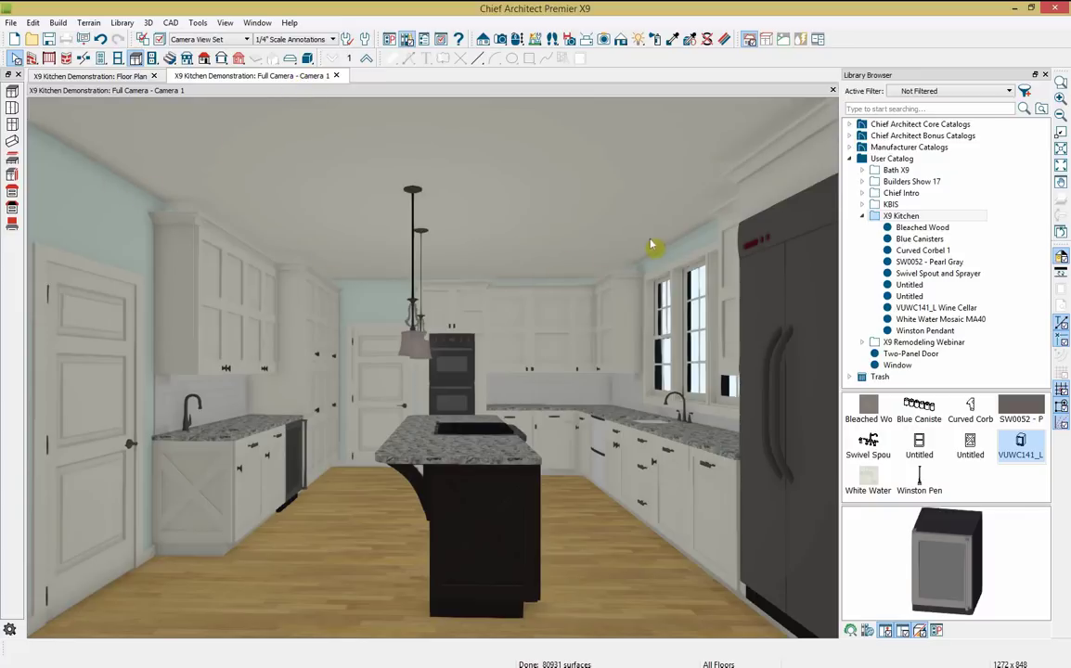
left_click(158, 39)
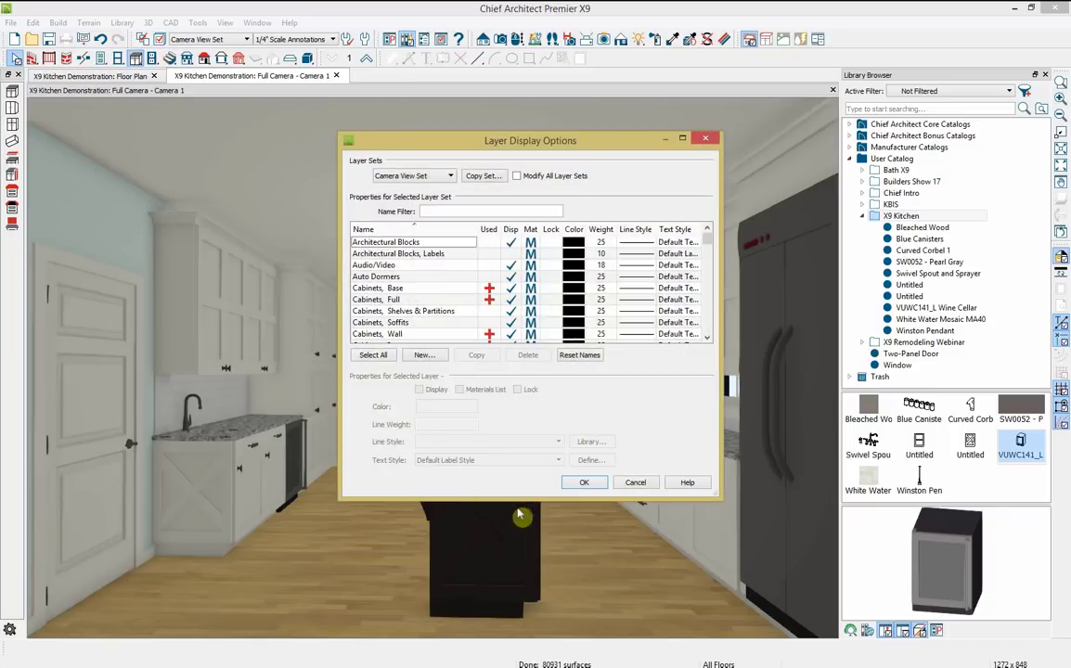
scroll(483, 306, "down", 4)
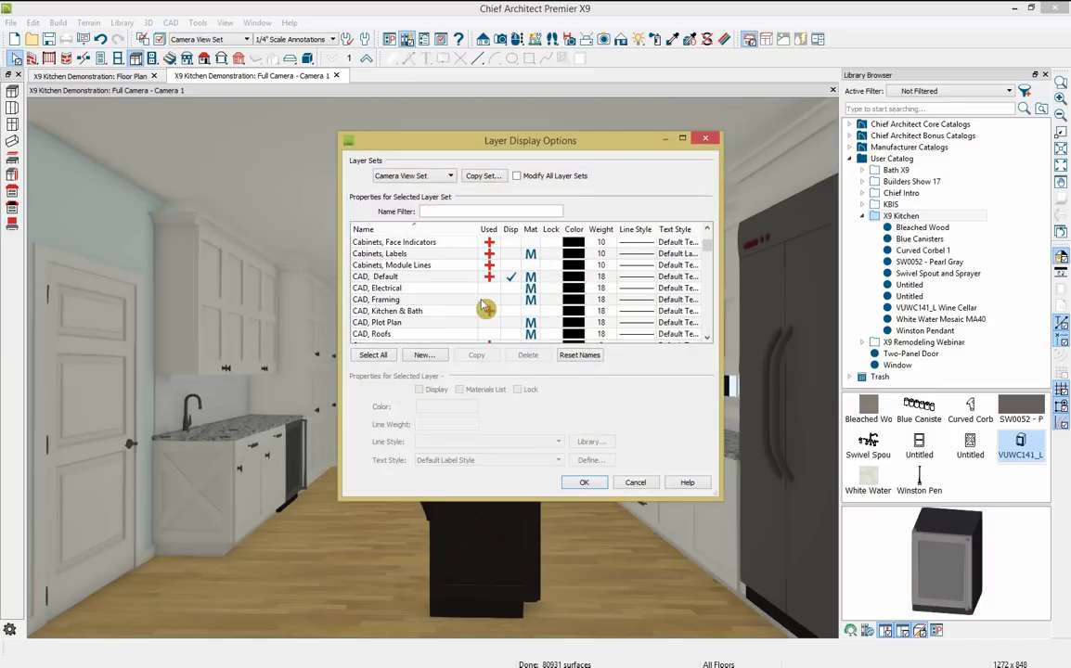
left_click(463, 311)
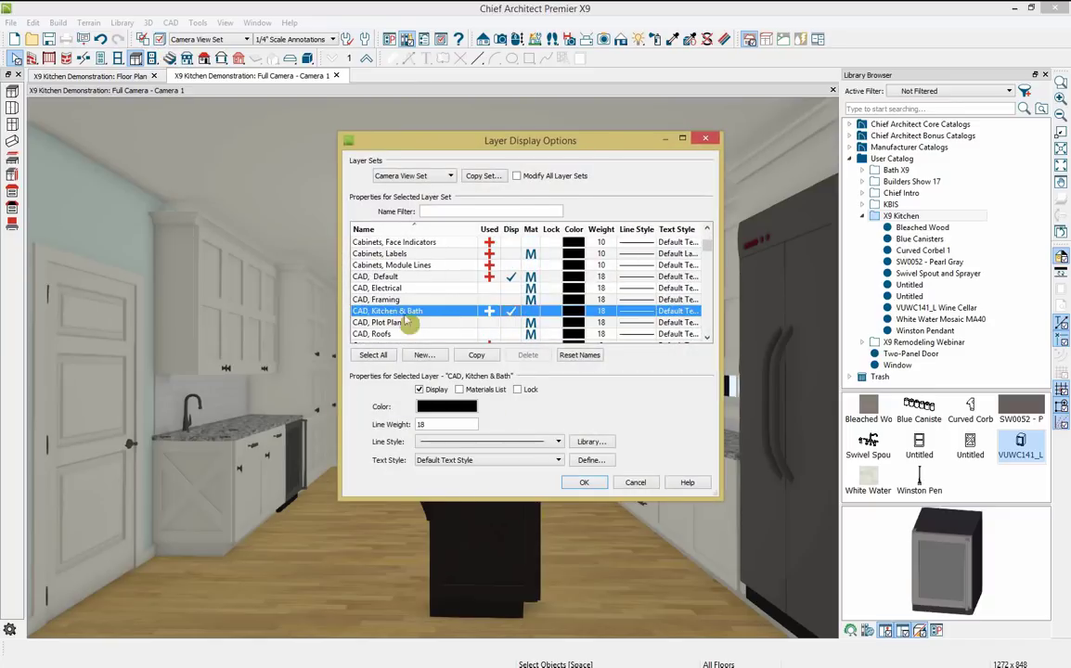
left_click(585, 482)
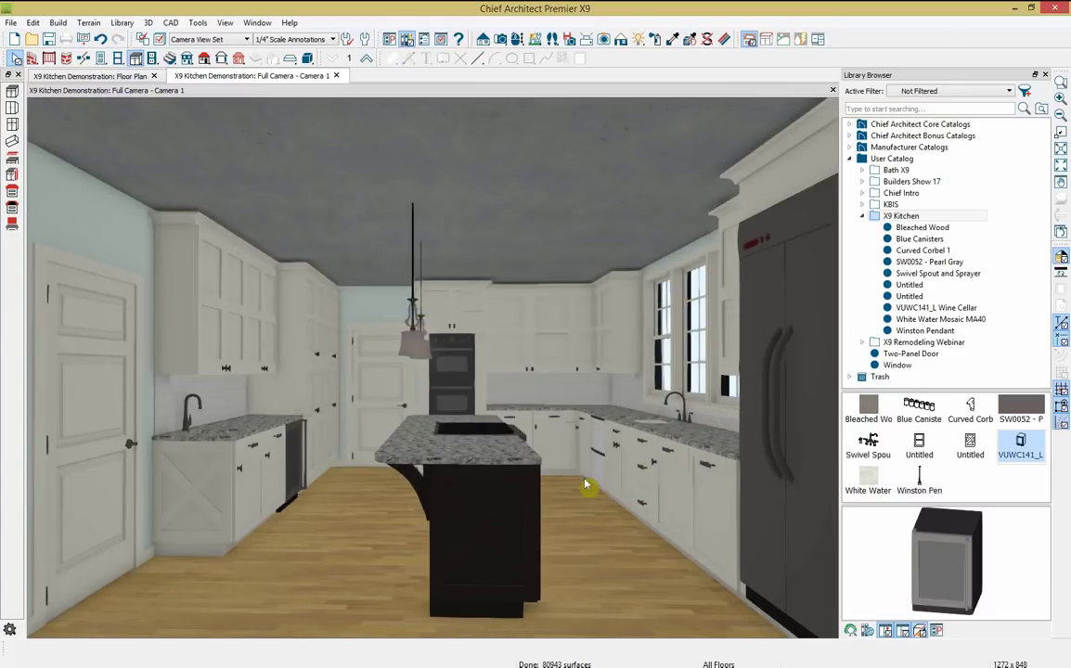
- Tile the 3D camera view beside the floor plan and centre the plan on the island
left_click(116, 77)
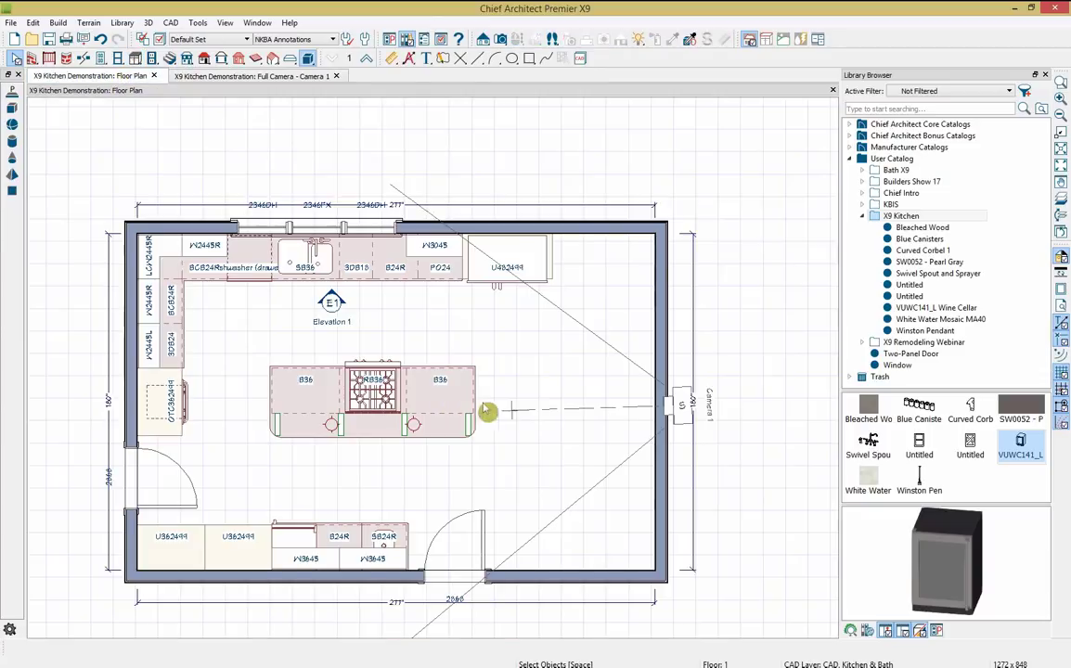
left_click_drag(239, 78, 593, 153)
scroll(299, 208, "up", 4)
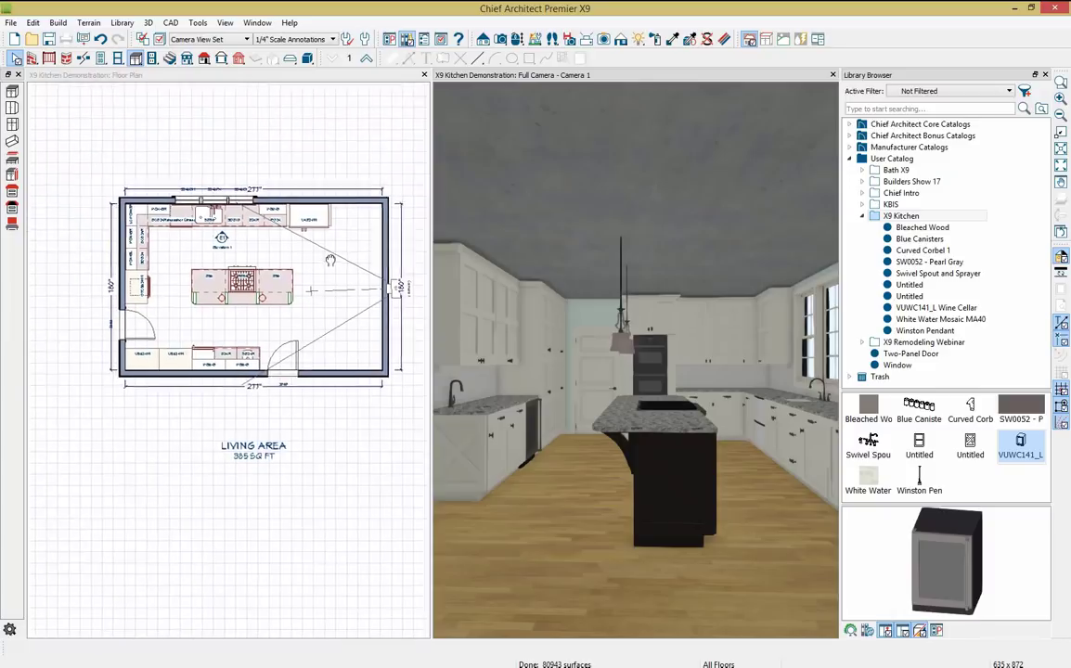
middle_click_drag(328, 291, 276, 329)
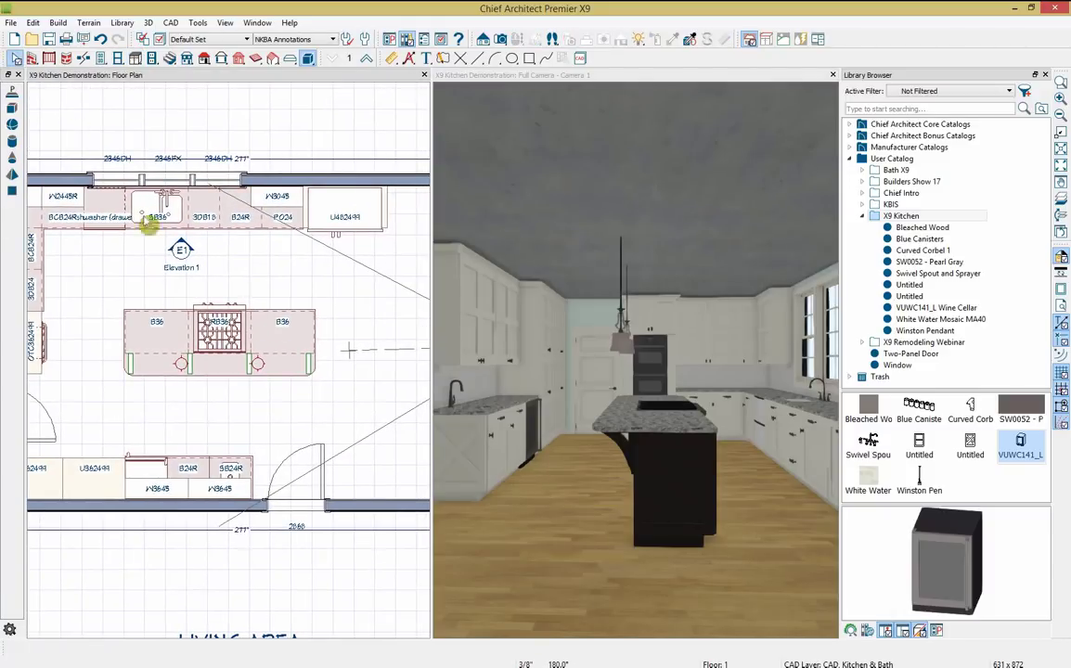
- Draw a rectangular polyline solid around the island and make it a hole in the solid
left_click(13, 94)
left_click_drag(108, 293, 335, 396)
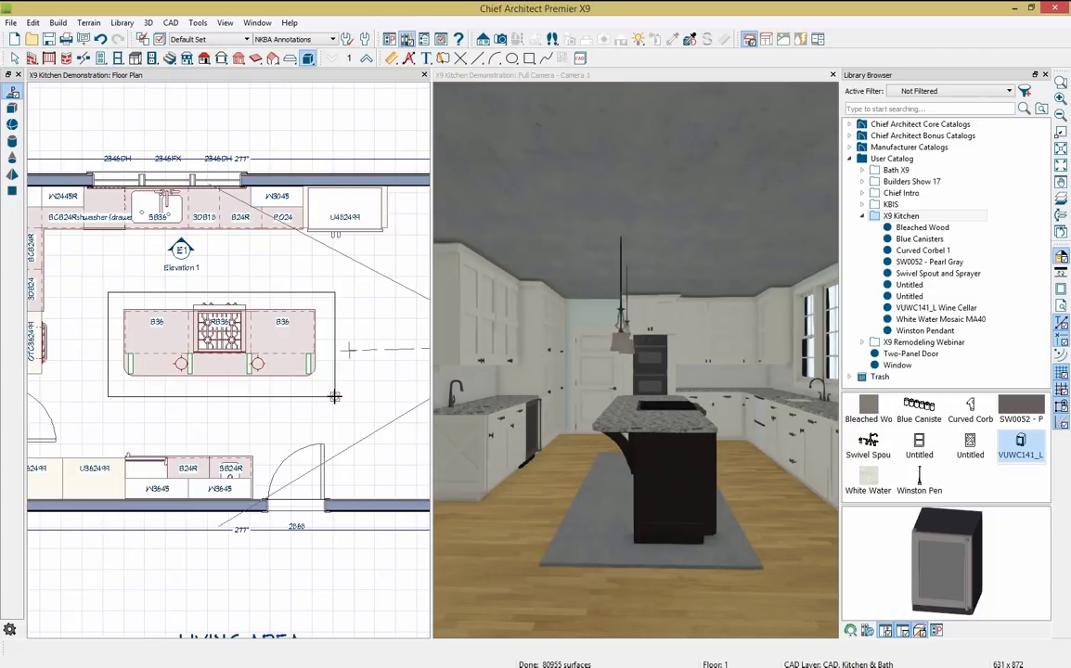
left_click(197, 360)
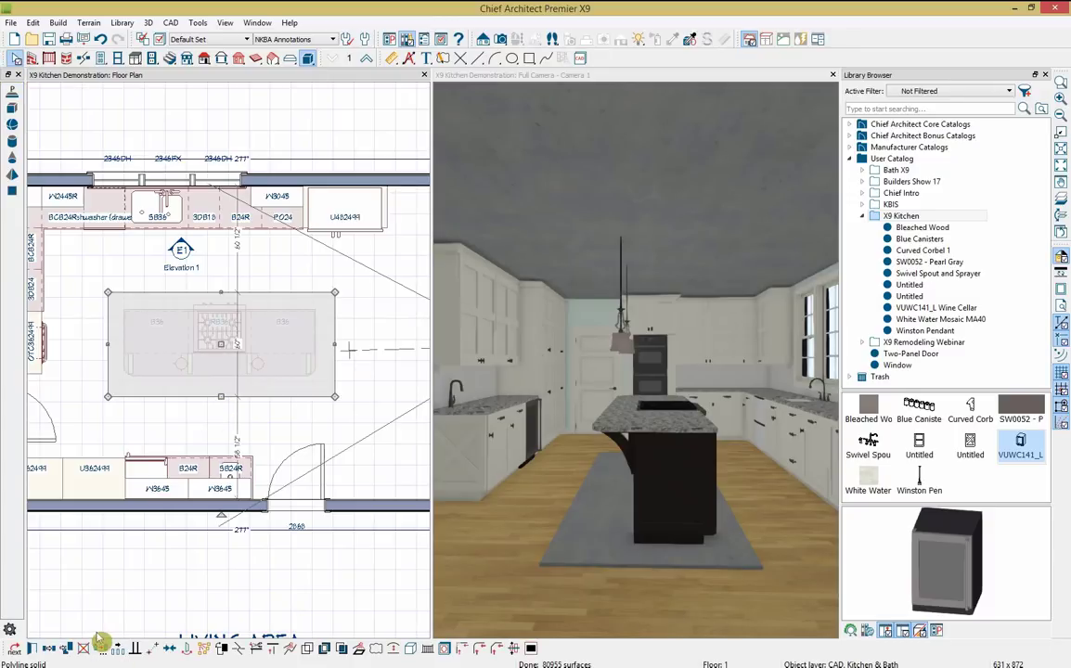
left_click(31, 648)
left_click(534, 195)
left_click(594, 464)
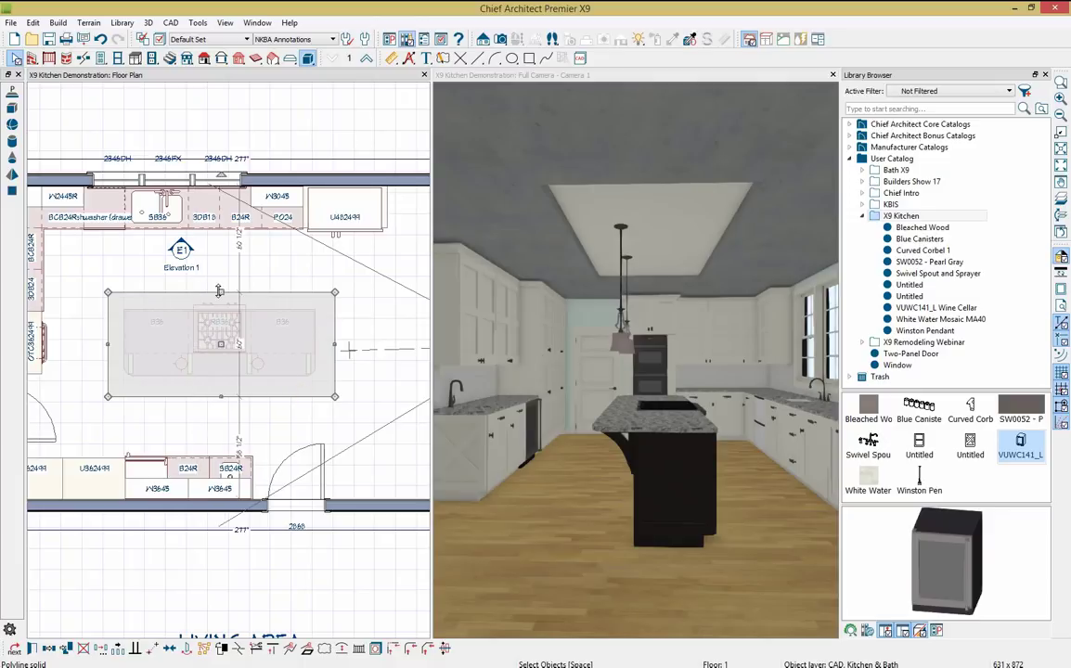
- Resize the solid over the island to 4' 6" deep and 12' 6" long
left_click(245, 337)
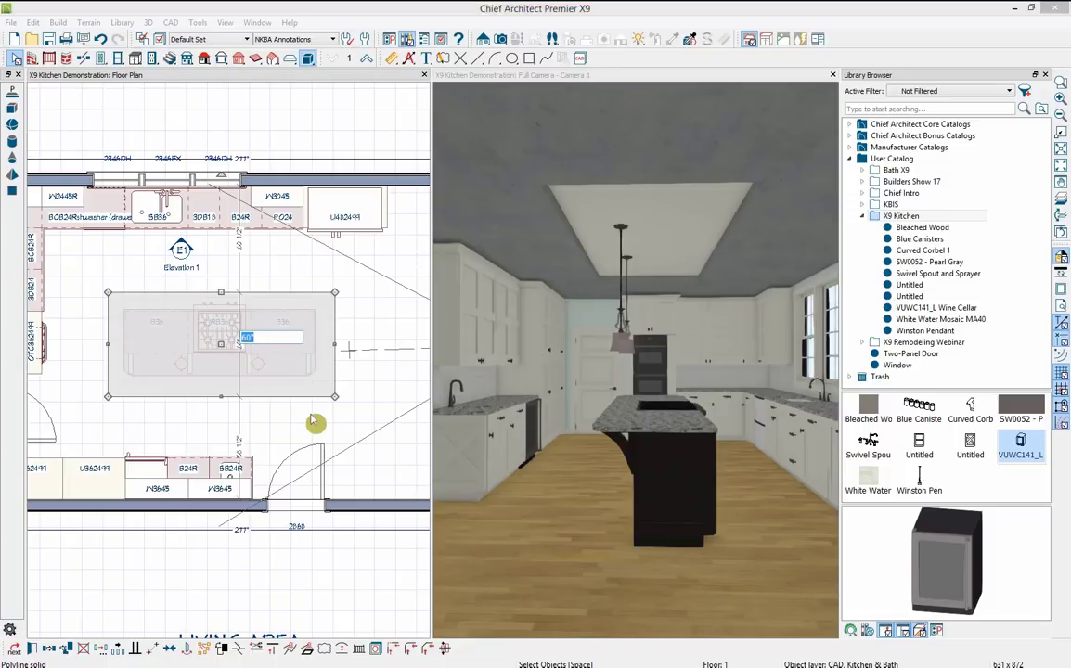
type("4' 6")
key("Return")
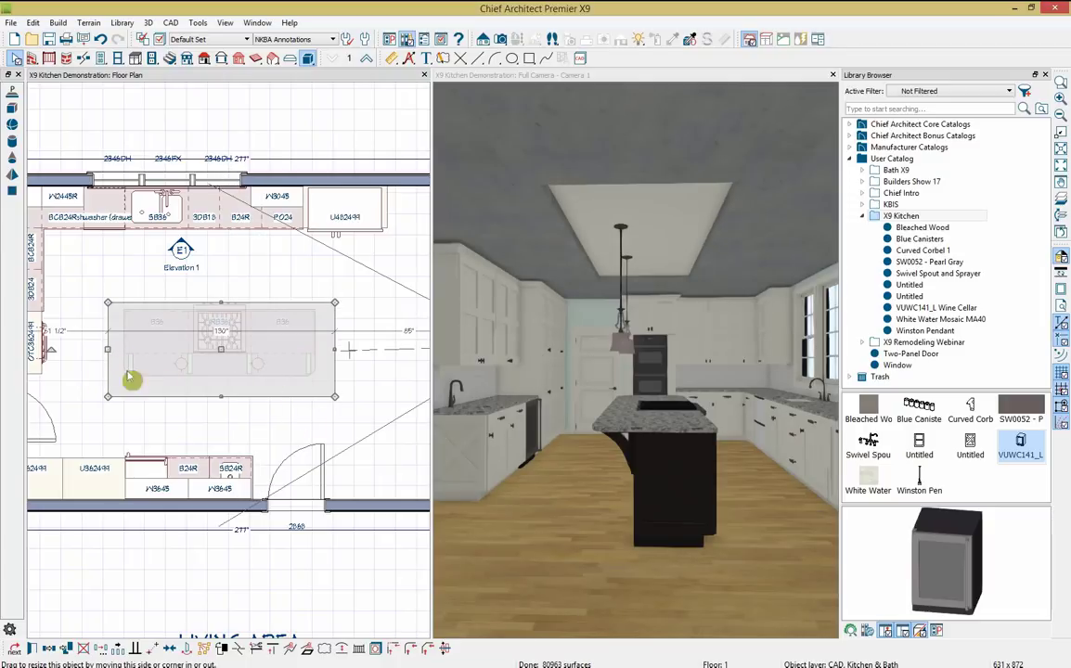
left_click(232, 343)
left_click(221, 336)
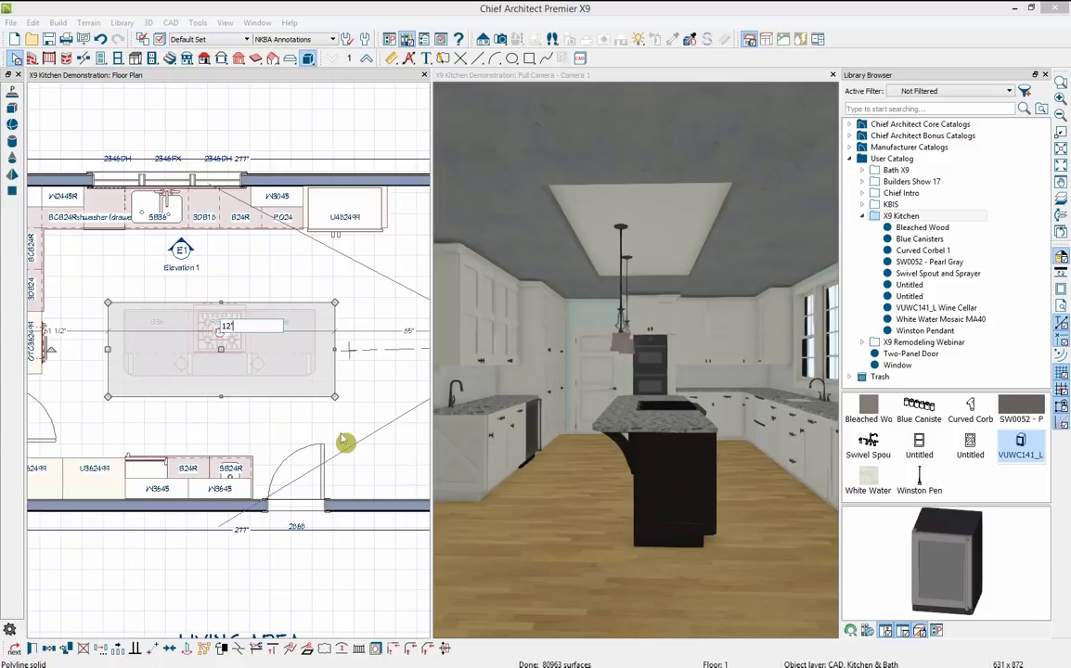
type("12' 6")
key("Return")
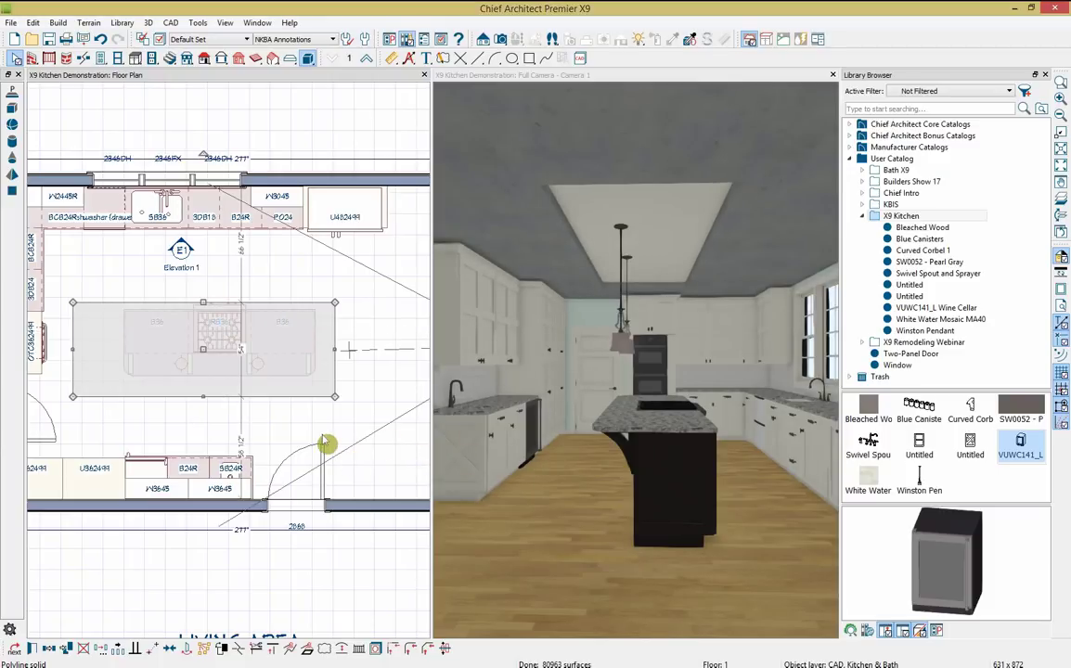
- Reselect the solid over the island, ready to draw a new polyline solid
left_click(168, 647)
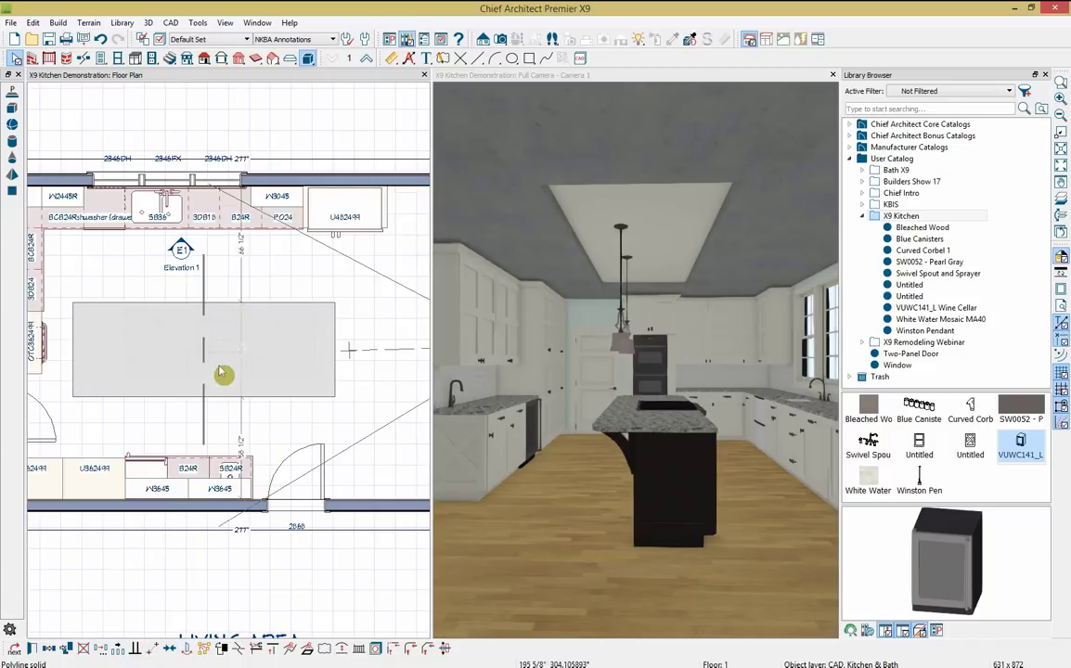
key("ctrl+z")
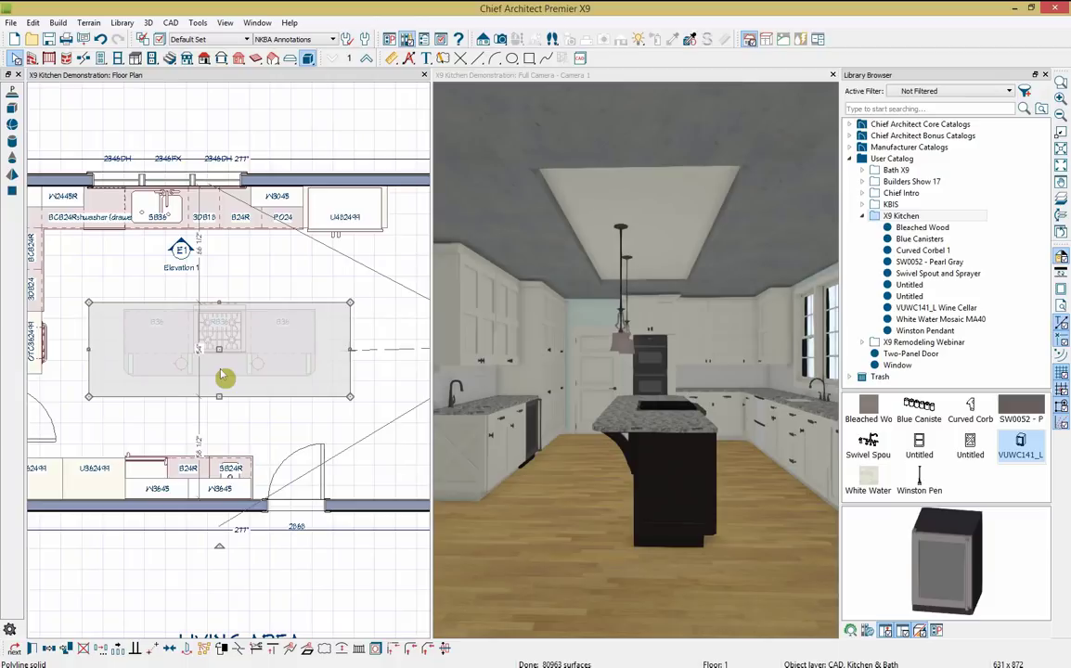
left_click(167, 648)
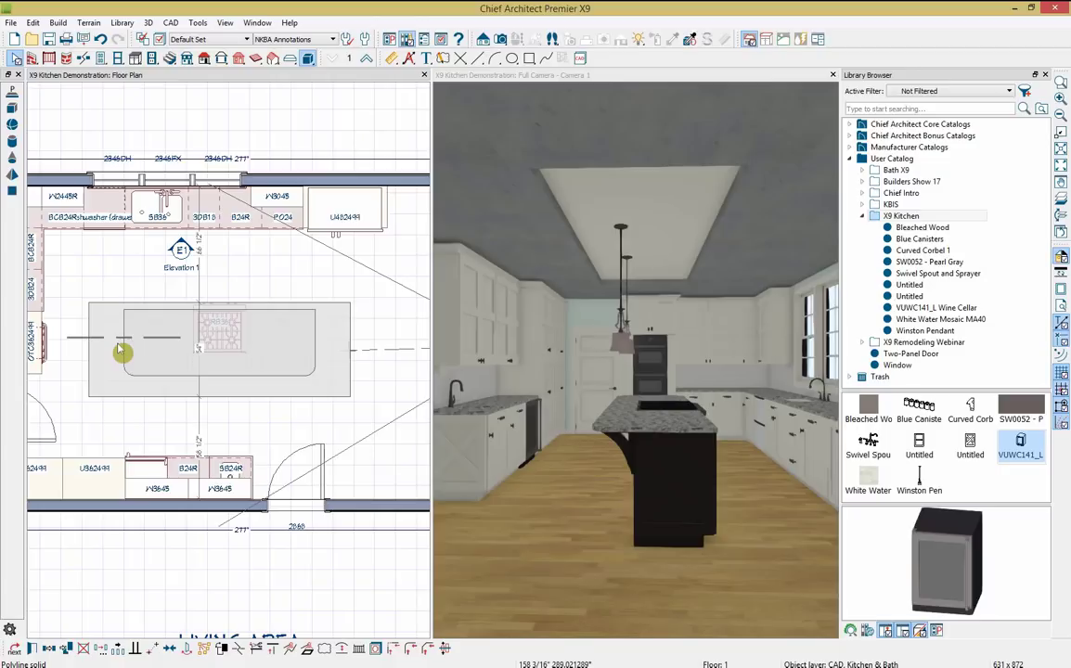
key("space")
left_click(185, 375)
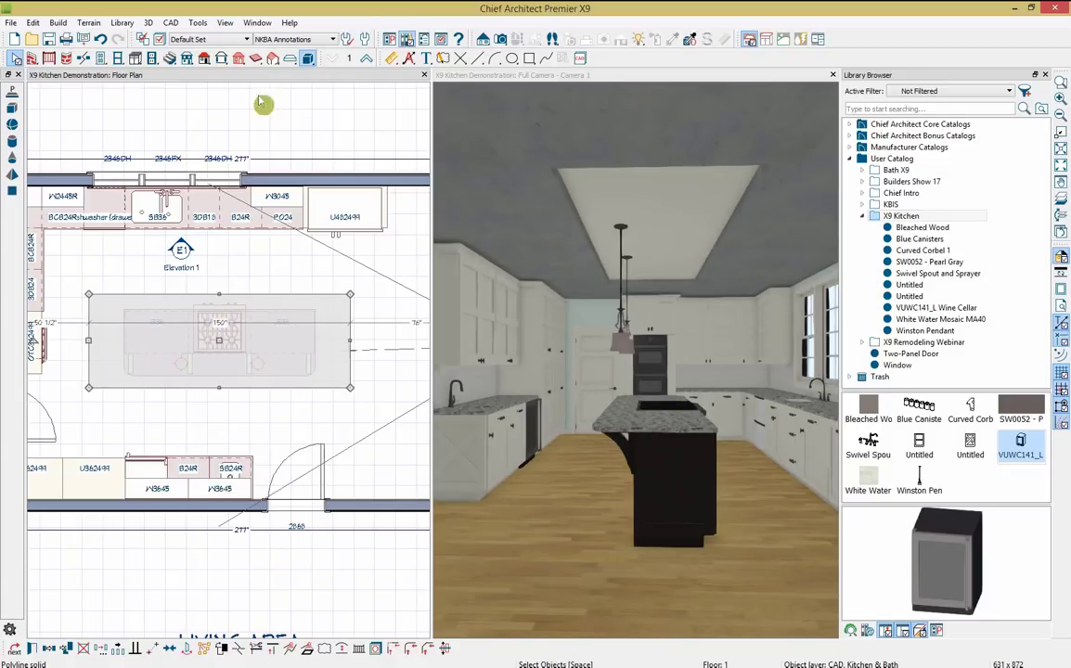
left_click(12, 92)
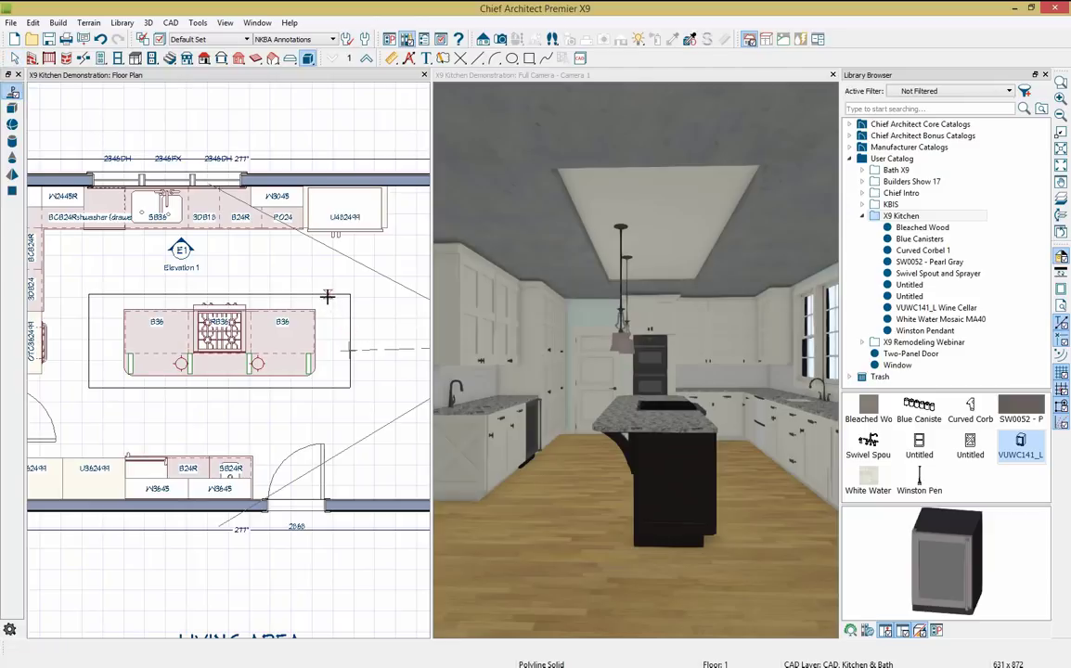
- Draw a thin polyline solid across the island's right end
left_click_drag(330, 302, 330, 387)
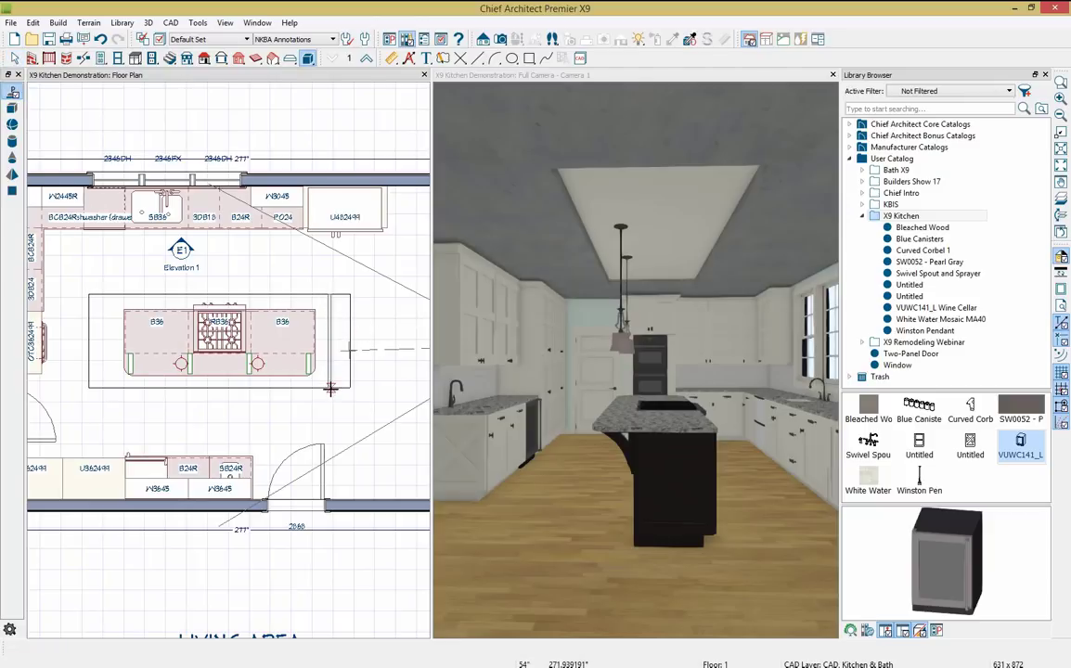
double_click(330, 386)
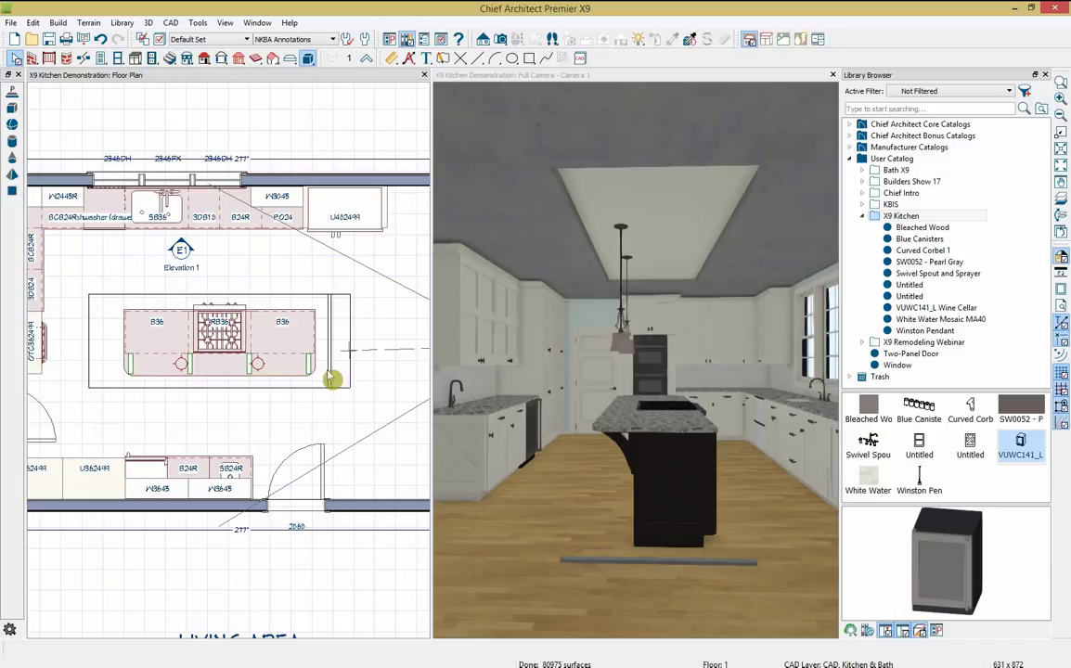
left_click(31, 647)
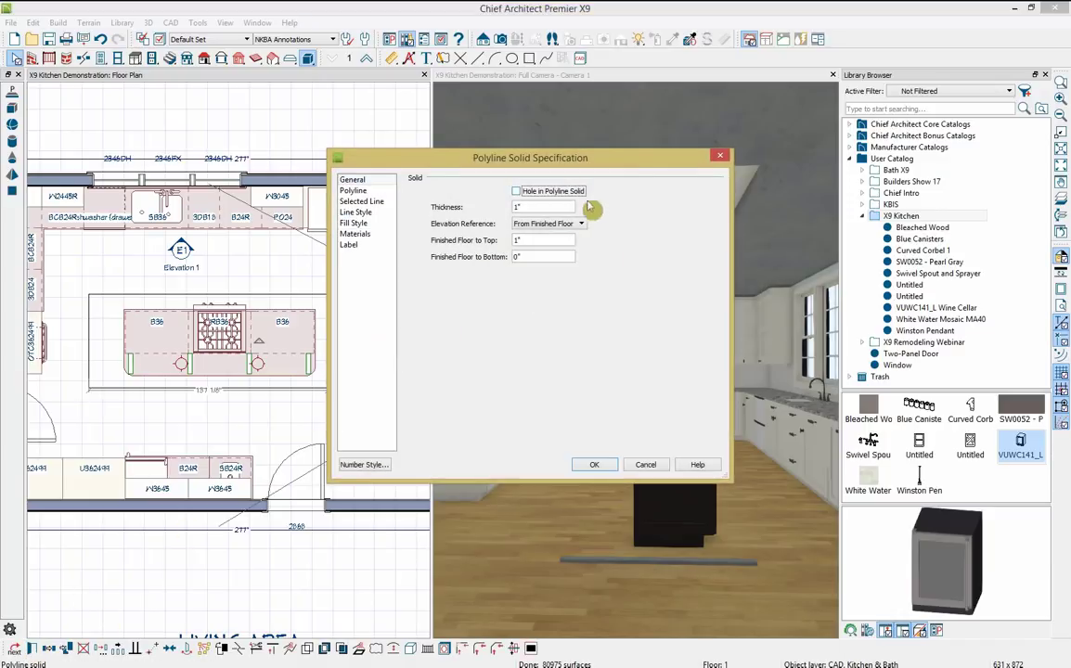
- Make the beam 3 1/2" thick, referenced From Ceiling with top 9 and bottom 3 1/2"
left_click(560, 206)
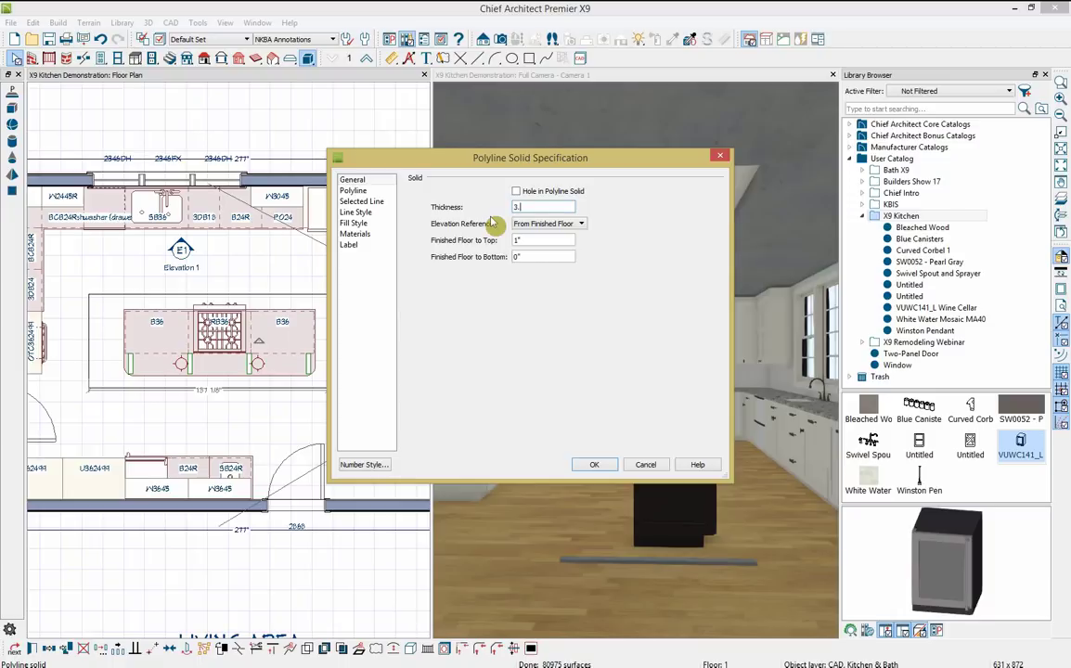
key("Tab")
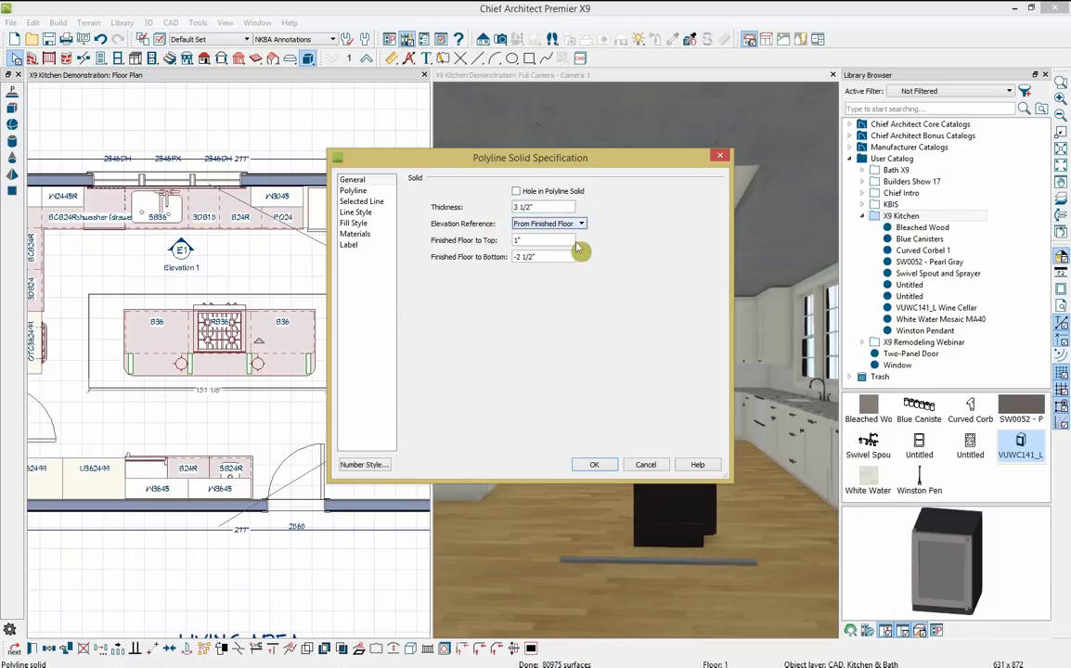
left_click(550, 227)
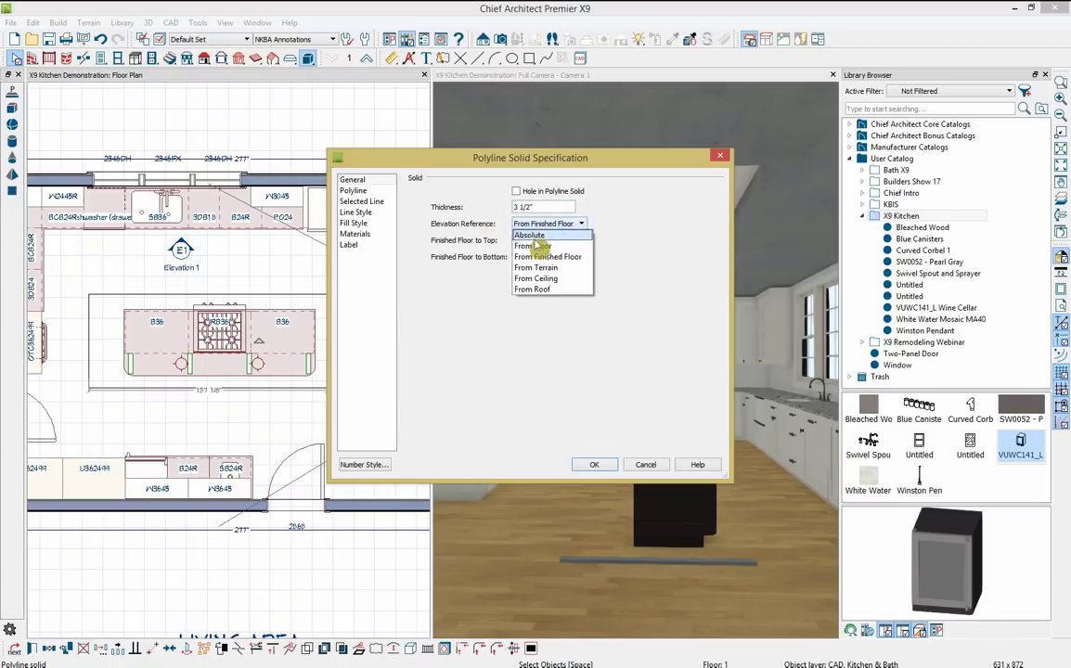
left_click(557, 283)
key("Down")
key("Tab")
type("9")
key("Tab")
type("3 1/2\"")
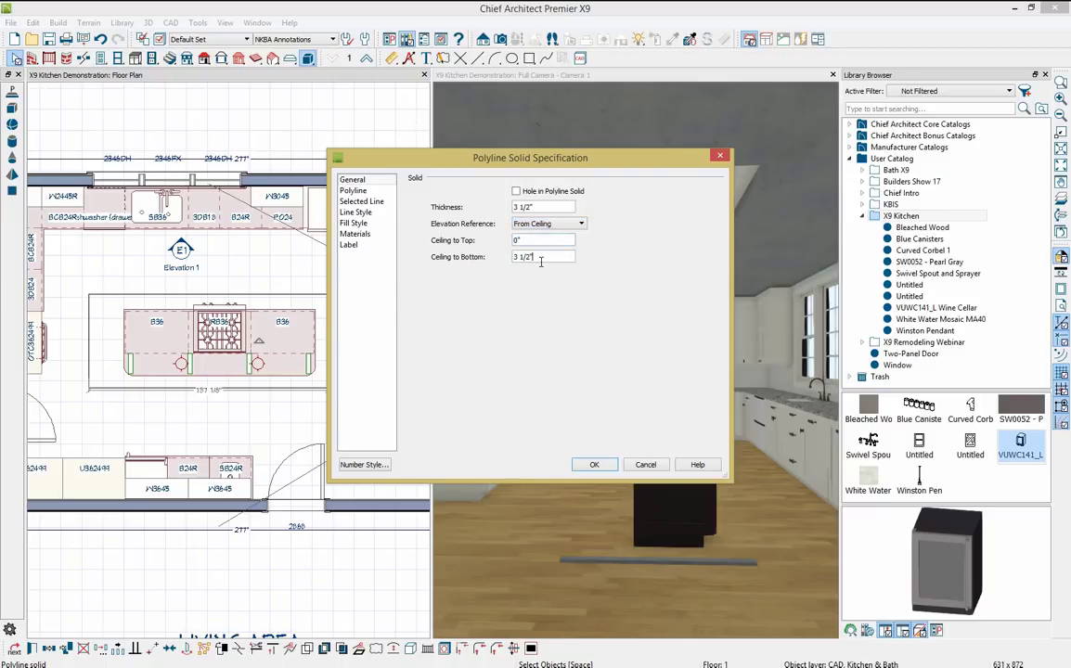
left_click(593, 466)
- Set the beam's end offset to 1.75"
scroll(325, 371, "up", 2)
scroll(330, 351, "up", 2)
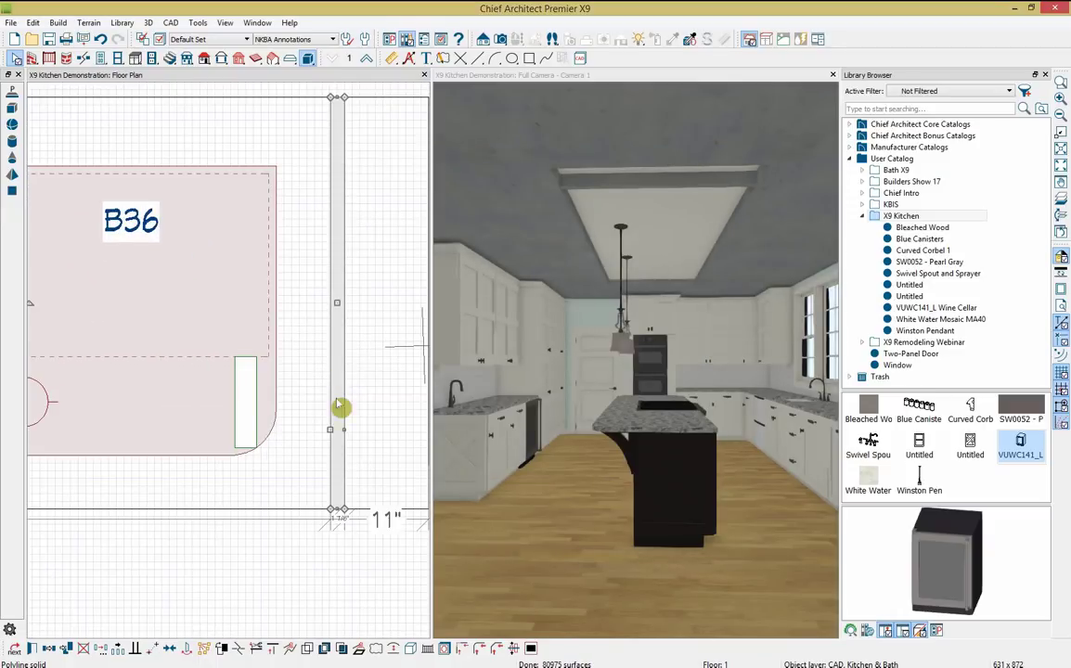
scroll(340, 501, "up", 3)
left_click(340, 490)
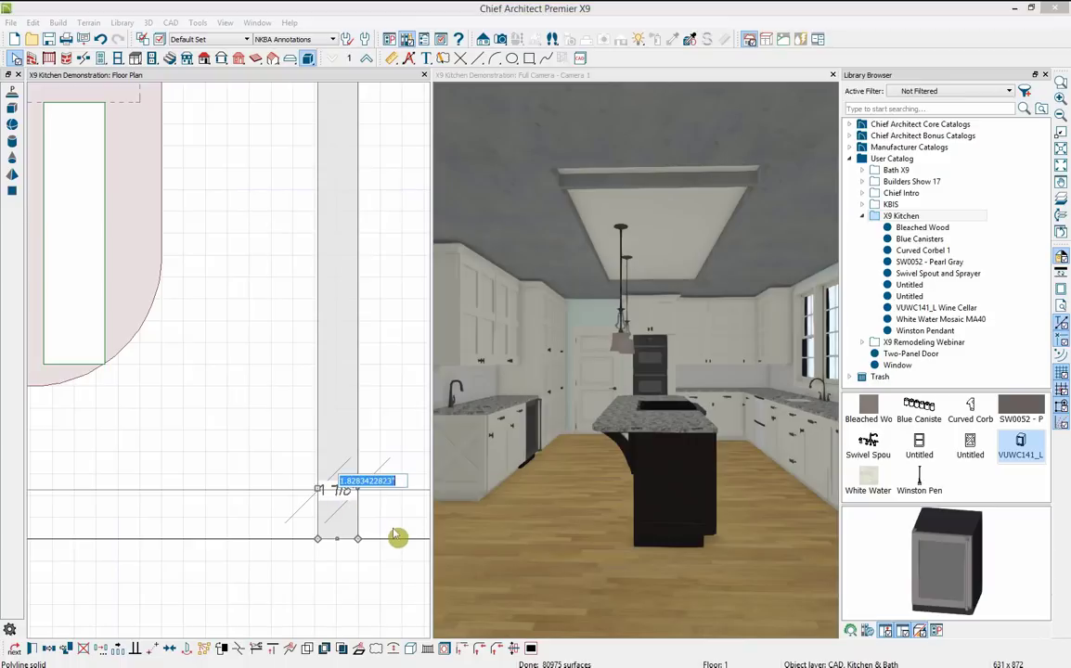
type("1")
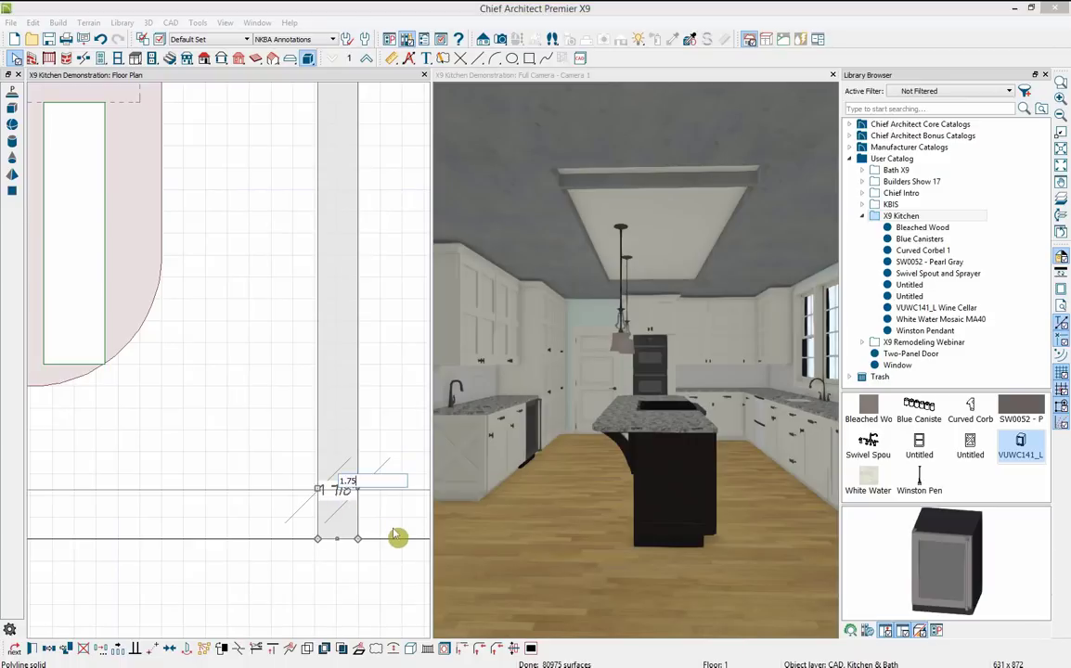
type(".75")
key("Return")
- Move the beam so it sits 9" from the overhead solid's edge
scroll(371, 482, "down", 1)
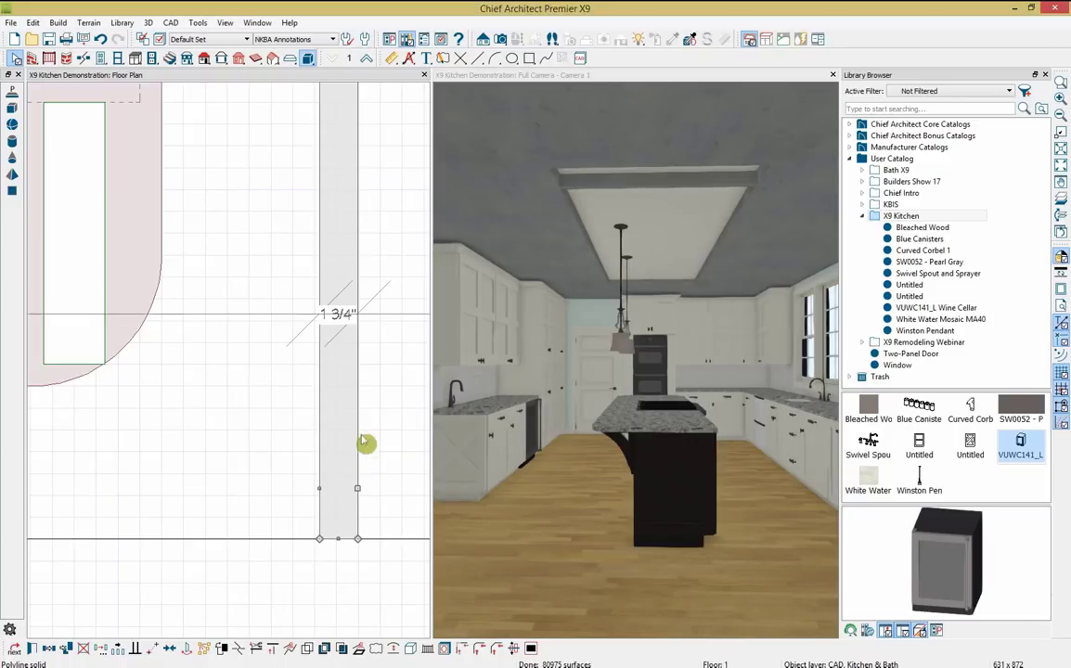
scroll(376, 461, "up", 1)
scroll(376, 461, "down", 4)
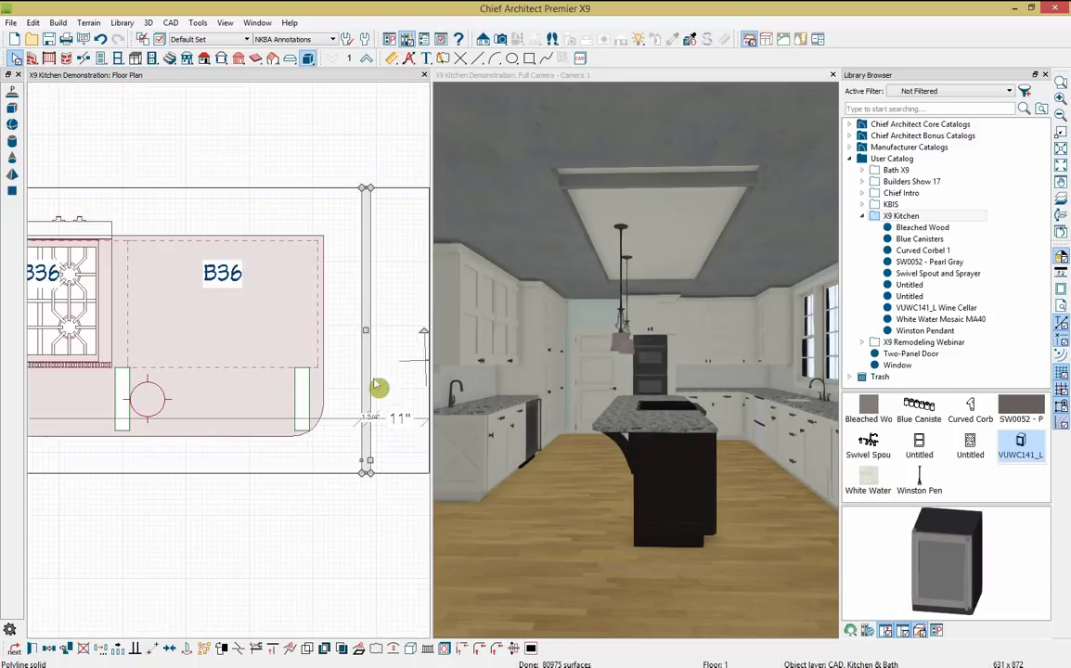
left_click(286, 371)
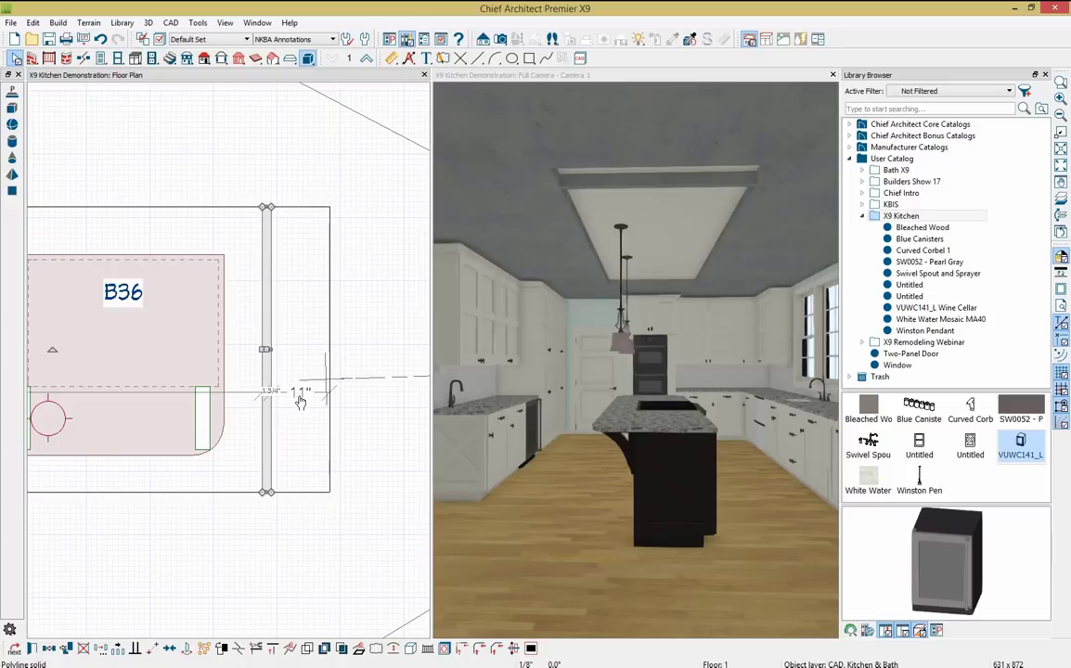
left_click(334, 364)
type("9")
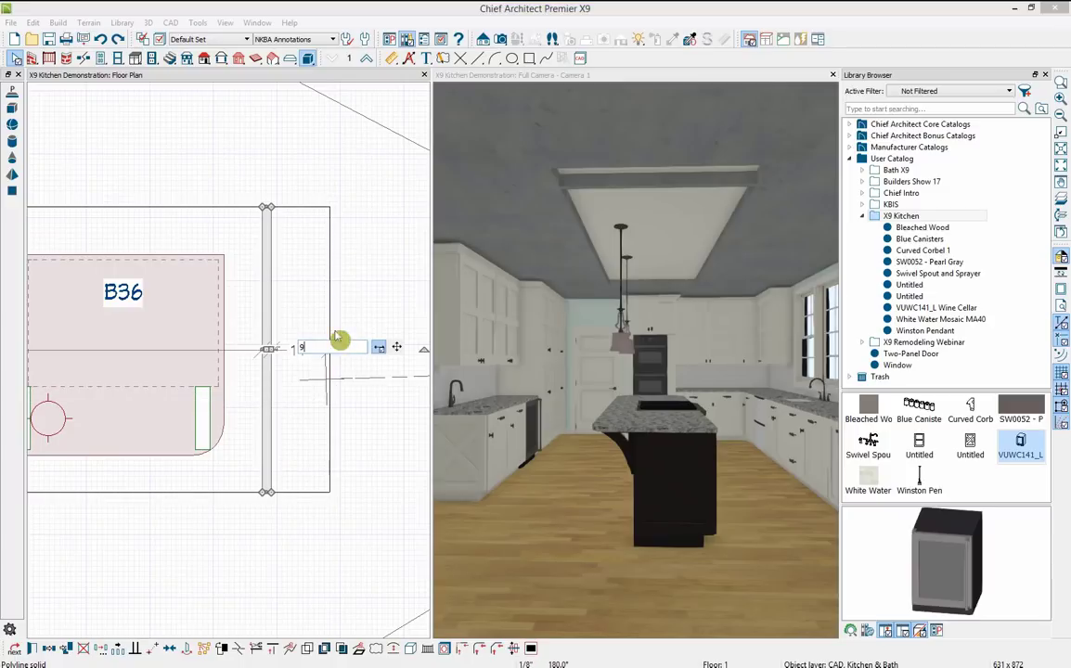
left_click(397, 348)
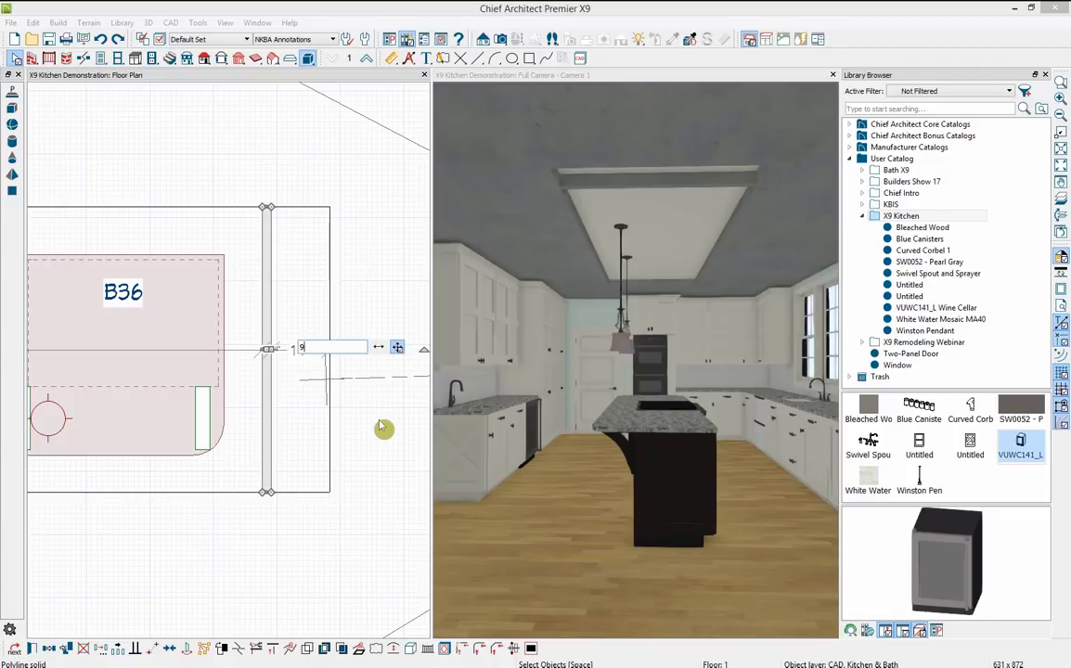
key("Return")
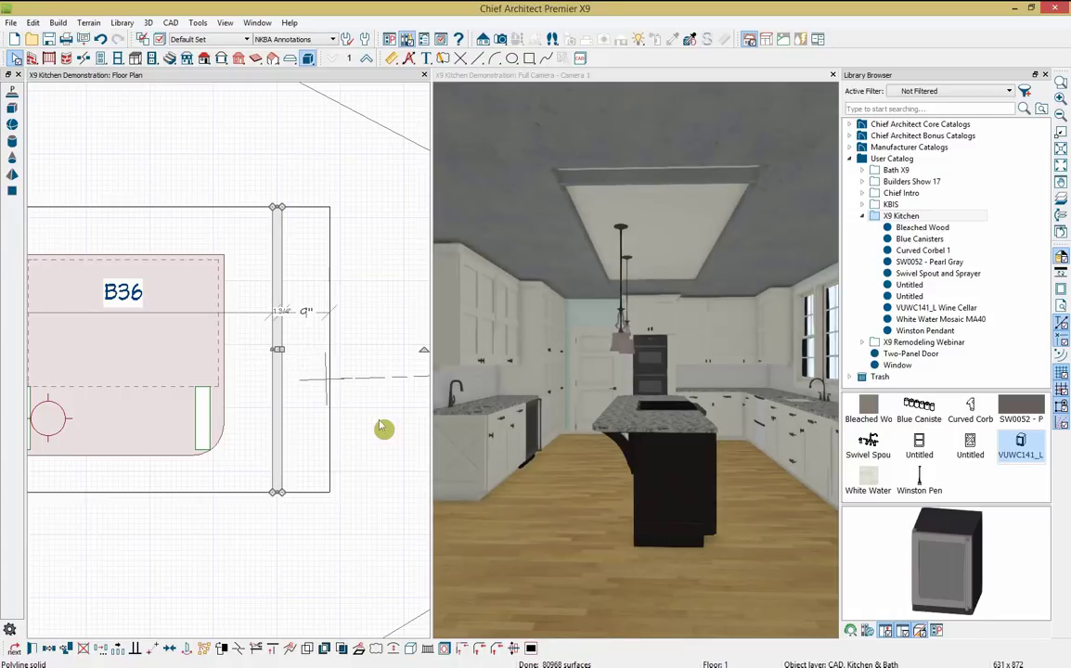
scroll(354, 447, "down", 2)
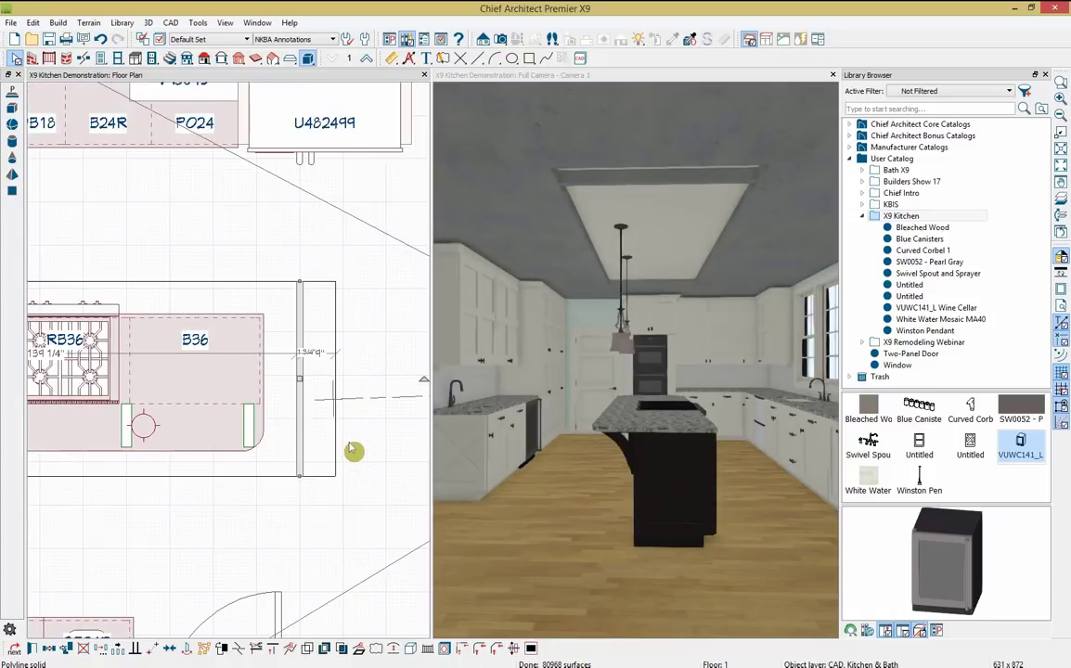
scroll(377, 455, "down", 2)
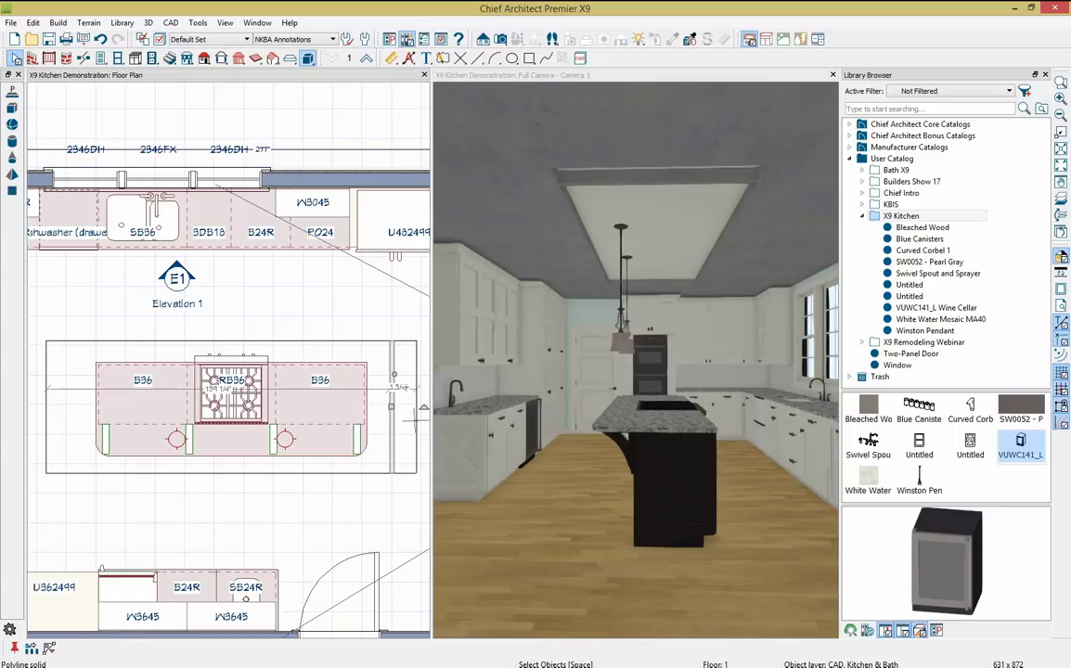
- Spread nine evenly distributed beam copies across the island, then maximize the Full Camera view
double_click(32, 647)
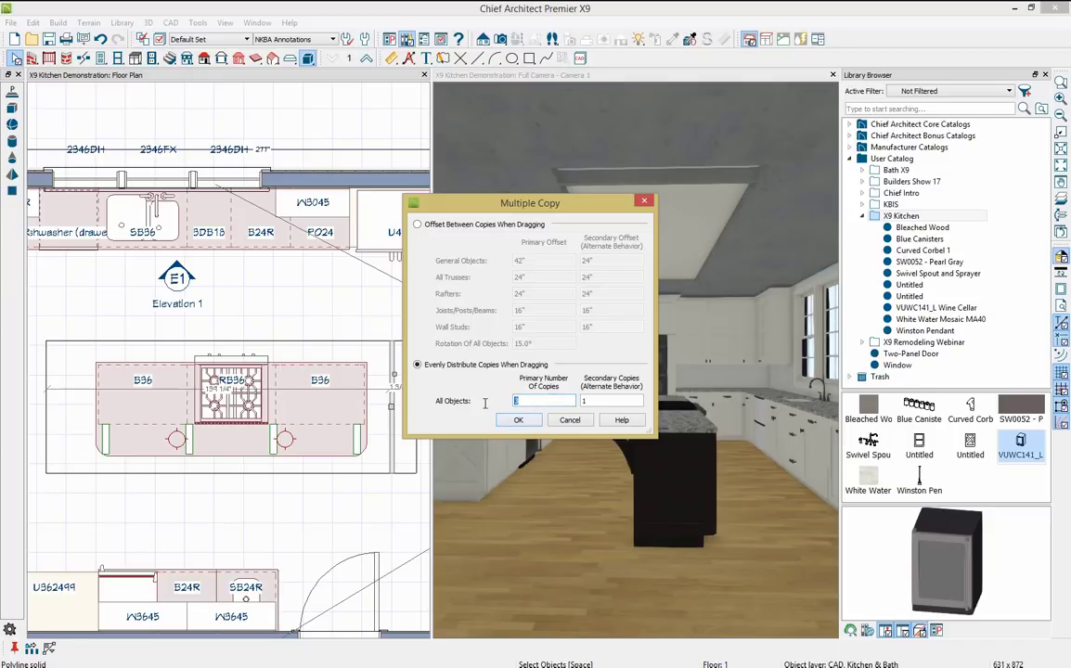
type("9")
left_click(529, 422)
left_click_drag(363, 394, 72, 420)
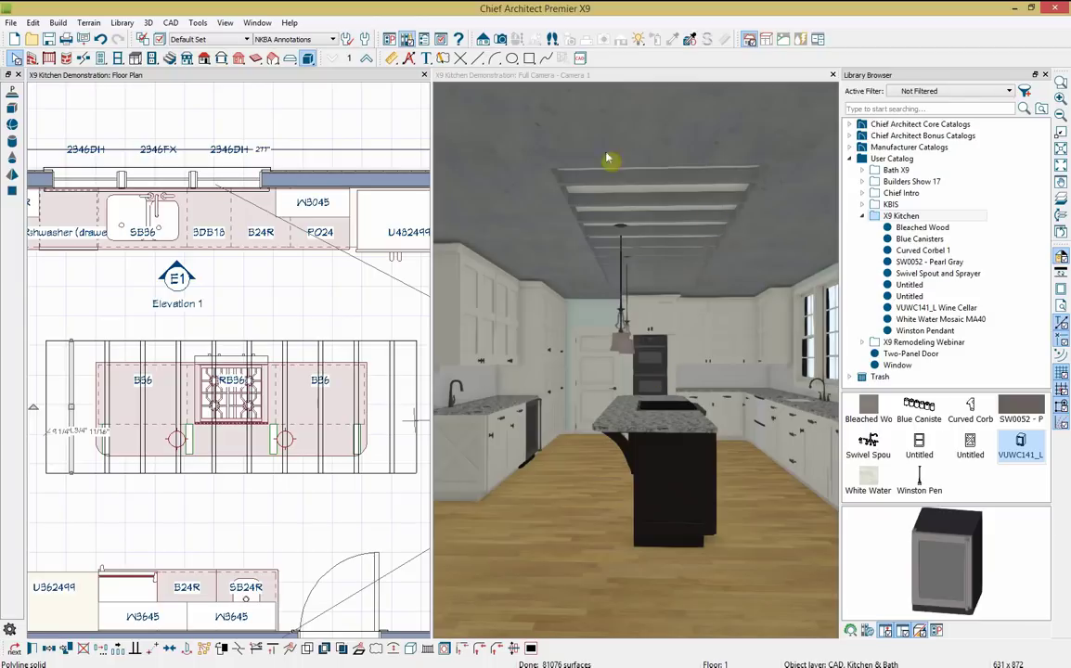
double_click(535, 78)
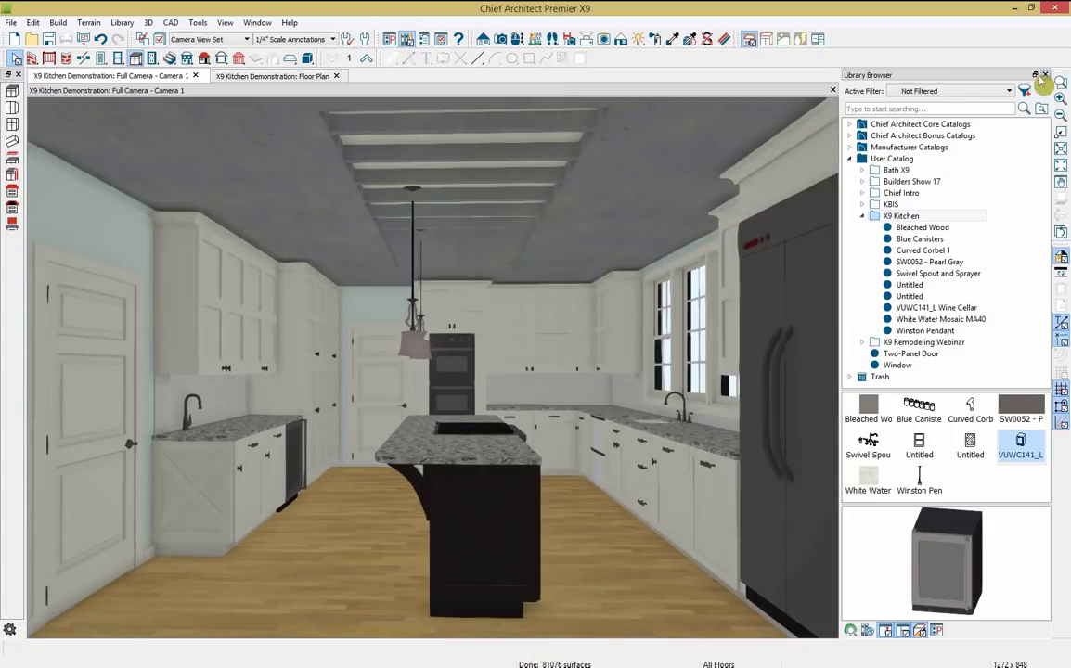
- Paint the ceiling Bone and the top ceiling beam Bleached Wood
left_click(672, 39)
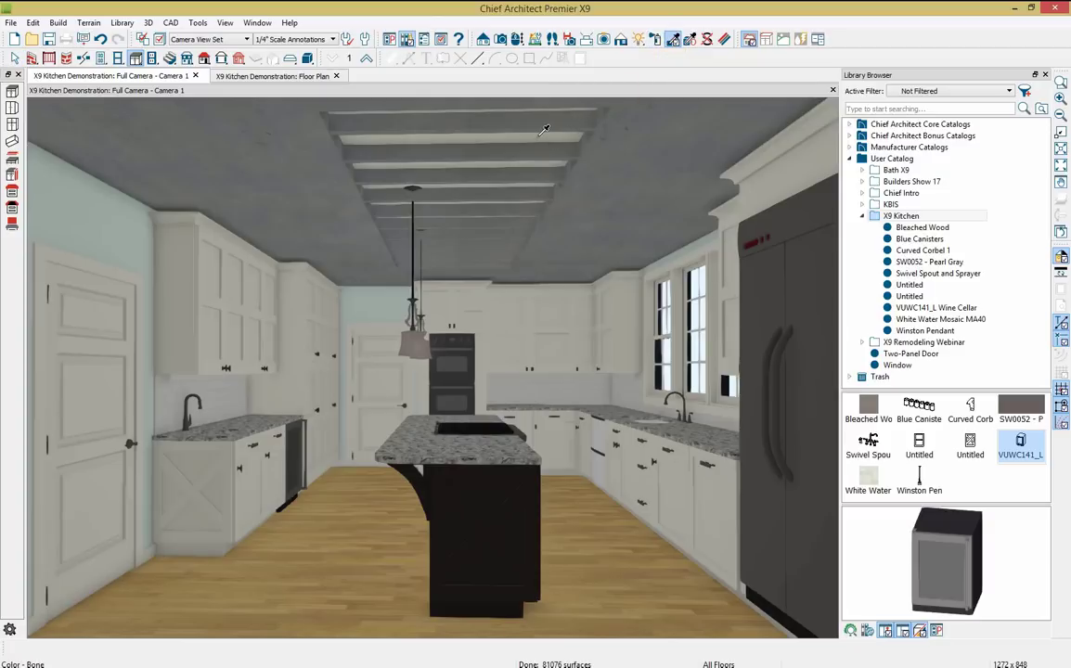
left_click(228, 192)
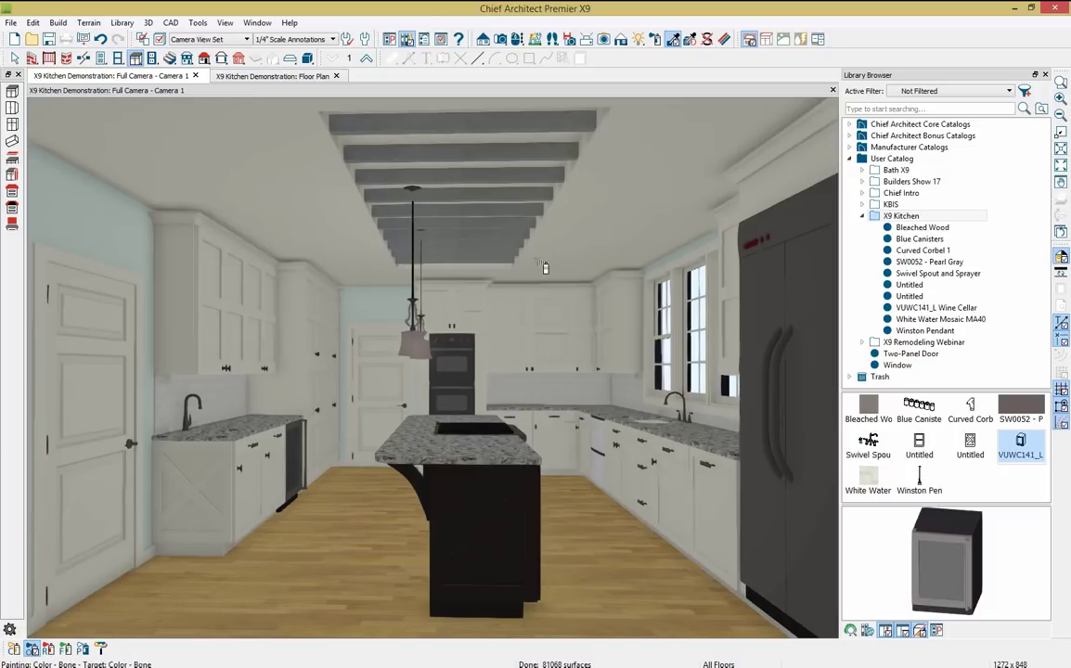
left_click(902, 216)
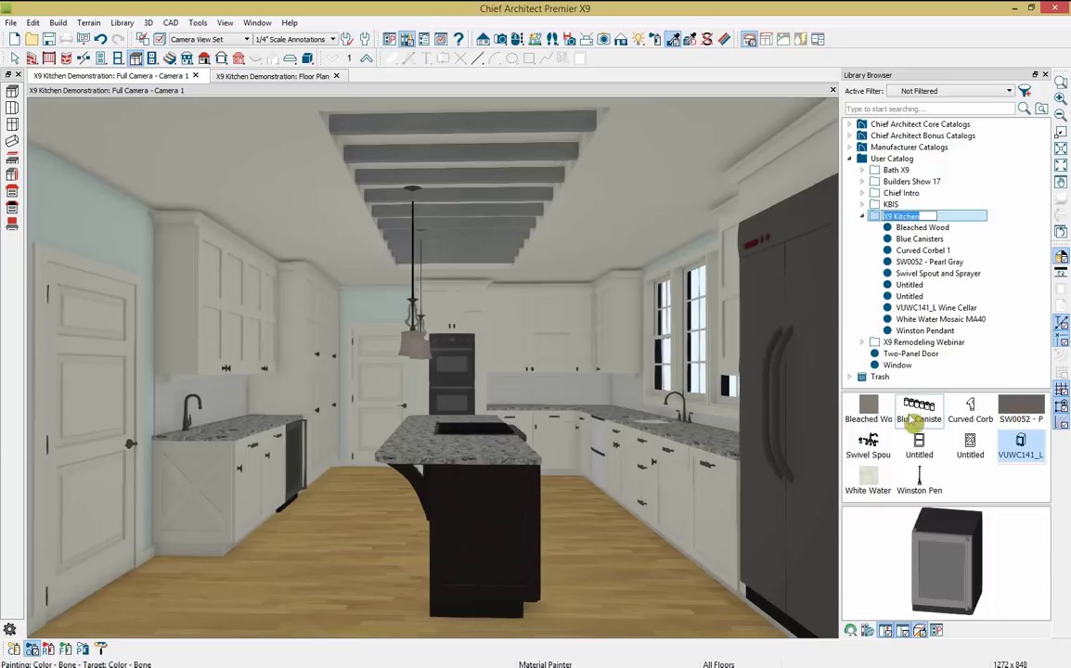
left_click(870, 417)
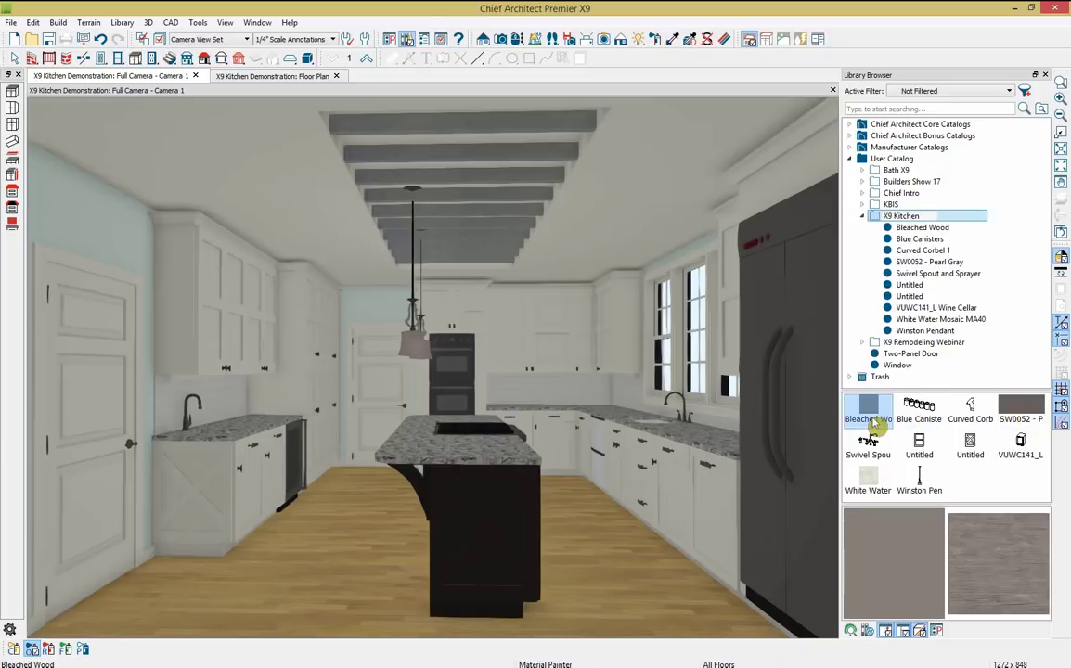
left_click(494, 130)
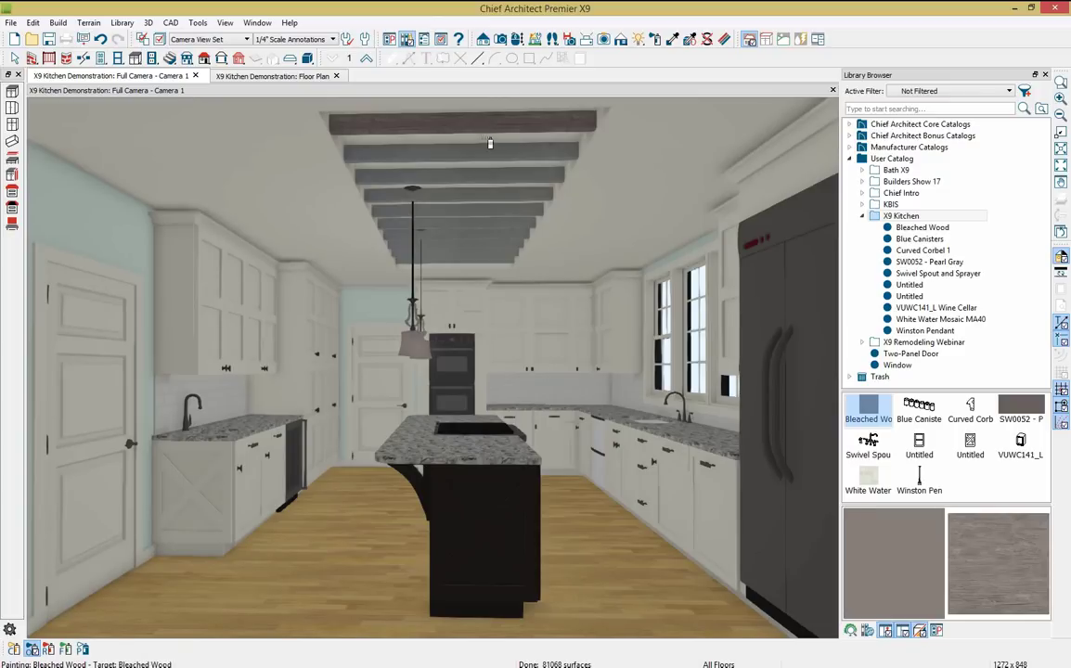
- Apply Bleached Wood to every beam sharing that material in the room
left_click(48, 648)
left_click(471, 185)
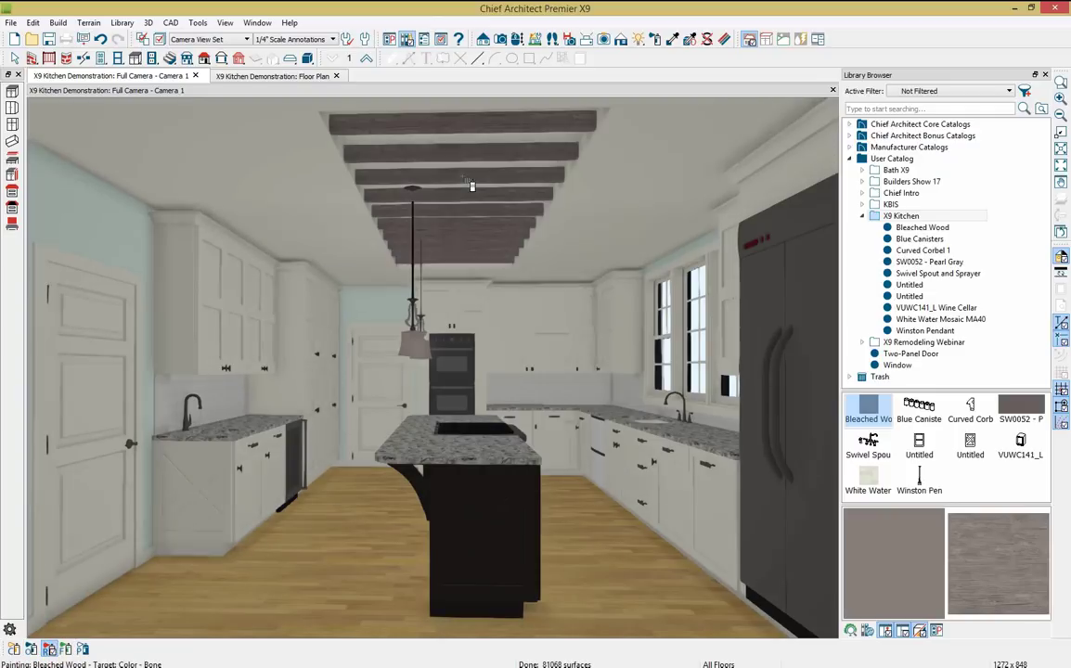
left_click(244, 81)
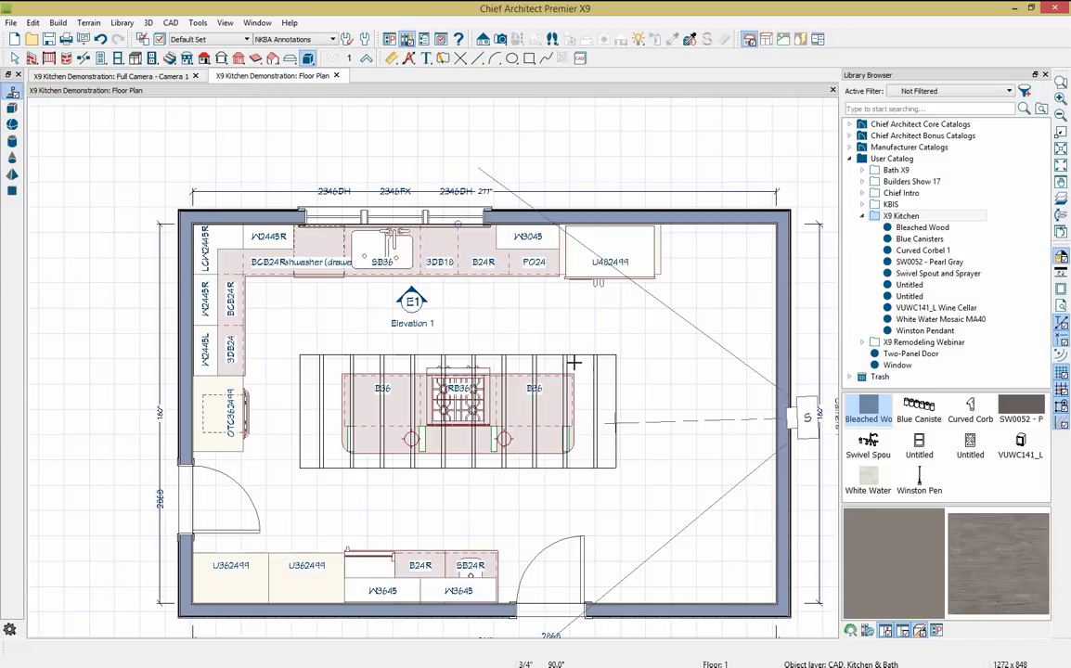
- Paste a copy of the island in place as a plain polyline and bring up Convert Polyline
left_click(619, 399)
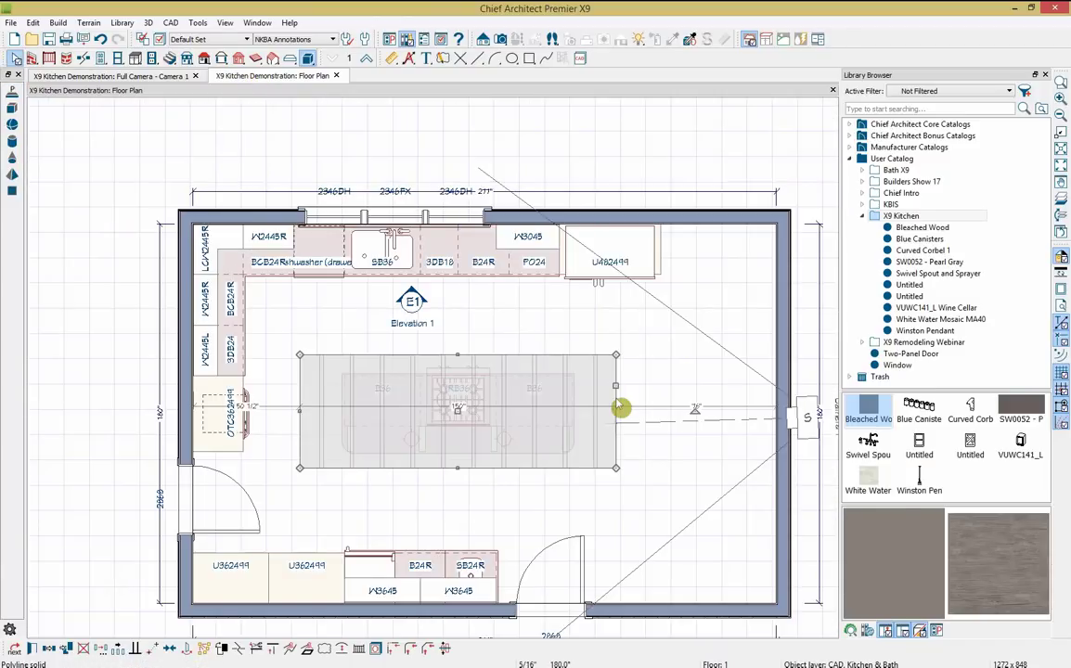
left_click(66, 649)
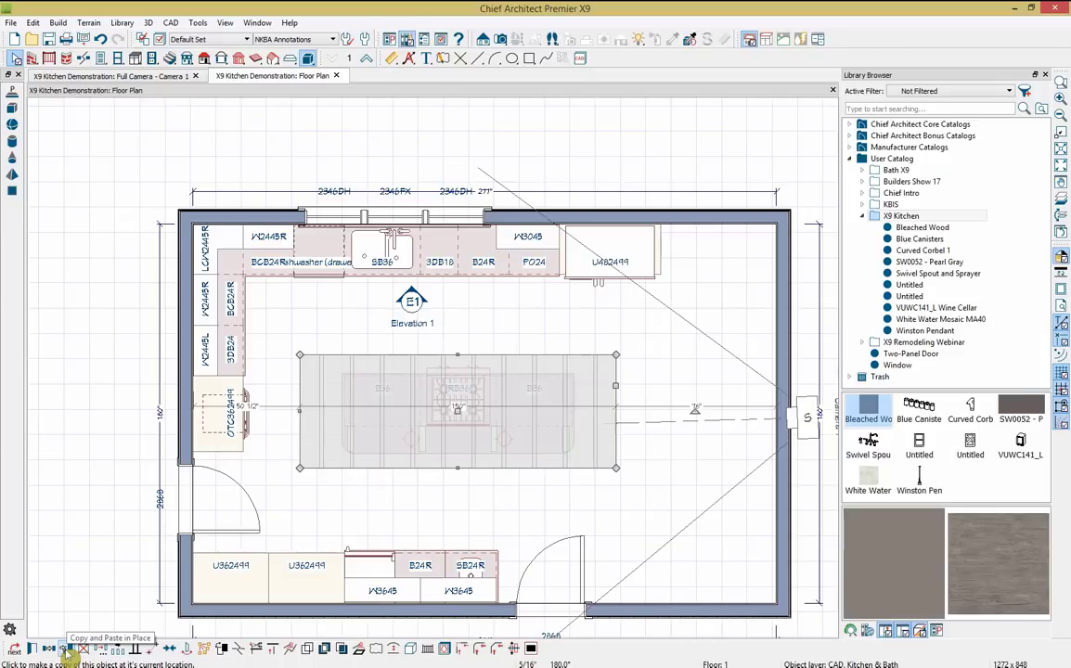
left_click(359, 650)
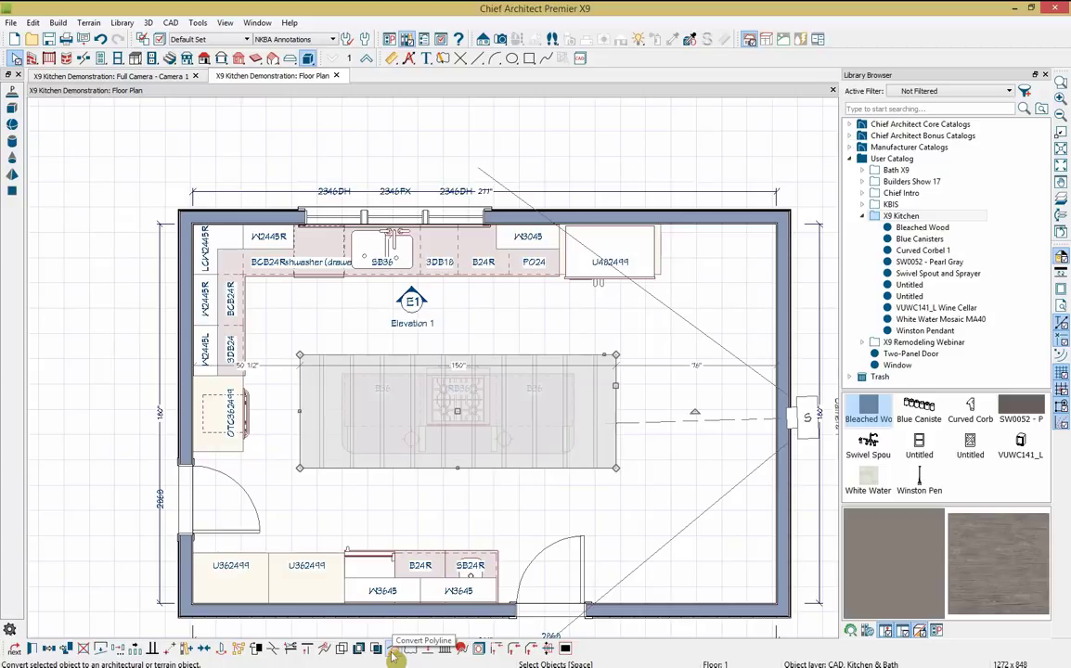
left_click(394, 657)
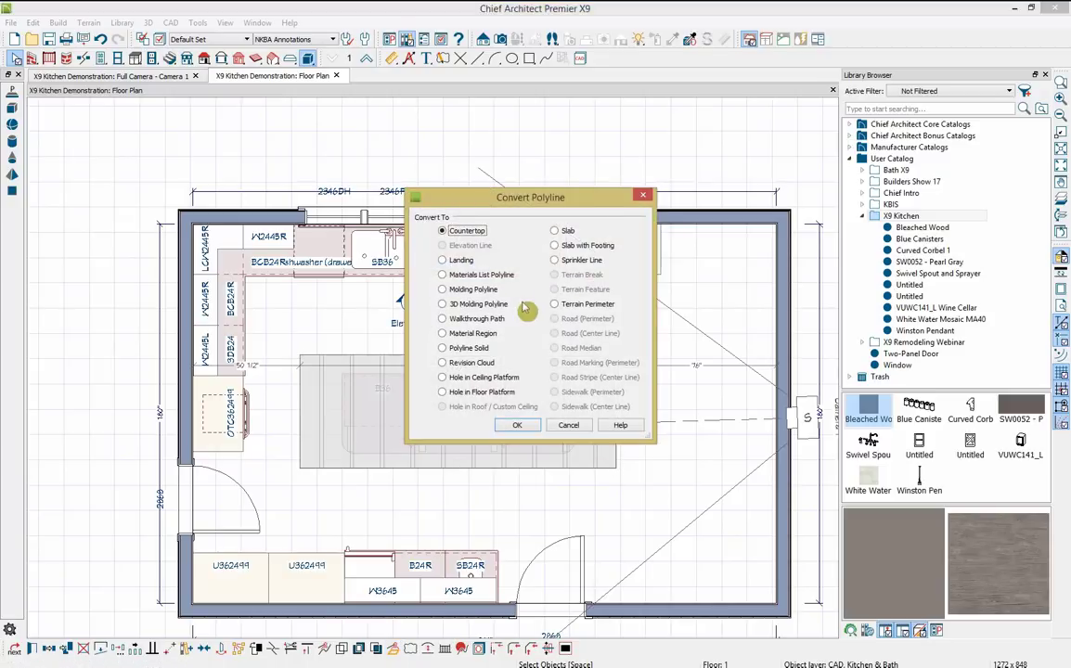
- Convert the polyline to a molding polyline and add the CA-16 crown molding profile
left_click(453, 290)
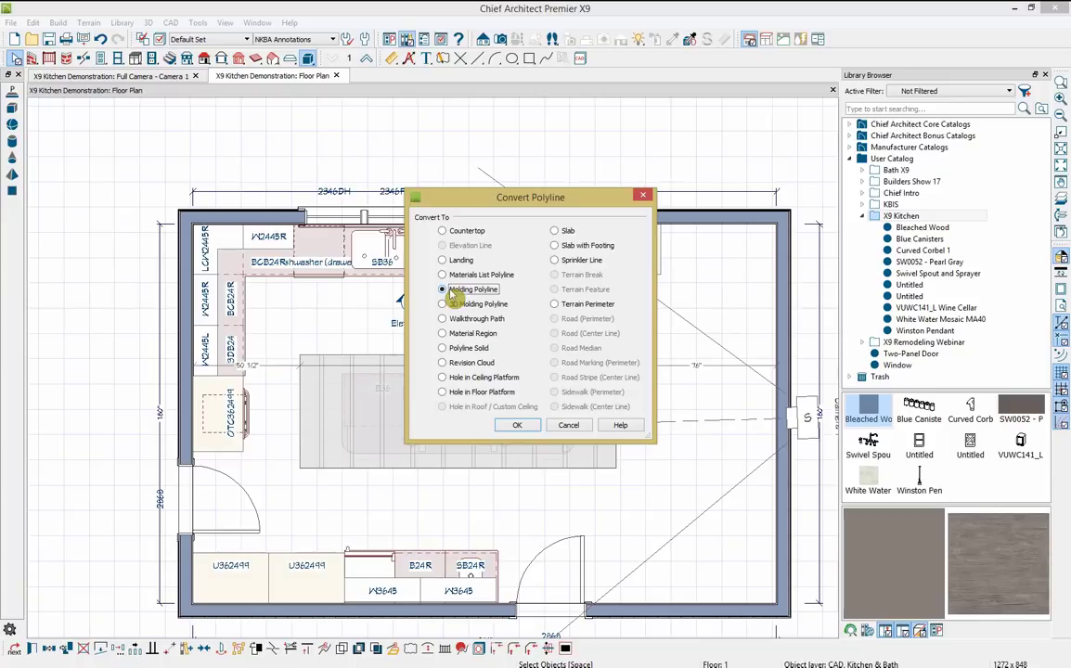
left_click(521, 427)
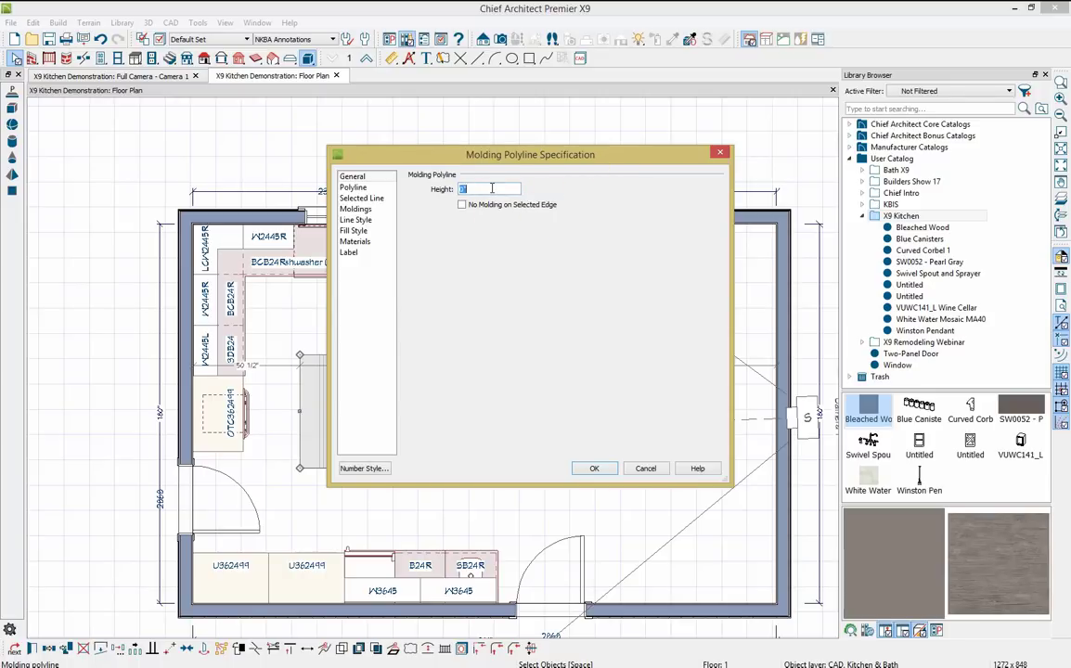
left_click(358, 209)
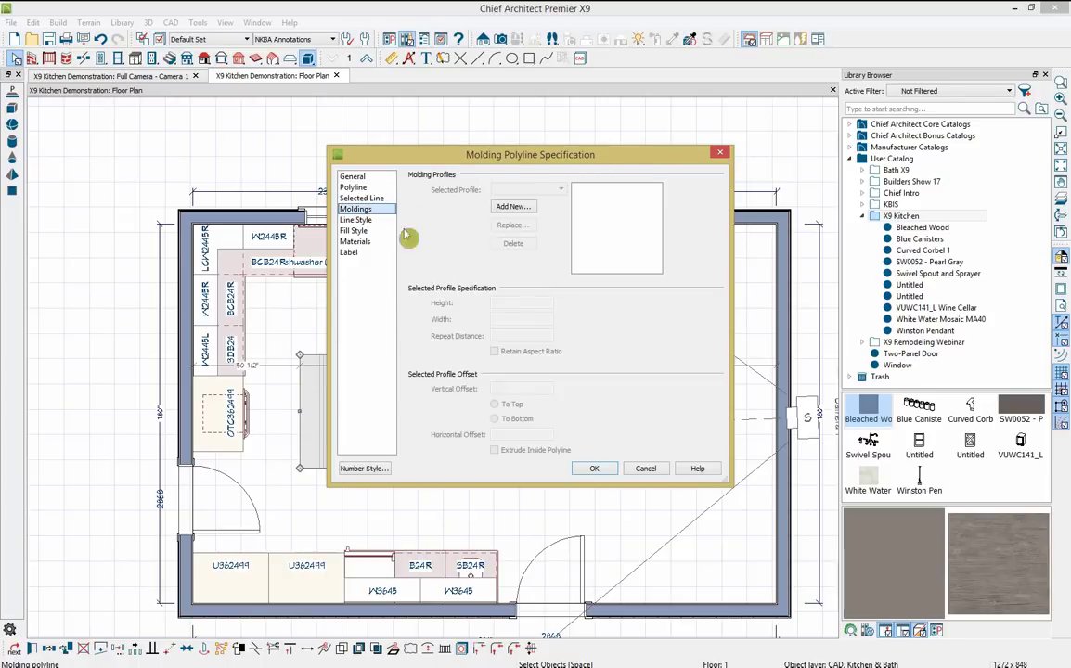
left_click(518, 210)
double_click(418, 221)
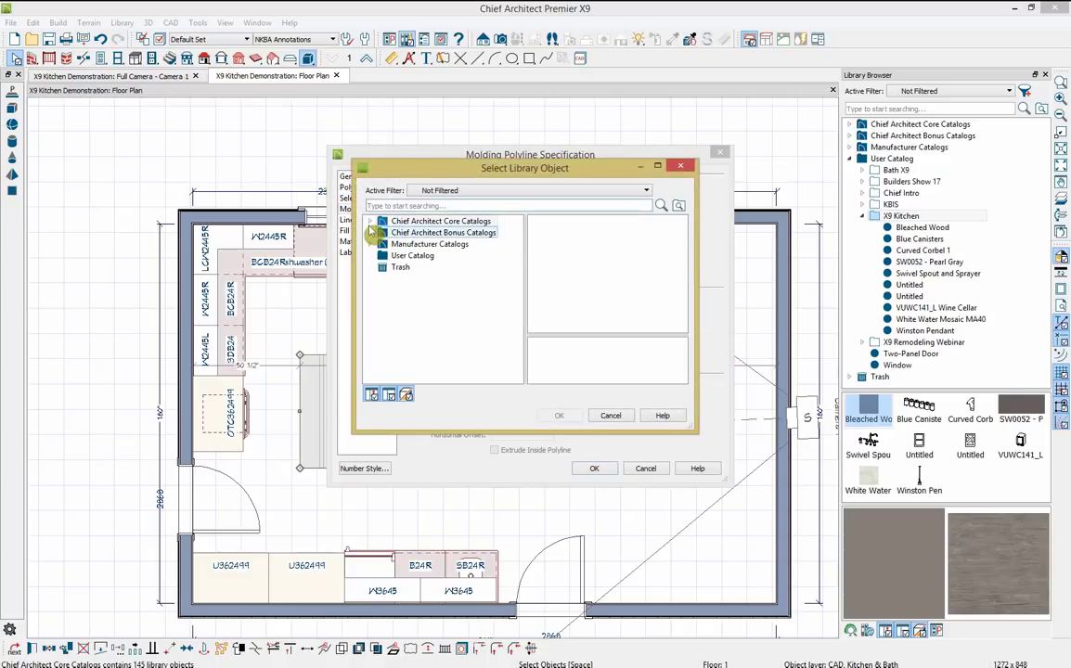
left_click(382, 232)
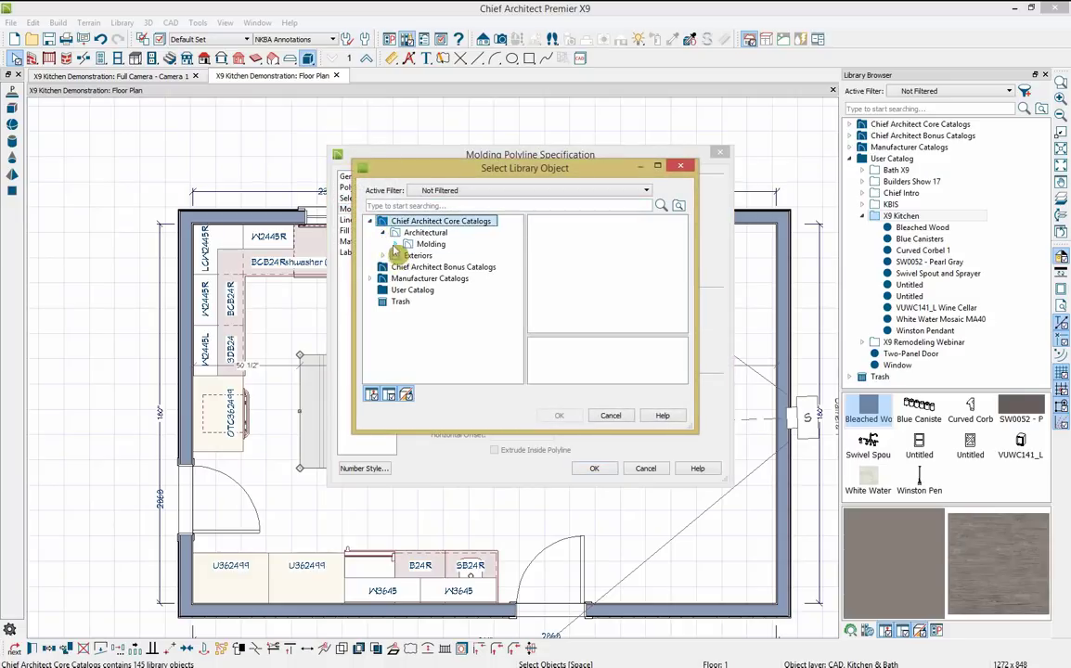
left_click(395, 243)
left_click(473, 278)
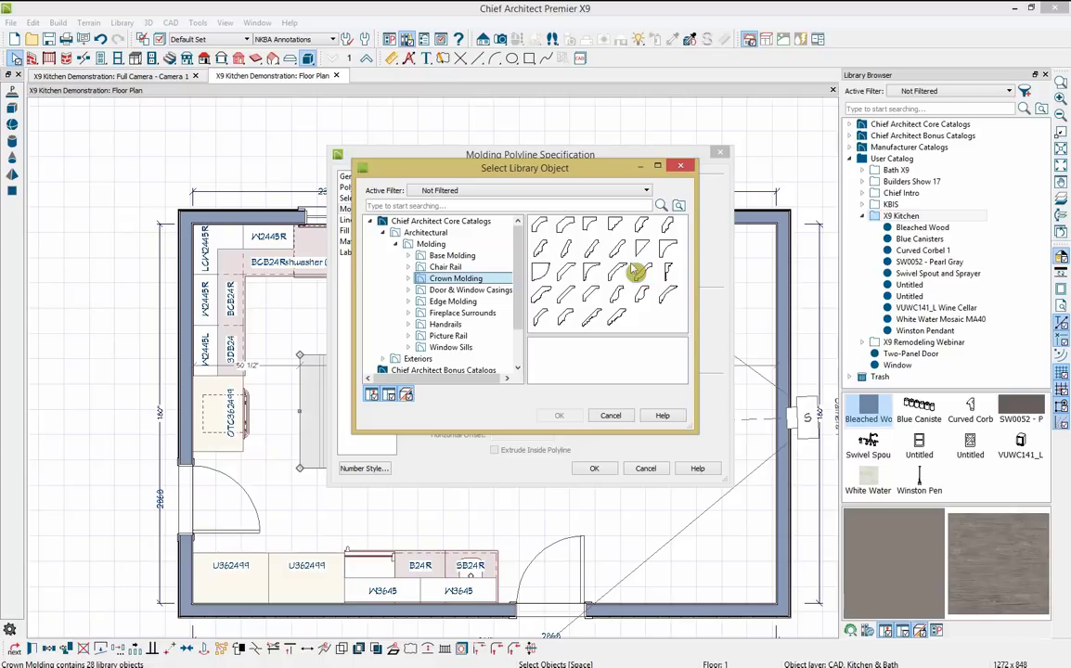
left_click(546, 228)
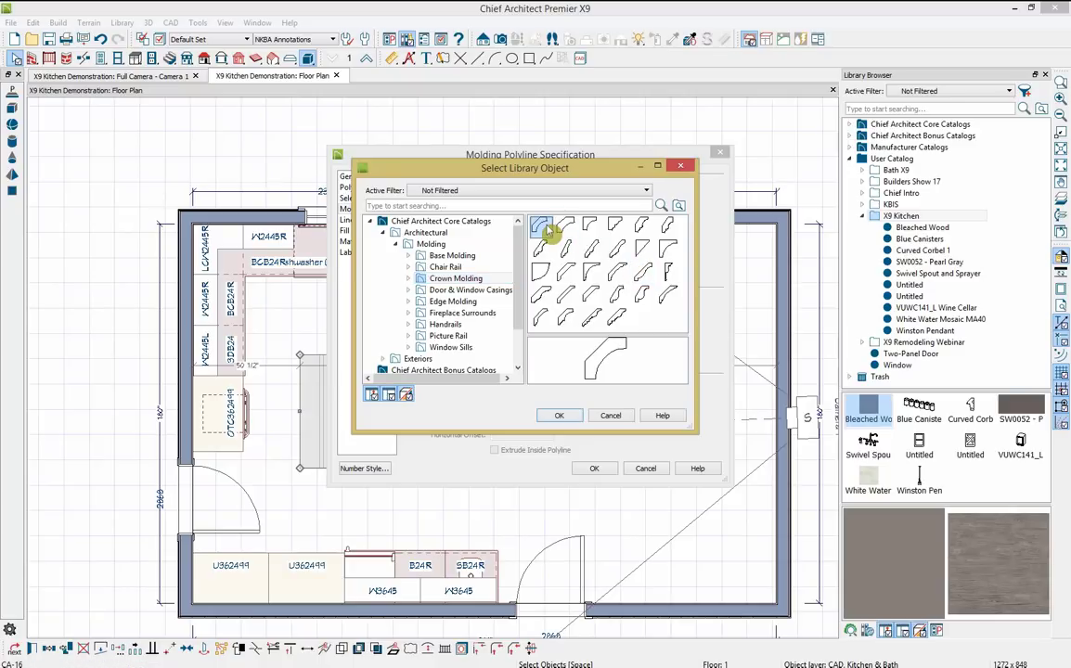
left_click(560, 414)
- Set the crown molding height and width to 4" and apply it to the island
double_click(510, 302)
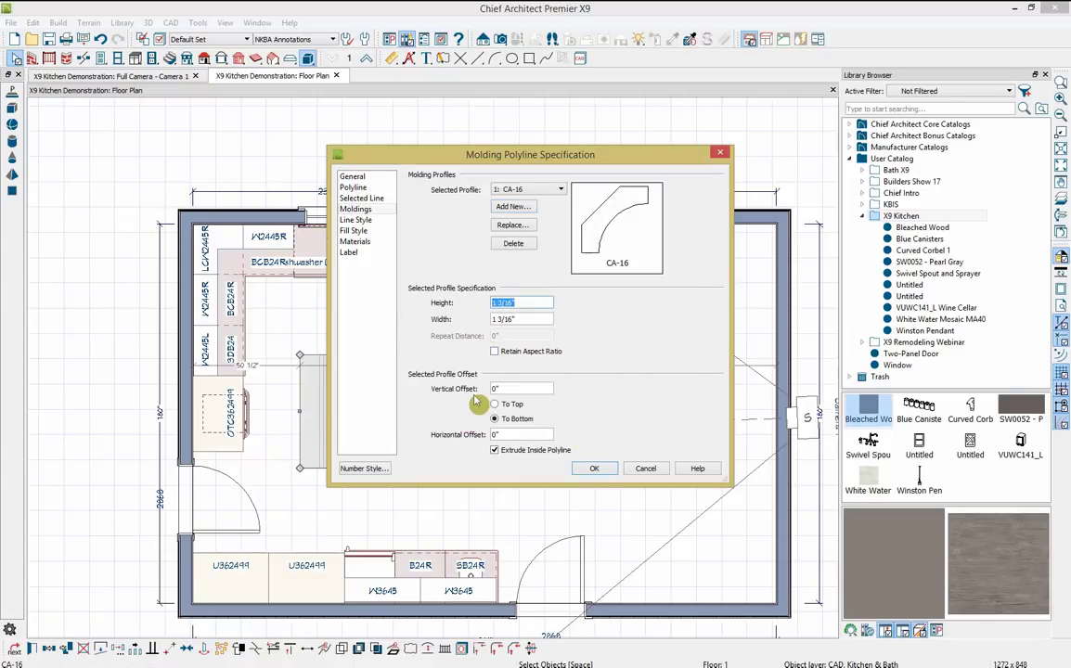
type("4")
double_click(497, 320)
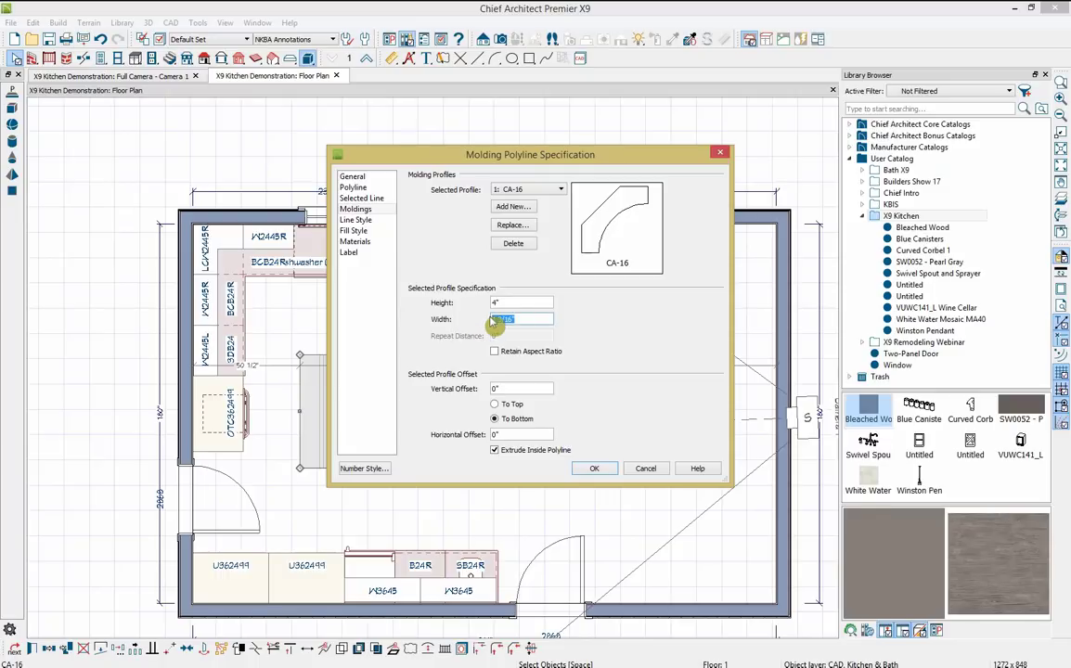
type("4")
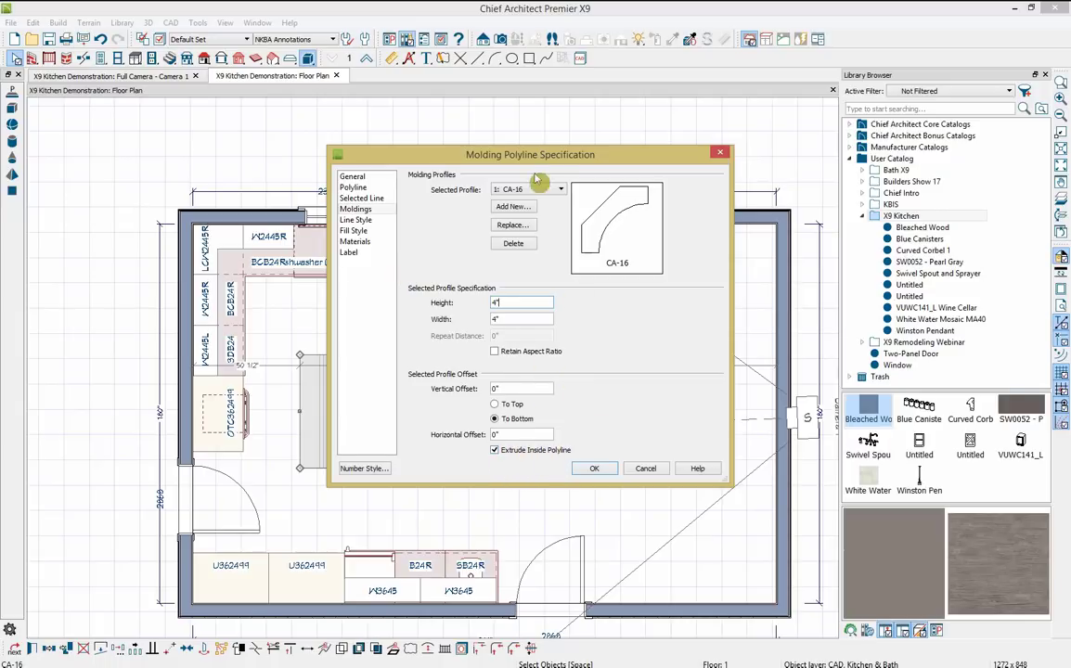
left_click_drag(555, 156, 785, 158)
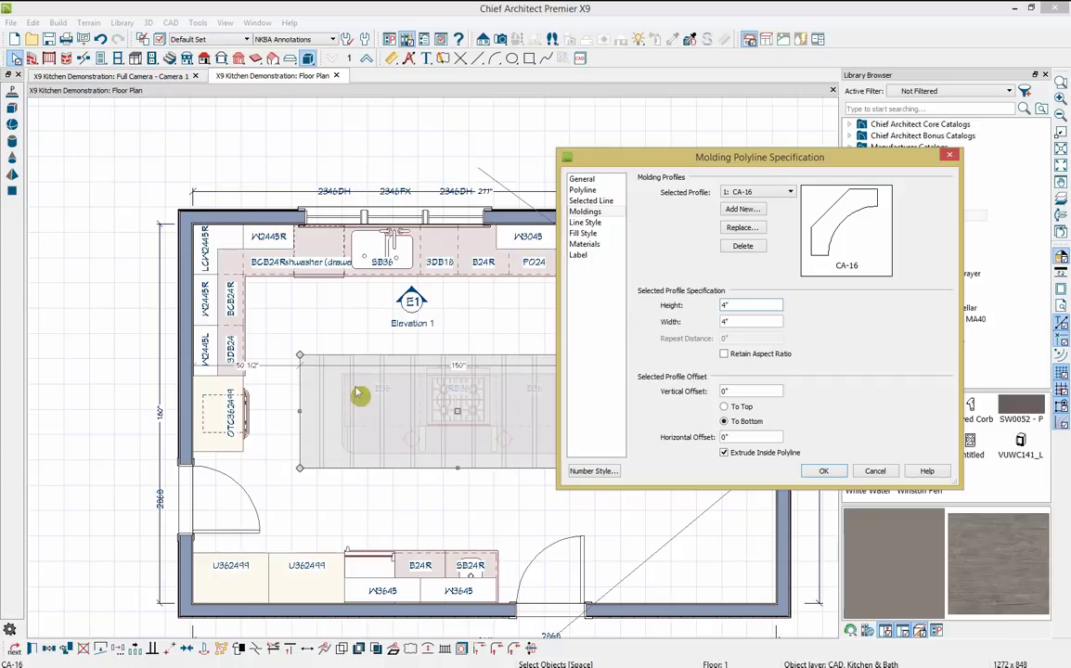
left_click(825, 472)
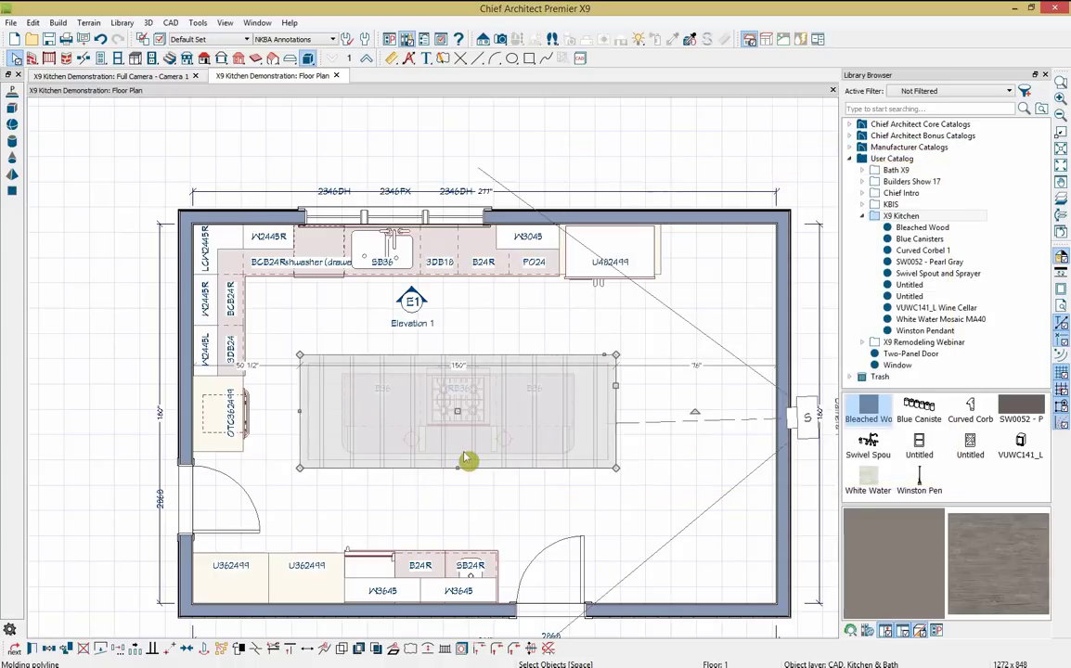
- Return to the Full Camera view and stop painting
left_click(420, 414)
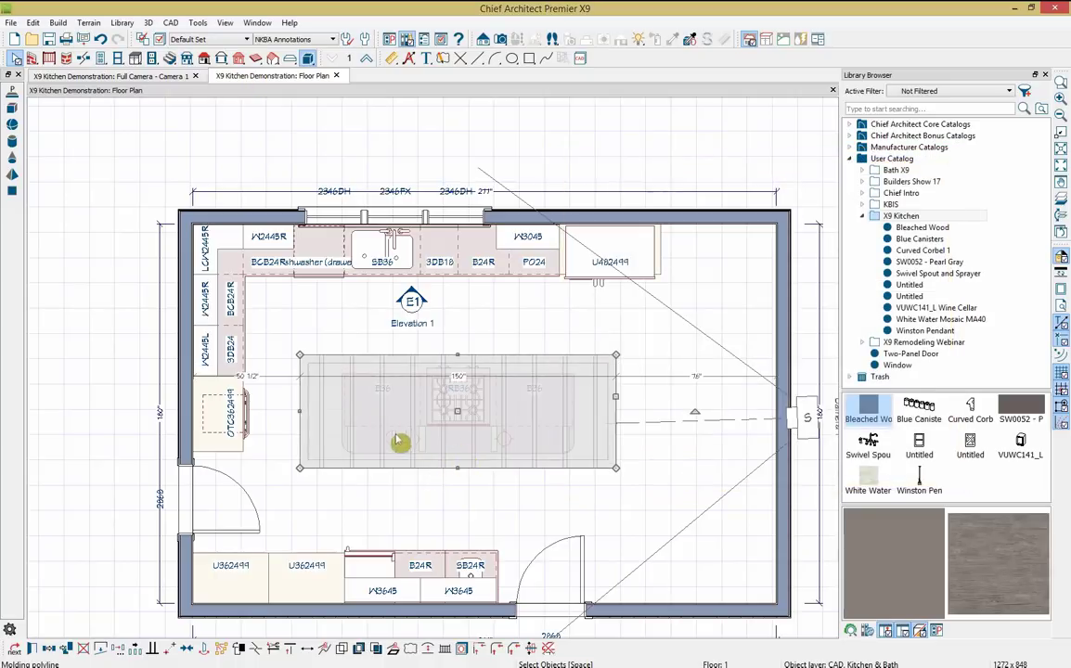
left_click(139, 76)
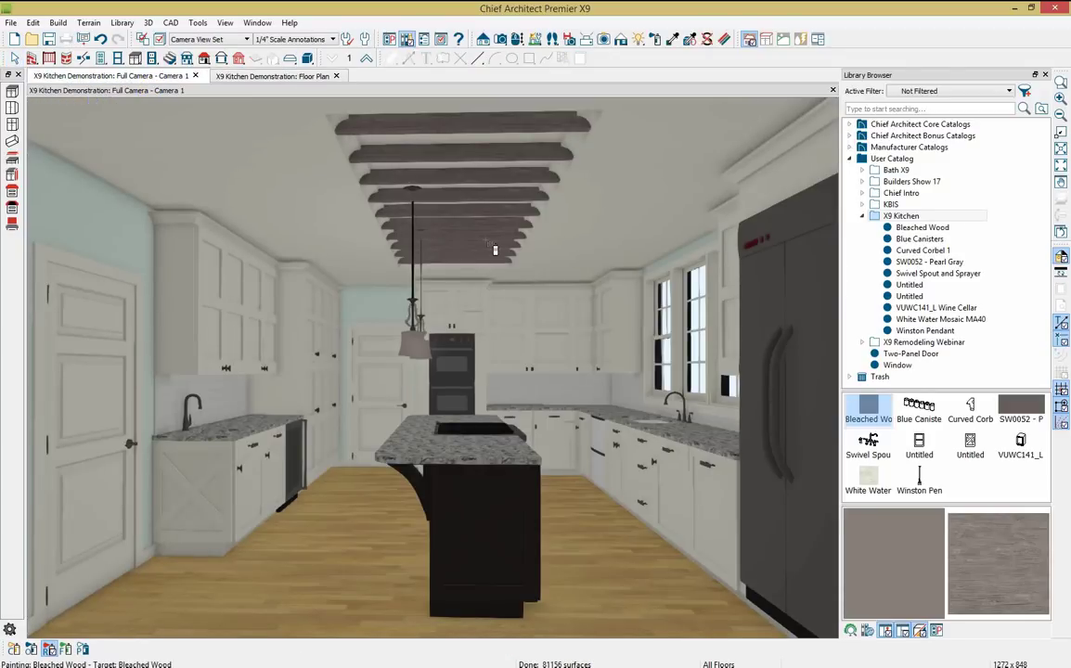
key("space")
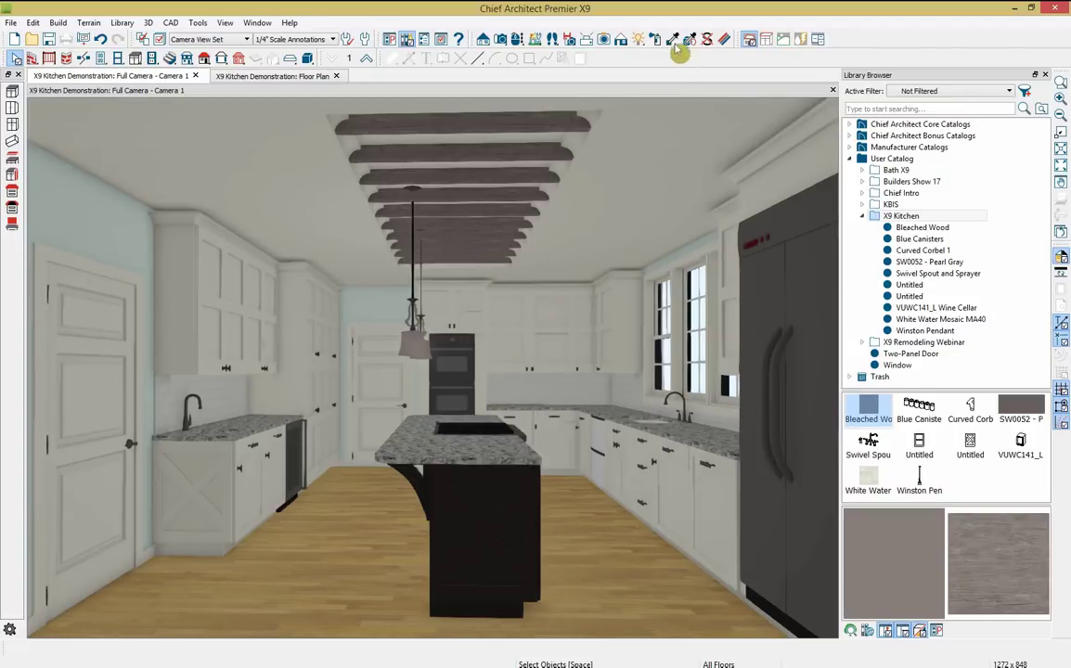
- Tile the backsplash with White Water Mosaic MA40 using component painting mode
left_click(902, 216)
left_click(869, 479)
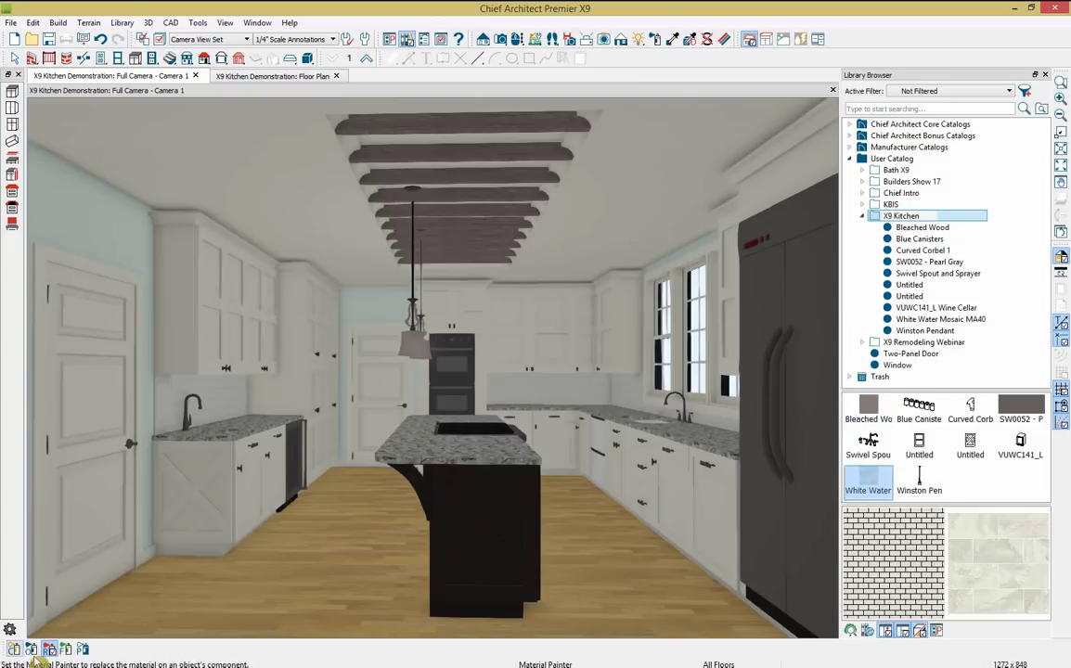
left_click(84, 649)
left_click(242, 397)
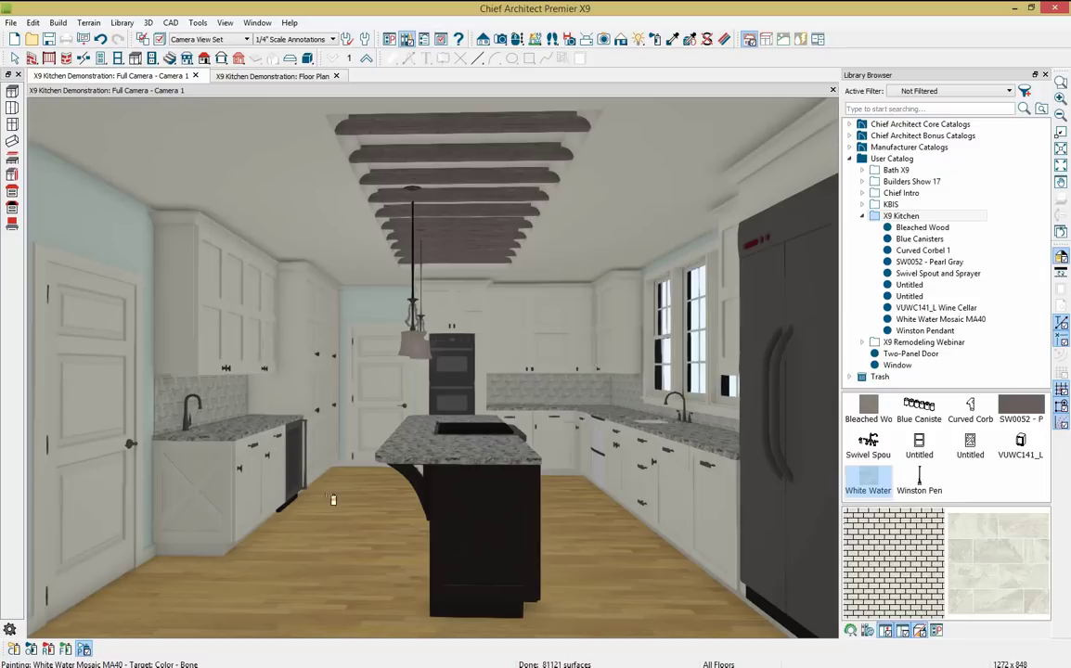
left_click(953, 243)
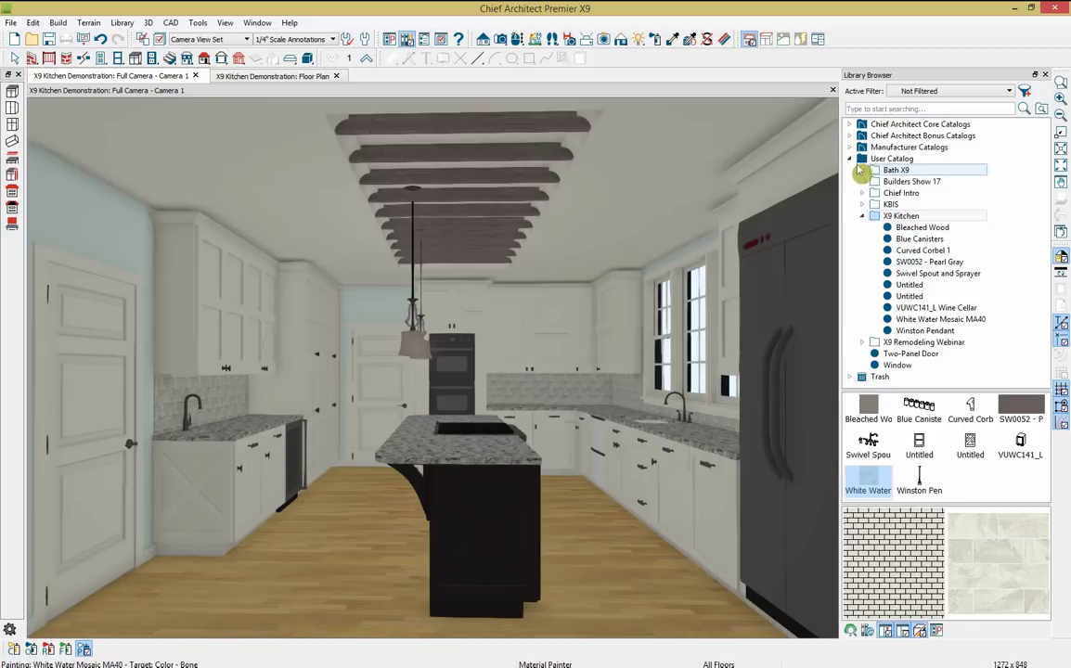
- Pick the Mist ULMM tile from DalTile > Ceramic > Cape Coast in the Library Browser
left_click(850, 159)
left_click(849, 148)
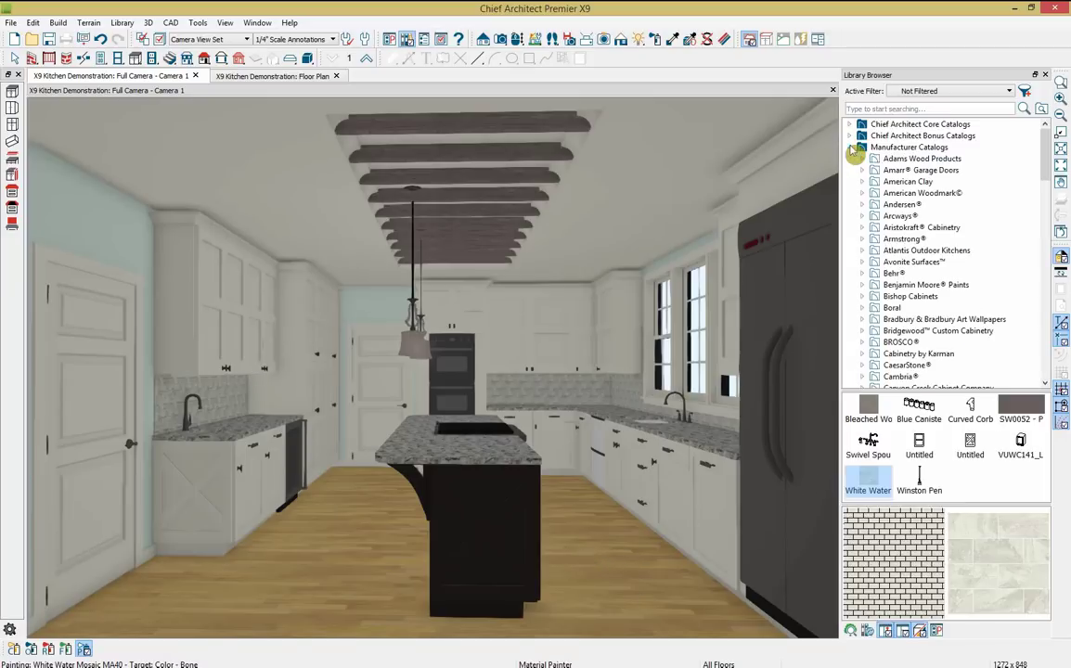
scroll(958, 345, "down", 2)
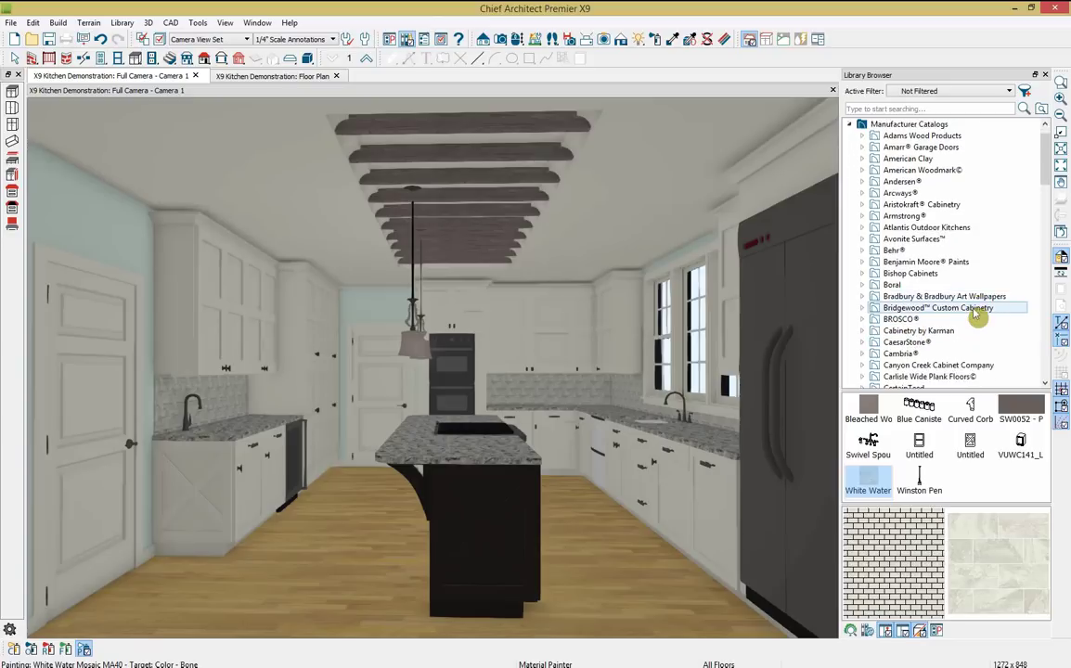
scroll(969, 351, "down", 3)
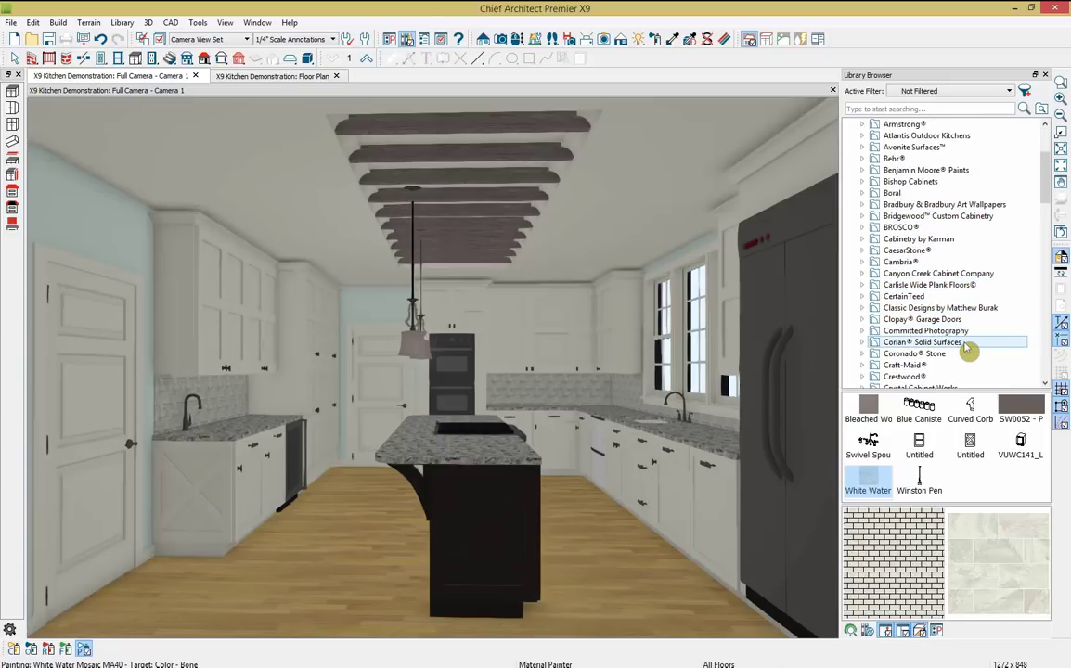
scroll(968, 350, "down", 4)
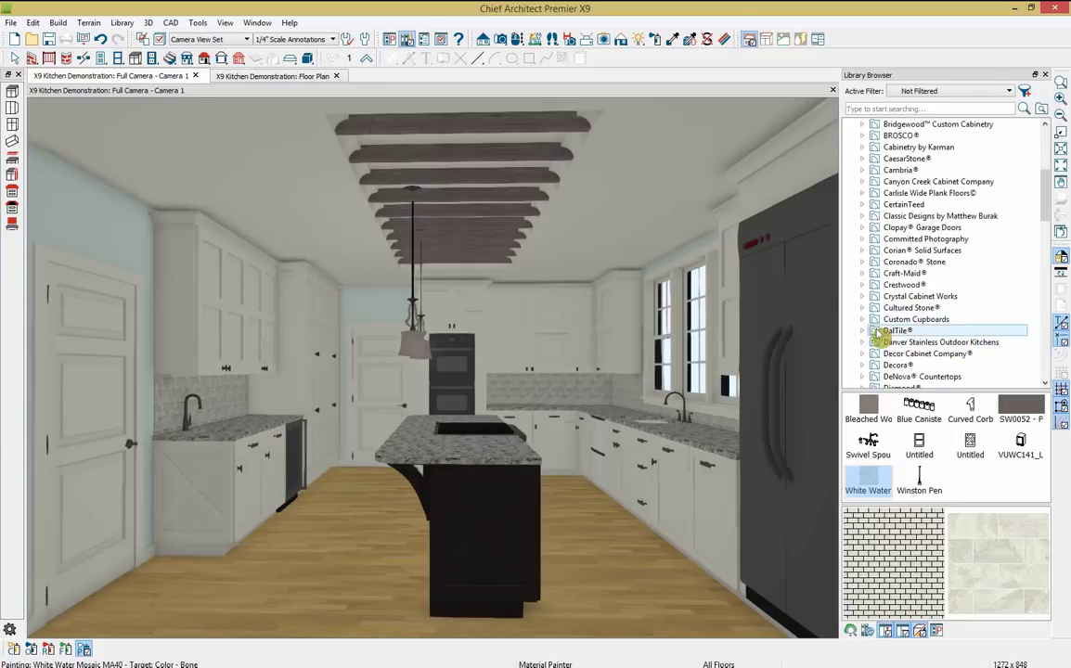
double_click(886, 332)
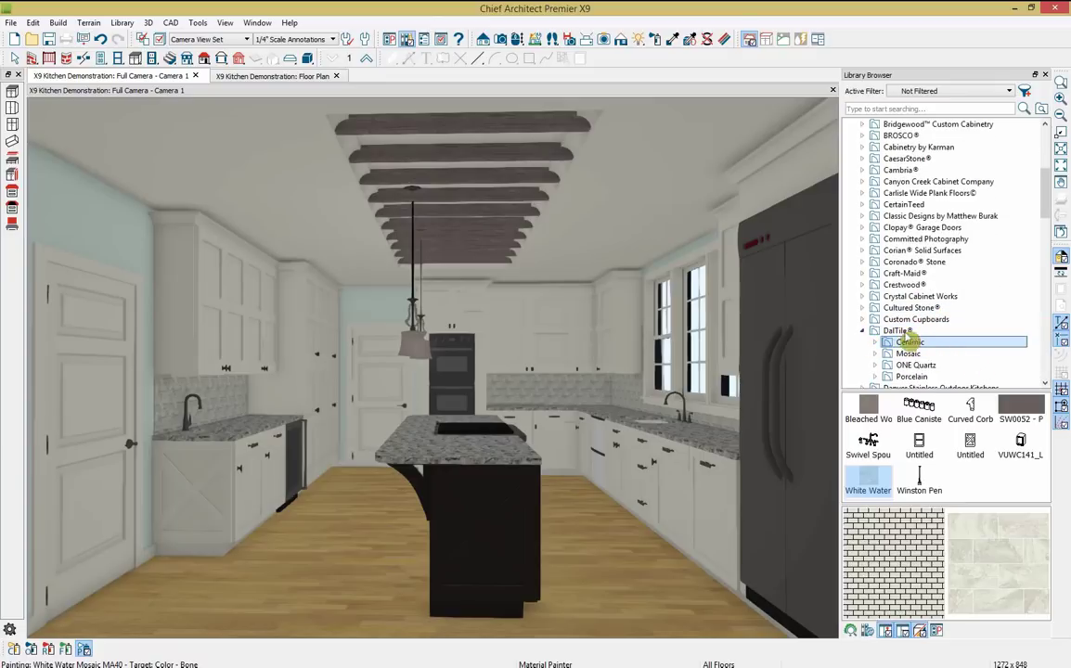
double_click(909, 342)
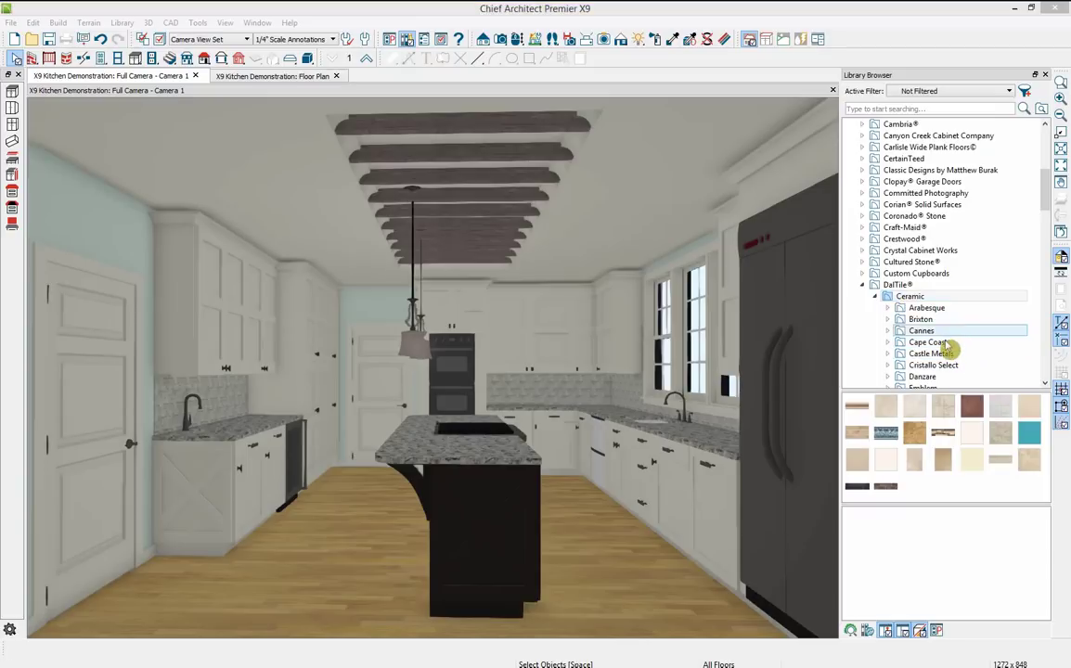
double_click(914, 342)
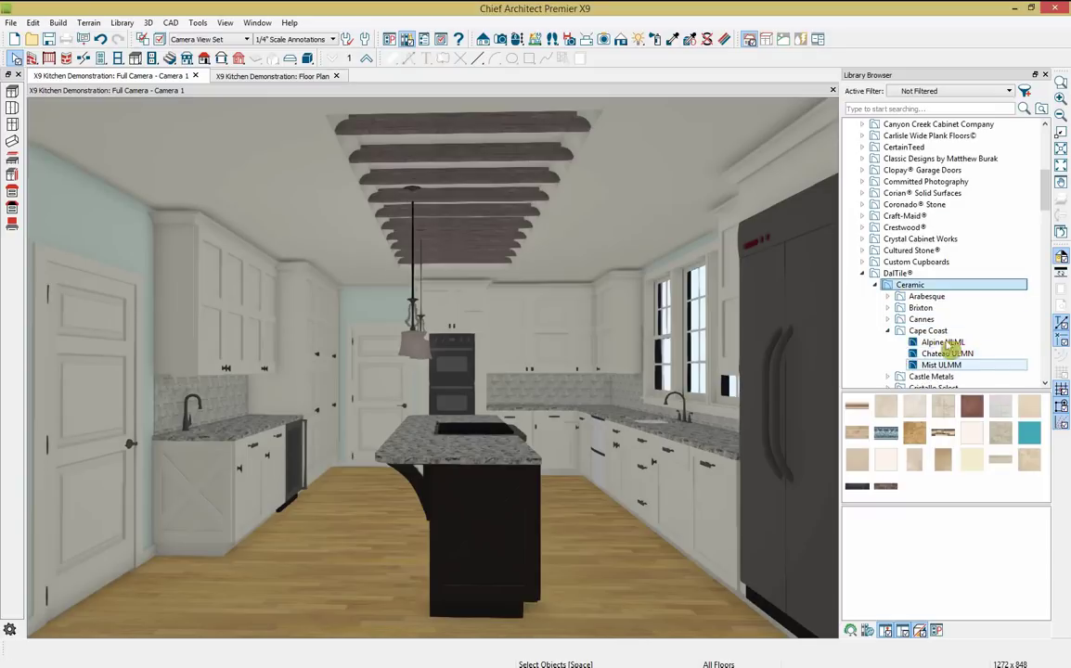
left_click(930, 331)
left_click(1020, 487)
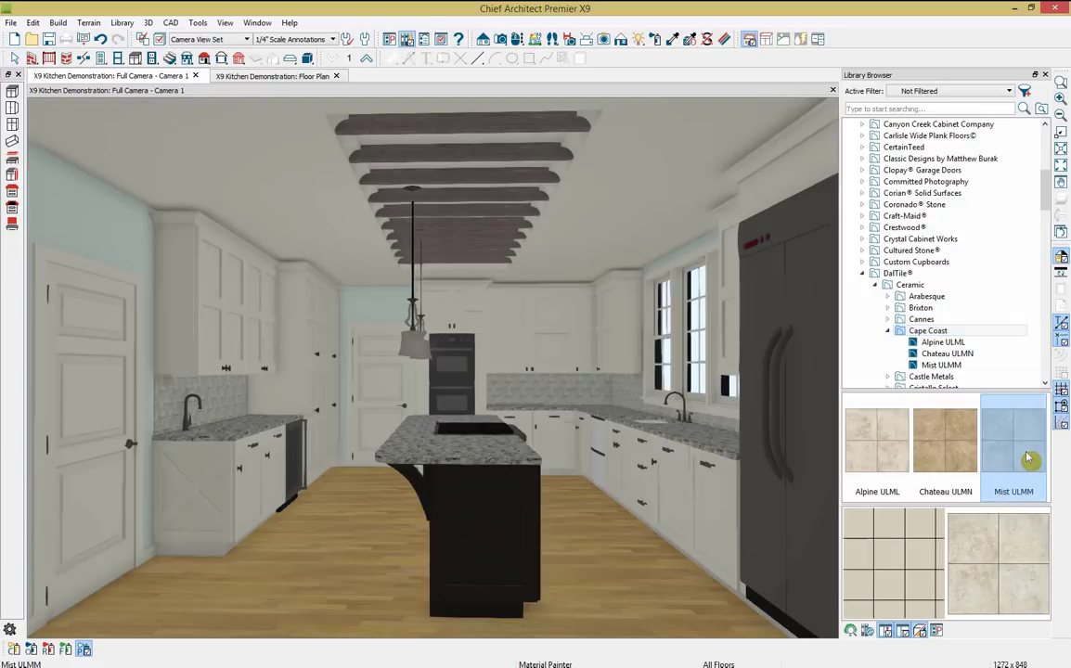
- Paint the kitchen floor with the Mist ULMM tile
left_click(49, 649)
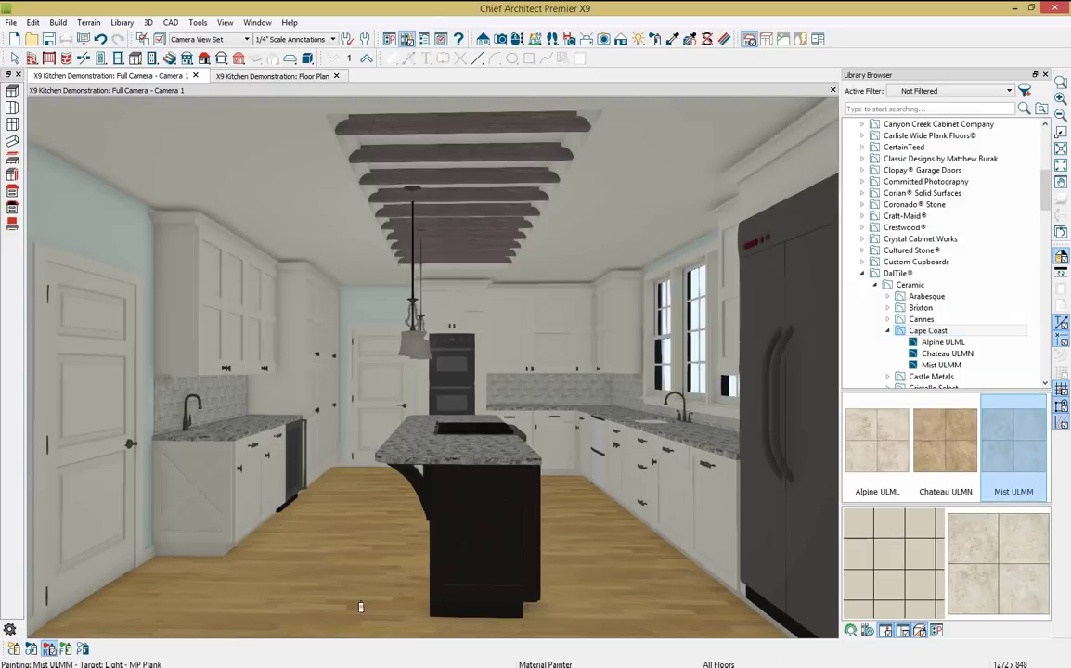
left_click(598, 591)
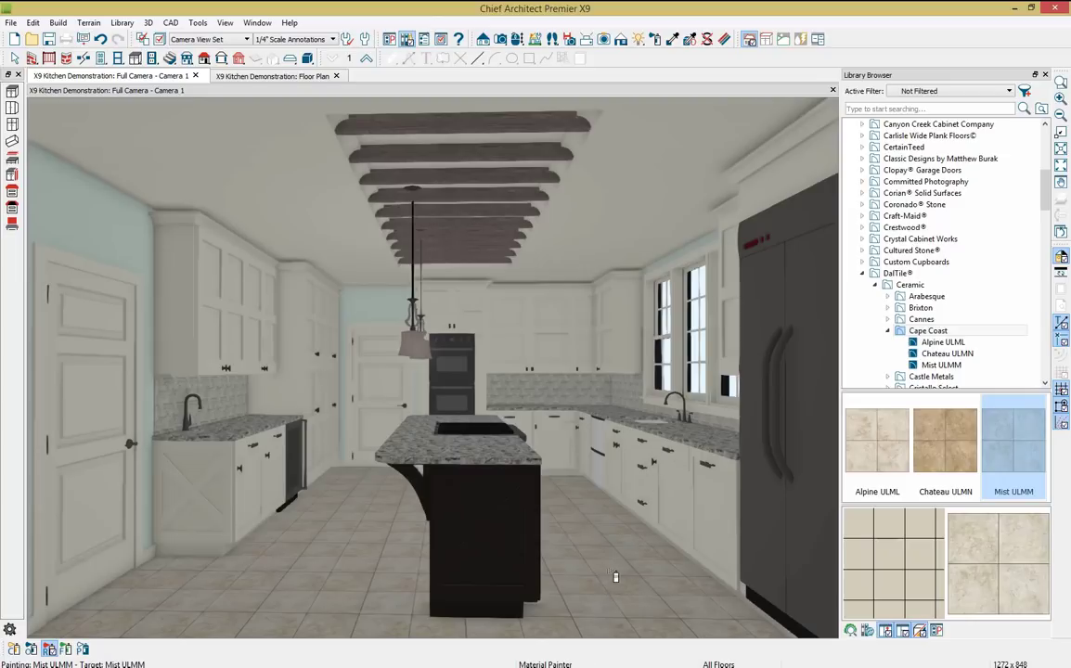
left_click(724, 42)
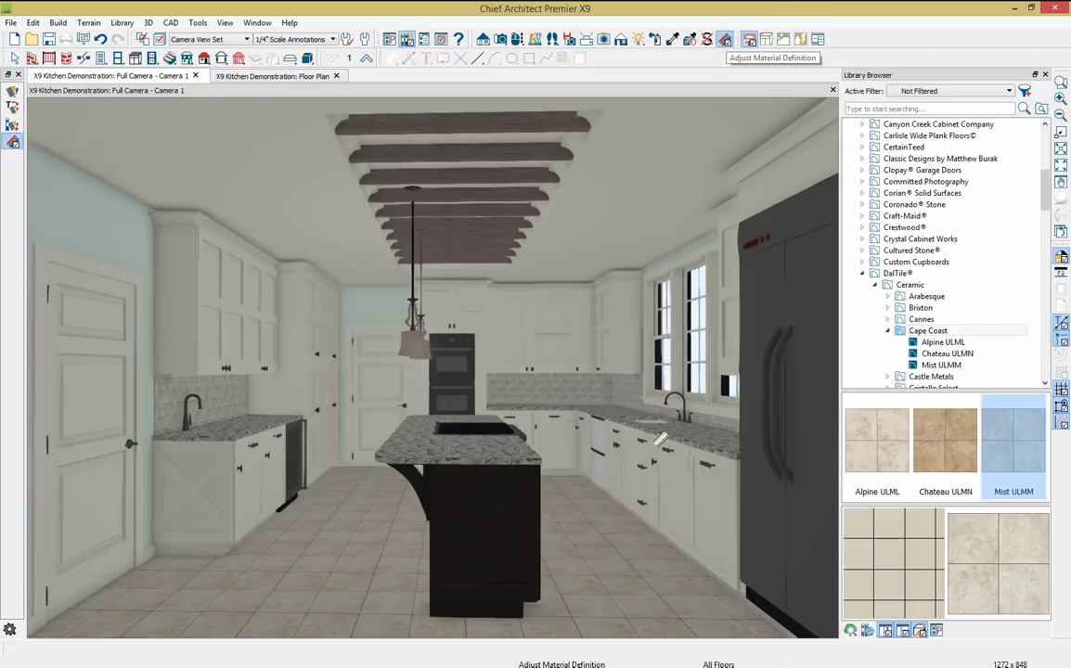
- Try a bump map and tint colour on the floor texture, then discard the edits
left_click(639, 588)
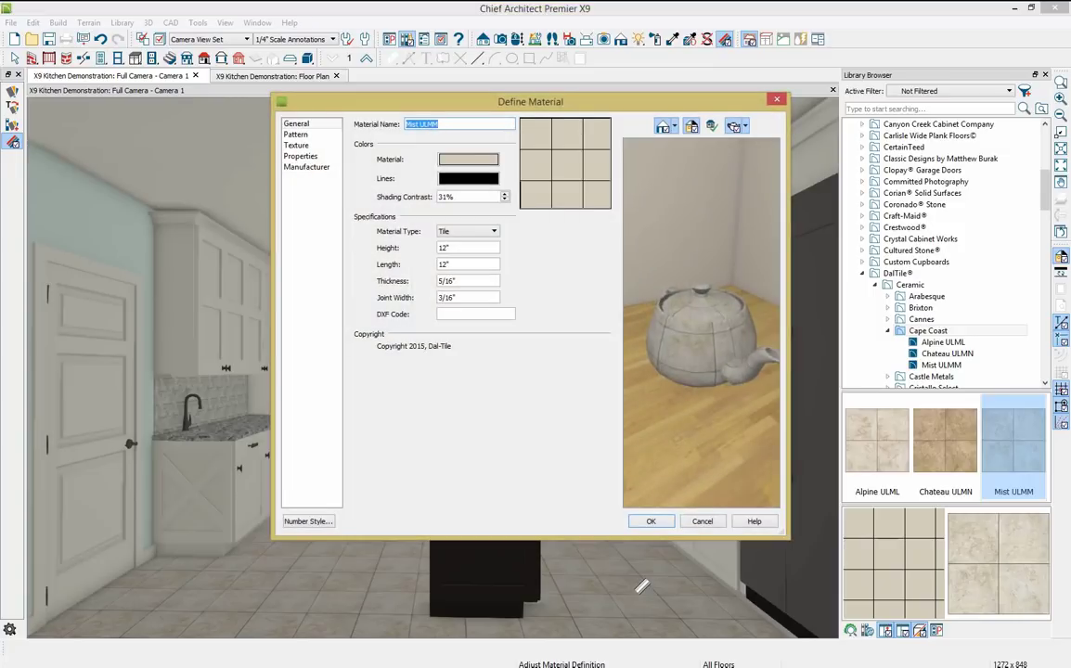
left_click(319, 148)
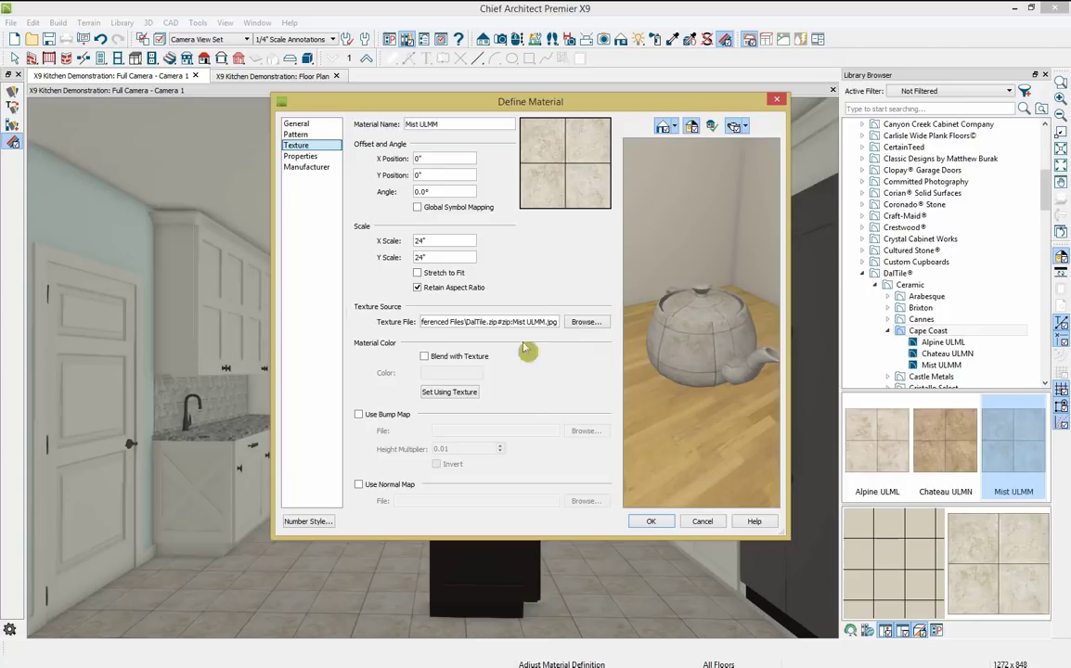
left_click(359, 414)
left_click(358, 414)
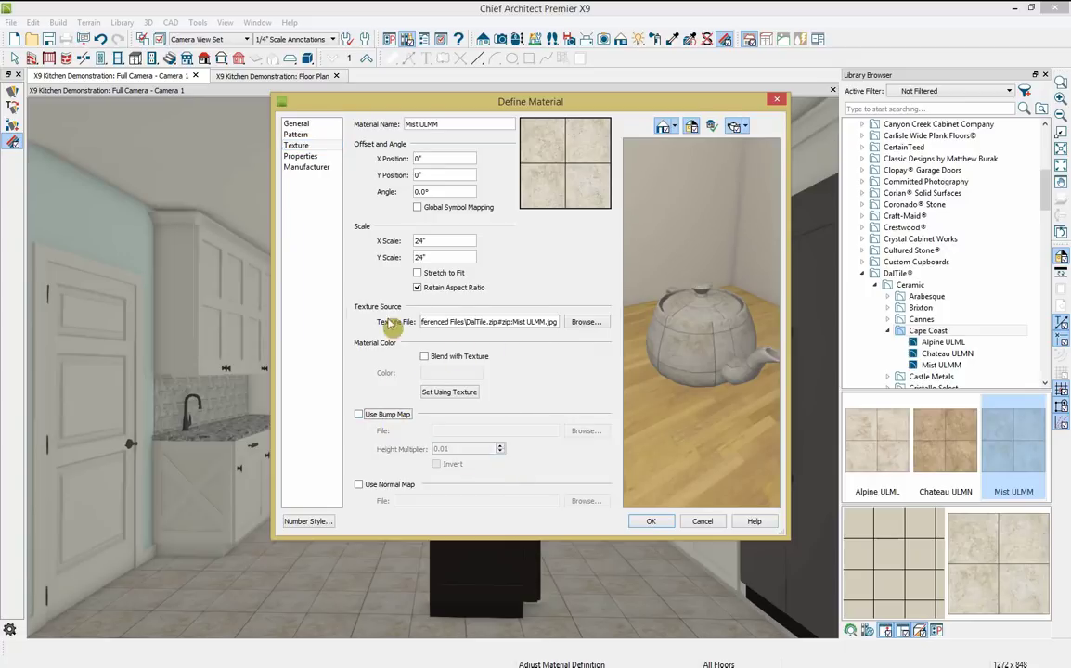
left_click(424, 357)
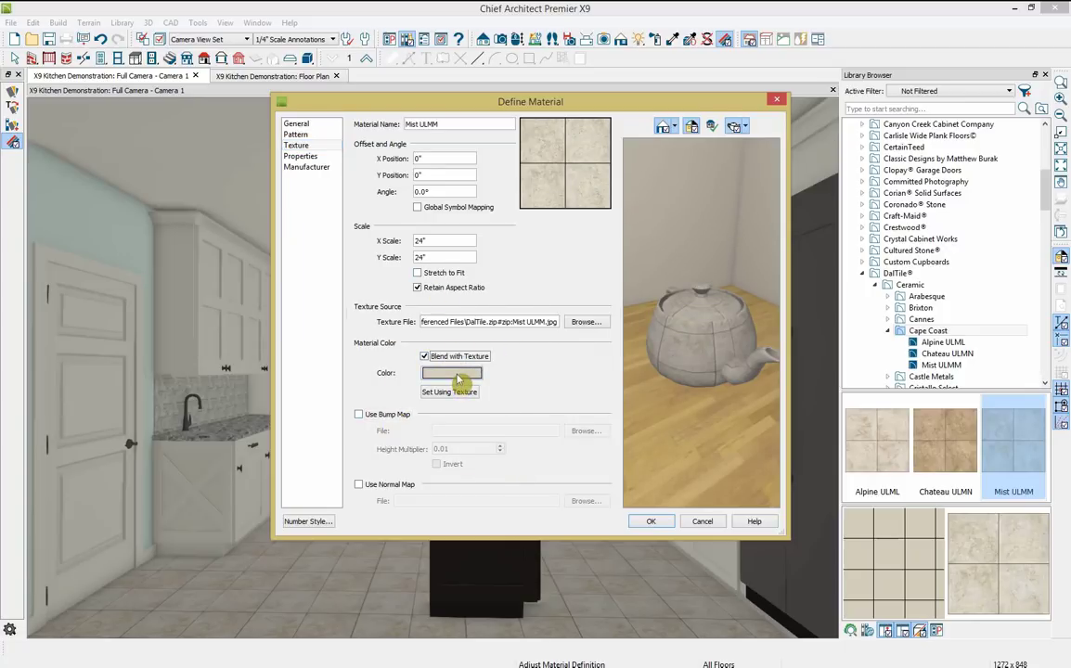
left_click(450, 372)
left_click(554, 421)
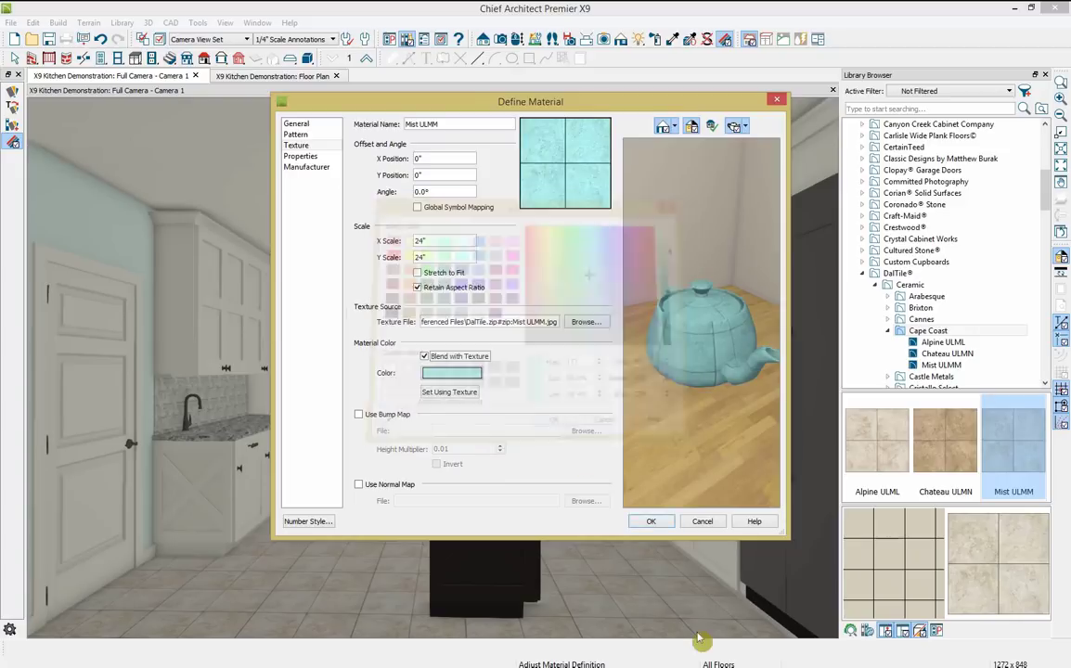
left_click(702, 520)
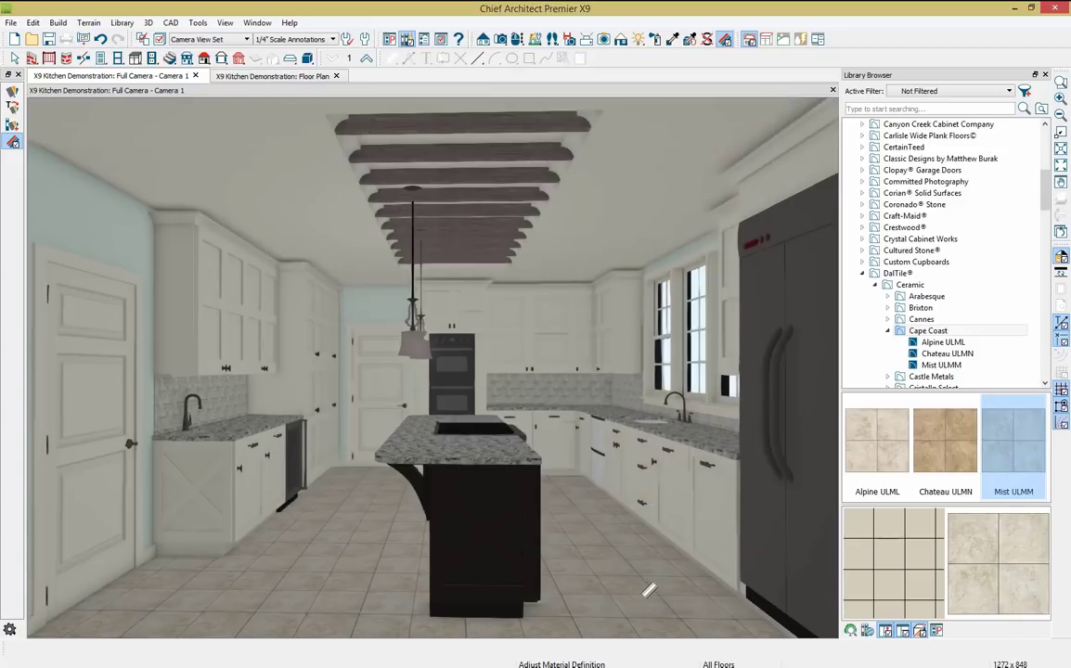
- Set the floor texture angle to 45° and scale to 48", accepting the duplicate-material warning
left_click(648, 586)
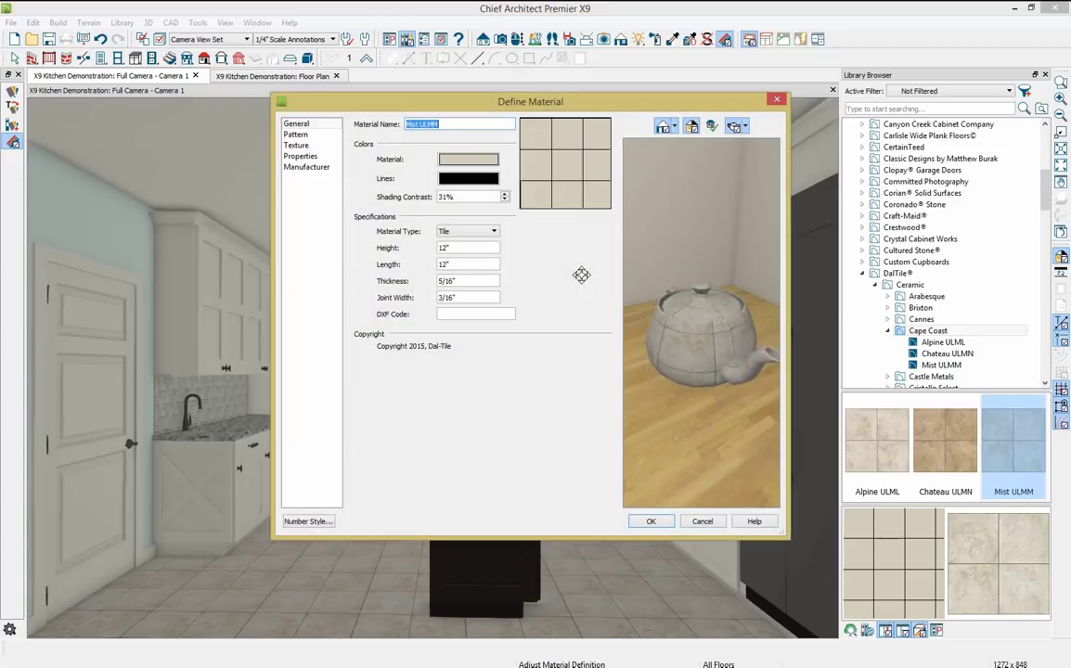
left_click(297, 146)
double_click(422, 192)
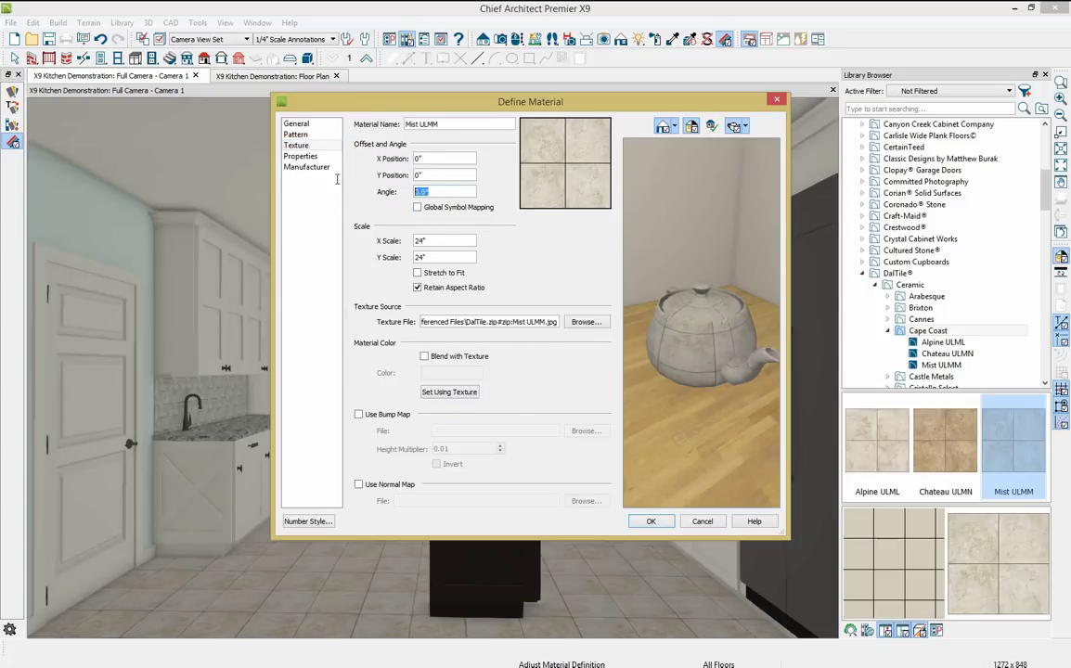
key("Tab")
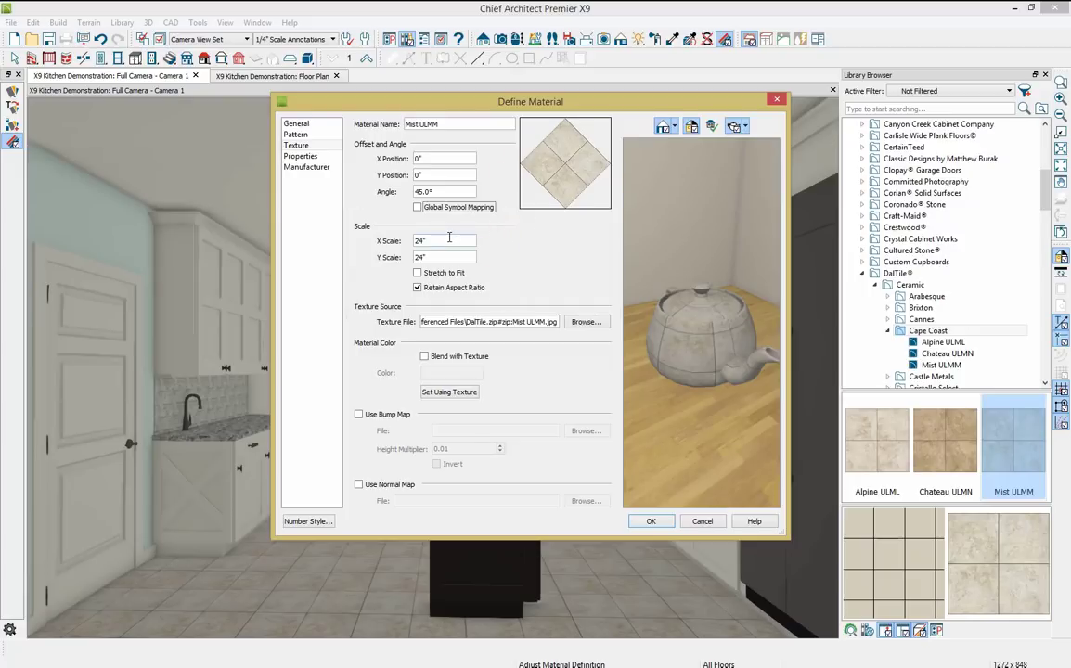
double_click(418, 241)
type("48")
key("Tab")
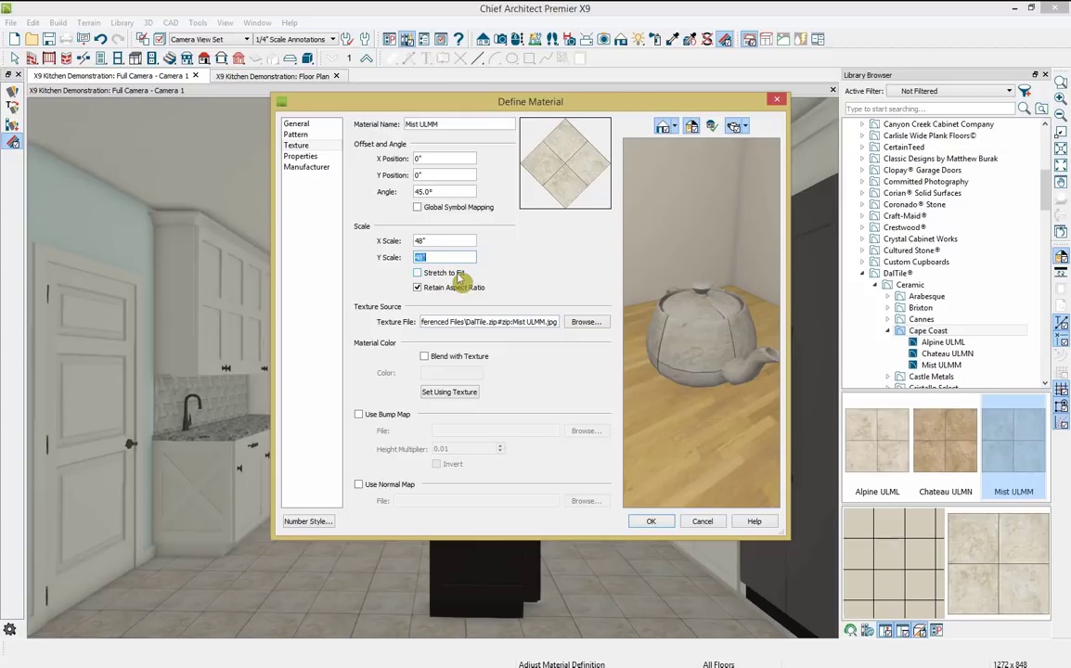
left_click(659, 523)
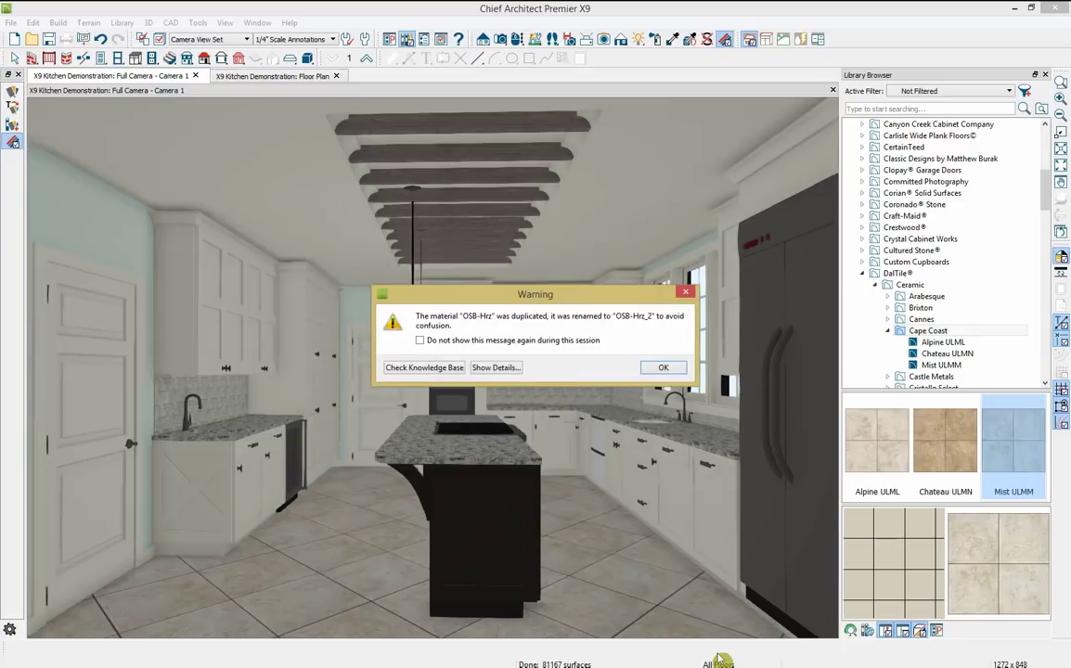
left_click(645, 368)
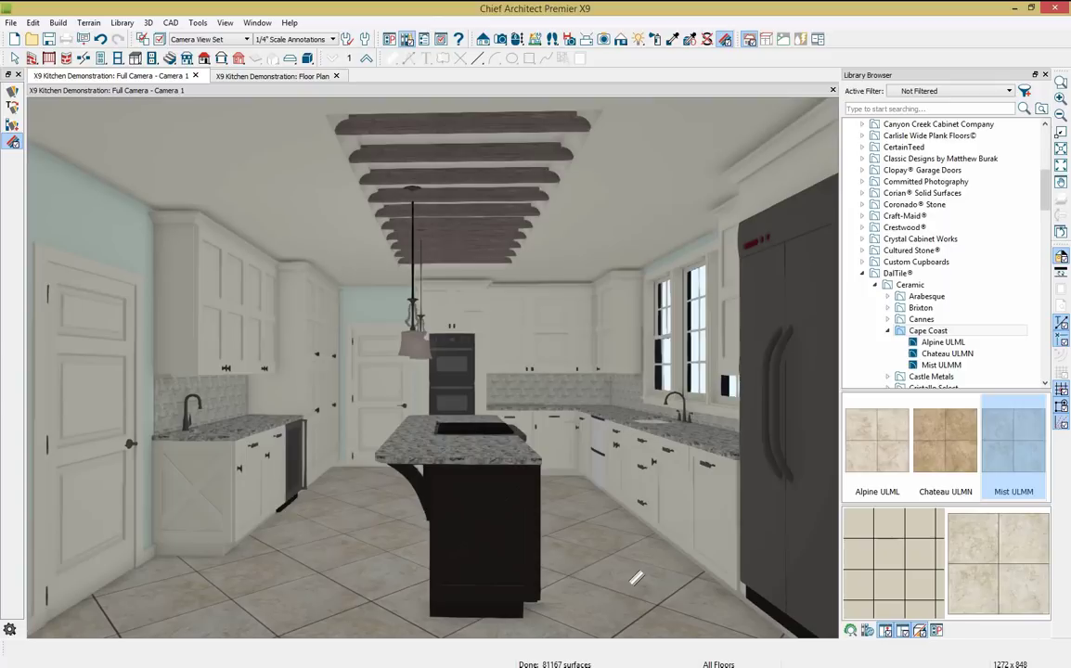
left_click(719, 586)
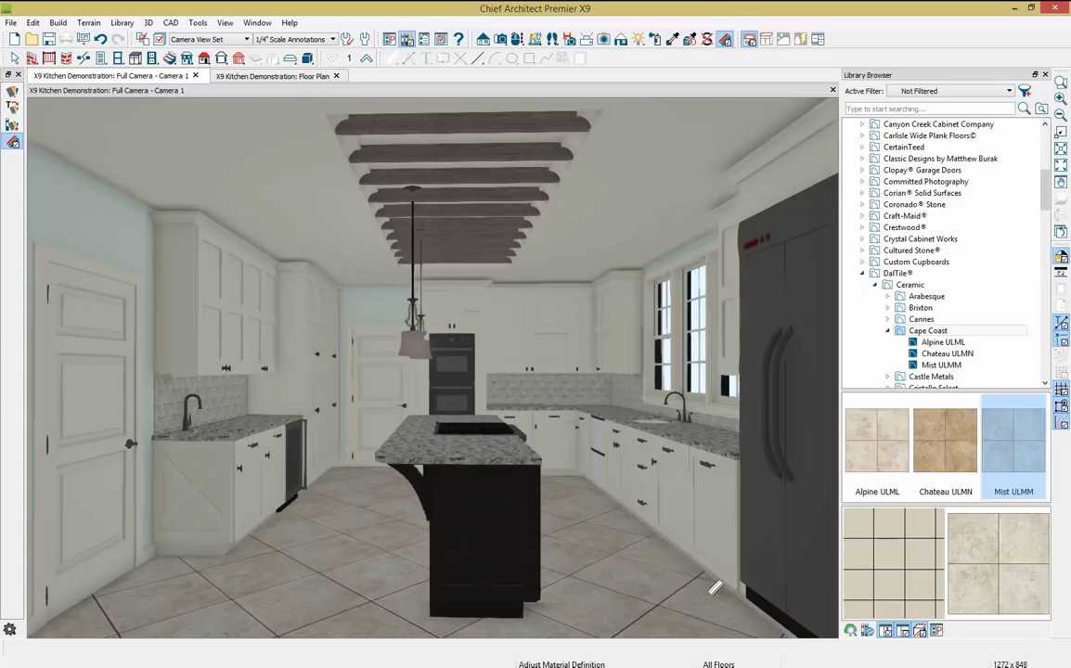
- Set the floor texture's Y Position to 4"
left_click(696, 589)
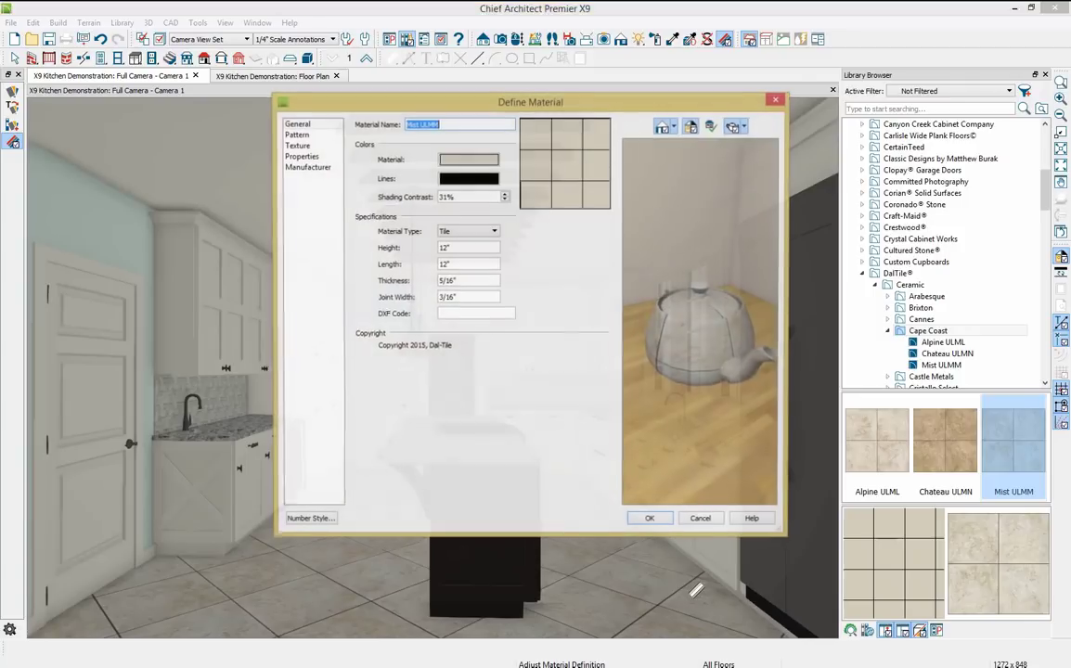
left_click(300, 146)
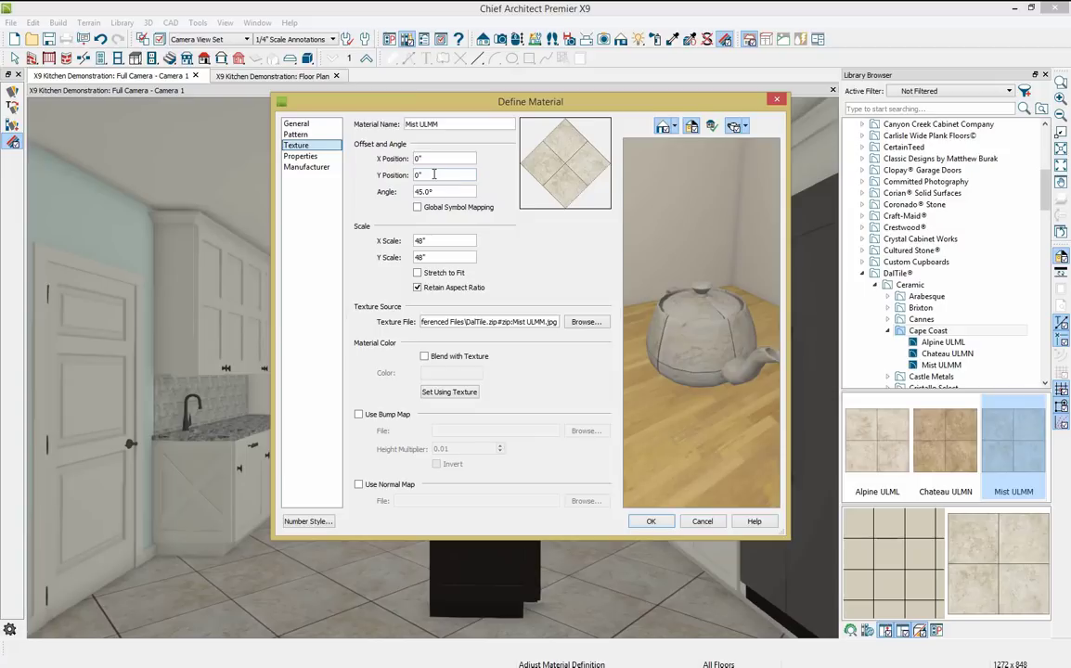
double_click(437, 174)
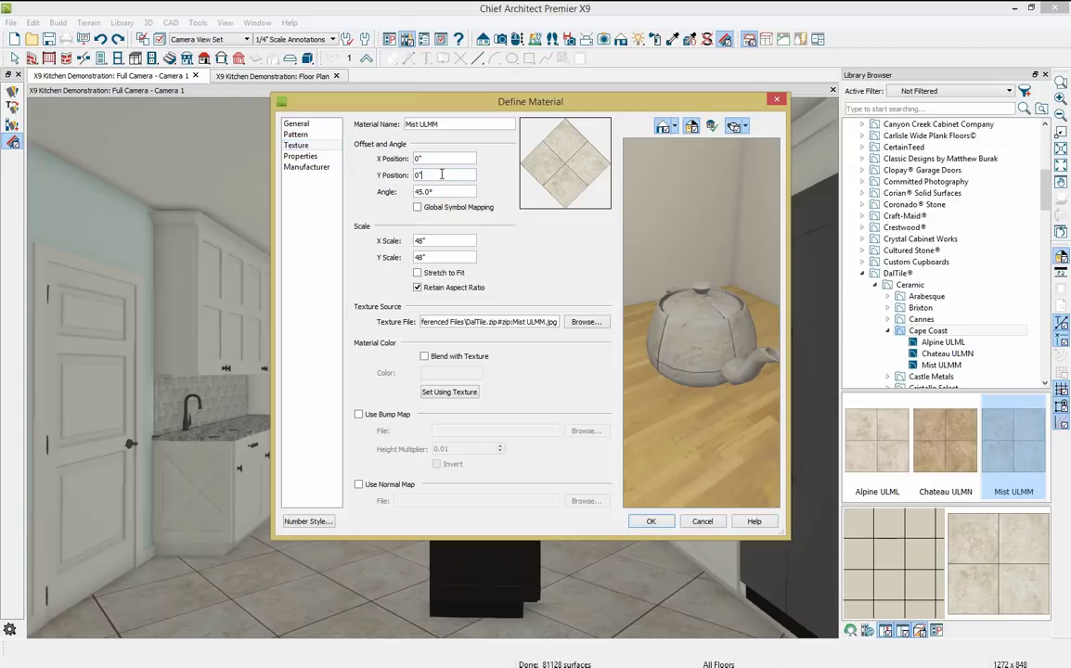
type("4")
key("Tab")
key("Tab")
key("Tab")
left_click(664, 524)
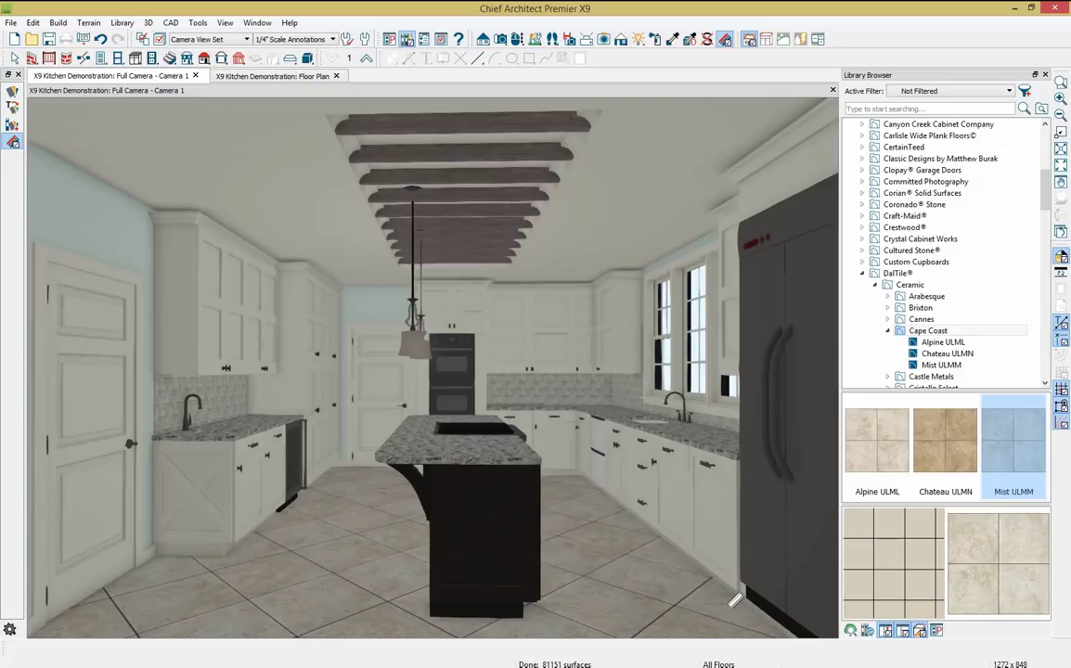
- Set the floor pattern angle to 45° and its vertical offset to 4"
left_click(645, 585)
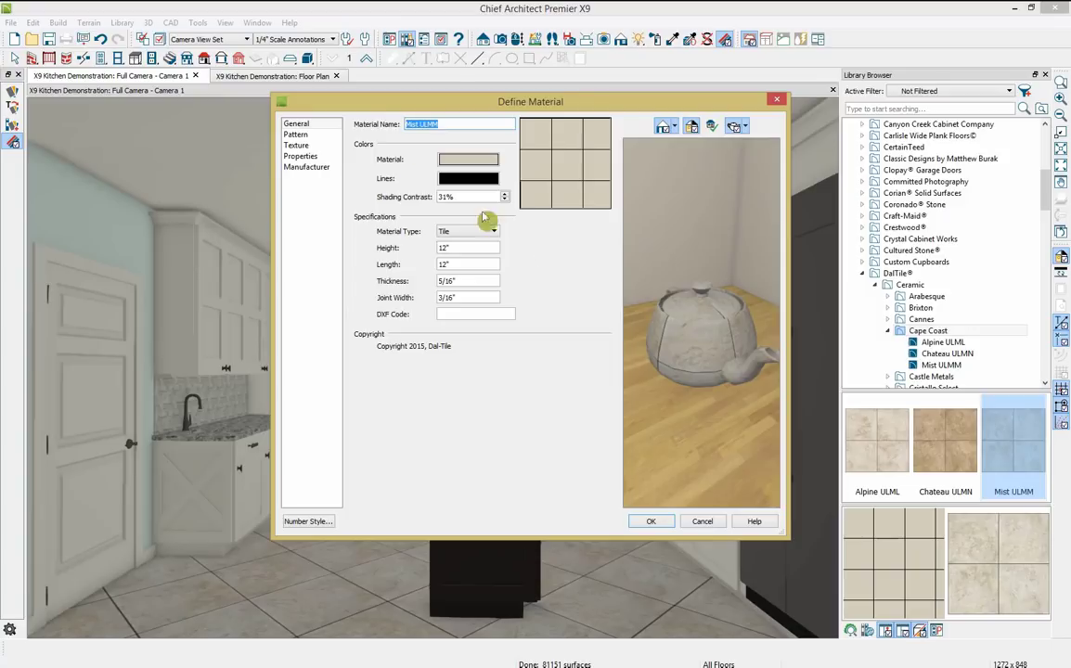
left_click(295, 136)
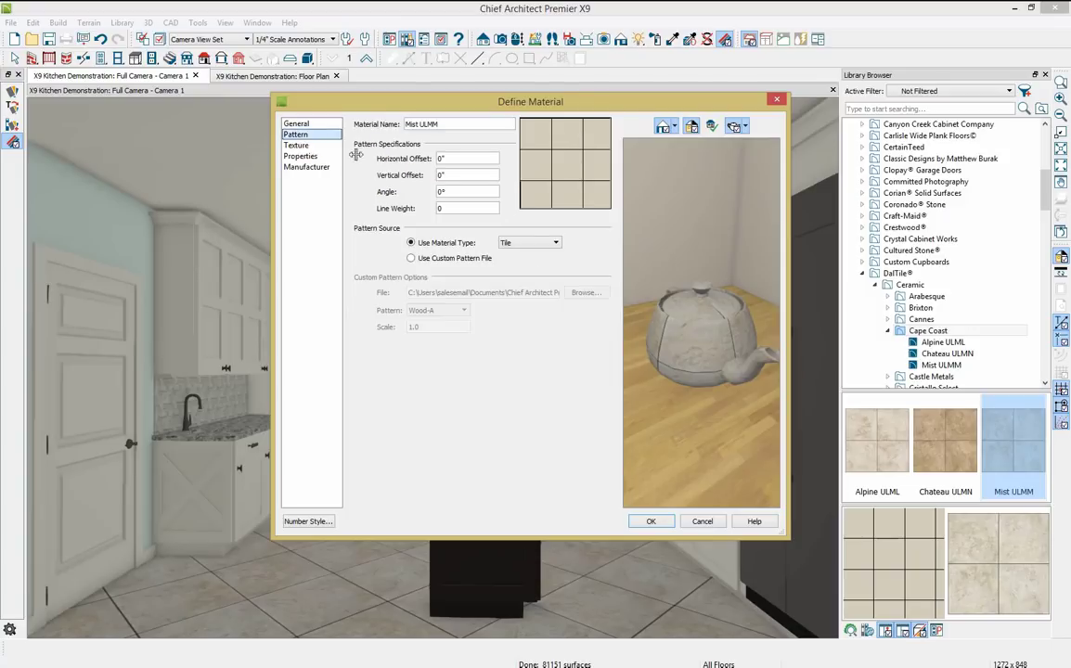
double_click(448, 191)
type("45")
key("Tab")
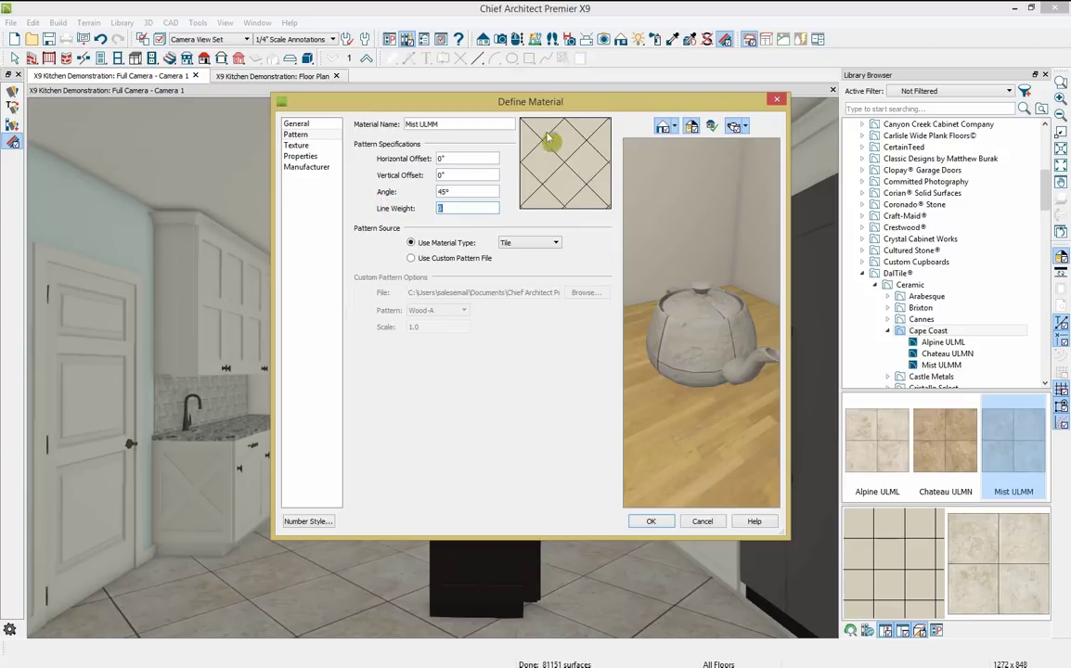
left_click(475, 174)
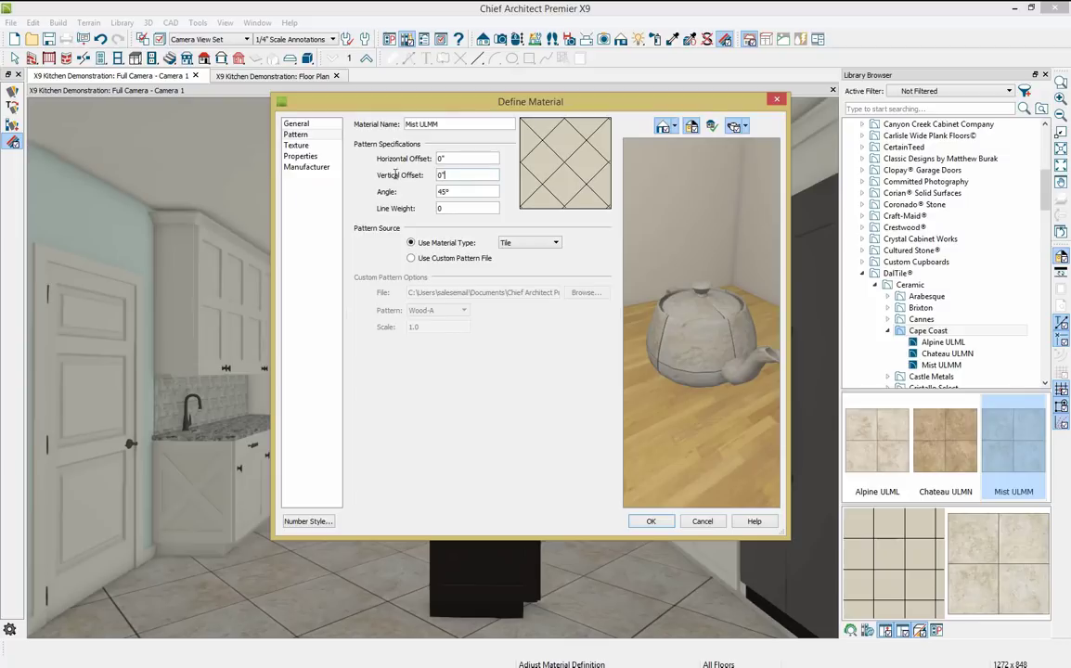
type("4")
key("Tab")
left_click(653, 522)
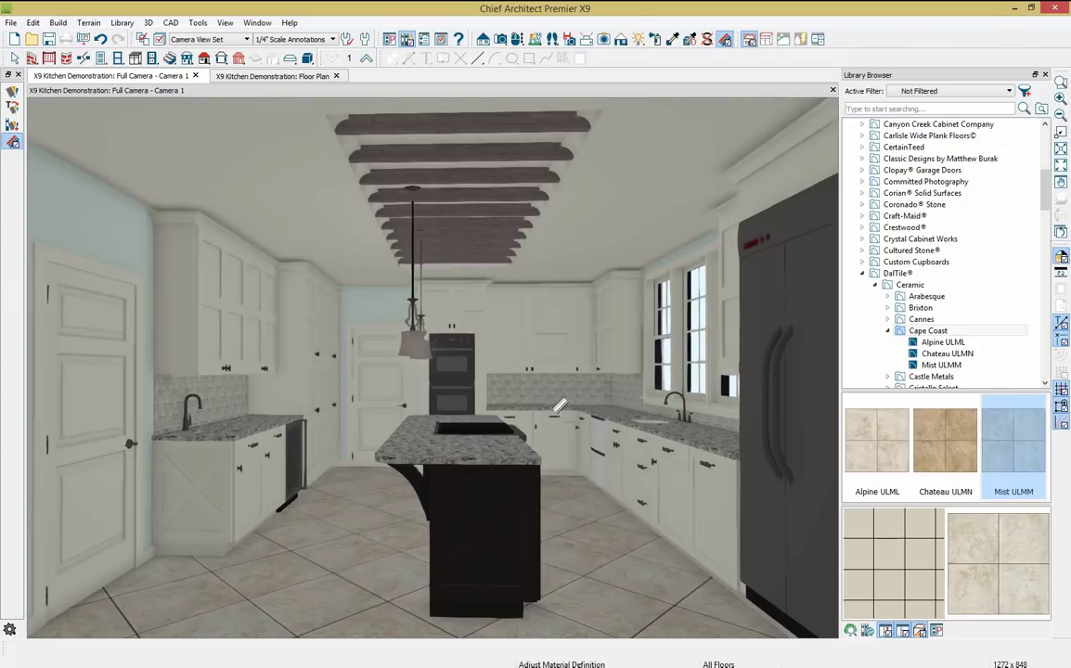
- Sample the refrigerator's Stainless Steel Brushed finish and paint two dishwasher surfaces with it
left_click(671, 41)
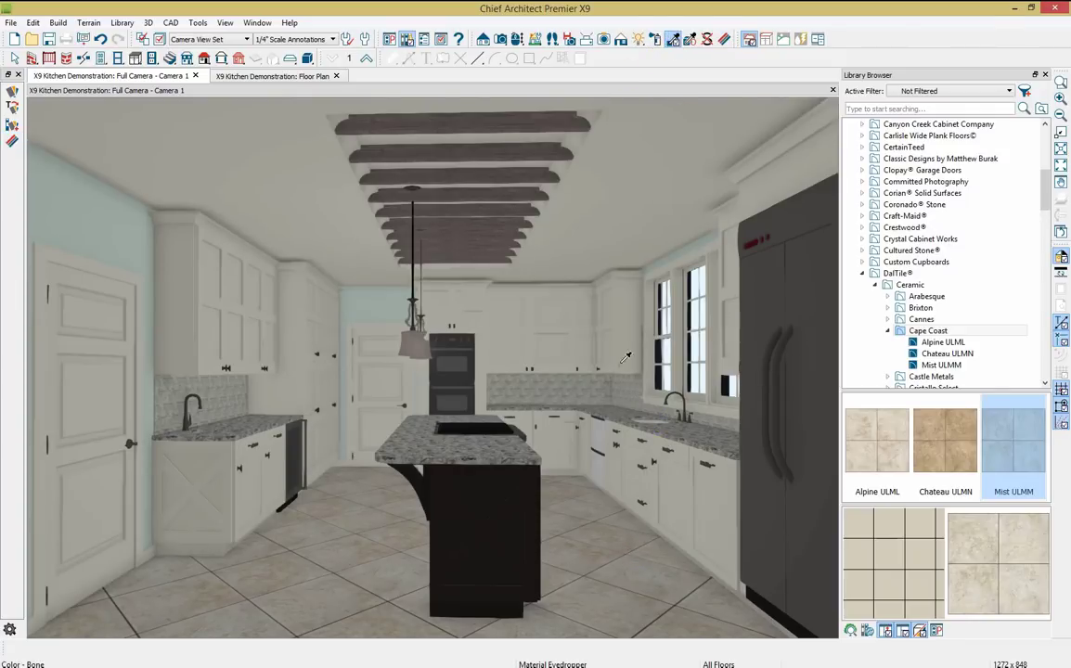
left_click(820, 331)
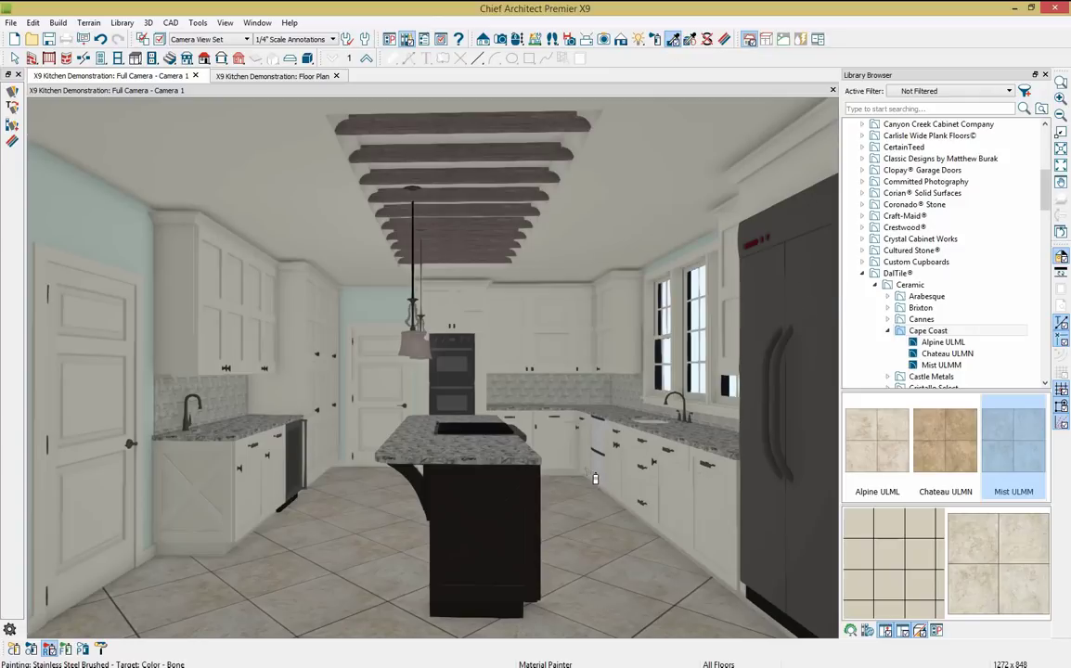
left_click(32, 648)
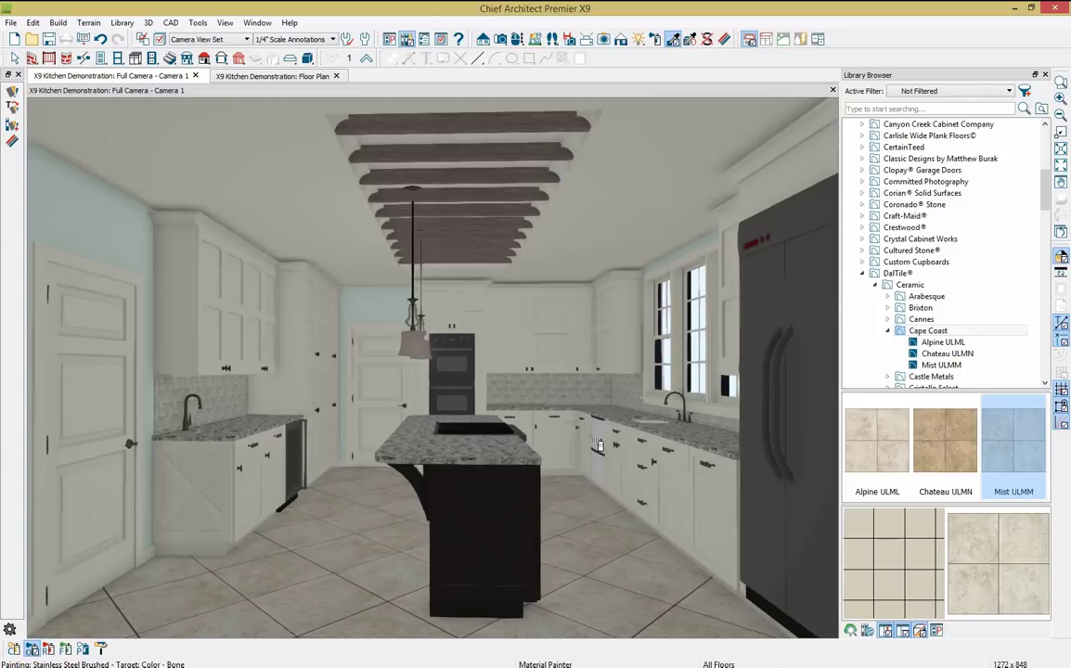
left_click(608, 440)
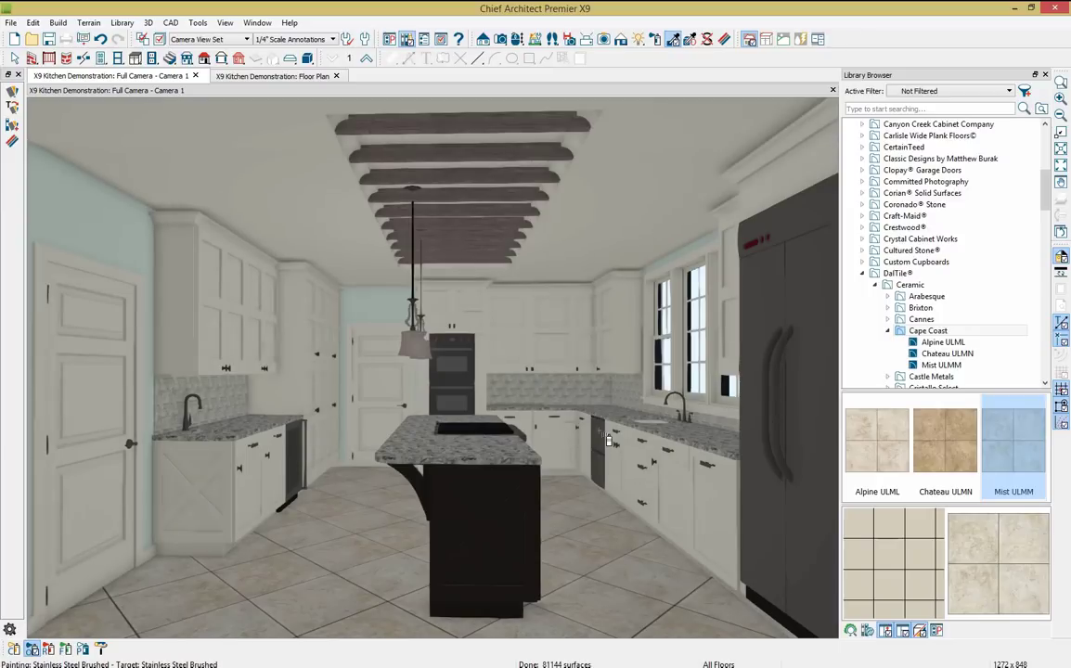
left_click(661, 429)
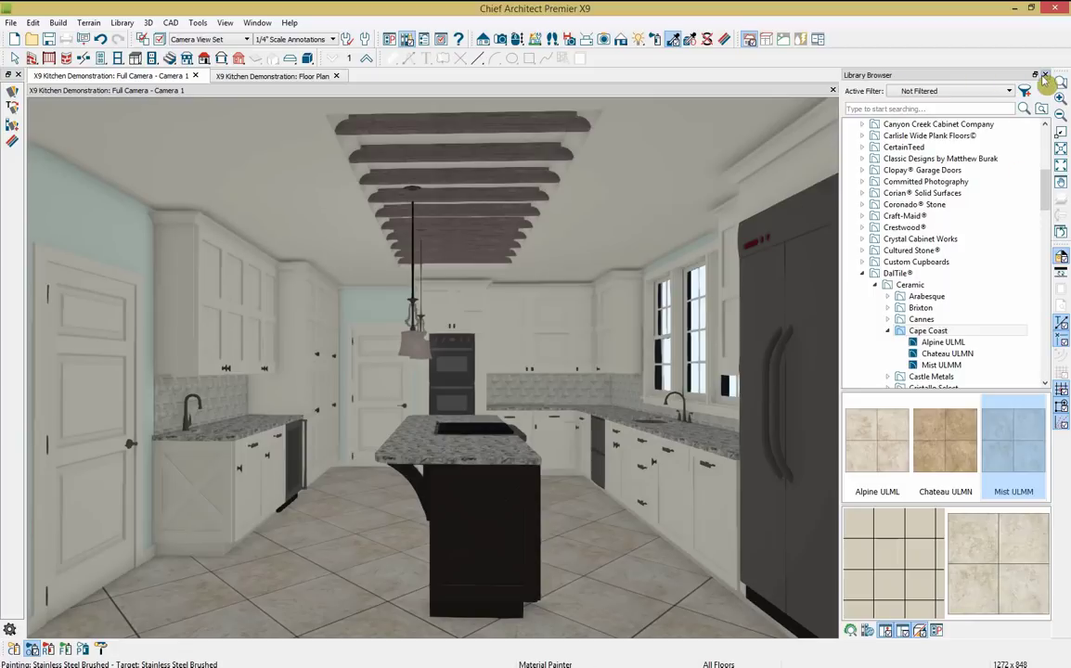
- Close the library panel, switch to the floor plan, and show the electrical outlet and fixture choices
left_click(1045, 75)
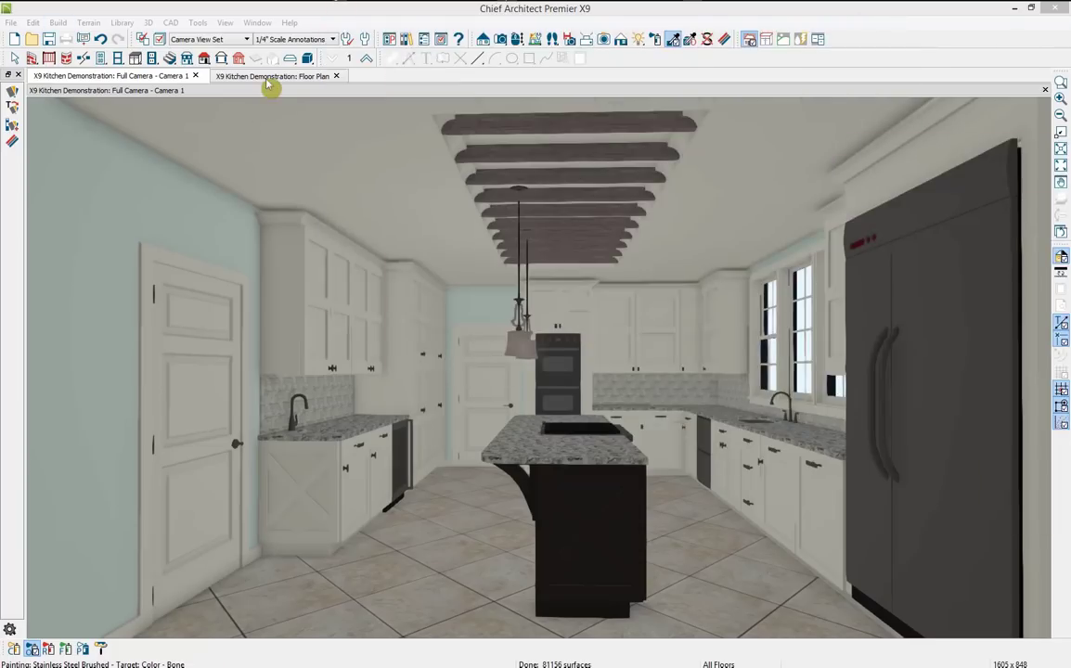
left_click(315, 76)
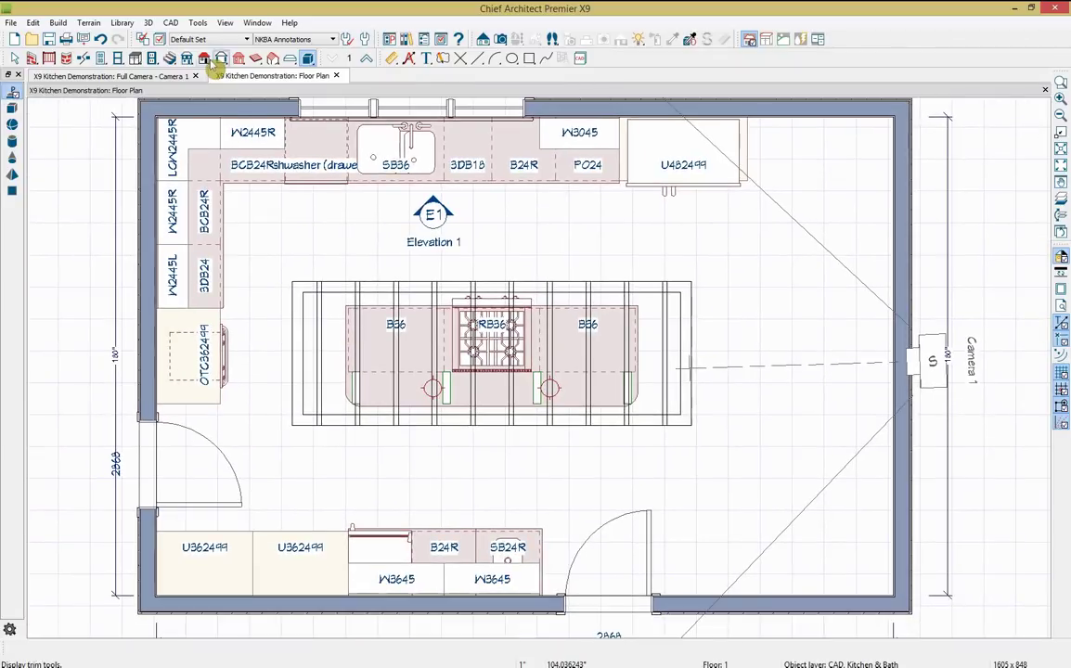
left_click(152, 58)
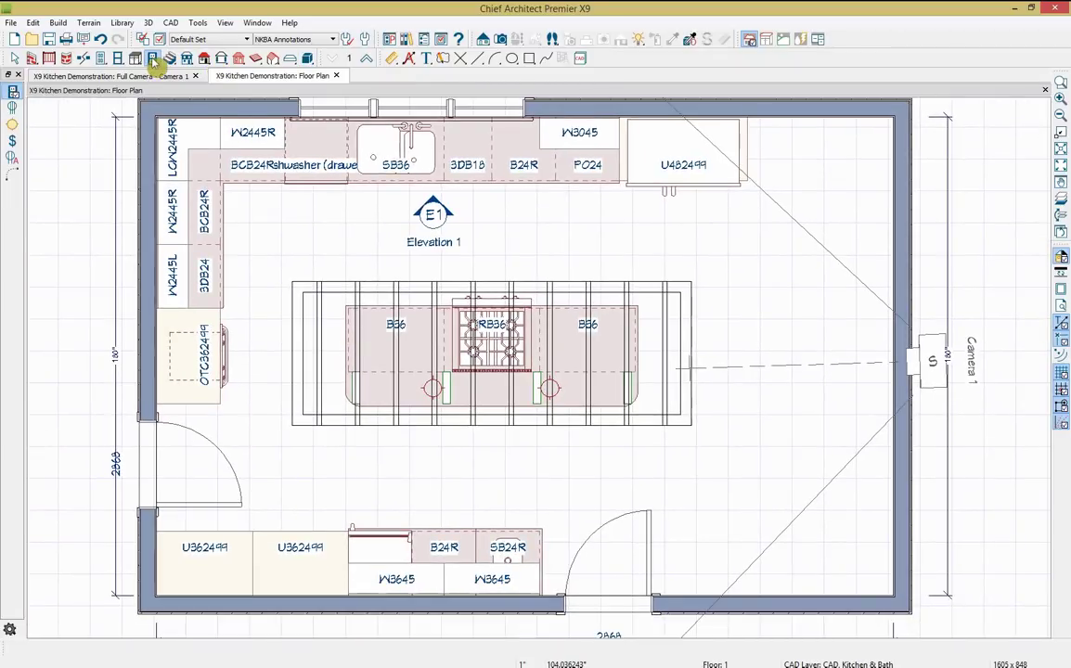
left_click(18, 104)
left_click(13, 111)
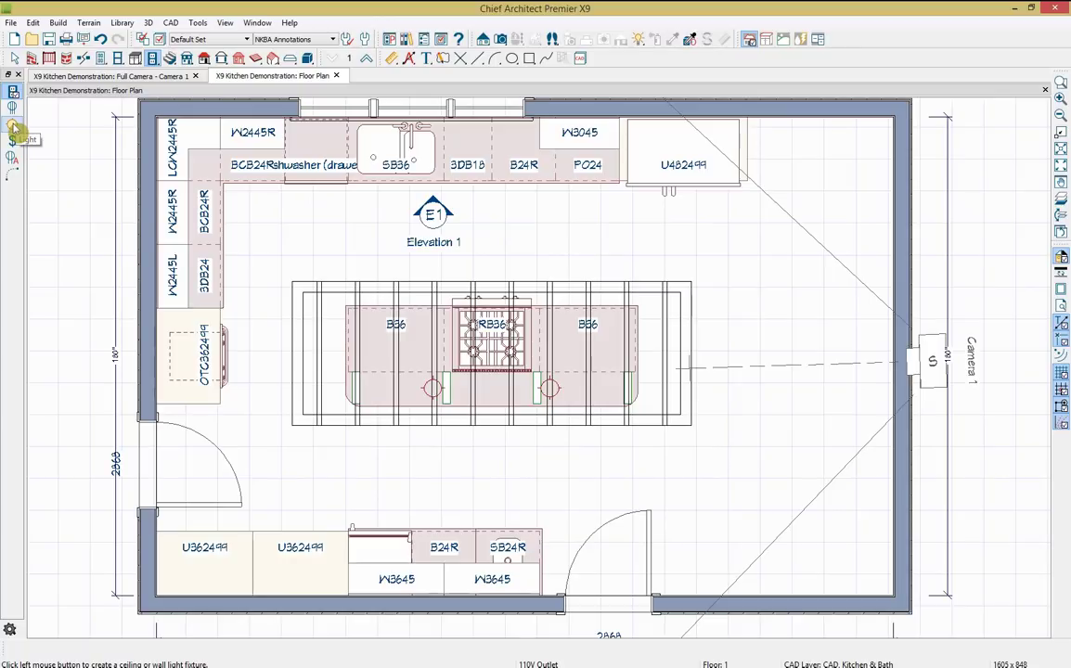
- Place a ceiling light near the upper-left corner of the kitchen
left_click(13, 127)
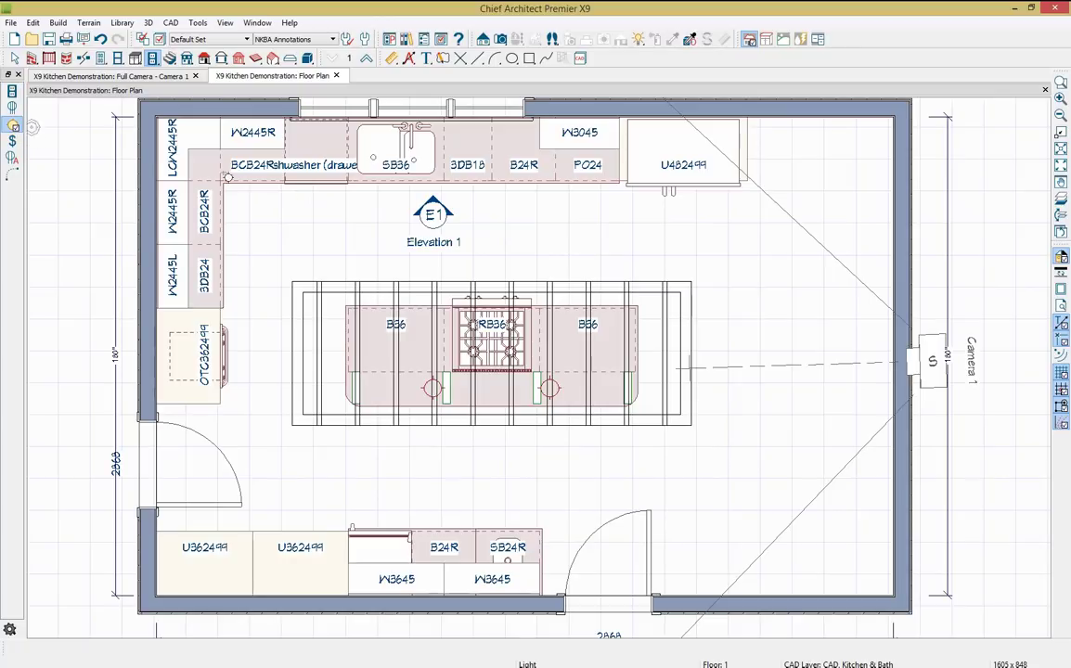
left_click(263, 231)
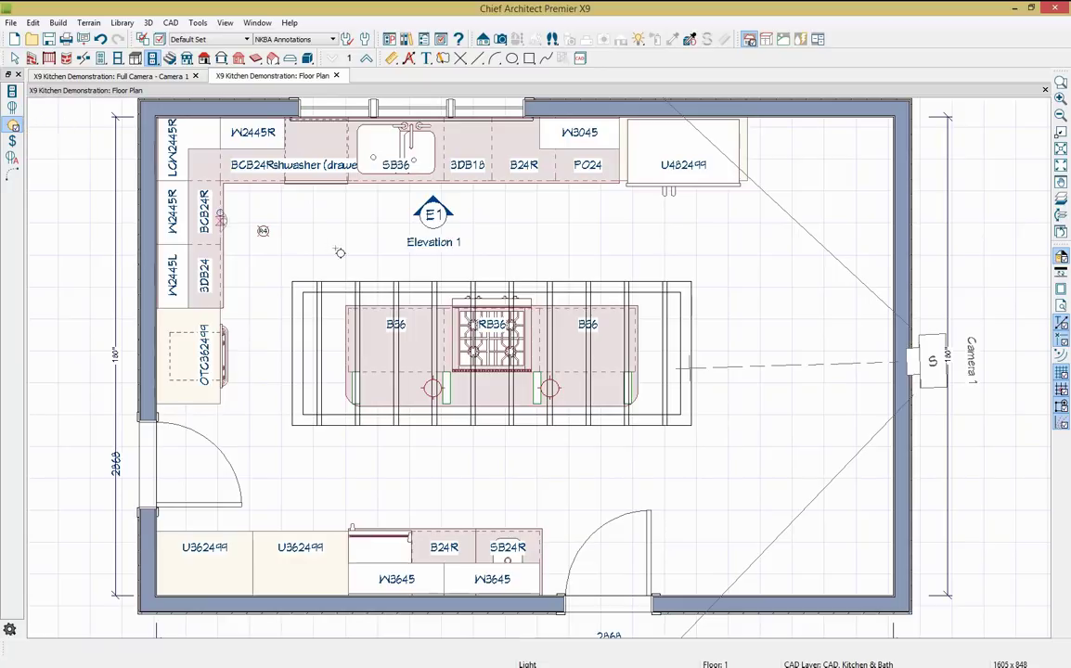
middle_click_drag(279, 237, 275, 287)
- Switch the plan's annotation set to Electrical Annotations
scroll(275, 286, "down", 1)
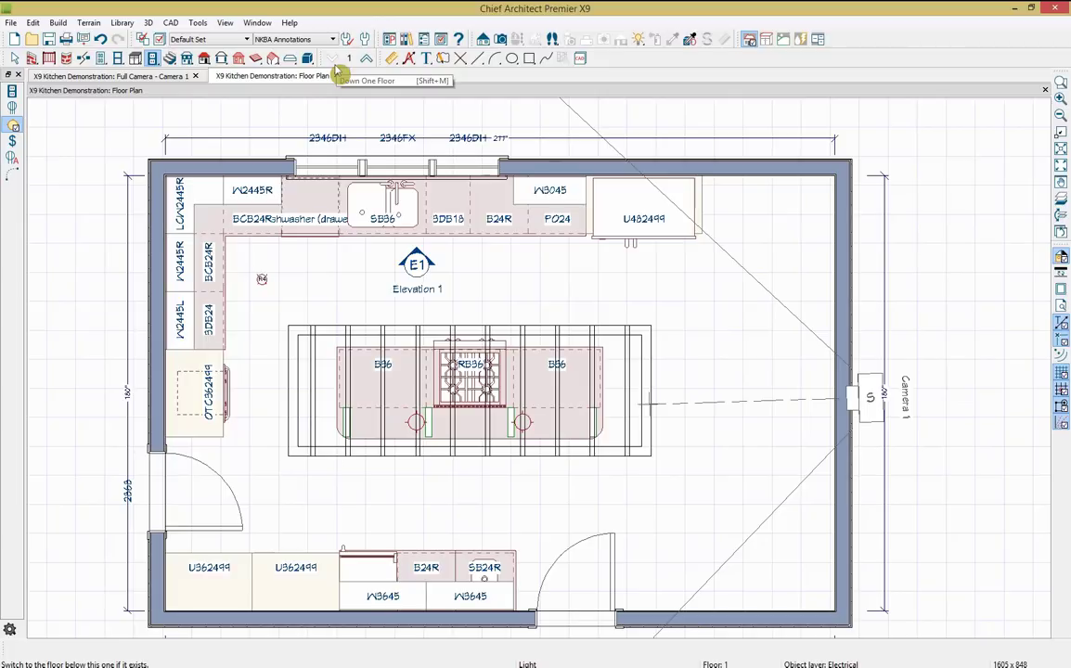
left_click(283, 41)
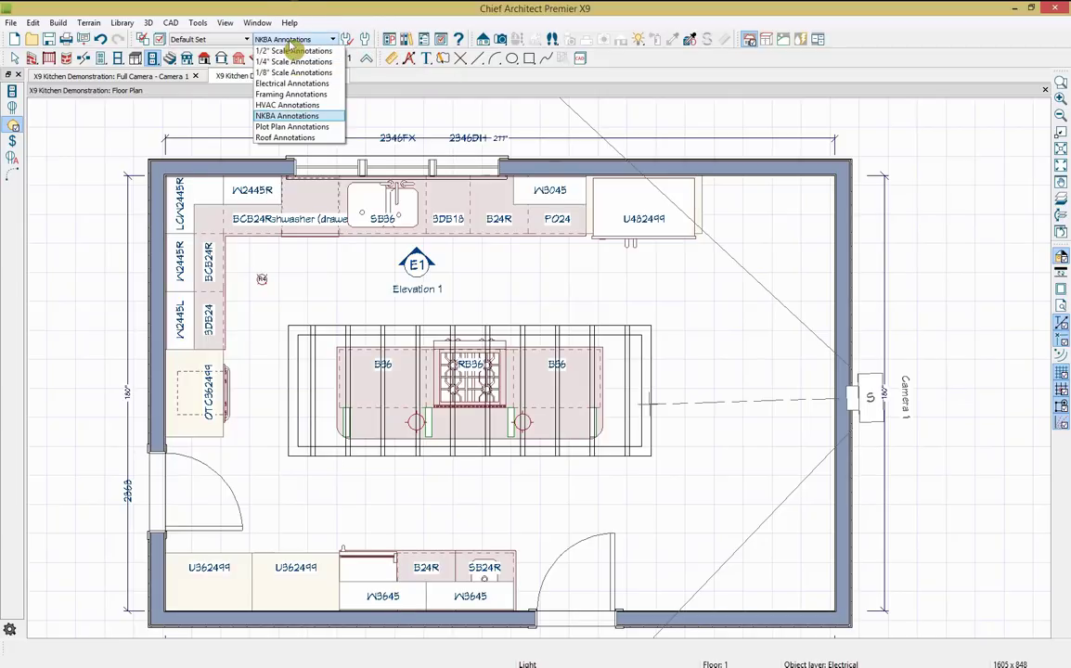
left_click(311, 84)
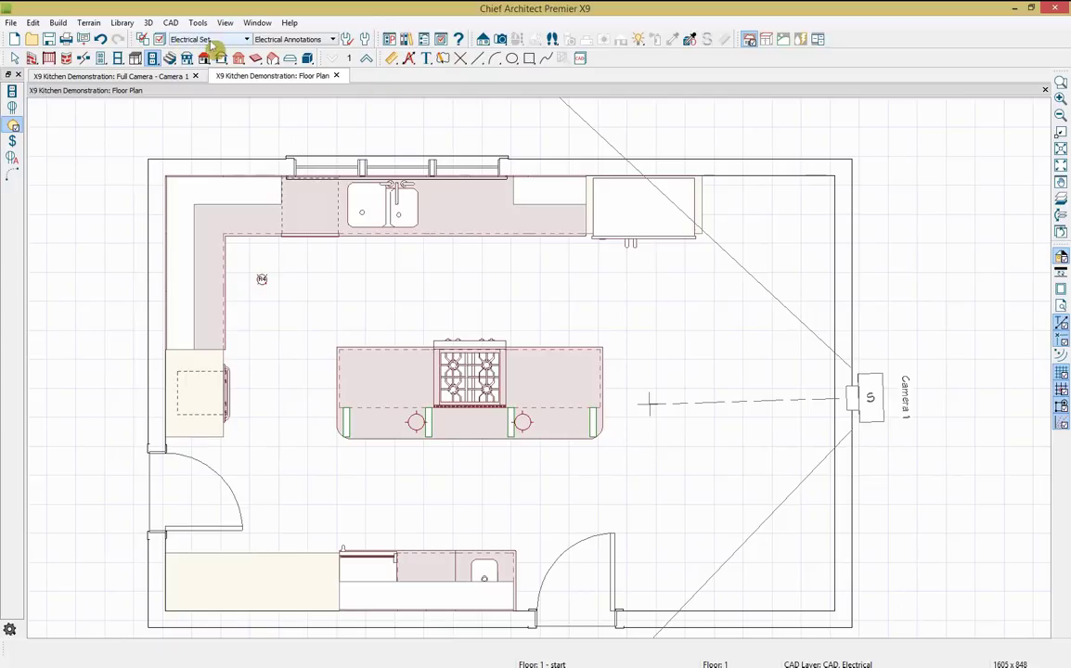
- Draw centerline dimensions from the left wall and the top wall to the light
left_click(392, 59)
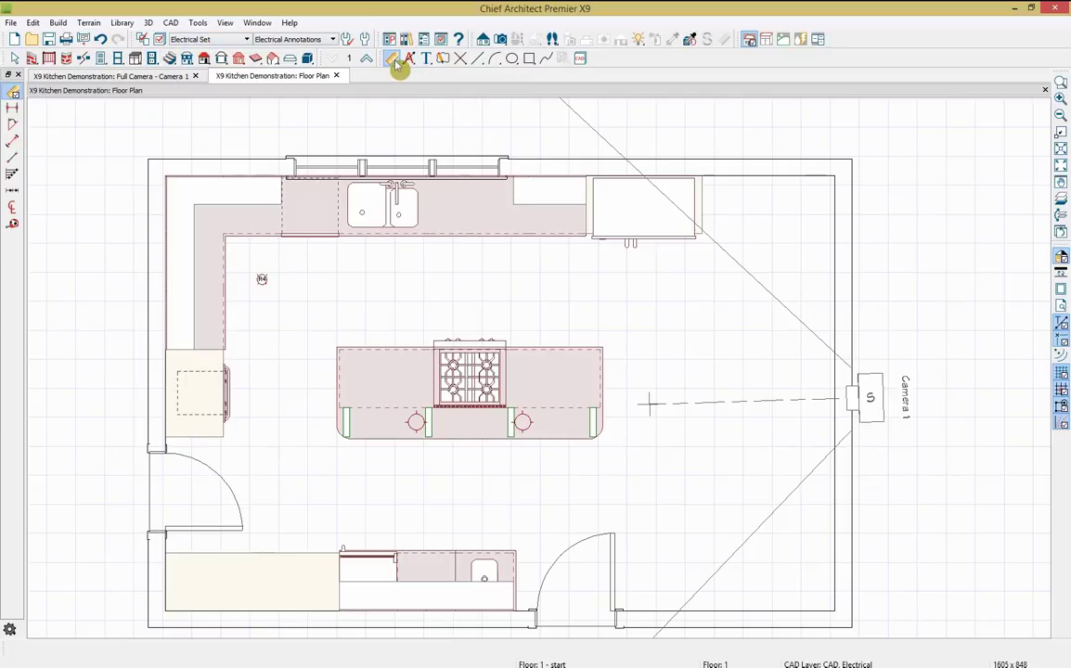
left_click(12, 212)
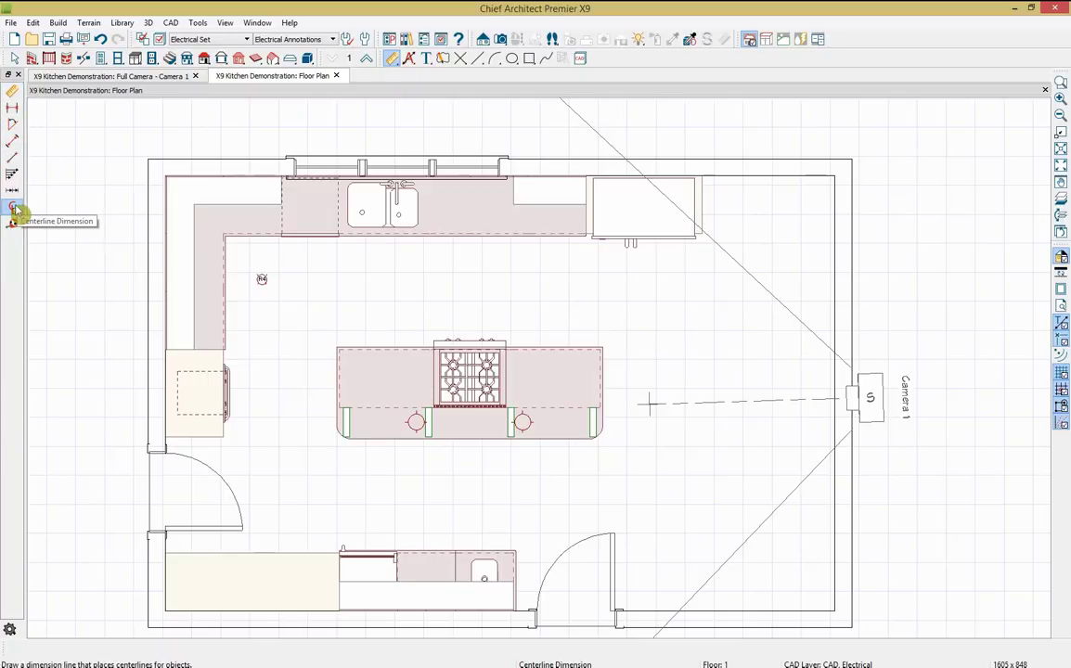
left_click_drag(164, 271, 261, 277)
left_click_drag(278, 175, 281, 279)
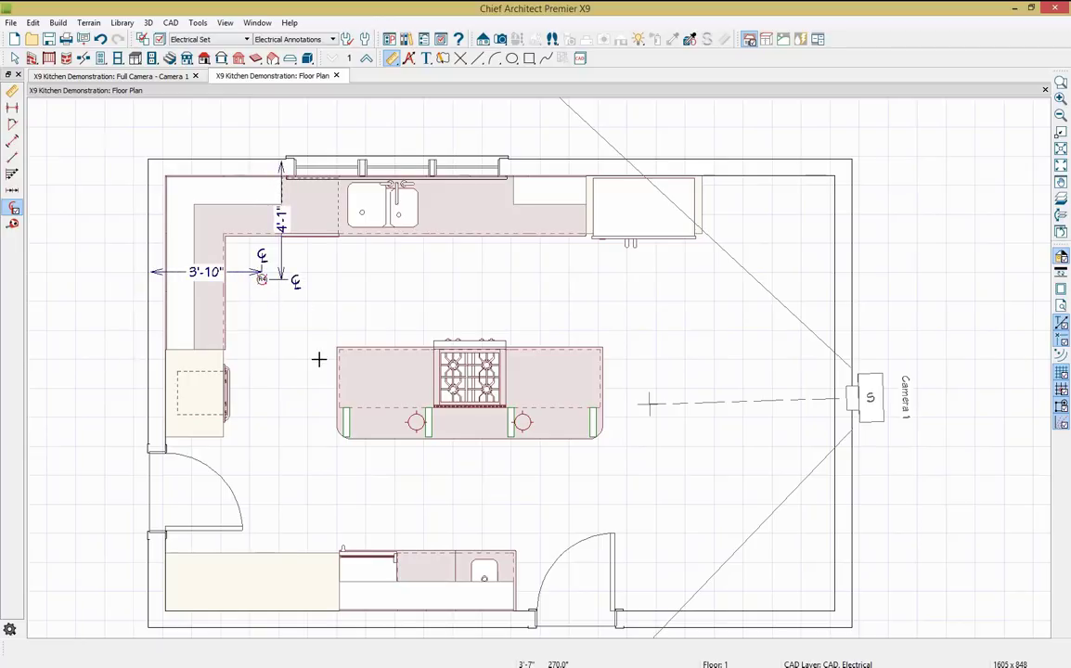
key("space")
left_click(279, 258)
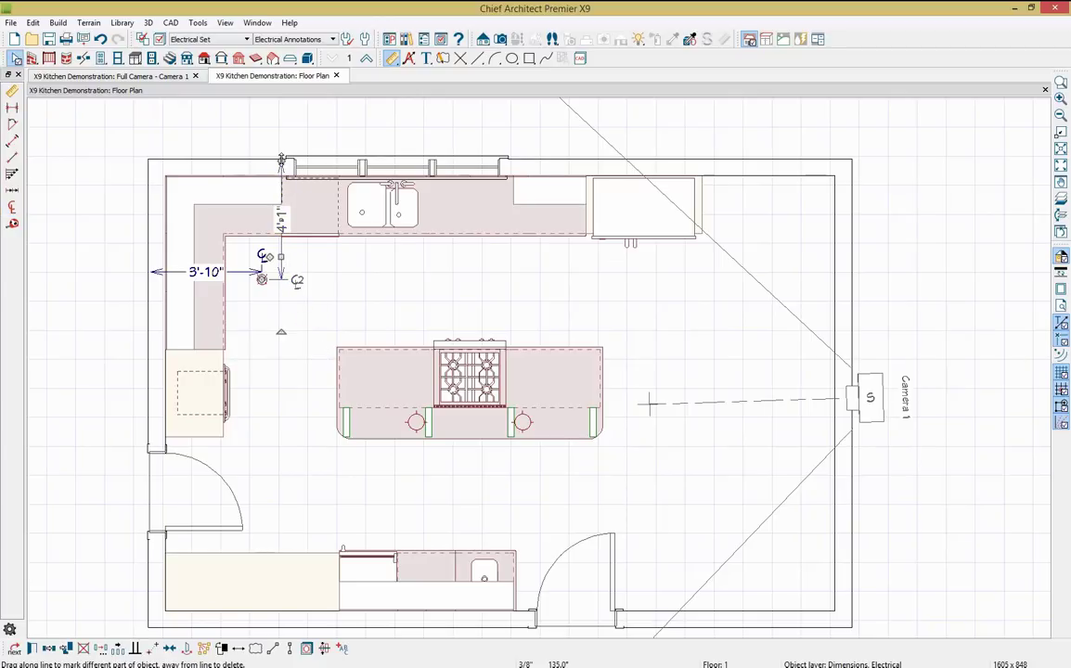
left_click_drag(281, 167, 168, 271)
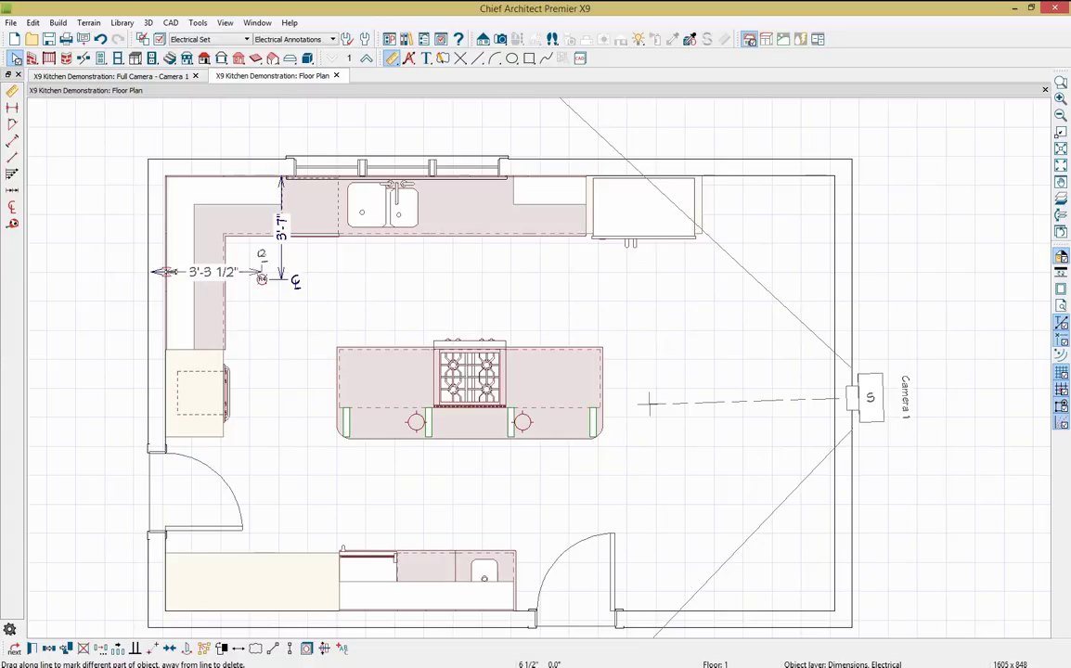
left_click(280, 311)
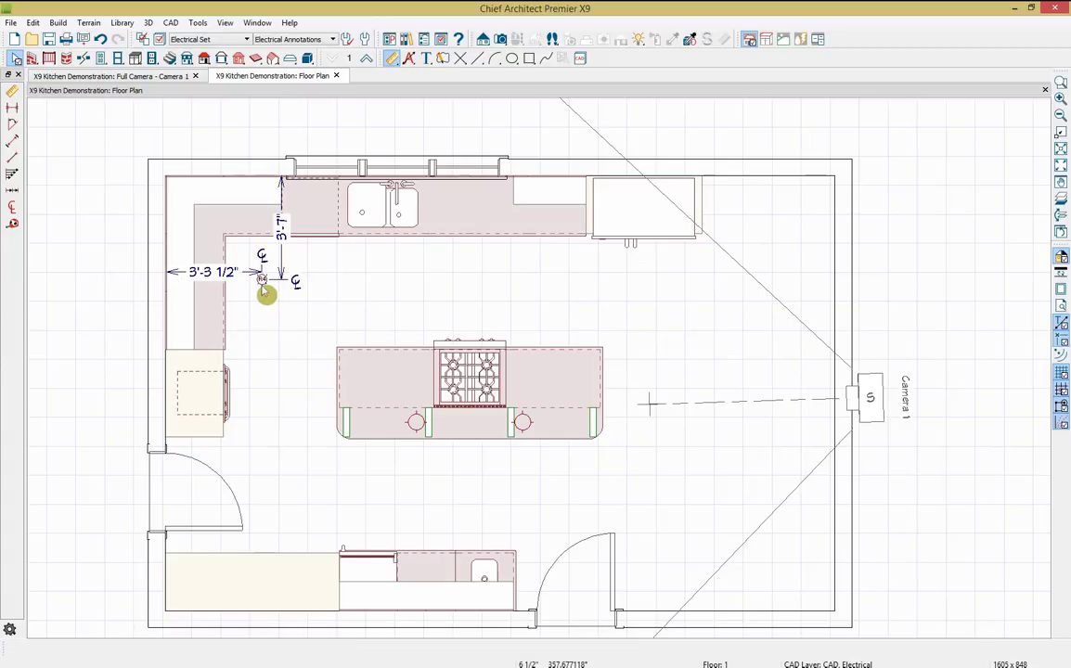
- Set the light's distance from both the left and top walls to 42" (3'-6")
left_click(265, 292)
left_click(204, 275)
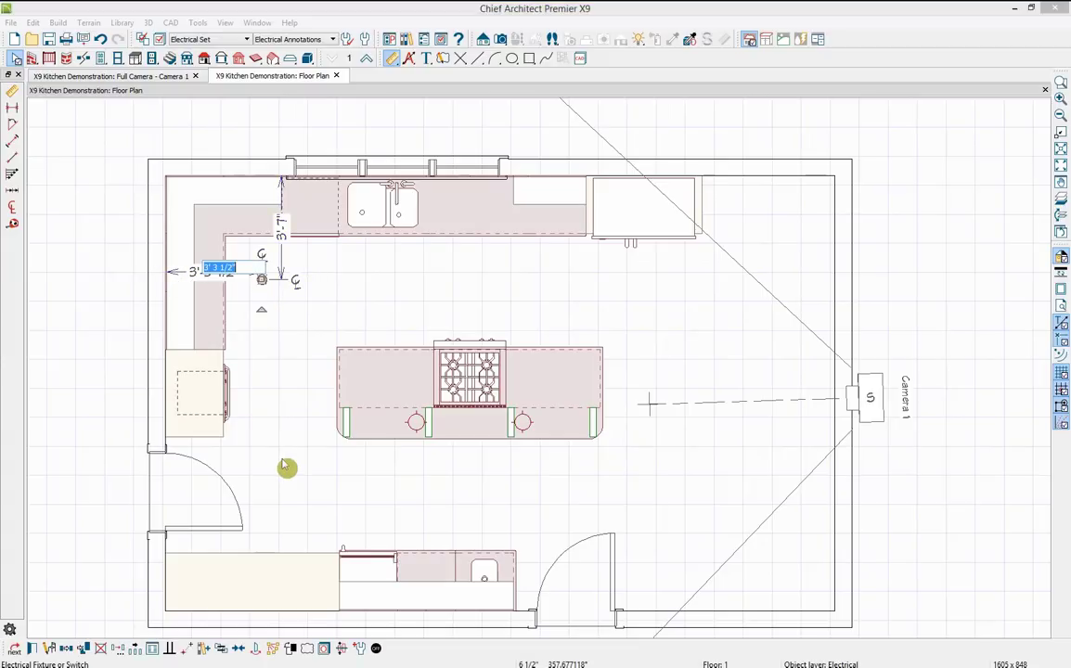
type("42")
key("Return")
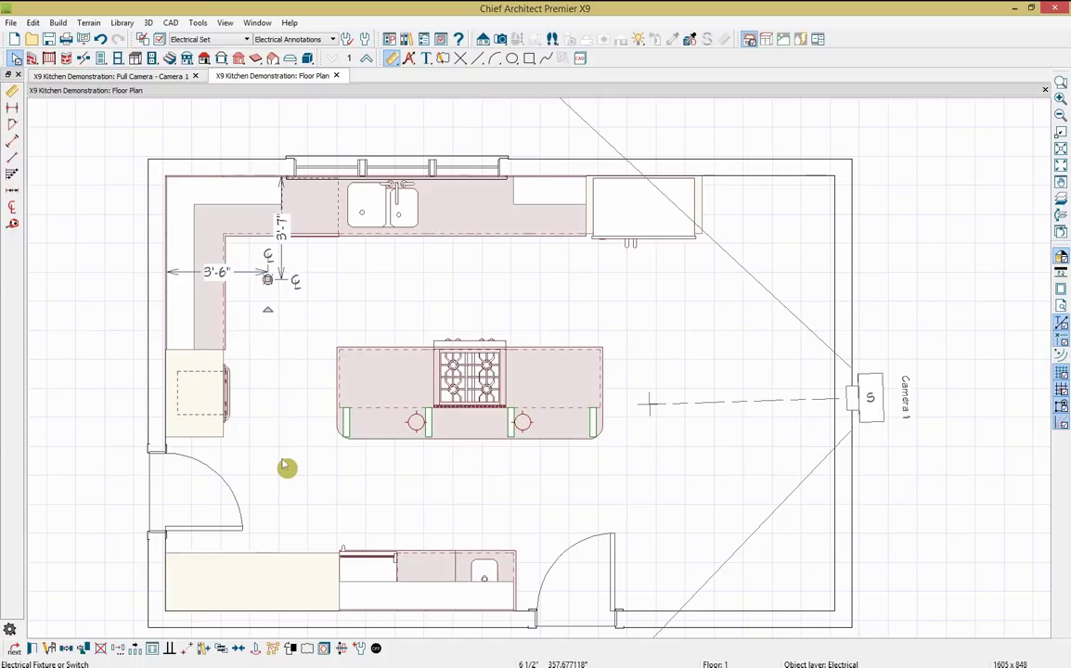
left_click(281, 231)
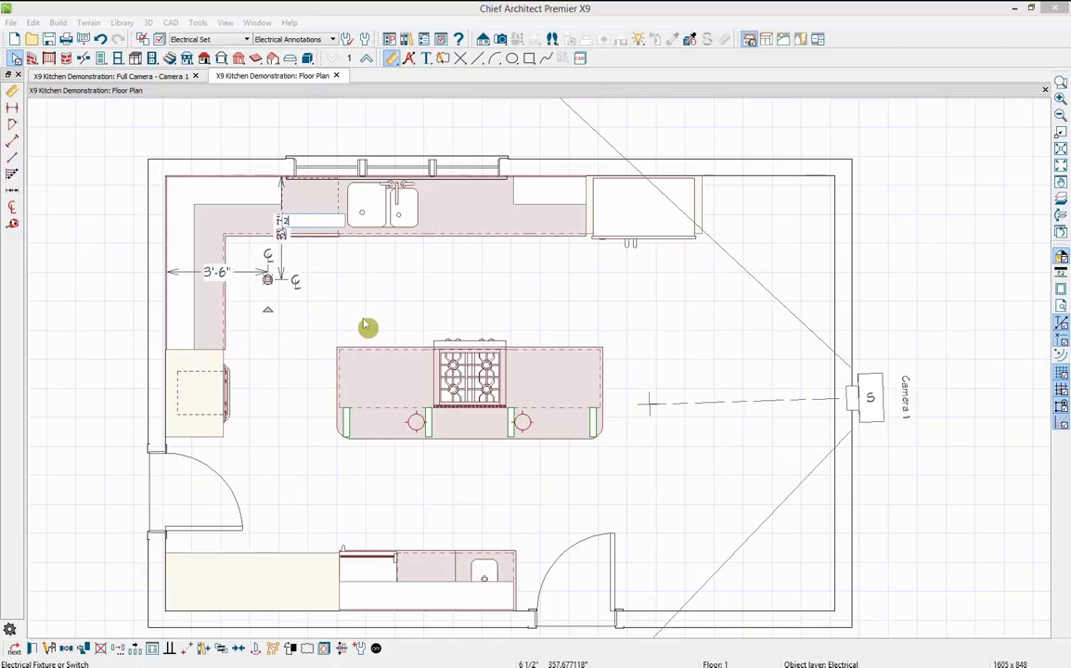
type("42")
key("Return")
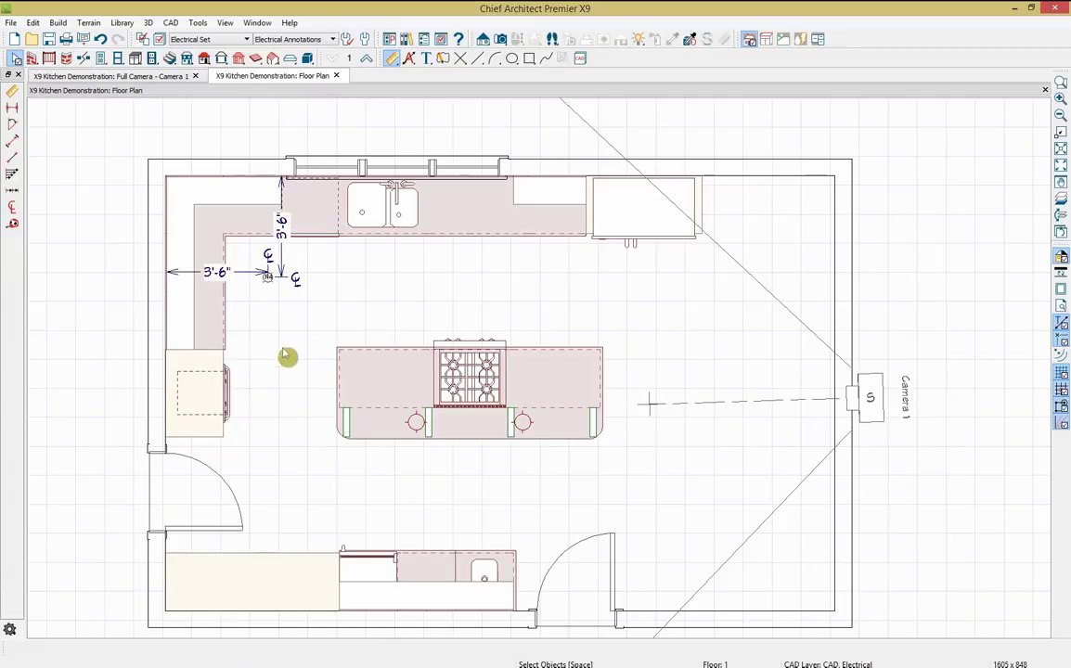
left_click(268, 281)
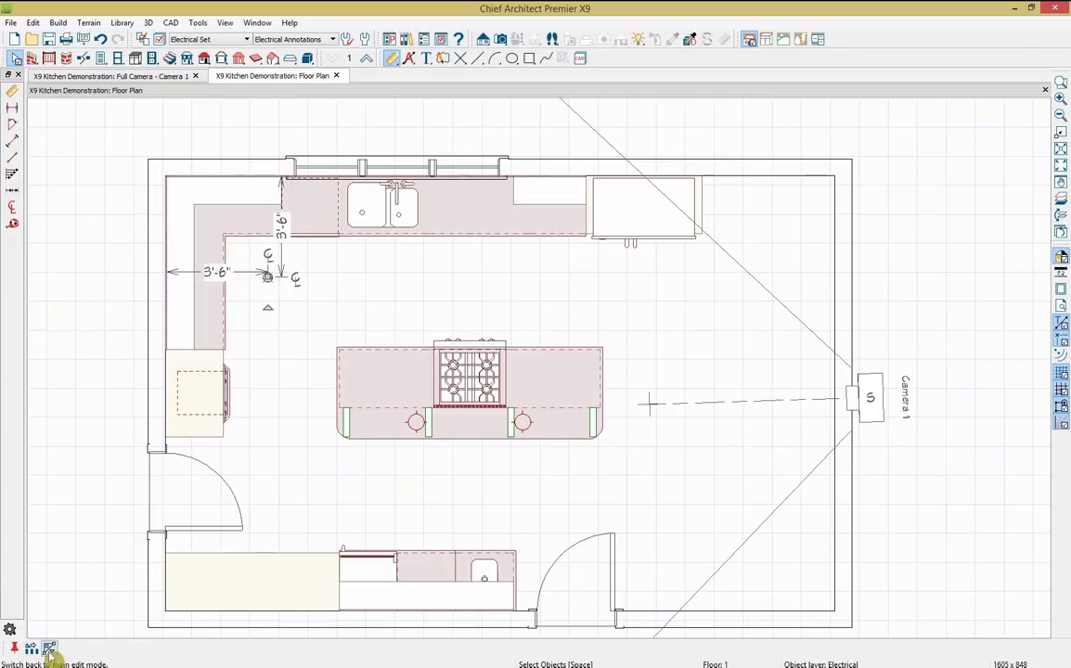
- Set Multiple Copy to a fixed offset and copy the light down the left side
double_click(48, 647)
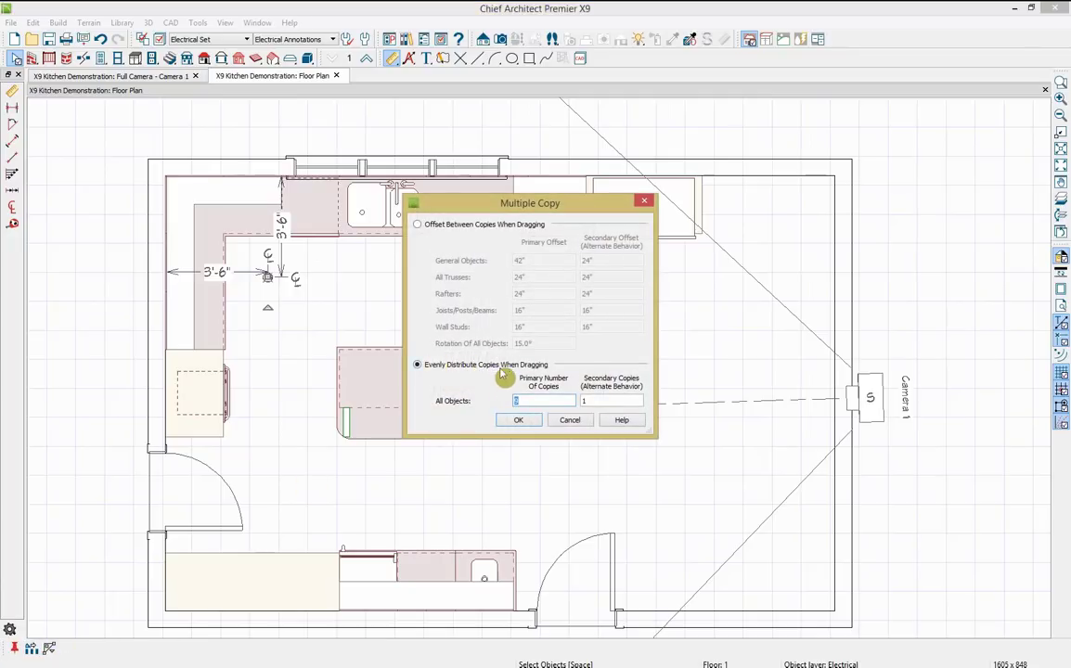
left_click(431, 230)
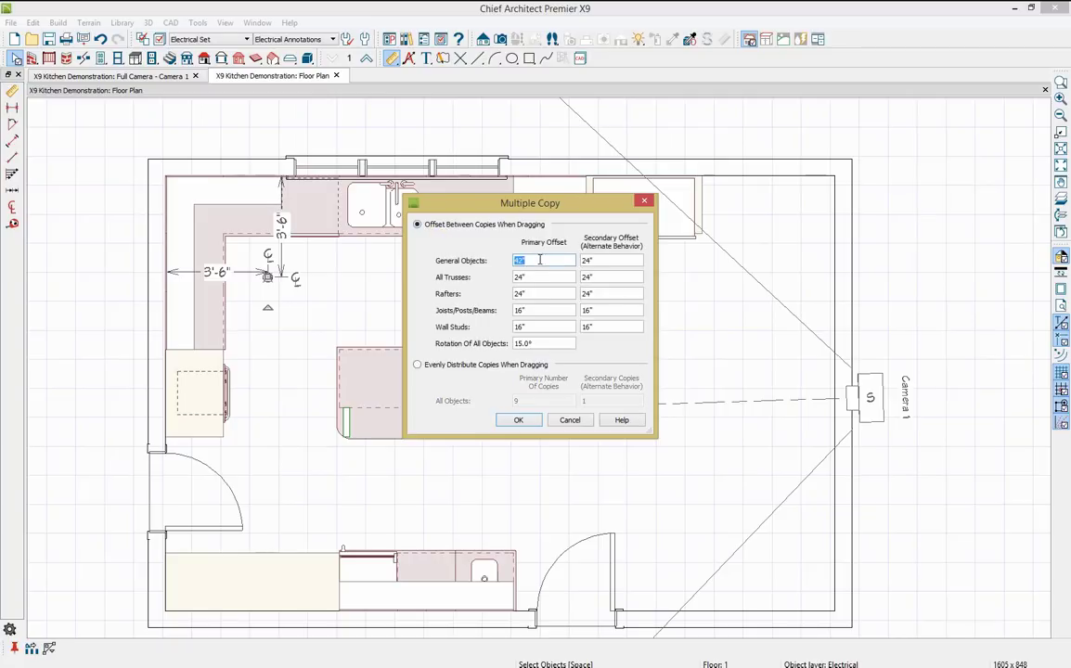
left_click(518, 420)
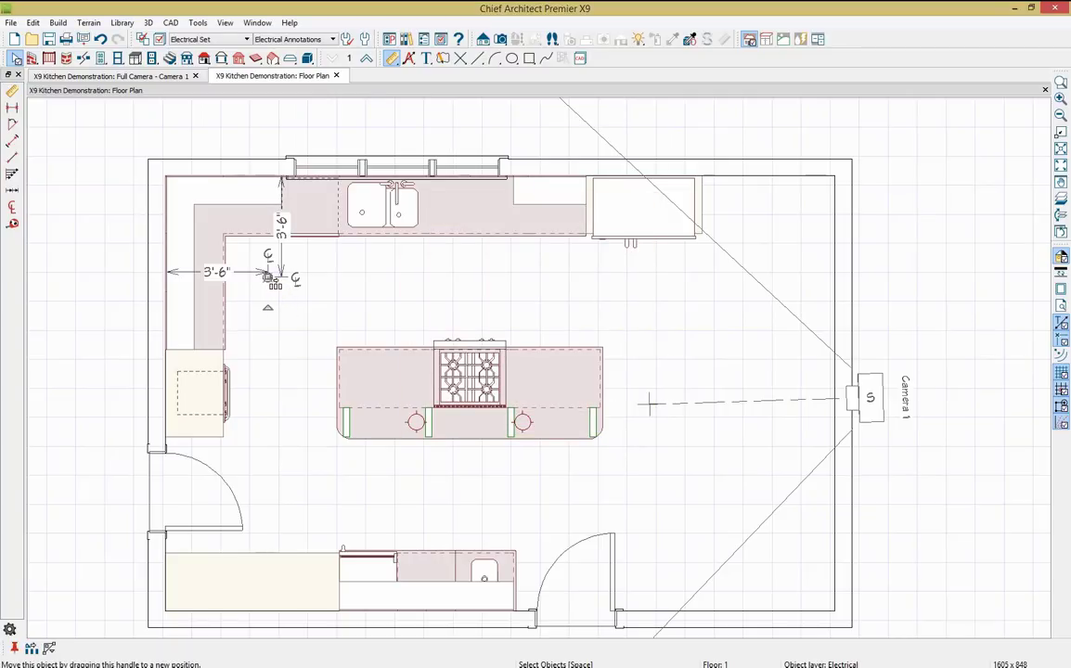
left_click_drag(282, 368, 268, 479)
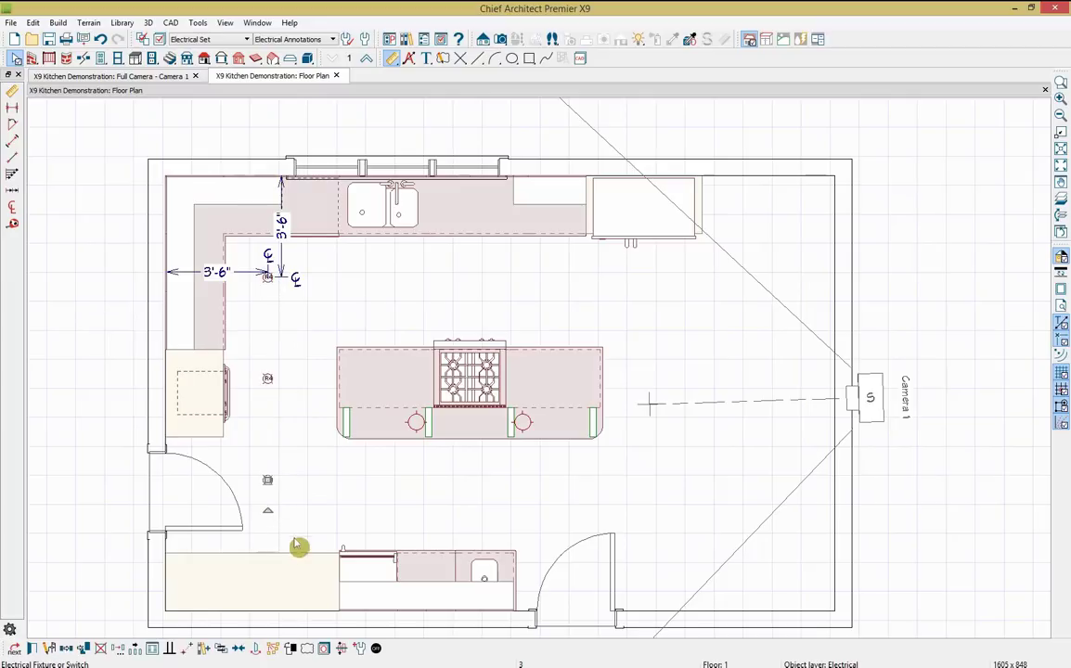
- Copy the lights across the top and bottom rows, making two rows of five
left_click(269, 278)
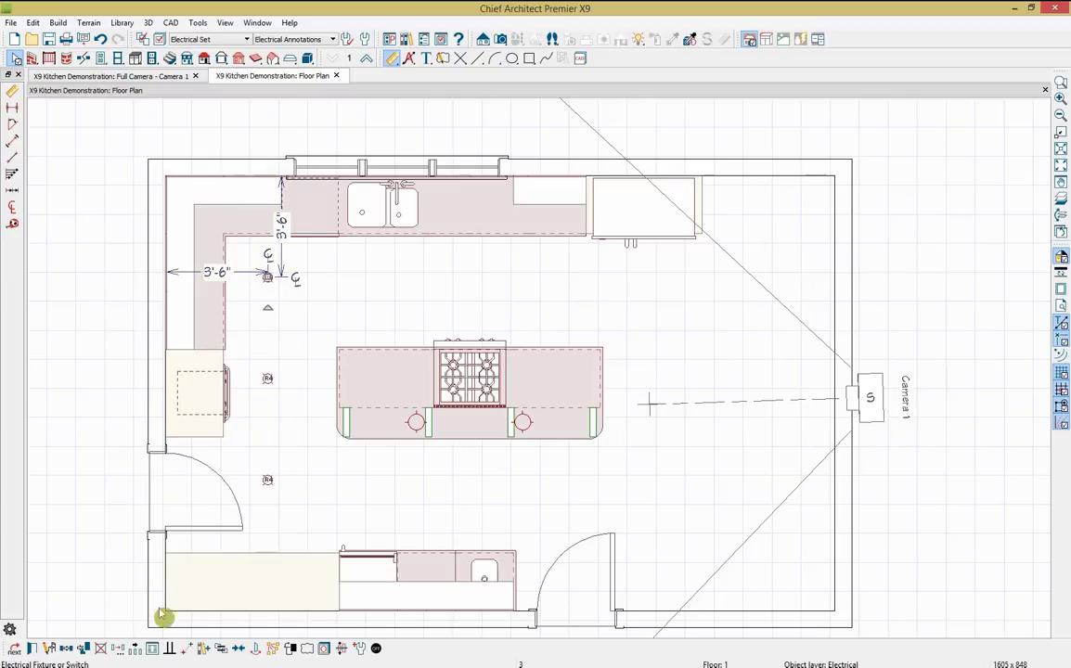
left_click(65, 649)
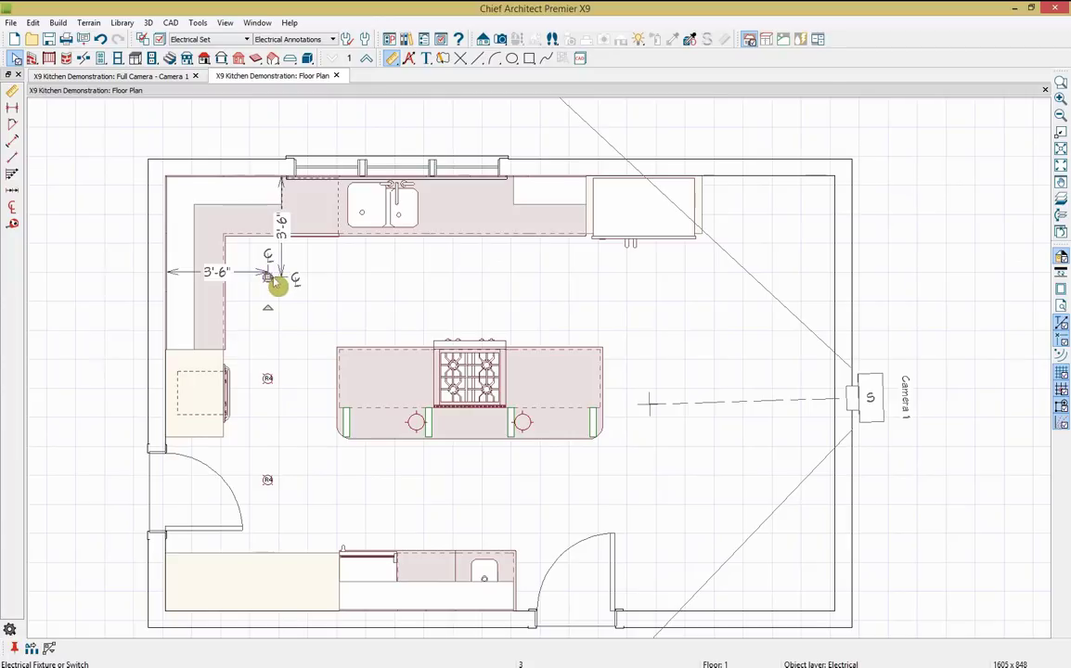
left_click_drag(269, 278, 682, 301)
left_click(267, 480)
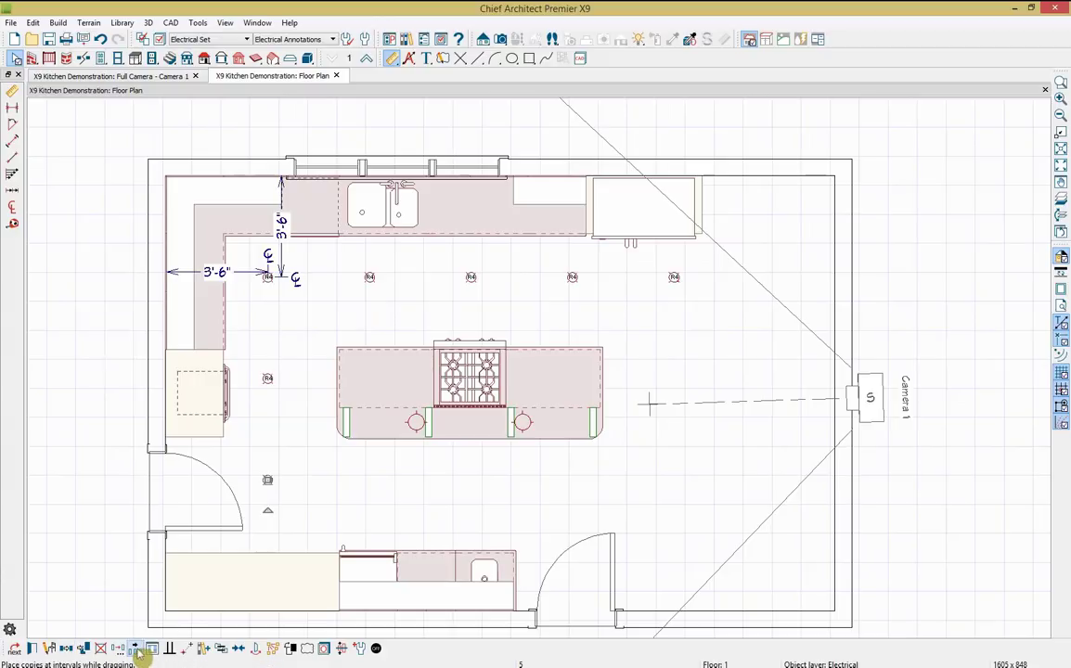
left_click(67, 648)
left_click_drag(269, 483, 617, 483)
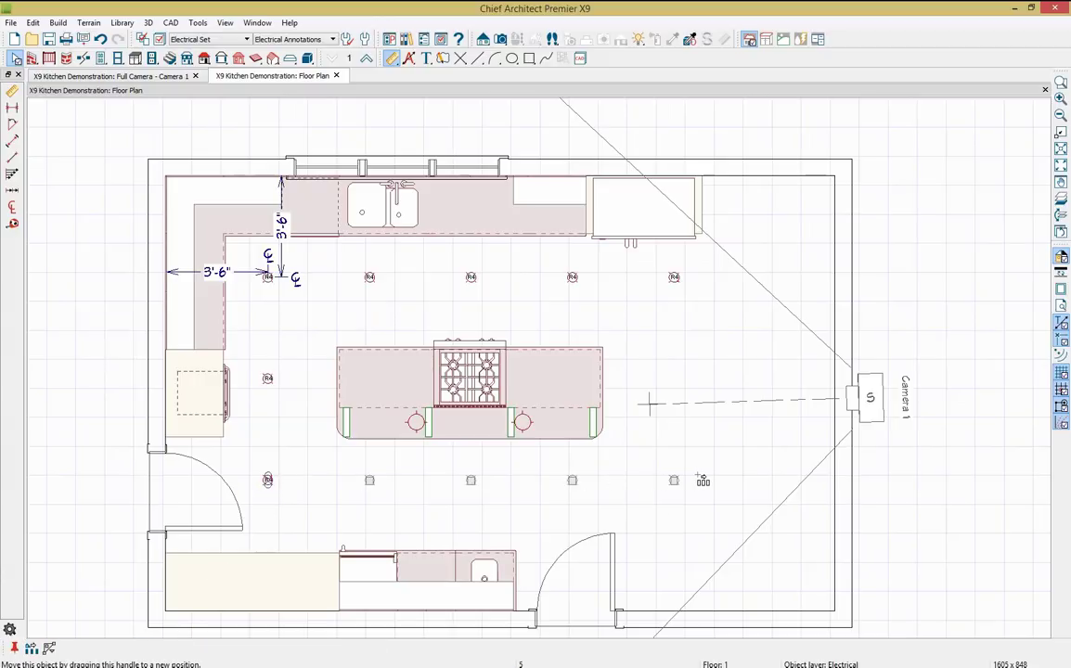
left_click_drag(703, 480, 704, 481)
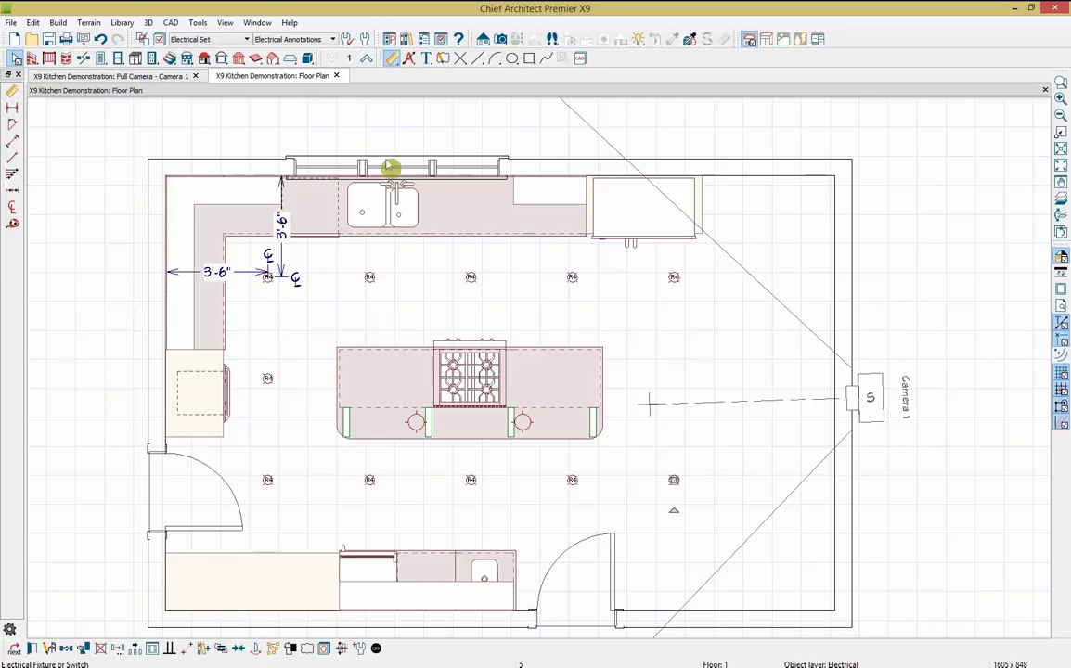
left_click(149, 79)
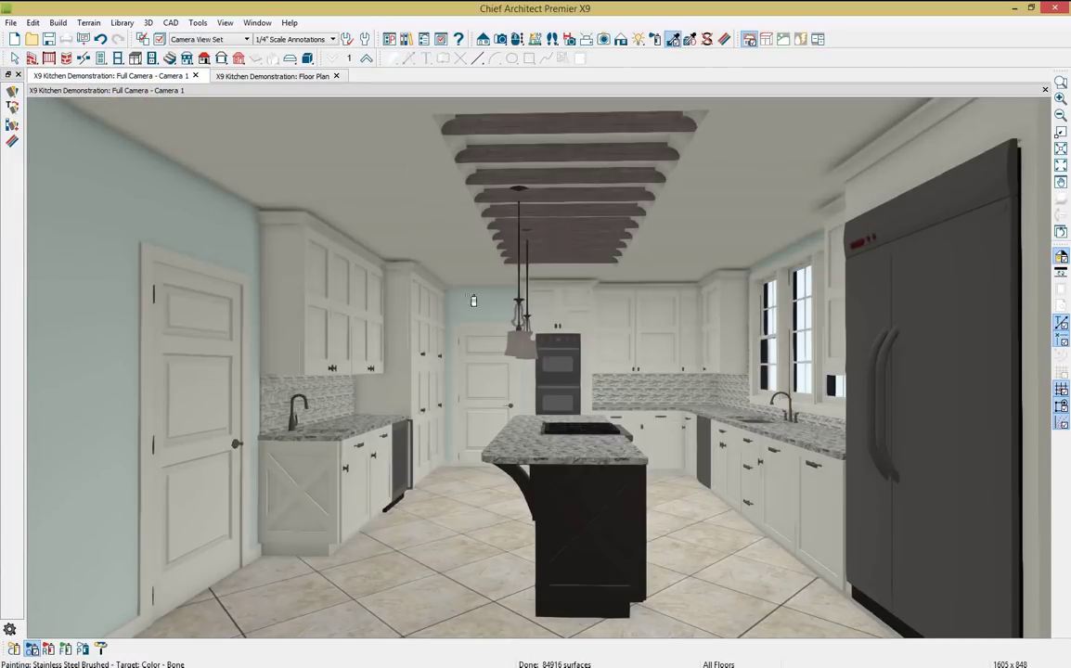
key("Escape")
left_click(354, 174)
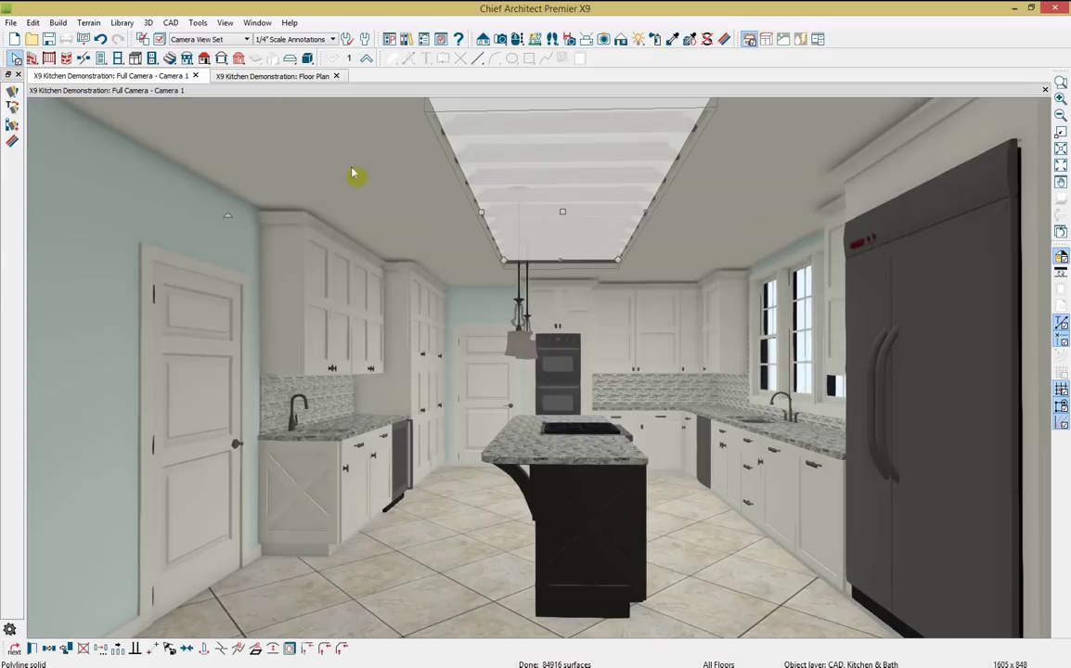
left_click(250, 77)
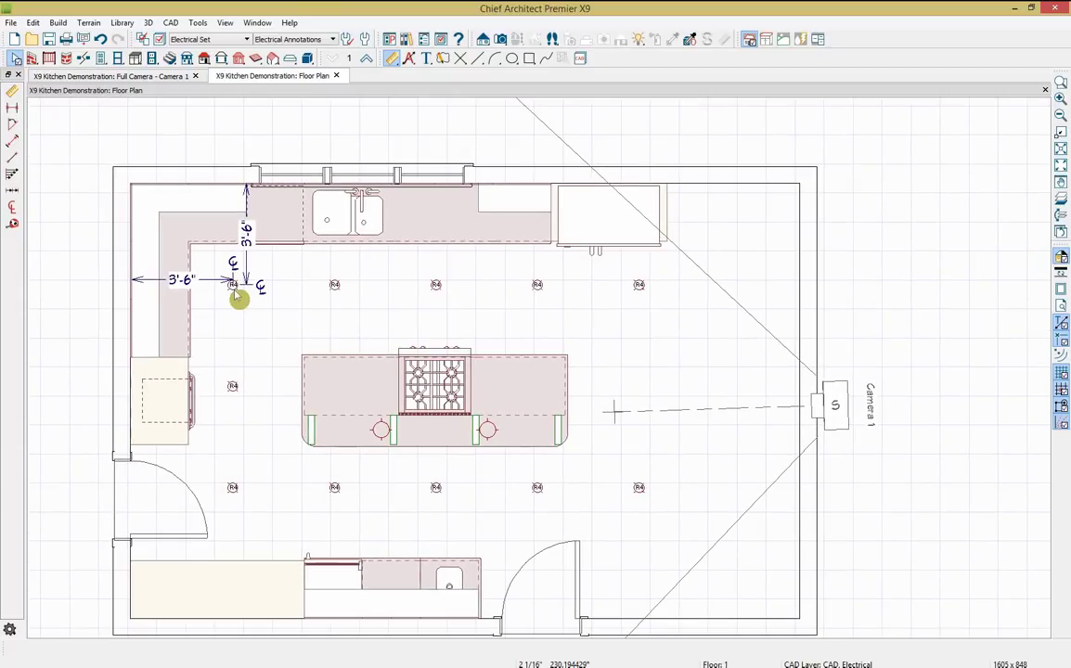
left_click_drag(238, 502, 443, 496)
- Select the remaining top-row and bottom-row recessed lights
left_click(536, 487, "shift")
left_click(638, 487, "shift")
left_click(638, 285, "shift")
left_click(536, 284, "shift")
left_click(435, 285, "shift")
left_click(334, 285, "shift")
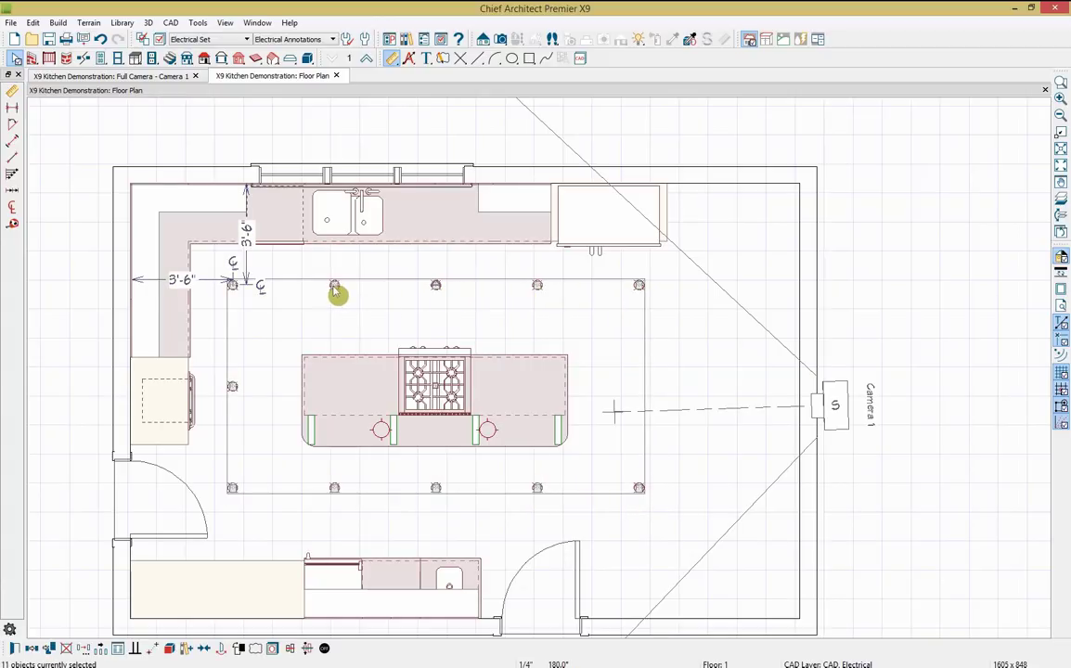
- Set the selected lights' Offset From Ceiling to 4"
left_click(16, 648)
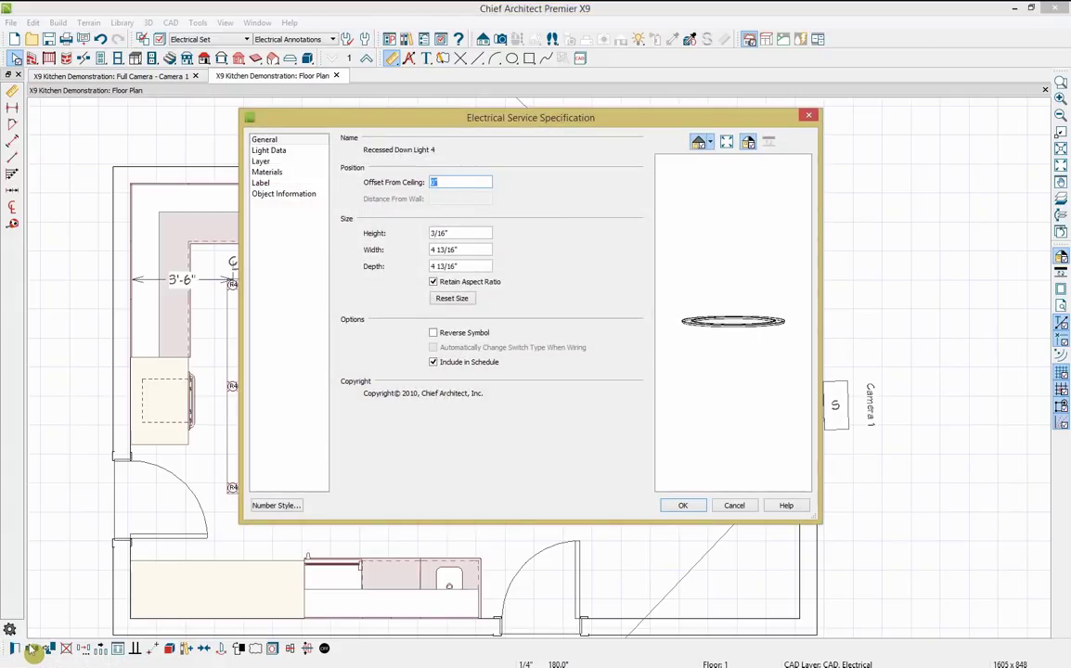
type("36")
double_click(432, 182)
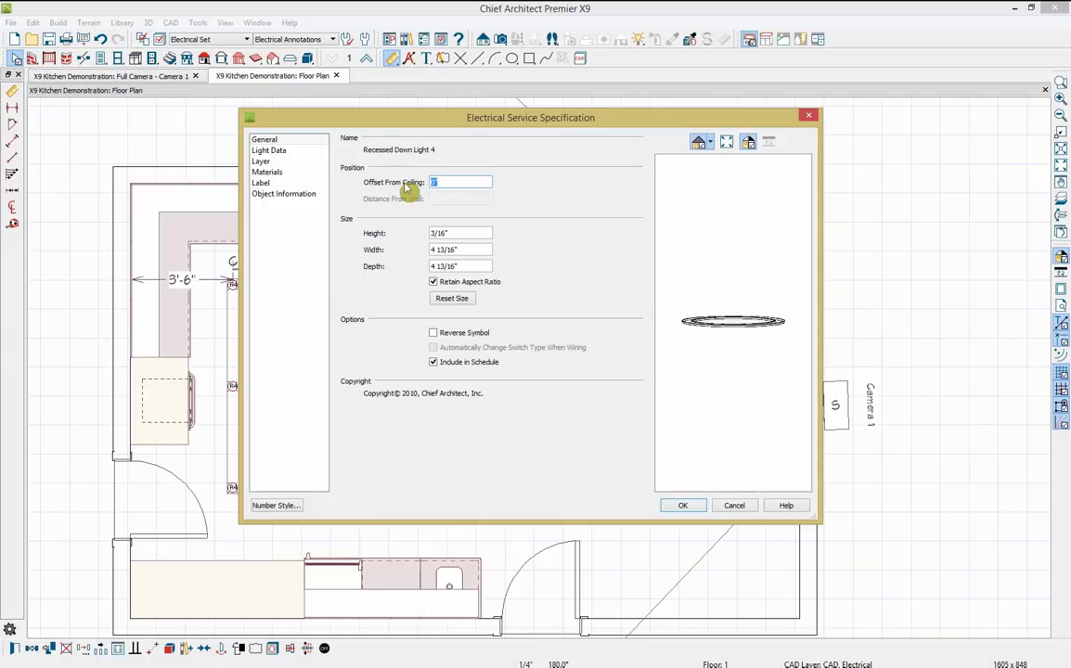
type("4")
key("Tab")
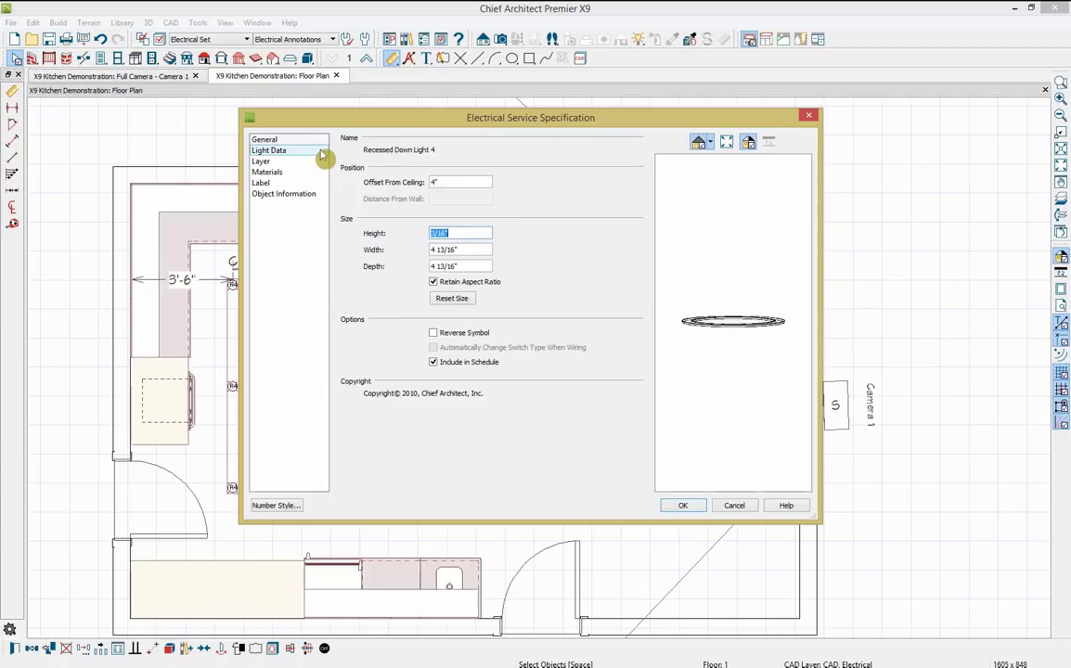
- Keep the Light Data source type as Spot Light and apply the changes
left_click(281, 151)
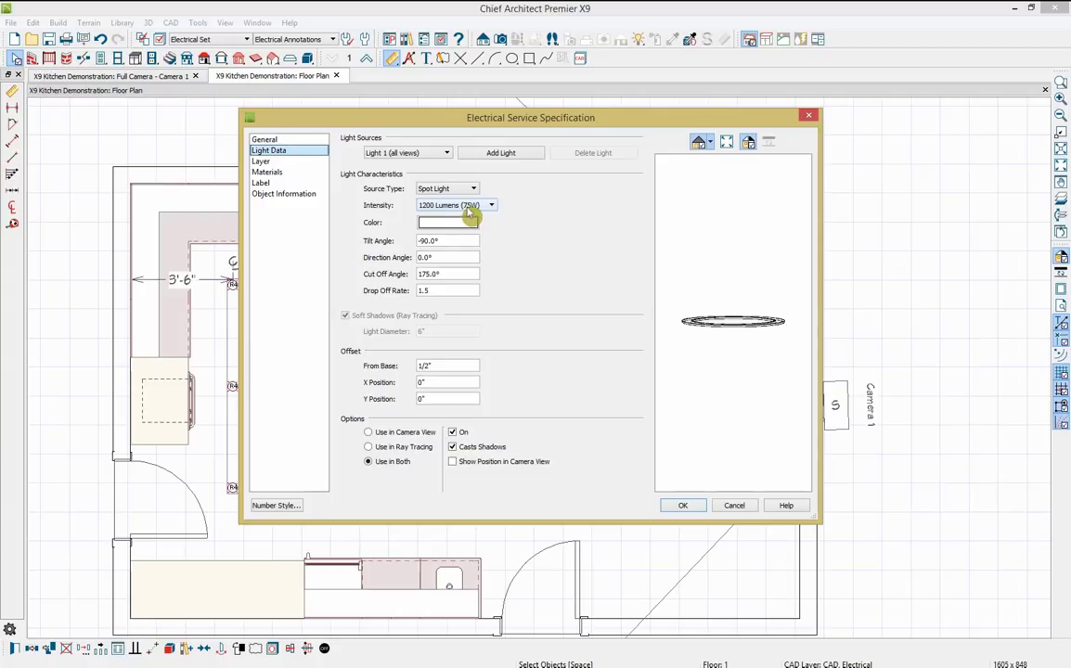
left_click(436, 189)
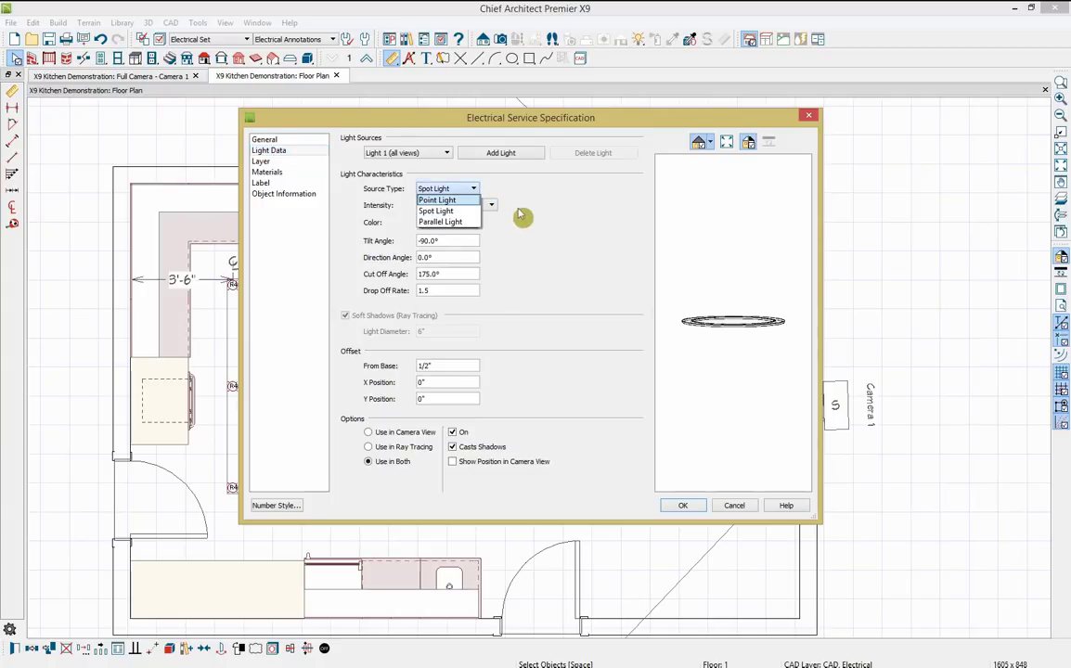
left_click(443, 211)
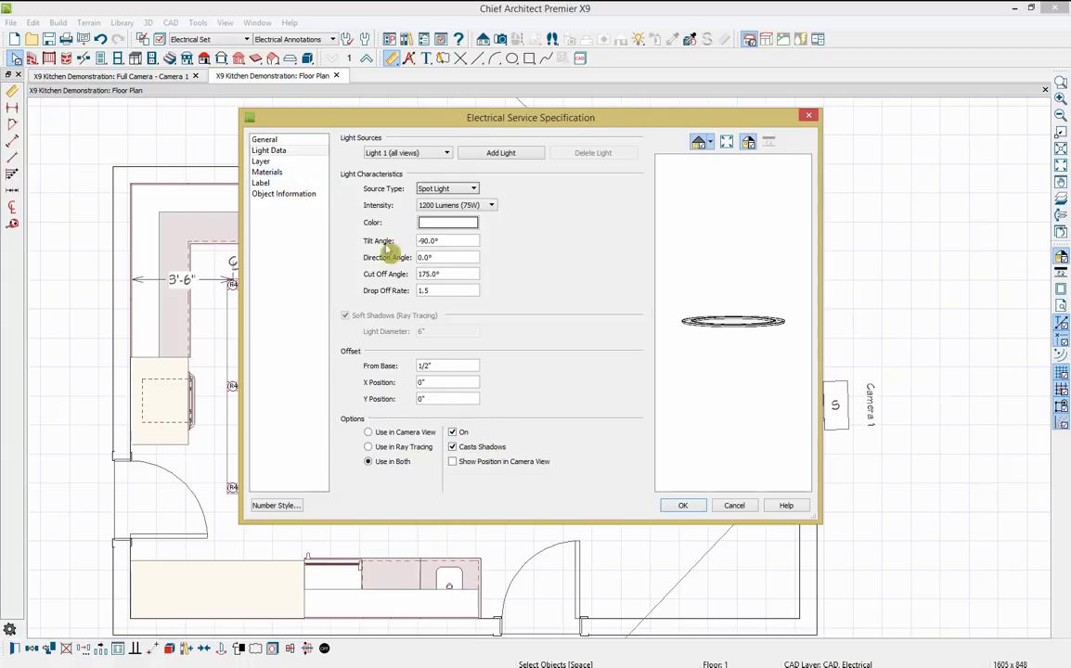
left_click(689, 506)
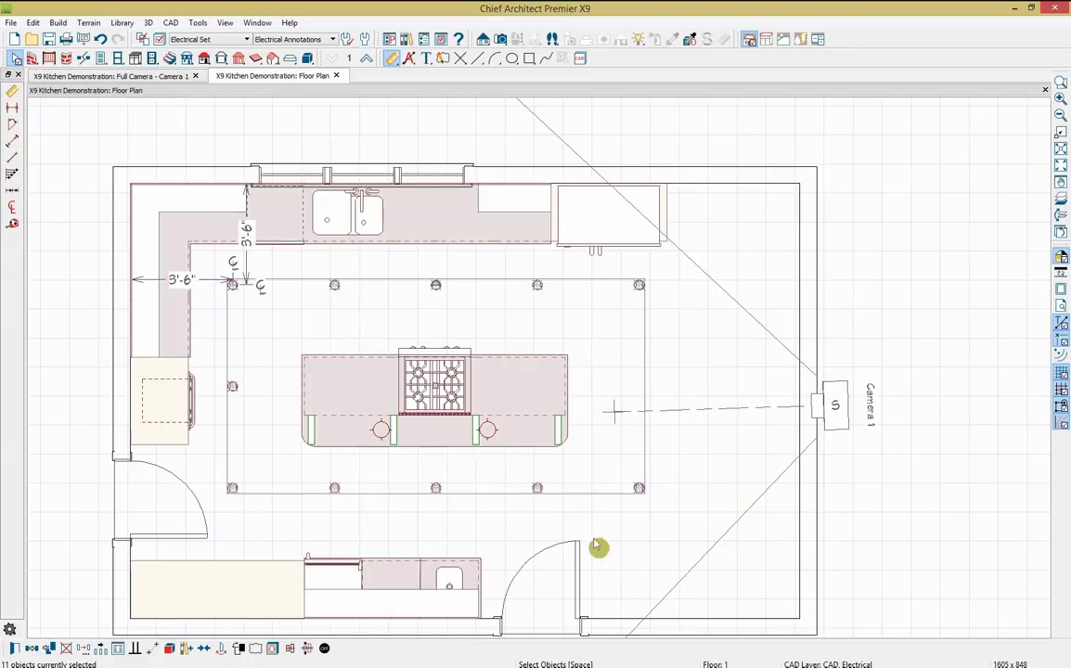
left_click(163, 77)
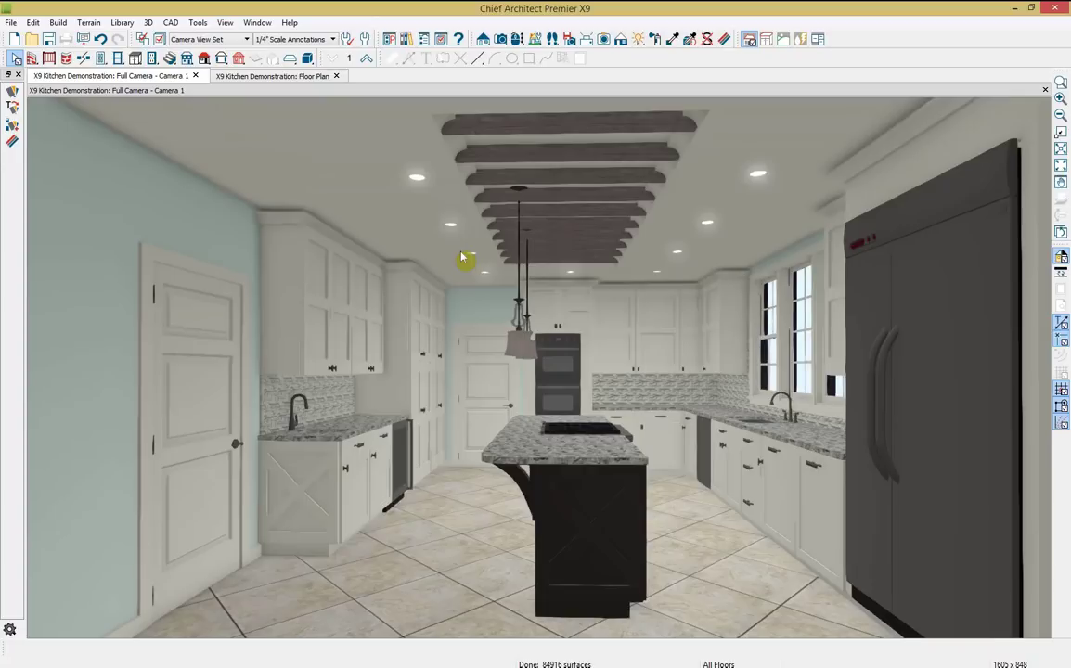
left_click(278, 79)
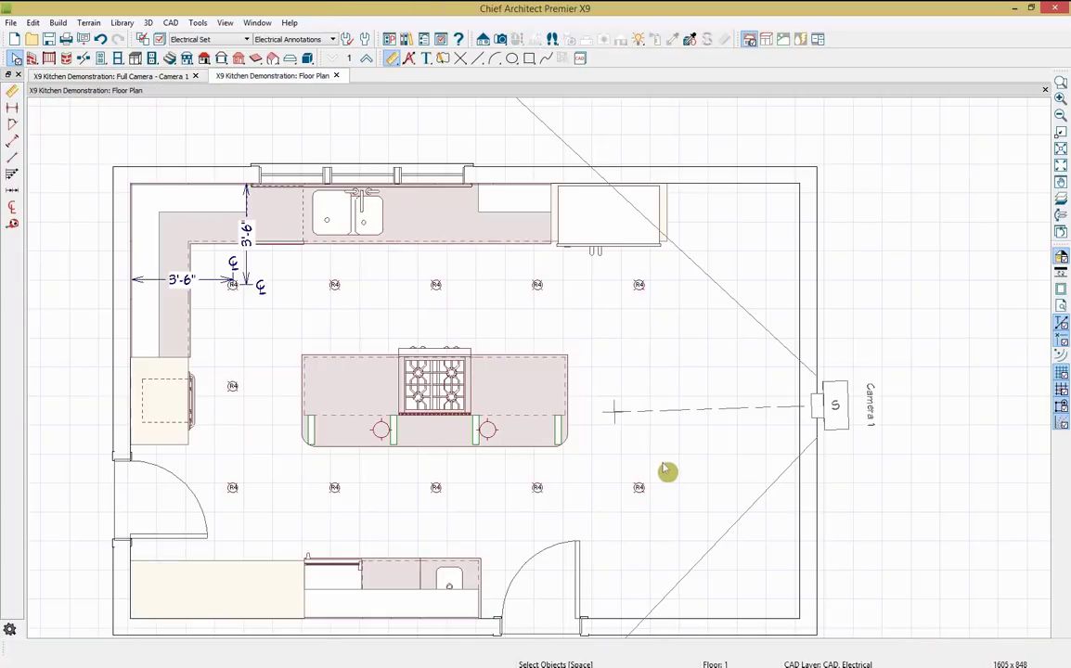
- Place a wall switch beside the left door
left_click(152, 58)
left_click(12, 141)
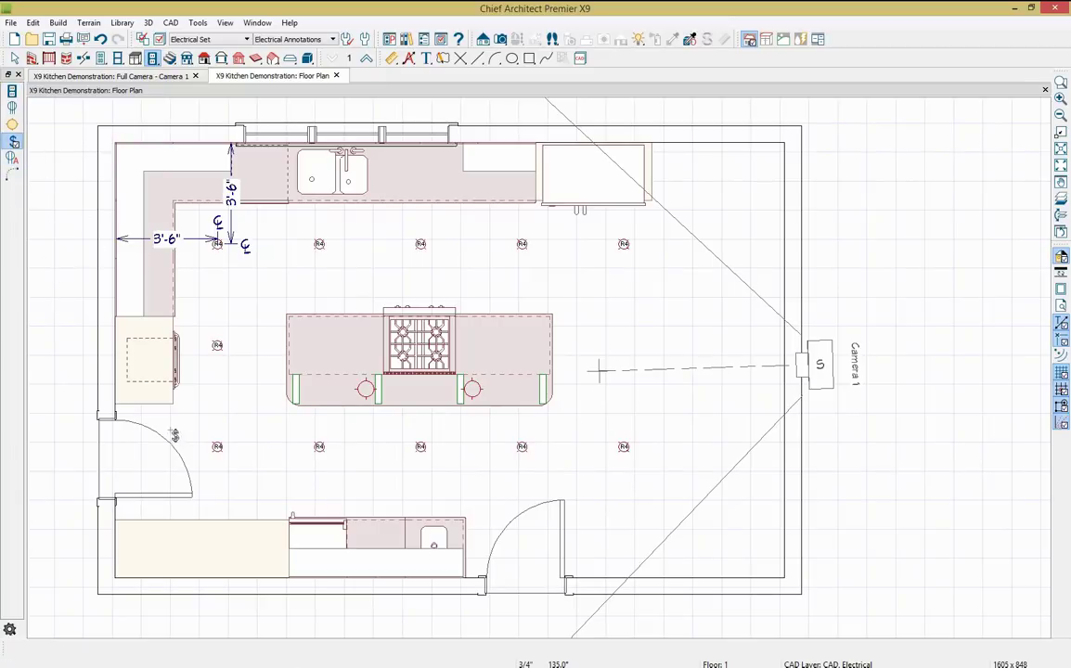
left_click(121, 414)
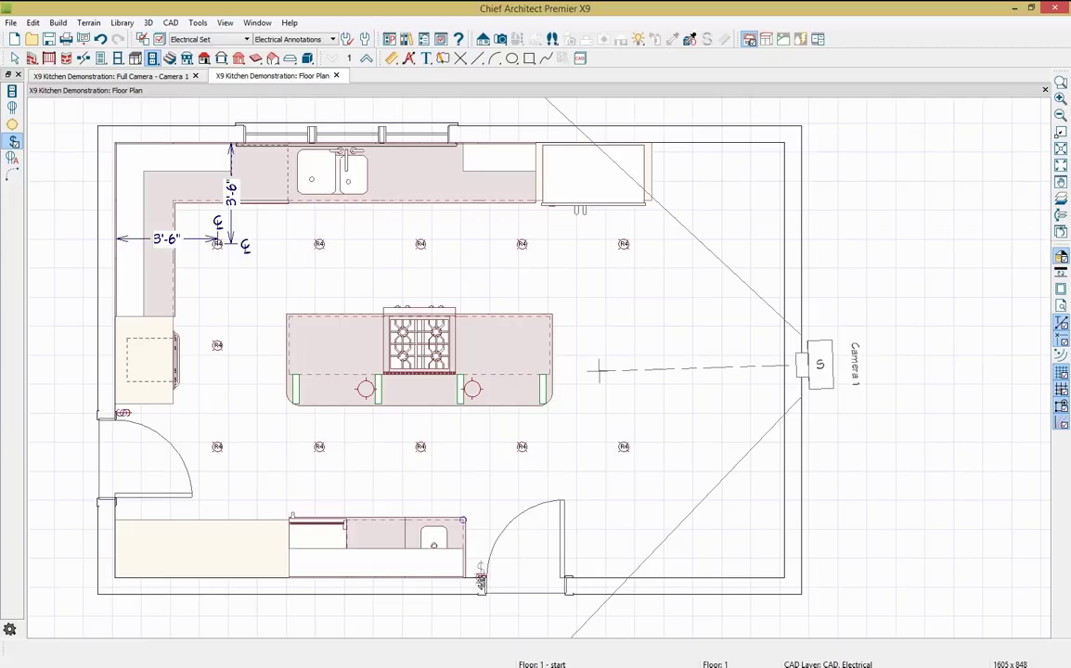
- Place two switches side by side at the counter end by the lower door
scroll(479, 582, "up", 5)
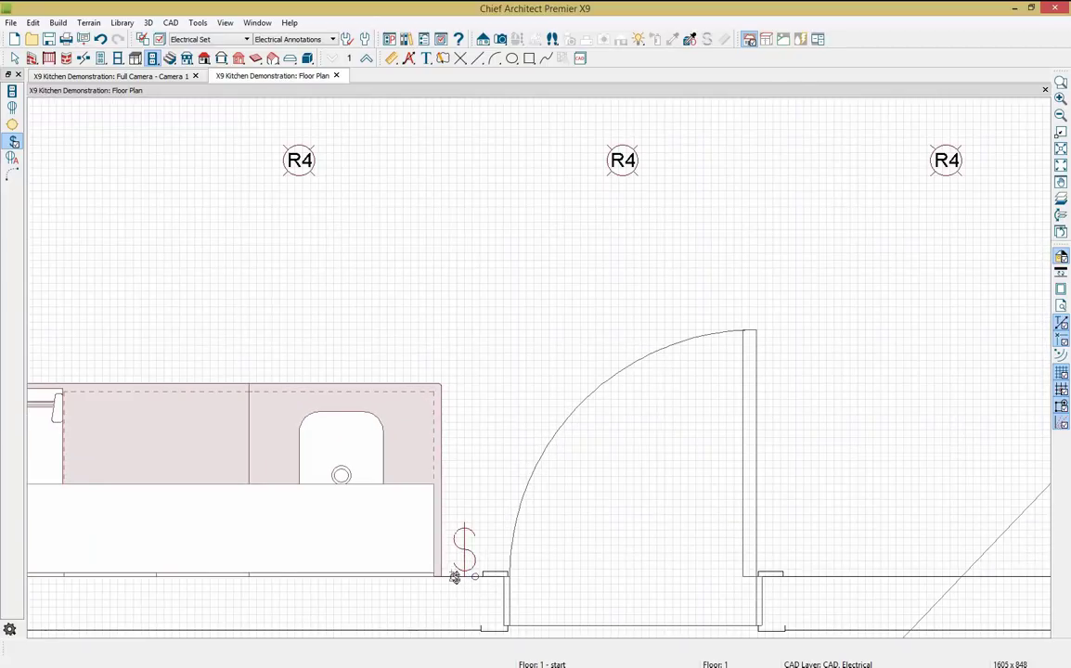
left_click(466, 557)
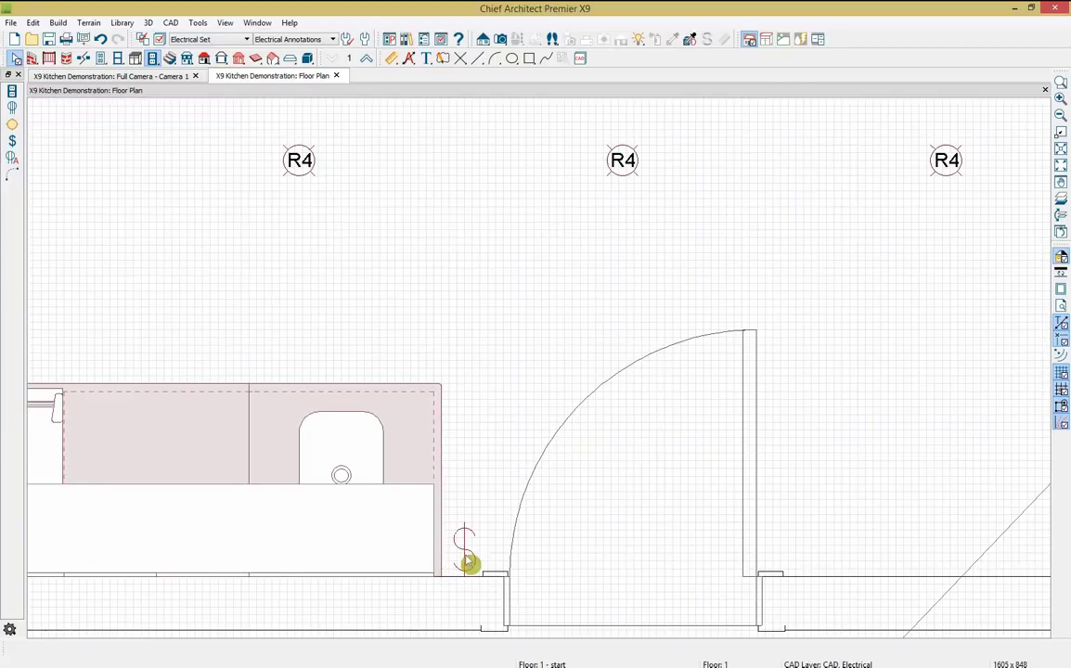
left_click(13, 141)
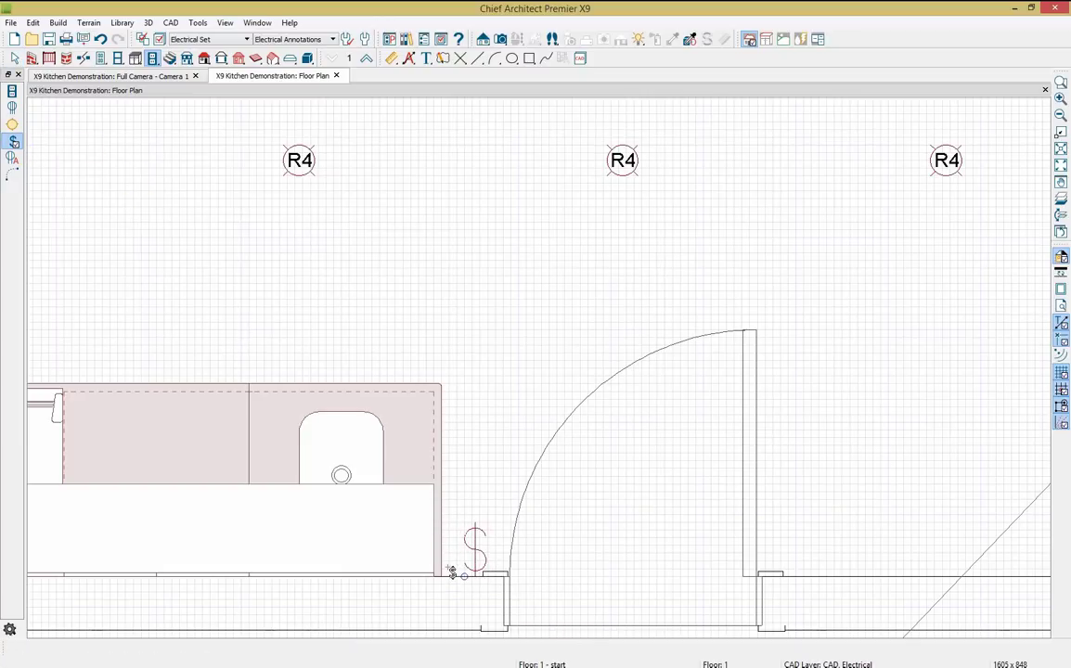
left_click(456, 580)
scroll(460, 583, "down", 4)
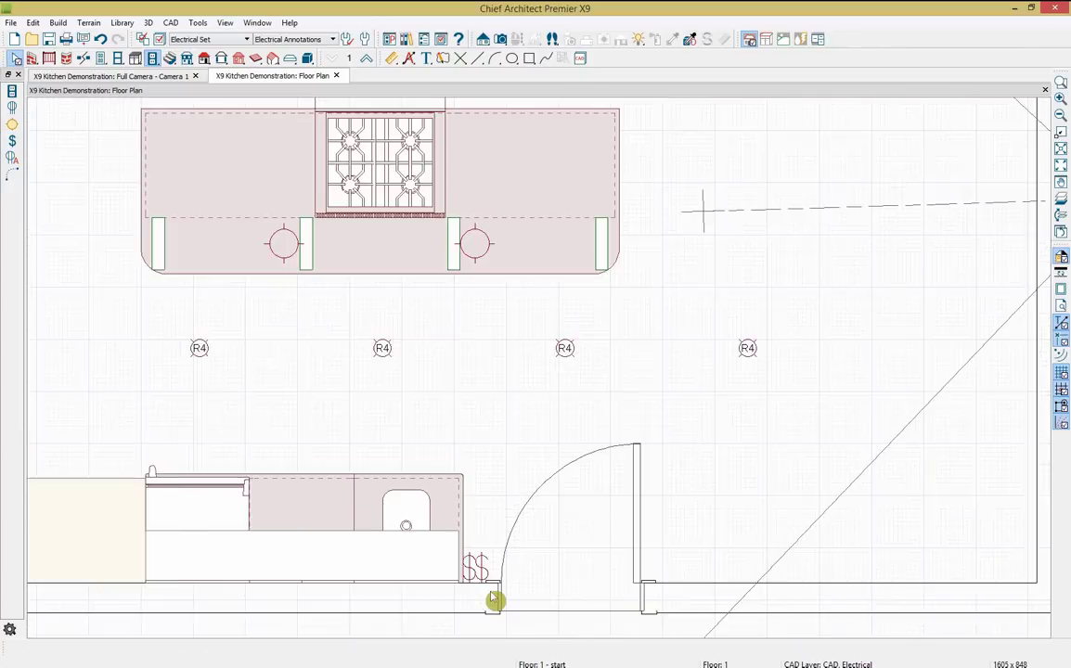
scroll(499, 520, "down", 2)
- Wire the counter-end switch to the bottom-row lights, and the left-side light to the left door switch
left_click(13, 175)
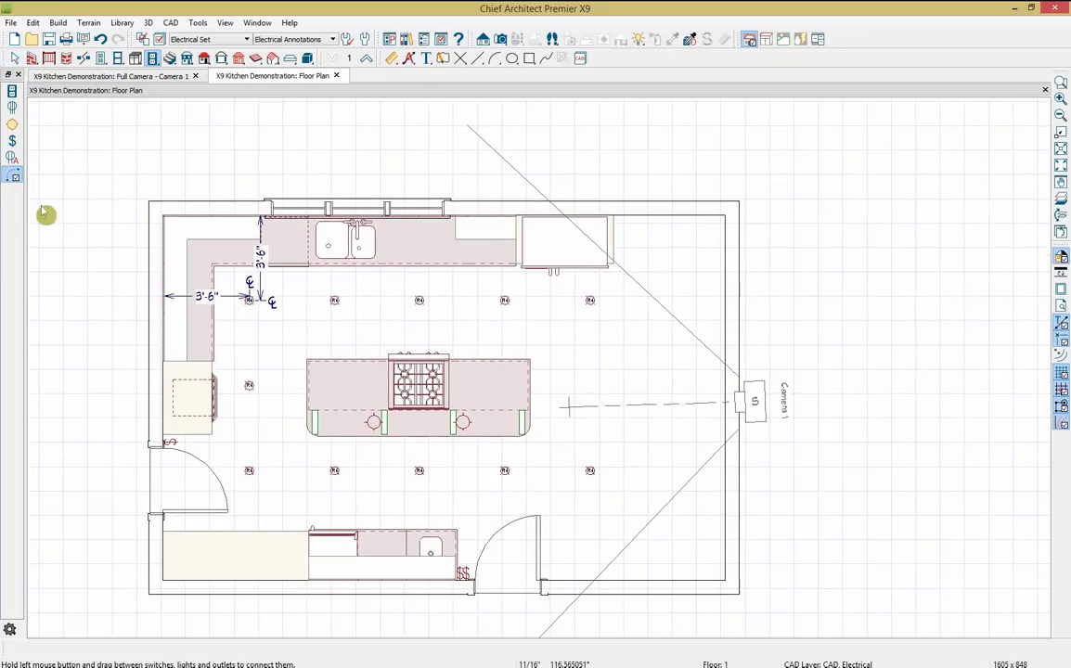
left_click_drag(469, 572, 590, 470)
left_click_drag(505, 470, 590, 470)
left_click_drag(504, 471, 590, 299)
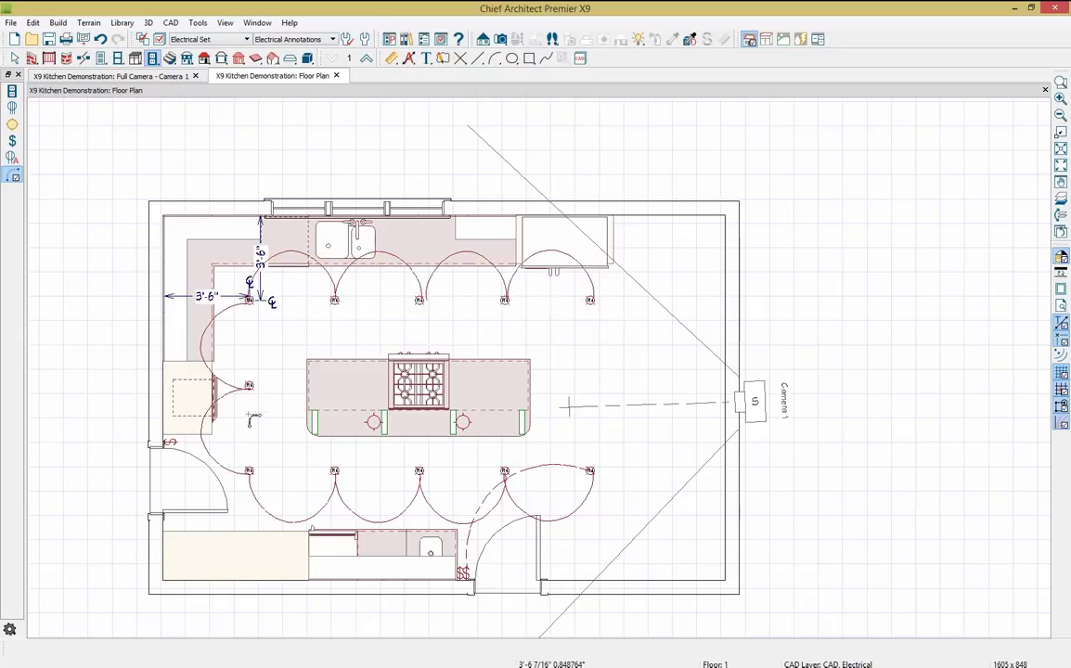
left_click_drag(256, 393, 184, 447)
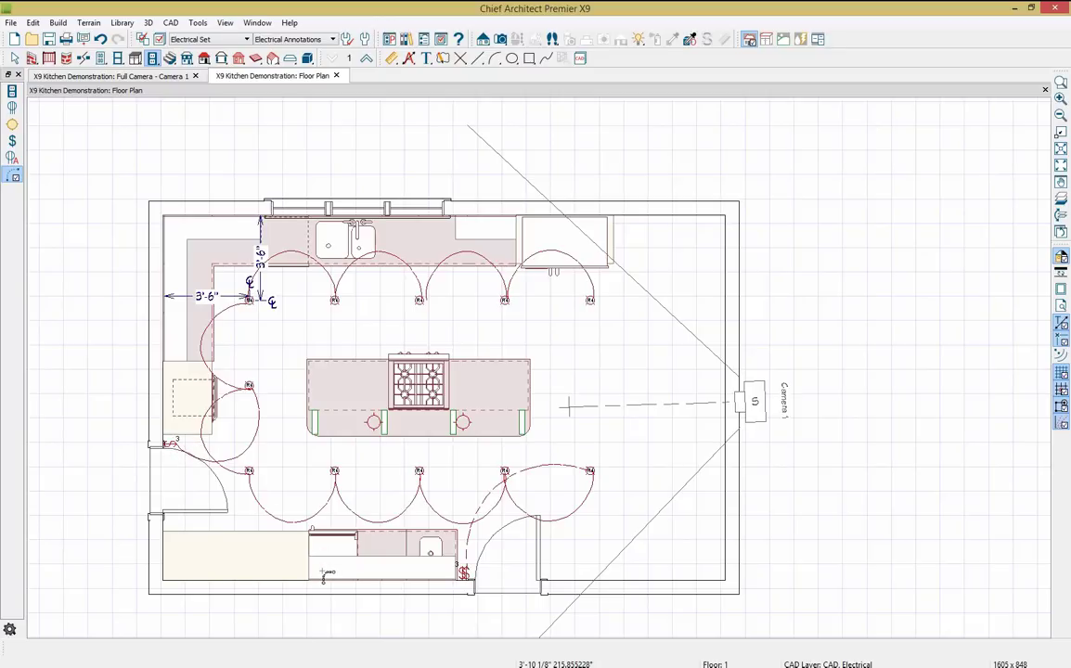
- Run a connection from the counter switch toward the island and bow its arc rightward
left_click(464, 573)
left_click_drag(464, 573, 419, 490)
key("space")
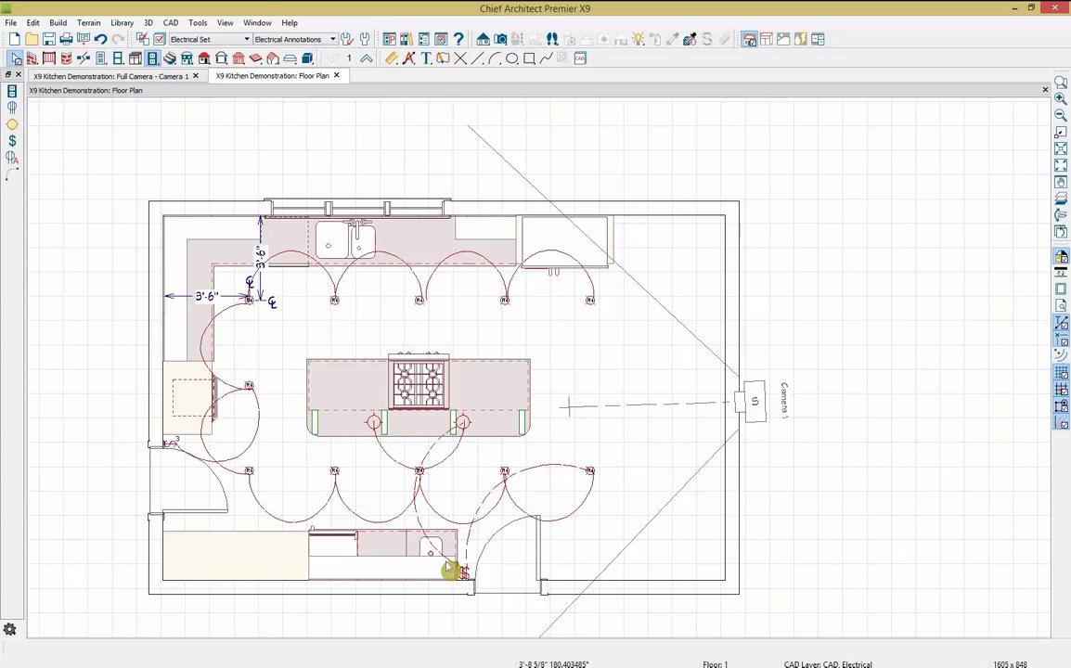
left_click(419, 518)
left_click_drag(416, 502, 479, 501)
- Reshape the connection arcs between the bottom-row lights
left_click(555, 519)
left_click_drag(548, 517, 545, 475)
left_click(490, 531)
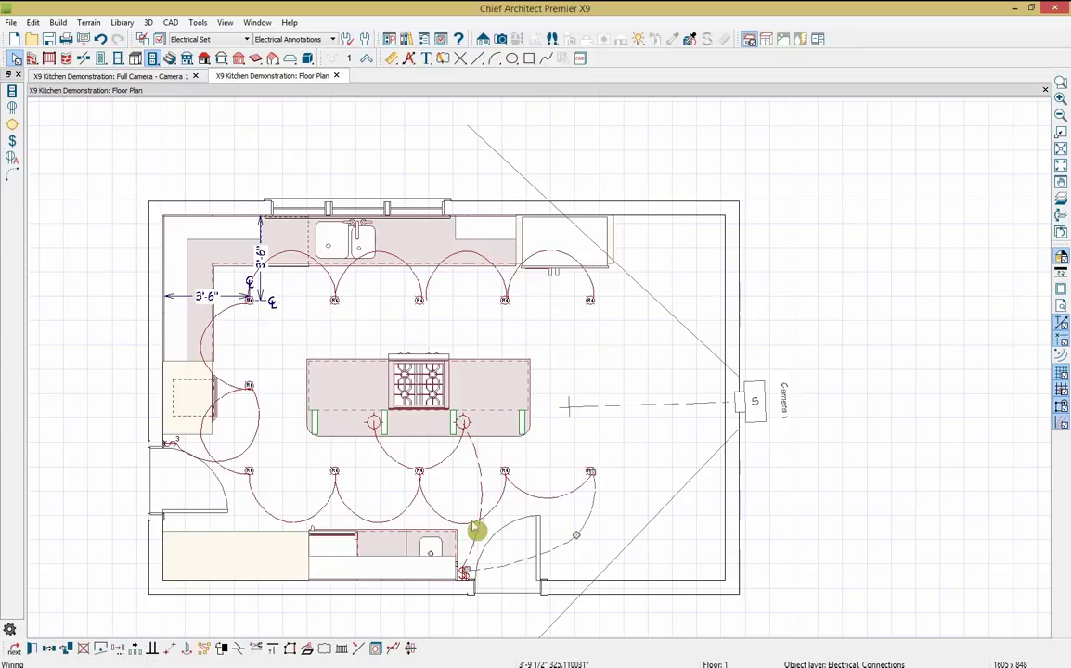
left_click(377, 521)
left_click(374, 649)
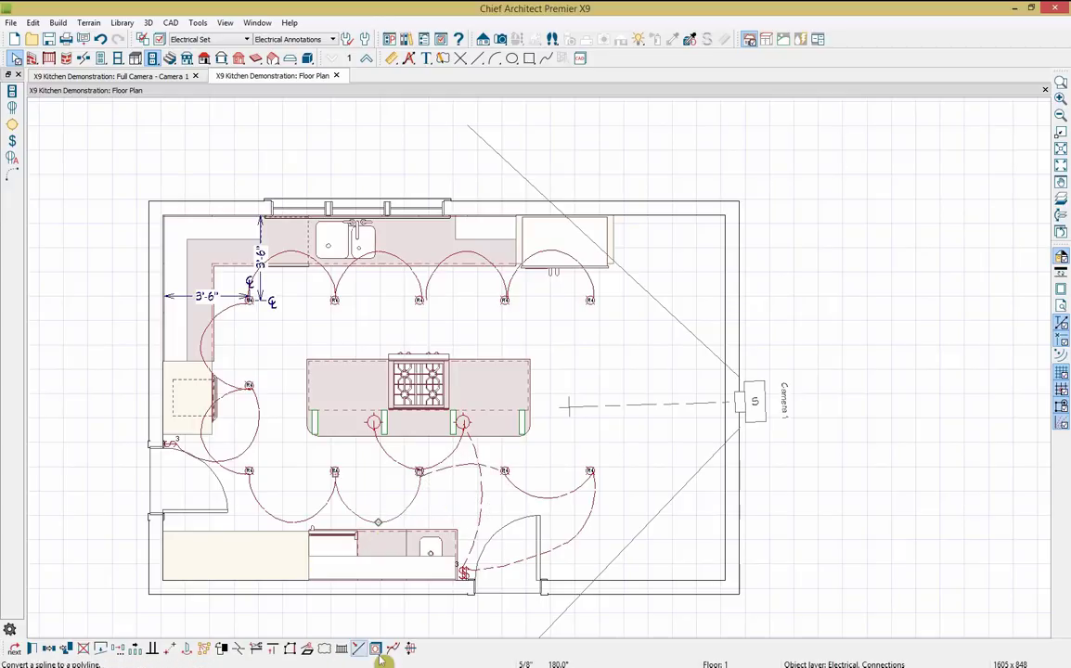
- Recolour the Electrical, Connections layer from dark red to a muted tan-brown (RGB 117, 78, 67)
left_click(391, 649)
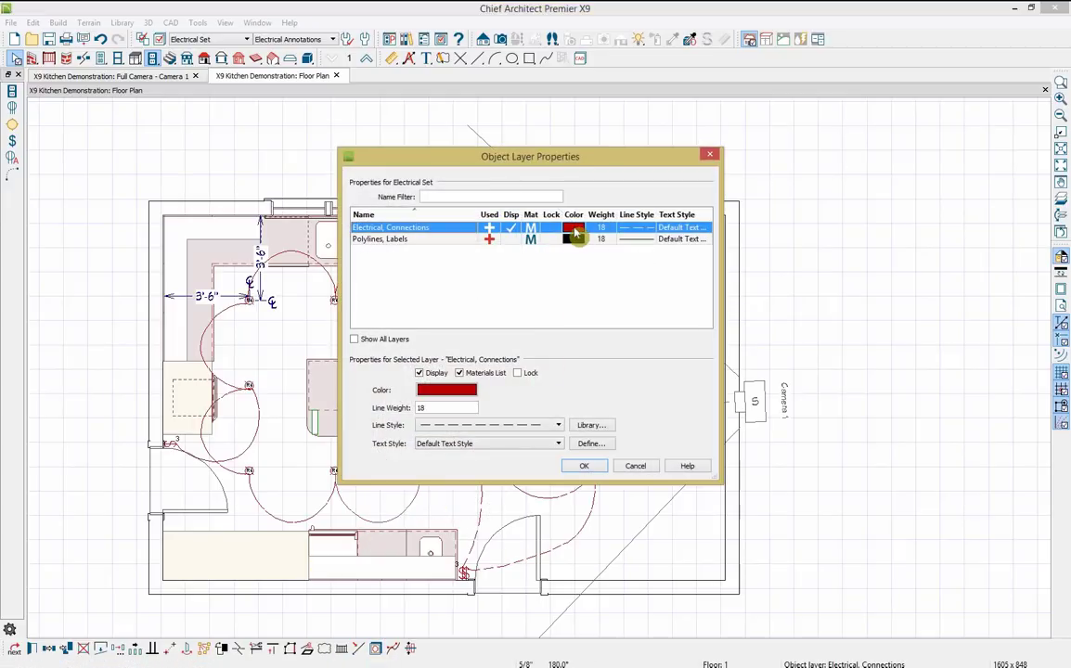
left_click(572, 227)
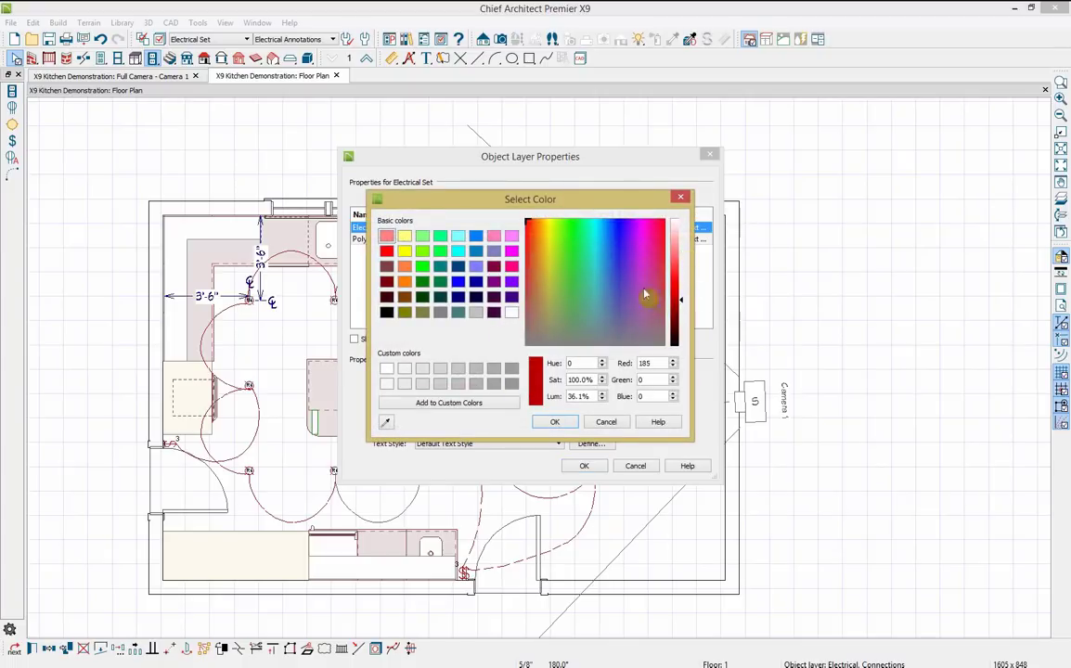
left_click(535, 278)
left_click(529, 311)
left_click(675, 251)
left_click(554, 422)
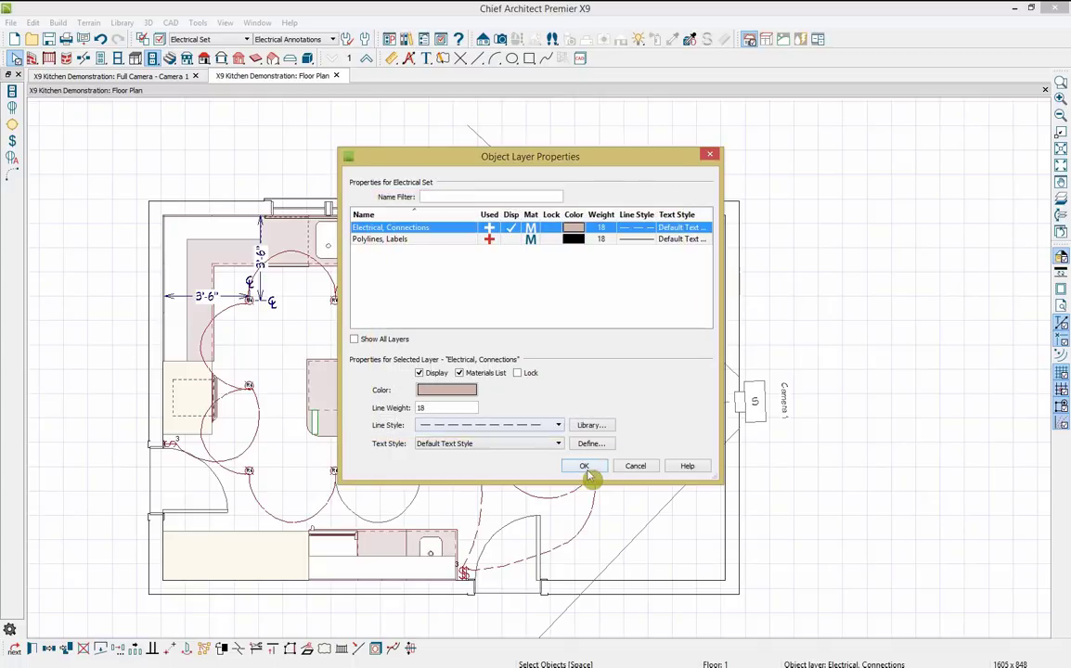
left_click(584, 466)
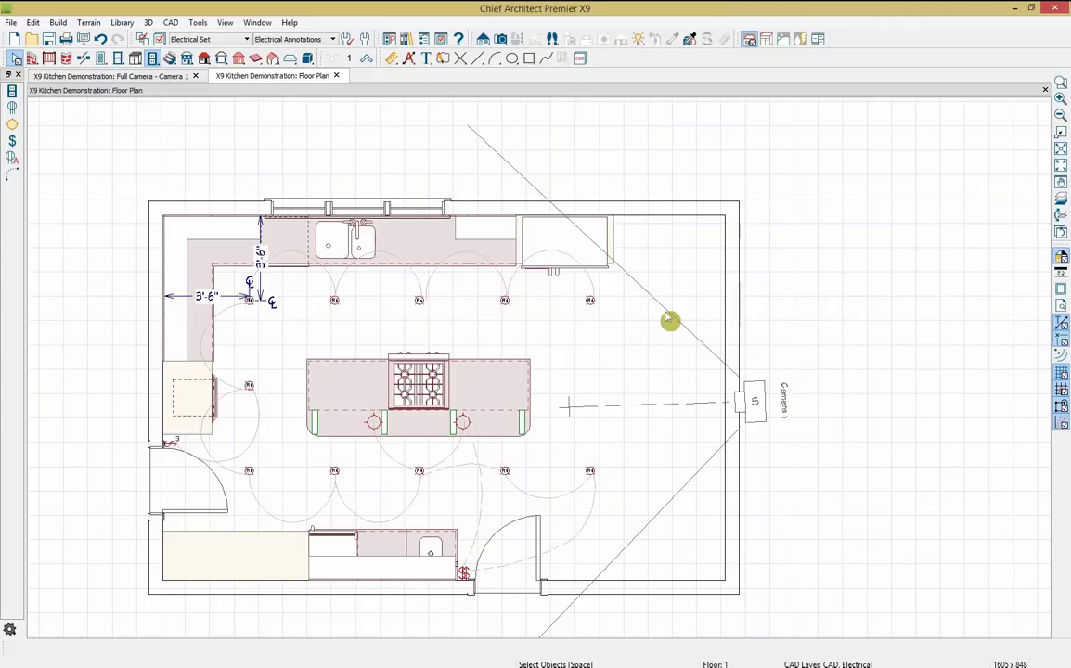
- Switch to NKBA Annotations and the Kitchen & Bath Set layer set
left_click(279, 39)
left_click(307, 116)
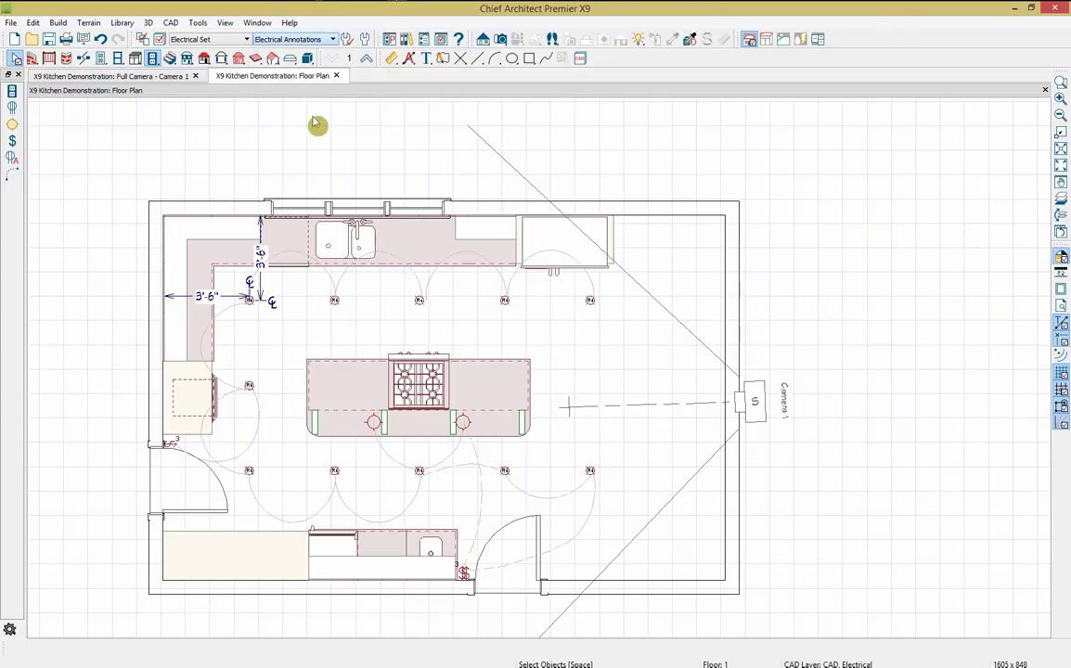
left_click(228, 41)
left_click(232, 159)
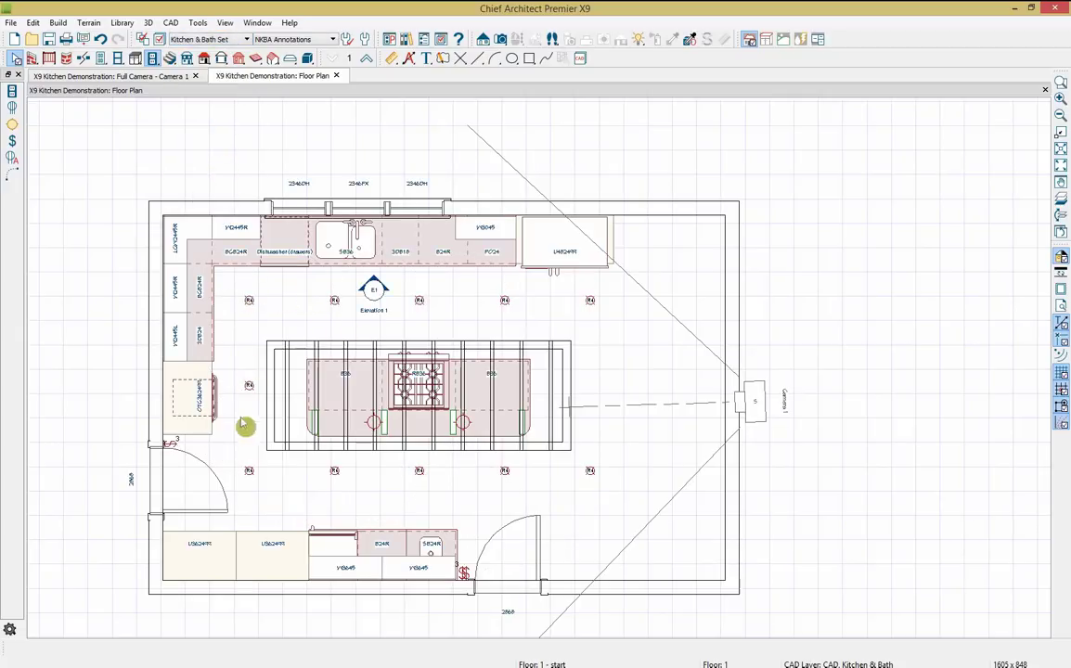
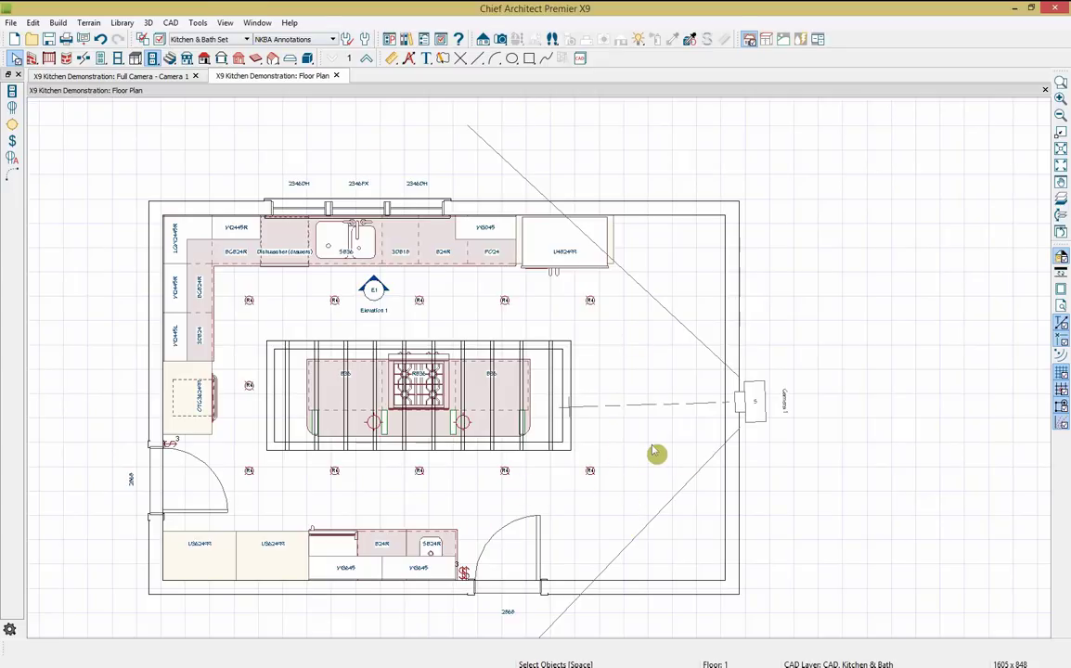
- Generate NKBA automatic dimensions for the kitchen room, turning on the auto-dimension layer
left_click(654, 453)
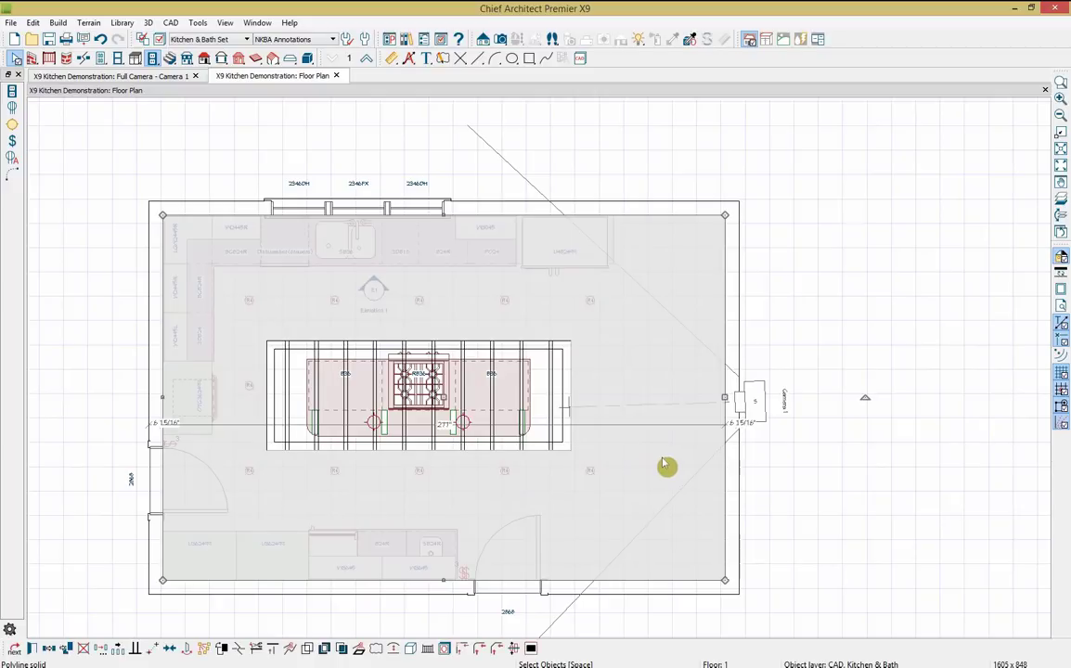
left_click(664, 463)
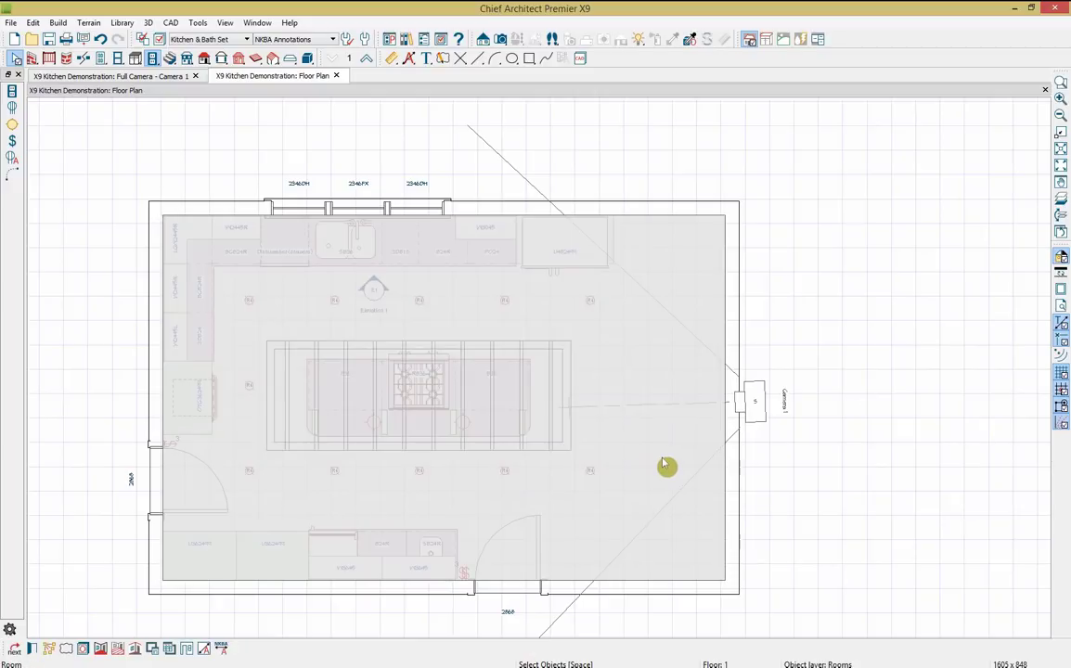
left_click(222, 649)
left_click(562, 362)
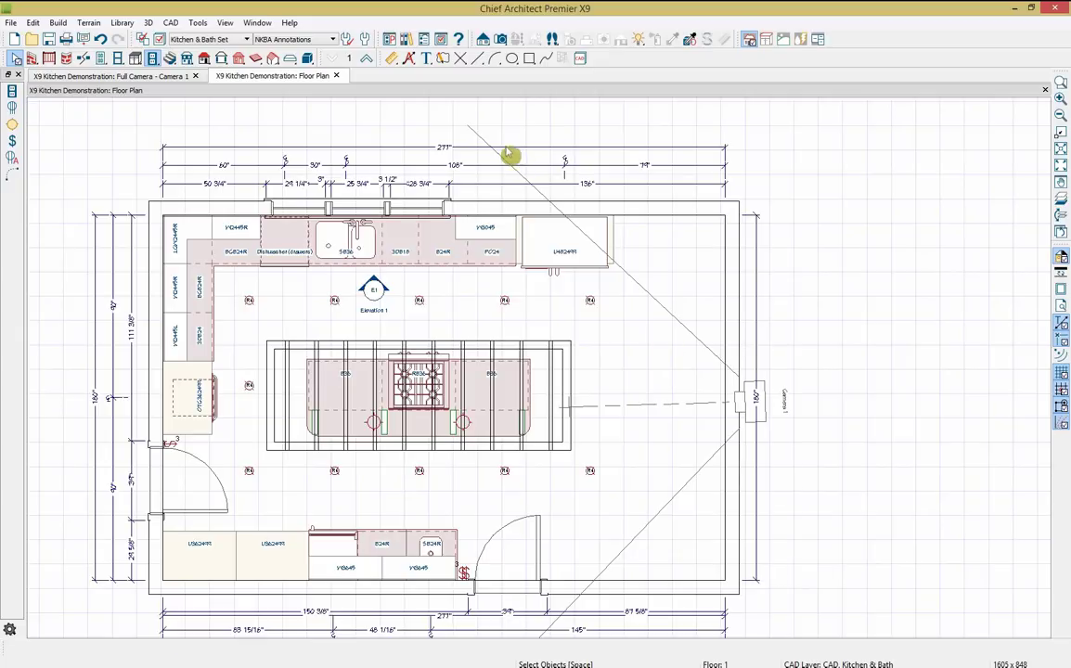
middle_click_drag(604, 306, 593, 229)
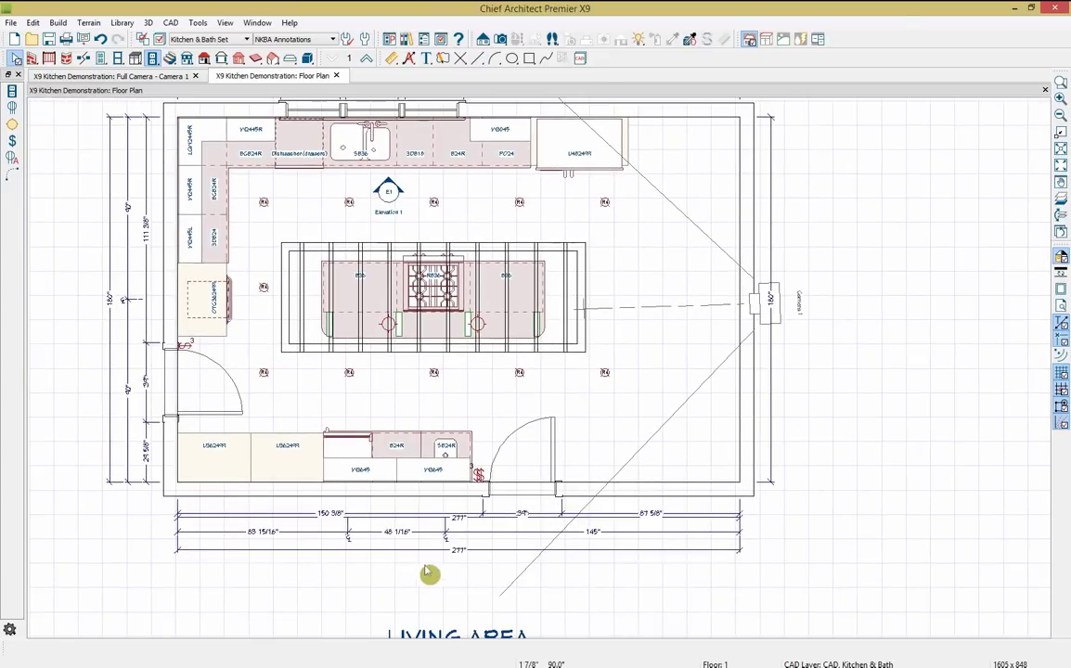
- Delete two unwanted dimension lines at the bottom, undoing the second deletion
left_click(433, 551)
key("Delete")
left_click(510, 515)
key("Delete")
middle_click_drag(604, 569, 599, 596)
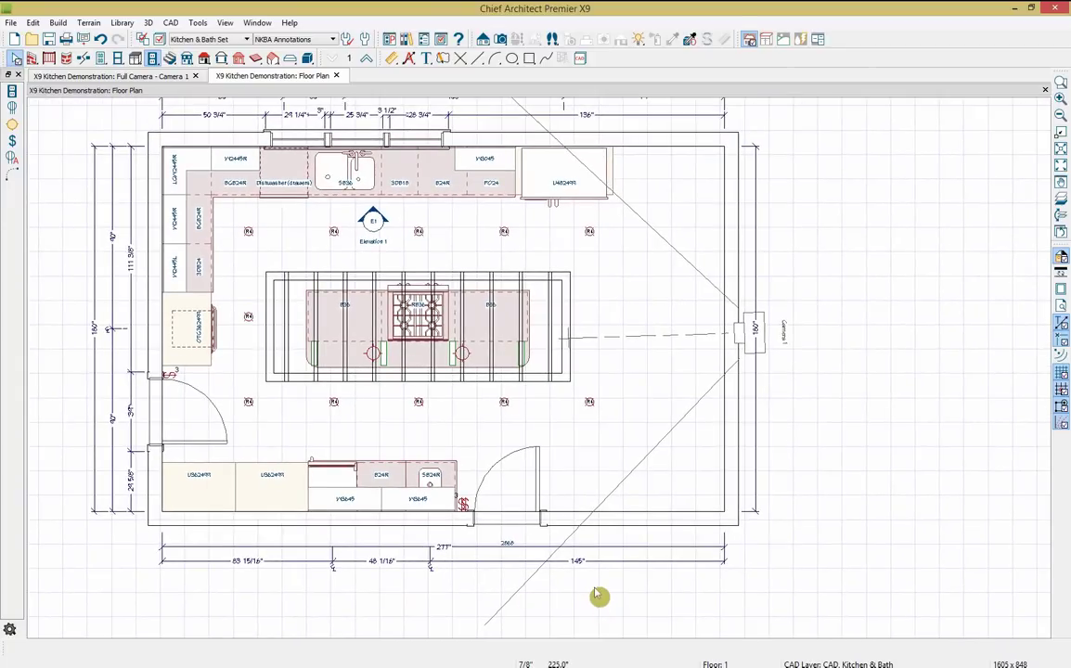
key("ctrl+z")
middle_click_drag(604, 325, 616, 360)
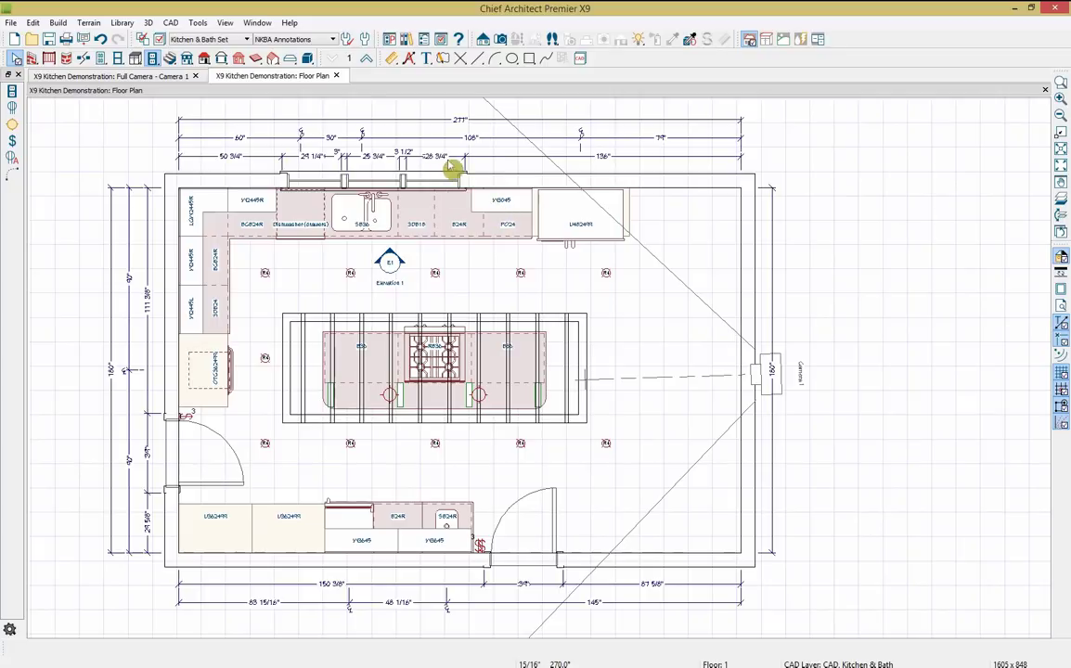
- Edit the inner top-wall dimension line so it locates the windows
left_click(376, 156)
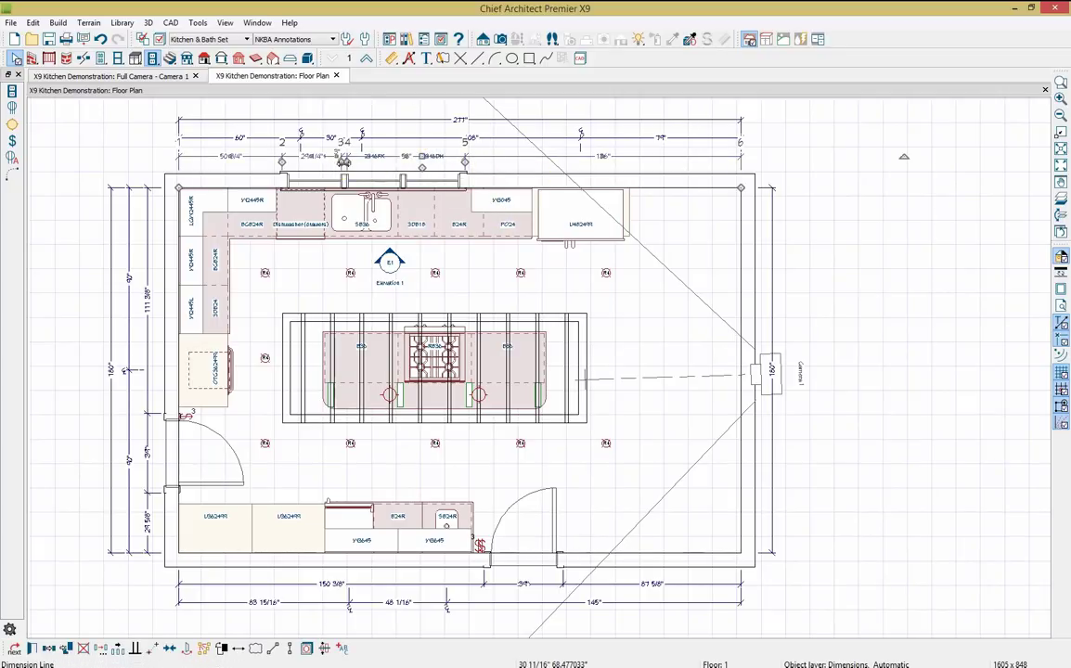
left_click(376, 157, "shift")
left_click(376, 158)
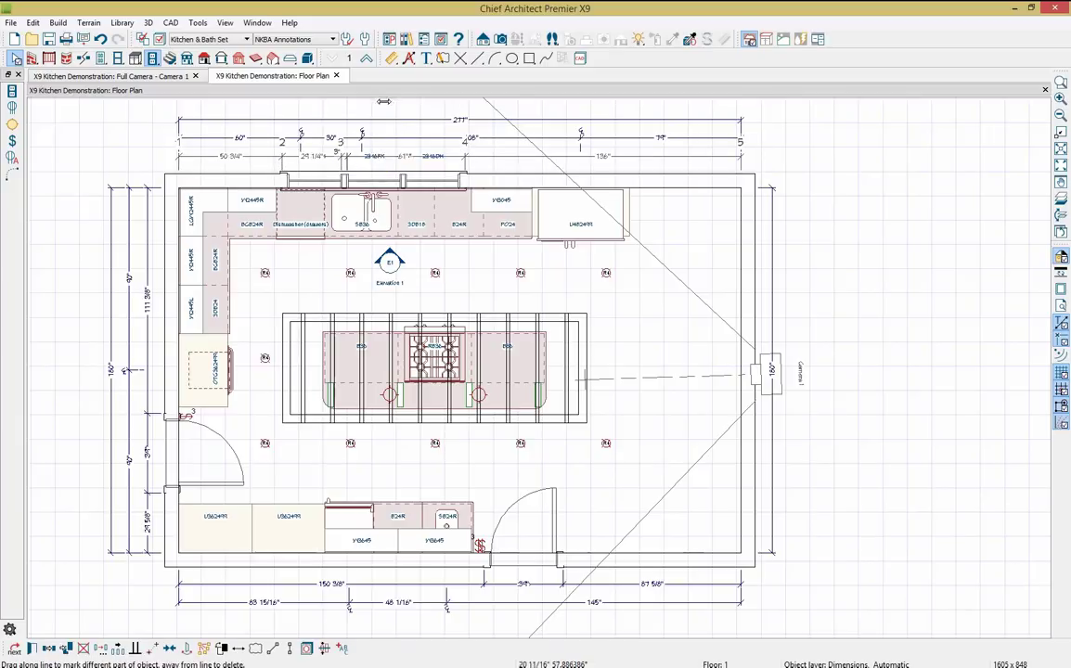
key("Escape")
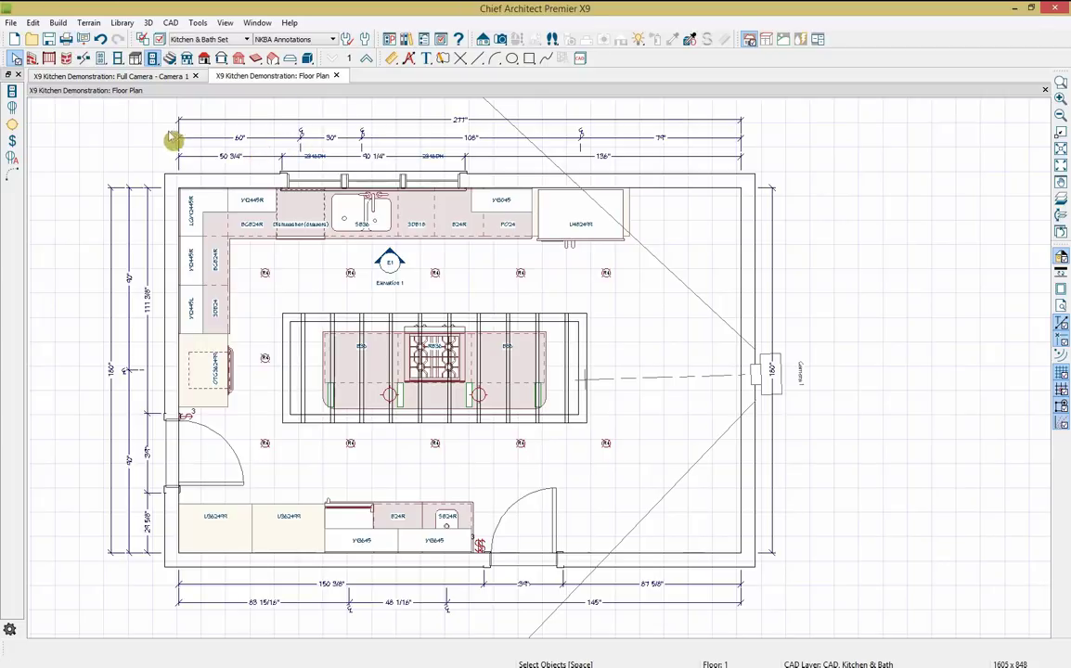
- Create layout Untitled 3 from the Arch C.layout template, declining to make it the default
left_click(11, 23)
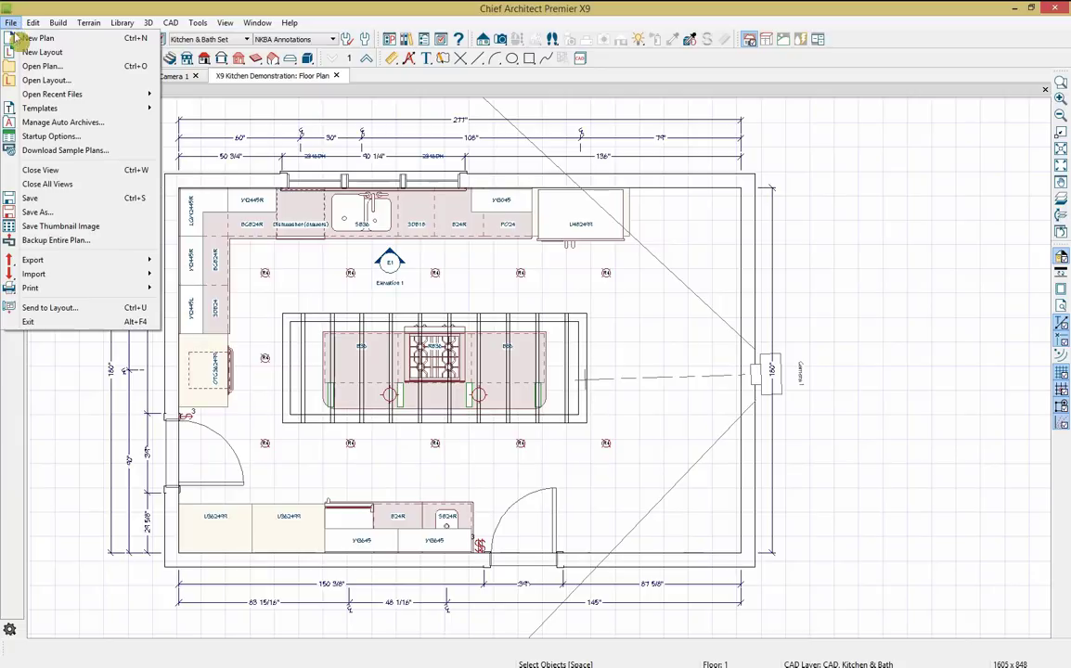
mouse_move(57, 97)
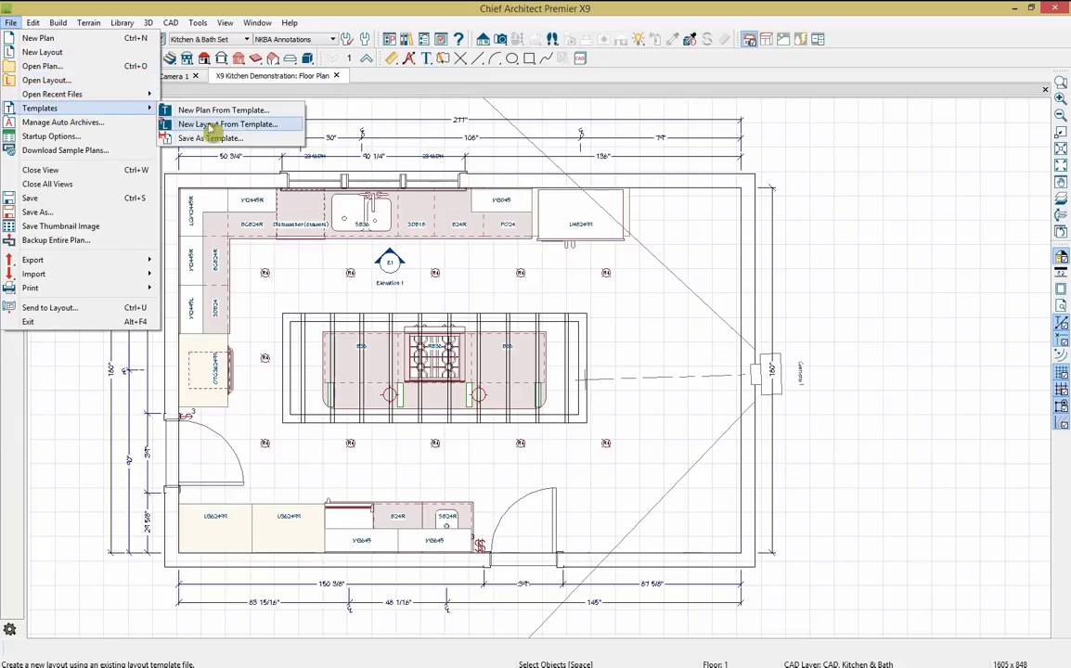
left_click(249, 124)
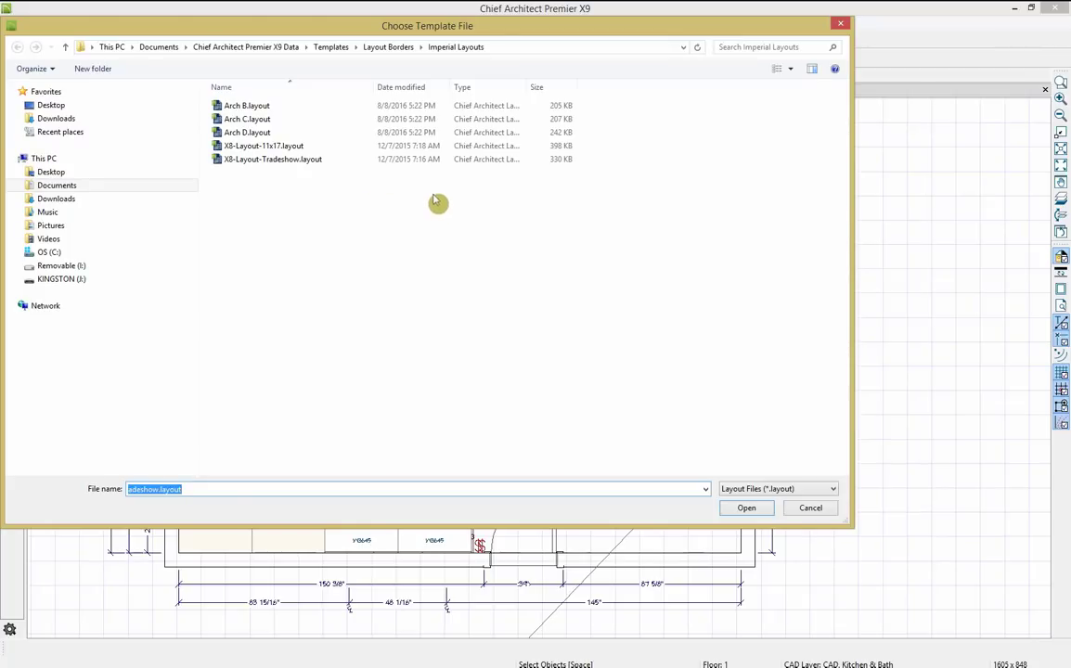
left_click(245, 119)
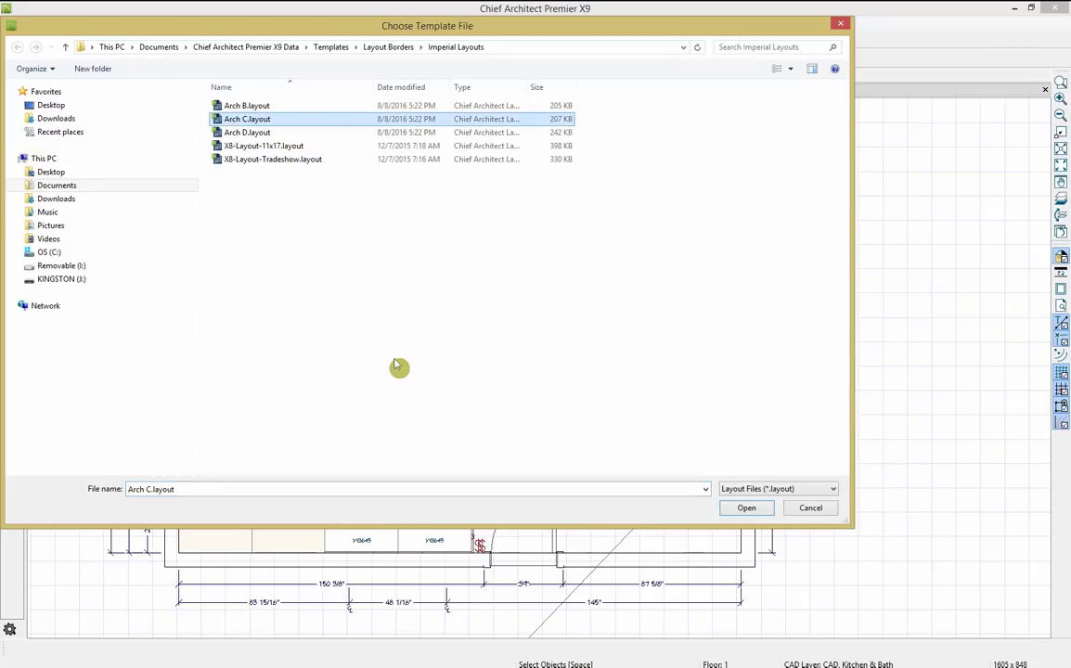
left_click(747, 508)
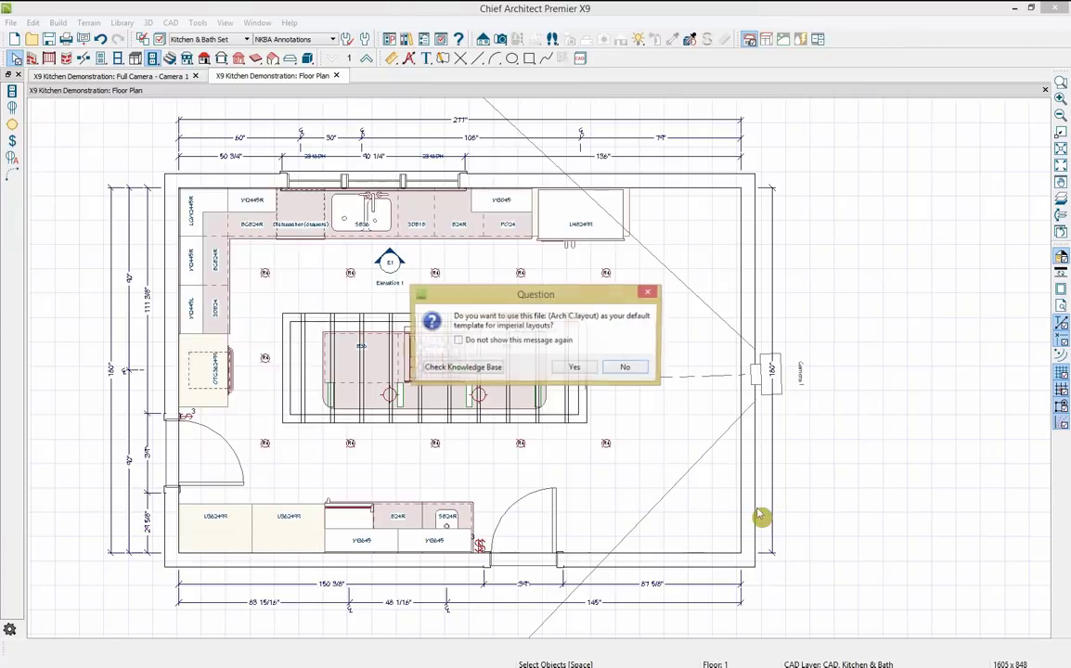
left_click(627, 369)
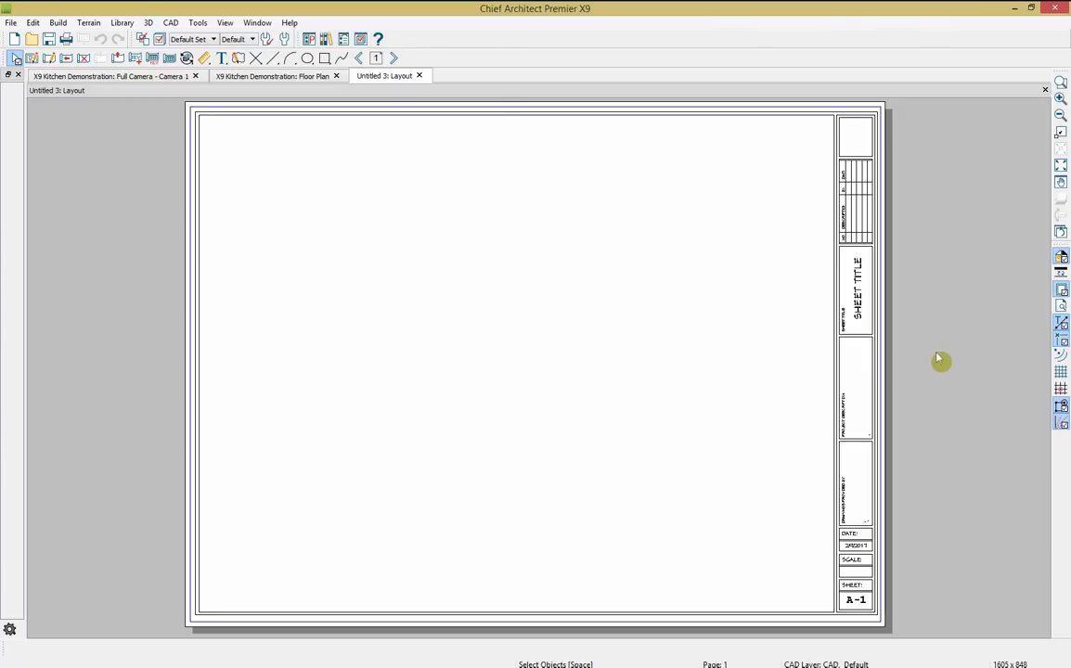
- Inspect layout page 0's title block, A-0 sheet number and revision table, then fit the sheet
left_click(359, 58)
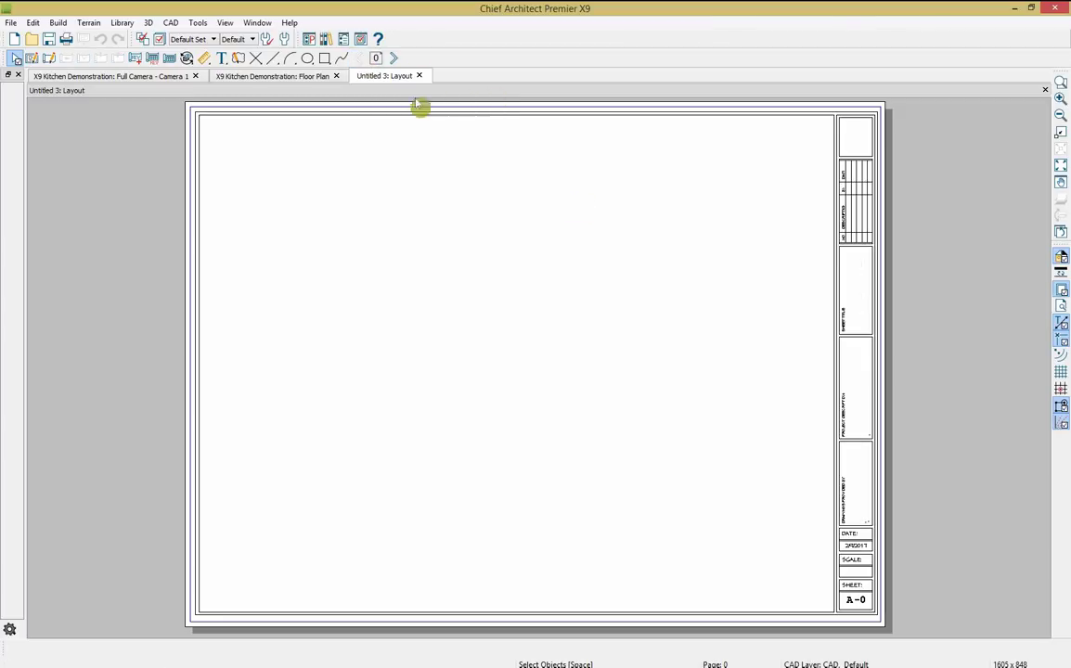
left_click(822, 365)
left_click(731, 225)
left_click(789, 139)
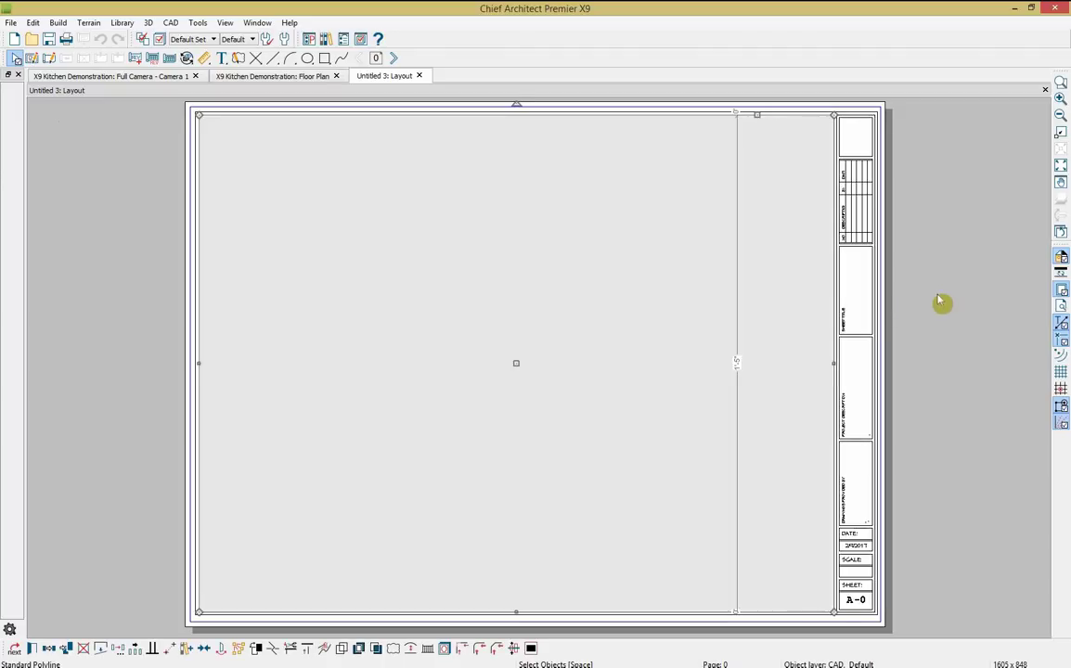
left_click(856, 599)
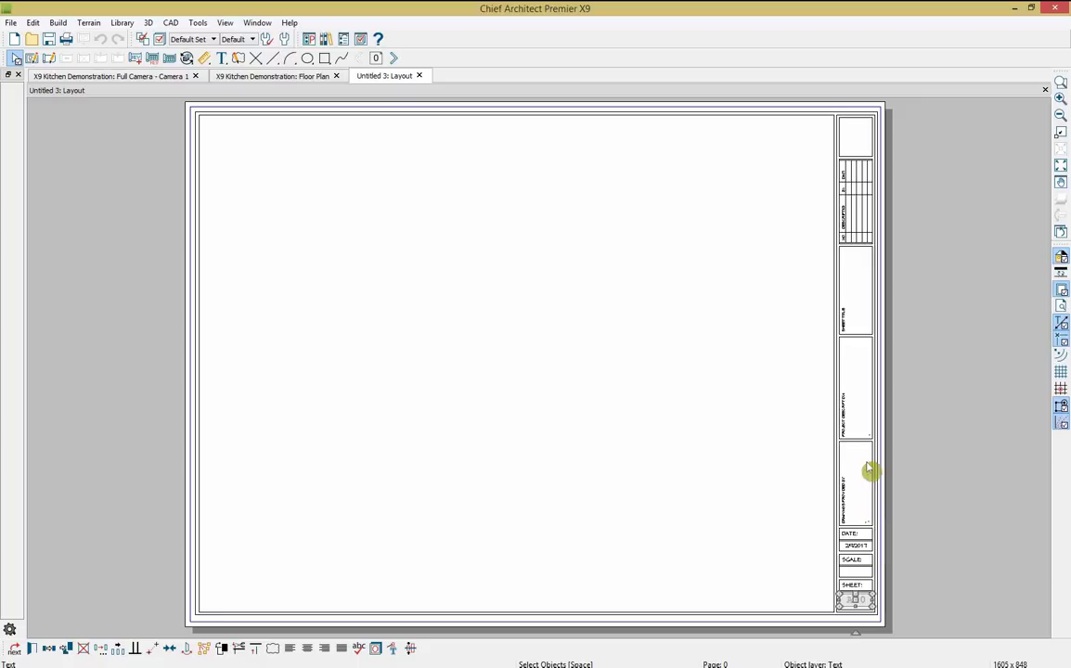
scroll(886, 554, "up", 1)
scroll(884, 551, "up", 1)
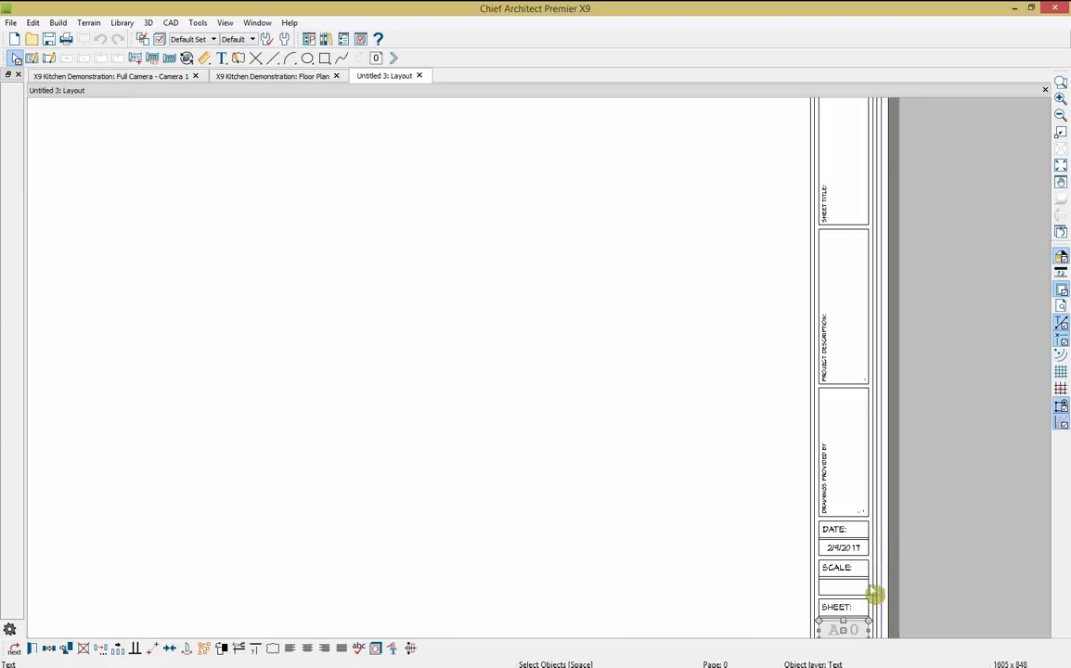
middle_click_drag(910, 429, 877, 545)
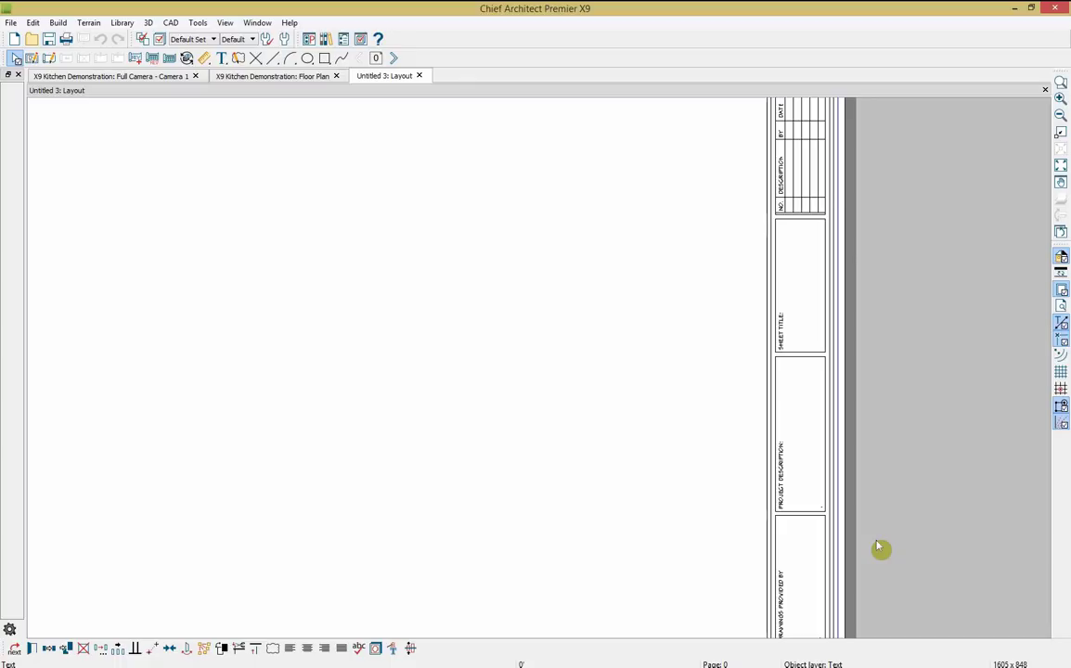
middle_click_drag(842, 399, 841, 453)
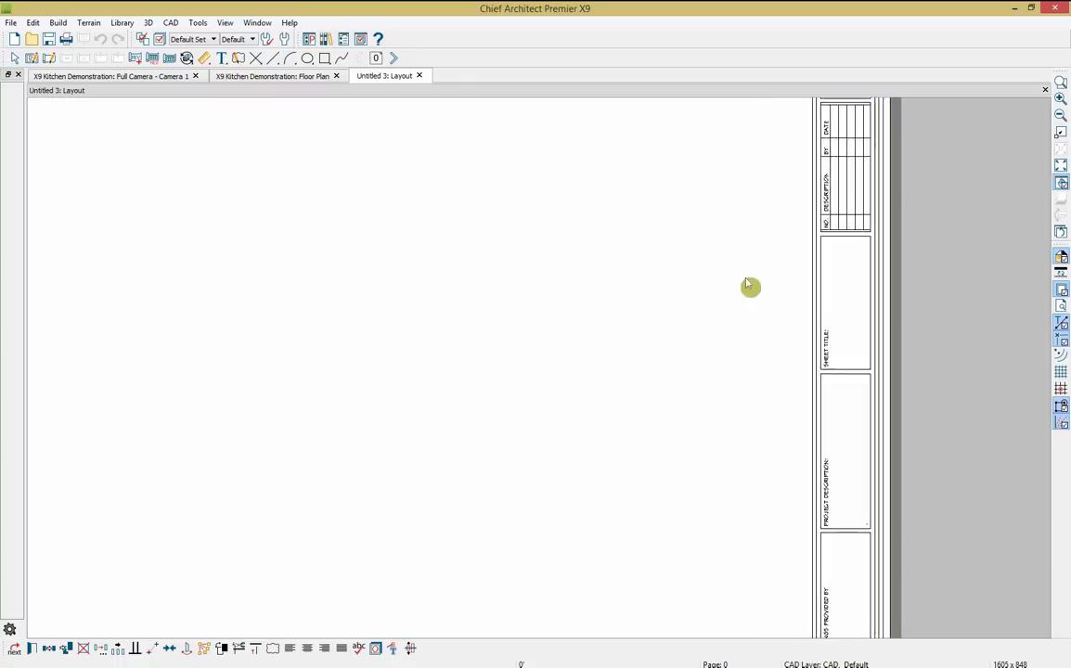
key("F6")
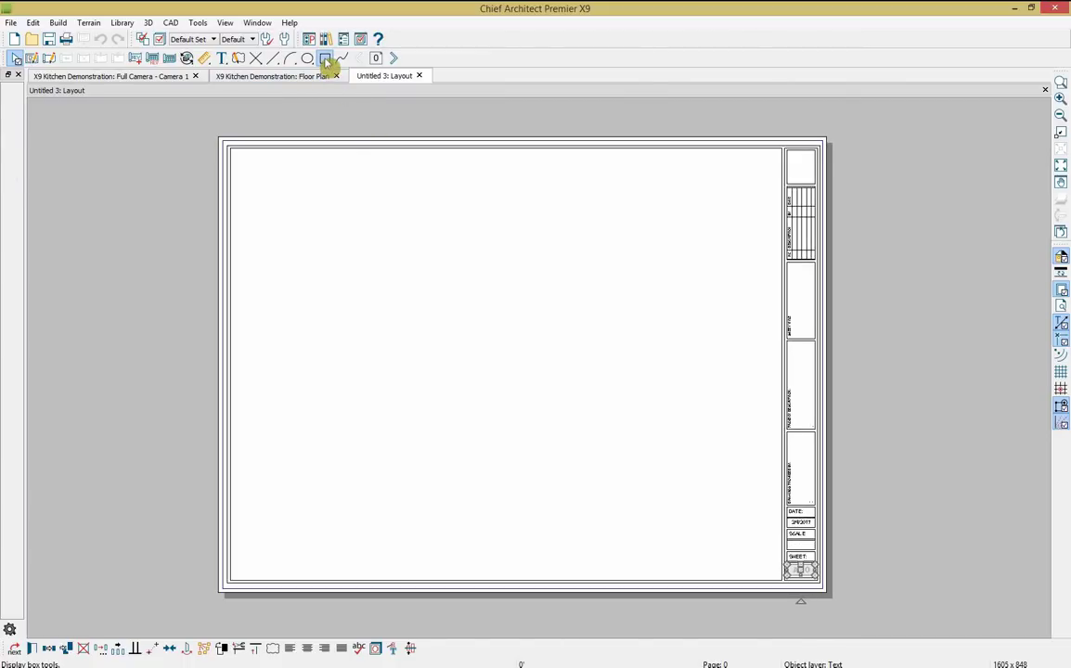
- Draw a test rectangle on the sheet and delete it
left_click(325, 58)
left_click_drag(335, 219, 478, 344)
left_click(479, 308)
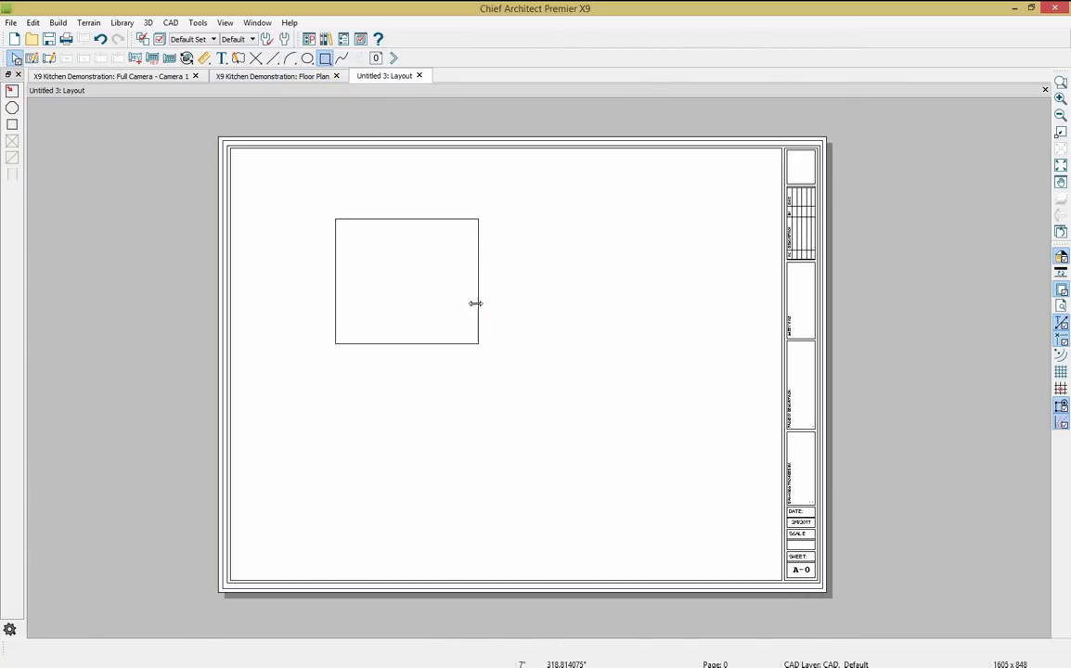
key("Delete")
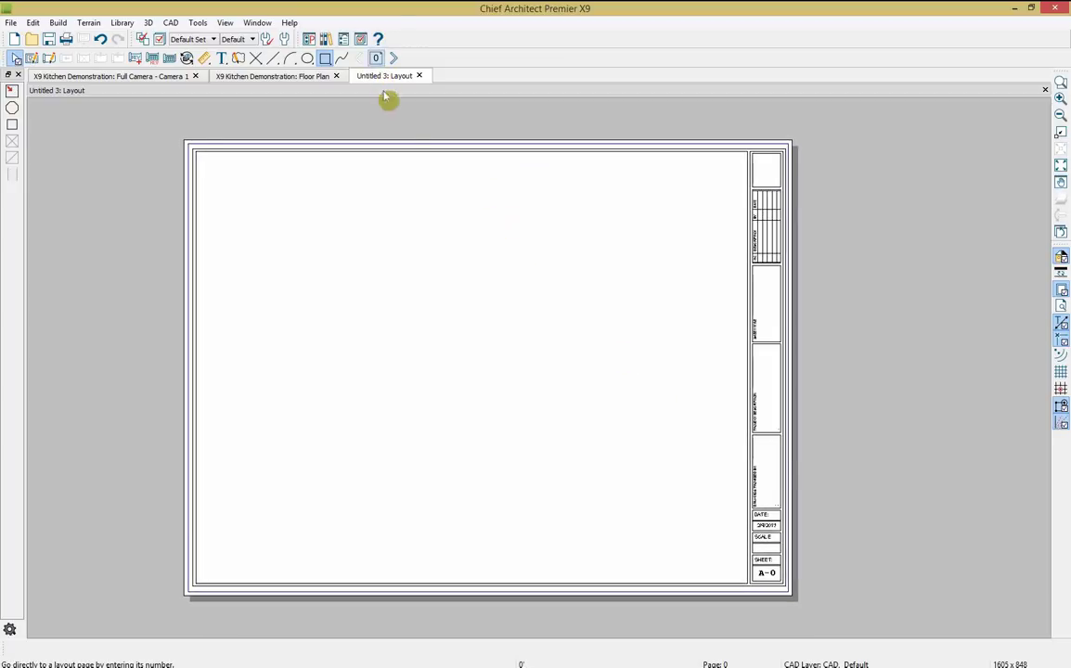
- Page through layout sheets 0–2, then return to the X9 Kitchen Demonstration floor plan
left_click(394, 58)
left_click(394, 59)
left_click(360, 58)
left_click(360, 58)
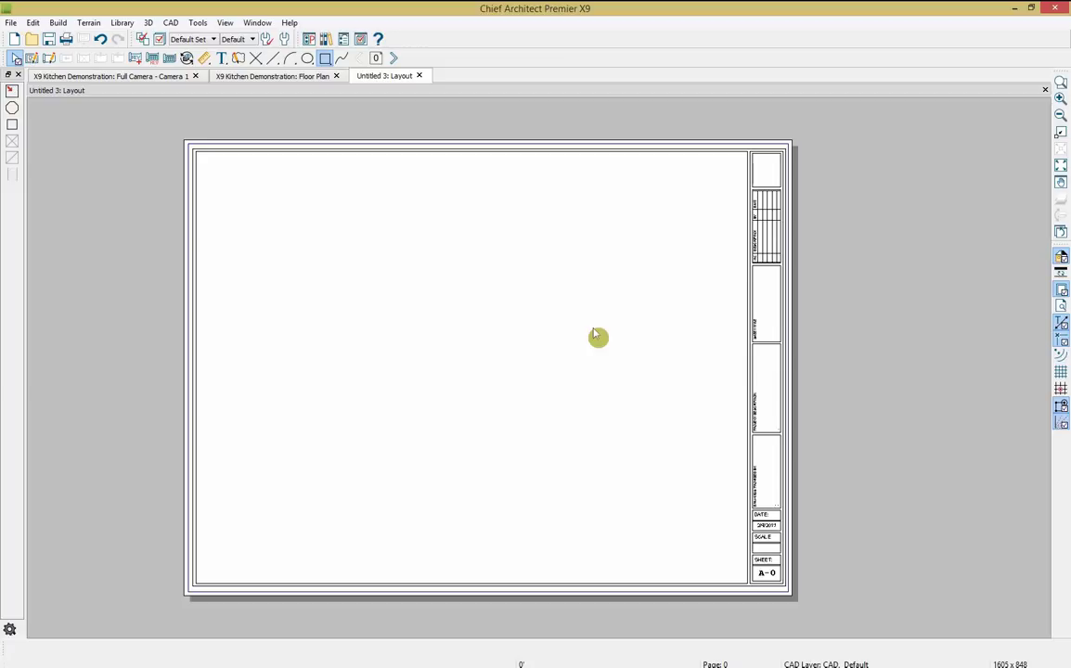
left_click(394, 59)
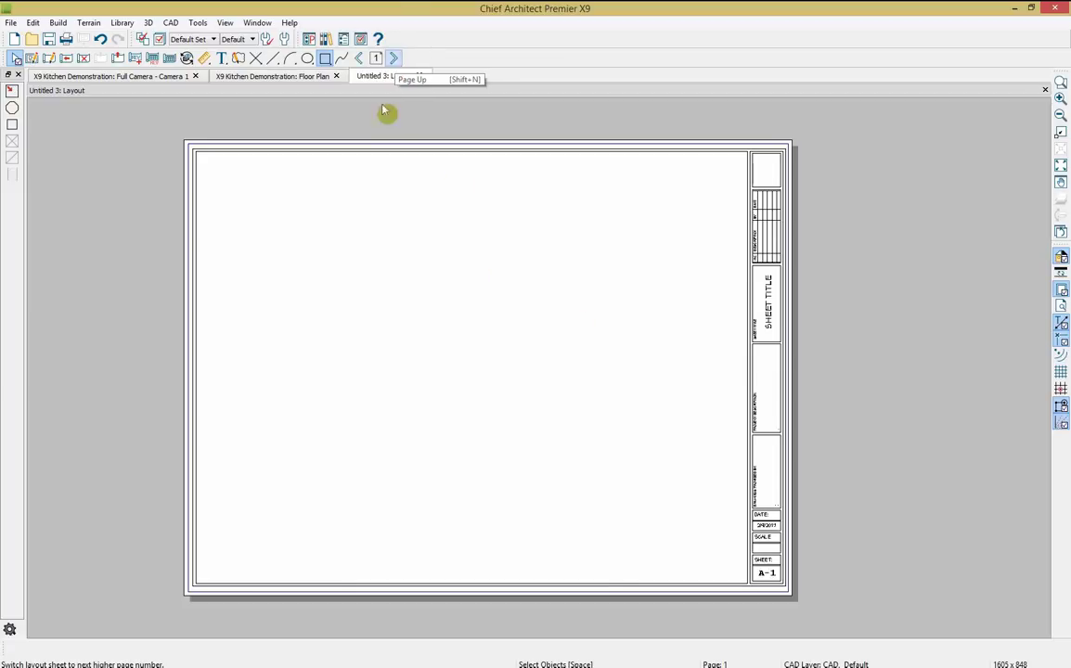
left_click(276, 77)
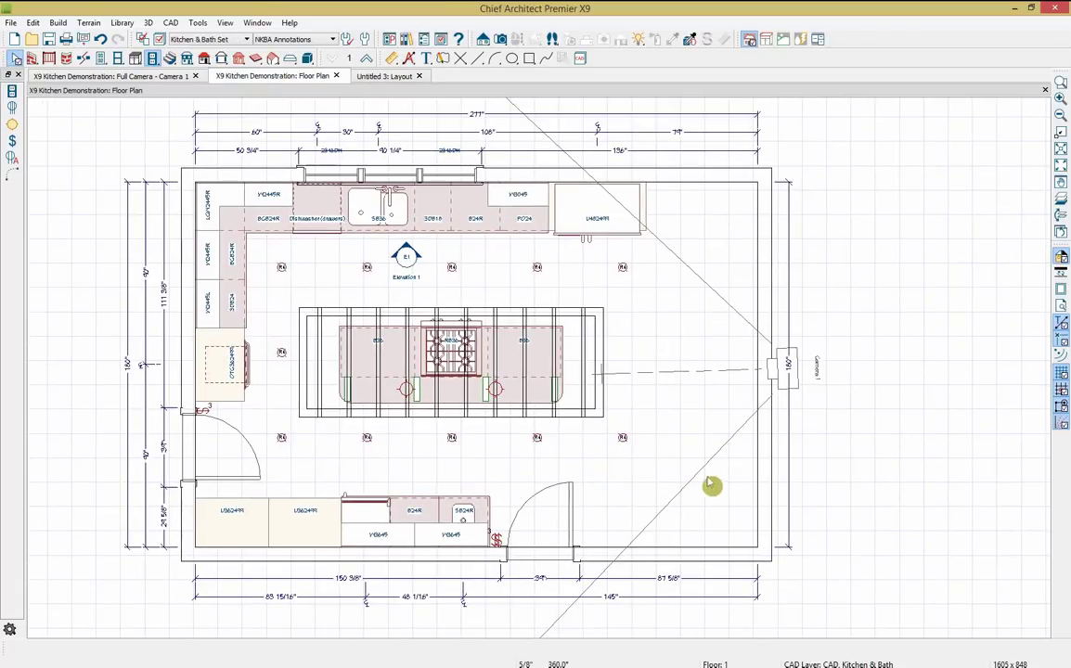
- Hide the camera on the floor plan by turning off its layer
left_click(144, 76)
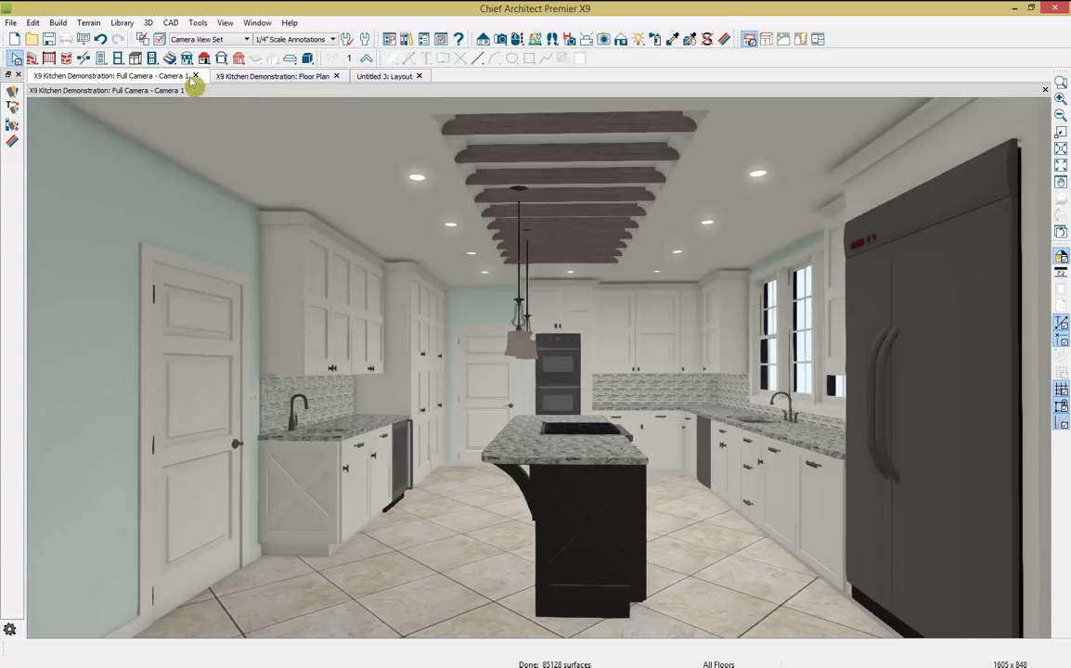
left_click(195, 76)
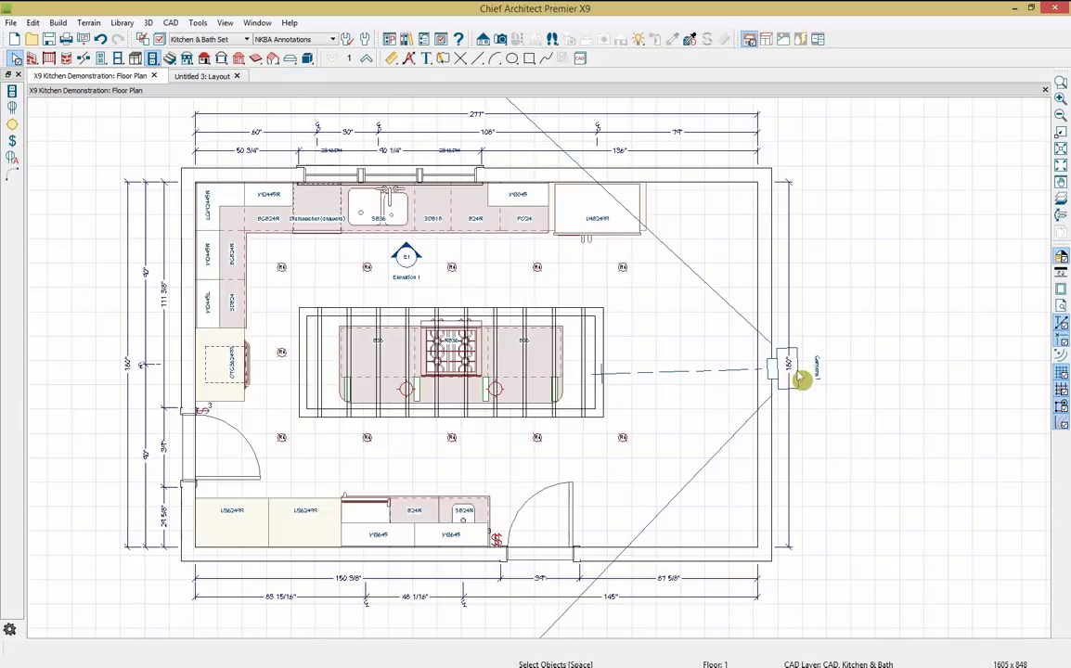
left_click(800, 377)
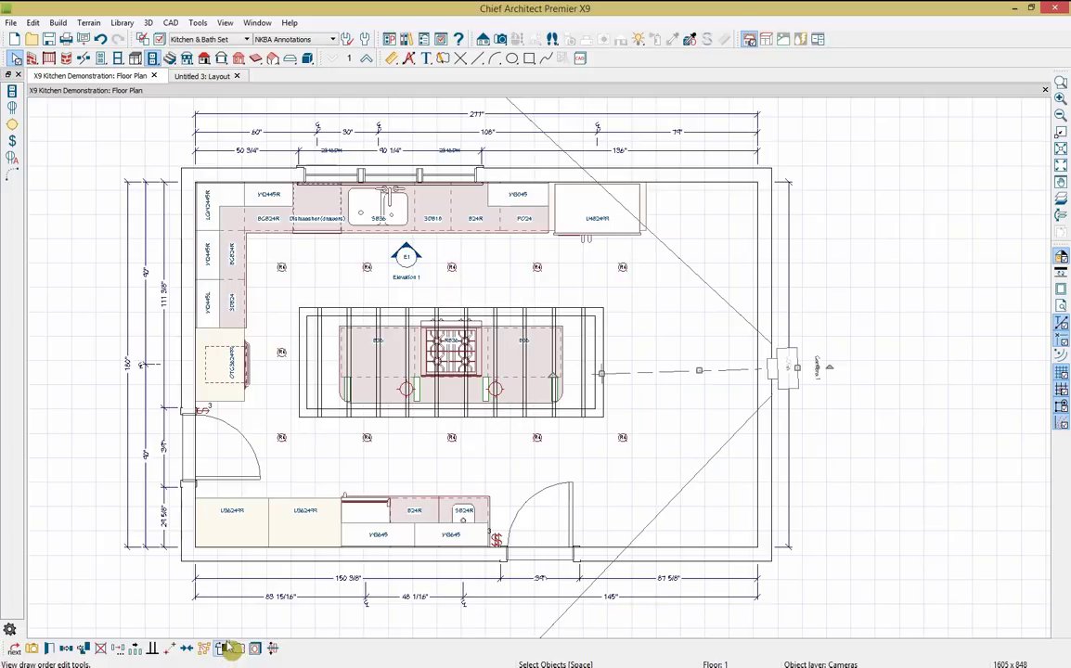
left_click(255, 647)
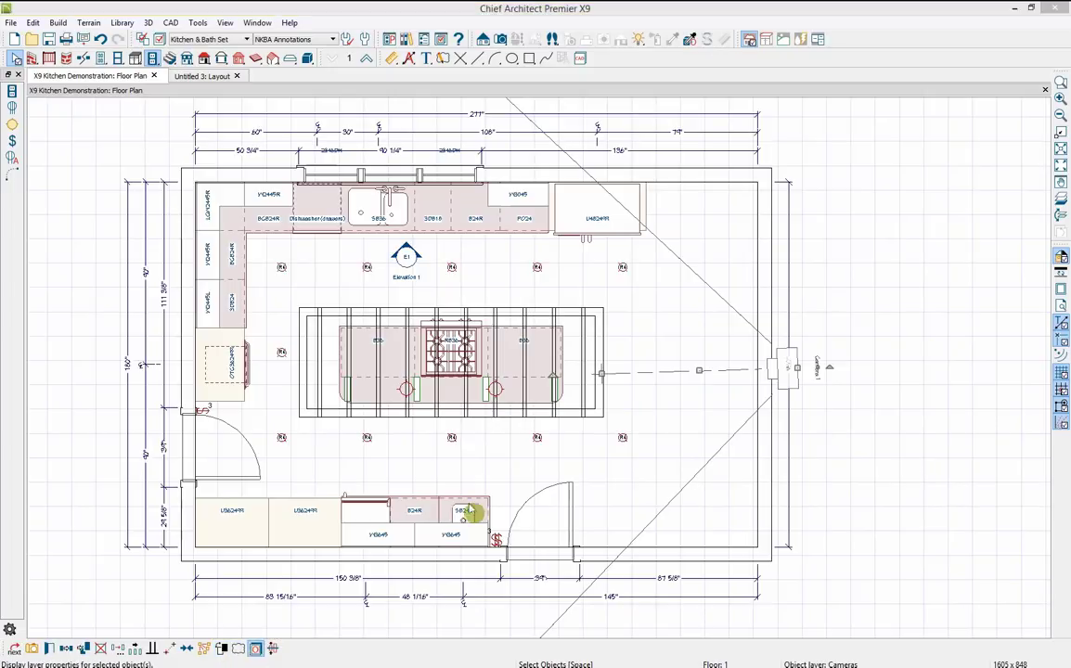
left_click(534, 426)
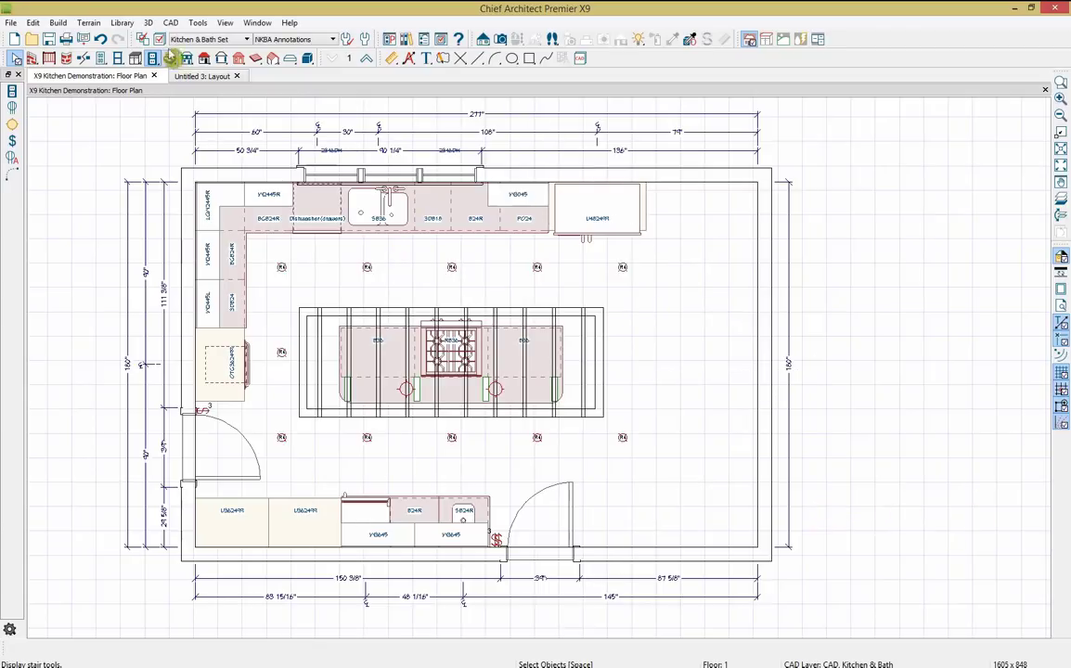
- Send the entire plan to layout page 2 at 1/2 in = 1 ft
left_click(83, 39)
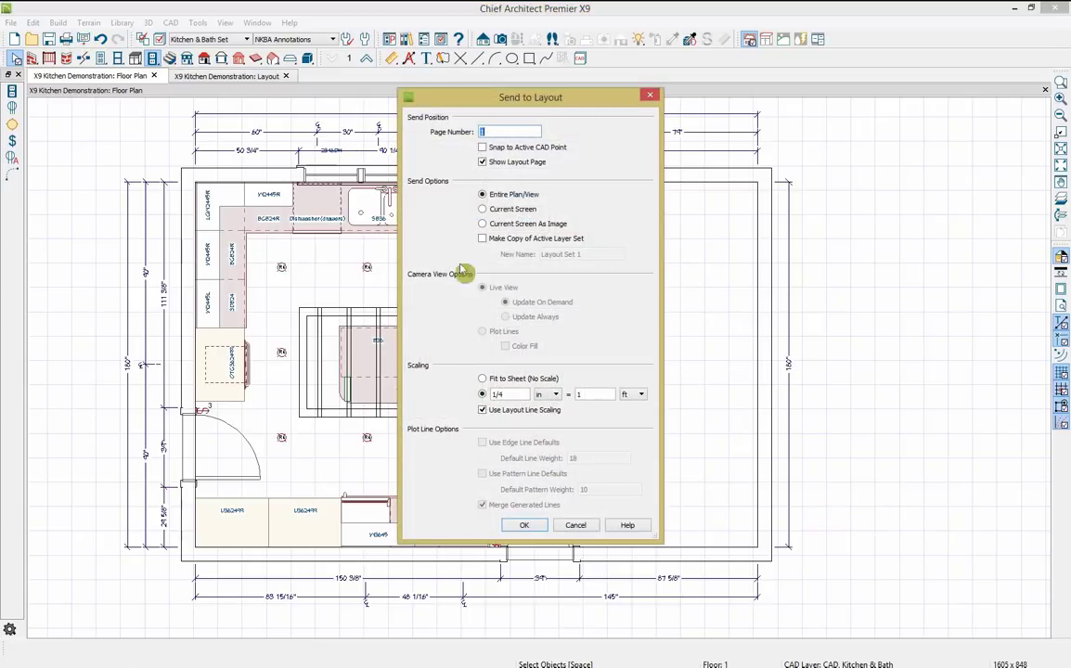
left_click(480, 194)
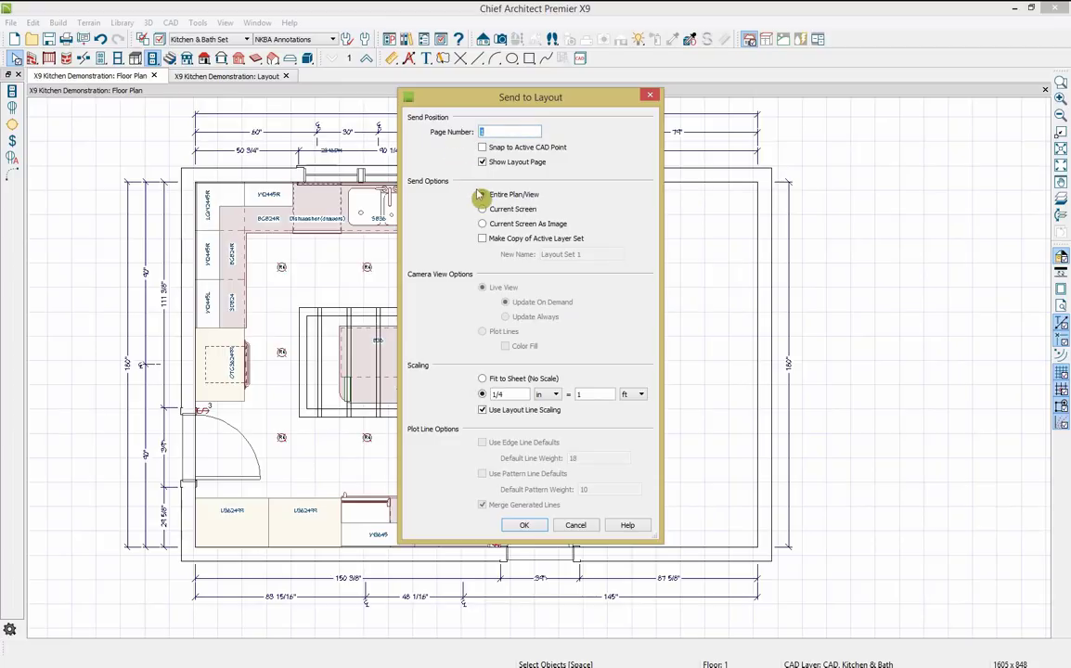
type("2")
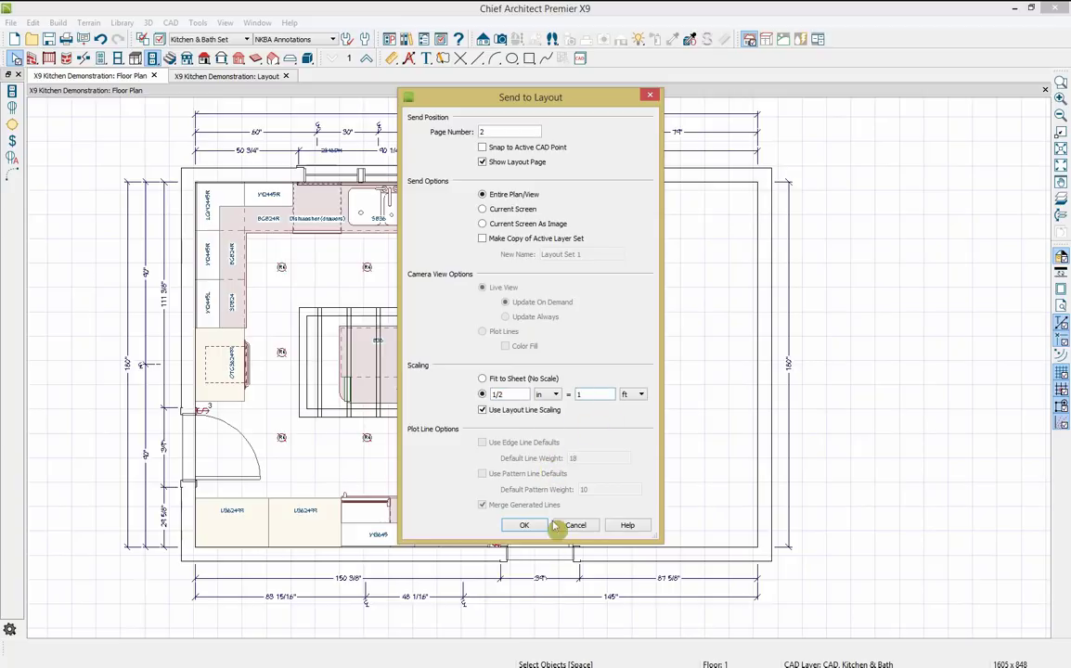
left_click(537, 529)
- Drag the floor plan box toward sheet A-2's upper left, deselect, and return to the Floor Plan
left_click(507, 345)
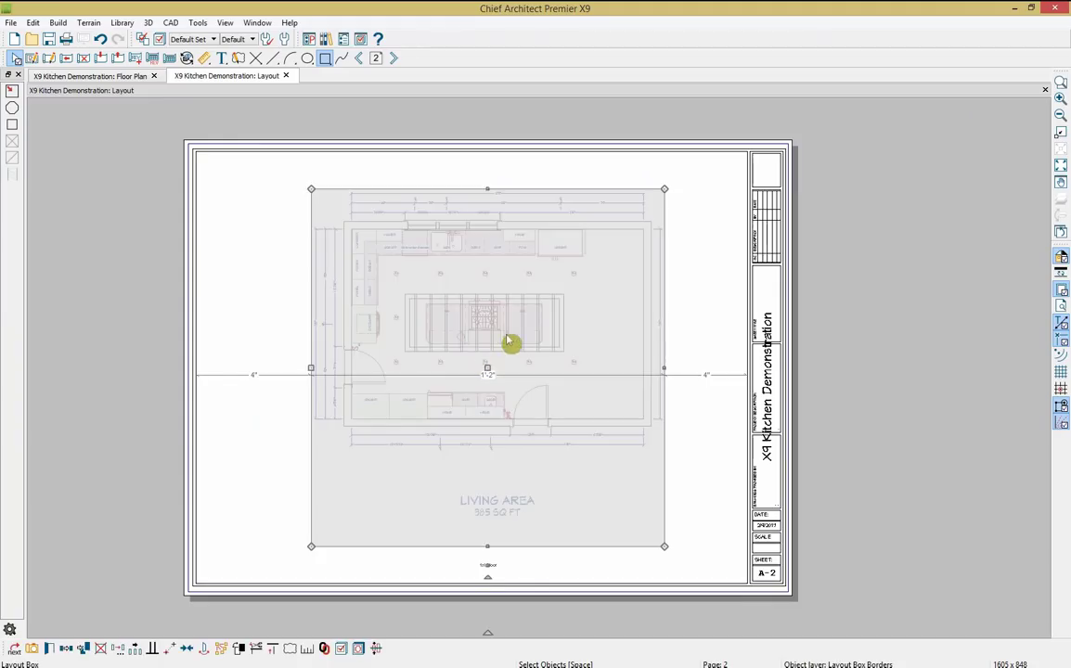
left_click_drag(487, 368, 382, 335)
left_click(345, 164)
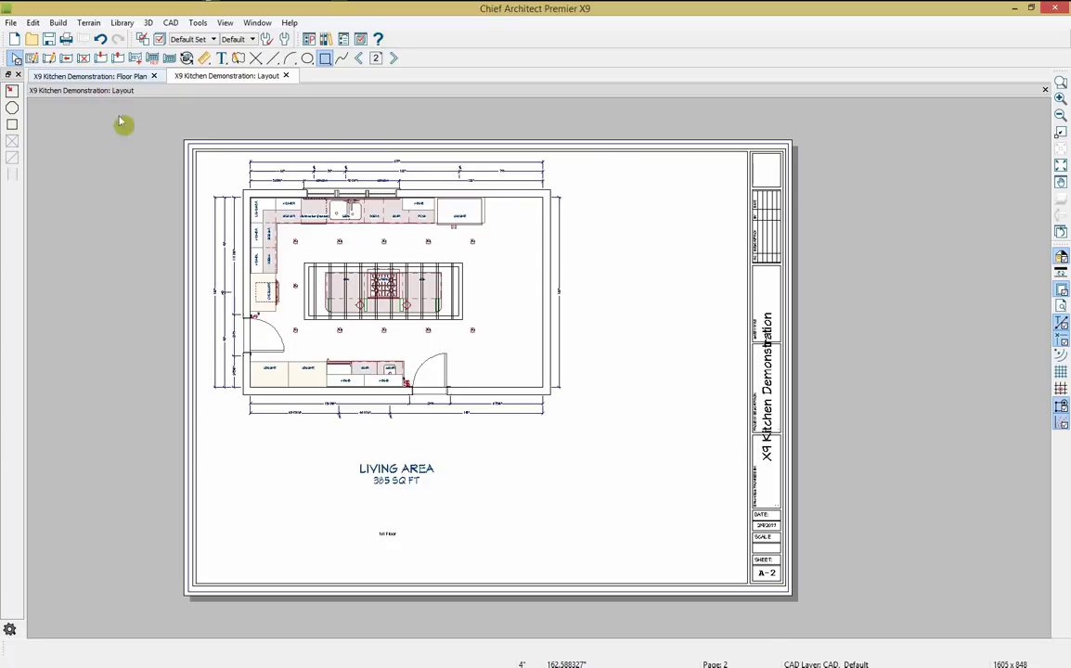
left_click(93, 76)
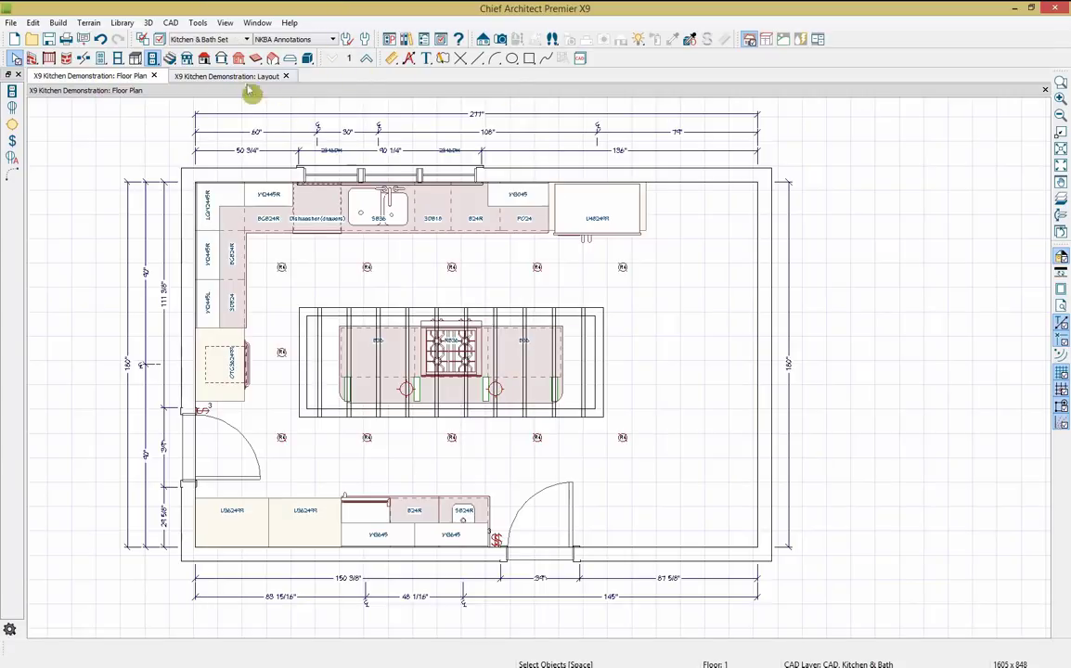
- Turn the Cameras layer display back on in Layer Display Options
left_click(144, 39)
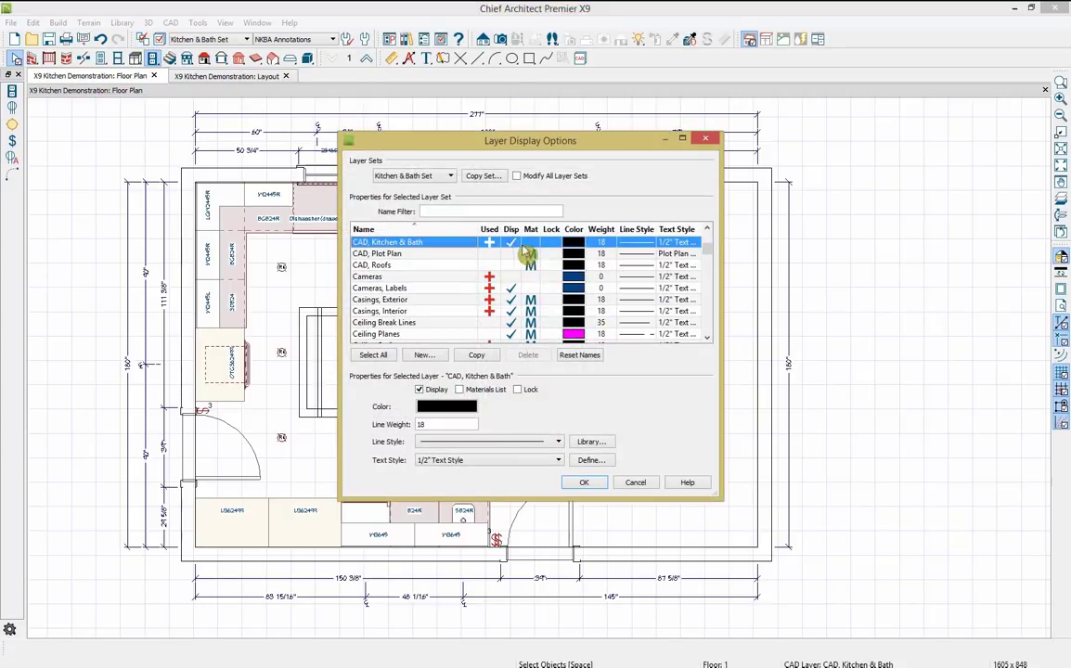
left_click(511, 276)
left_click(583, 483)
- Check Camera 1's specification unchanged and open its Full Camera view of the kitchen
left_click(784, 370)
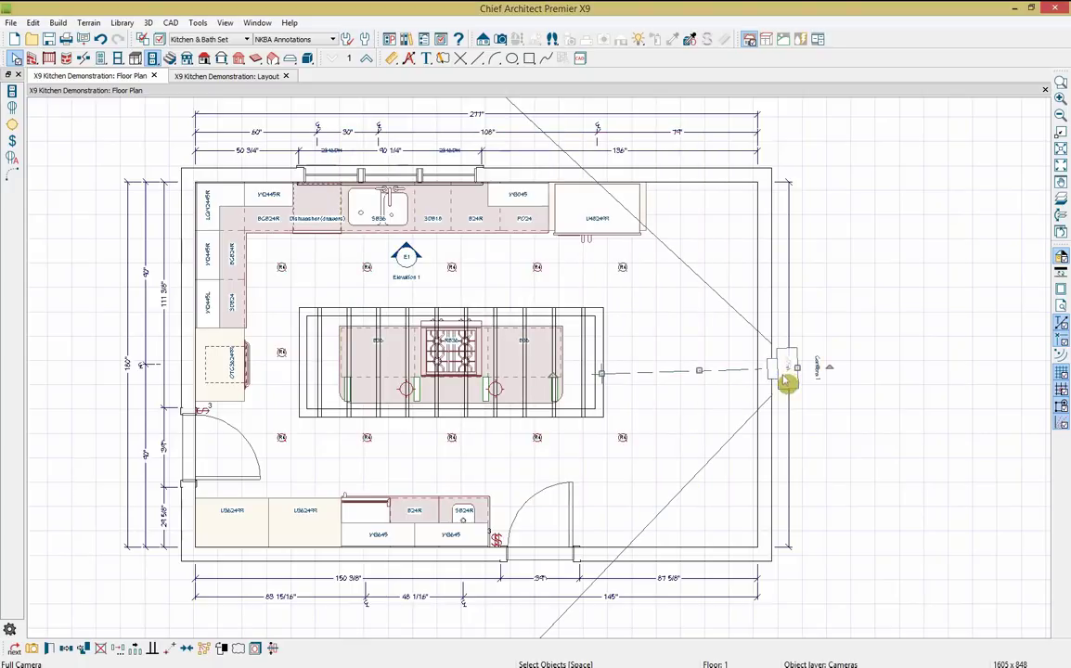
left_click(49, 648)
left_click(568, 531)
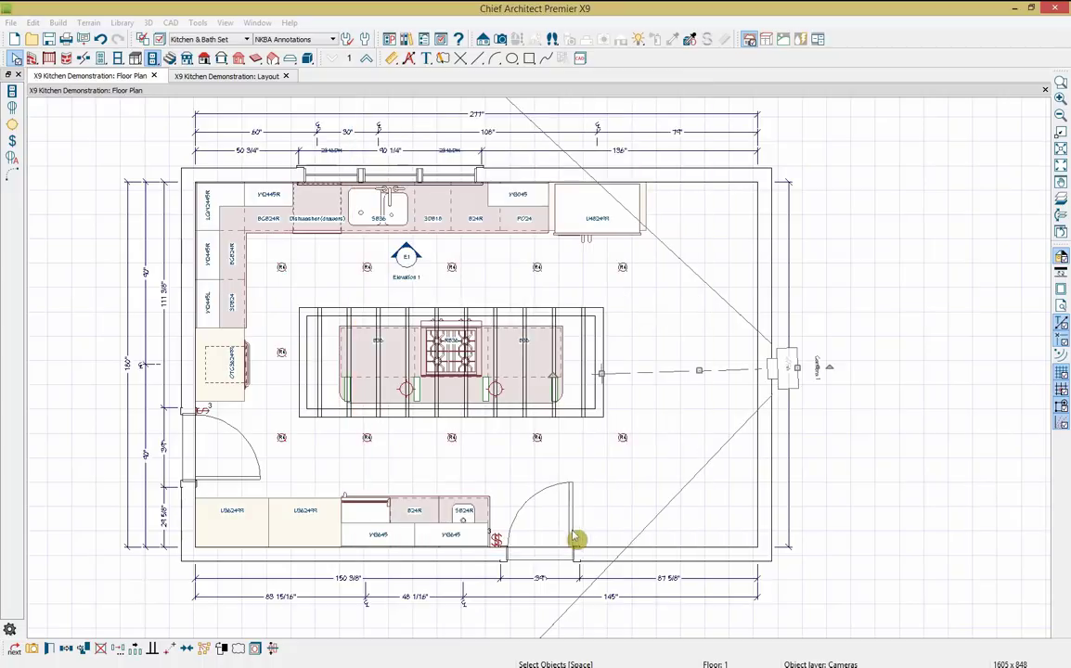
left_click(33, 648)
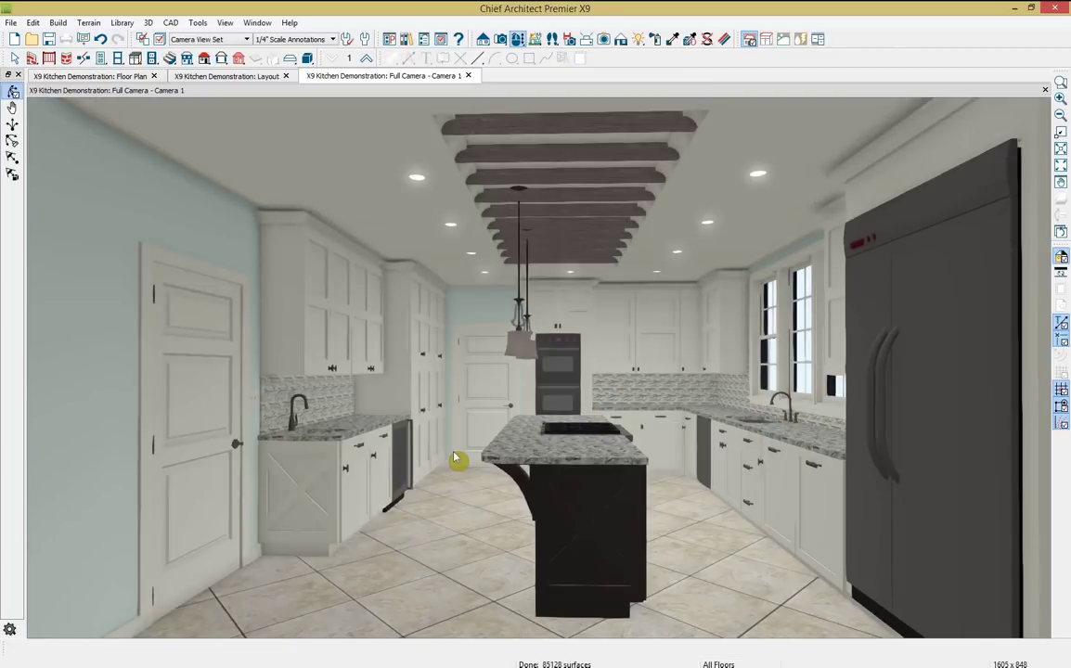
- Move Camera 1 toward the island and preview Line Drawing and Glass House rendering styles
scroll(550, 452, "up", 2)
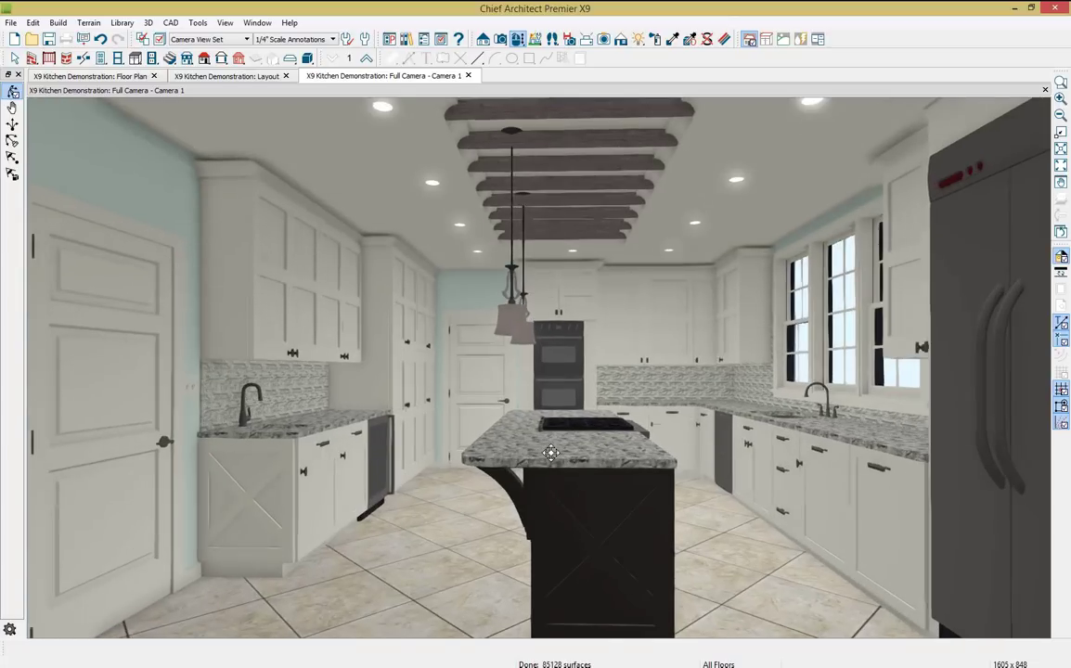
left_click_drag(609, 426, 615, 426)
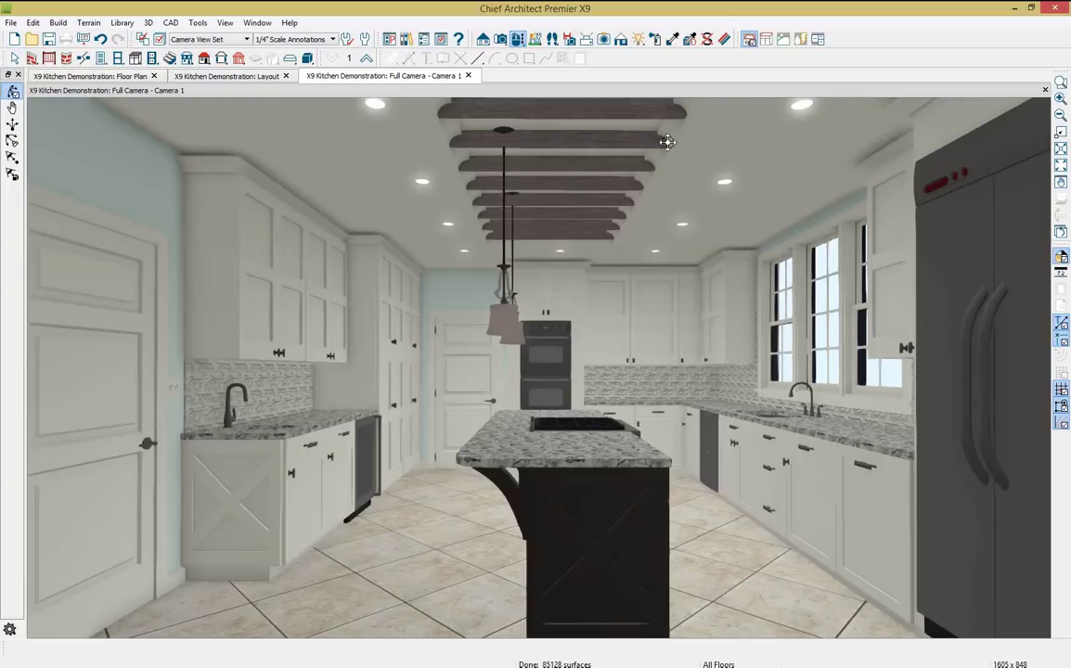
left_click(621, 40)
left_click(11, 115)
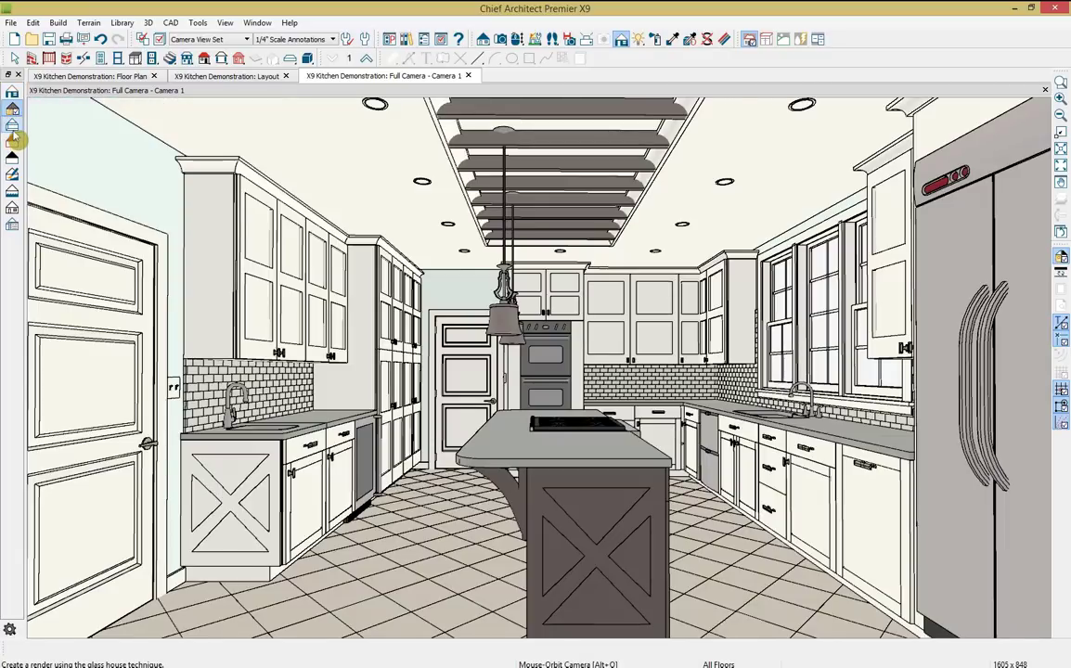
left_click(12, 128)
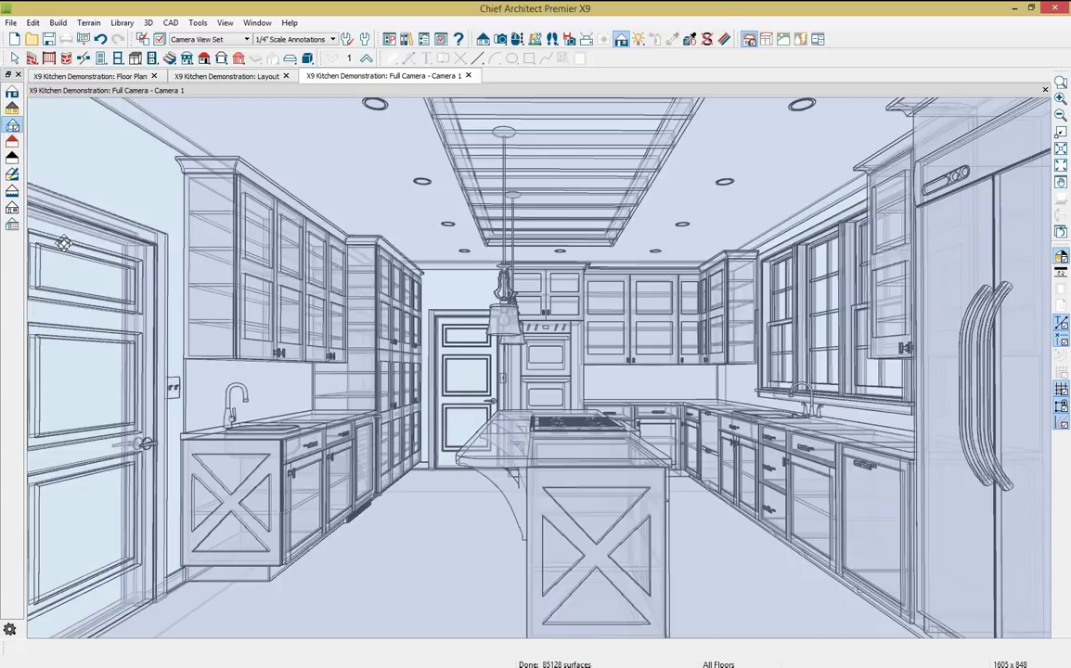
- Compare Technical Illustration, hand-painted and drawn-line styles, settle on Watercolor, and open its technique options
left_click(11, 140)
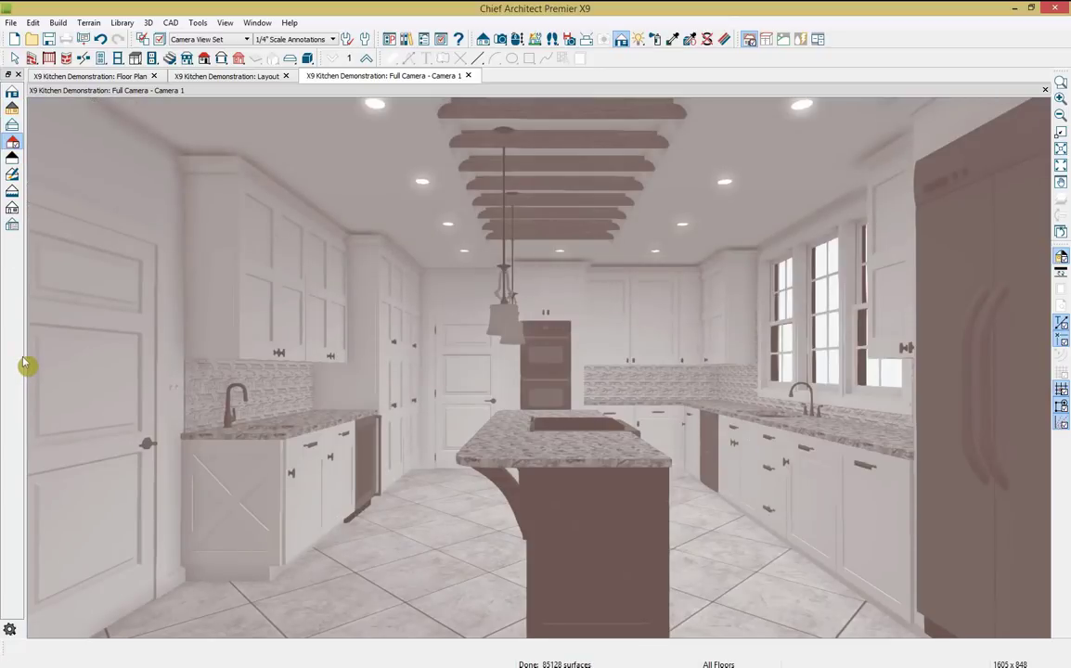
left_click(12, 158)
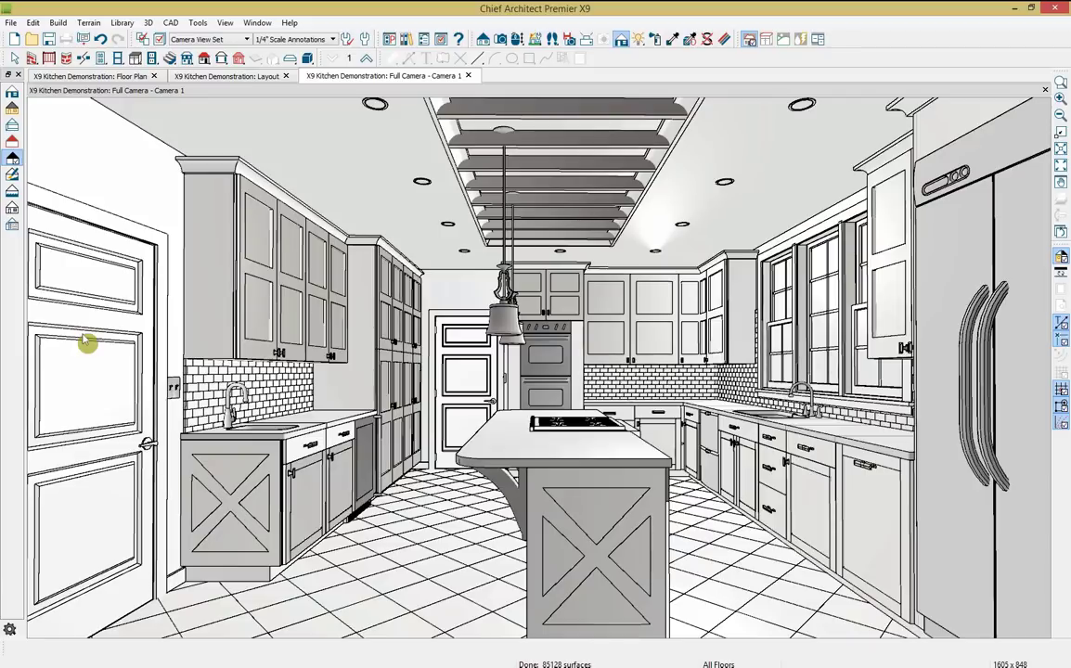
left_click(12, 174)
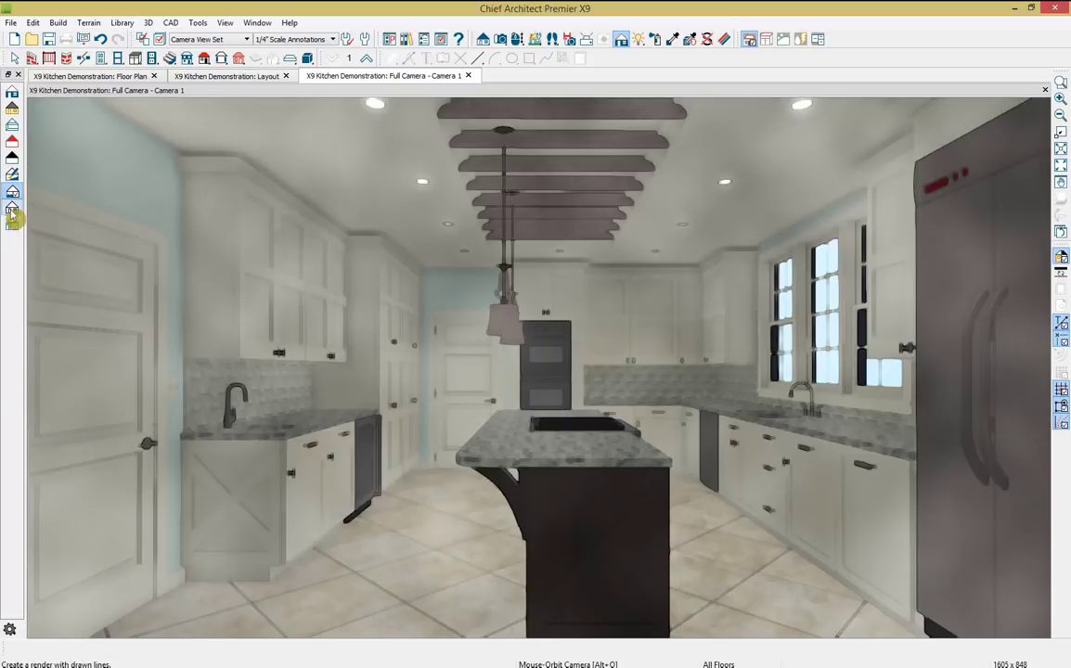
left_click(12, 211)
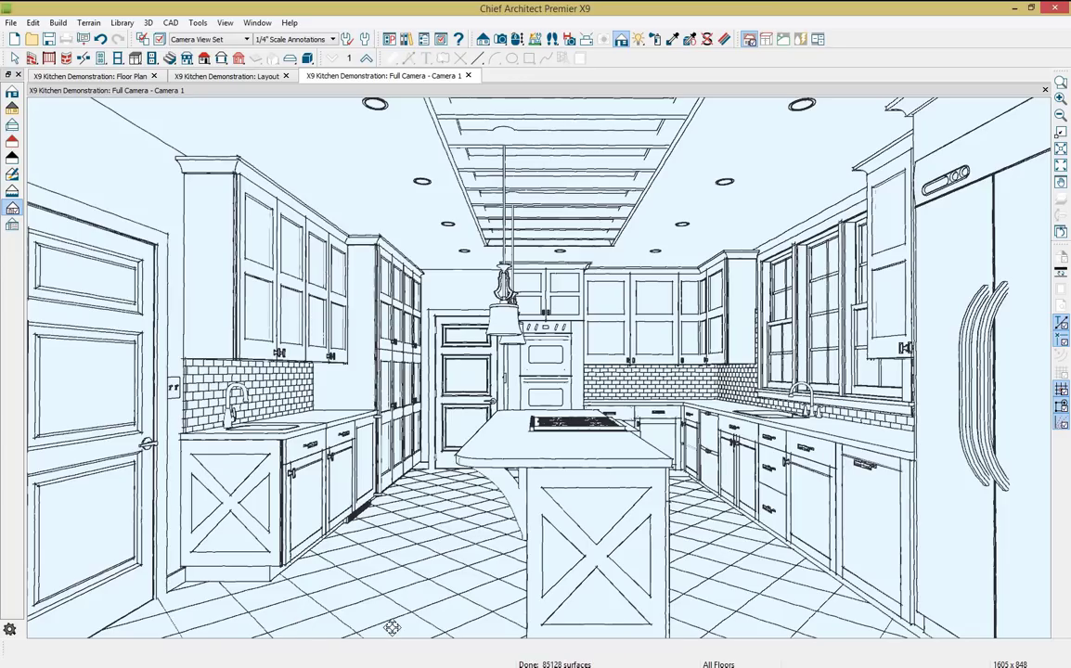
left_click(12, 191)
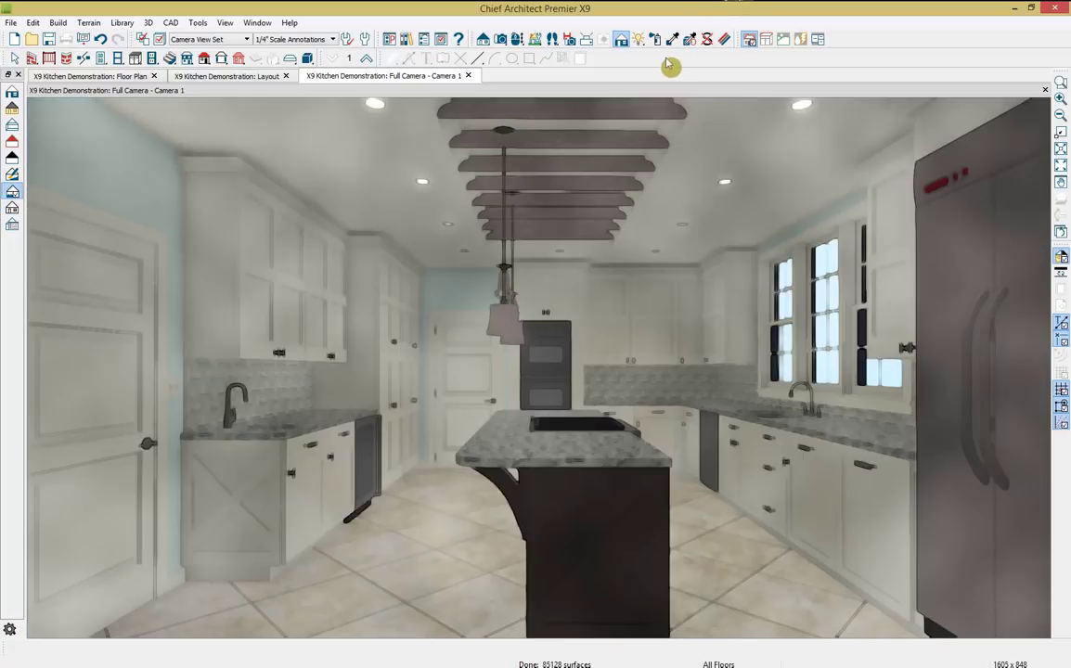
left_click(12, 227)
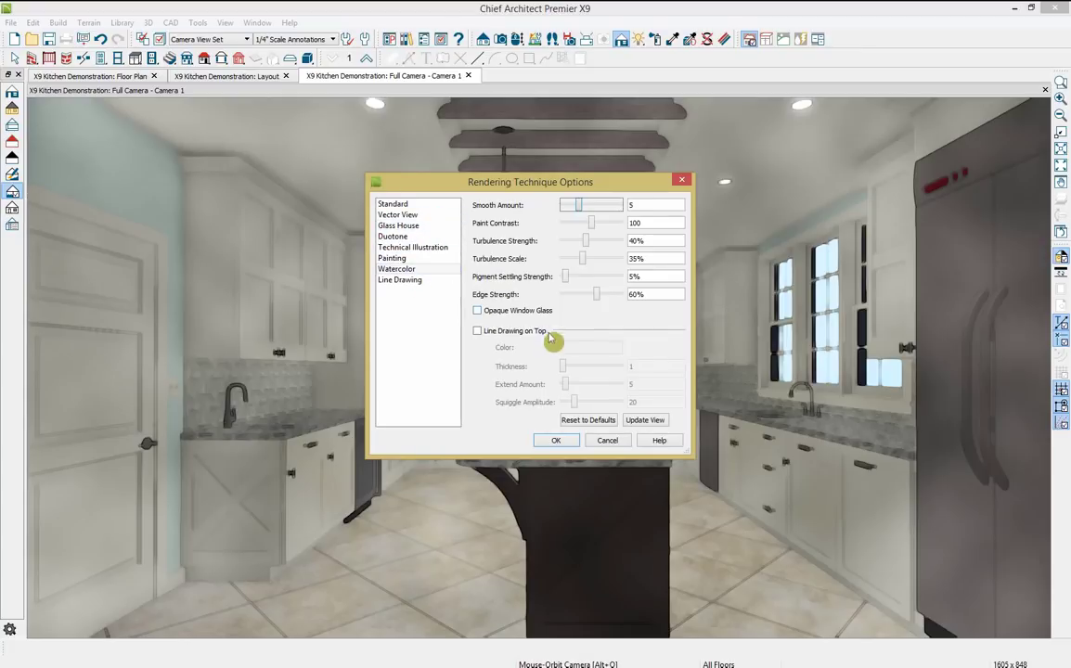
- Enable Line Drawing on Top for the Watercolor render, then start Send to Layout
left_click(478, 331)
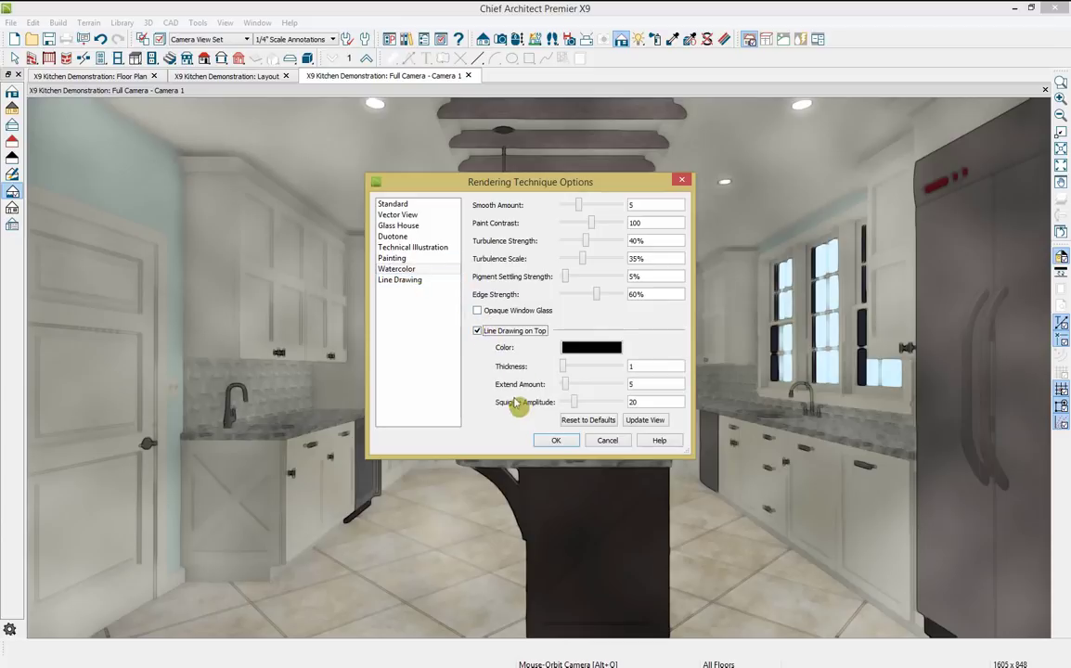
left_click(556, 439)
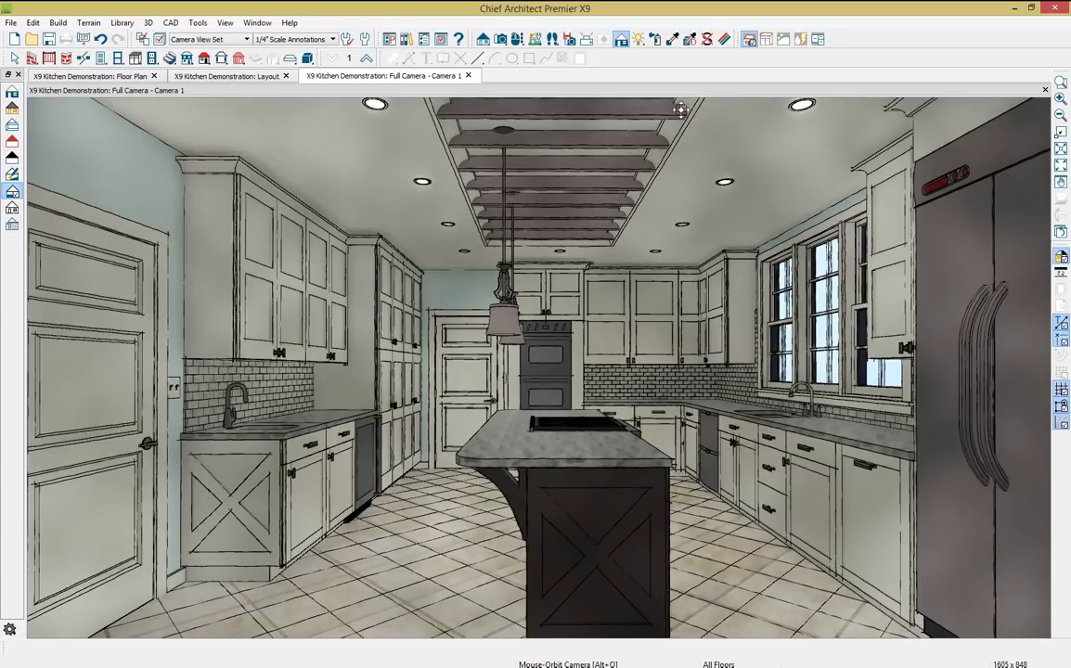
left_click(82, 39)
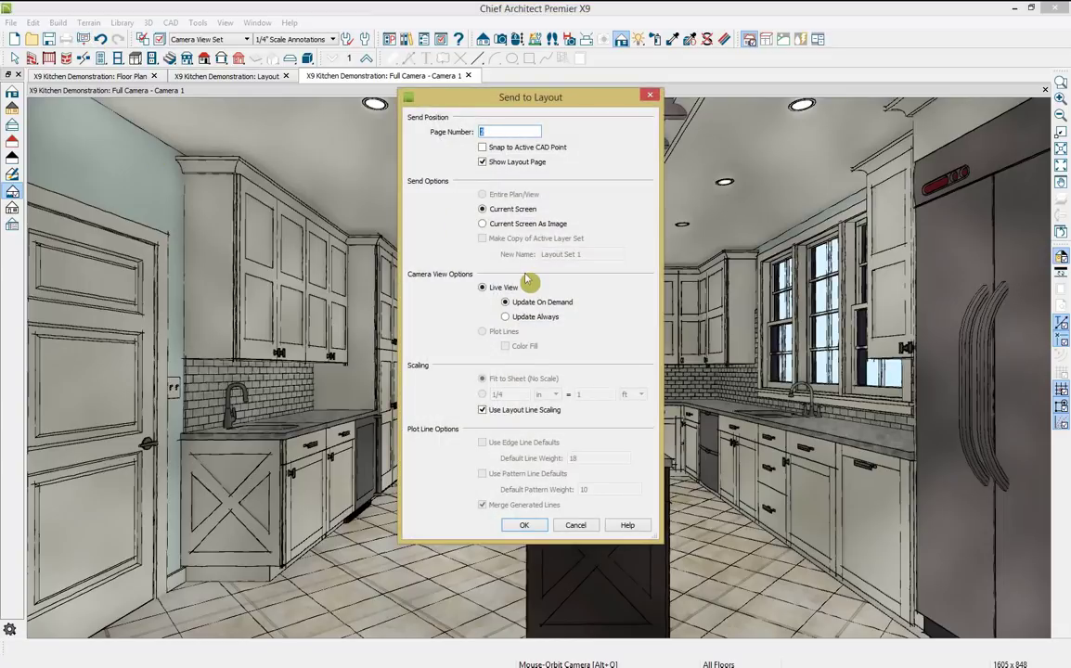
- Place the camera view on layout page 1 and resize it to fill the sheet's top
left_click(521, 527)
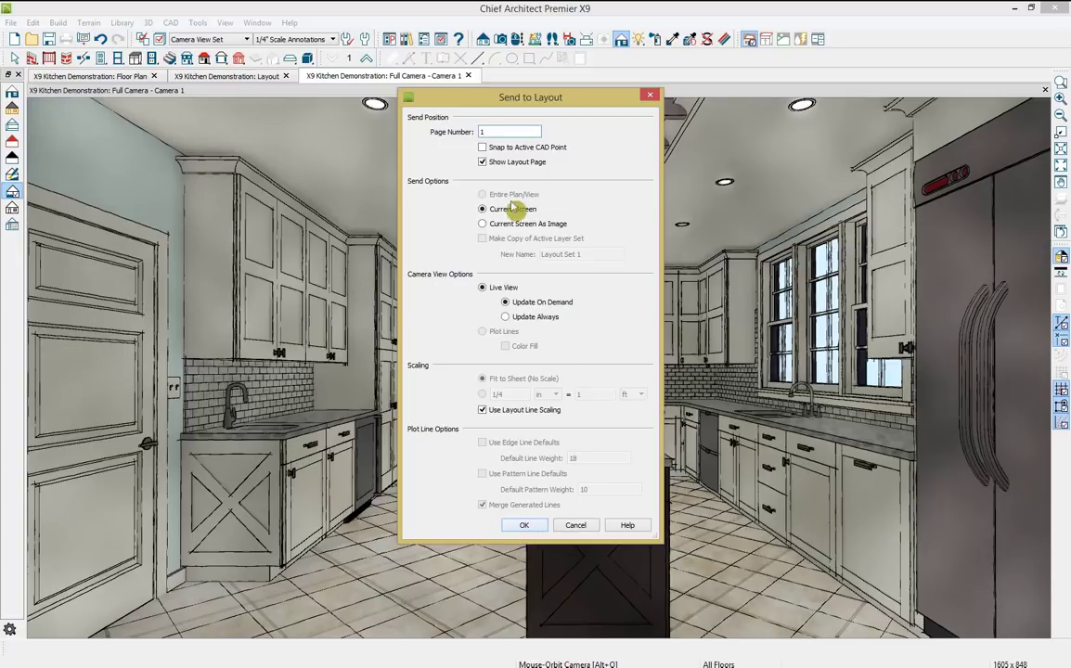
left_click(537, 526)
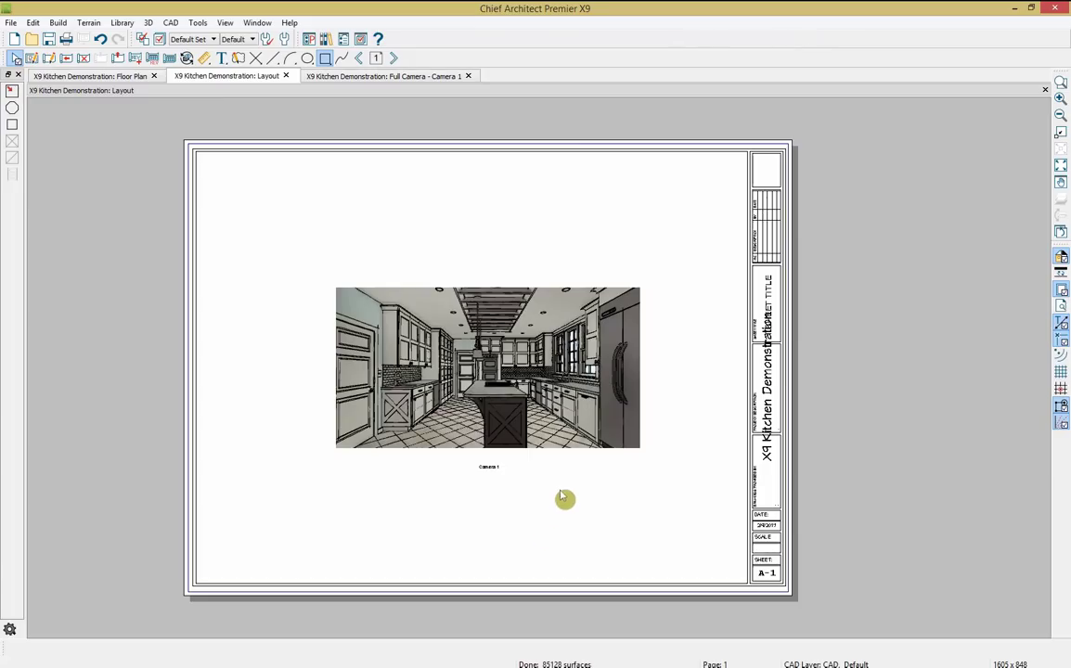
left_click(514, 382)
left_click_drag(337, 288, 213, 174)
left_click_drag(640, 449, 725, 537)
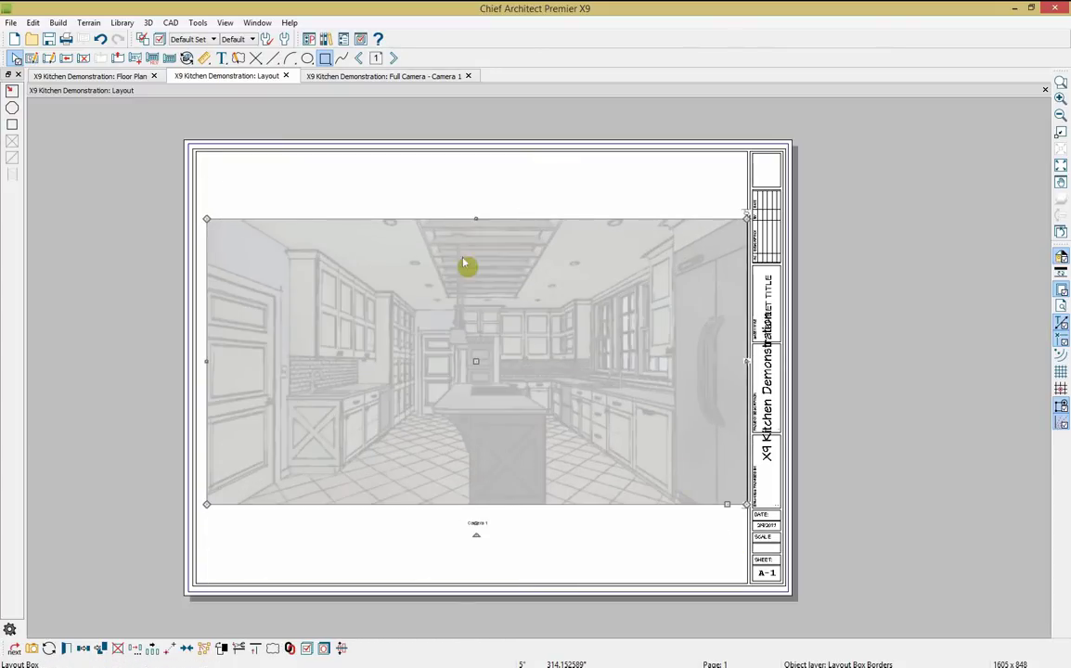
left_click_drag(474, 337, 477, 290)
left_click_drag(202, 448, 197, 441)
left_click(479, 562)
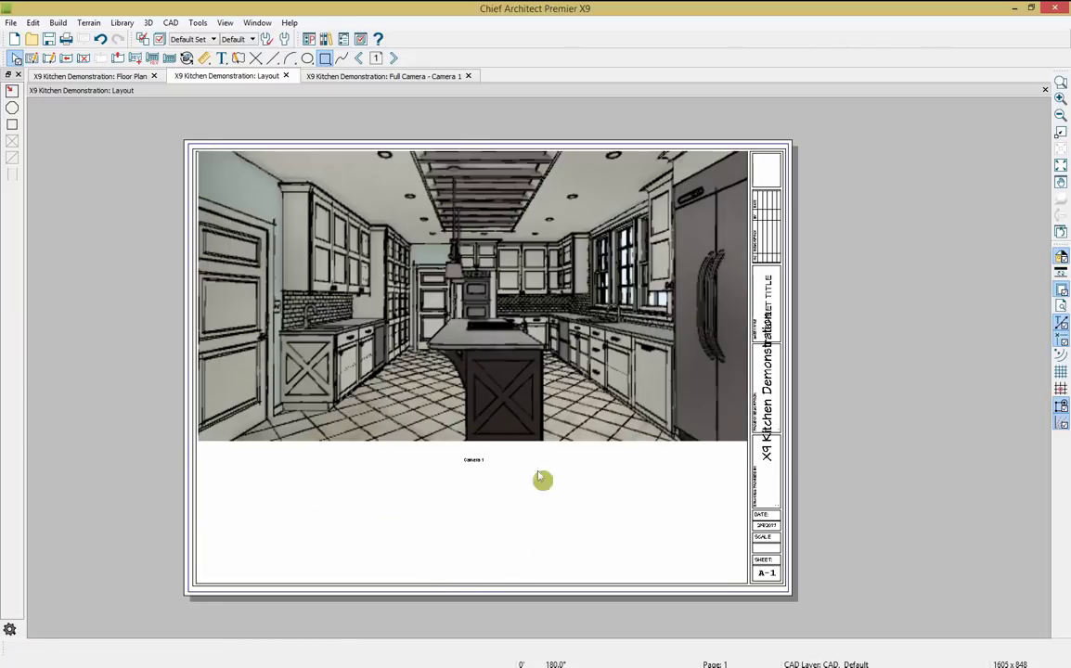
- Reselect and deselect the placed picture, then switch back to the floor plan
left_click(549, 518)
left_click(174, 649)
key("Escape")
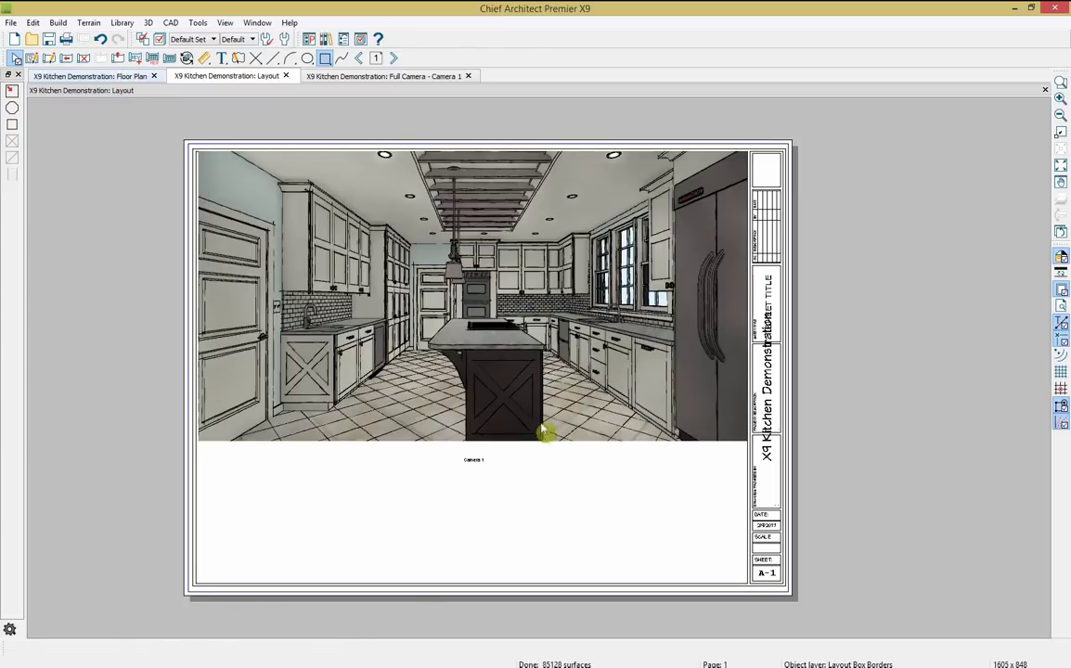
key("ctrl+shift+Tab")
scroll(378, 310, "up", 1)
- Draw Wall Elevation 1 of the sink wall and send it toward layout page 3 at 1/4 in = 1 ft
left_click_drag(377, 310, 425, 441)
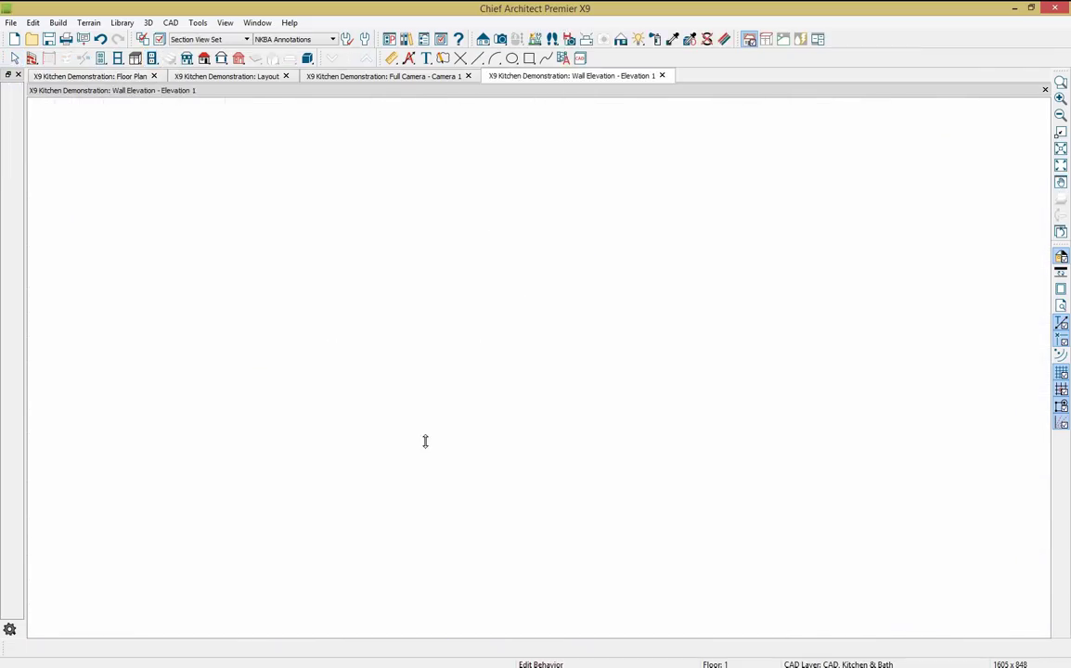
middle_click_drag(426, 441, 447, 395)
scroll(427, 399, "up", 1)
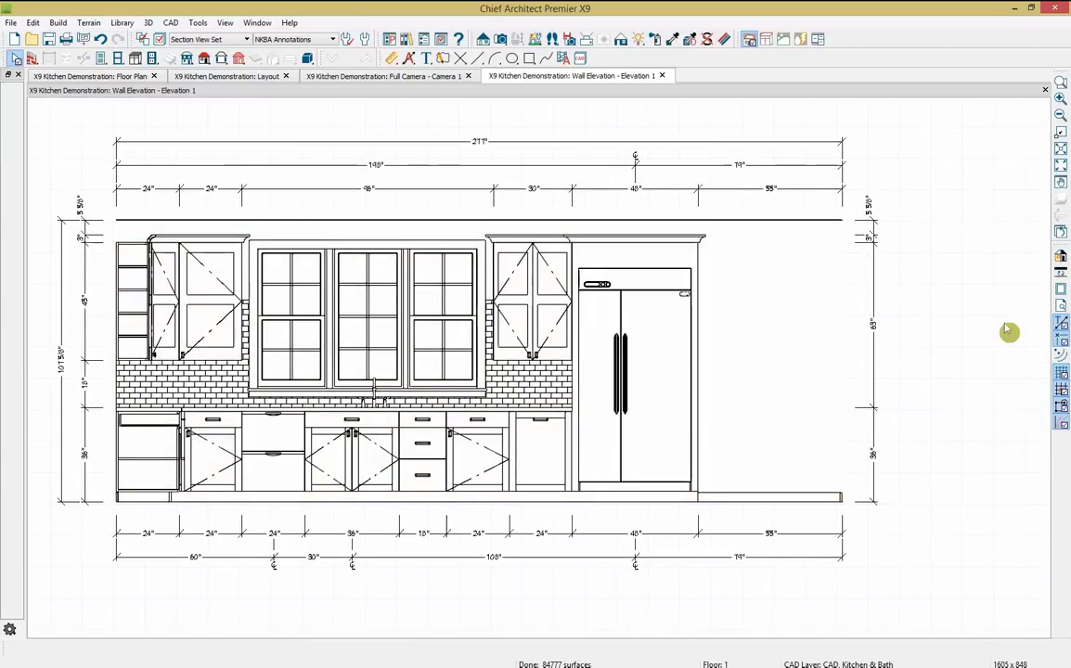
left_click(83, 40)
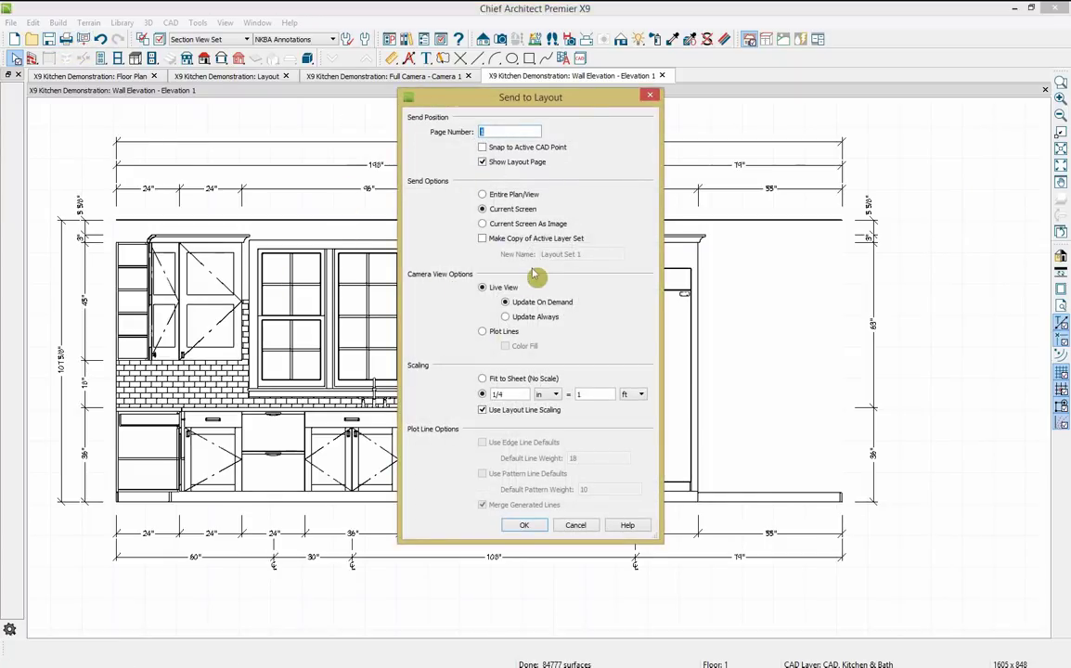
- Send the wall elevation to layout page 3 and rescale it to 1/2 in = 1 ft
left_click(523, 525)
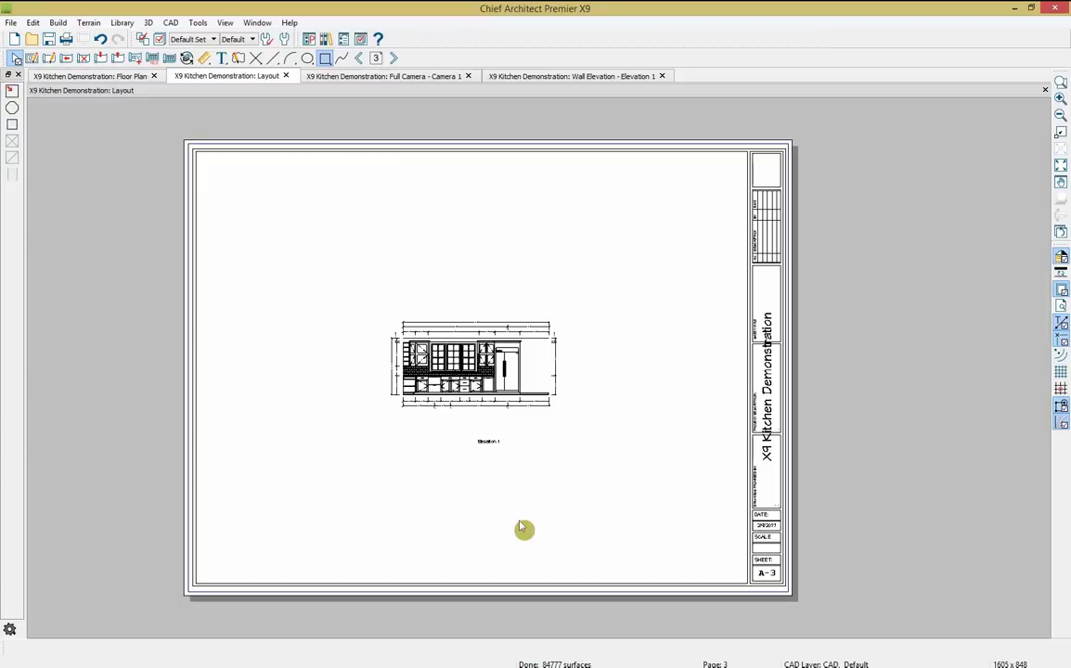
left_click(478, 406)
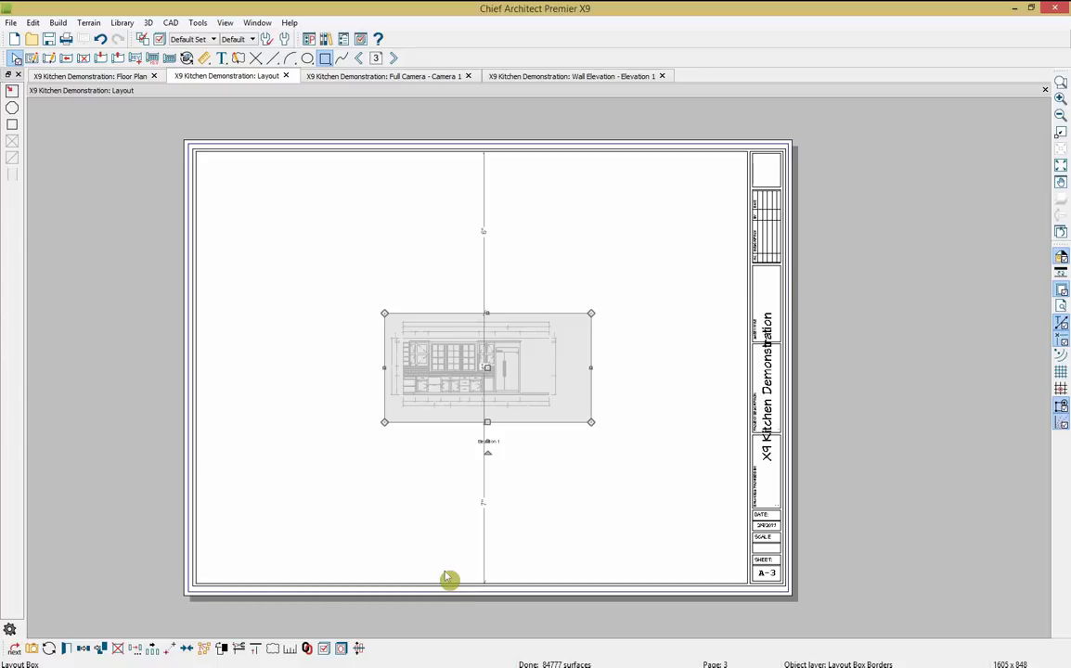
left_click(291, 649)
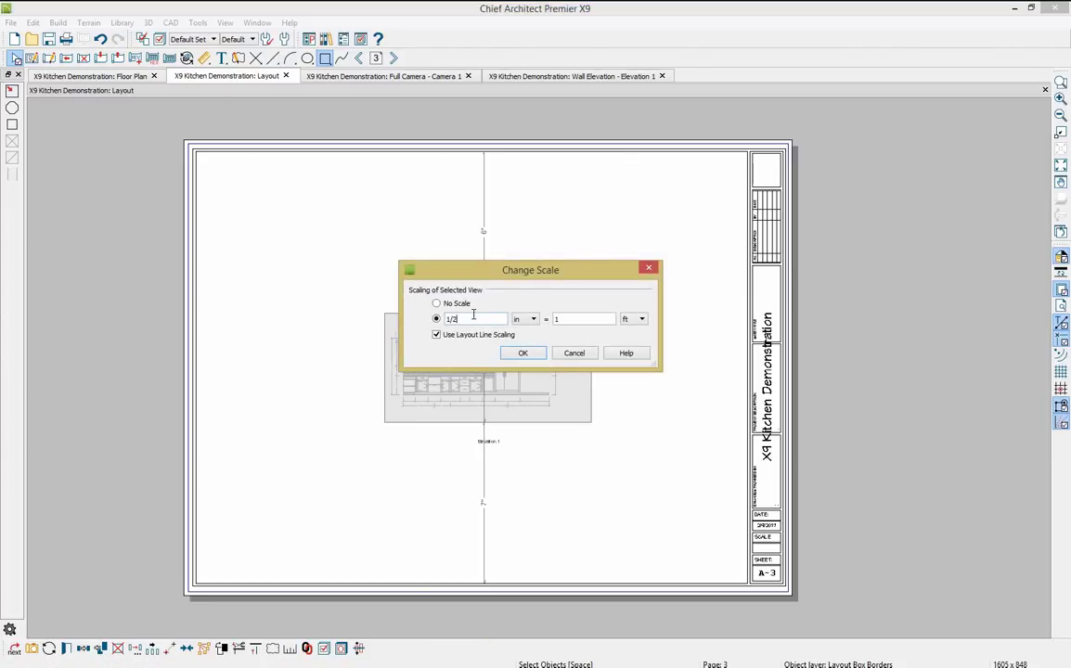
left_click(523, 356)
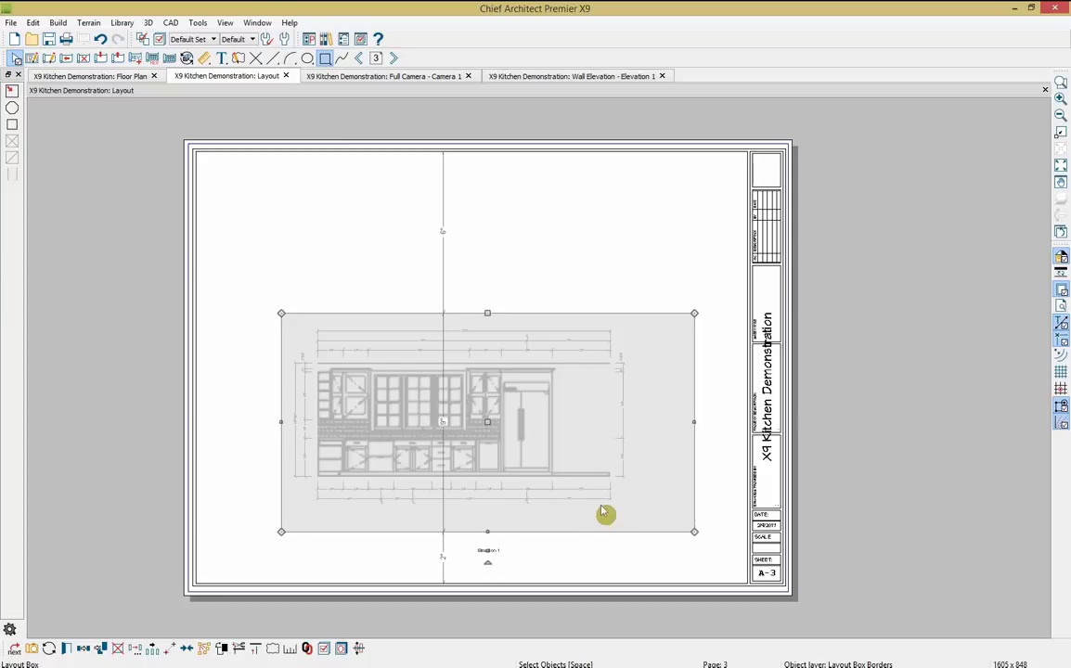
left_click(306, 647)
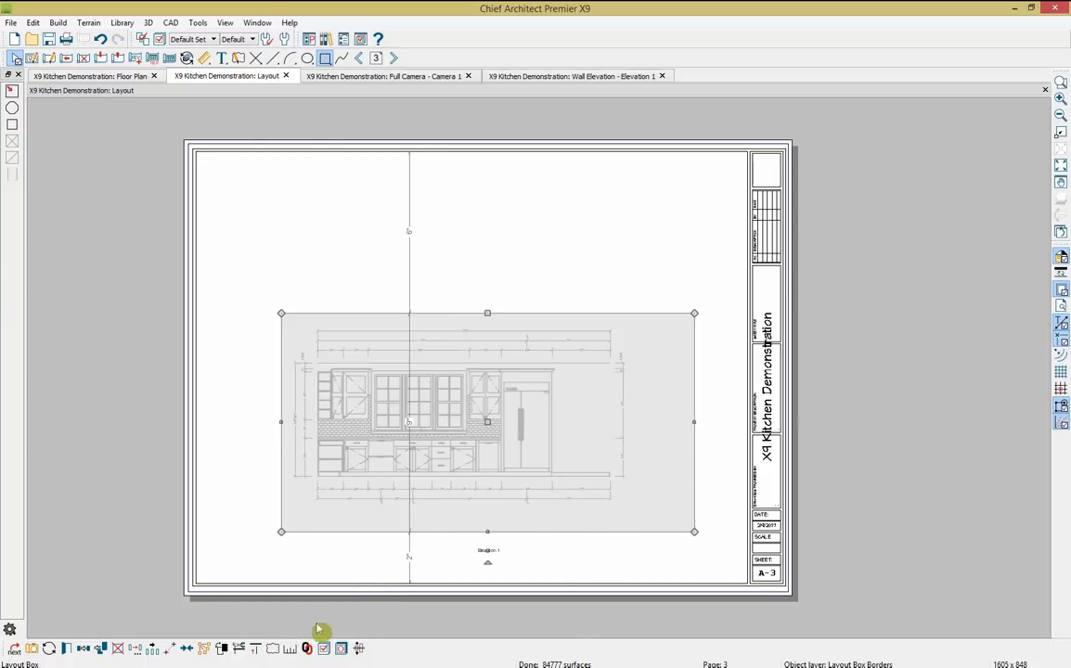
- Move the elevation to the sheet's upper left and return to the floor plan
left_click_drag(487, 422, 428, 285)
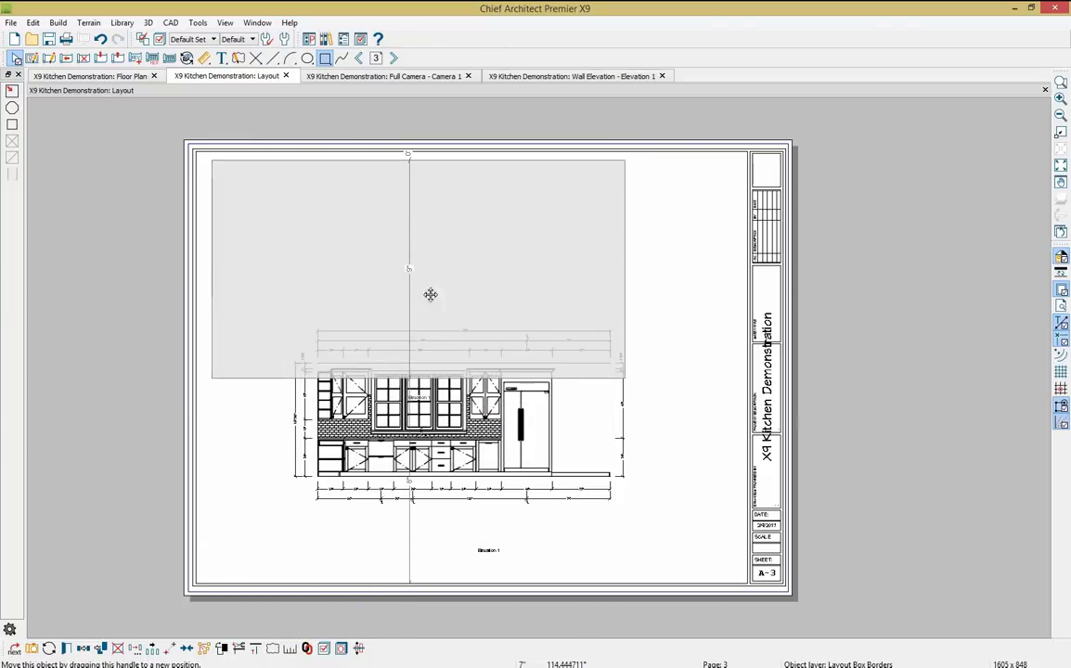
left_click(538, 427)
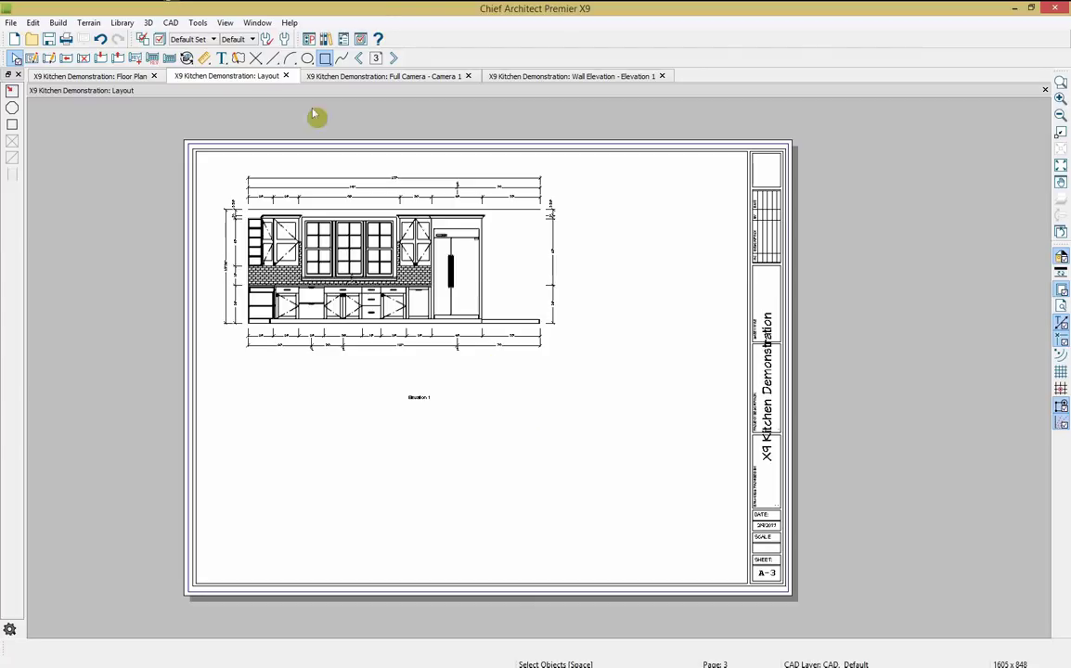
left_click(105, 77)
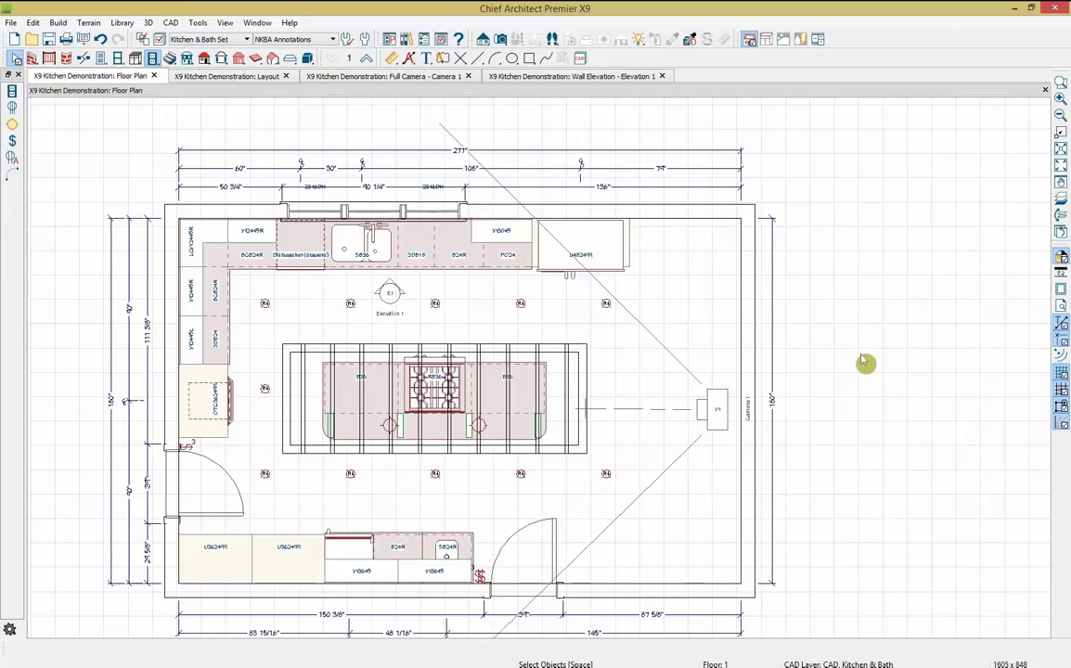
- Place a Cabinet Schedule listing C01–C17 in empty space beside the plan, then select it
middle_click_drag(904, 347, 389, 357)
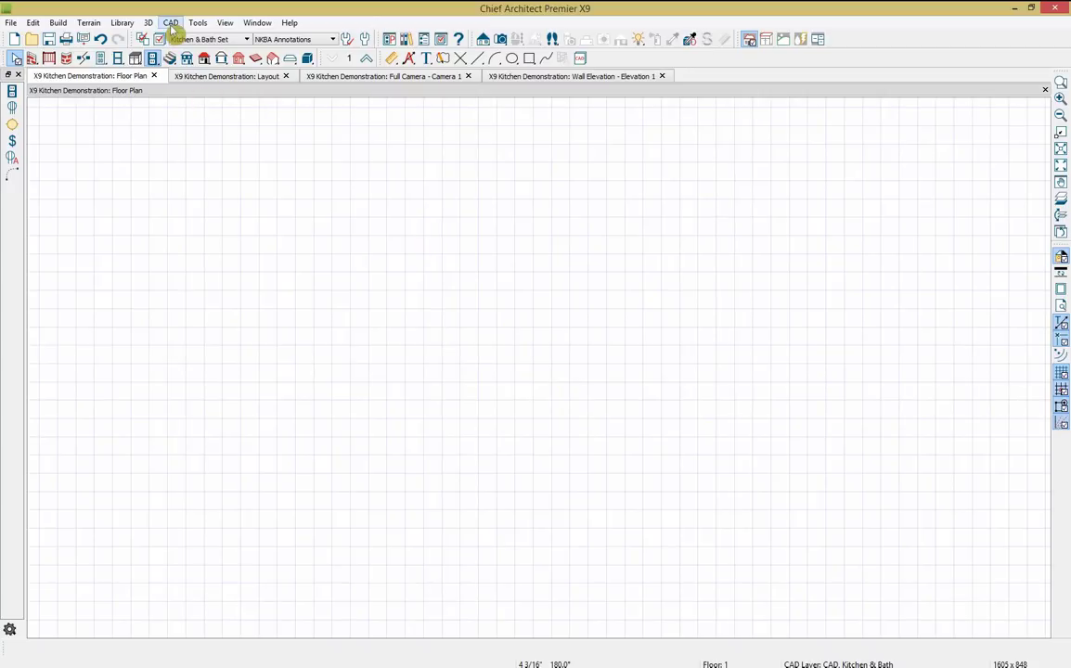
left_click(197, 23)
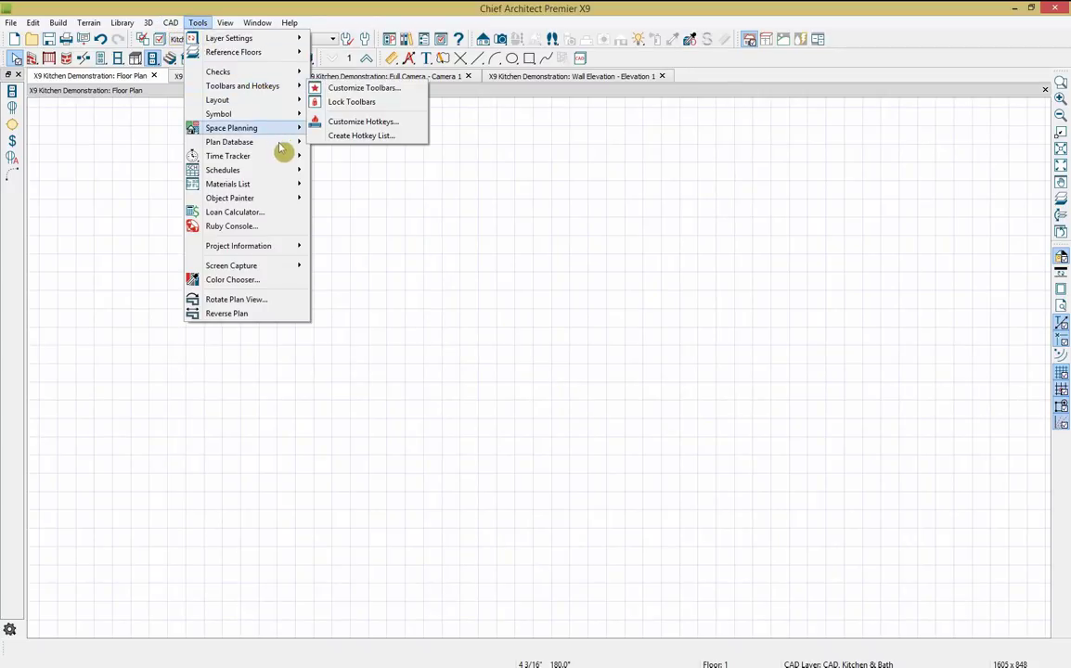
mouse_move(278, 175)
left_click(335, 172)
left_click(362, 266)
scroll(433, 316, "up", 5)
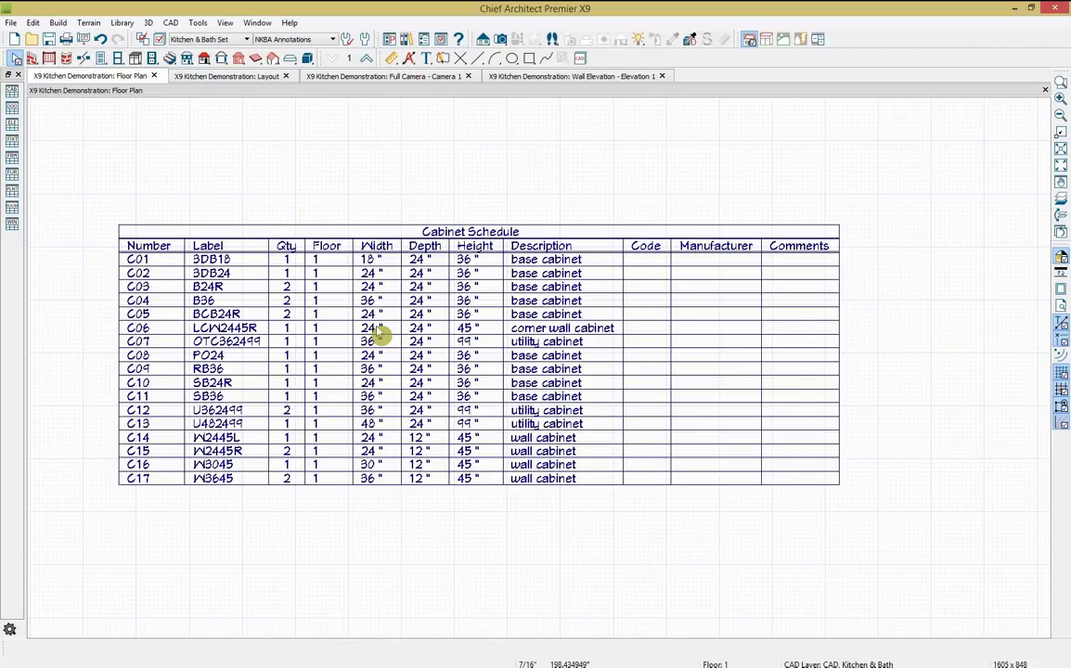
left_click(381, 335)
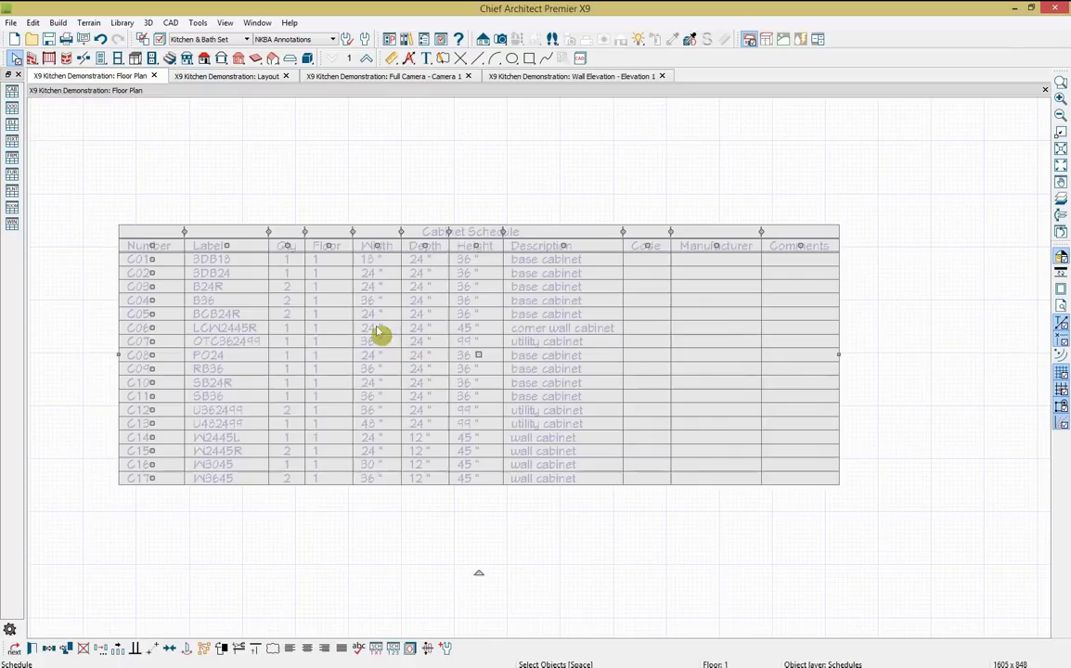
- Add a 3D Elevation column to the cabinet schedule's specification
left_click(32, 647)
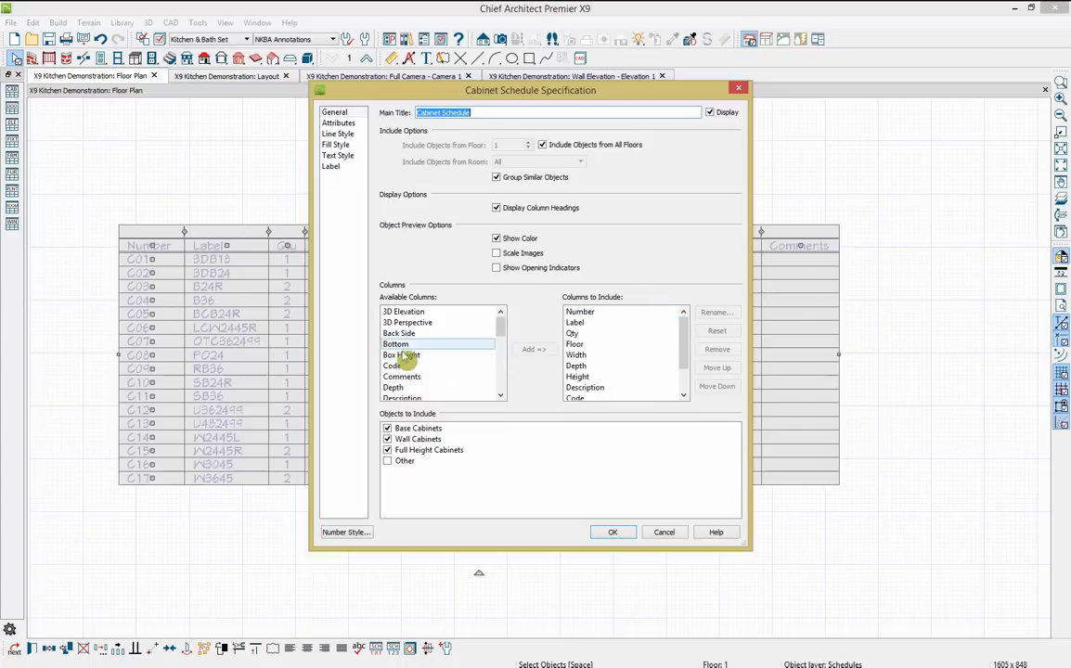
left_click(405, 313)
left_click(534, 349)
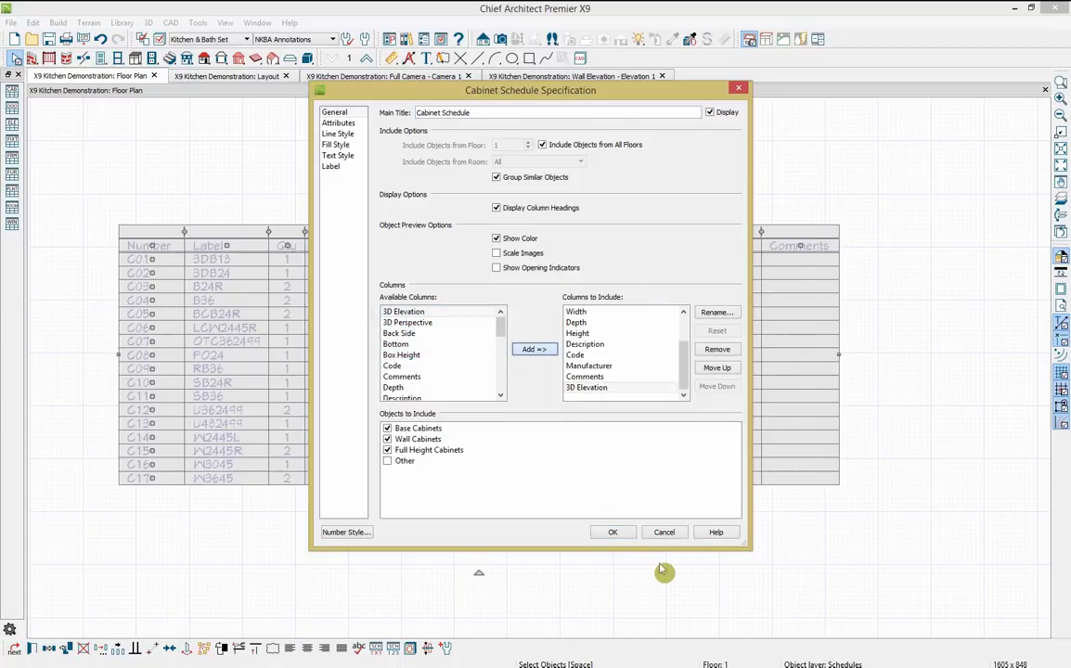
left_click(408, 451)
left_click(444, 461)
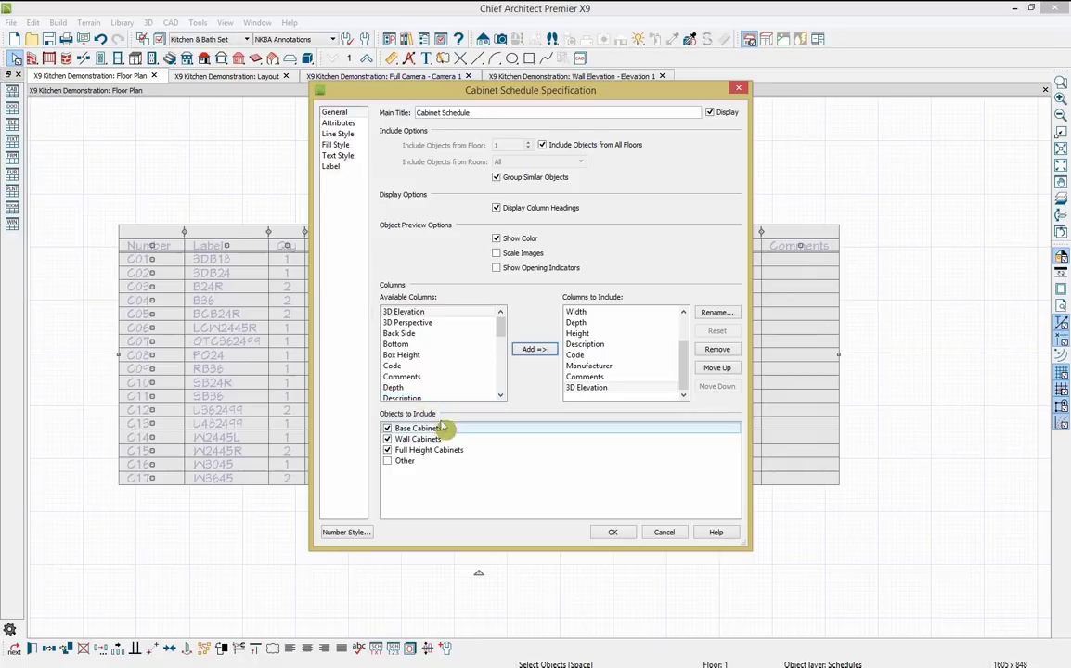
left_click(613, 532)
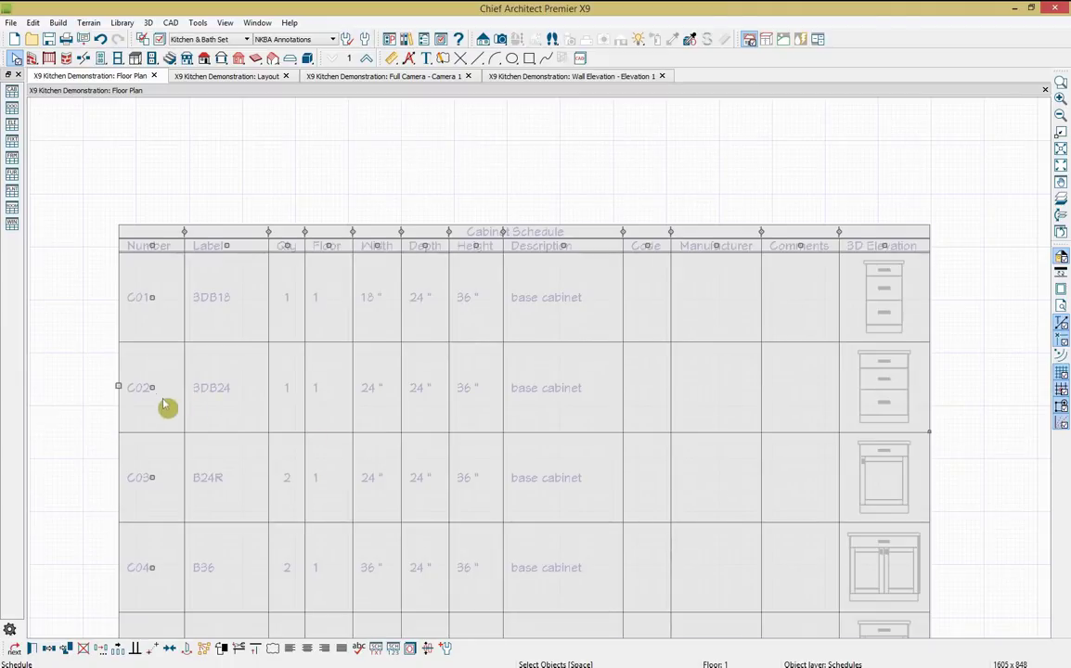
- Reorder the schedule rows so SB24R comes first, followed by 3DB24
left_click(152, 386)
left_click_drag(152, 387, 155, 311)
left_click_drag(201, 389, 511, 548)
middle_click_drag(511, 548, 585, 468)
left_click(192, 417)
left_click_drag(191, 429, 212, 181)
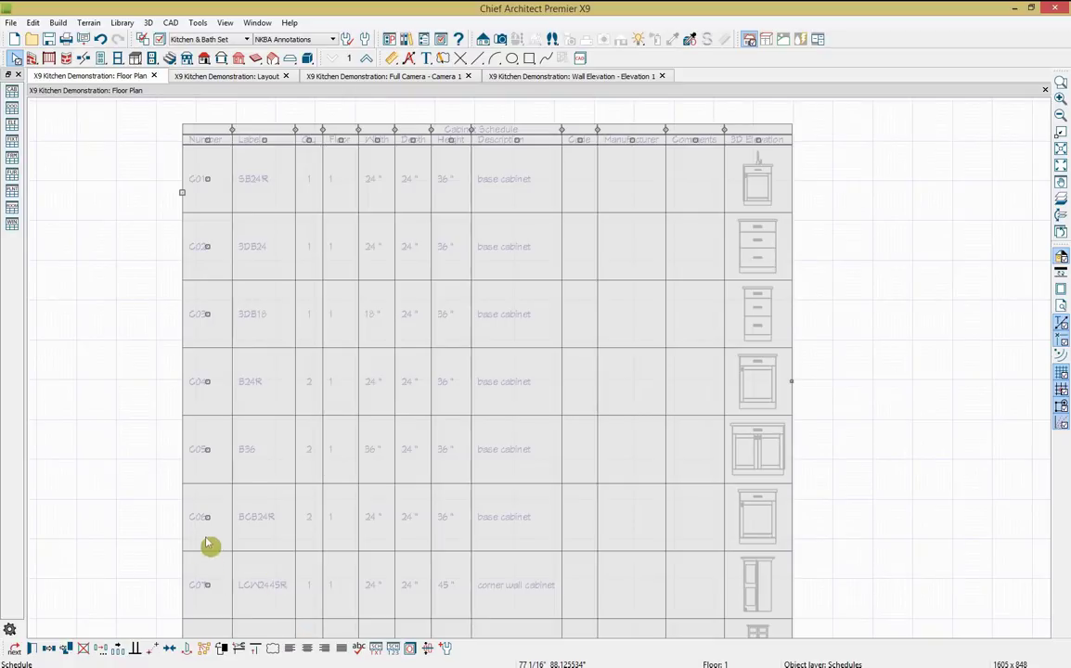
scroll(211, 447, "down", 2)
middle_click_drag(211, 448, 504, 411)
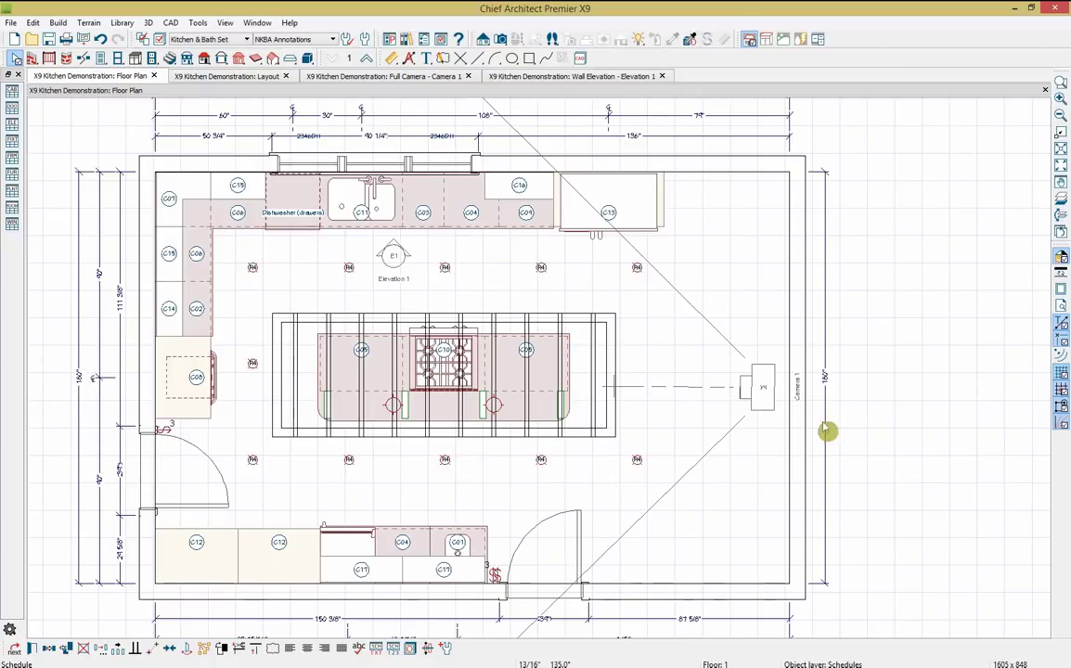
middle_click_drag(828, 408, 617, 382)
- Review the cabinet schedule's label settings, including the C label prefix
left_click(617, 383)
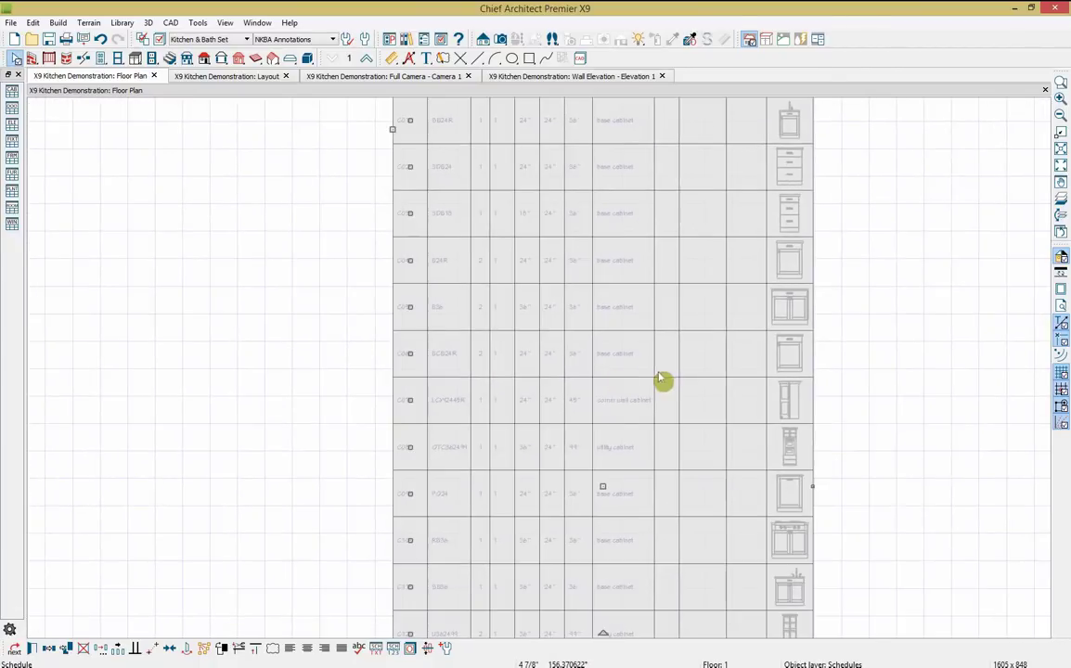
left_click(32, 647)
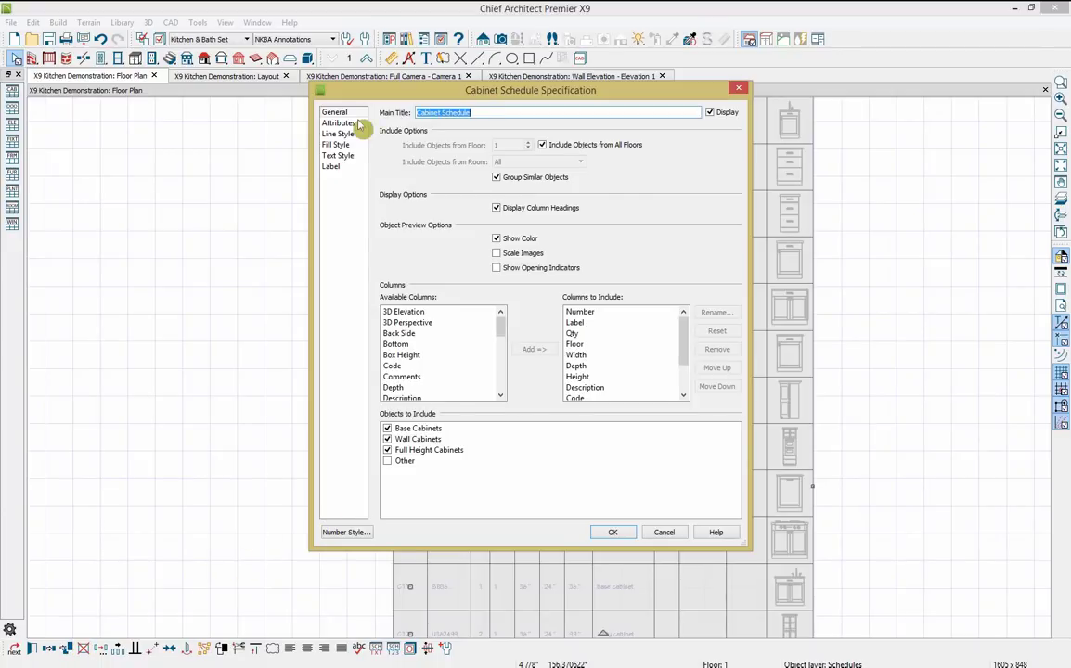
left_click(332, 166)
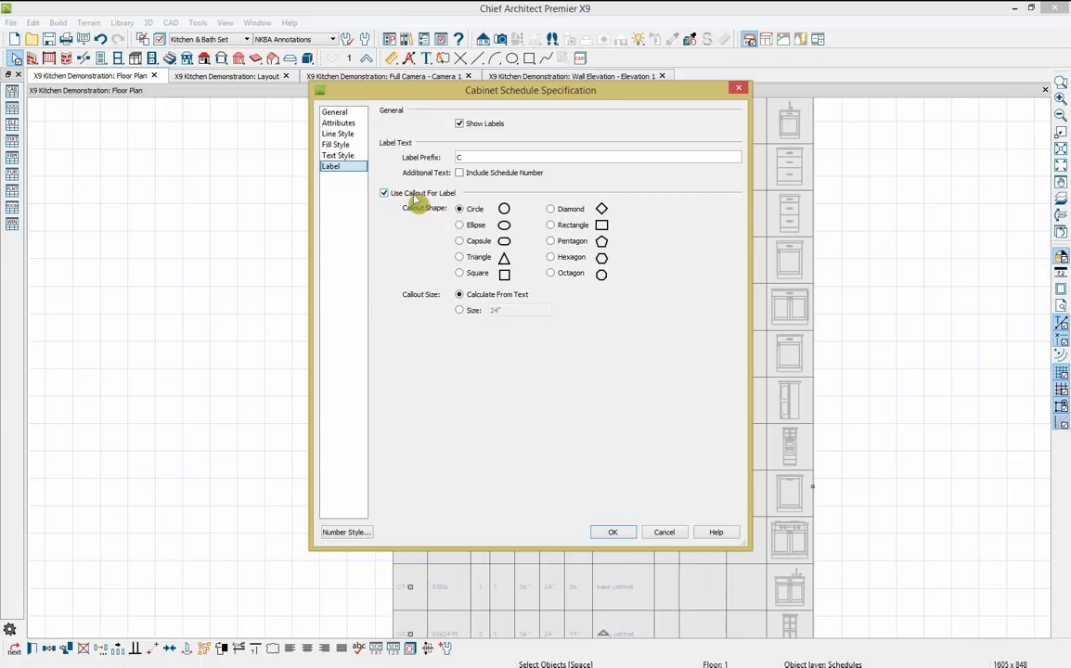
left_click(483, 159)
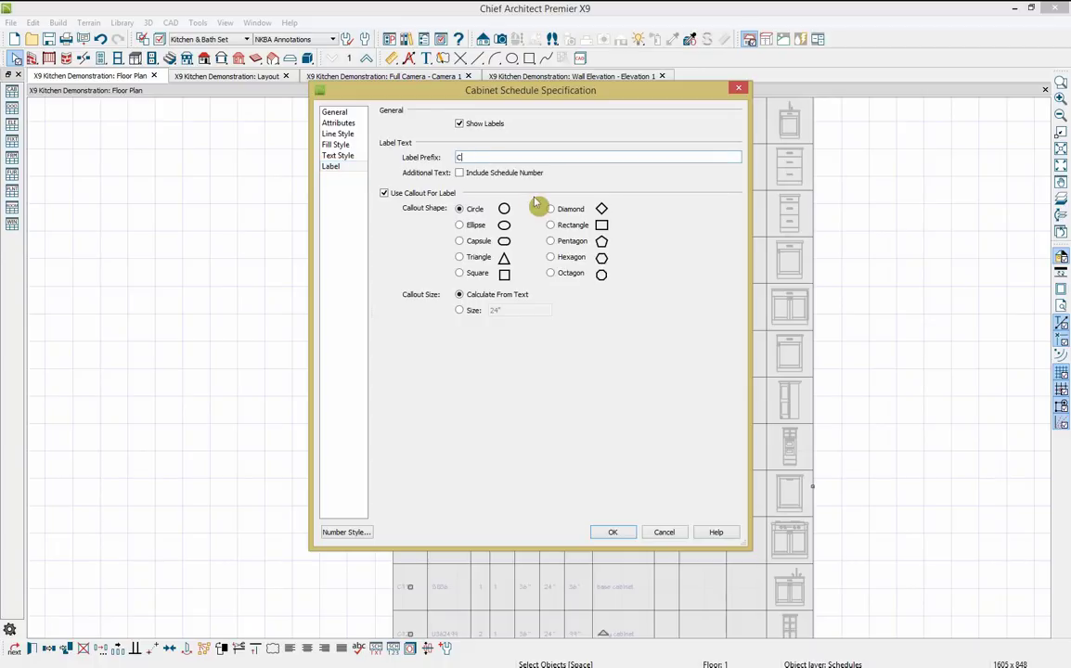
left_click(614, 534)
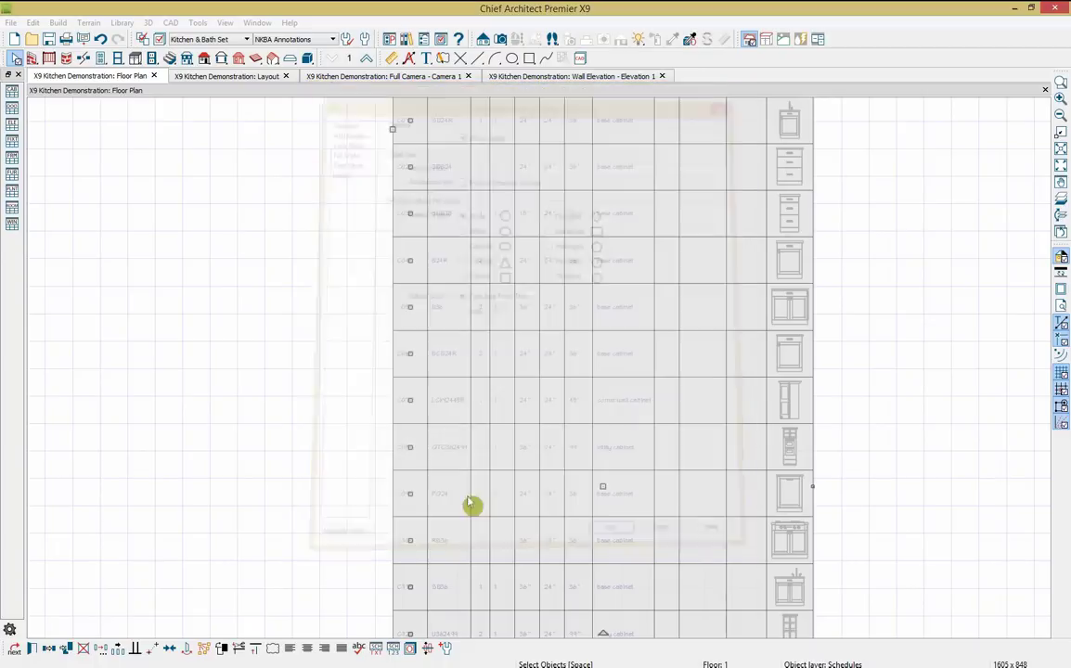
left_click(377, 431)
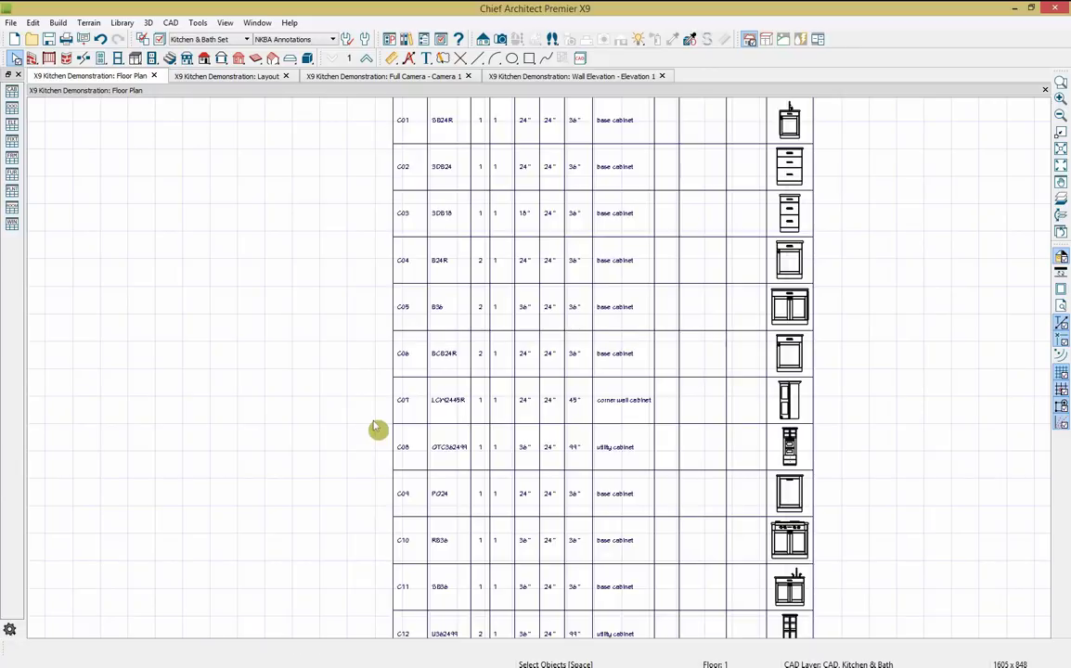
- Remove the 3D Elevation column from the schedule's Columns to Include
double_click(493, 428)
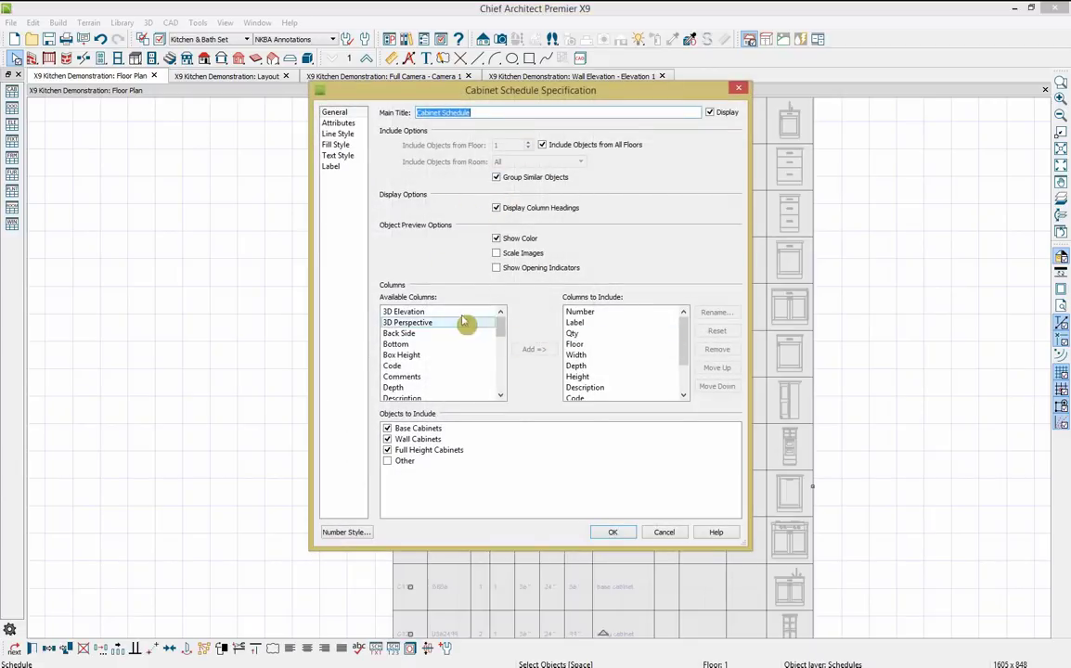
left_click_drag(684, 357, 685, 394)
left_click(600, 389)
left_click(716, 349)
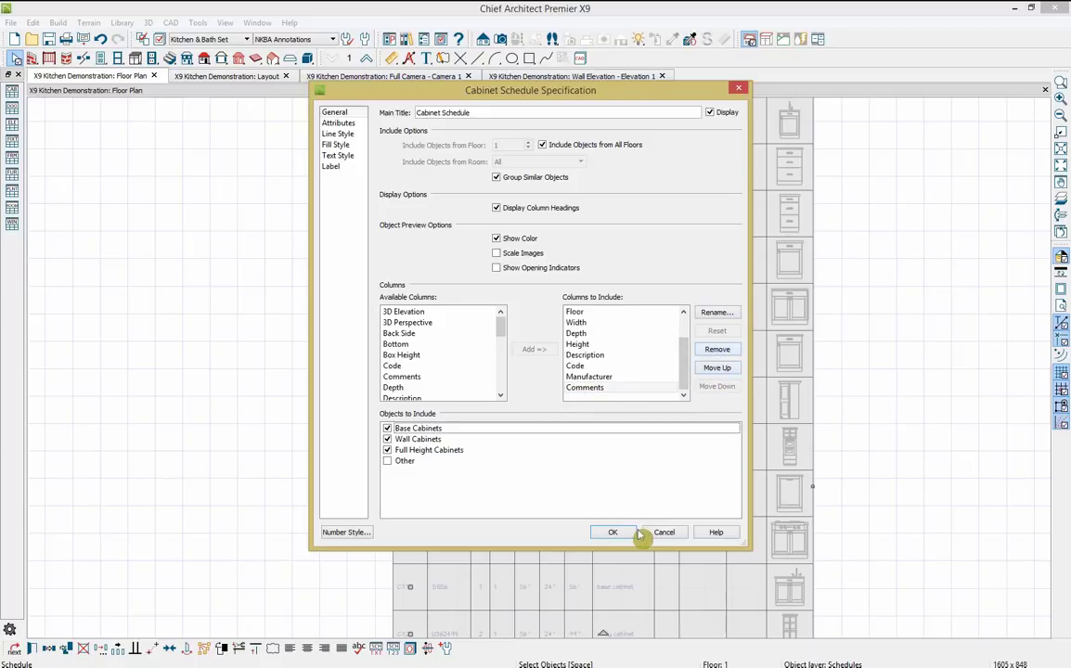
left_click(612, 532)
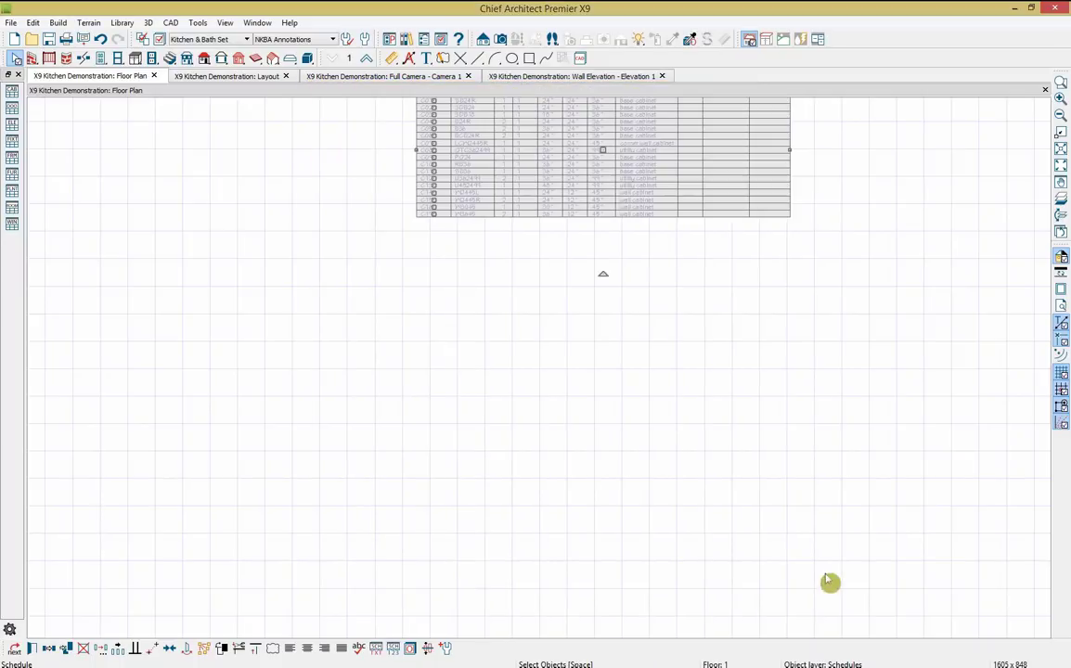
scroll(571, 258, "up", 3)
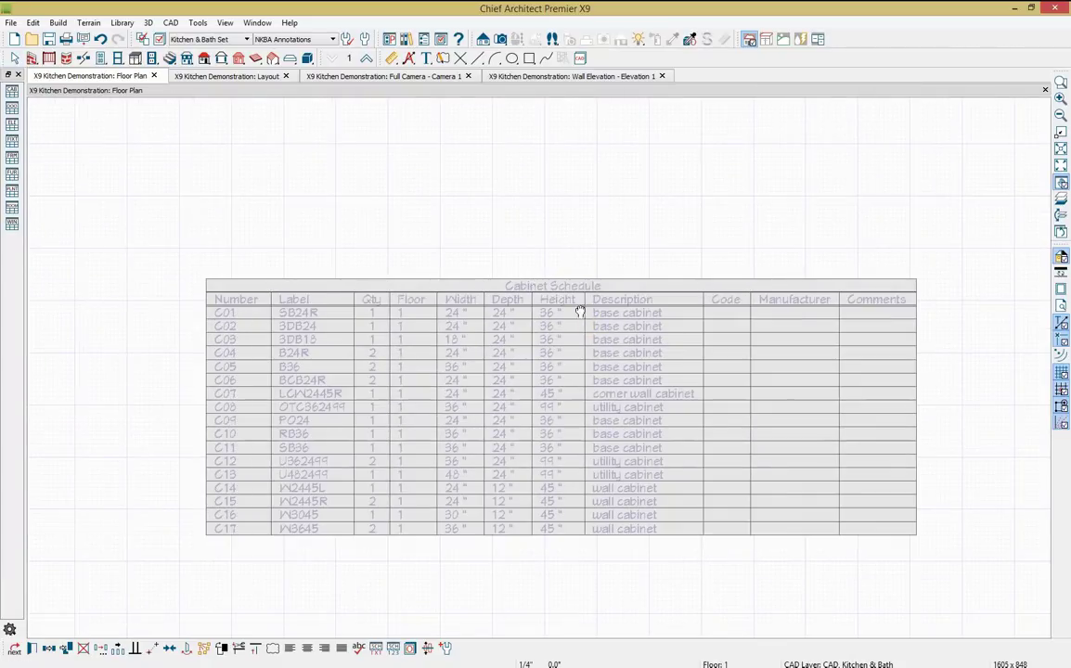
left_click(580, 315)
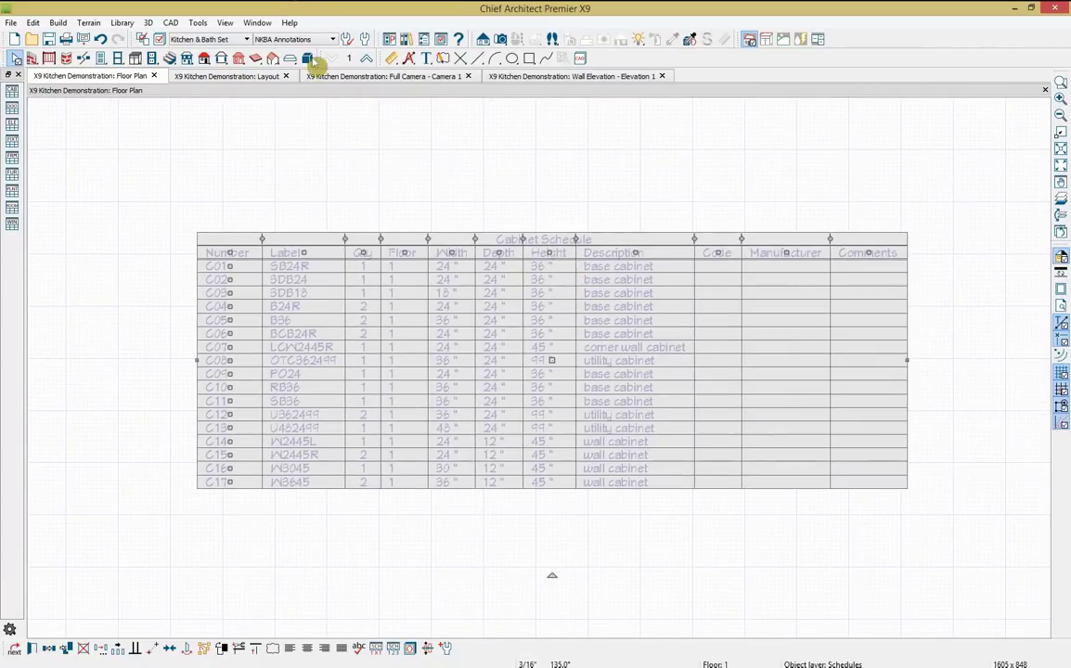
- Send the cabinet schedule to layout page 4 at 1/4 in = 1 ft
left_click(84, 40)
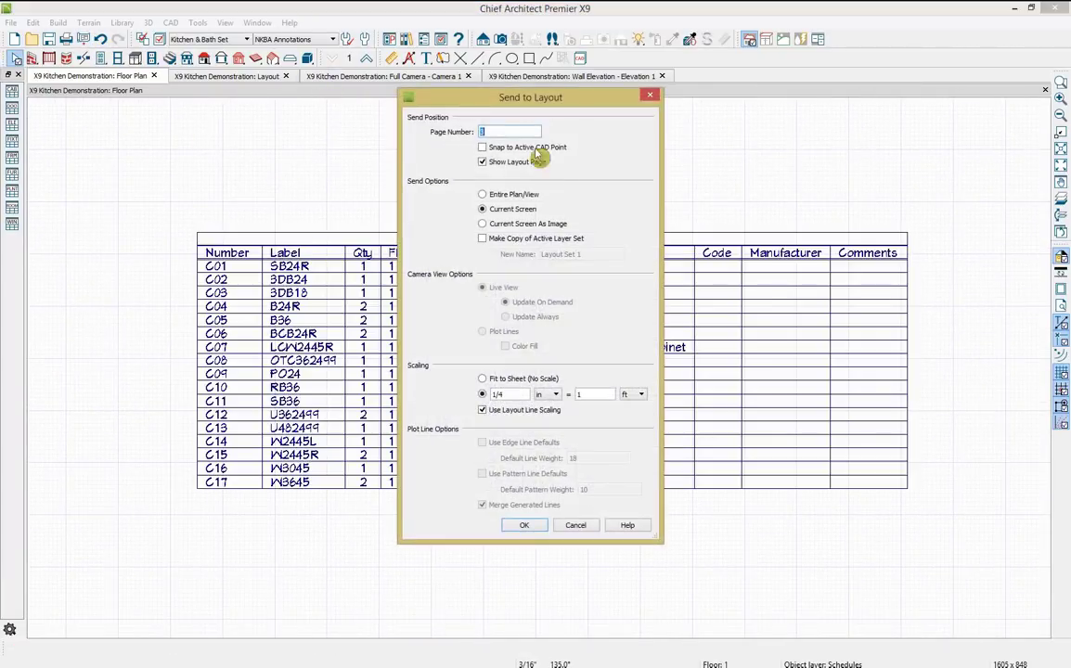
type("4")
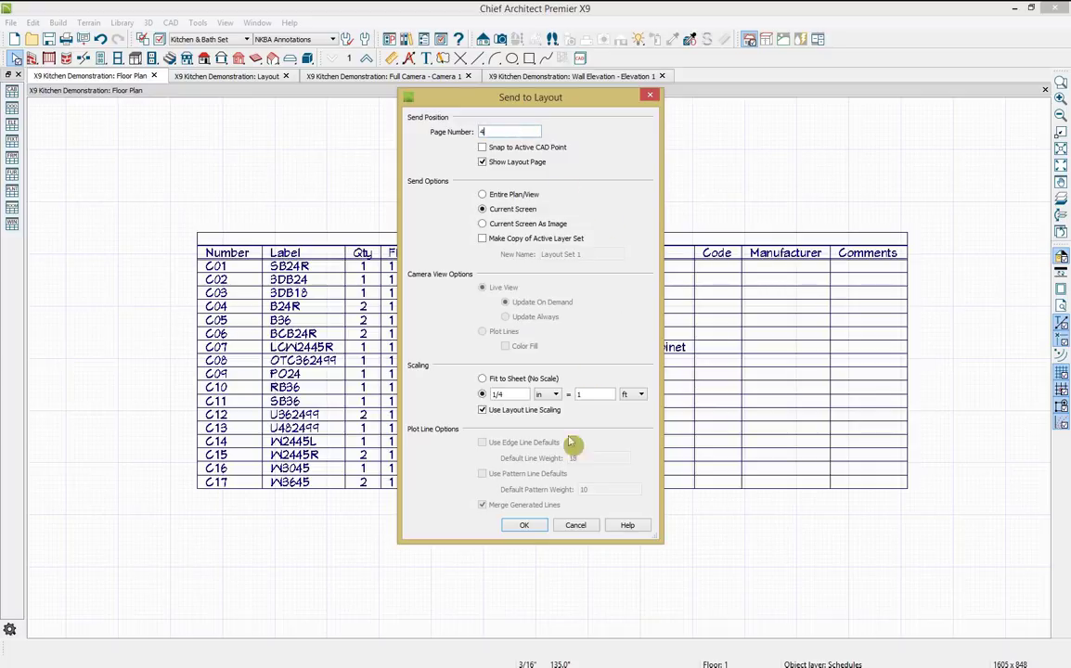
left_click(524, 525)
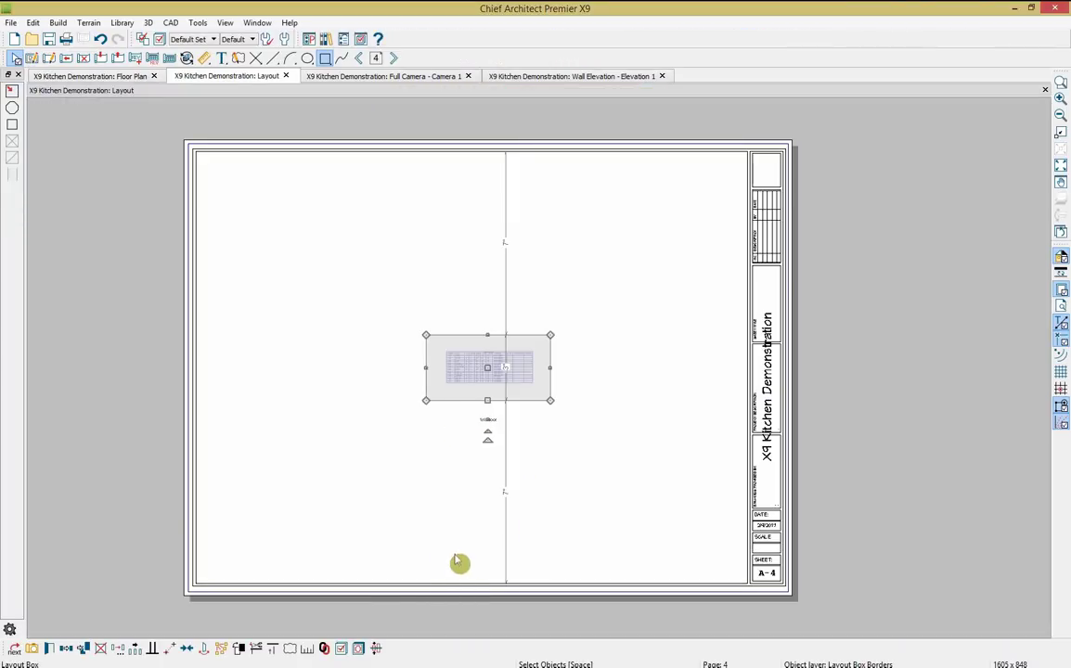
left_click(320, 648)
type("1/4")
left_click(524, 355)
- Rescale the schedule box to 3/8 in = 1 ft and move it to the page's top left
scroll(501, 436, "up", 3)
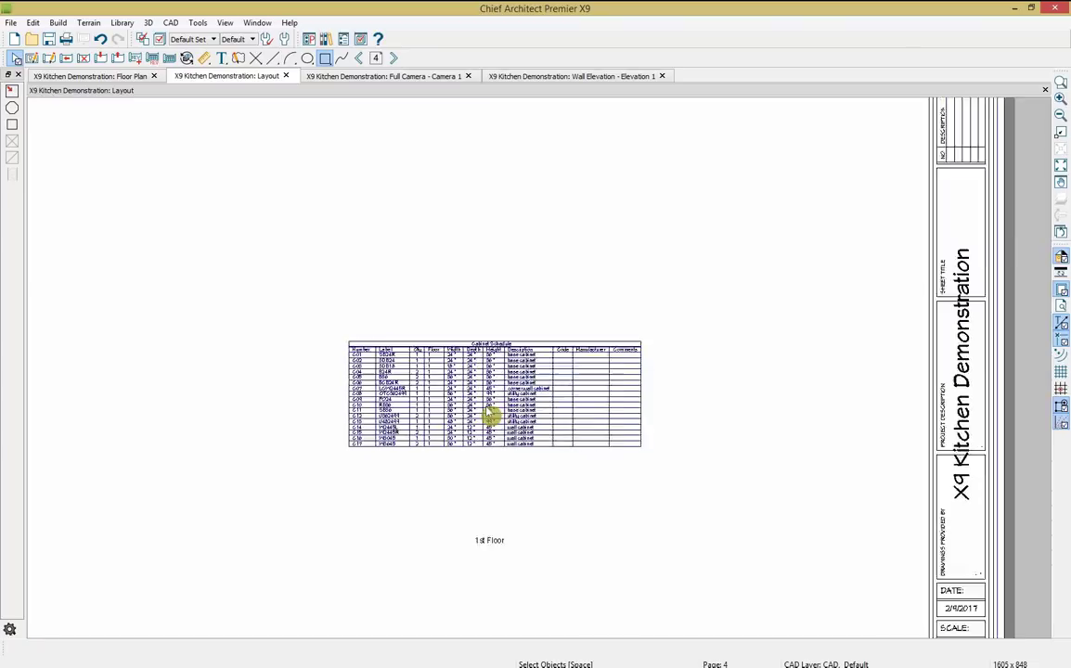
scroll(489, 416, "up", 1)
scroll(506, 420, "down", 4)
left_click(506, 409)
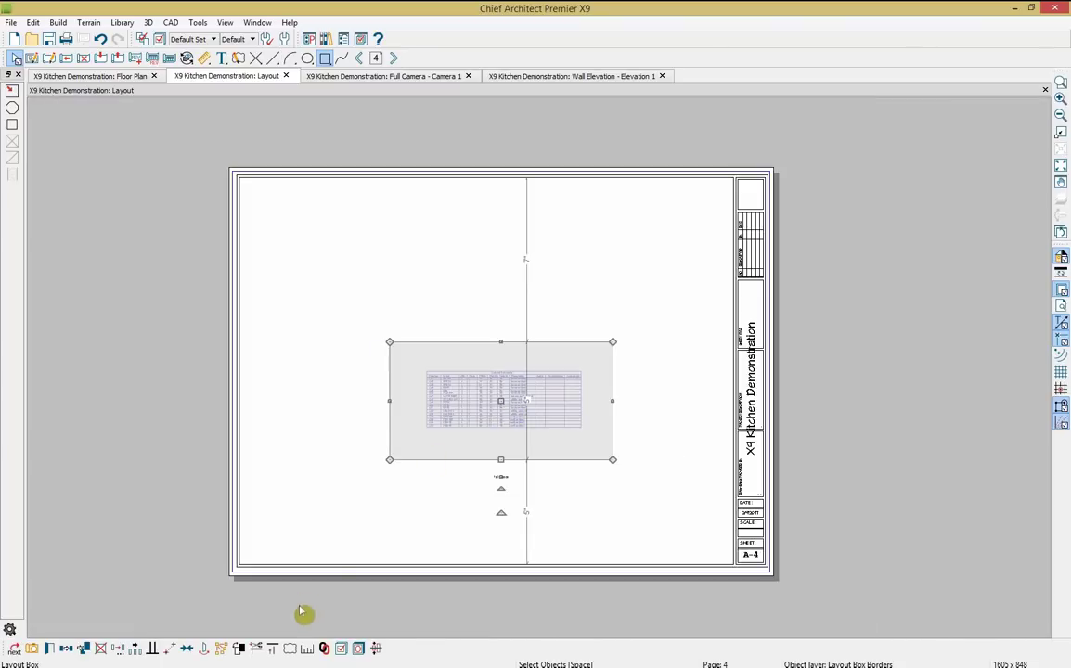
left_click(321, 647)
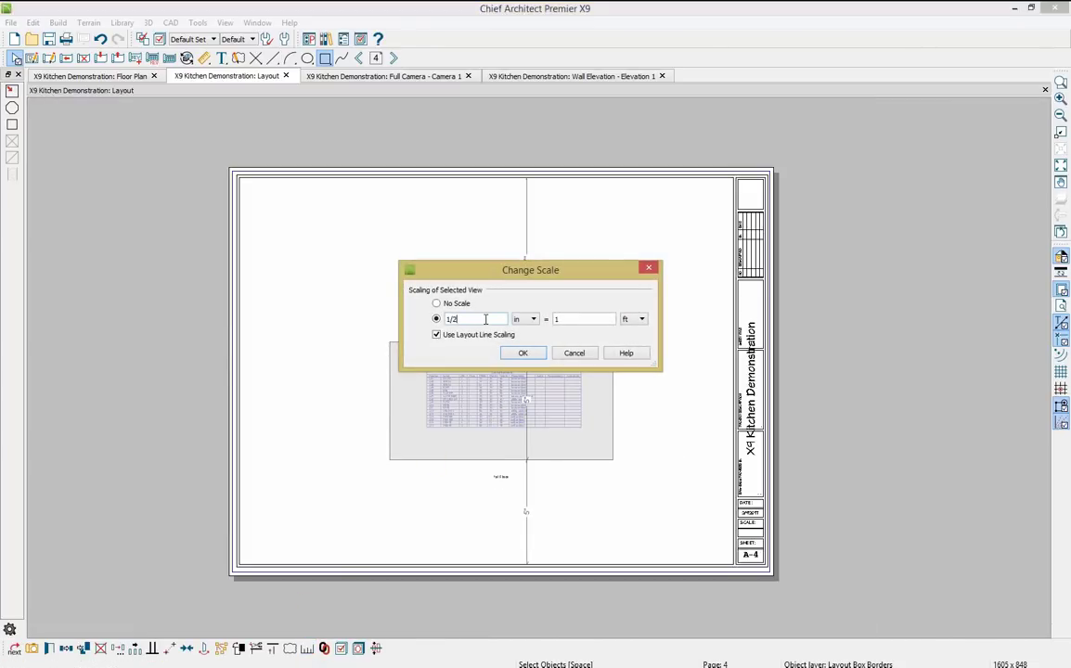
type("3/8")
key("Return")
left_click_drag(499, 432, 411, 270)
left_click(487, 386)
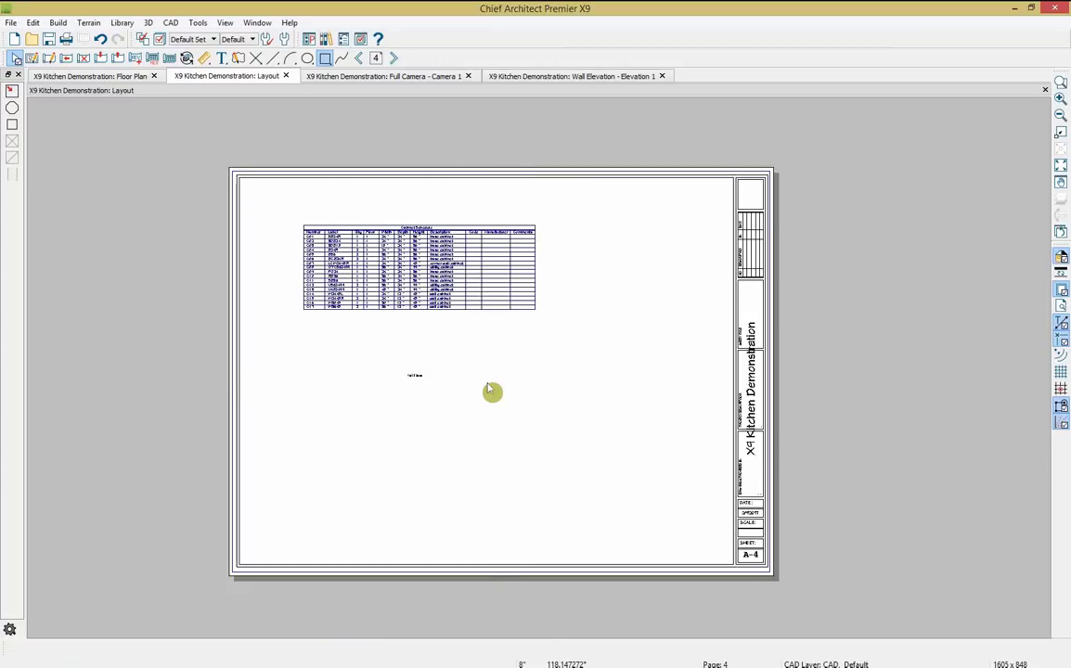
- Page back through the layout to page 1 with the camera render
left_click(359, 57)
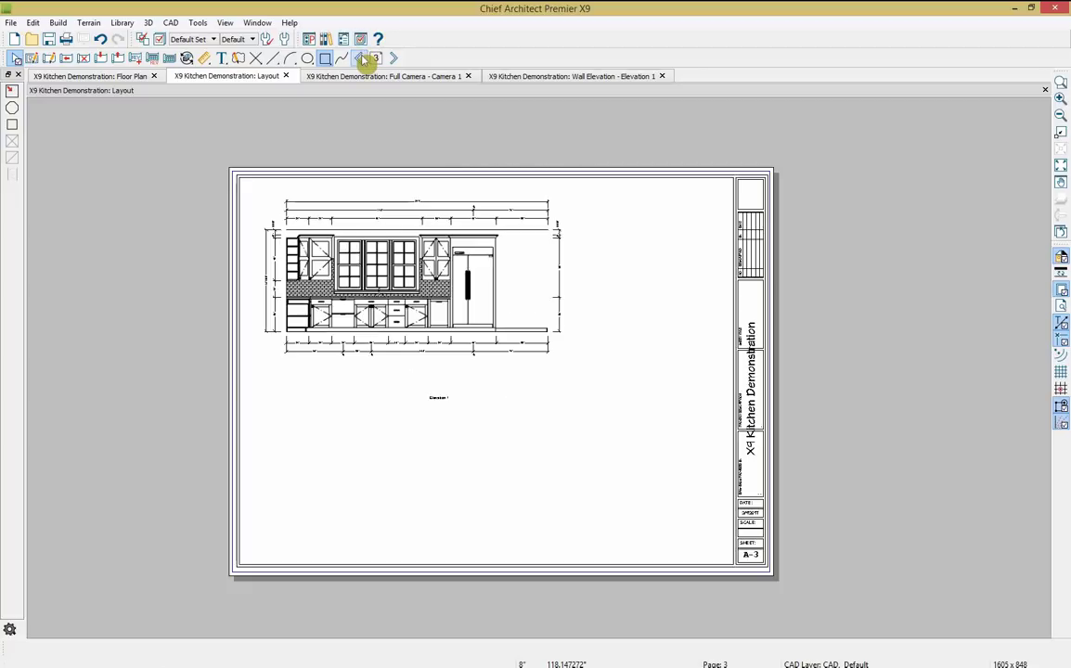
left_click(359, 58)
left_click(361, 58)
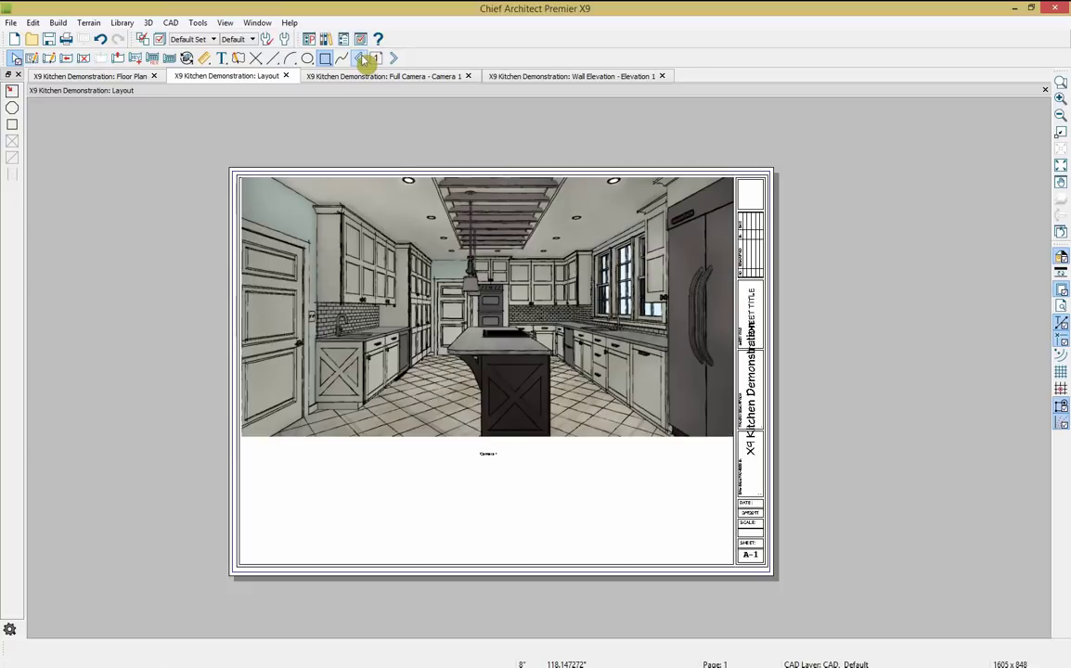